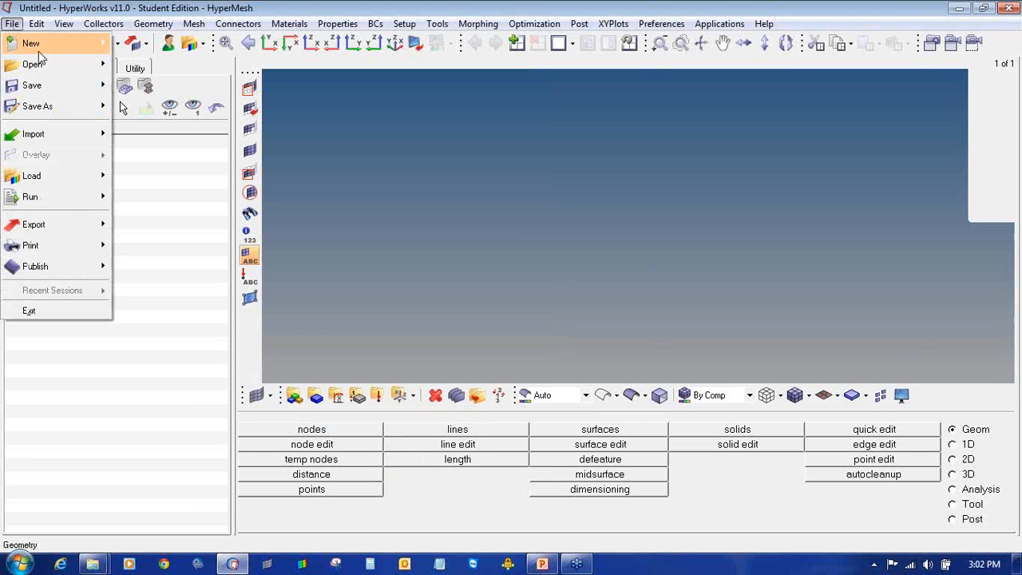
# Step: Open the model file in the Tutorial 1 folder of the AOC2014 Day5 Online Training session
pyautogui.moveTo(49, 64)
pyautogui.click(144, 106)
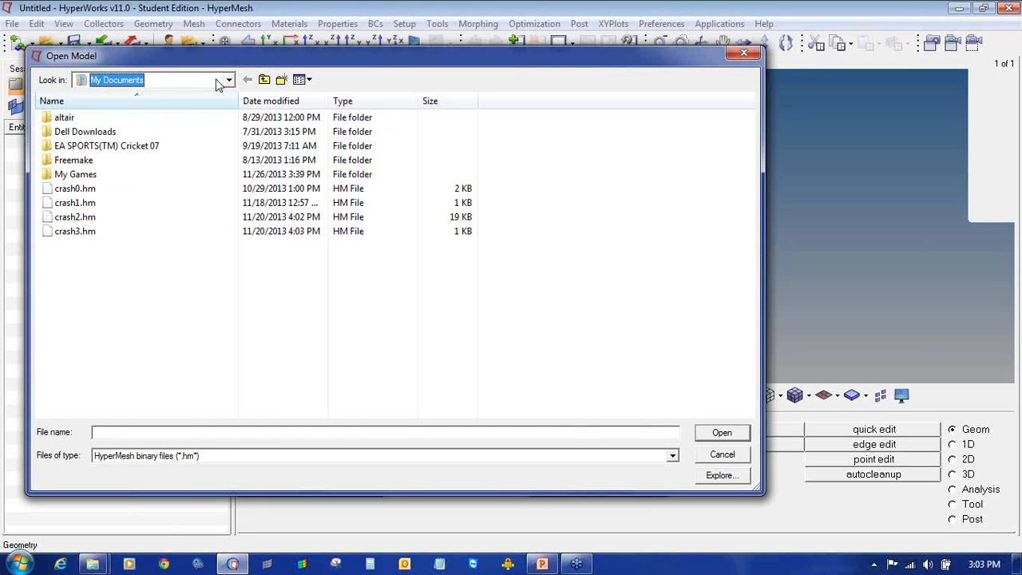
pyautogui.click(219, 82)
pyautogui.click(217, 265)
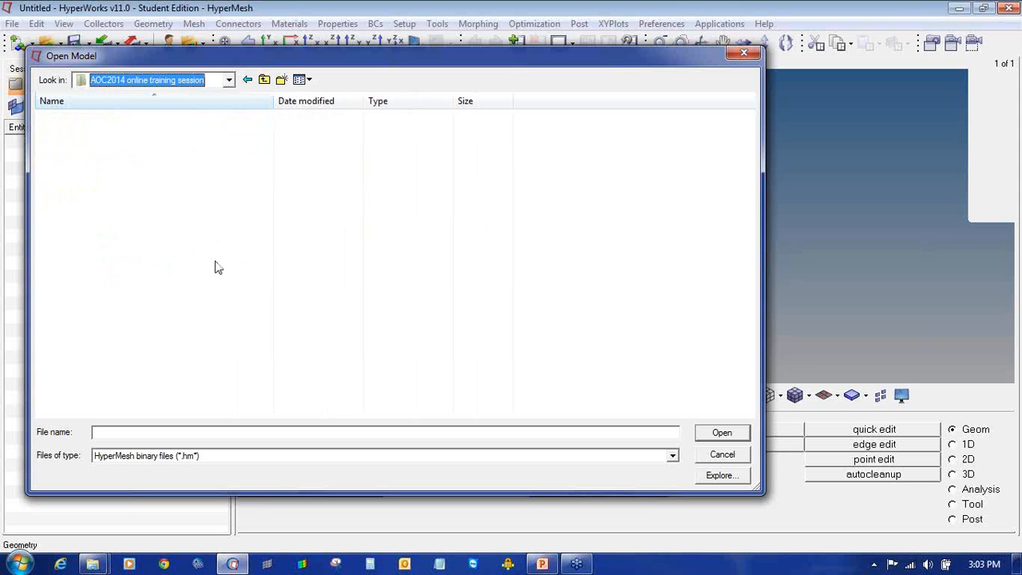
pyautogui.doubleClick(181, 201)
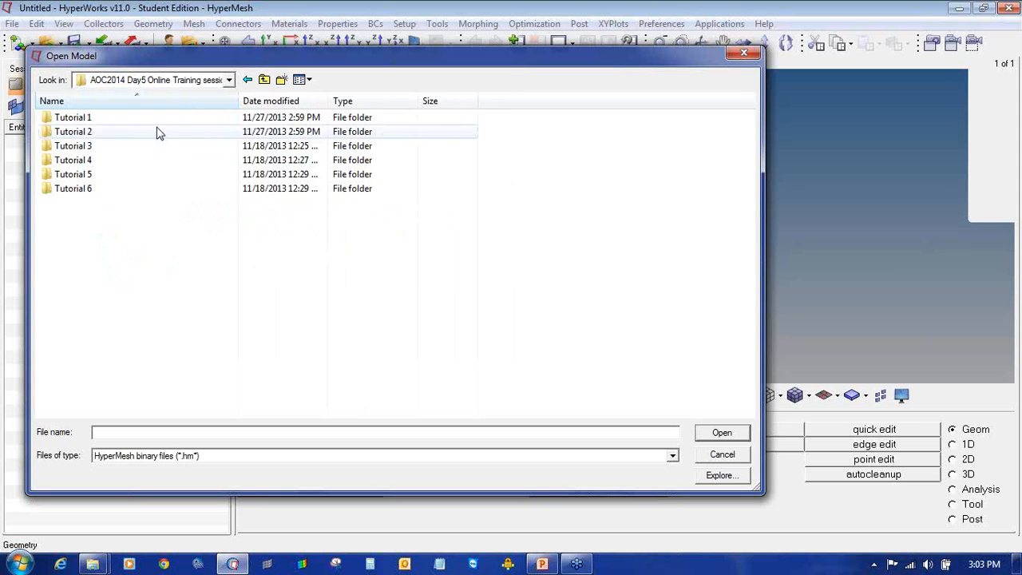
pyautogui.doubleClick(156, 122)
pyautogui.doubleClick(155, 123)
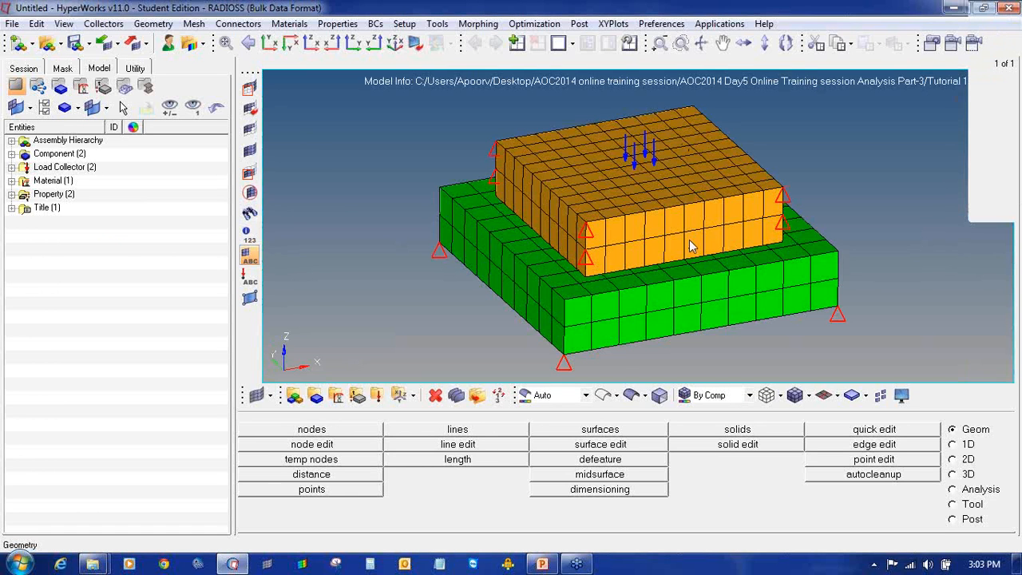
# Step: Examine the pressure loads on the upper block and the corner constraints of both blocks with load labels temporarily shown
pyautogui.keyDown('ctrl'); pyautogui.moveTo(710, 243); pyautogui.dragTo(732, 251); pyautogui.keyUp('ctrl')
pyautogui.click(250, 276)
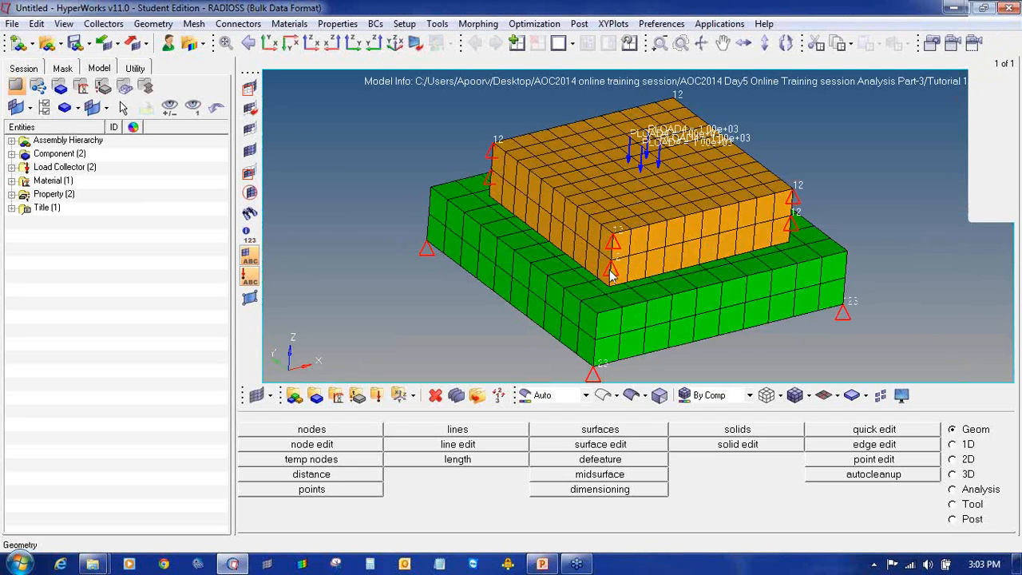
pyautogui.keyDown('ctrl'); pyautogui.moveTo(615, 280); pyautogui.dragTo(634, 316); pyautogui.keyUp('ctrl')
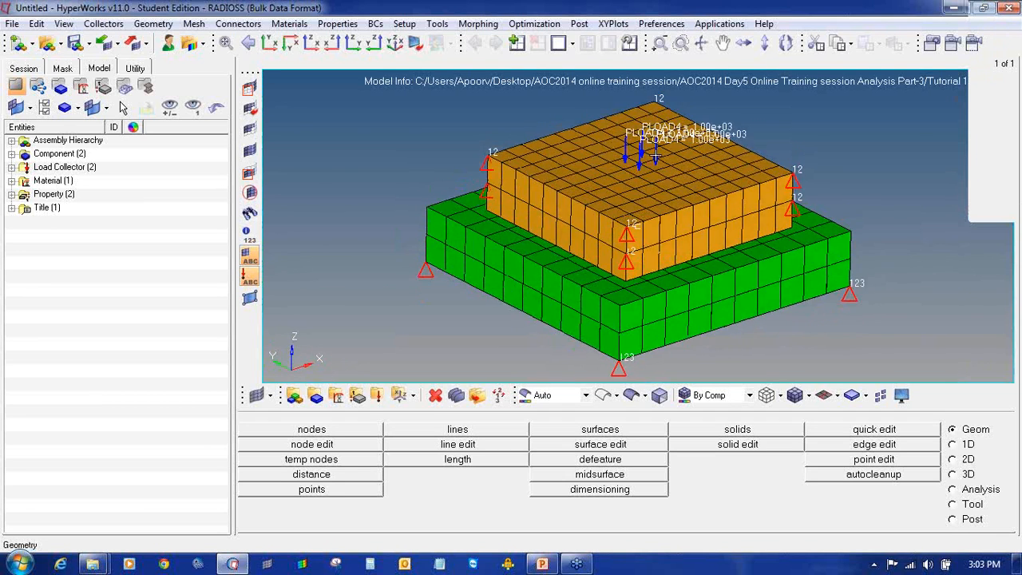
pyautogui.keyDown('ctrl'); pyautogui.scroll(5, 636, 172); pyautogui.keyUp('ctrl')
pyautogui.keyDown('ctrl'); pyautogui.scroll(5, 646, 181); pyautogui.keyUp('ctrl')
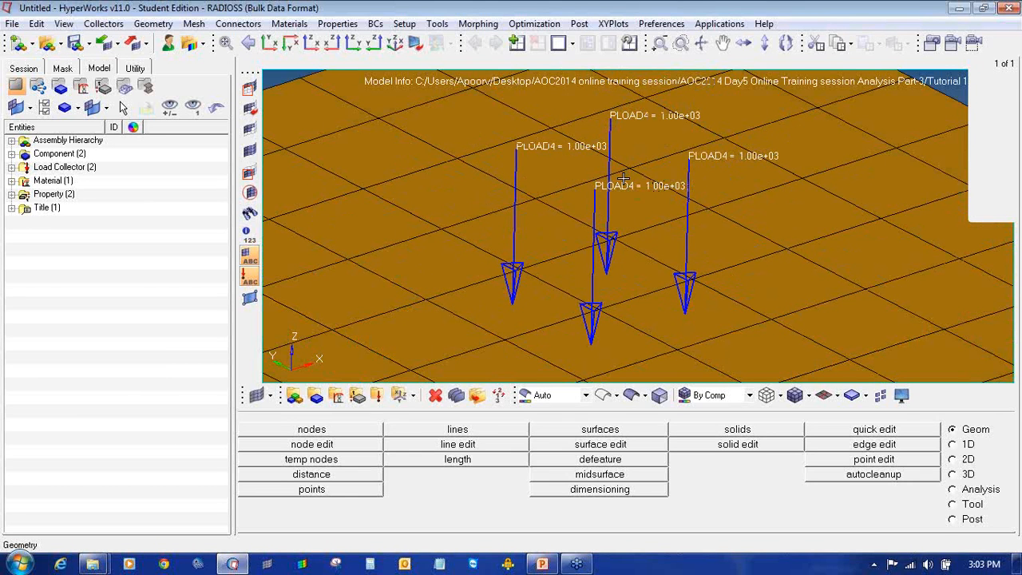
pyautogui.keyDown('ctrl'); pyautogui.moveTo(624, 178); pyautogui.dragTo(648, 184, button='right'); pyautogui.keyUp('ctrl')
pyautogui.keyDown('ctrl'); pyautogui.scroll(-3, 648, 183); pyautogui.keyUp('ctrl')
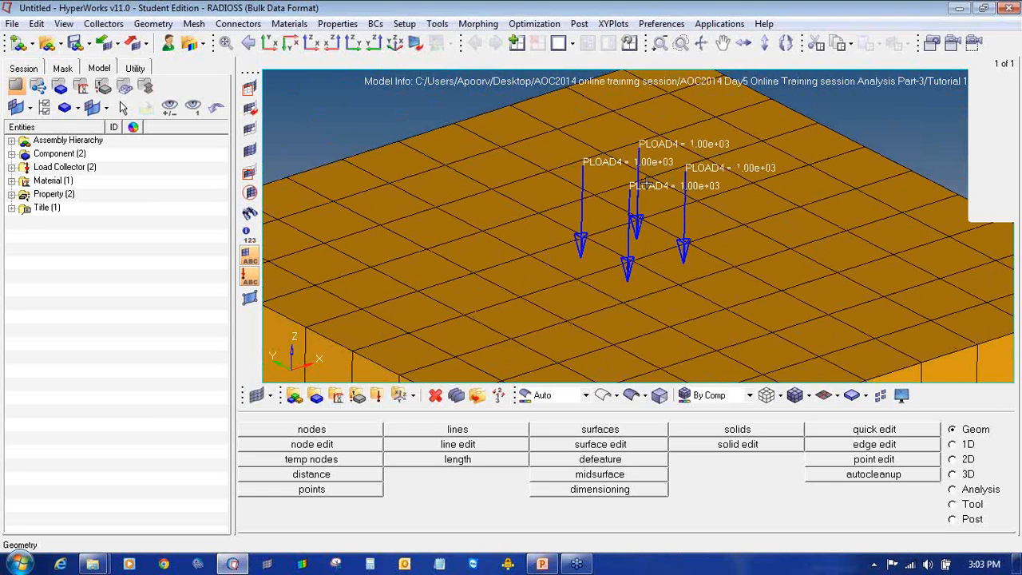
pyautogui.keyDown('ctrl'); pyautogui.scroll(-3, 648, 184); pyautogui.keyUp('ctrl')
pyautogui.keyDown('ctrl'); pyautogui.moveTo(632, 215); pyautogui.dragTo(594, 178, button='right'); pyautogui.keyUp('ctrl')
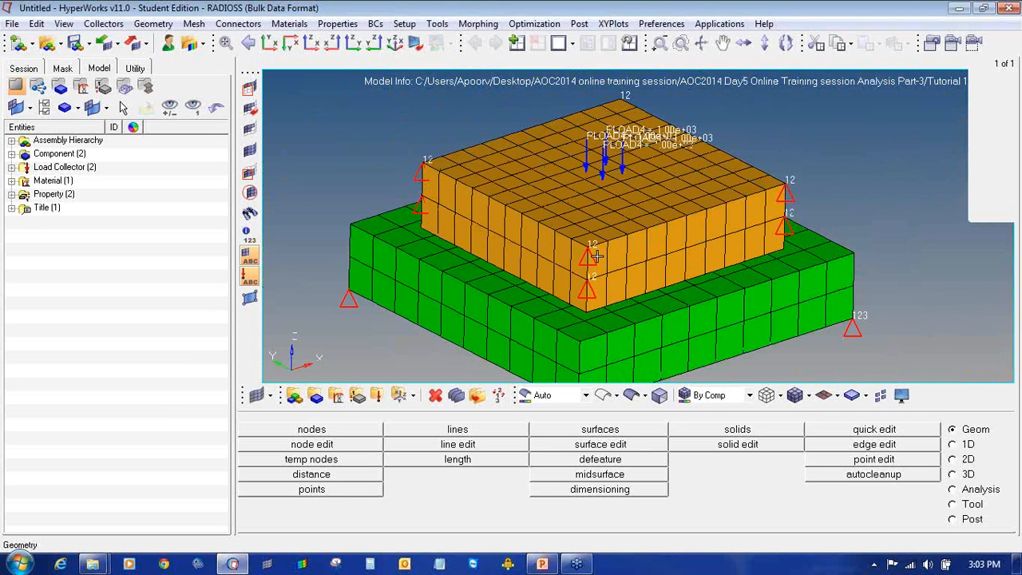
pyautogui.scroll(-5, 570, 274)
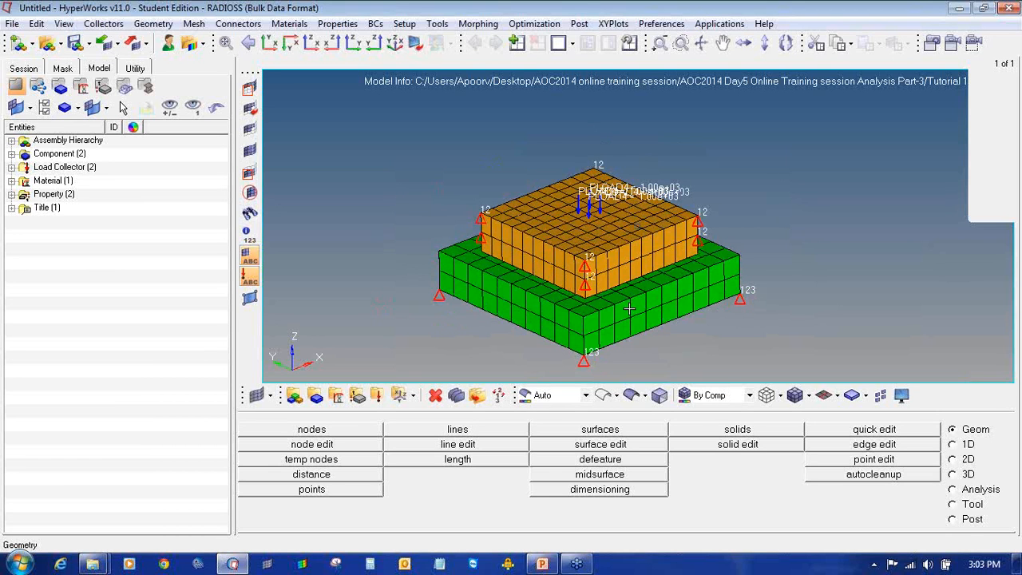
pyautogui.click(249, 276)
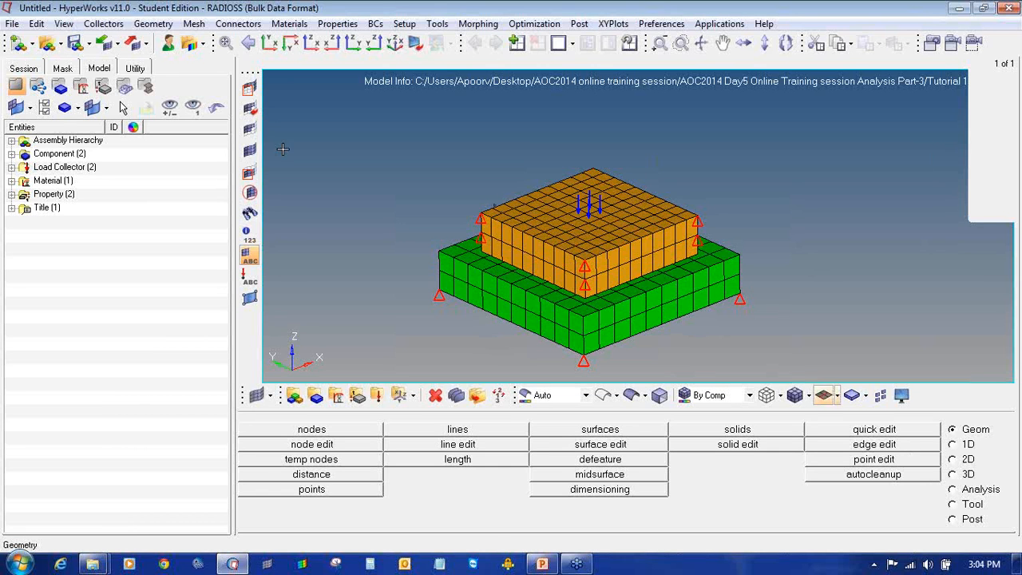
# Step: Show the Utility browser and check its entry in the list of available HyperMesh browsers
pyautogui.click(142, 70)
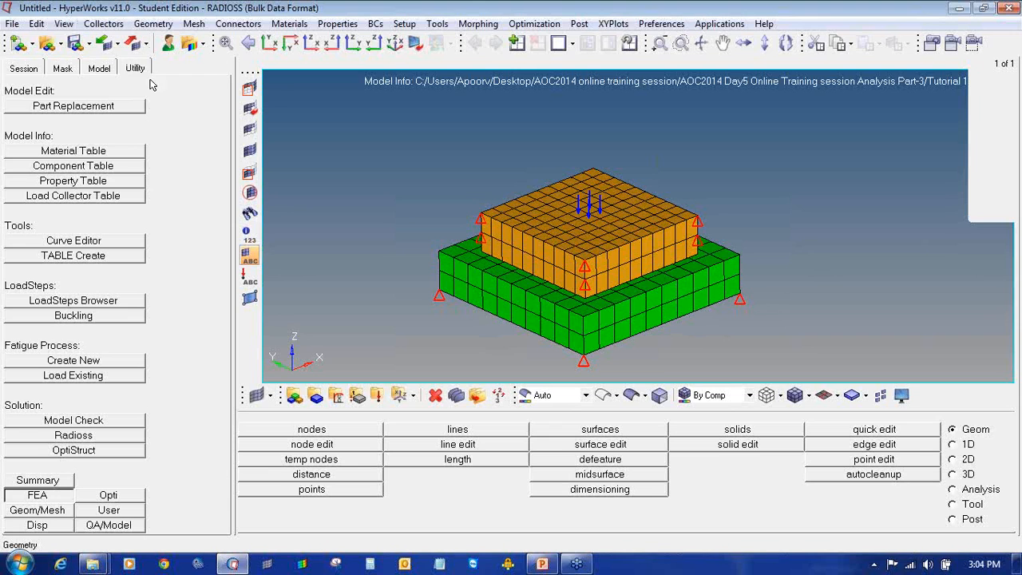
pyautogui.click(75, 26)
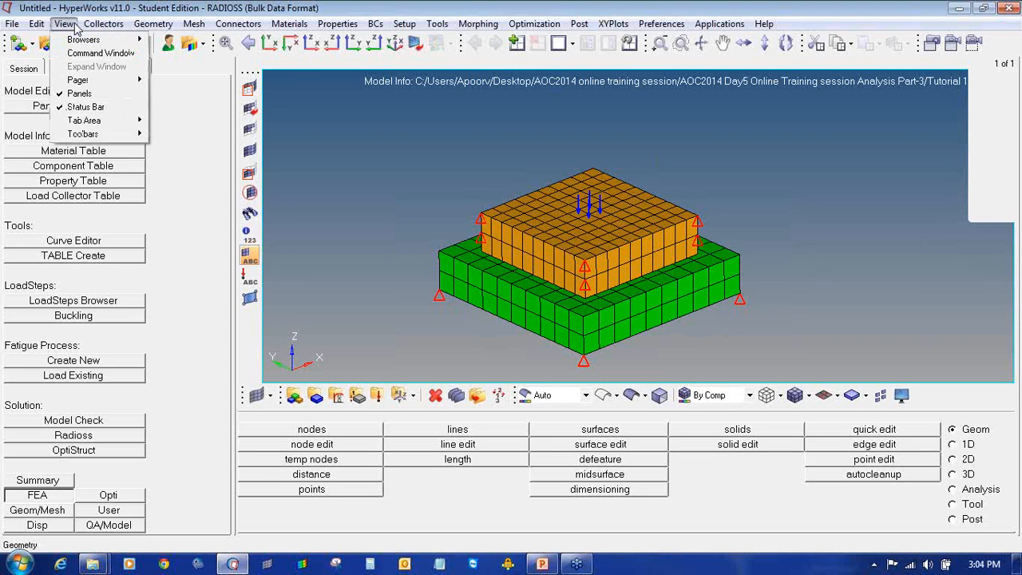
pyautogui.moveTo(103, 39)
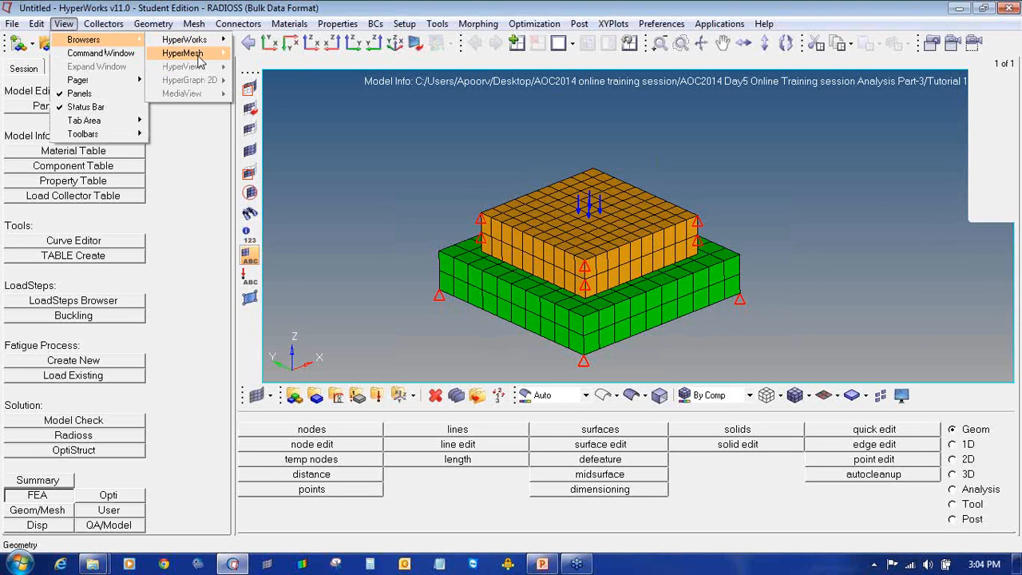
pyautogui.moveTo(200, 61)
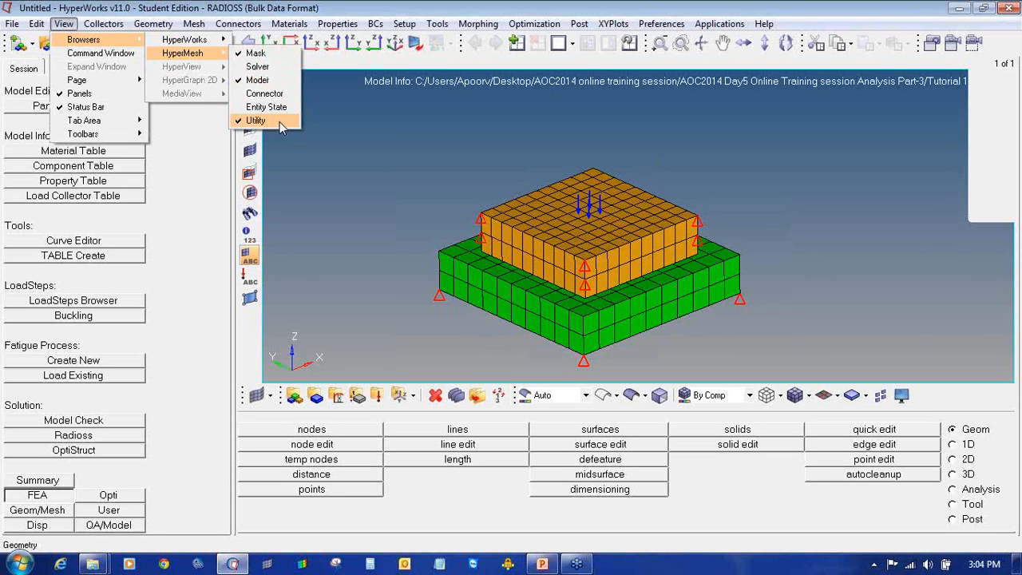
pyautogui.click(204, 138)
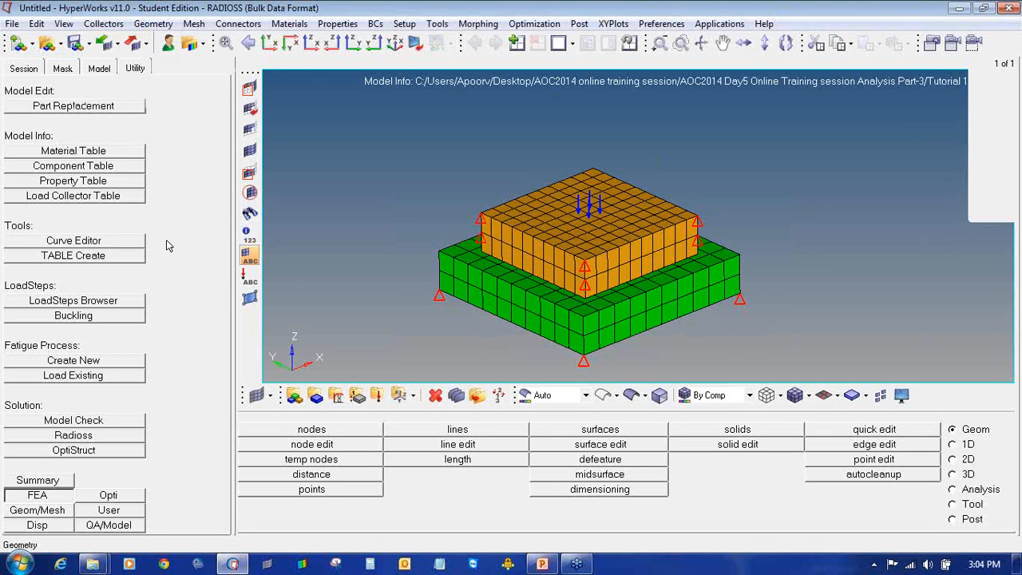
# Step: Start a new table of type TABLES1 with the Create/Edit Table option and name it stree-strain
pyautogui.click(120, 257)
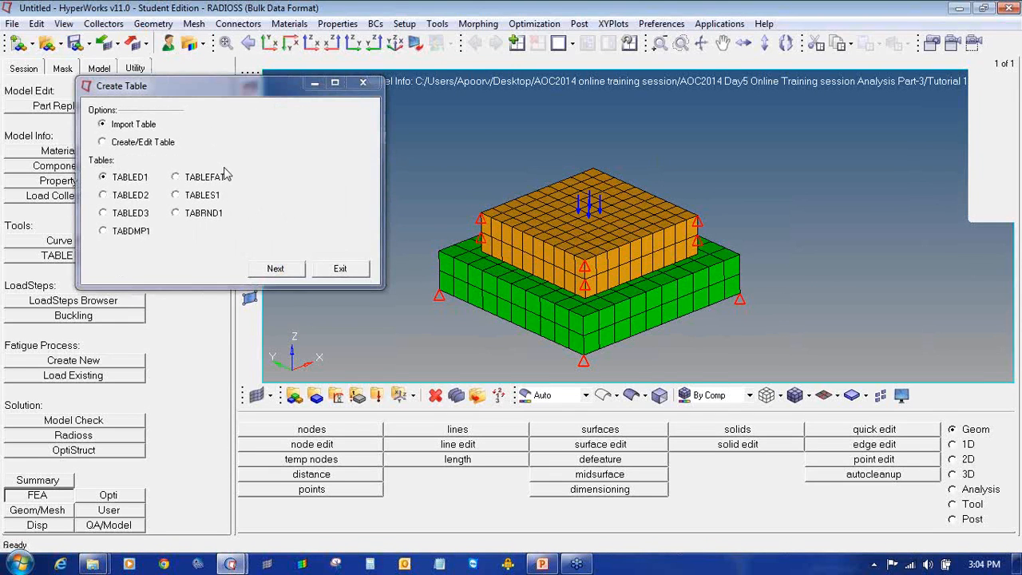
pyautogui.click(155, 147)
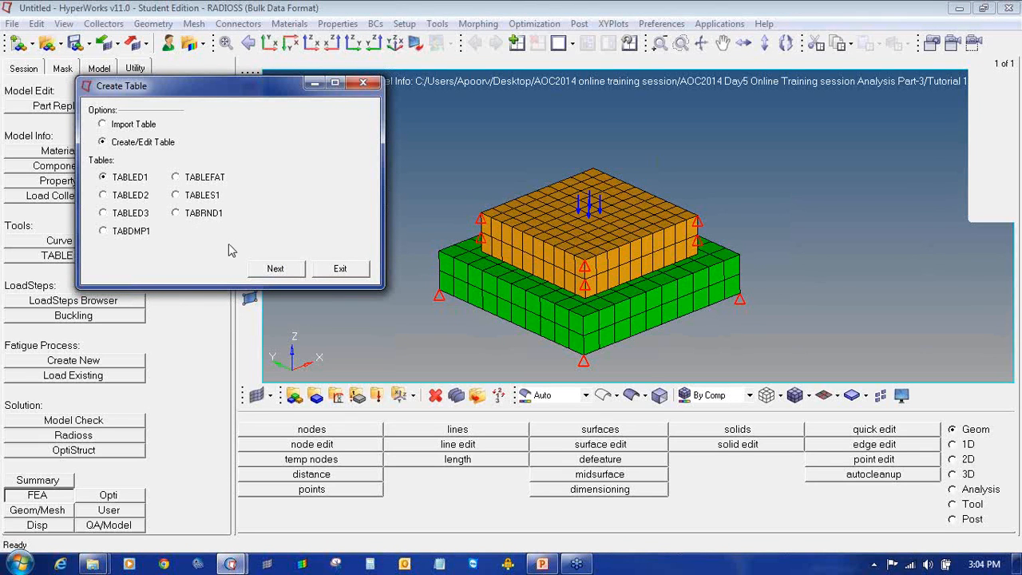
pyautogui.click(201, 197)
pyautogui.click(273, 270)
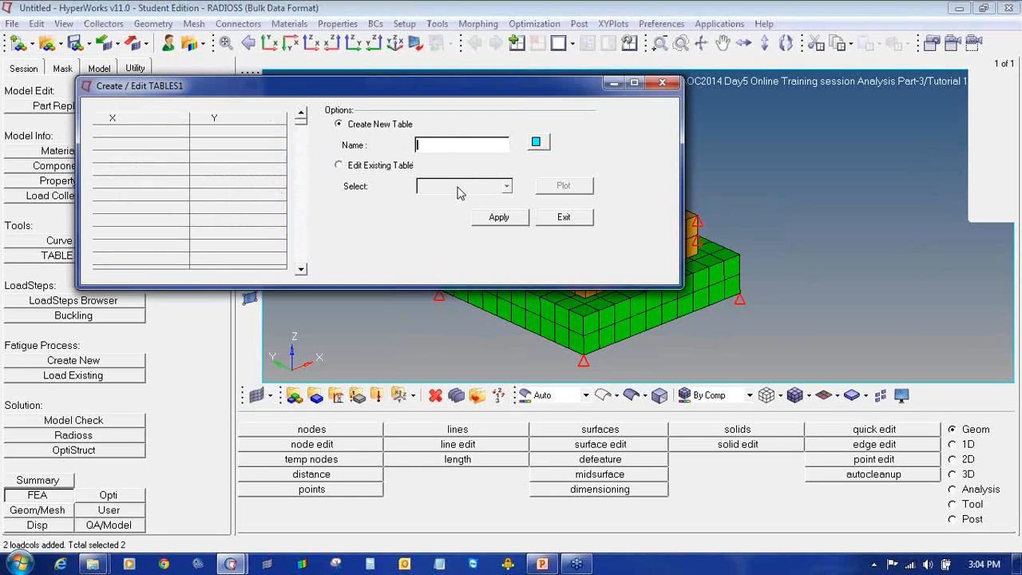
pyautogui.write('stree-strain')
# Step: Fill the table with the X-Y pairs 0.0, 850.0 and 0.199717, 5940.6, and create its load collector
pyautogui.click(157, 132)
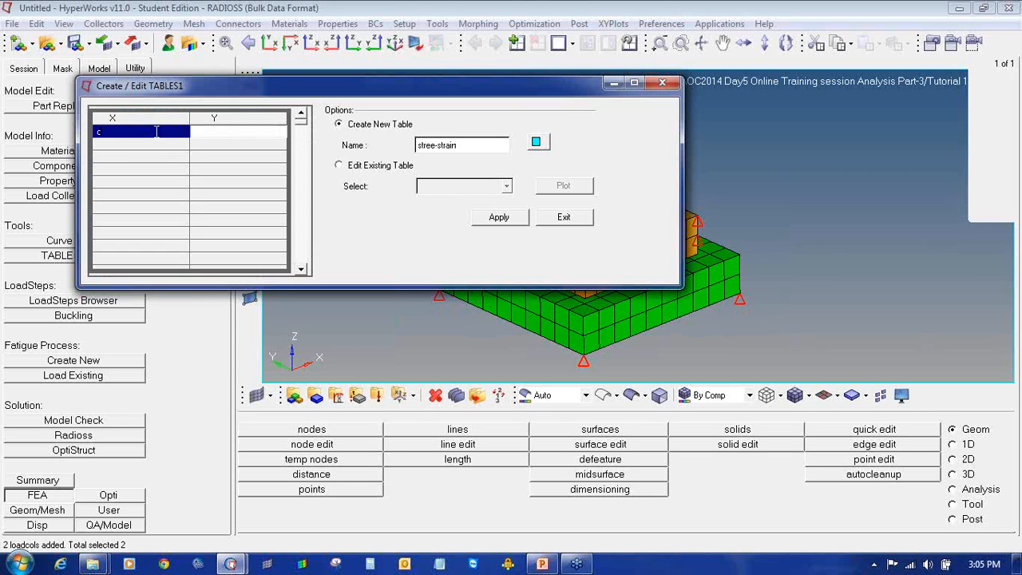
pyautogui.press('Tab')
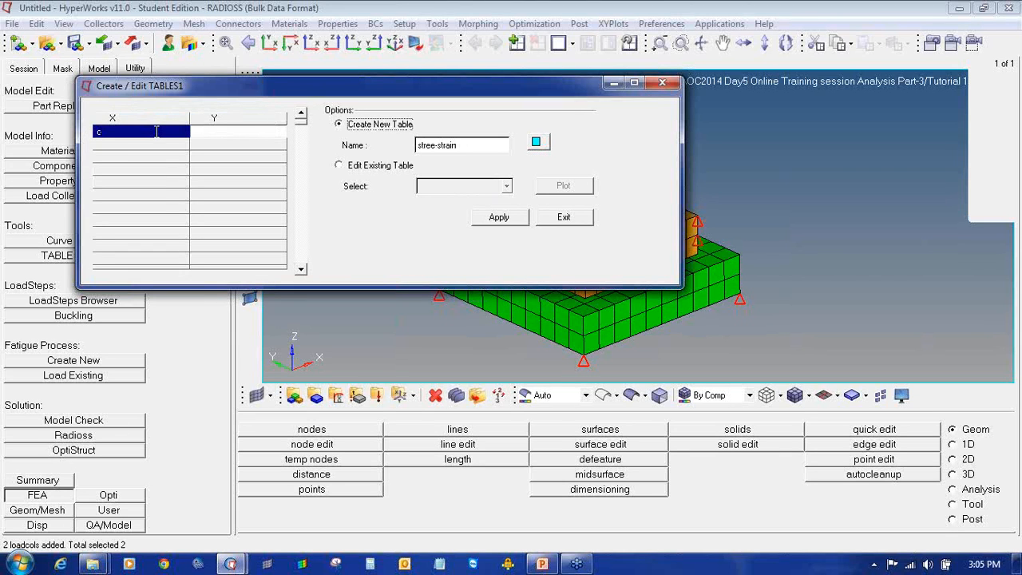
pyautogui.click(157, 132)
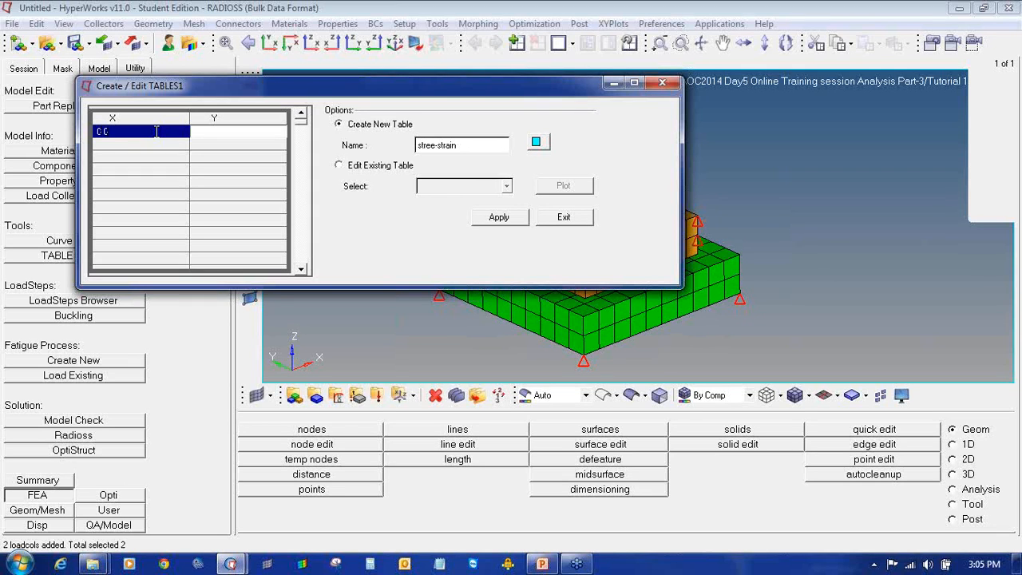
pyautogui.press('Tab')
pyautogui.click(210, 136)
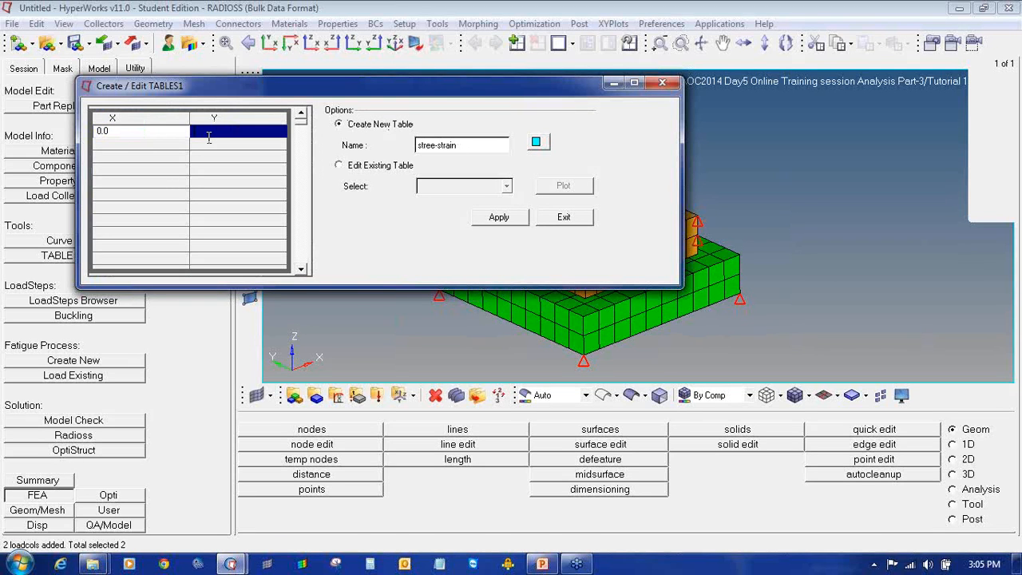
pyautogui.write('8500')
pyautogui.click(175, 147)
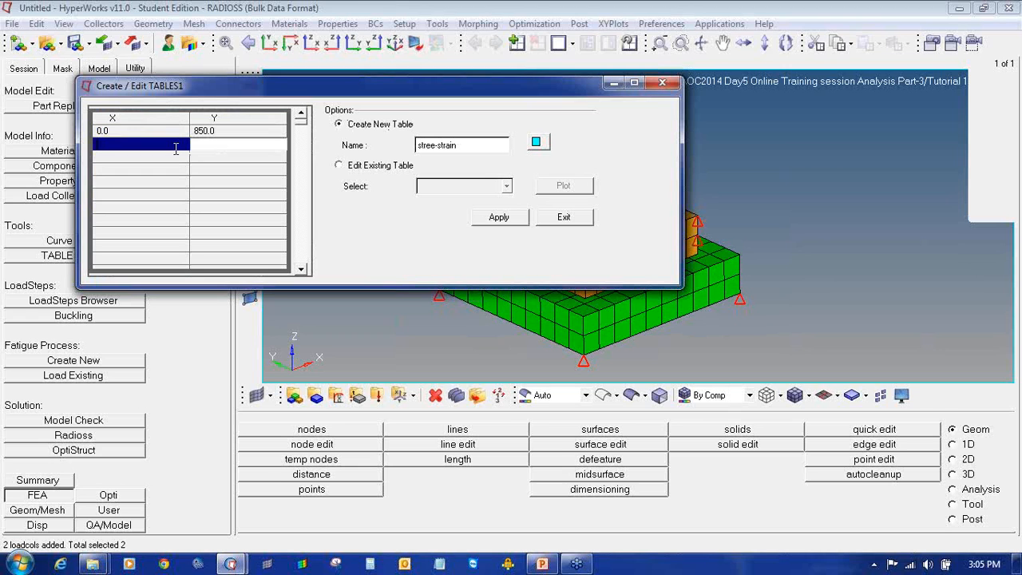
pyautogui.write('0.192717')
pyautogui.click(214, 151)
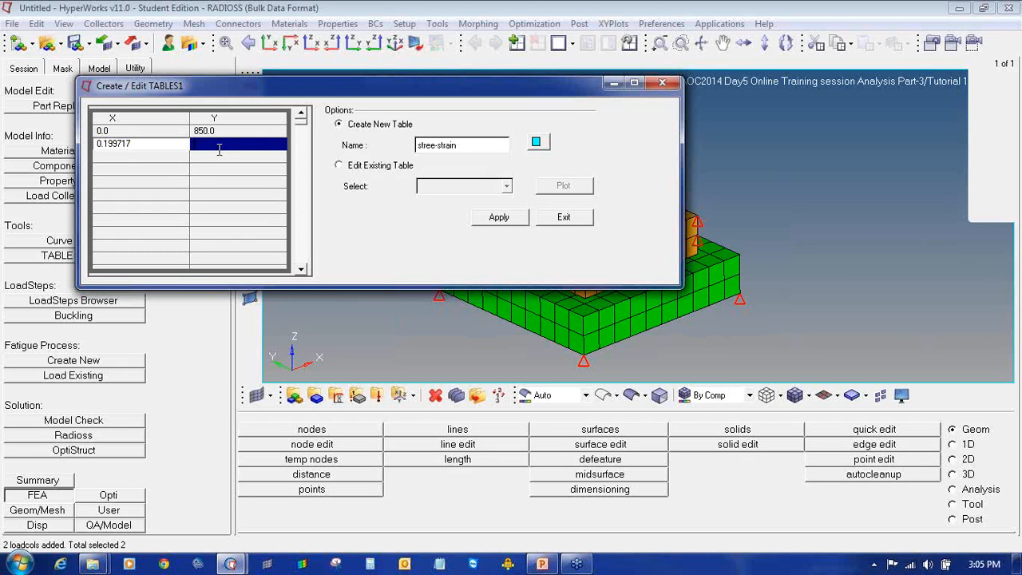
pyautogui.write('5940.6')
pyautogui.click(497, 218)
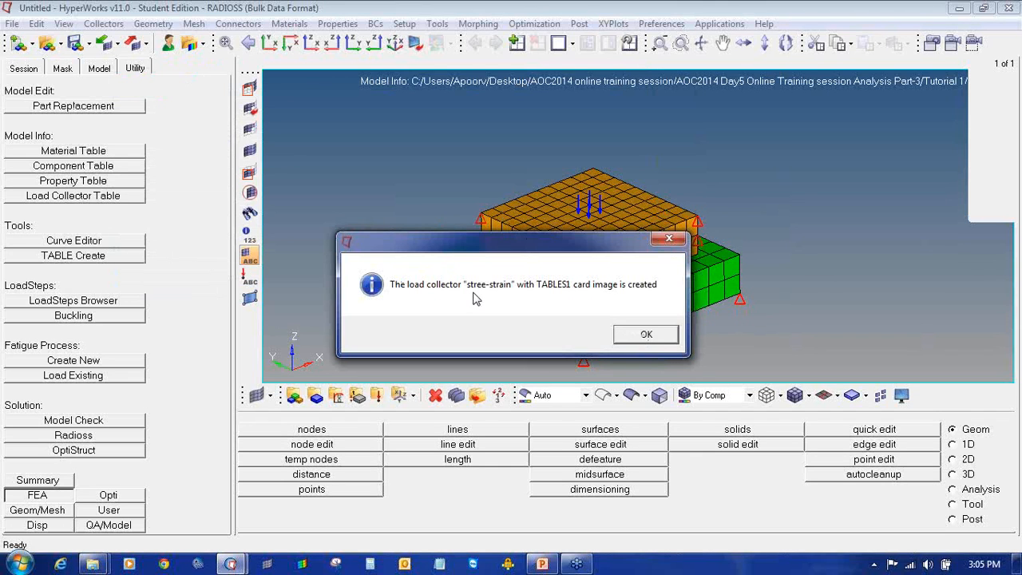
pyautogui.click(644, 337)
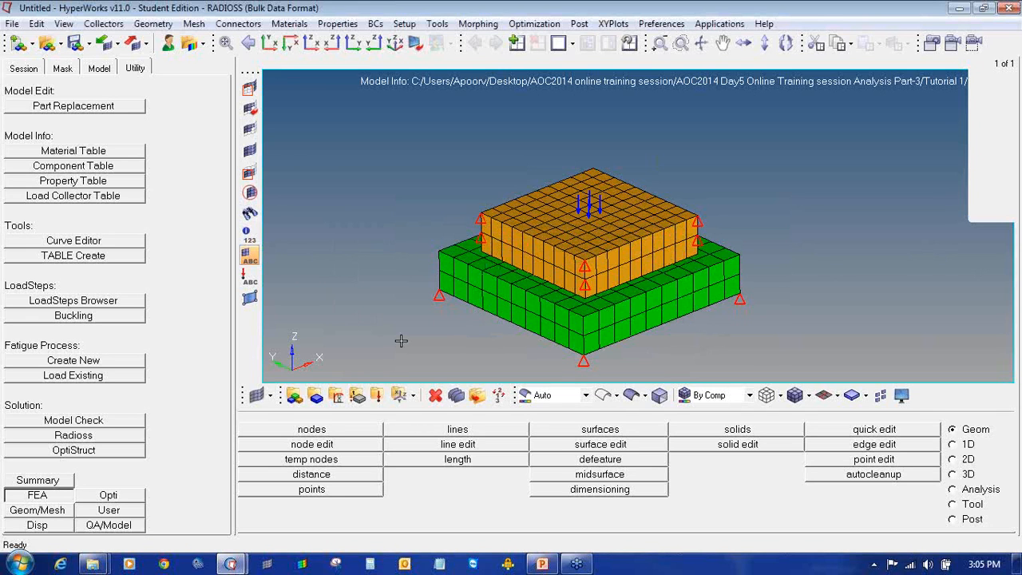
# Step: Select the steel material for updating in the Materials panel
pyautogui.click(337, 394)
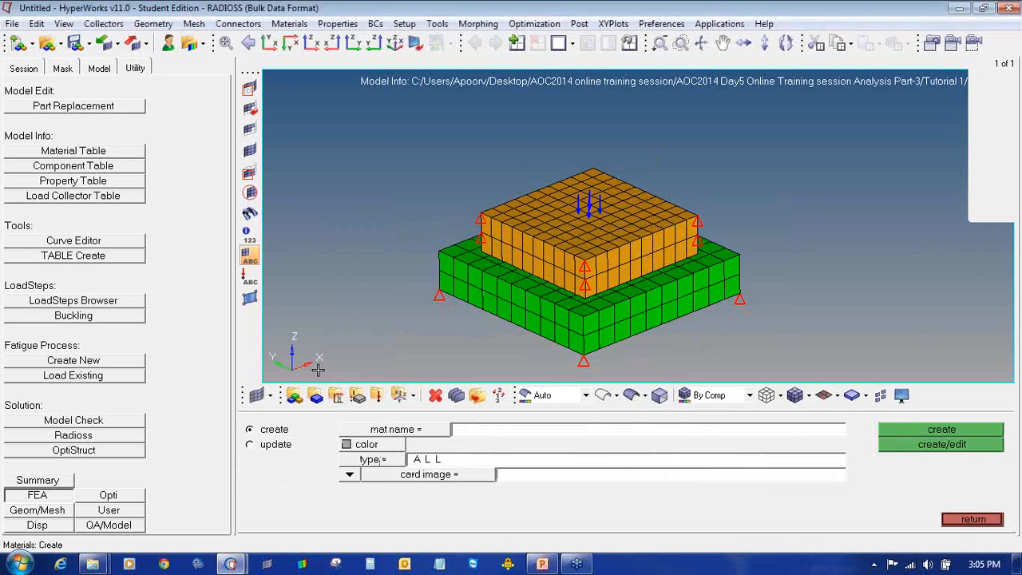
pyautogui.click(285, 447)
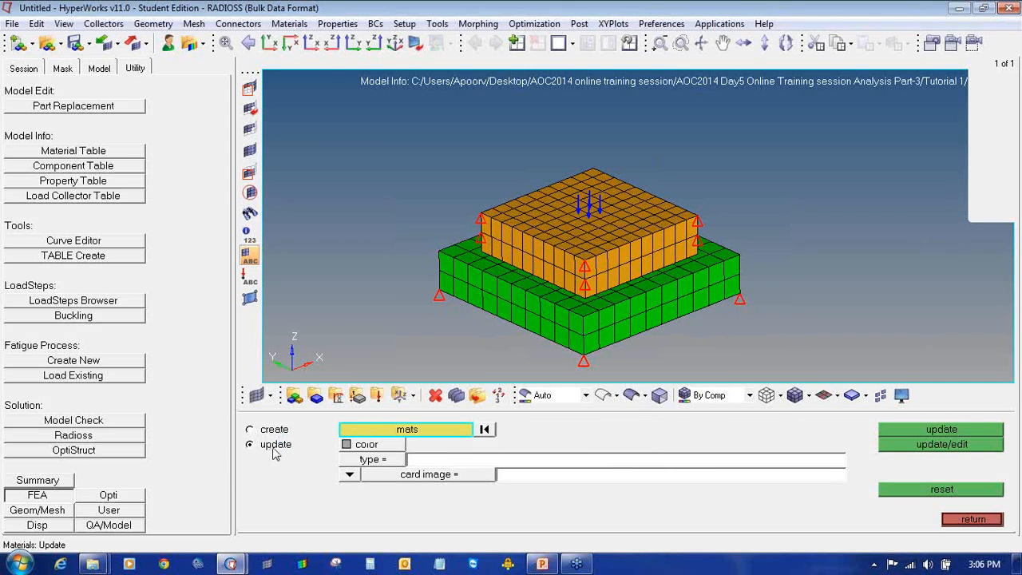
pyautogui.click(373, 430)
pyautogui.click(249, 430)
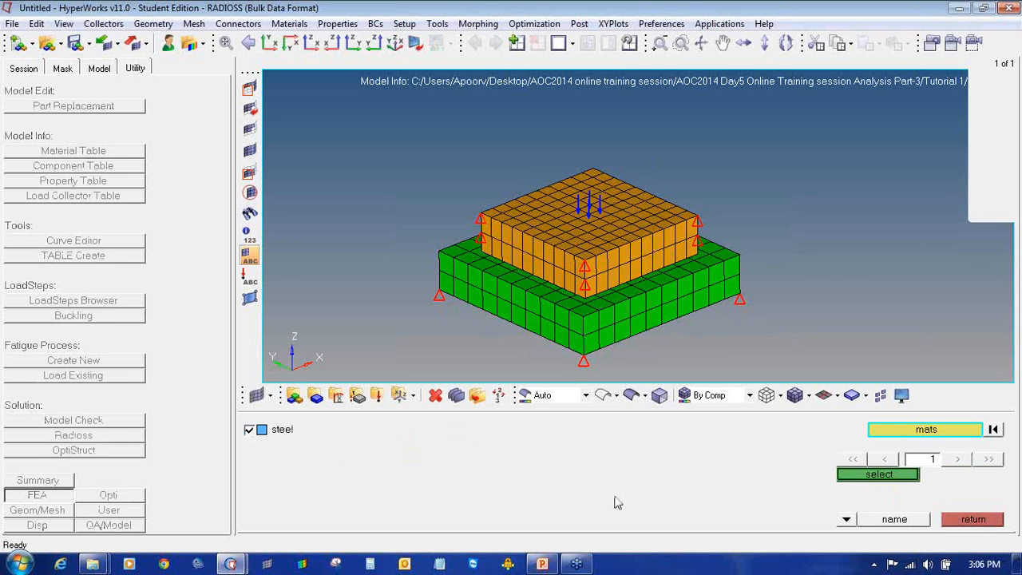
pyautogui.click(847, 475)
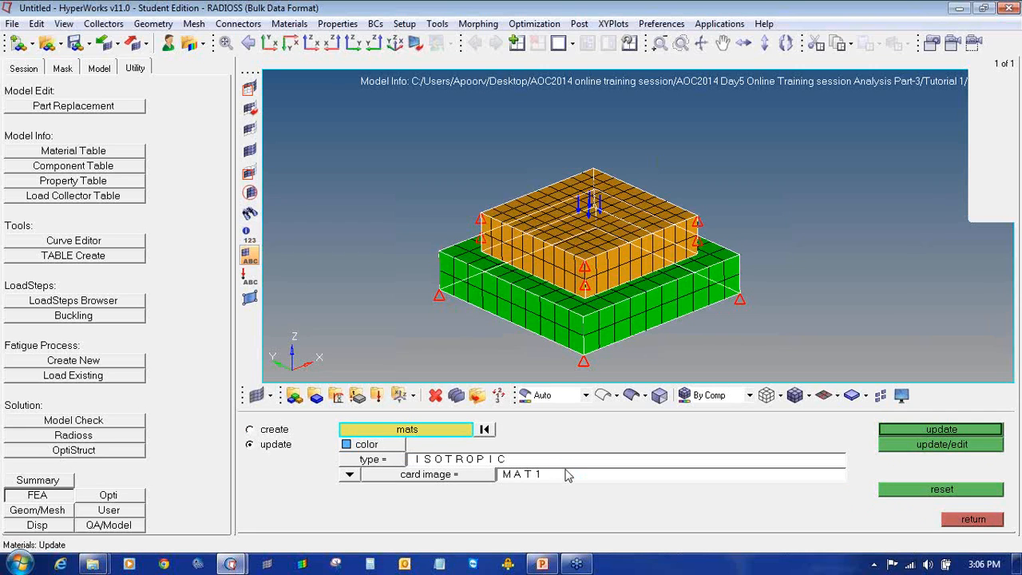
# Step: Enable MATS1 on the steel material's card image and assign the stree-strain table as its TID
pyautogui.click(92, 68)
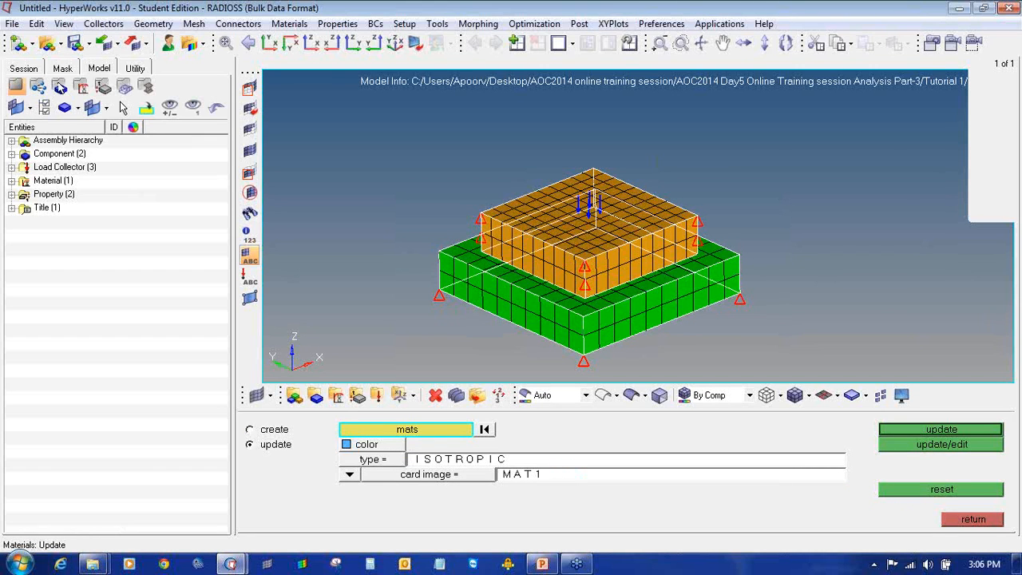
pyautogui.click(12, 180)
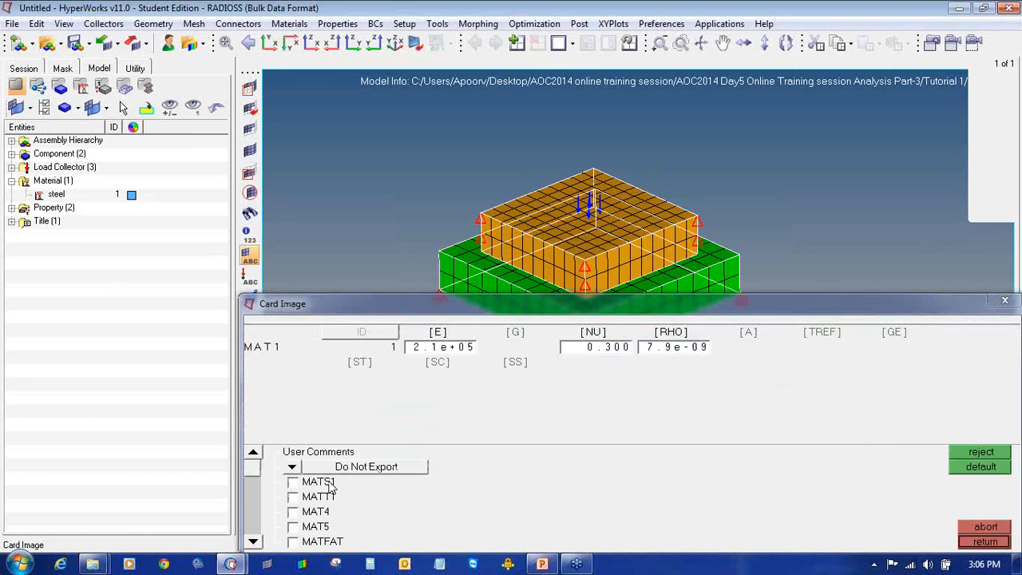
pyautogui.click(327, 483)
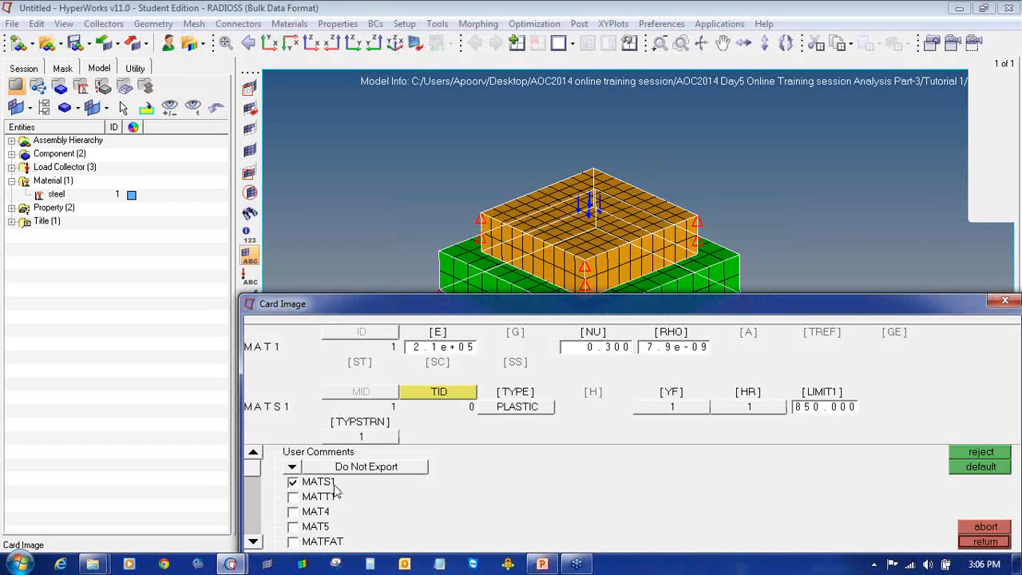
pyautogui.click(439, 395)
pyautogui.click(361, 483)
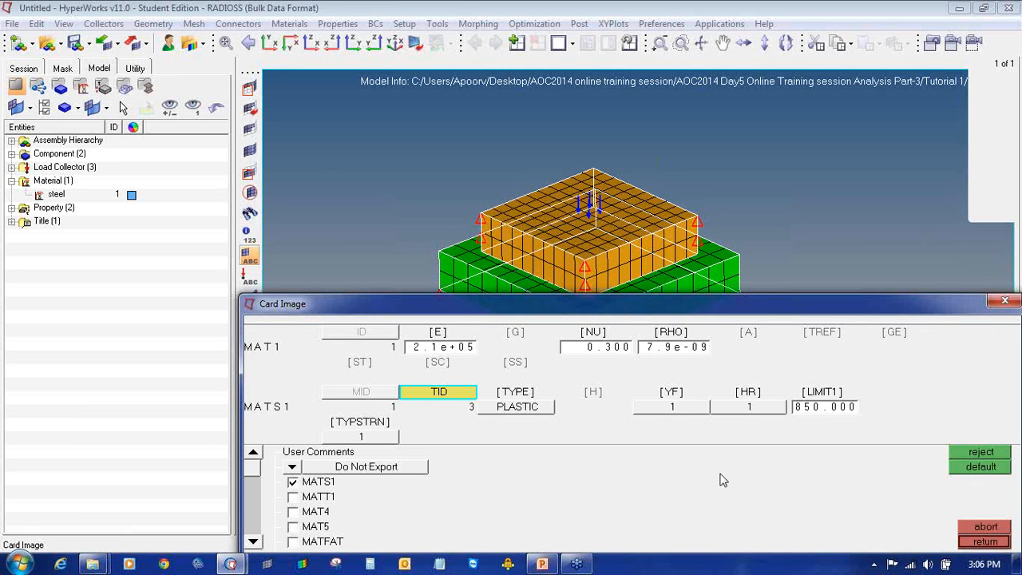
# Step: Finish the steel material update and switch to the Analysis page
pyautogui.click(986, 541)
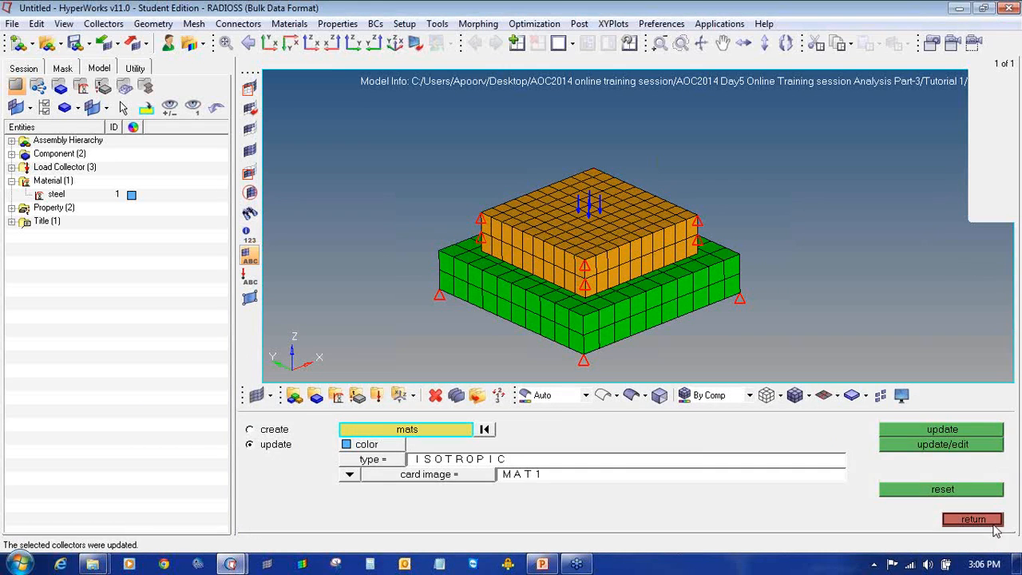
pyautogui.click(995, 528)
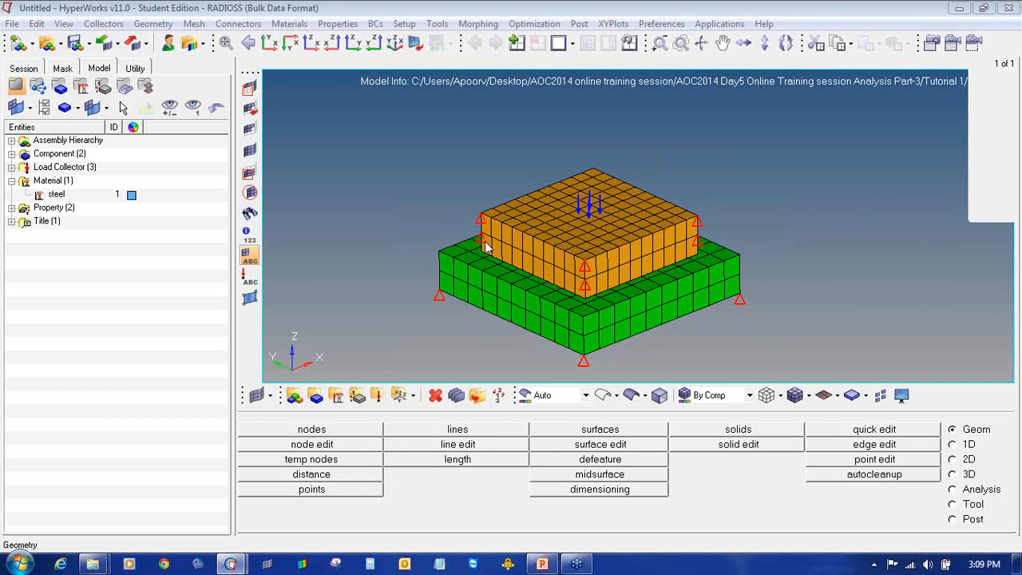
pyautogui.click(965, 487)
pyautogui.click(771, 465)
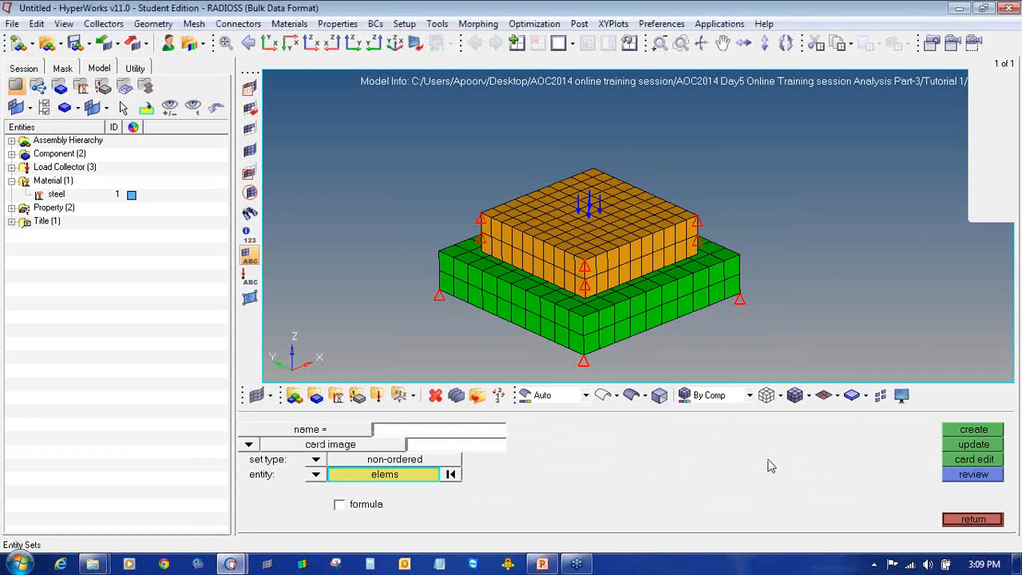
pyautogui.click(968, 521)
pyautogui.click(1012, 177)
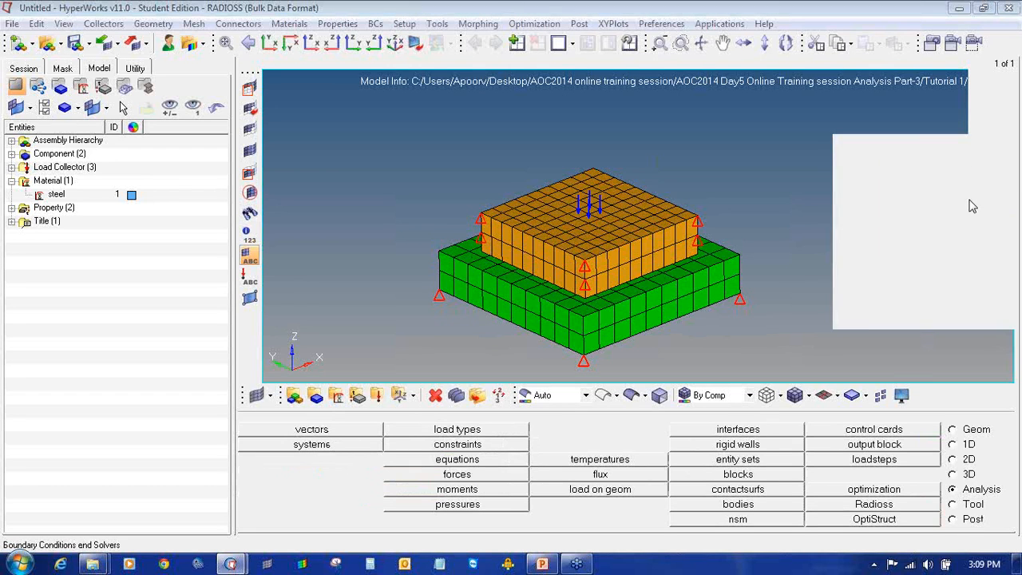
pyautogui.click(970, 205)
pyautogui.moveTo(976, 480)
pyautogui.mouseDown()
pyautogui.moveTo(941, 477)
pyautogui.moveTo(950, 500)
pyautogui.moveTo(1008, 487)
pyautogui.moveTo(954, 478)
pyautogui.mouseUp()
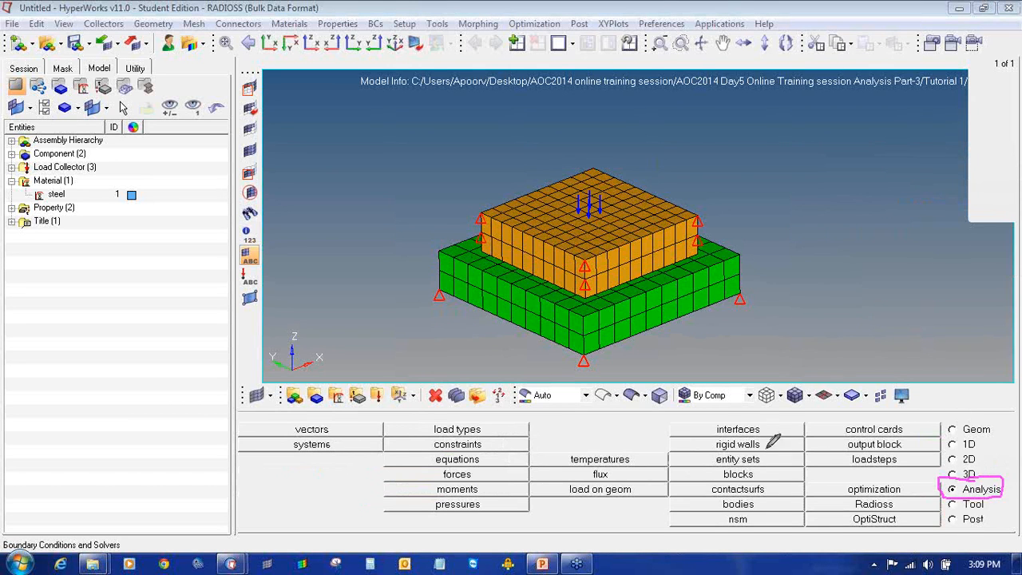
pyautogui.moveTo(761, 451)
pyautogui.mouseDown()
pyautogui.moveTo(718, 452)
pyautogui.moveTo(726, 469)
pyautogui.moveTo(763, 464)
pyautogui.mouseUp()
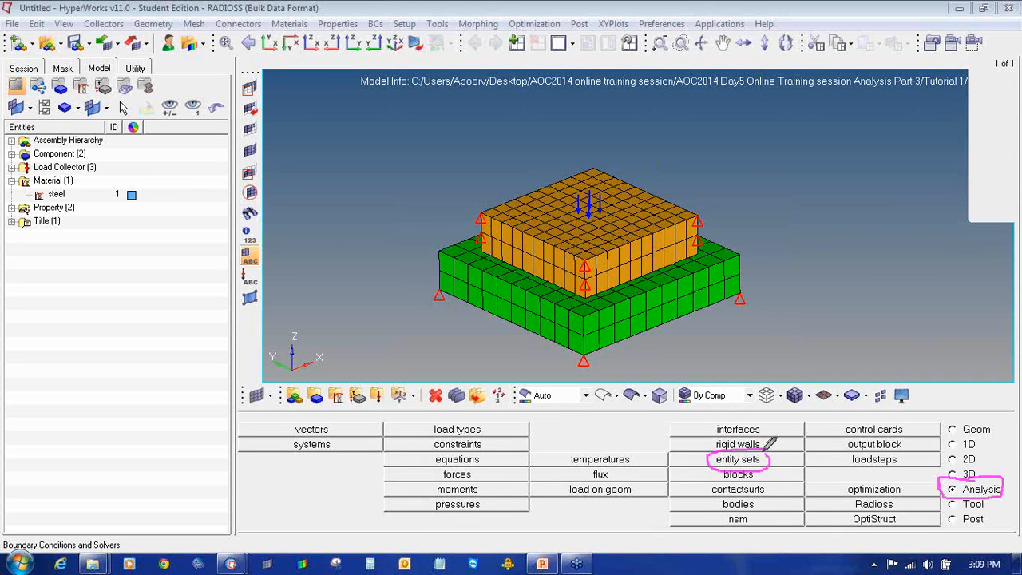
pyautogui.click(1010, 170)
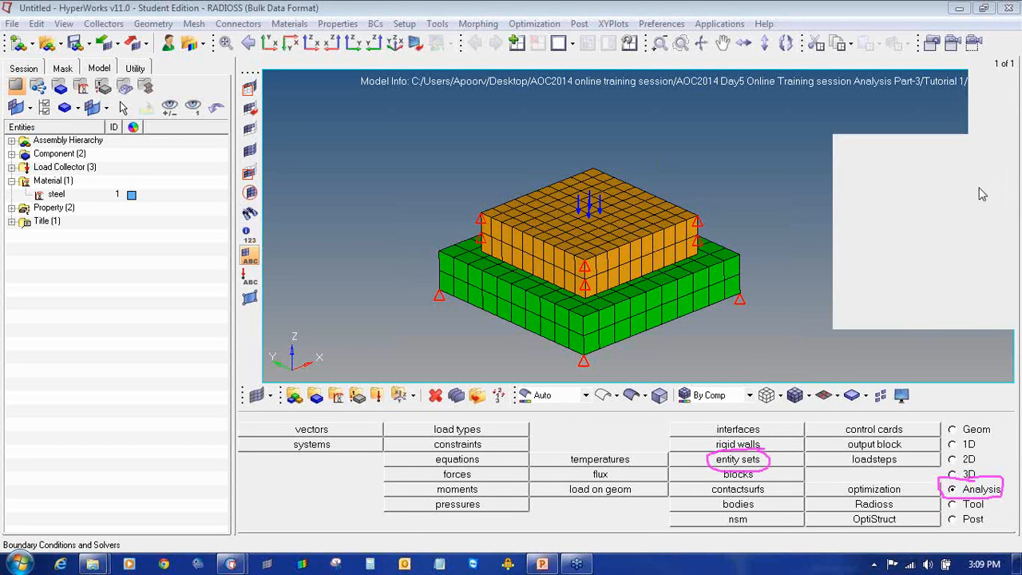
pyautogui.click(979, 189)
pyautogui.click(1013, 166)
pyautogui.click(934, 257)
# Step: Try to define an entity set named top with card image SET_ELEM, entity type props and the property Solid1
pyautogui.click(773, 462)
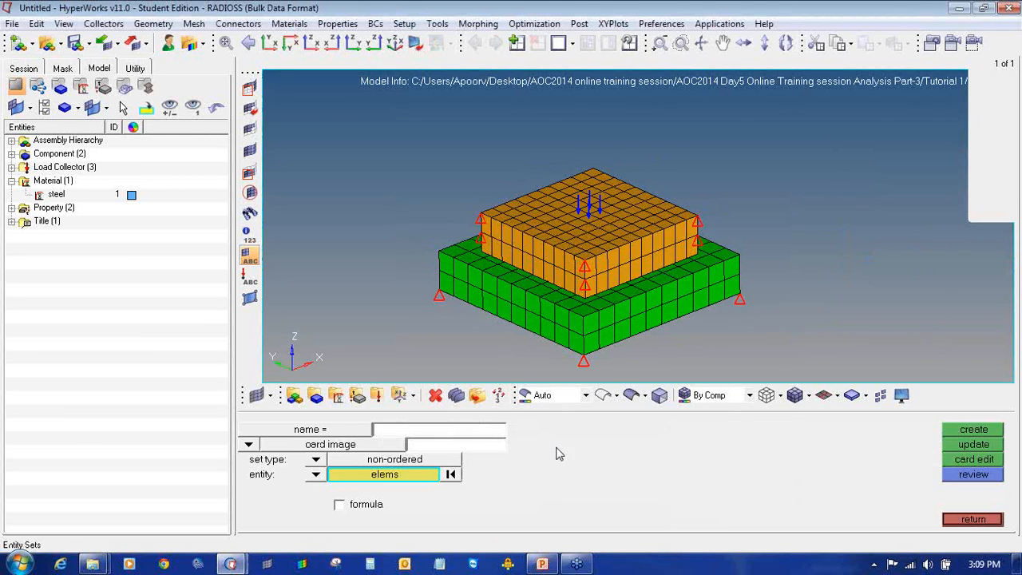
pyautogui.click(477, 434)
pyautogui.write('top')
pyautogui.click(385, 449)
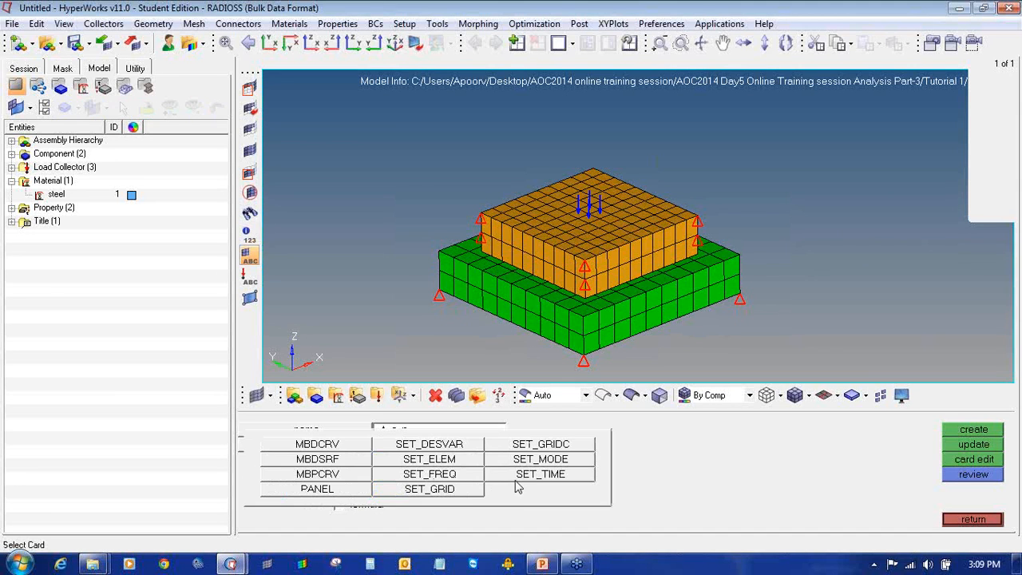
pyautogui.click(430, 459)
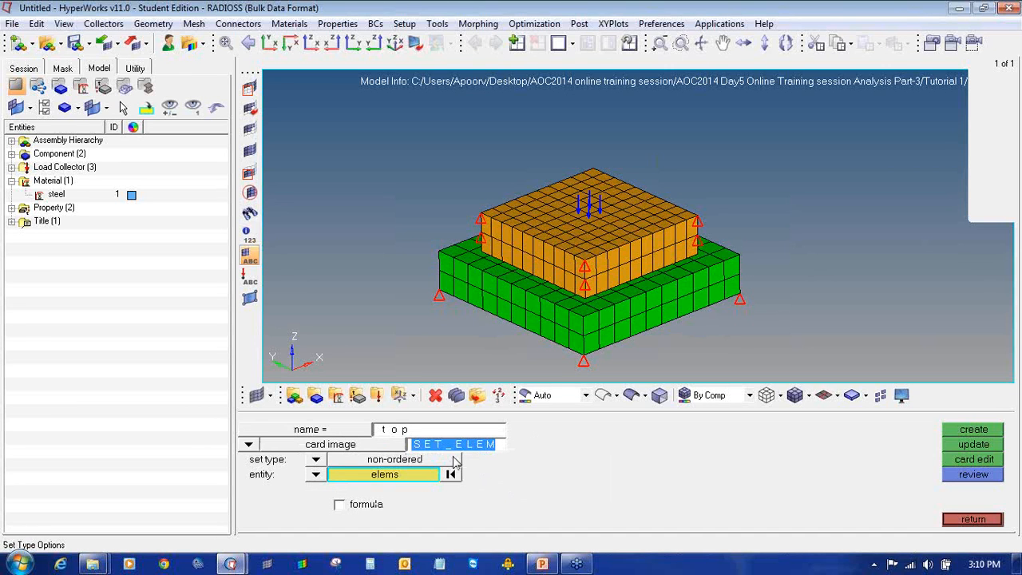
pyautogui.click(315, 474)
pyautogui.click(308, 472)
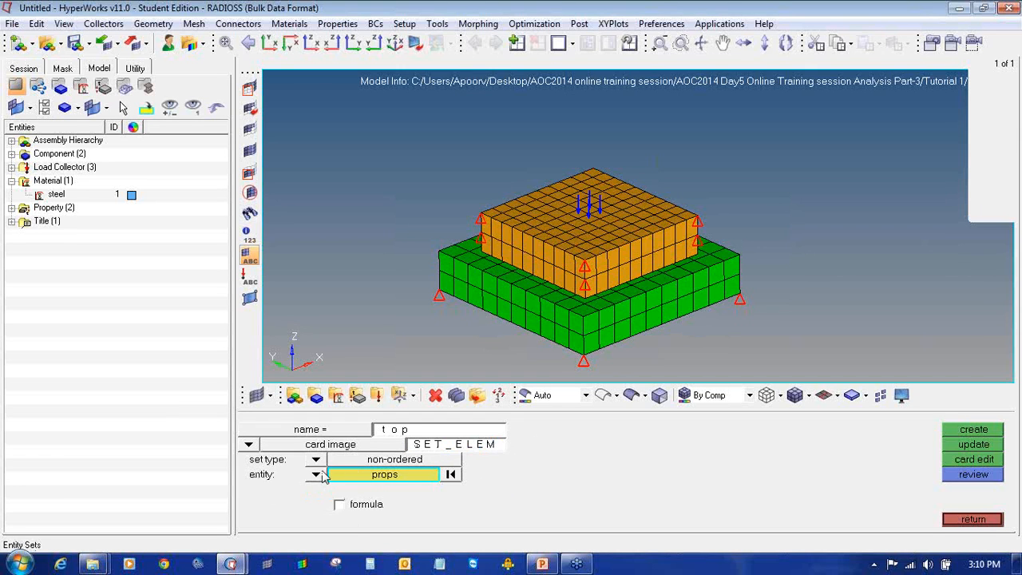
pyautogui.click(386, 475)
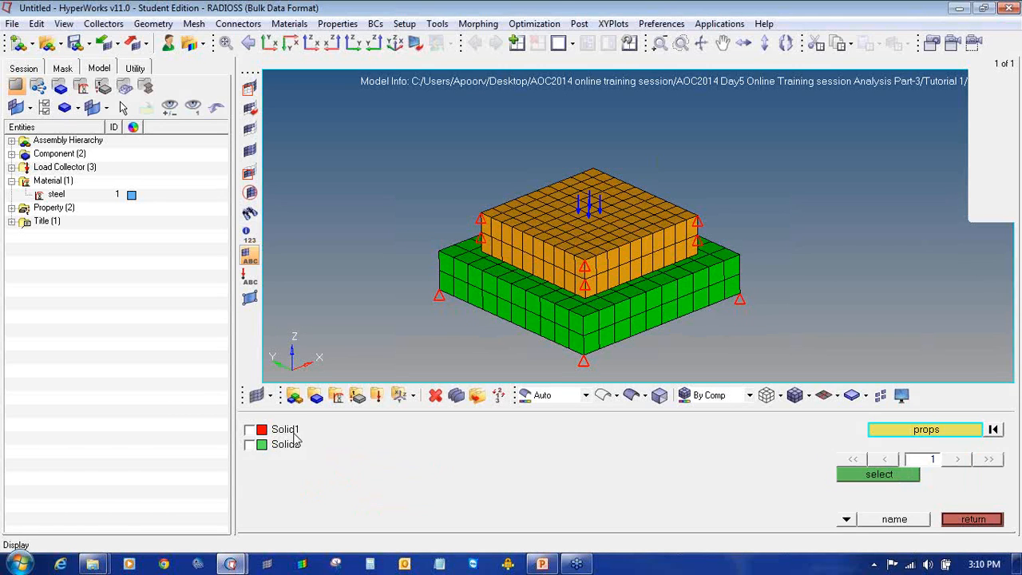
pyautogui.click(845, 477)
# Step: Create an entity set named bottom with card image SET_ELEM, entity type props and only the property Solid2
pyautogui.click(411, 430)
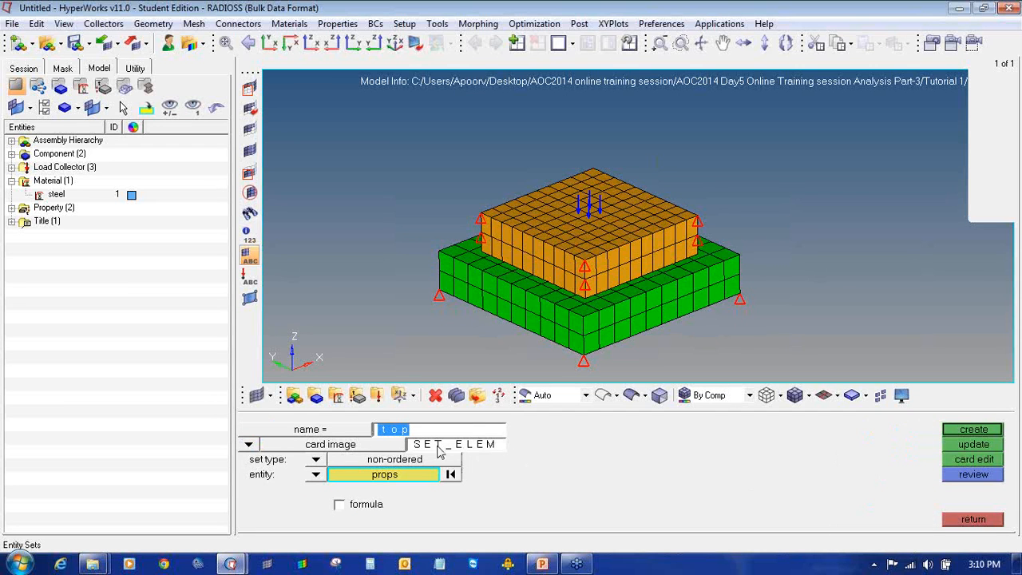
pyautogui.write('bottom')
pyautogui.click(389, 447)
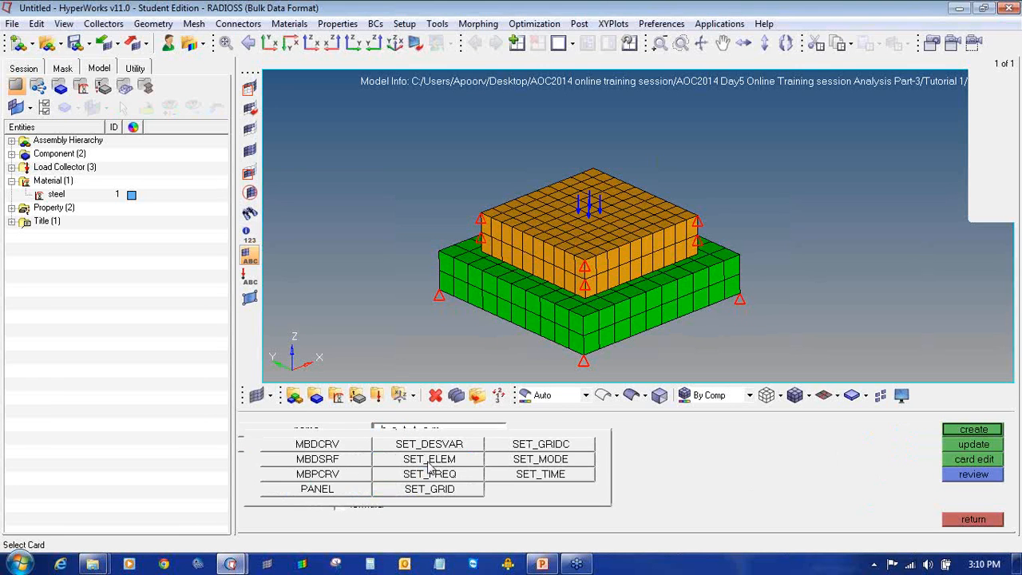
pyautogui.click(430, 461)
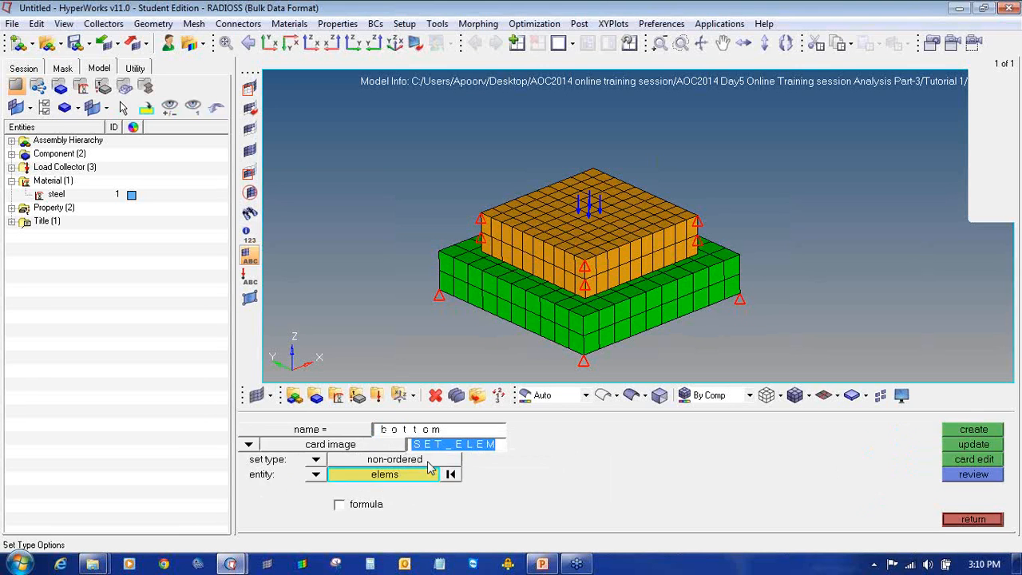
pyautogui.click(316, 476)
pyautogui.click(323, 477)
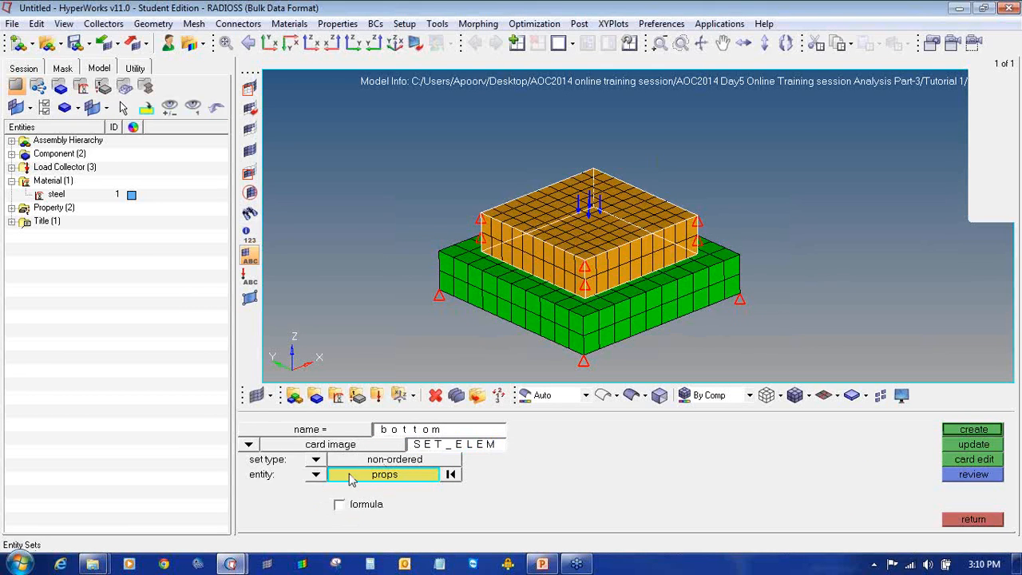
pyautogui.click(351, 476)
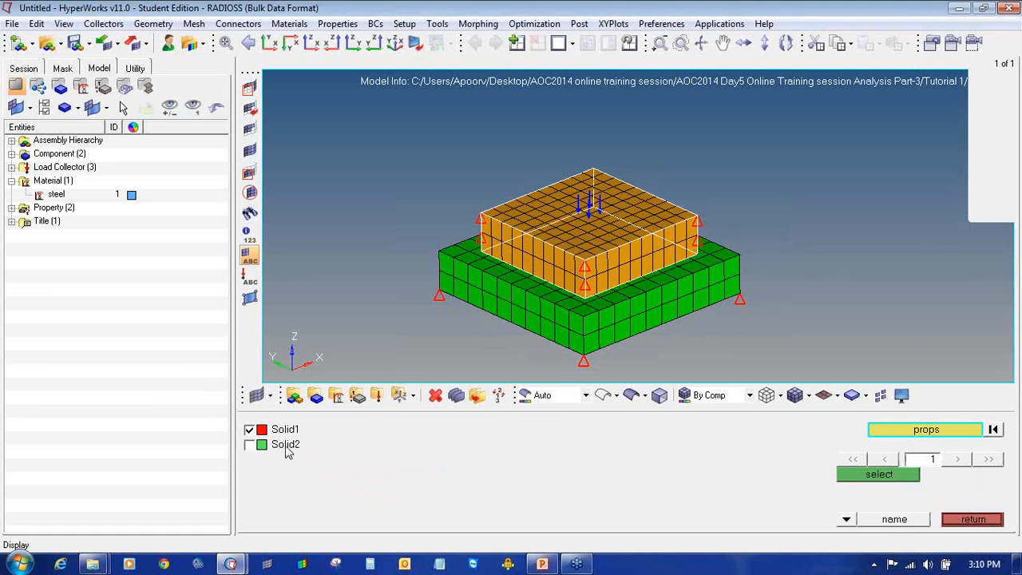
pyautogui.click(254, 445)
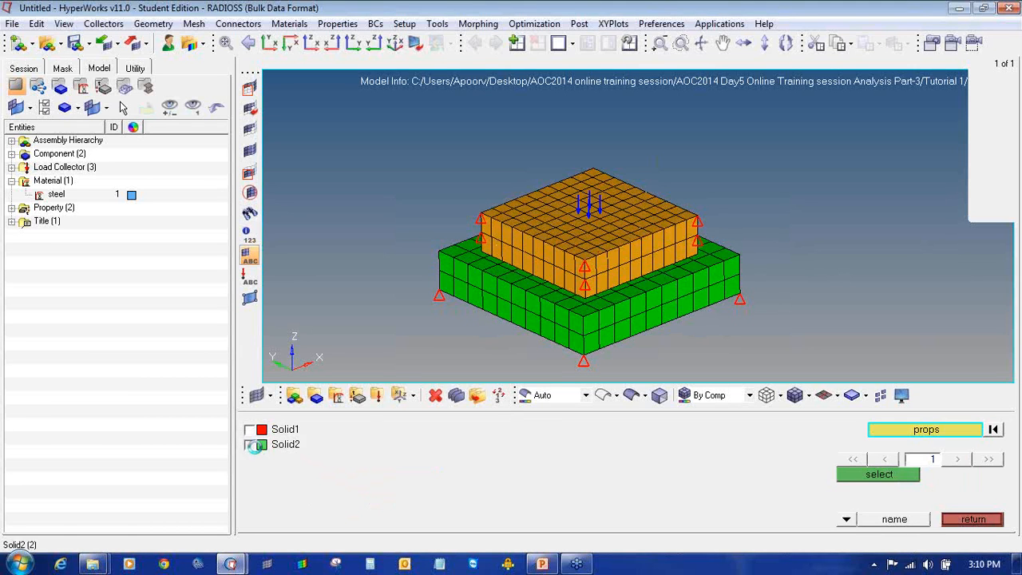
pyautogui.click(852, 476)
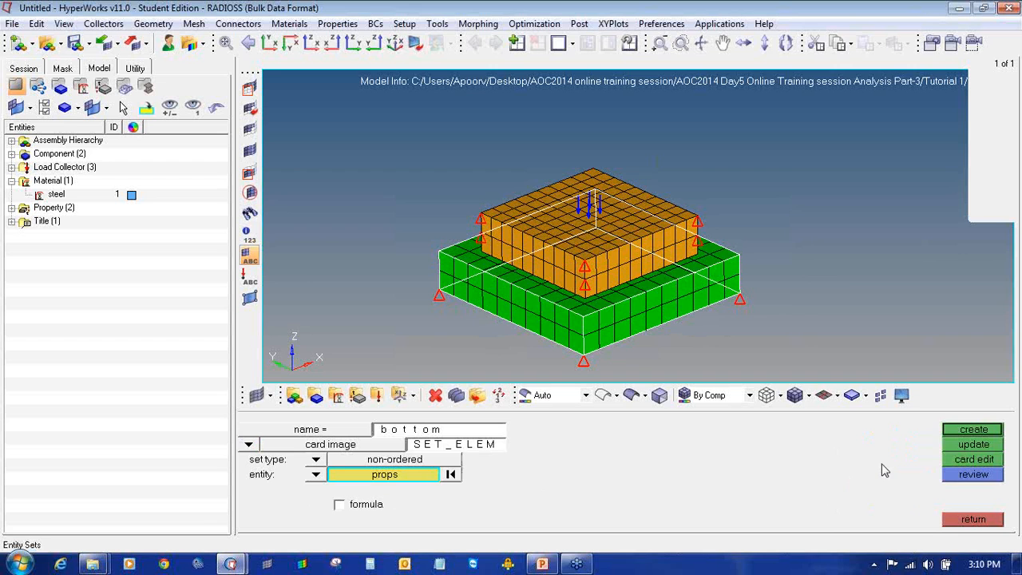
pyautogui.click(950, 435)
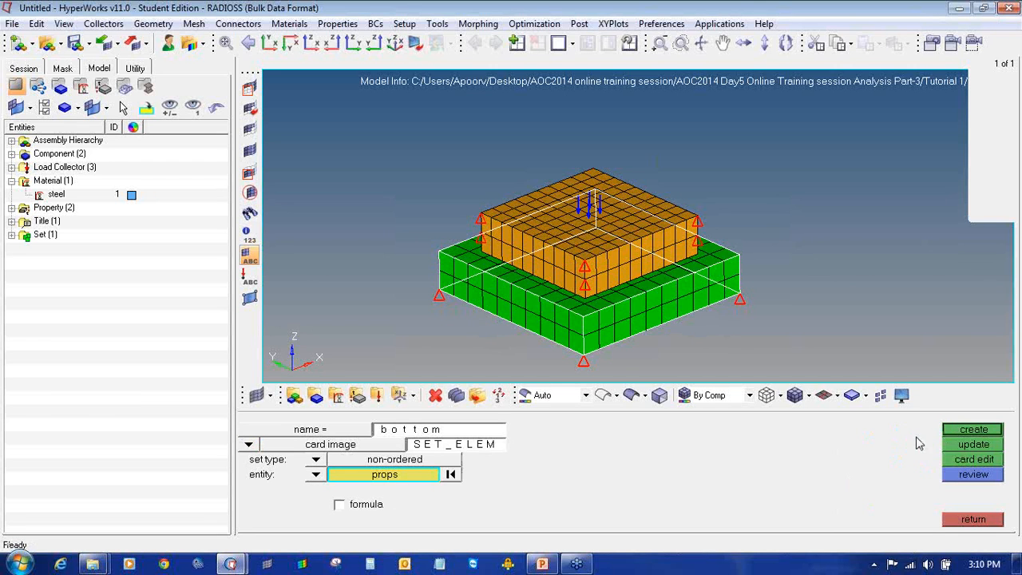
# Step: Create an entity set named top with card image SET_ELEM, entity type props and the property Solid1, and leave entity sets
pyautogui.click(501, 431)
pyautogui.write('top')
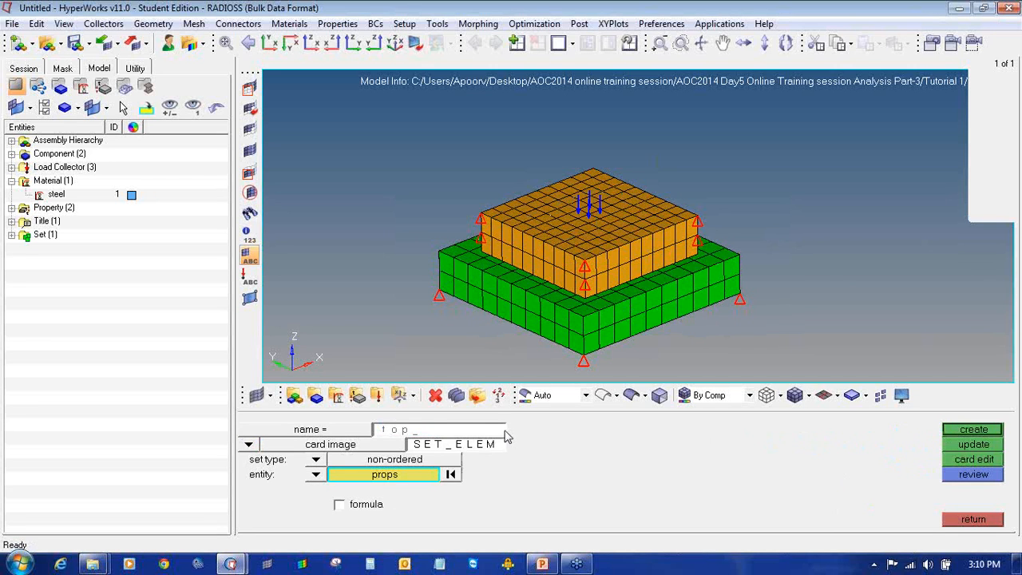
pyautogui.click(396, 445)
pyautogui.click(425, 460)
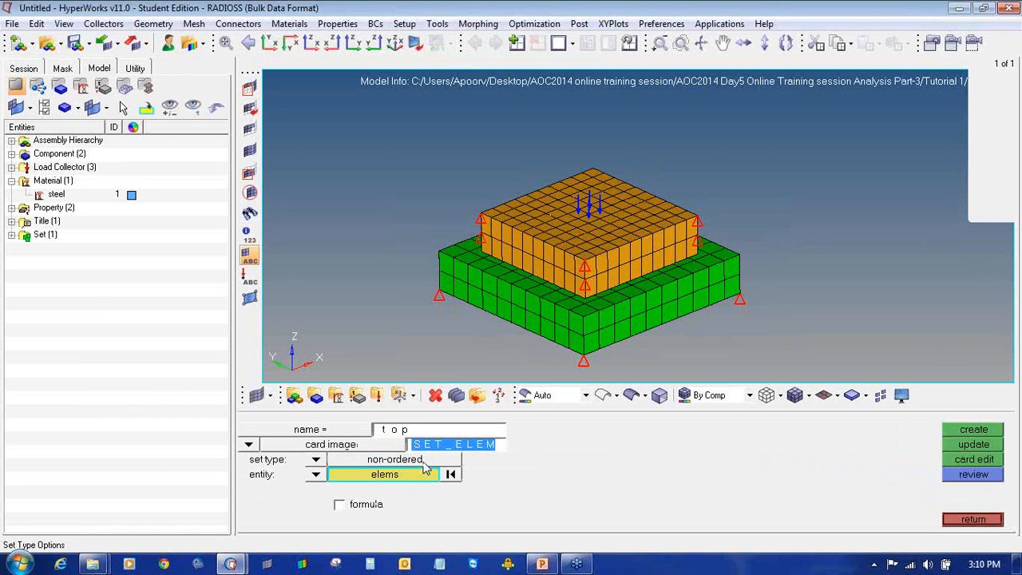
pyautogui.click(316, 477)
pyautogui.click(309, 472)
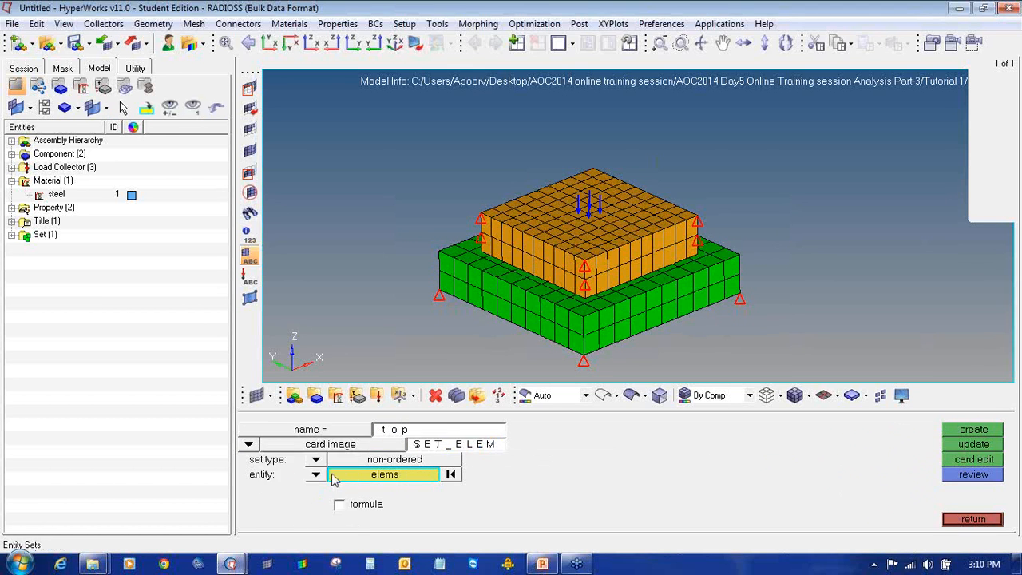
pyautogui.click(344, 474)
pyautogui.click(276, 436)
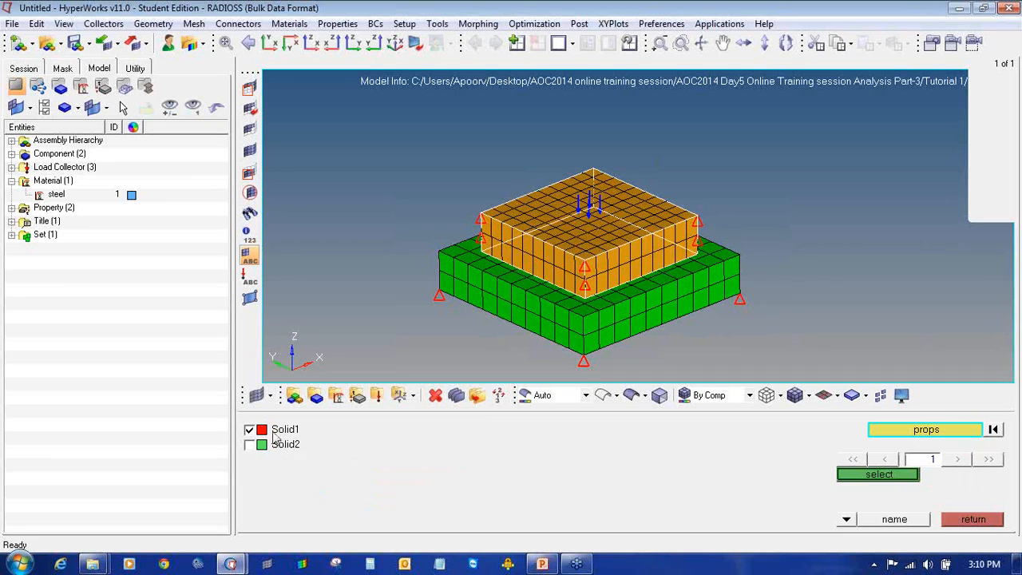
pyautogui.click(862, 476)
pyautogui.click(952, 435)
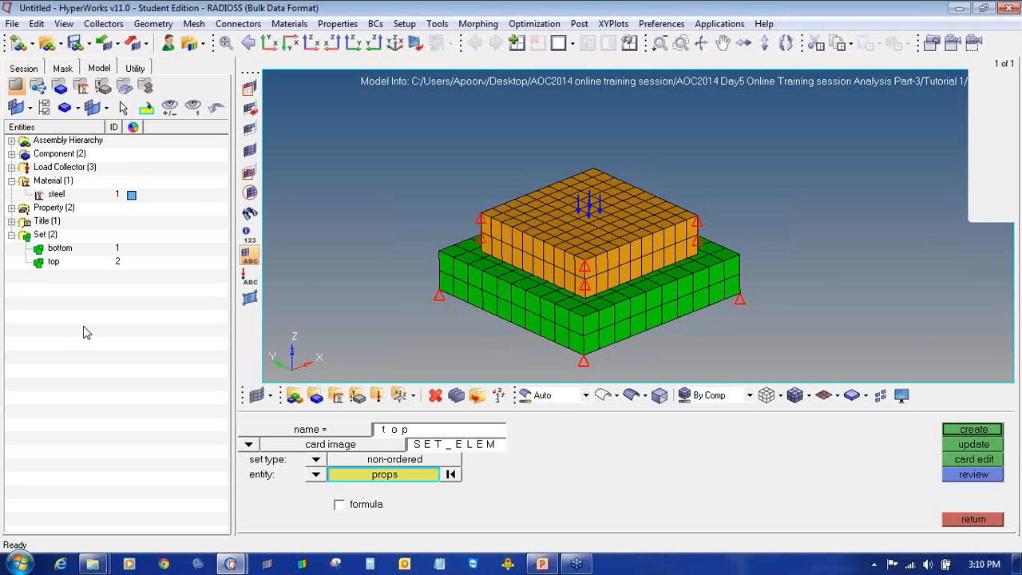
pyautogui.click(972, 520)
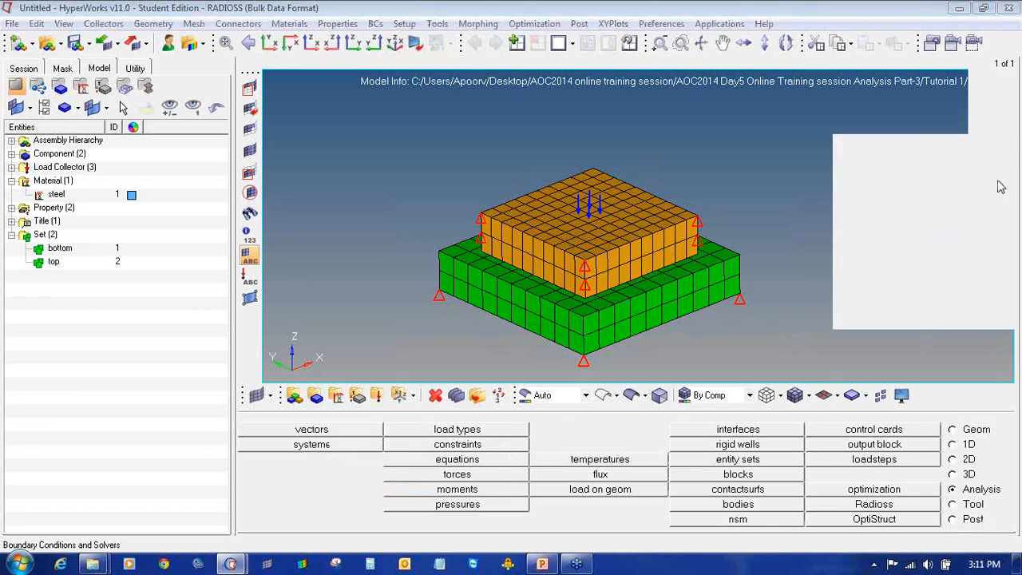
pyautogui.click(974, 204)
pyautogui.moveTo(974, 479)
pyautogui.mouseDown()
pyautogui.moveTo(944, 488)
pyautogui.moveTo(970, 499)
pyautogui.moveTo(996, 494)
pyautogui.moveTo(1000, 478)
pyautogui.moveTo(976, 469)
pyautogui.moveTo(946, 478)
pyautogui.mouseUp()
pyautogui.moveTo(760, 422)
pyautogui.mouseDown()
pyautogui.moveTo(719, 422)
pyautogui.moveTo(723, 440)
pyautogui.moveTo(771, 436)
pyautogui.moveTo(742, 421)
pyautogui.mouseUp()
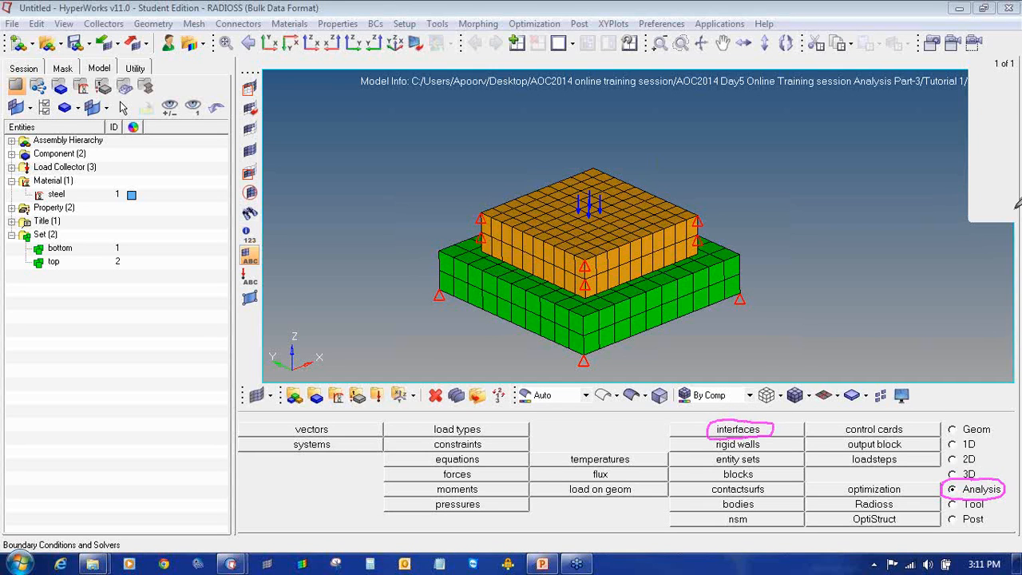
pyautogui.click(1011, 176)
pyautogui.click(1010, 179)
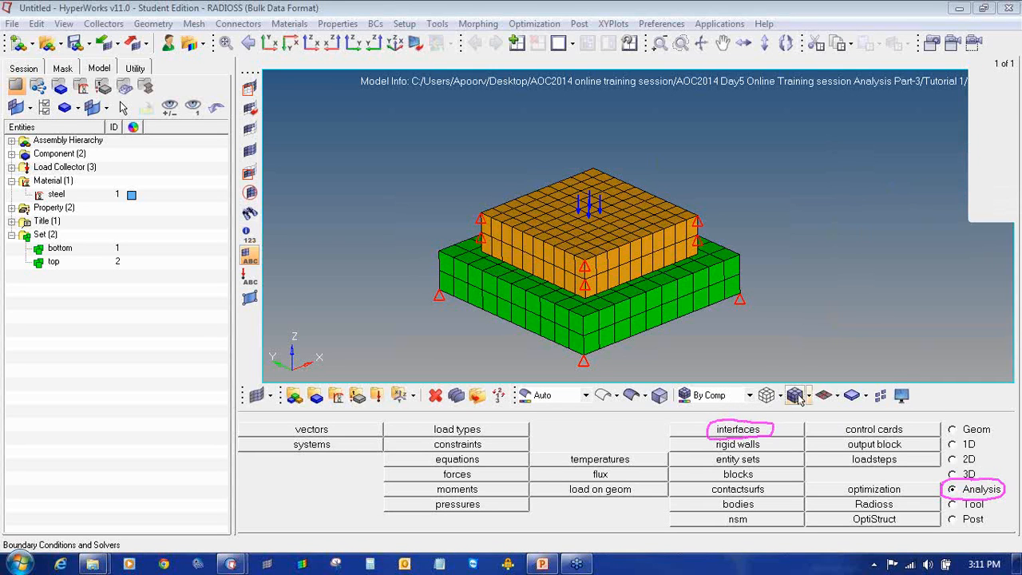
pyautogui.click(1011, 175)
pyautogui.click(952, 272)
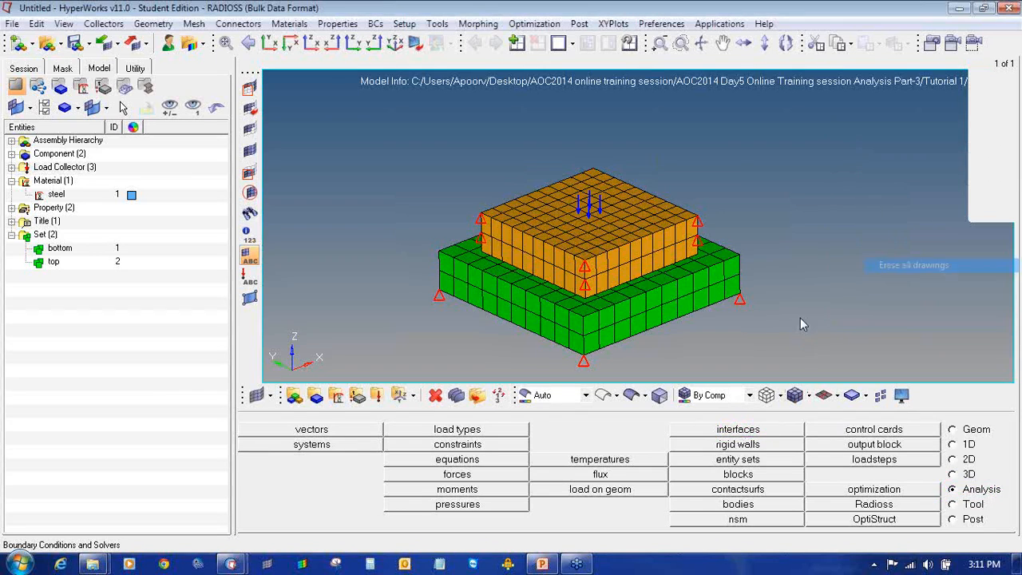
# Step: Create an interface named solid_contact of type CONTACT
pyautogui.click(738, 429)
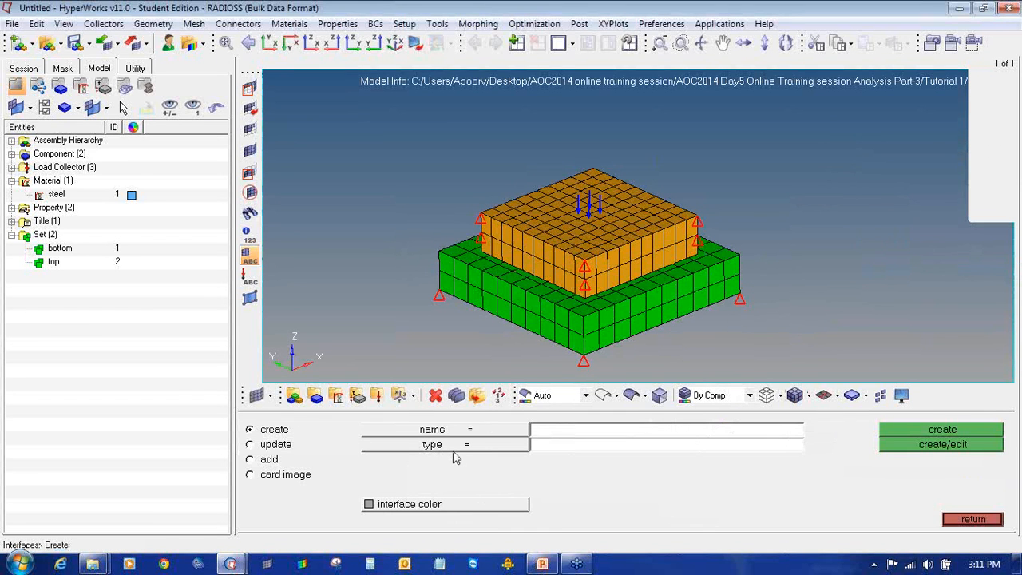
pyautogui.click(535, 435)
pyautogui.write('solid_contact')
pyautogui.click(513, 452)
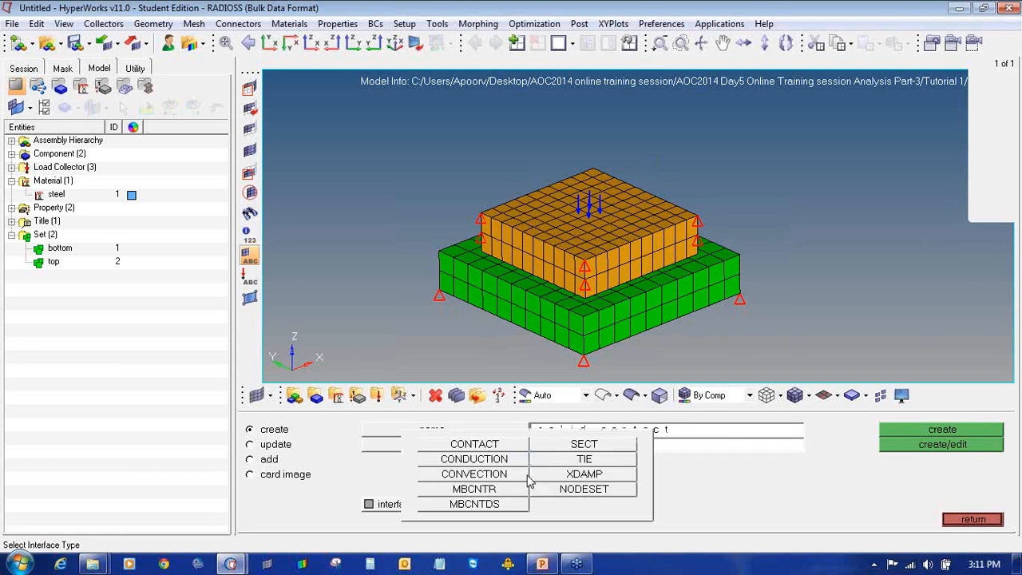
pyautogui.click(516, 446)
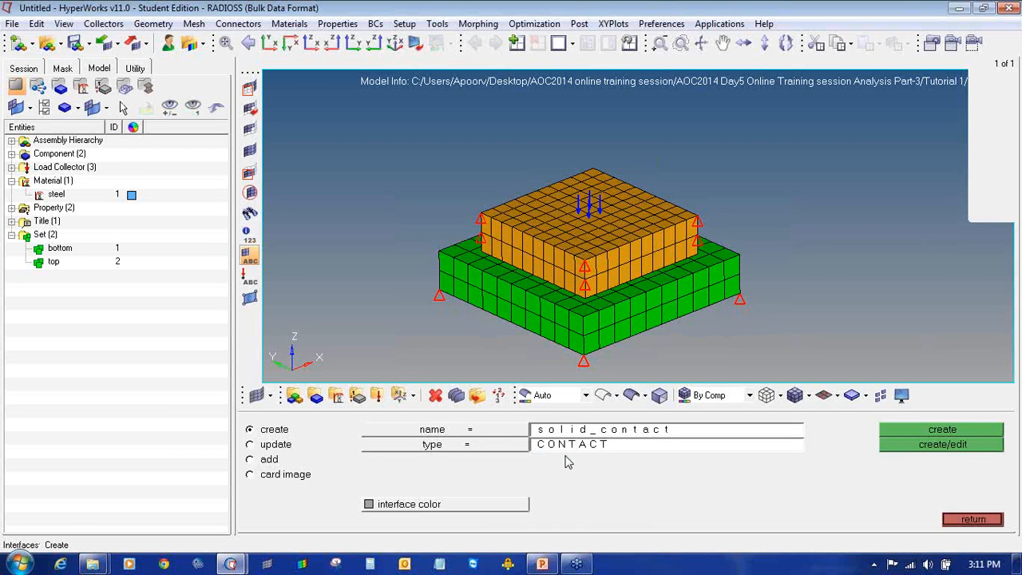
pyautogui.click(904, 433)
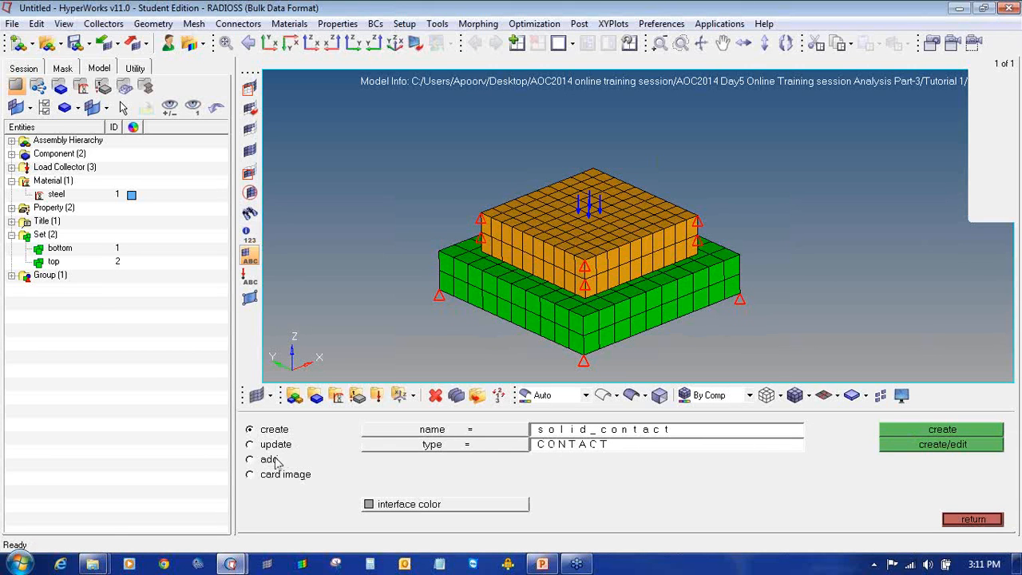
# Step: Assign the bottom entity set as the master of the solid_contact interface, using sets as the master definition
pyautogui.click(250, 459)
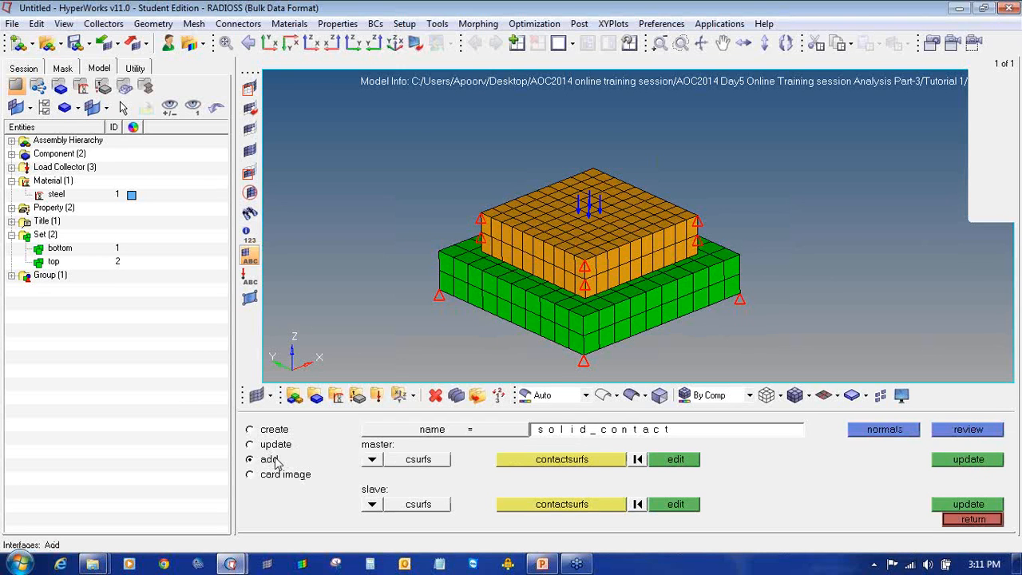
pyautogui.click(412, 429)
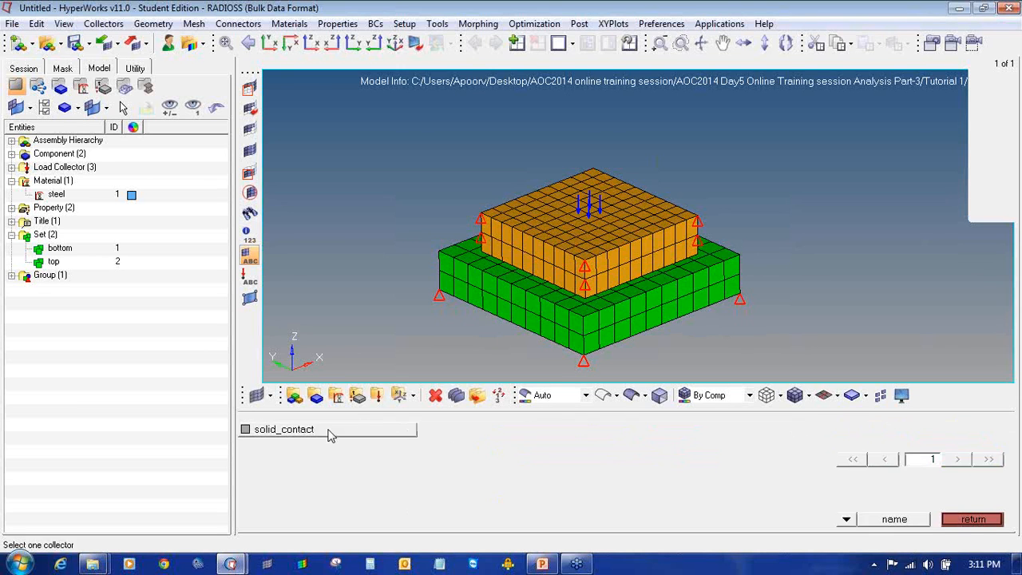
pyautogui.click(330, 433)
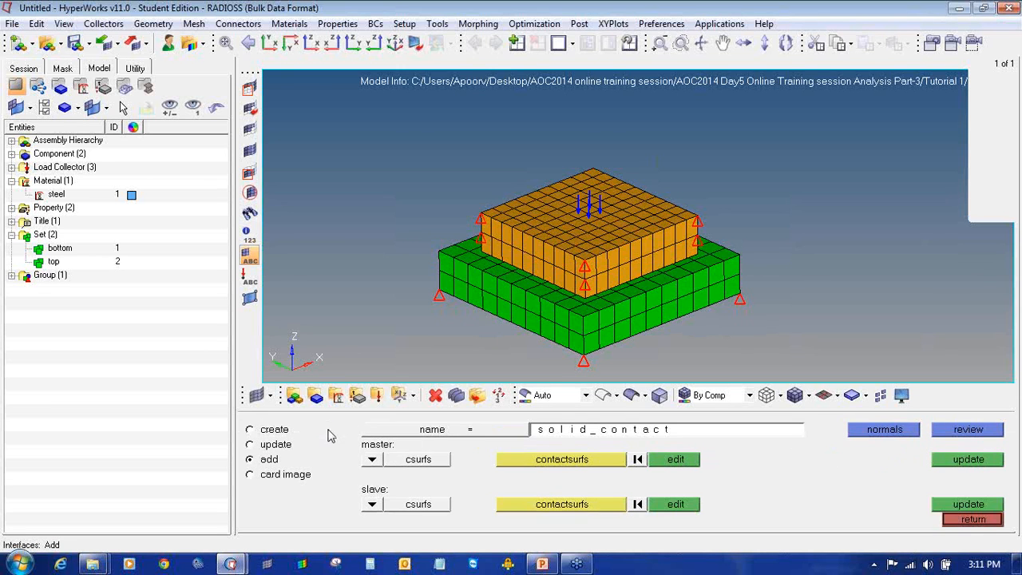
pyautogui.click(372, 461)
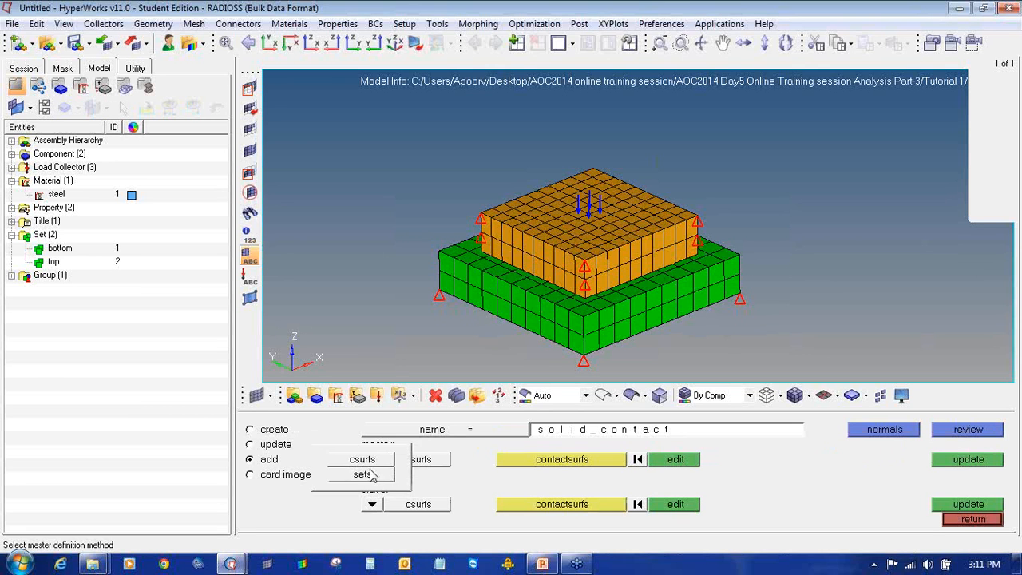
pyautogui.click(377, 475)
pyautogui.click(555, 457)
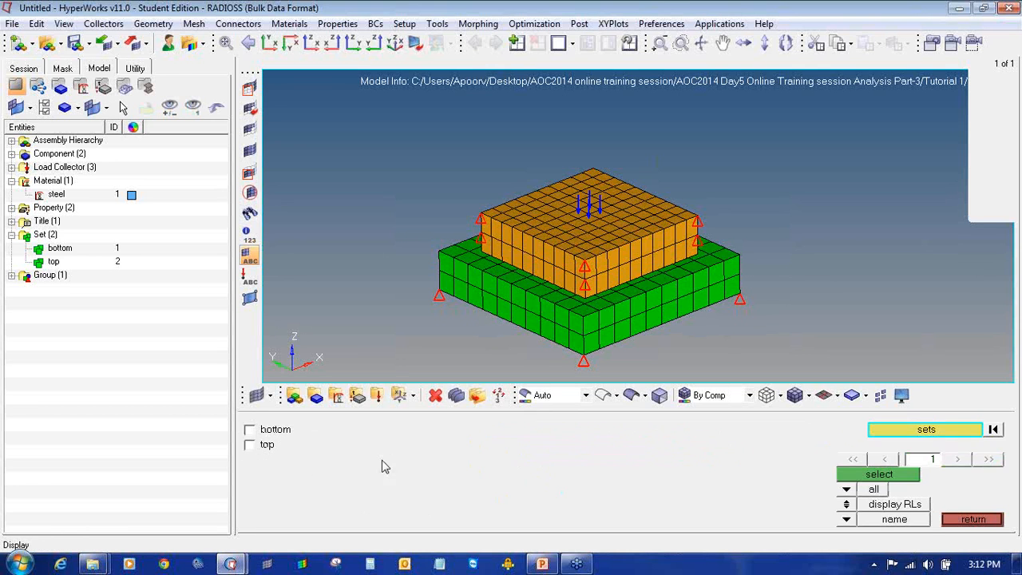
pyautogui.click(267, 447)
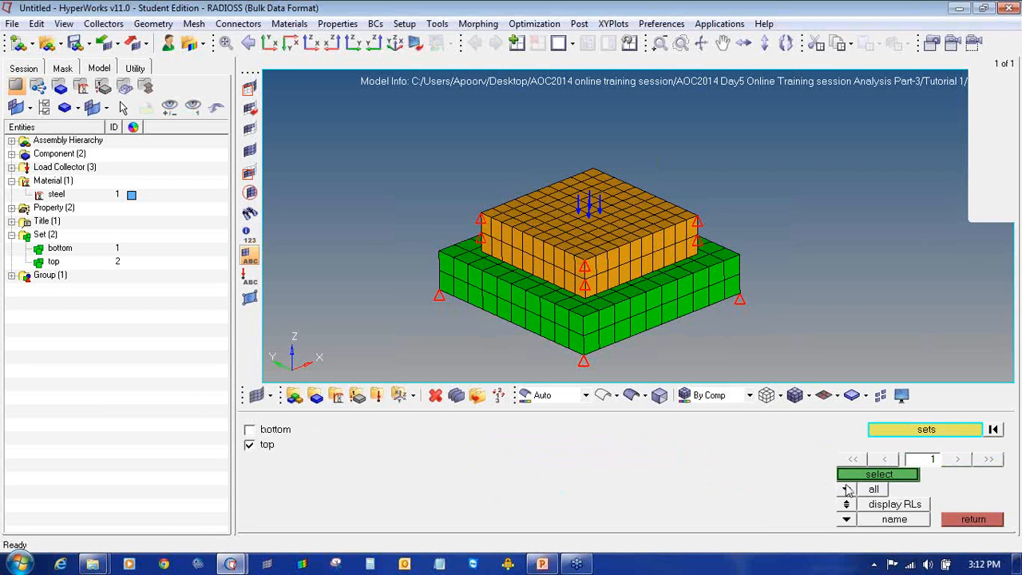
pyautogui.click(250, 431)
pyautogui.click(250, 445)
pyautogui.click(911, 477)
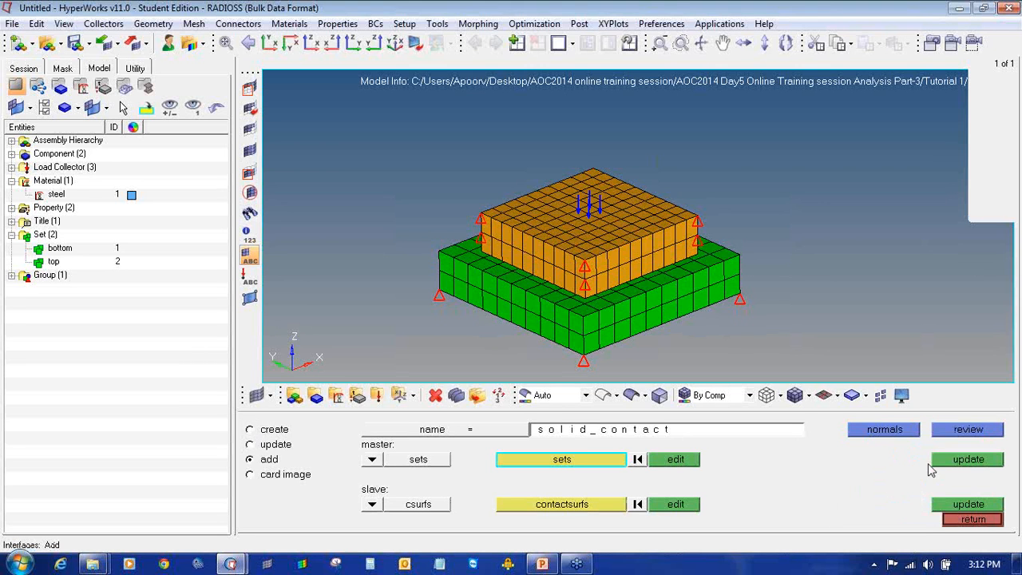
pyautogui.click(938, 462)
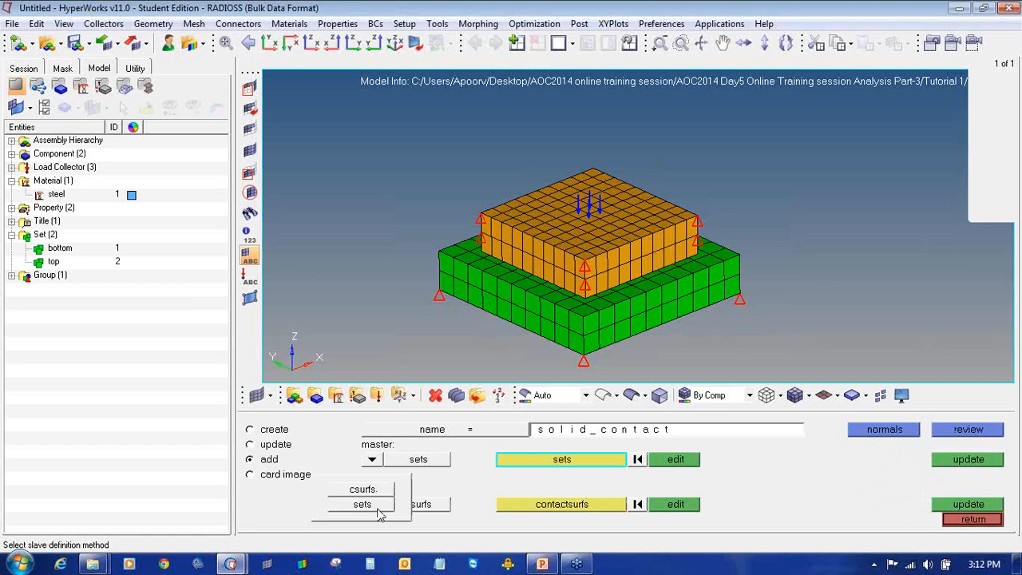
# Step: Assign the top entity set as the slave of the solid_contact interface, using sets as the slave definition
pyautogui.click(375, 505)
pyautogui.click(511, 512)
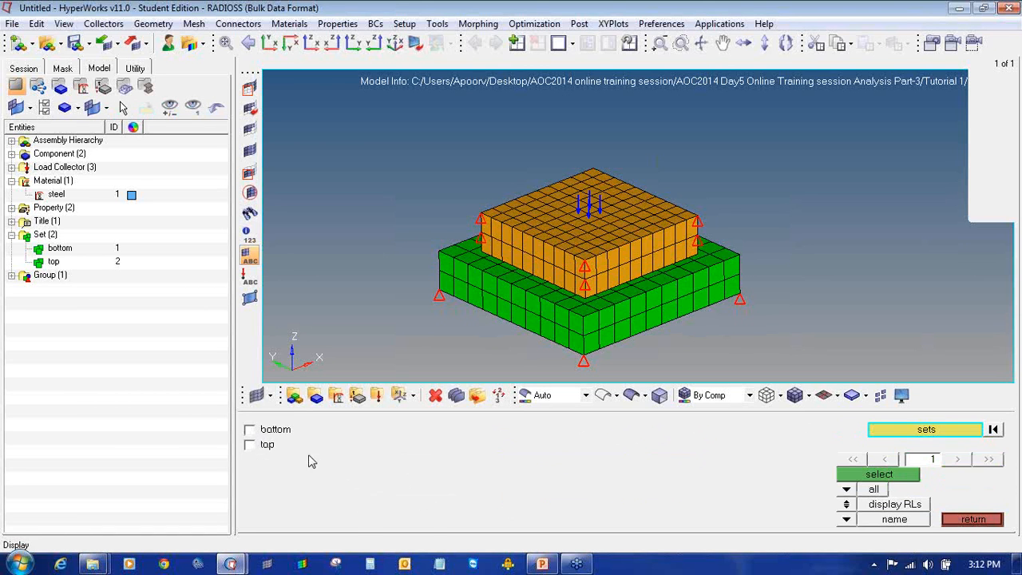
pyautogui.click(265, 446)
pyautogui.click(847, 475)
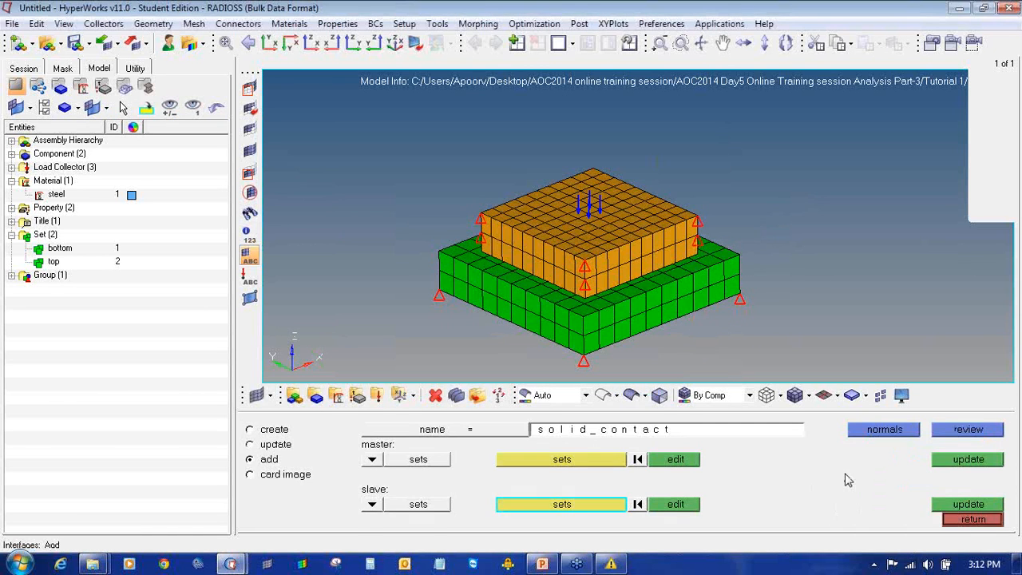
pyautogui.click(950, 506)
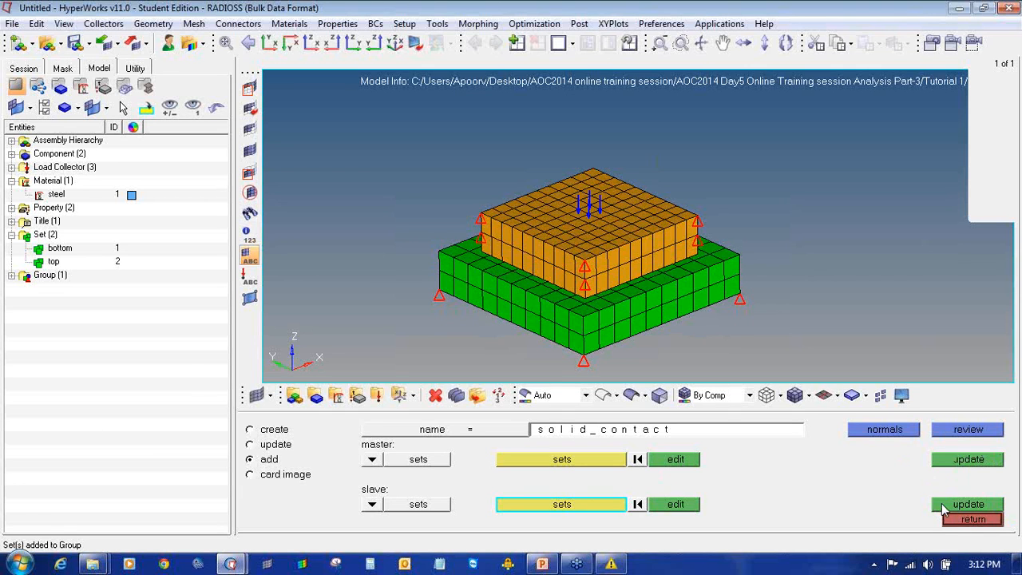
# Step: Review the master and slave entities of the solid_contact interface from several angles, and leave the interface definition
pyautogui.click(966, 429)
pyautogui.moveTo(515, 299)
pyautogui.keyDown('ctrl'); pyautogui.mouseDown()
pyautogui.moveTo(559, 292)
pyautogui.moveTo(548, 292)
pyautogui.mouseUp(); pyautogui.keyUp('ctrl')
pyautogui.keyDown('ctrl'); pyautogui.moveTo(696, 232); pyautogui.dragTo(633, 261); pyautogui.keyUp('ctrl')
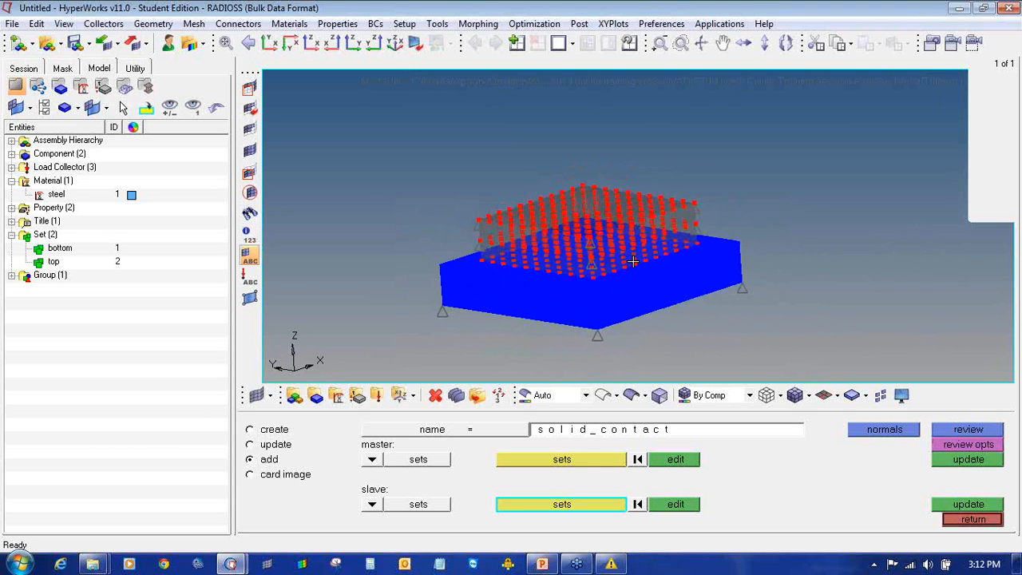
pyautogui.moveTo(641, 265)
pyautogui.keyDown('ctrl'); pyautogui.mouseDown()
pyautogui.moveTo(714, 248)
pyautogui.moveTo(644, 242)
pyautogui.moveTo(635, 249)
pyautogui.moveTo(733, 256)
pyautogui.moveTo(735, 222)
pyautogui.moveTo(767, 227)
pyautogui.moveTo(767, 247)
pyautogui.mouseUp(); pyautogui.keyUp('ctrl')
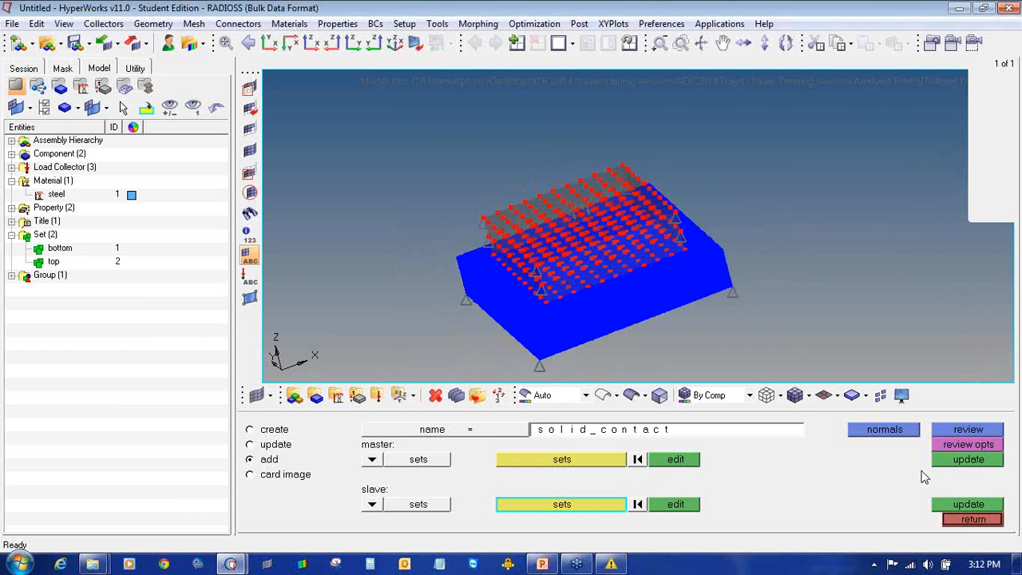
pyautogui.click(972, 520)
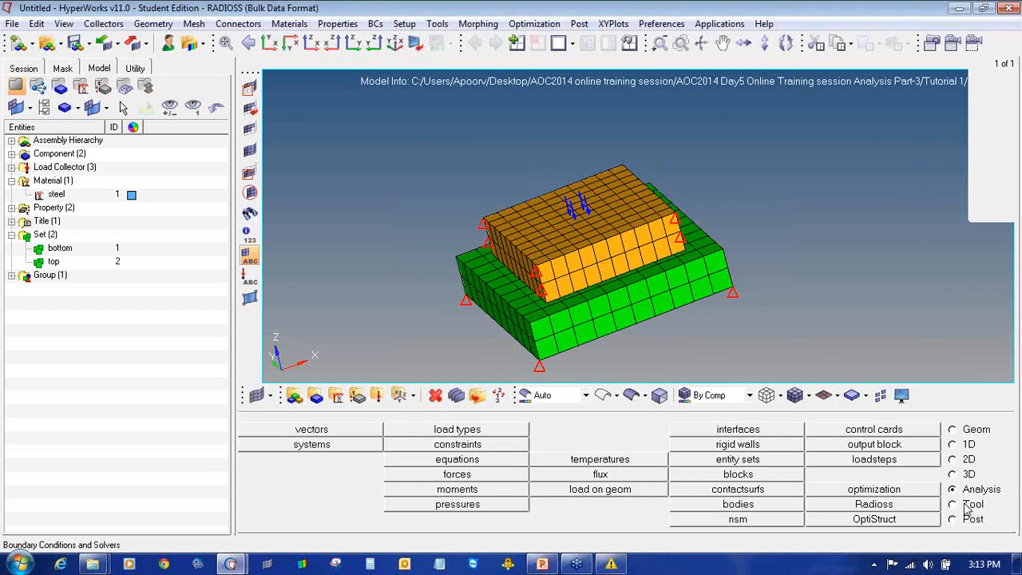
# Step: Edit the card image of the solid_contact interface to set MORIENT to NORM, and leave the interface definition
pyautogui.click(734, 432)
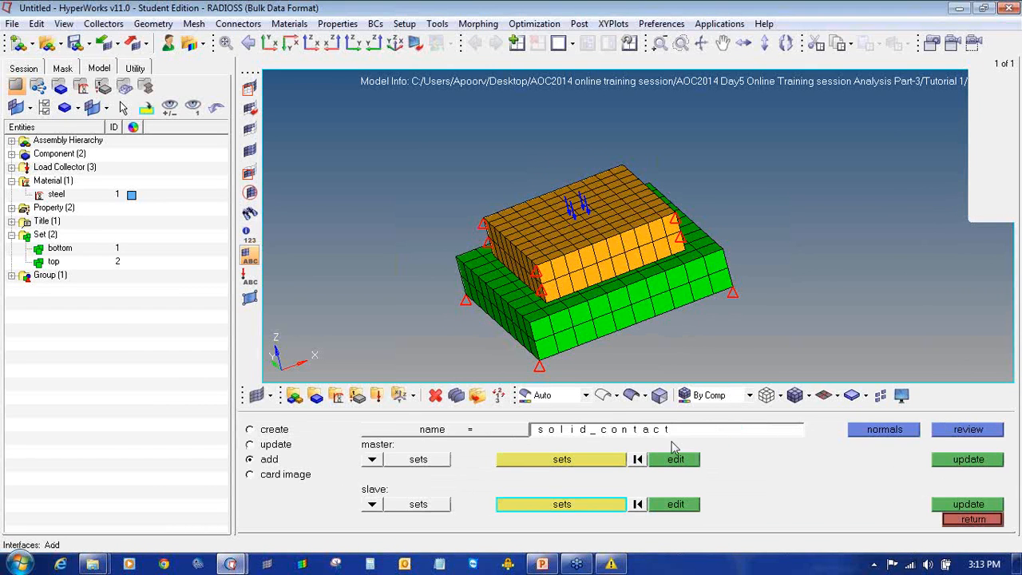
pyautogui.click(299, 482)
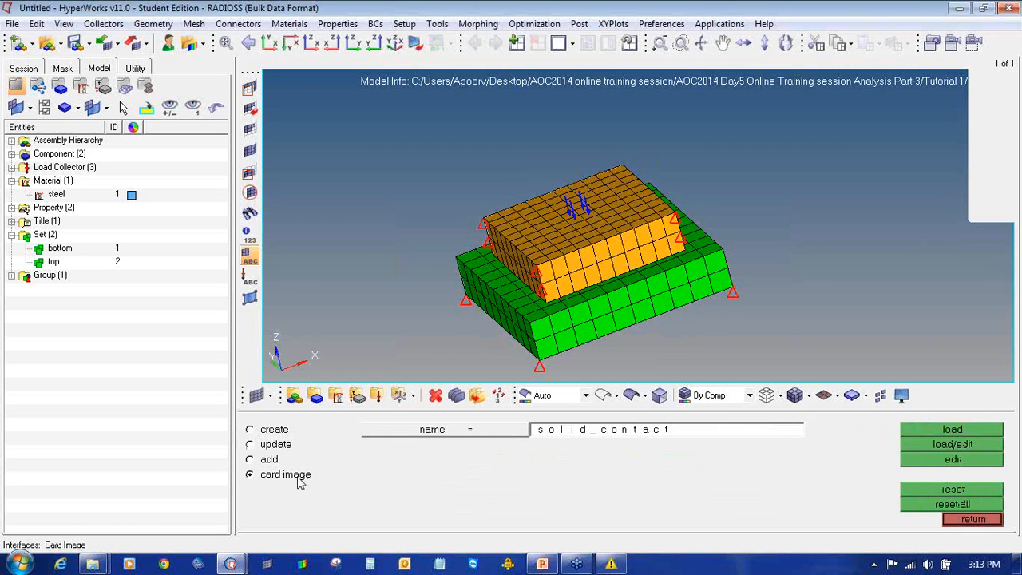
pyautogui.click(472, 431)
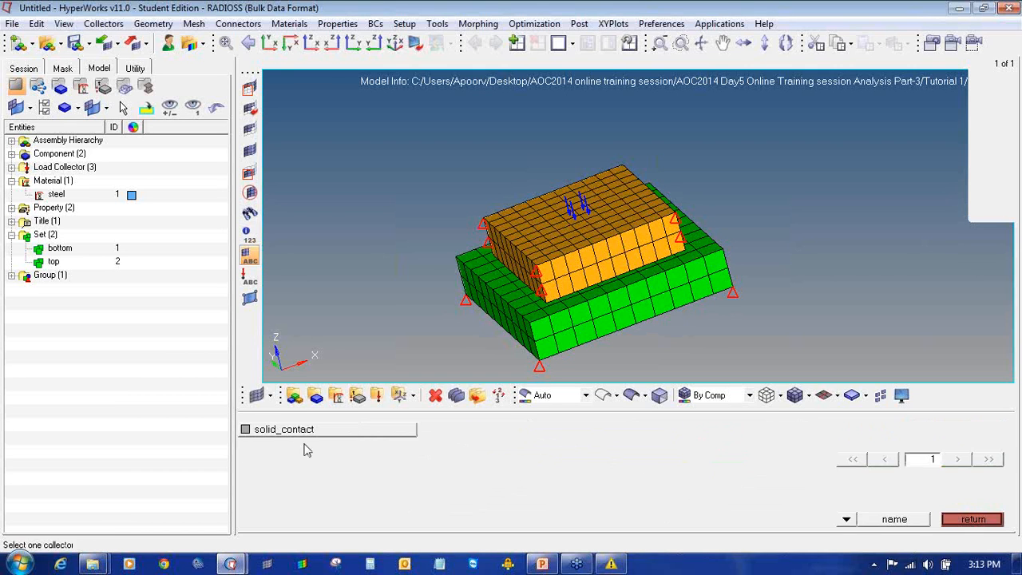
pyautogui.click(304, 432)
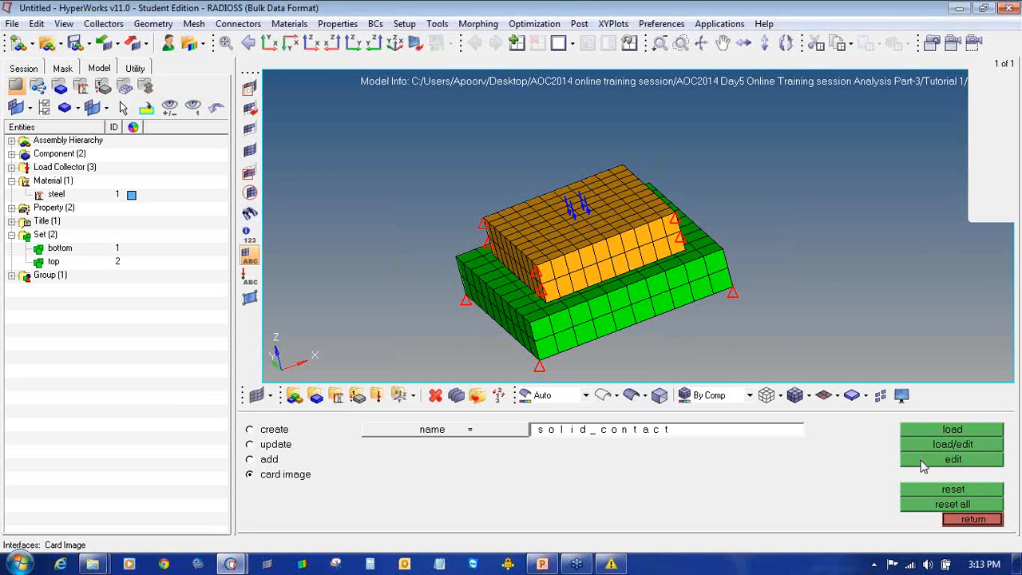
pyautogui.click(950, 460)
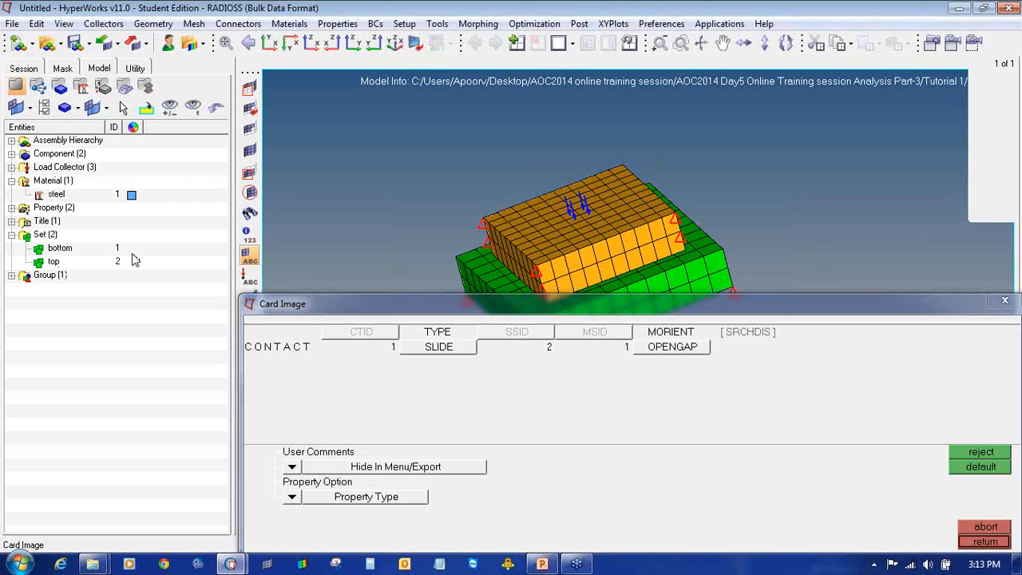
pyautogui.click(680, 352)
pyautogui.click(640, 380)
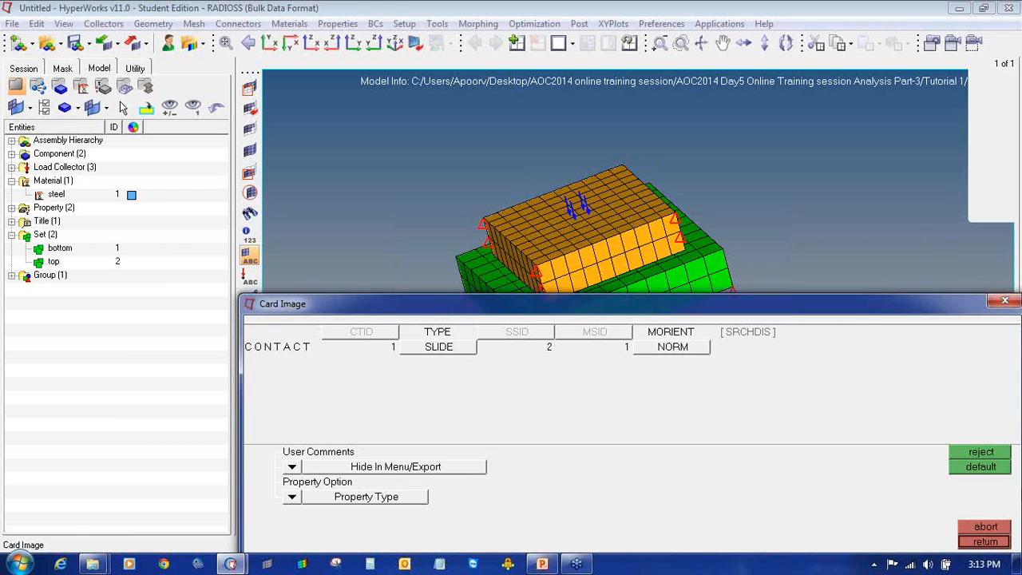
pyautogui.click(984, 542)
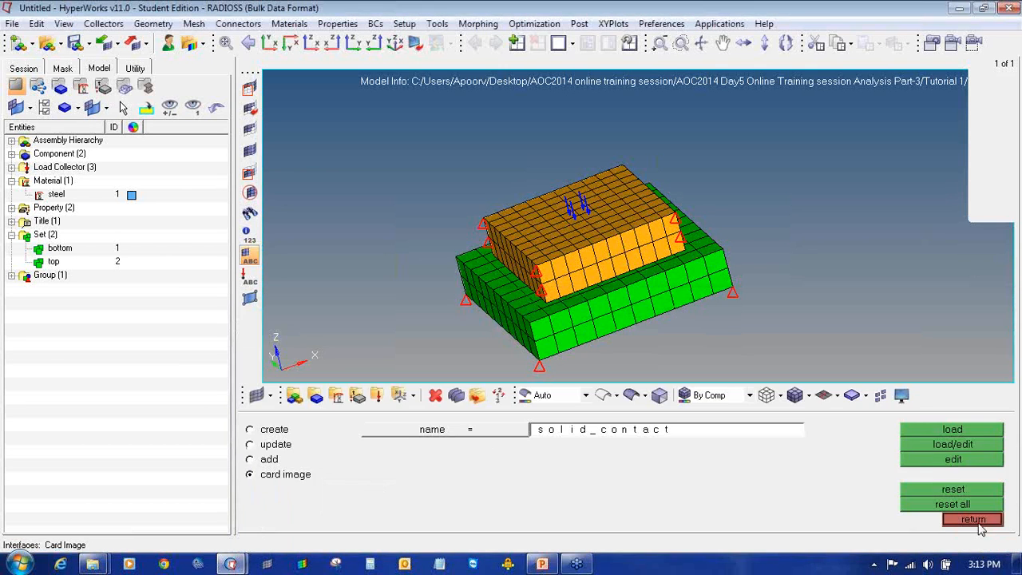
pyautogui.click(978, 521)
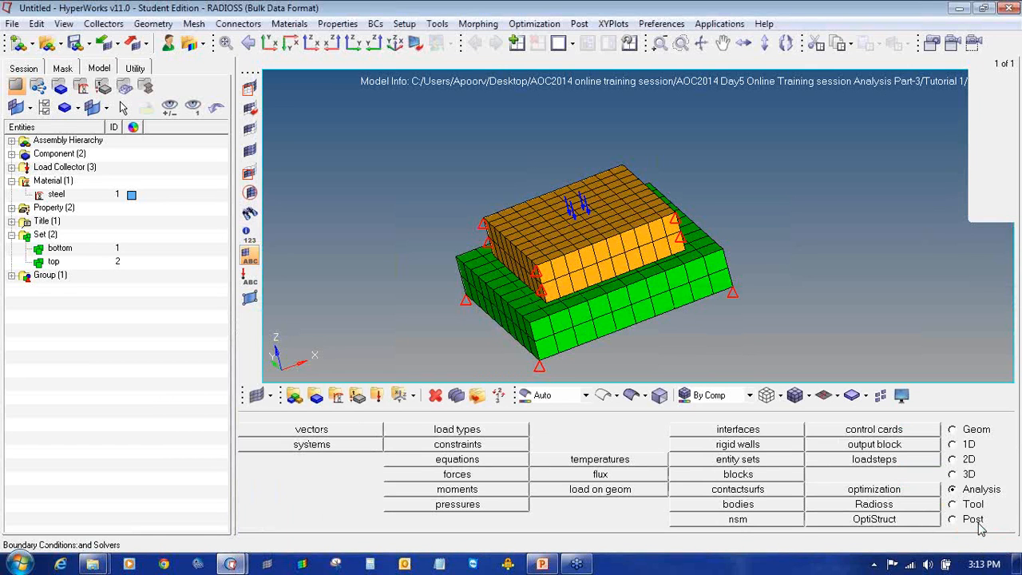
# Step: Create a load collector named nlparm with card image NLPARM and open its card for editing
pyautogui.click(375, 395)
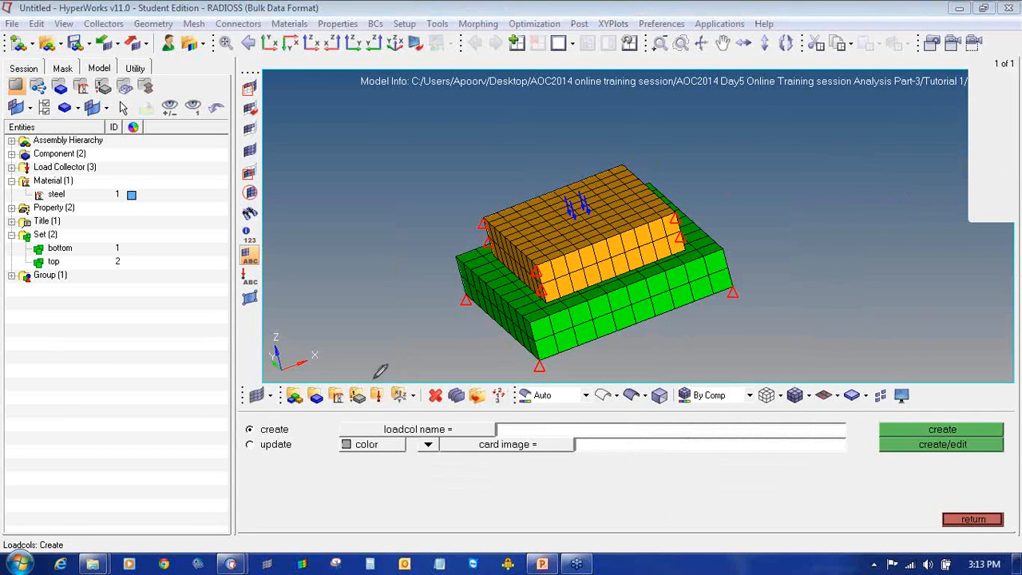
pyautogui.moveTo(382, 372)
pyautogui.mouseDown()
pyautogui.moveTo(360, 393)
pyautogui.moveTo(403, 393)
pyautogui.moveTo(393, 381)
pyautogui.mouseUp()
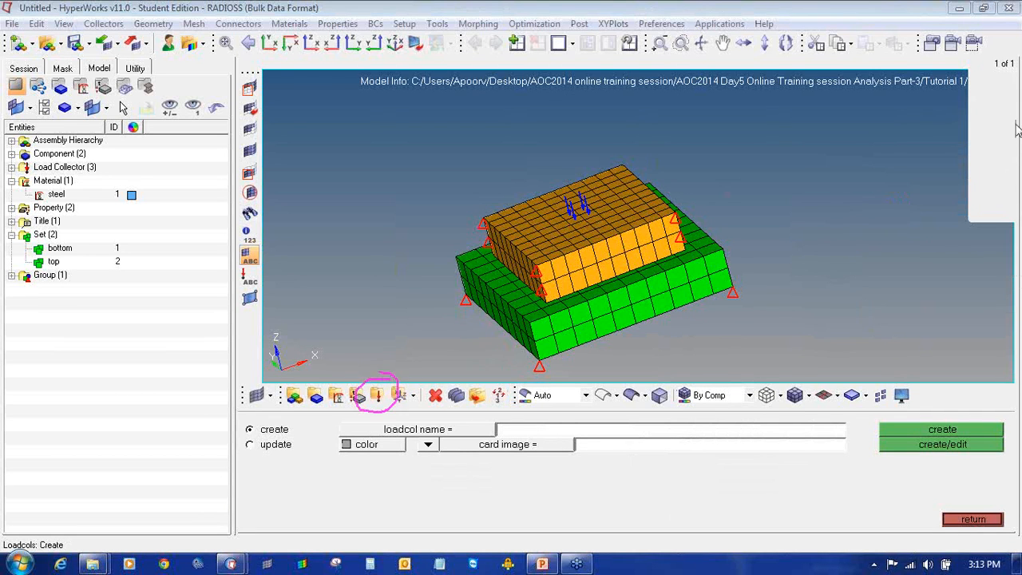
pyautogui.click(1012, 165)
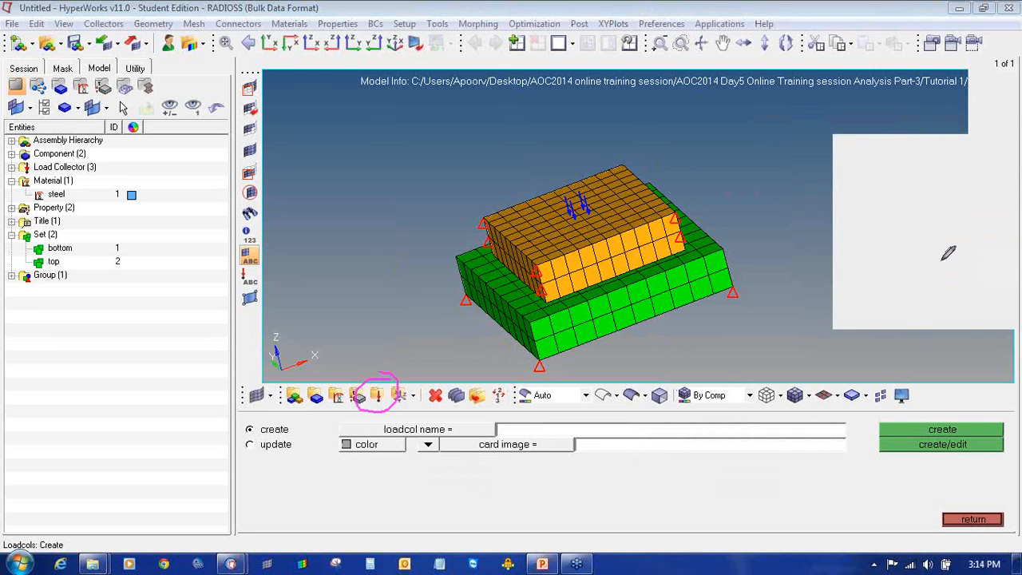
pyautogui.click(945, 254)
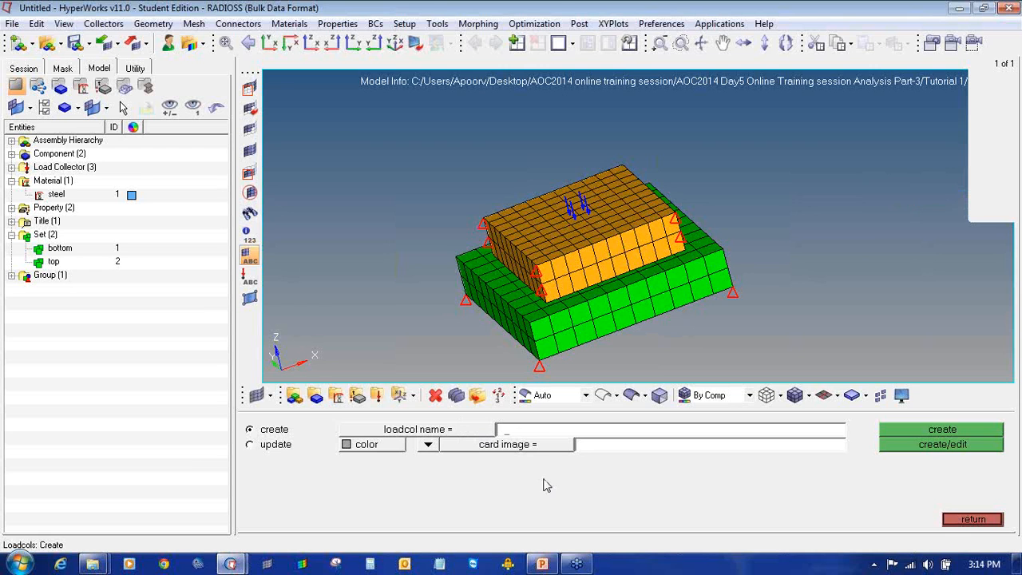
pyautogui.write('nlperm')
pyautogui.click(551, 444)
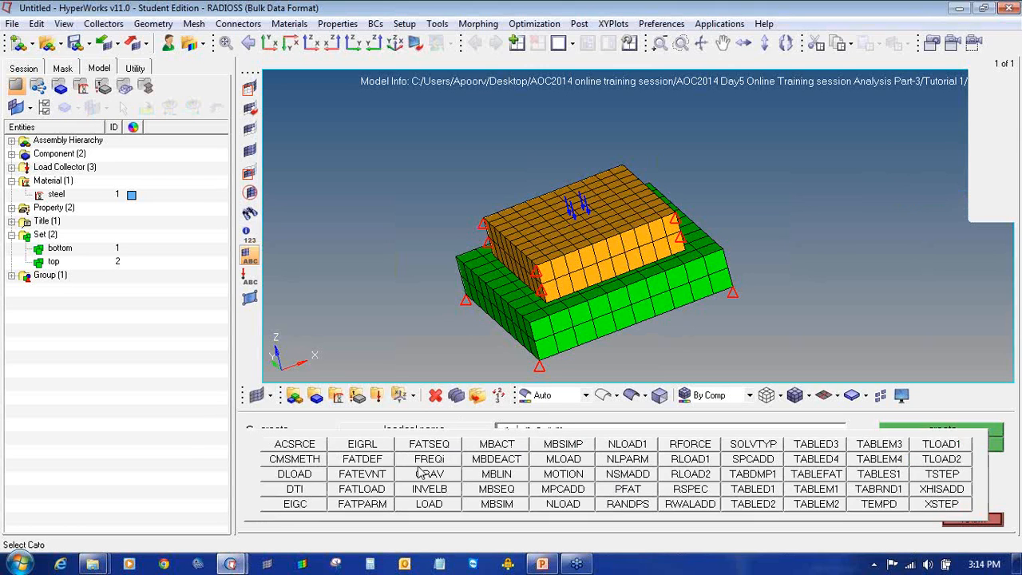
pyautogui.click(609, 462)
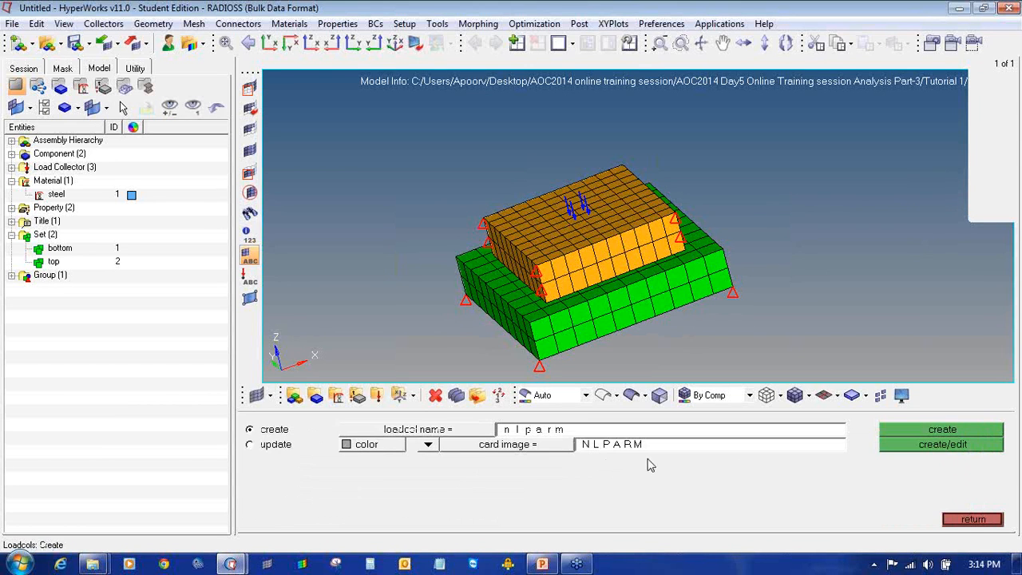
pyautogui.click(941, 444)
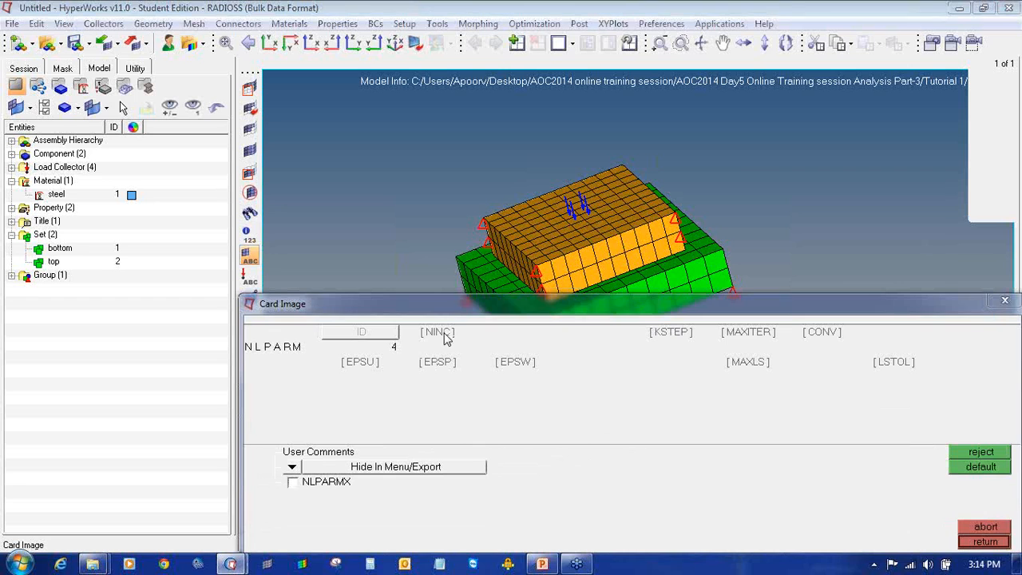
# Step: Set the NLPARM card to NINC 10, MAXITER 25, CONV UPW, EPSU 0.001, EPSP 0.001 and EPSW 1.0e-07
pyautogui.click(446, 338)
pyautogui.write('10')
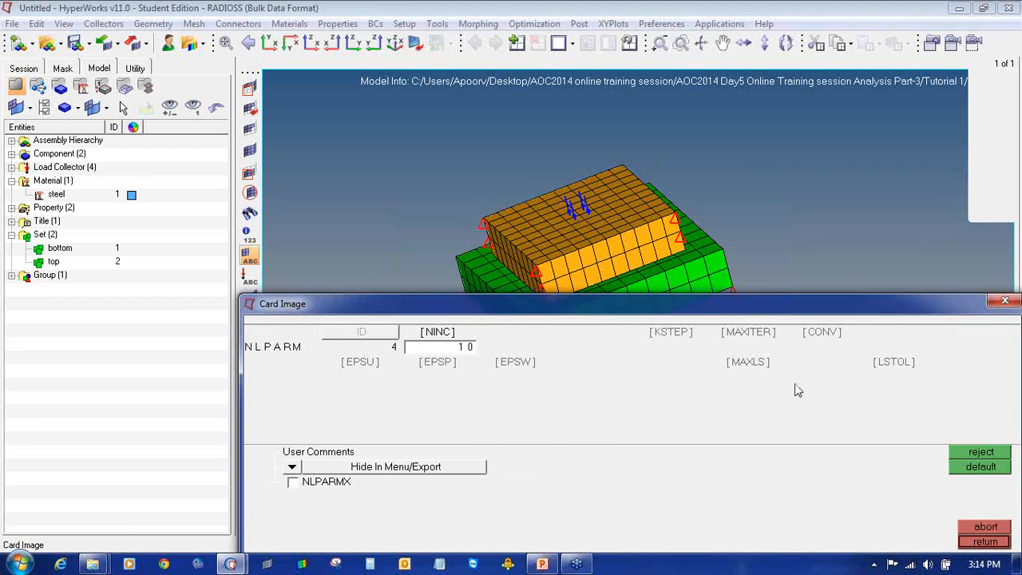
pyautogui.click(751, 336)
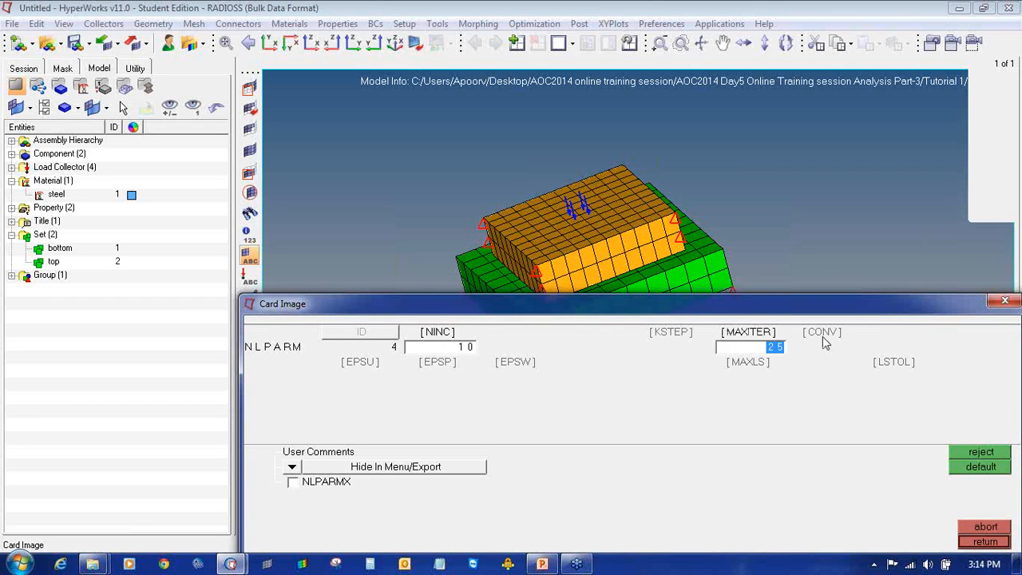
pyautogui.click(823, 336)
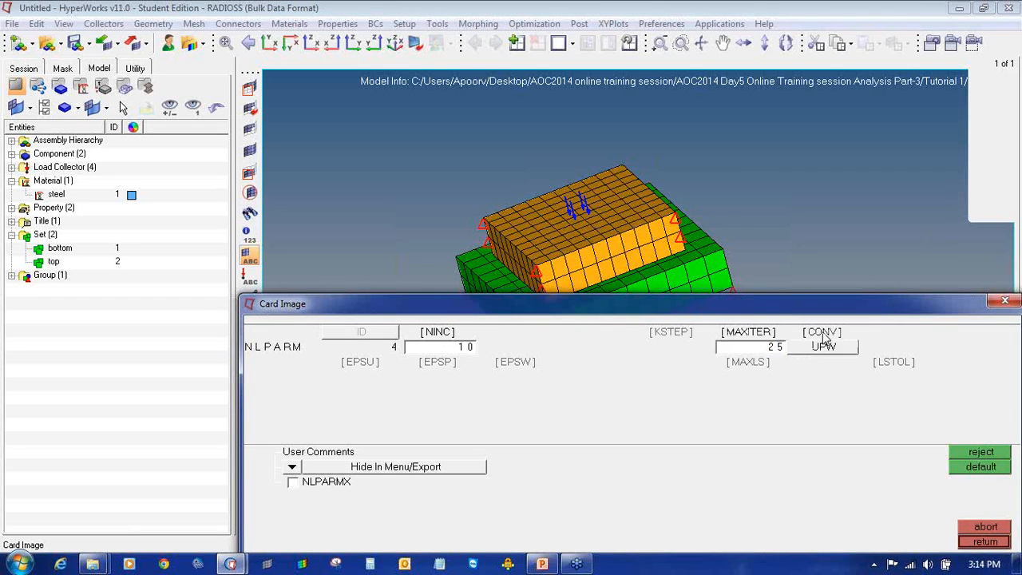
pyautogui.click(366, 370)
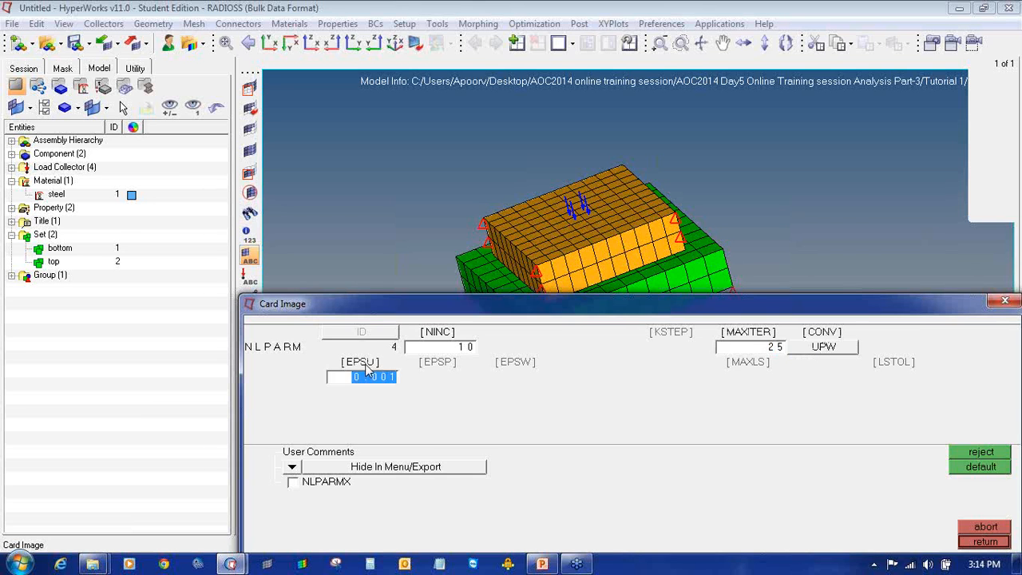
pyautogui.click(450, 366)
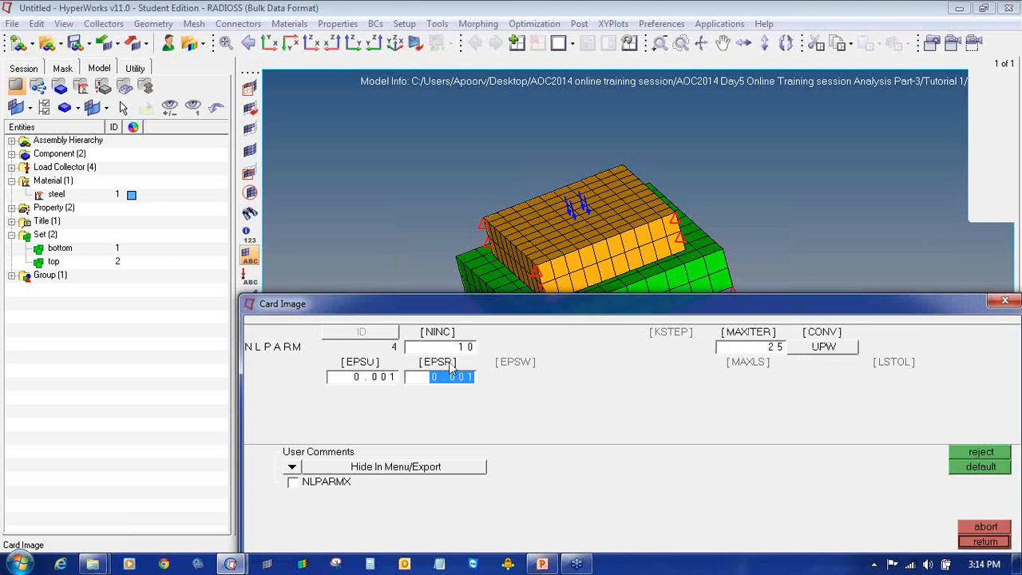
pyautogui.click(515, 363)
pyautogui.click(572, 427)
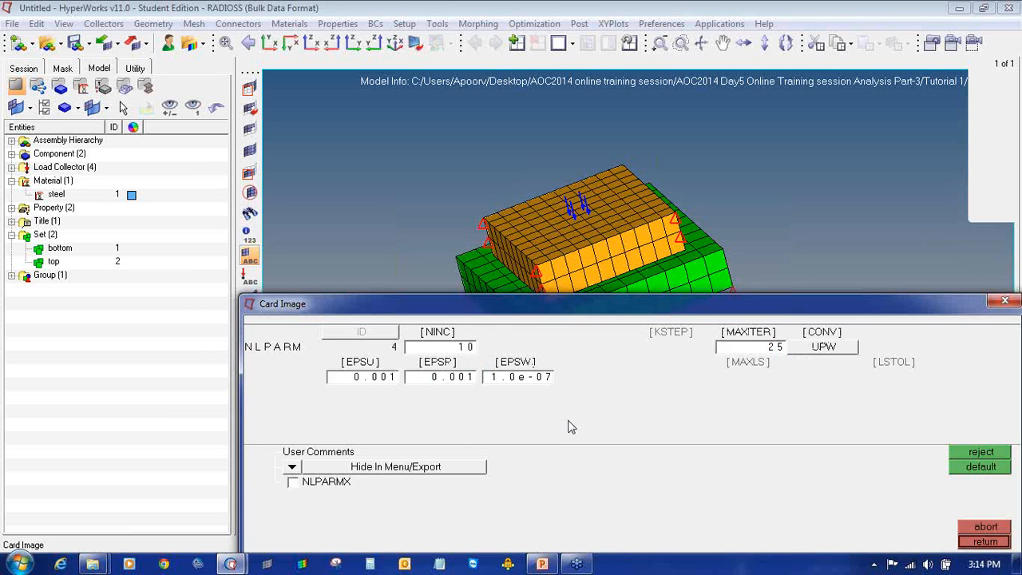
# Step: Close the NLPARM card and the load collector definition, and start a load step named loading of type non-linear quasi-static
pyautogui.click(985, 542)
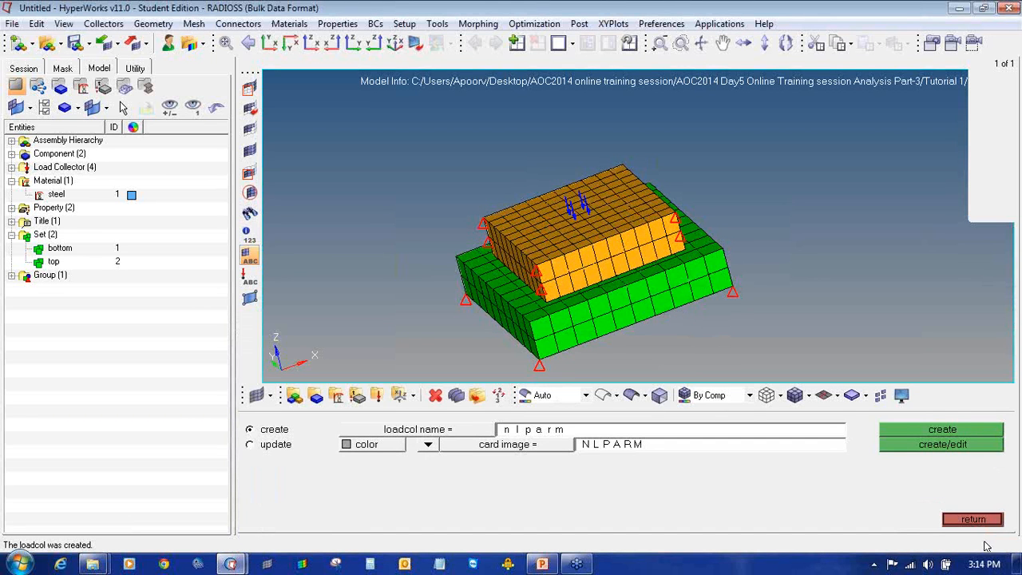
pyautogui.click(977, 520)
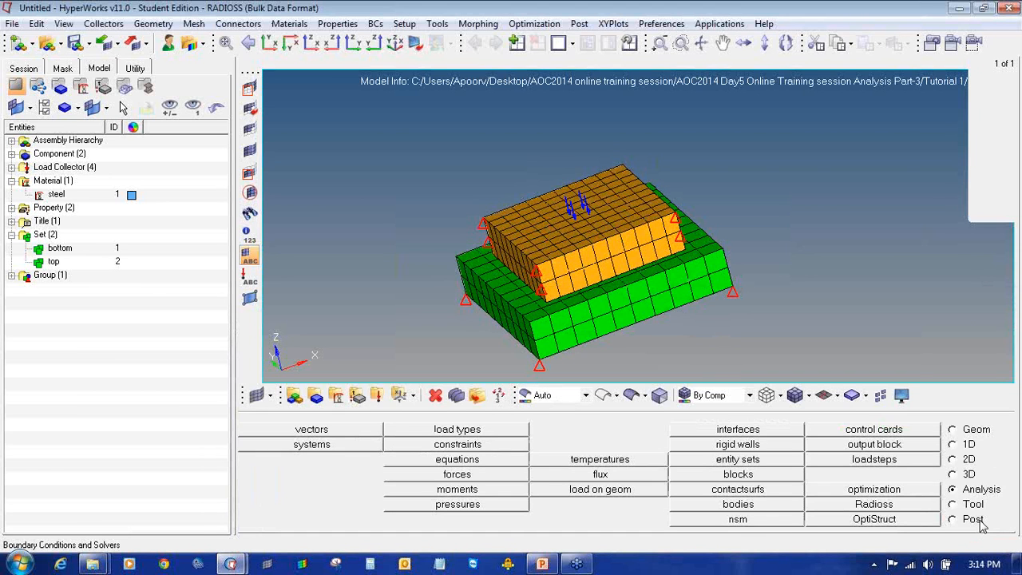
pyautogui.click(902, 461)
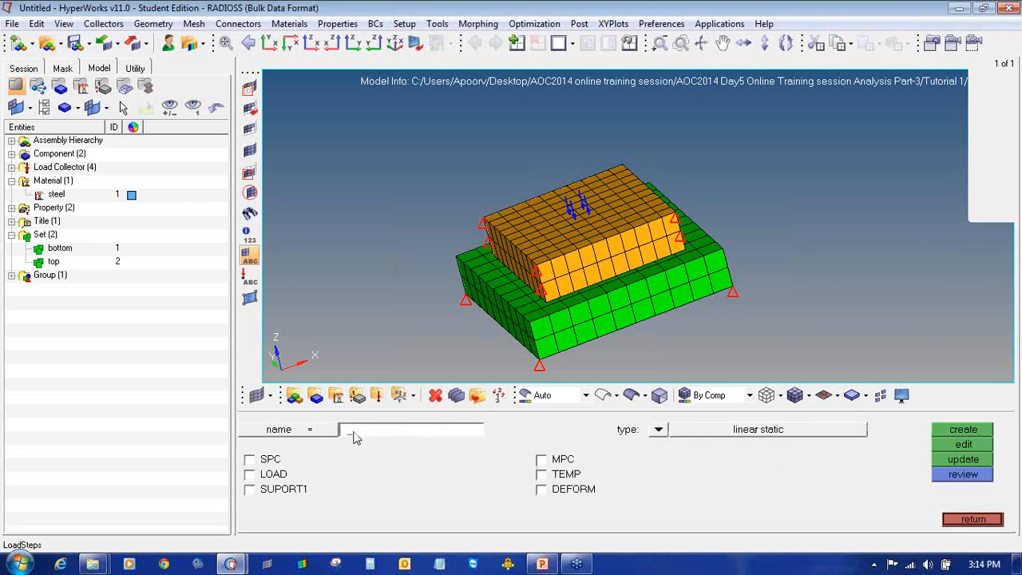
pyautogui.write('loading')
pyautogui.click(658, 429)
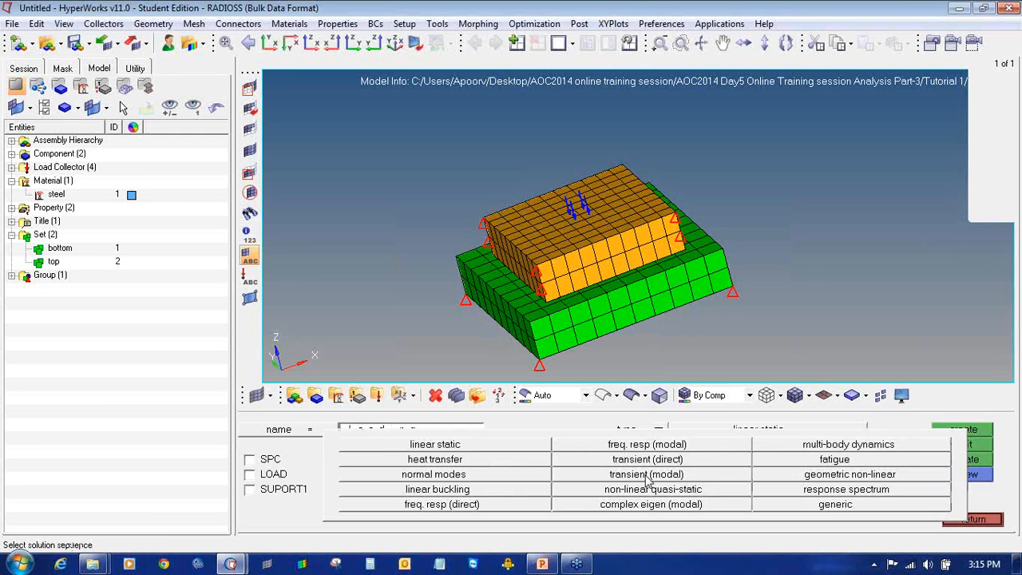
pyautogui.click(655, 490)
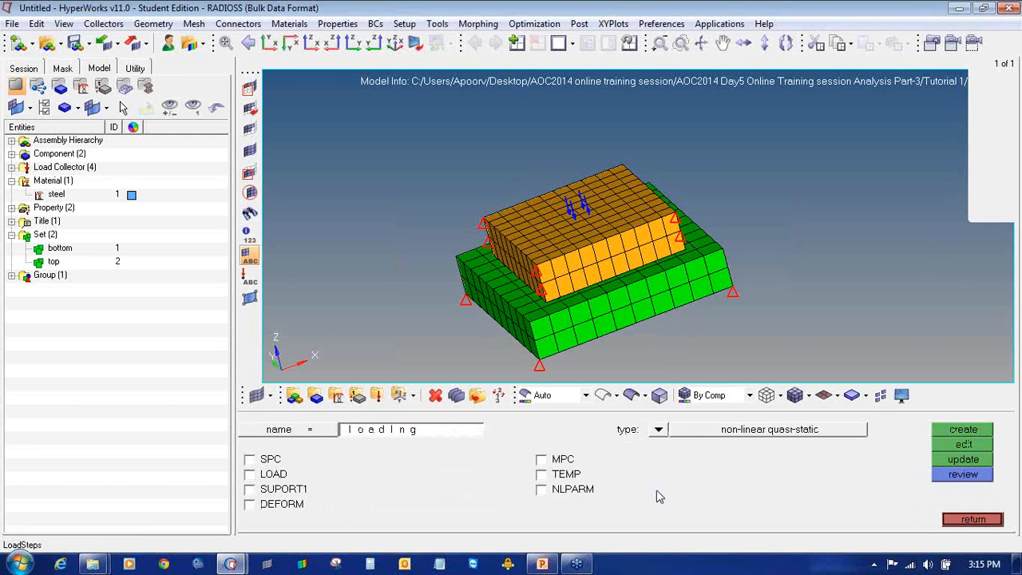
# Step: Assign the SPC, pressure and nlparm load collectors to the loading step's SPC, LOAD and NLPARM entries, and create the load step
pyautogui.click(272, 462)
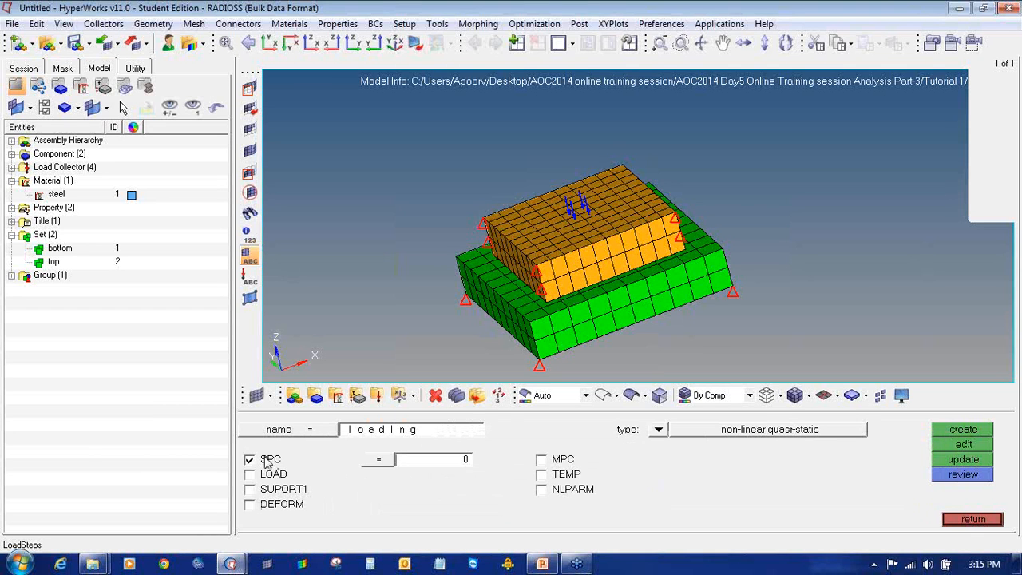
pyautogui.click(378, 463)
pyautogui.click(360, 446)
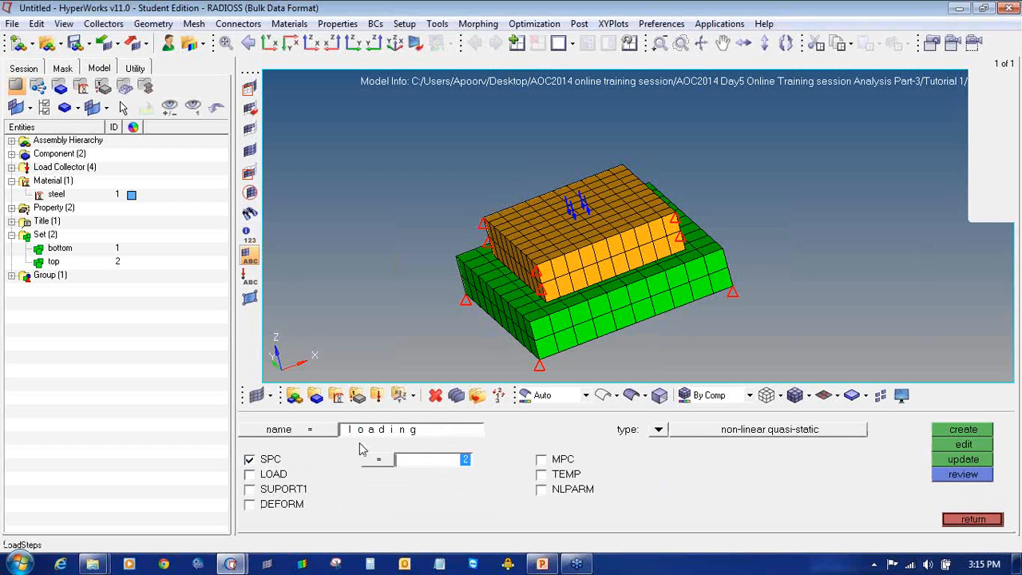
pyautogui.click(251, 475)
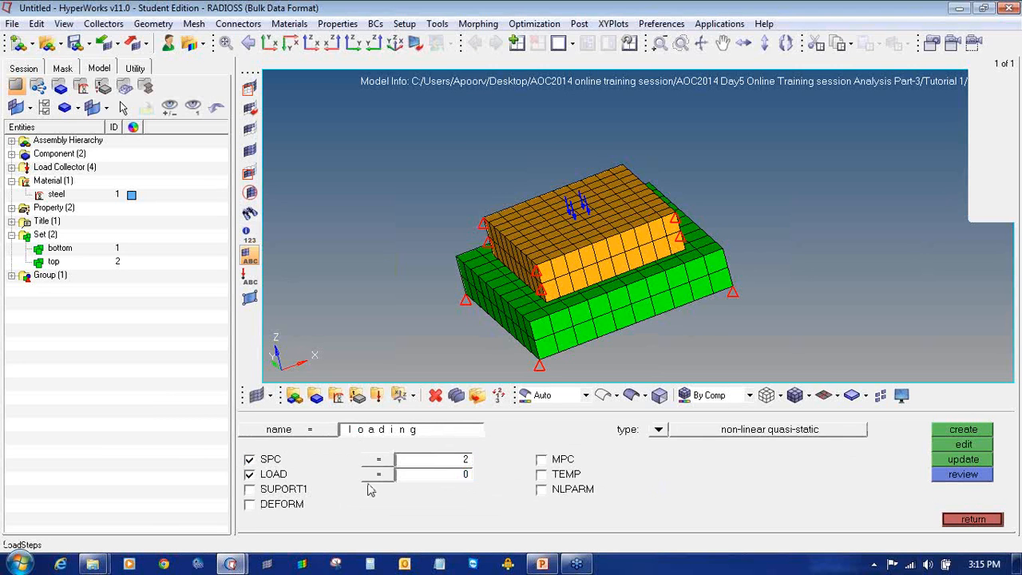
pyautogui.click(379, 475)
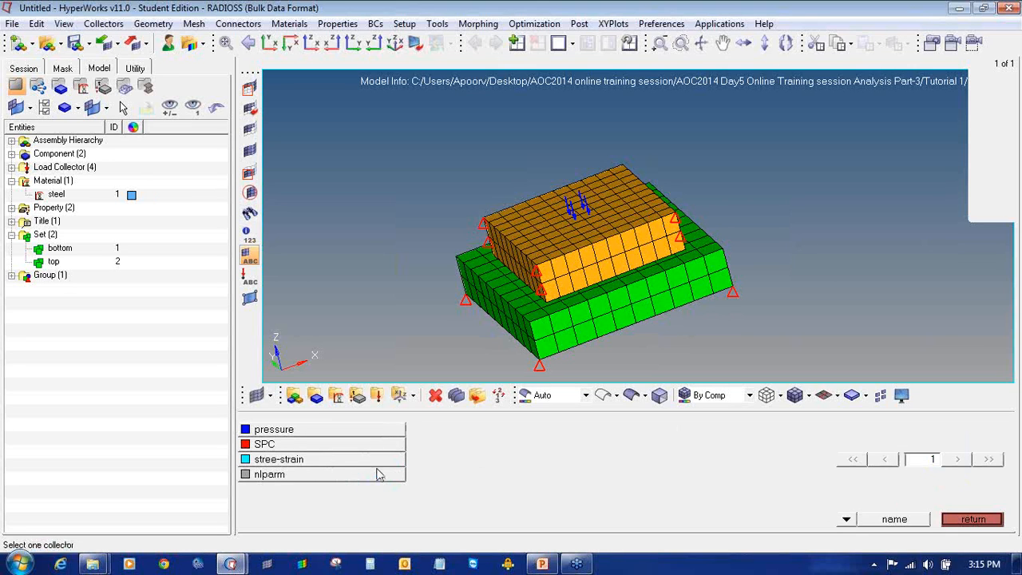
pyautogui.click(364, 429)
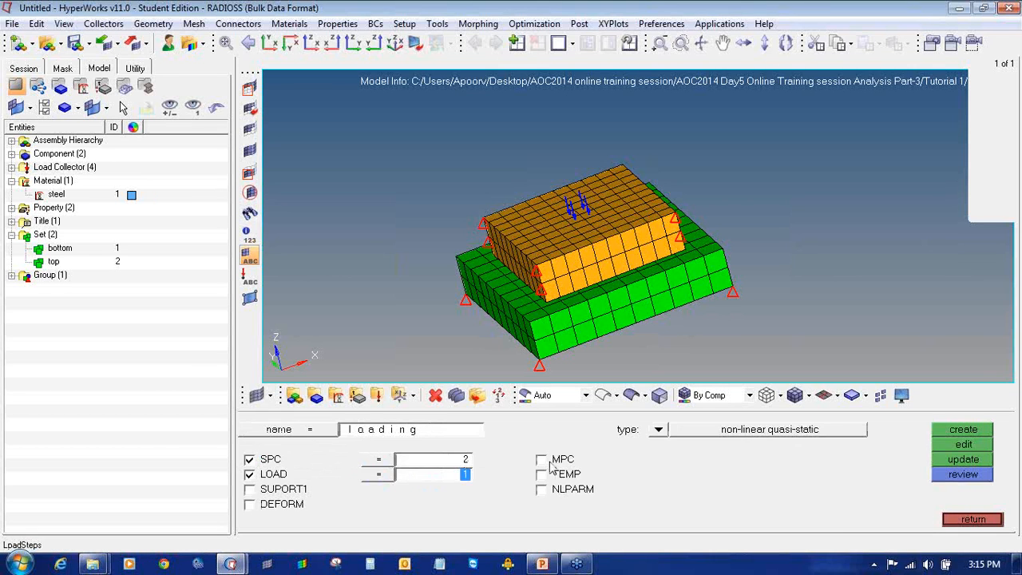
pyautogui.click(542, 489)
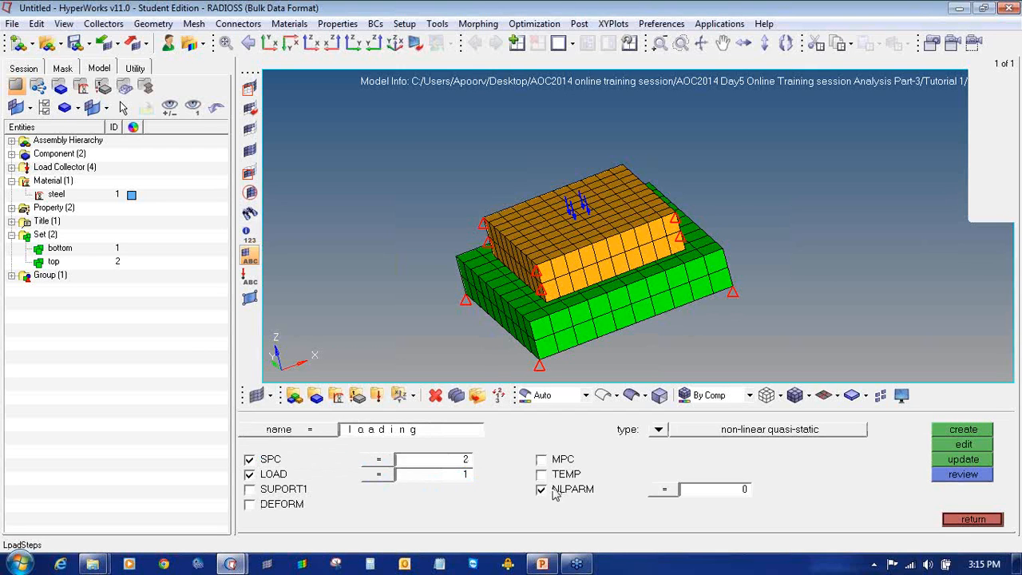
pyautogui.click(663, 489)
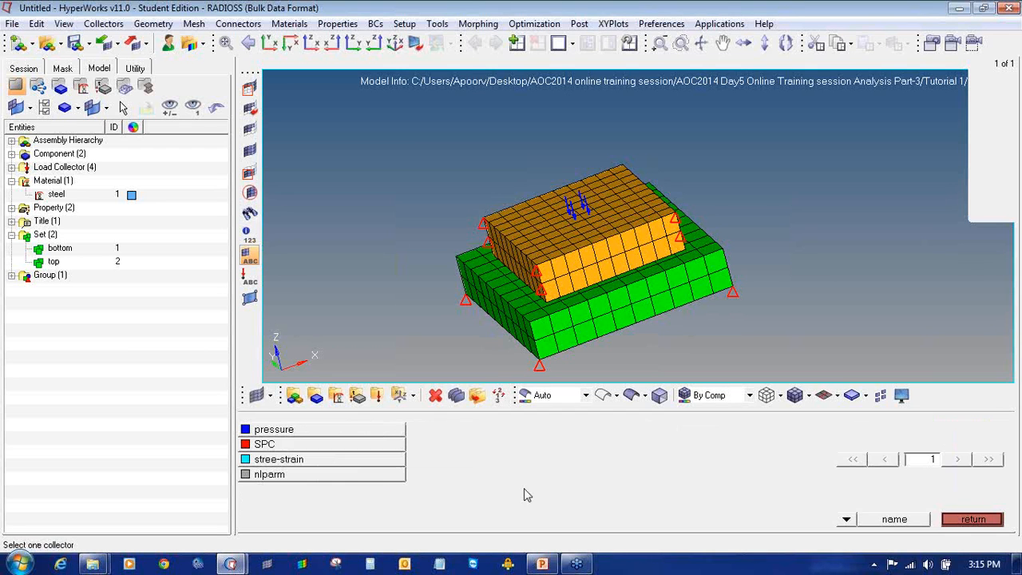
pyautogui.click(379, 479)
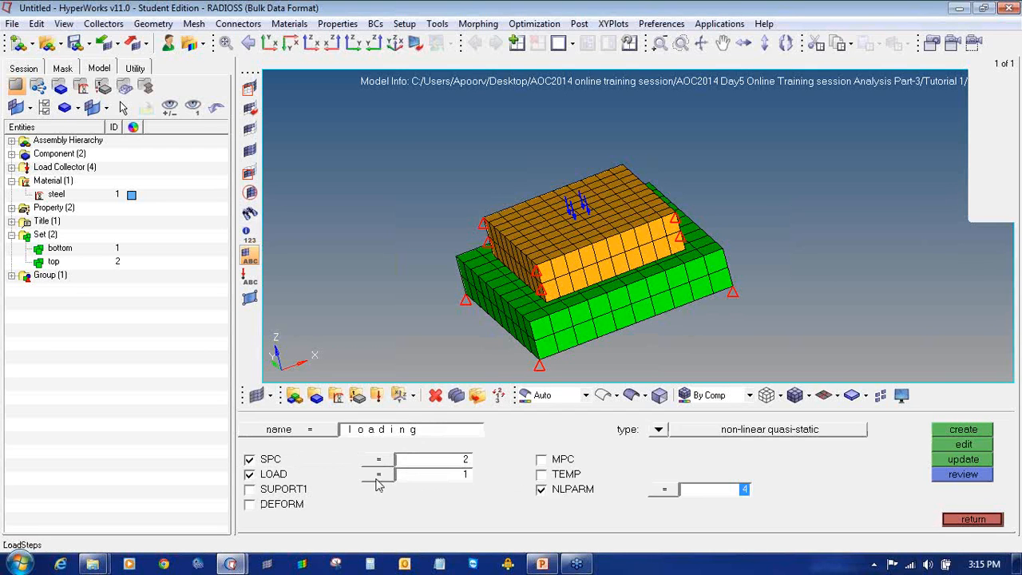
pyautogui.click(962, 431)
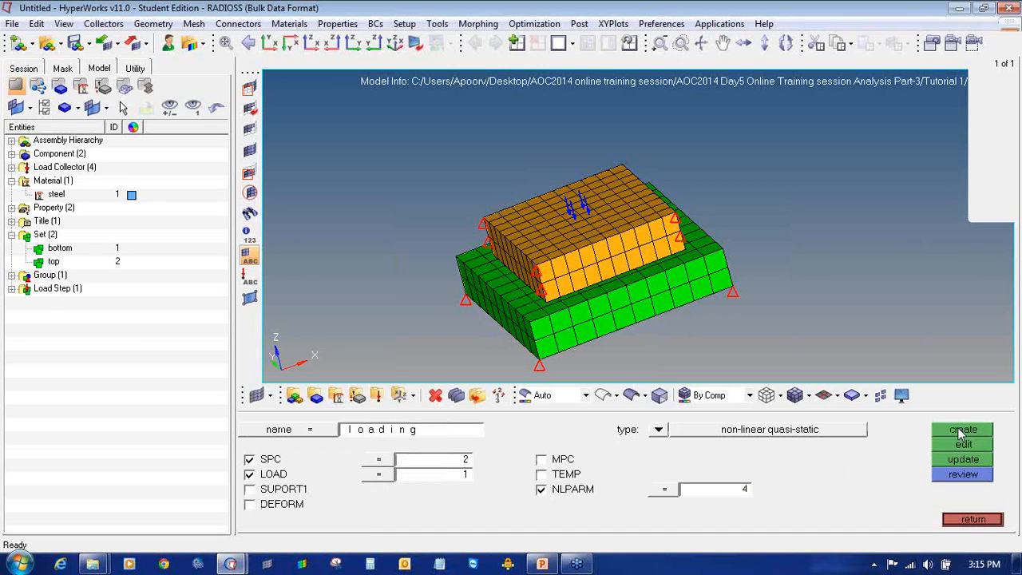
# Step: Create a second non-linear quasi-static load step named unloading, keeping the SPC and NLPARM references but excluding LOAD
pyautogui.click(468, 435)
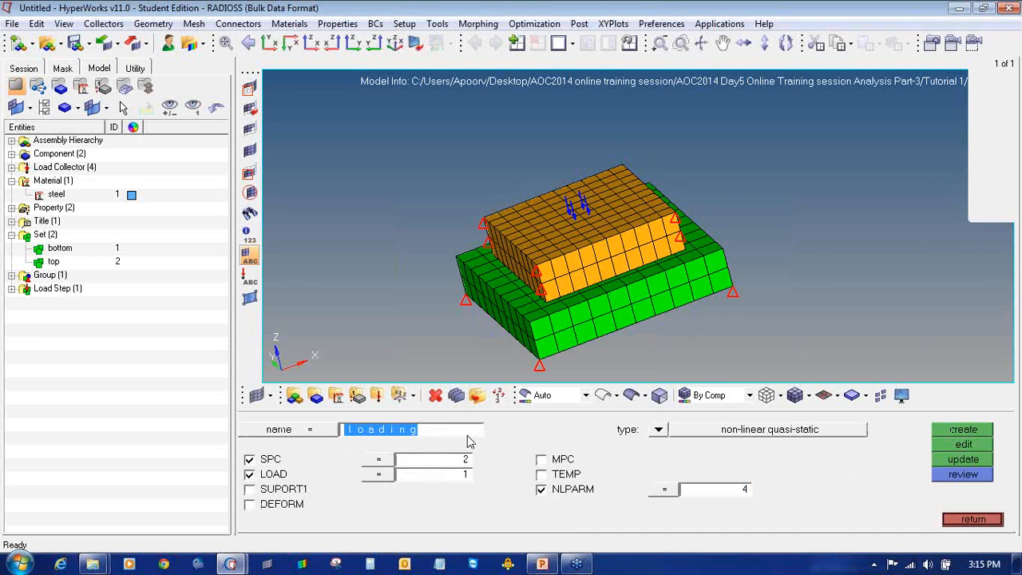
pyautogui.write('uloading')
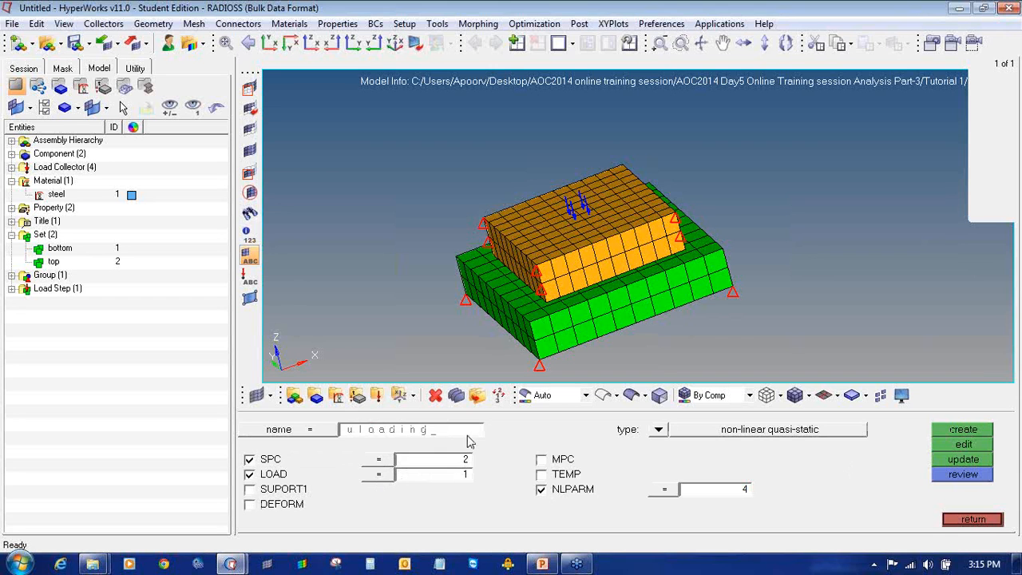
pyautogui.press('BackSpace')
pyautogui.write('unloading')
pyautogui.click(659, 430)
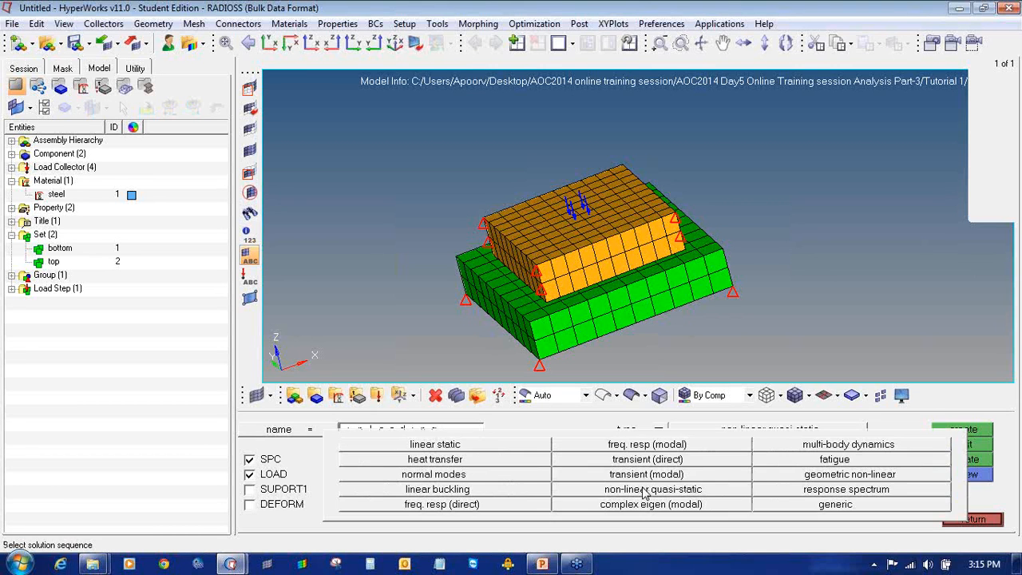
pyautogui.click(646, 490)
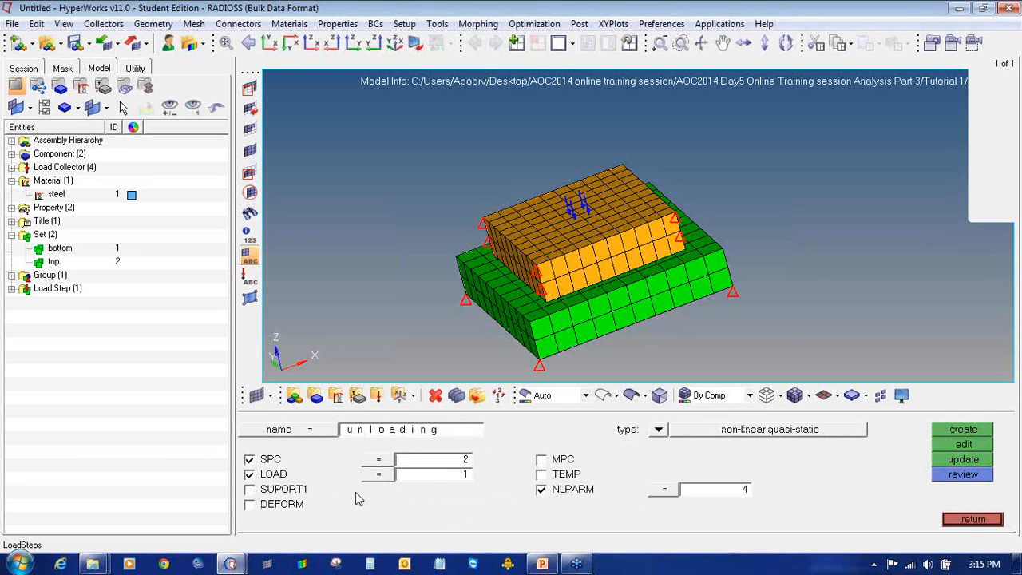
pyautogui.click(272, 476)
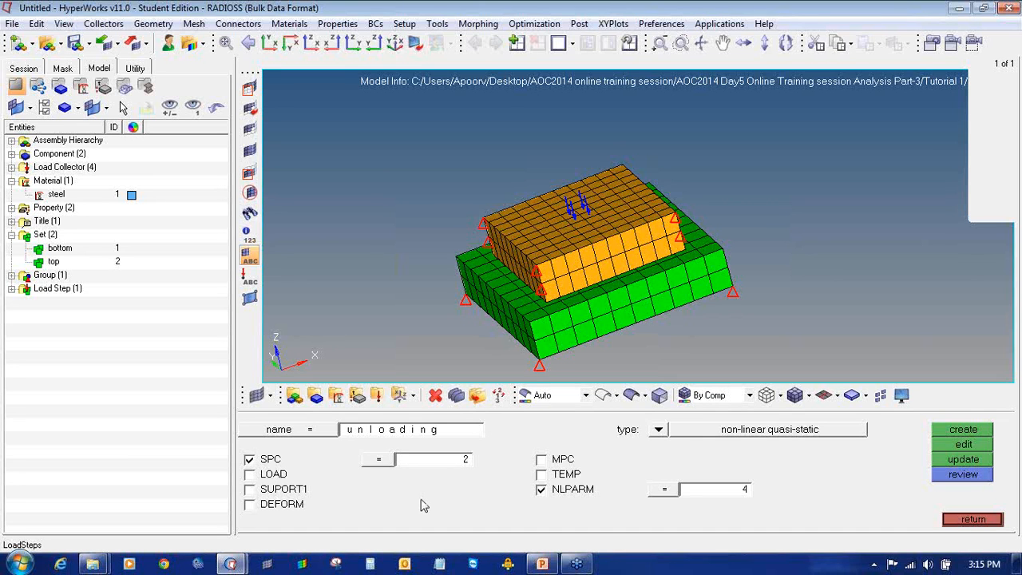
pyautogui.click(952, 432)
# Step: Edit the unloading load step's card to enable CNTNLSUB with option YES
pyautogui.click(950, 447)
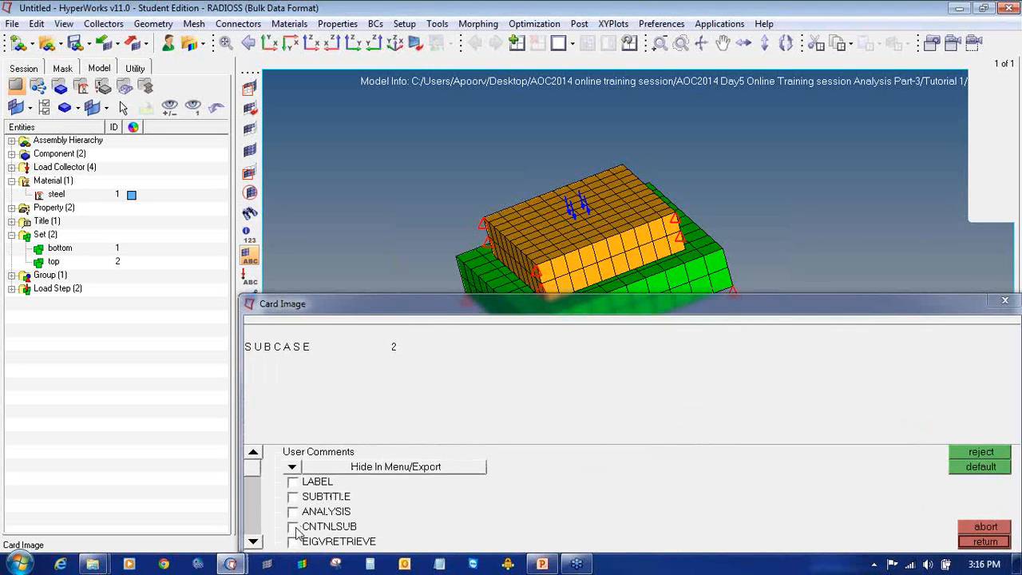
pyautogui.click(293, 527)
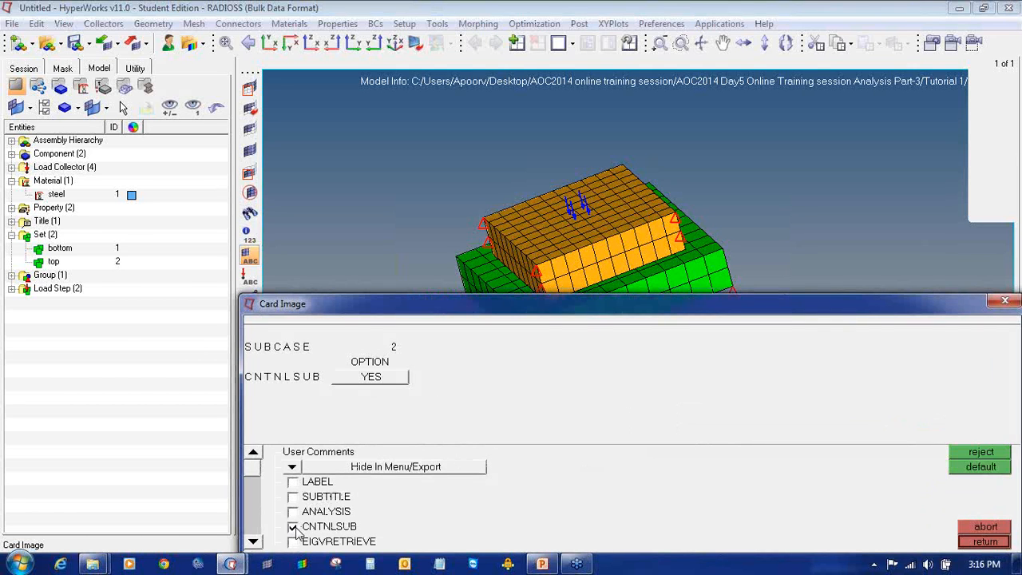
pyautogui.click(978, 543)
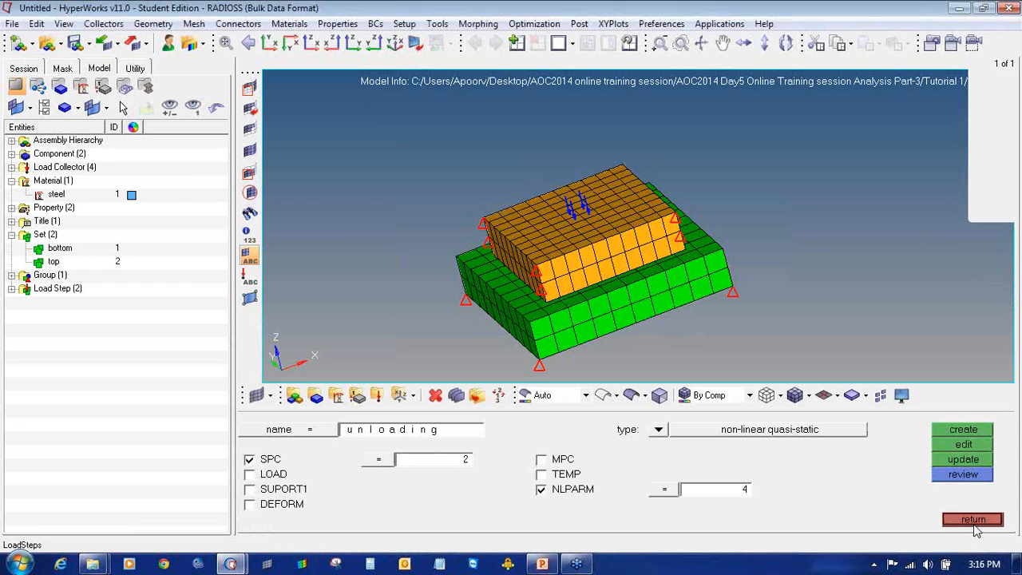
# Step: Open the HyperWorks solver help in the browser, and exit the leftover Create / Edit TABLES1 dialog
pyautogui.click(764, 24)
pyautogui.click(718, 77)
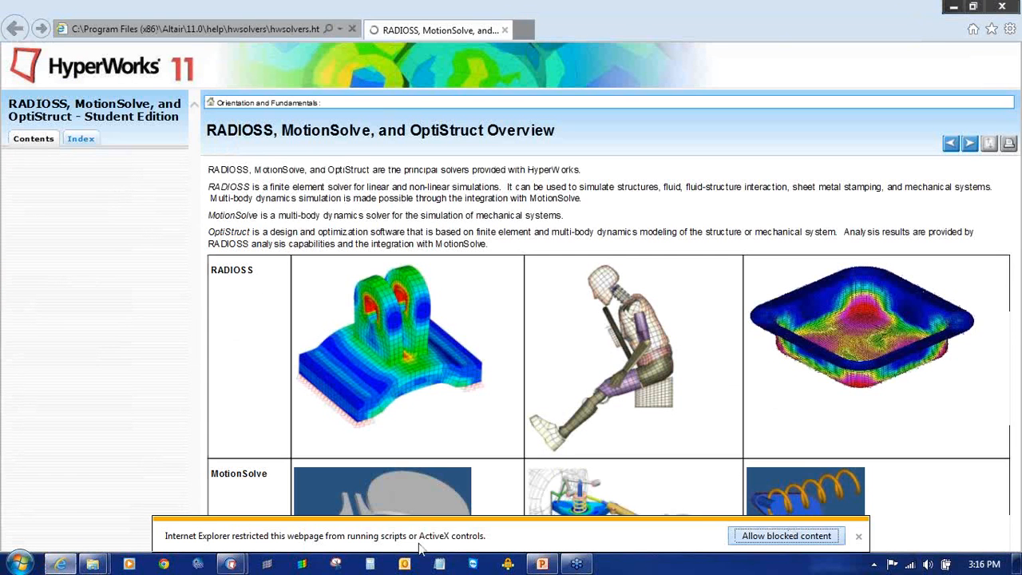
pyautogui.moveTo(232, 563)
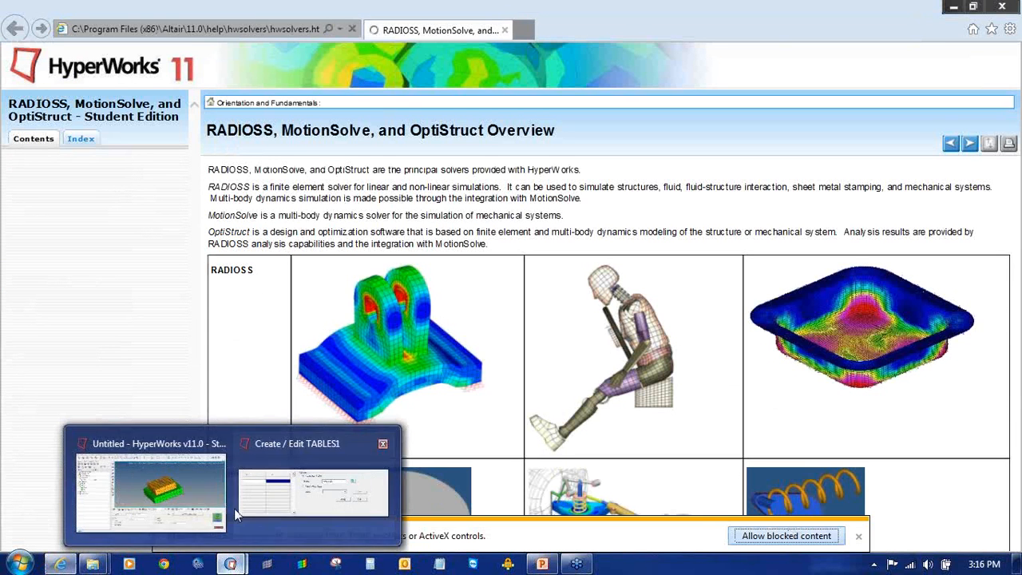
pyautogui.click(344, 499)
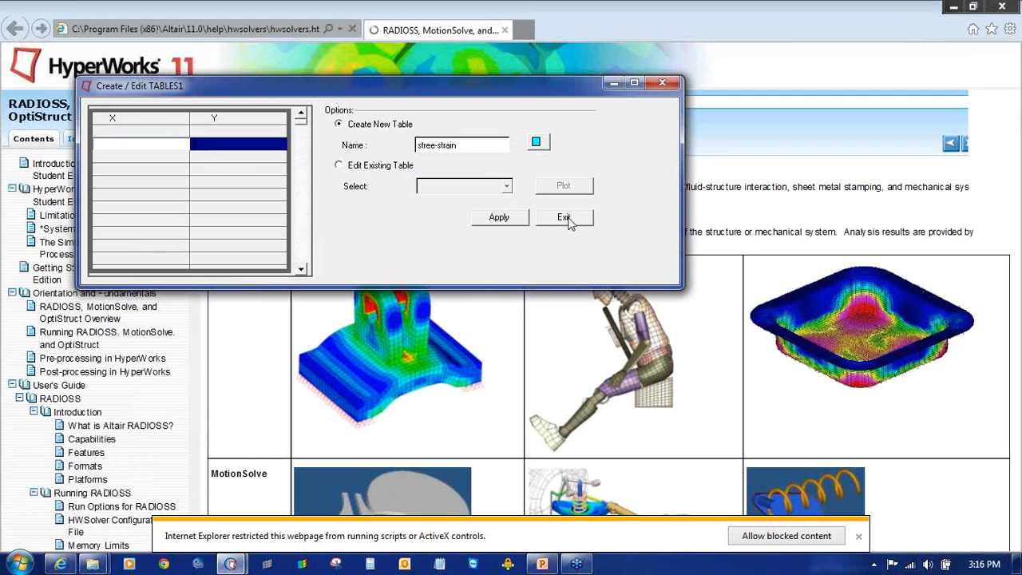
pyautogui.click(563, 218)
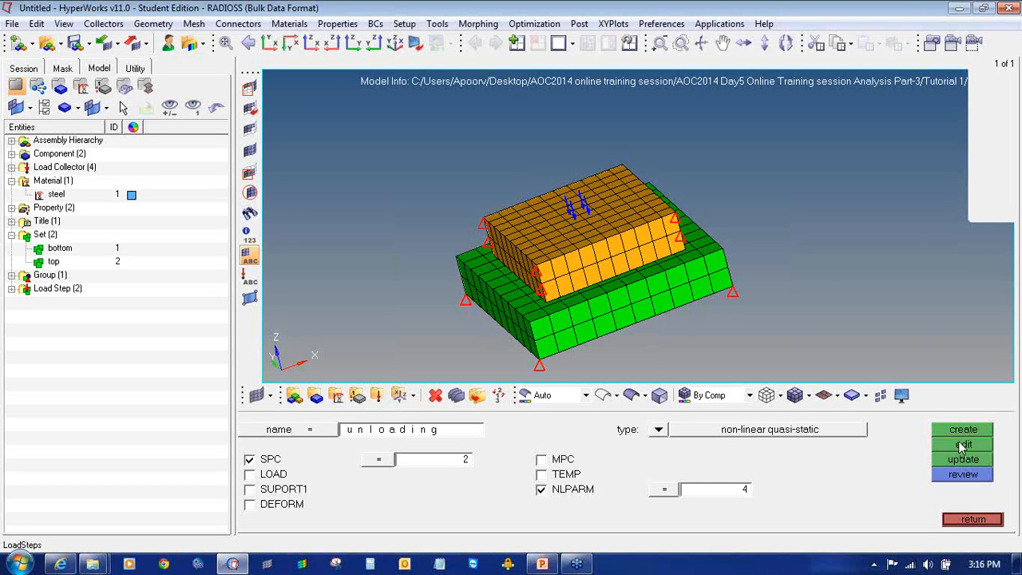
# Step: Reopen the unloading load step's card, search the solver help for CNTNLSUB, and read that entry's options and comments
pyautogui.click(963, 446)
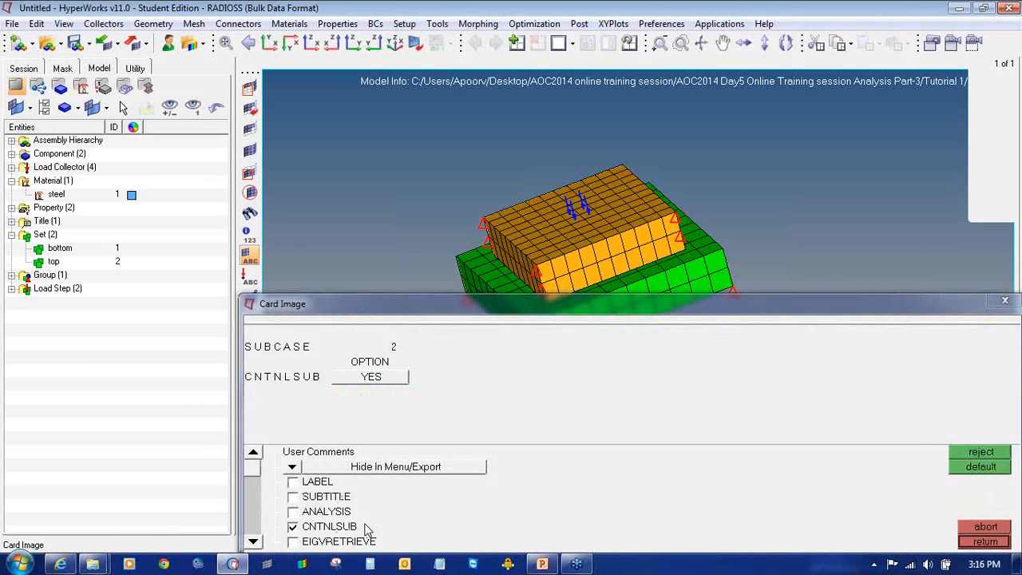
pyautogui.click(59, 564)
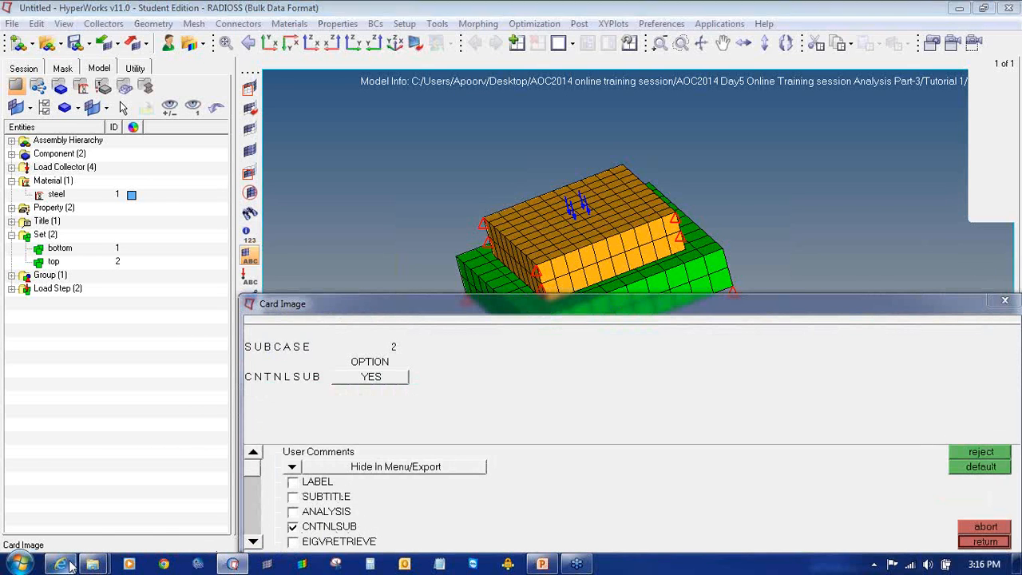
pyautogui.click(124, 139)
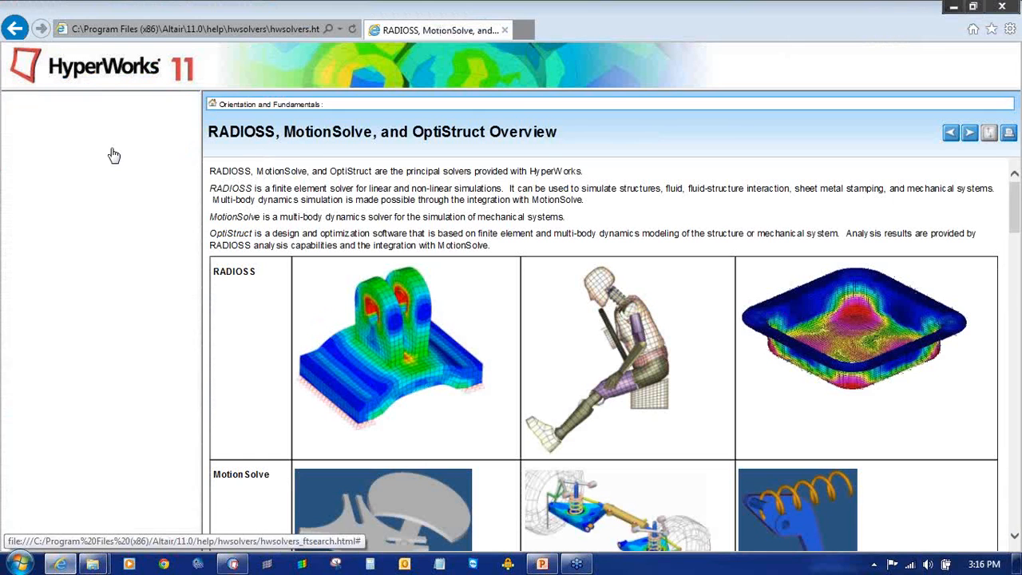
pyautogui.click(112, 266)
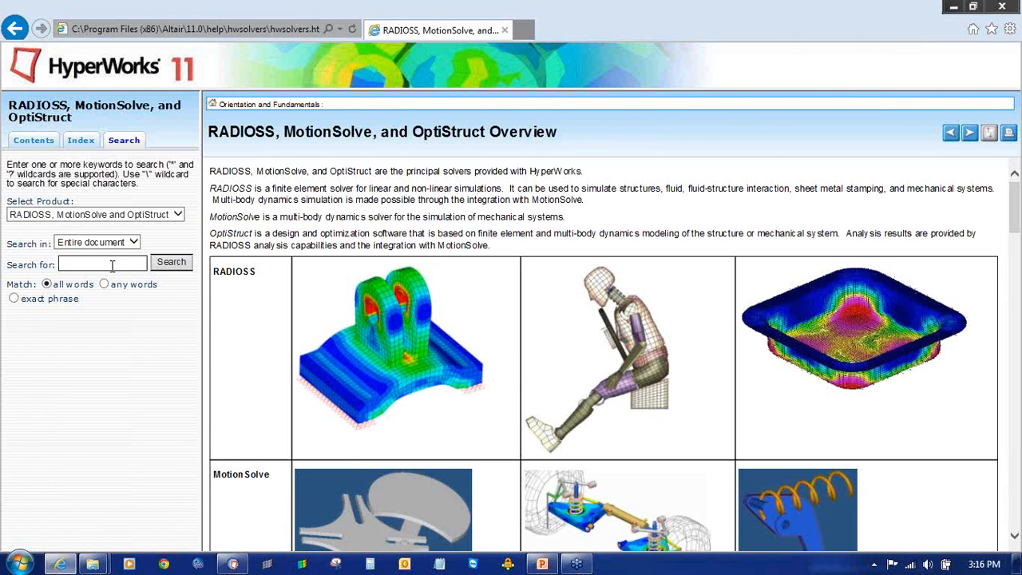
pyautogui.write('CNTL')
pyautogui.click(233, 564)
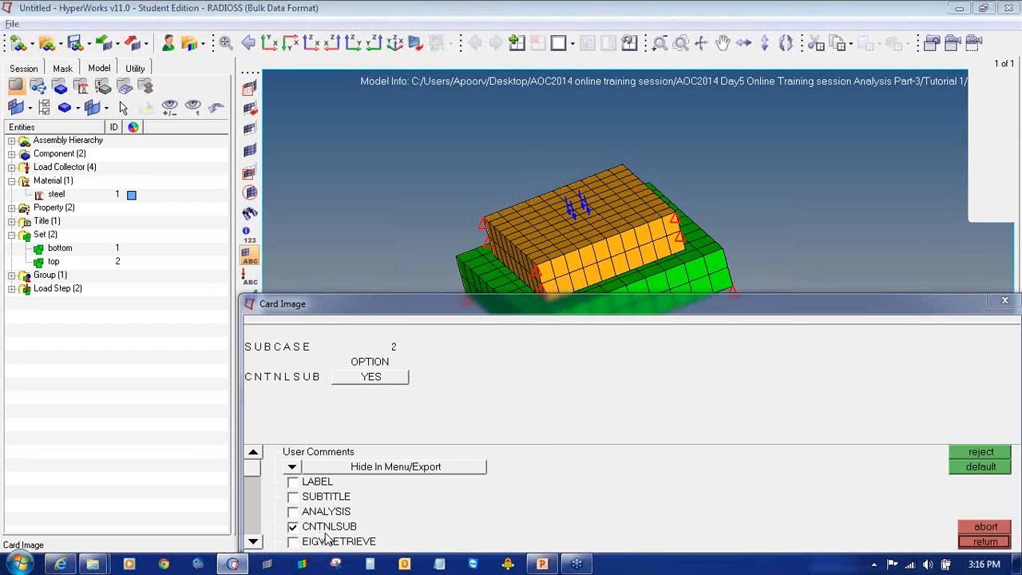
pyautogui.hotkey('alt', 'Tab')
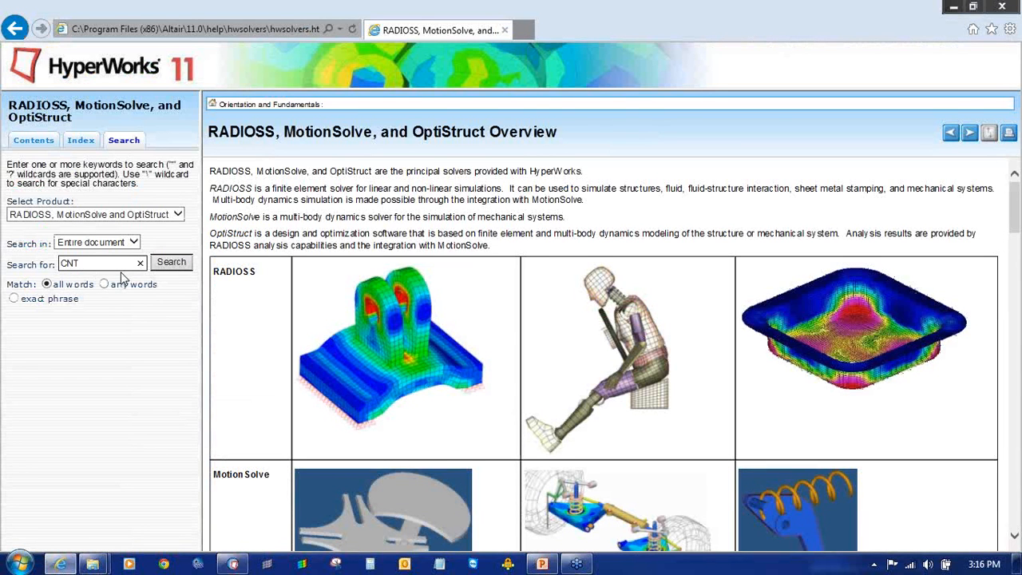
pyautogui.write('NLSUB')
pyautogui.press('Return')
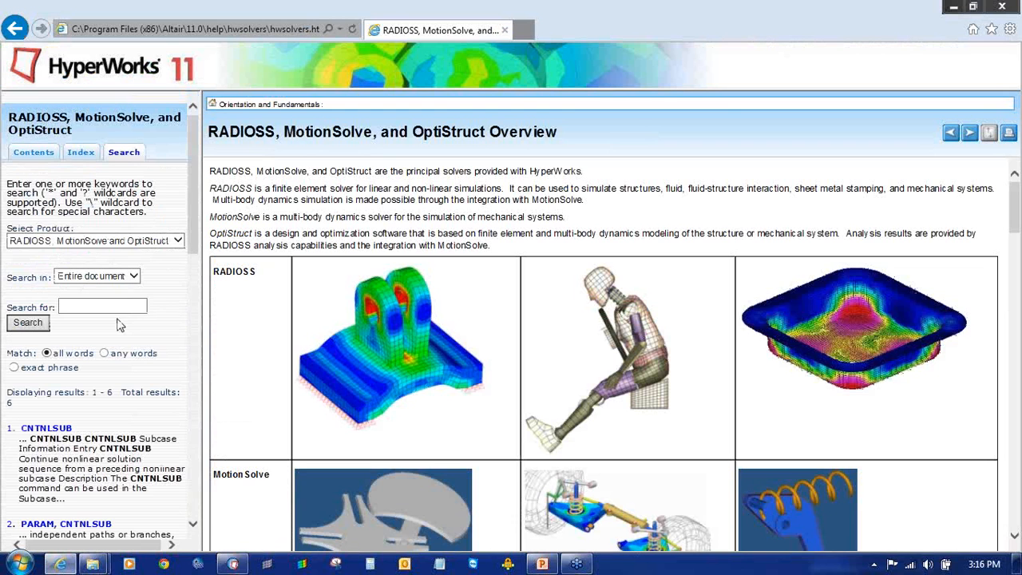
pyautogui.click(67, 429)
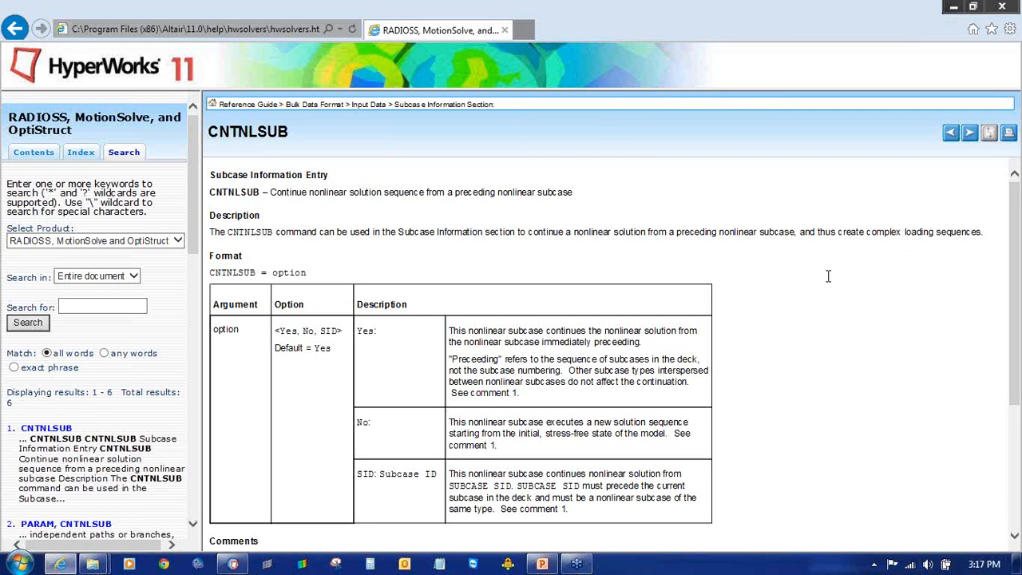
pyautogui.scroll(-3, 829, 277)
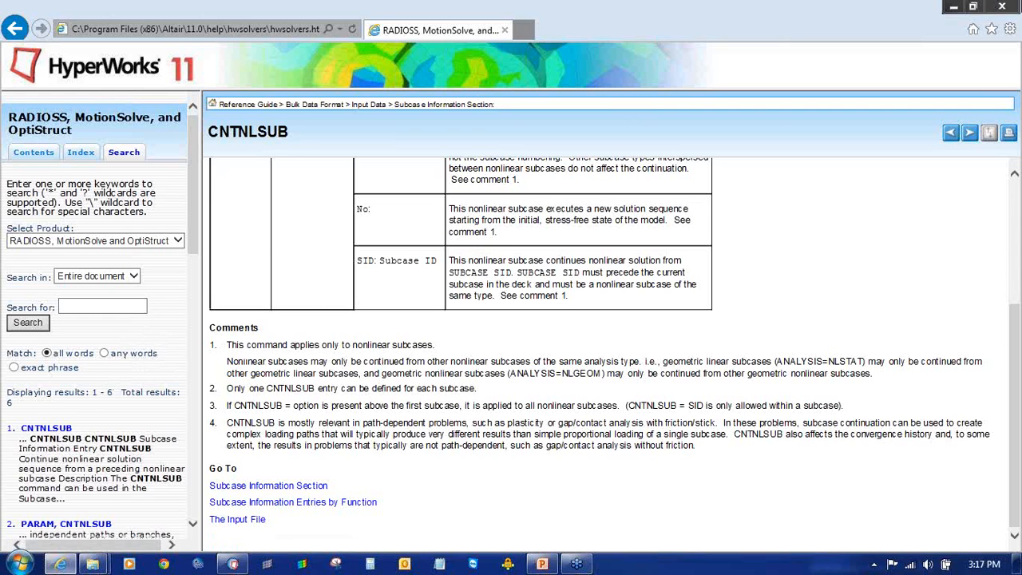
# Step: Close the solver help, then exit the unloading load step's card and the load step definition
pyautogui.click(1002, 6)
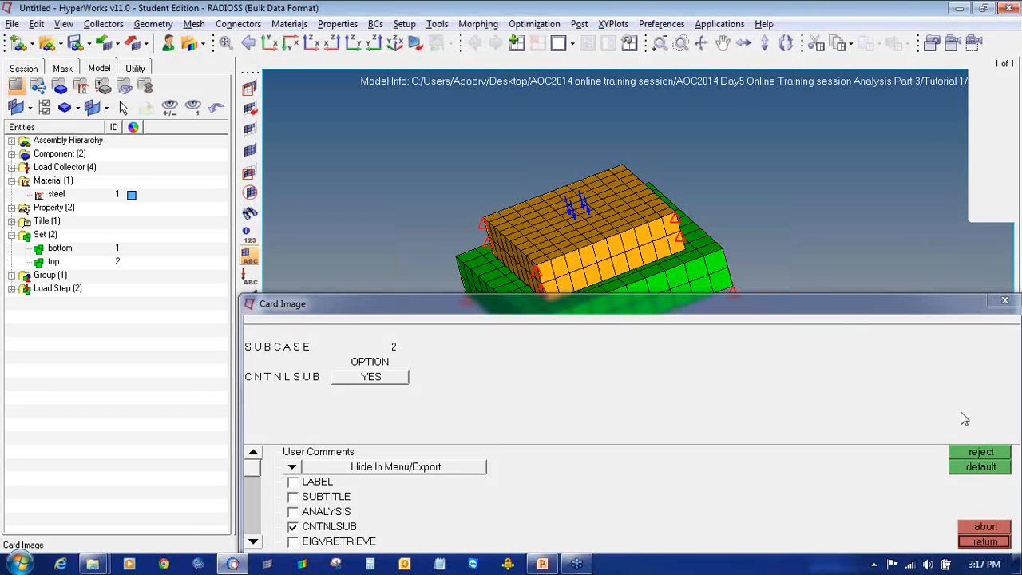
pyautogui.click(986, 542)
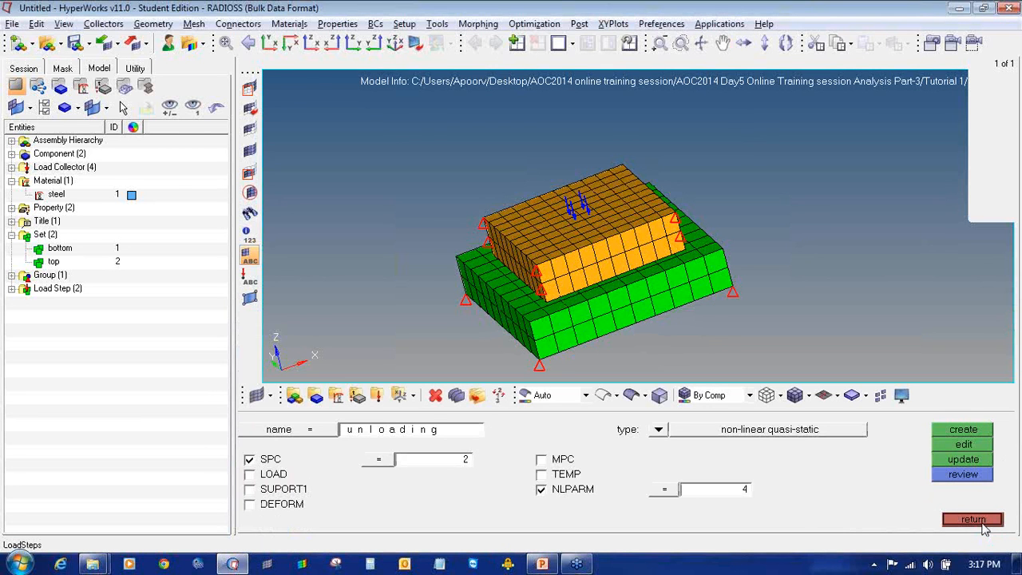
pyautogui.click(982, 523)
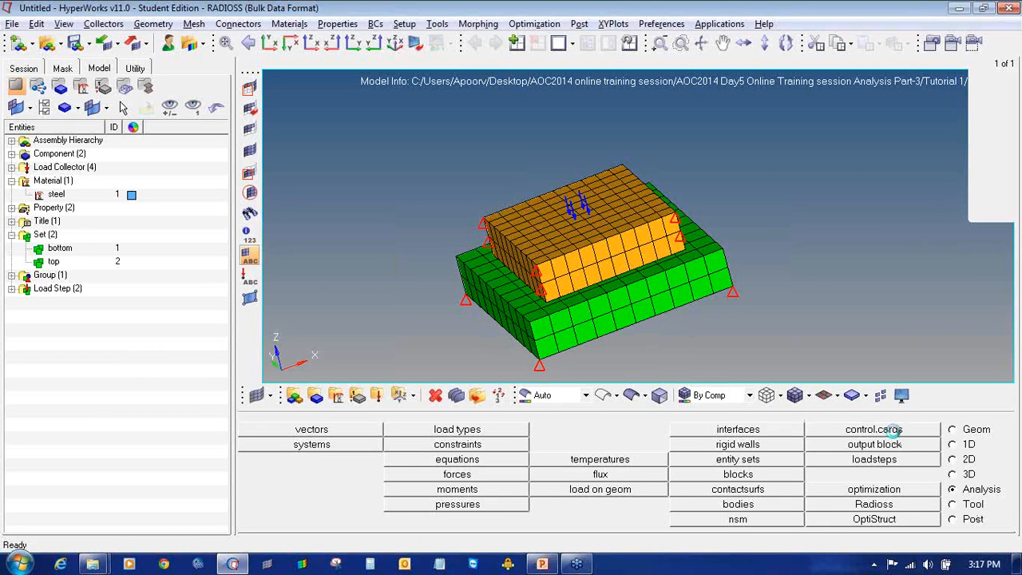
# Step: Add the GLOBAL_OUTPUT_REQUEST control card and enable its CONTF and DISPLACEMENT outputs
pyautogui.click(894, 431)
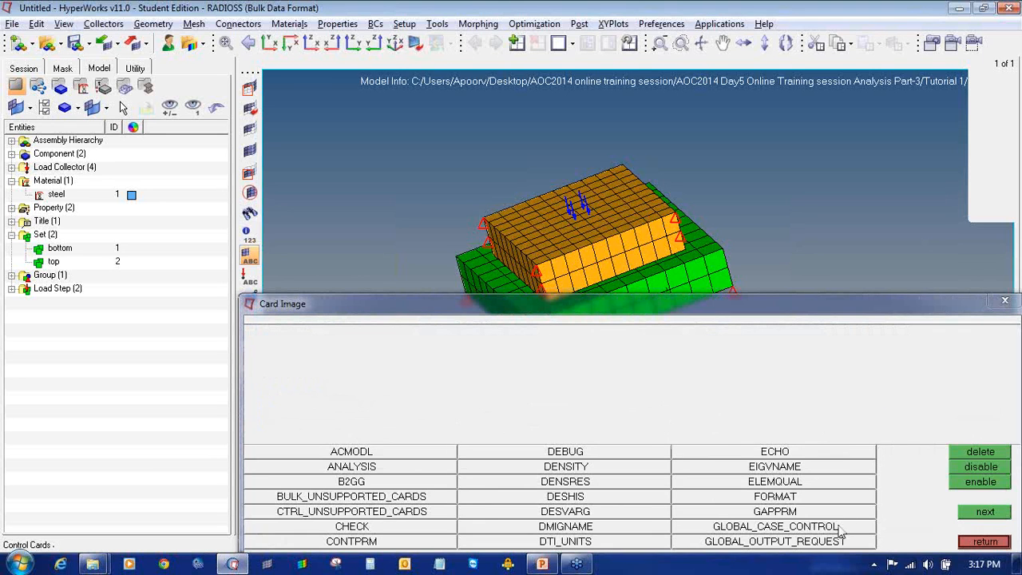
pyautogui.click(835, 542)
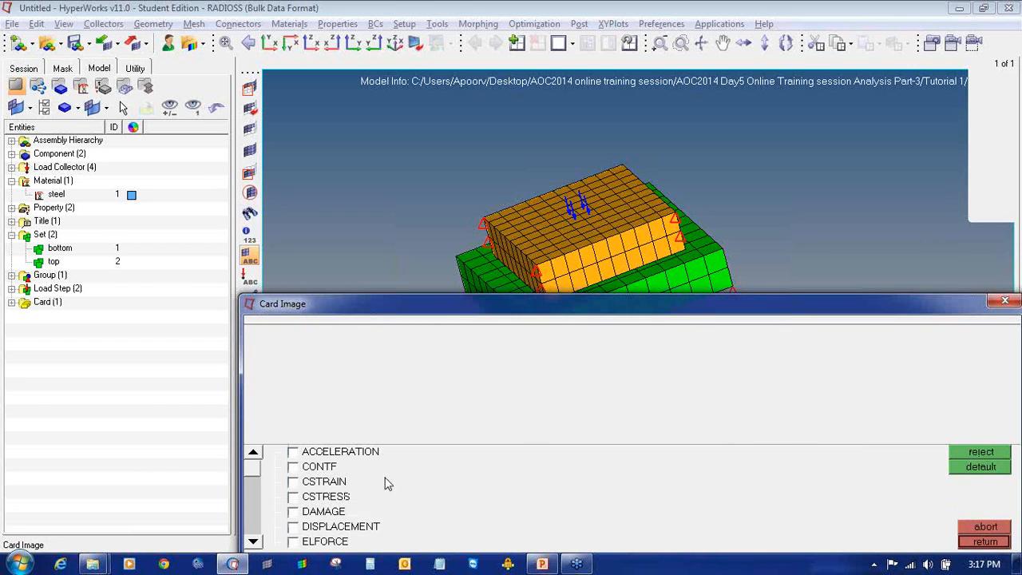
pyautogui.click(294, 468)
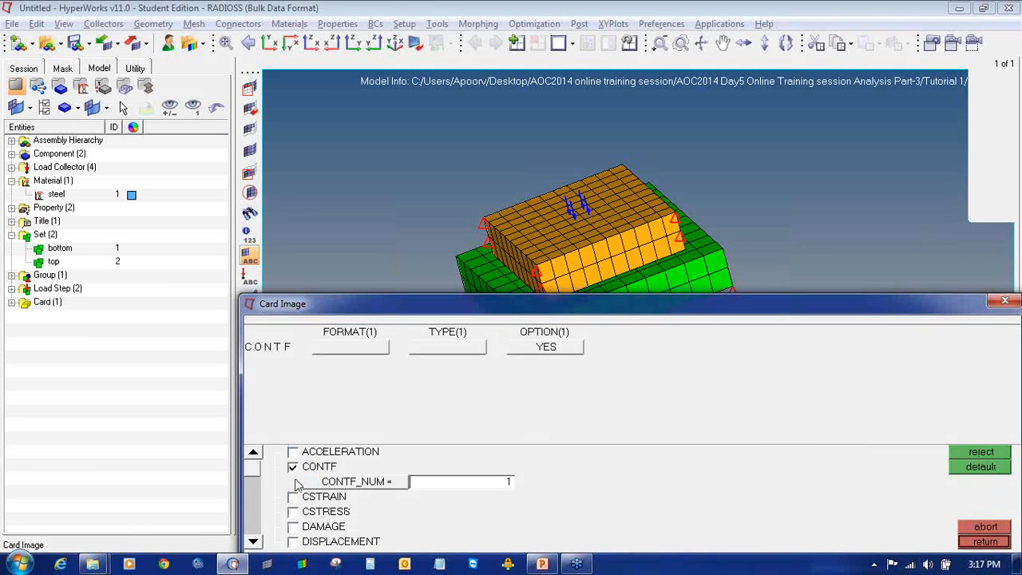
pyautogui.click(295, 543)
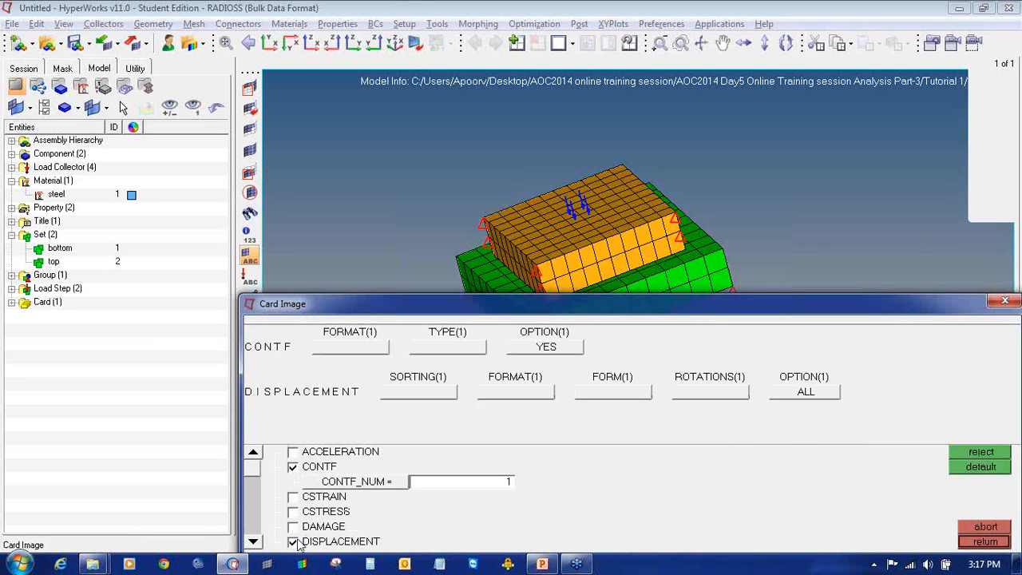
# Step: Enable the STRAIN and STRESS outputs in the global output request card
pyautogui.click(253, 541)
pyautogui.click(252, 541)
pyautogui.click(252, 542)
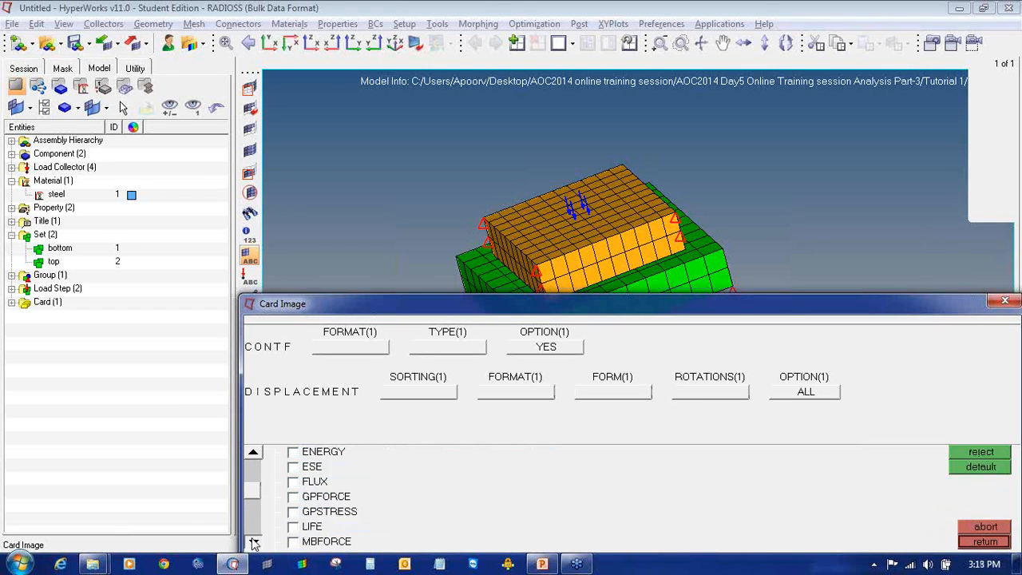
pyautogui.click(252, 541)
pyautogui.click(253, 541)
pyautogui.click(253, 543)
pyautogui.click(253, 543)
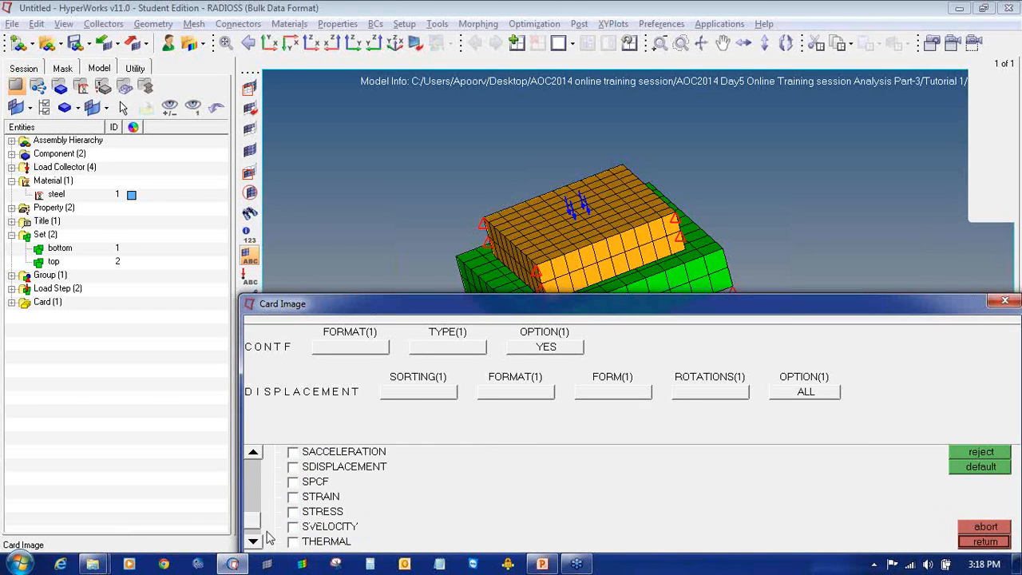
pyautogui.click(293, 496)
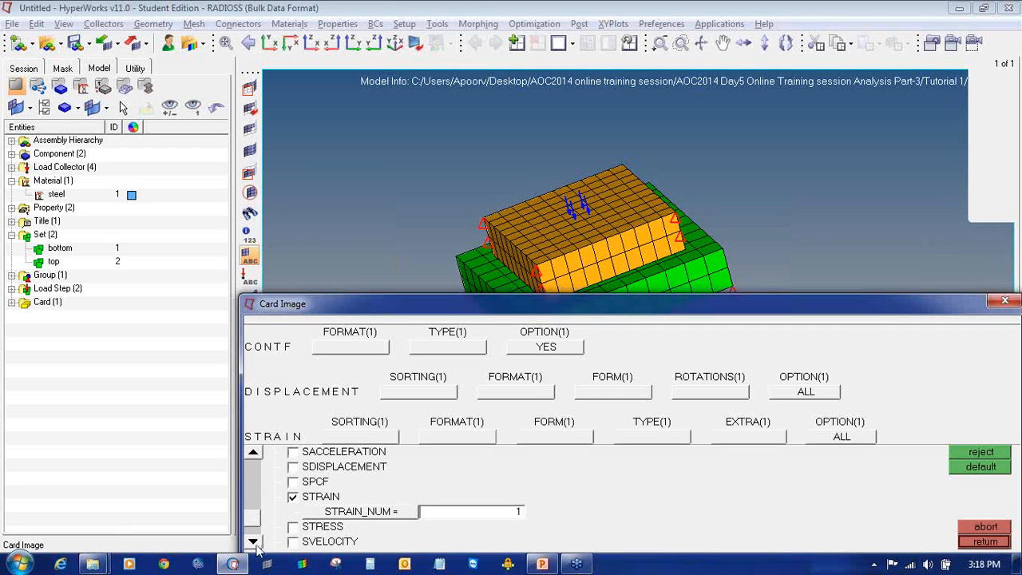
pyautogui.click(292, 526)
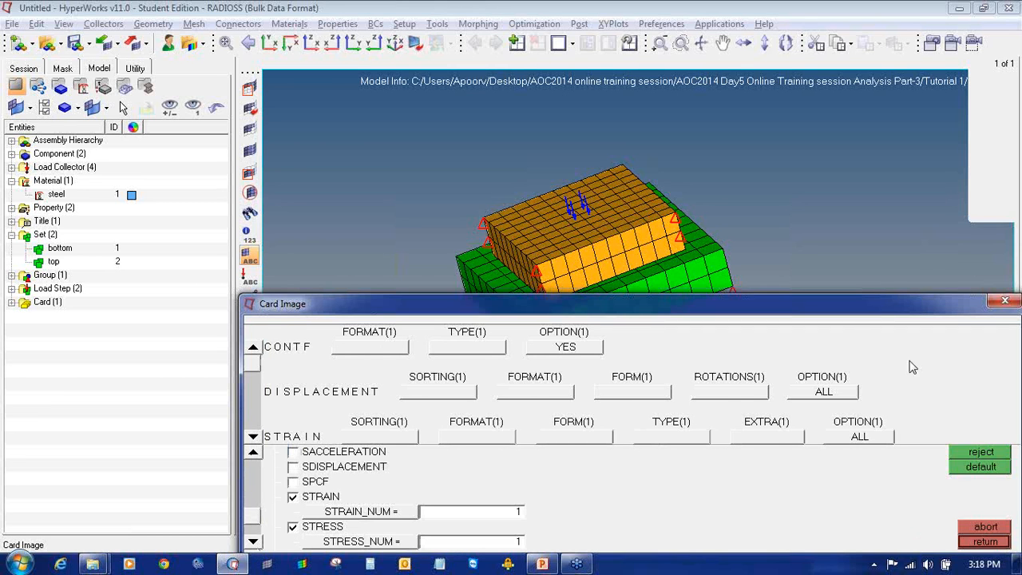
# Step: Set the output option to YES for DISPLACEMENT and STRAIN, keeping YES for CONTF
pyautogui.click(822, 392)
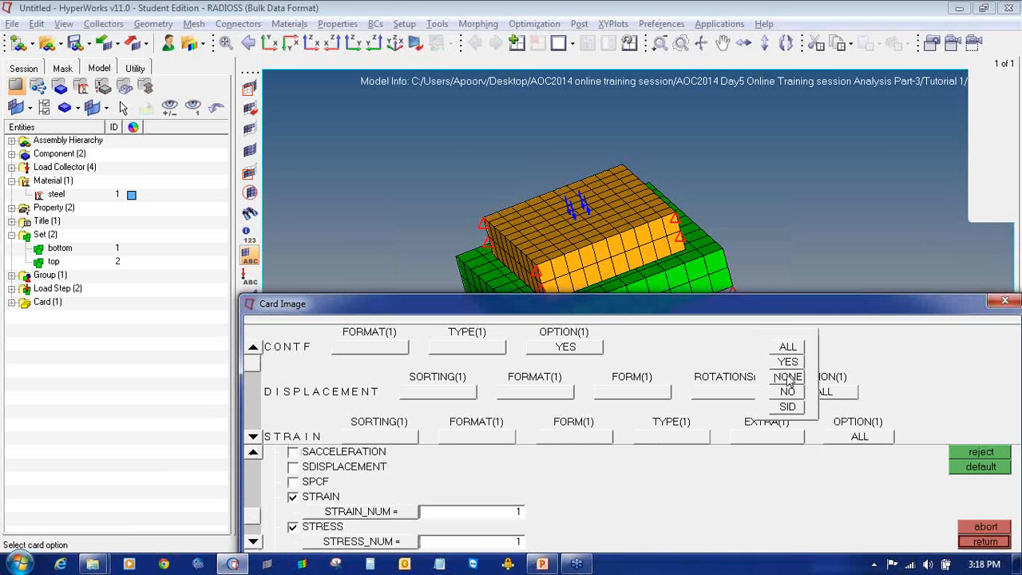
pyautogui.click(803, 361)
pyautogui.click(854, 436)
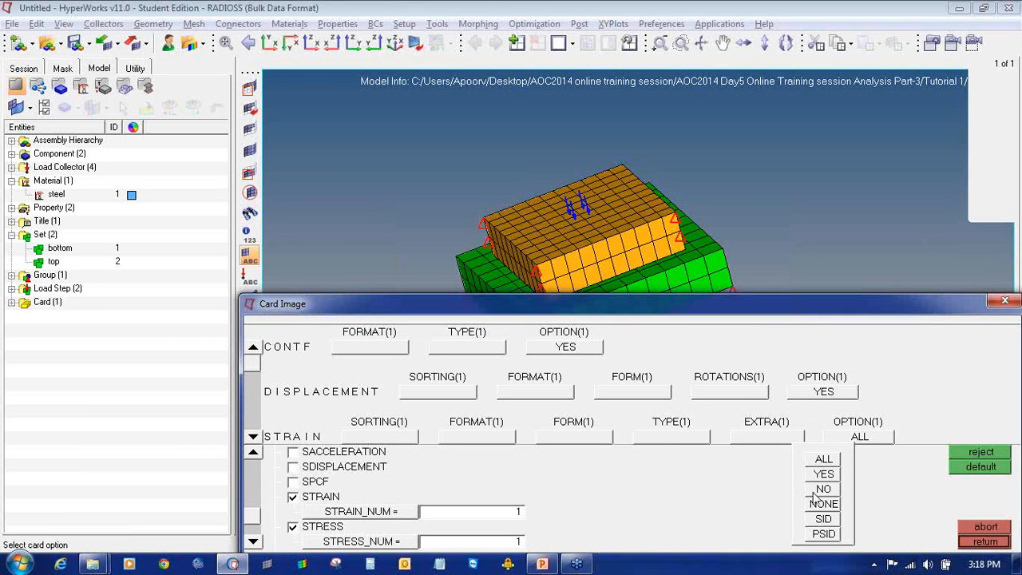
pyautogui.click(823, 474)
pyautogui.click(595, 348)
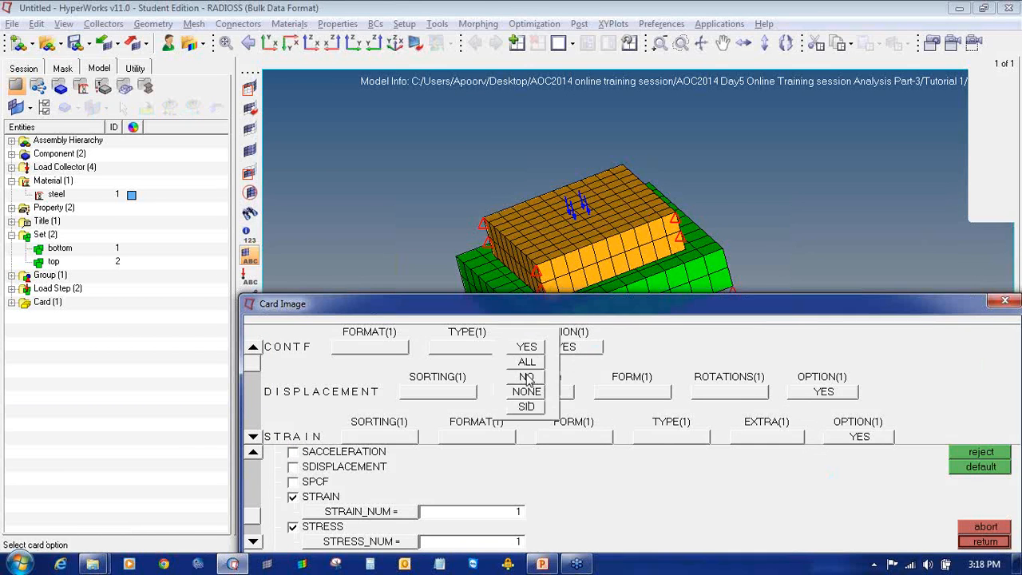
pyautogui.click(527, 347)
# Step: Set the STRAIN output type to PLASTIC and exit the control cards
pyautogui.click(252, 437)
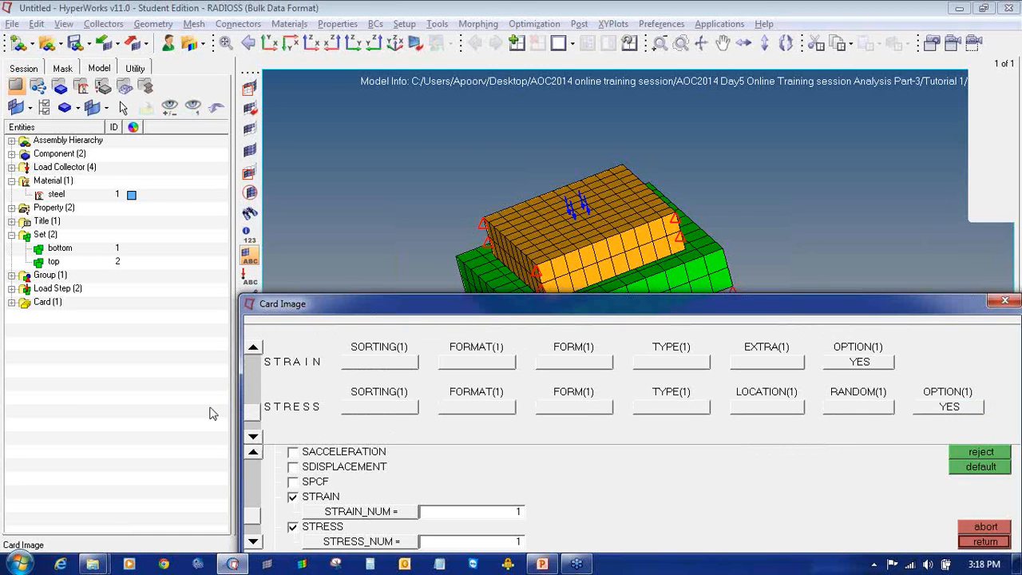
pyautogui.click(253, 436)
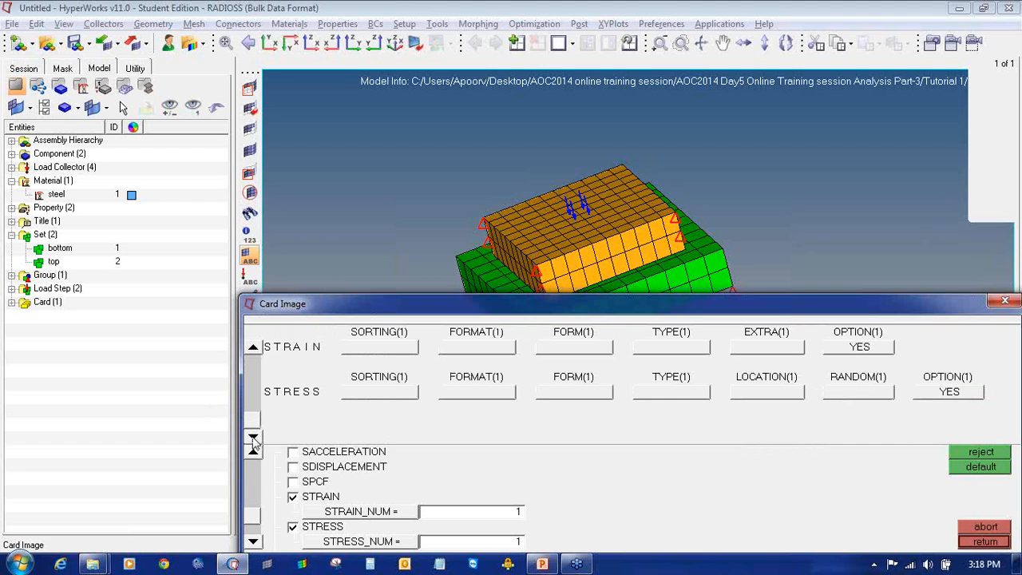
pyautogui.click(674, 348)
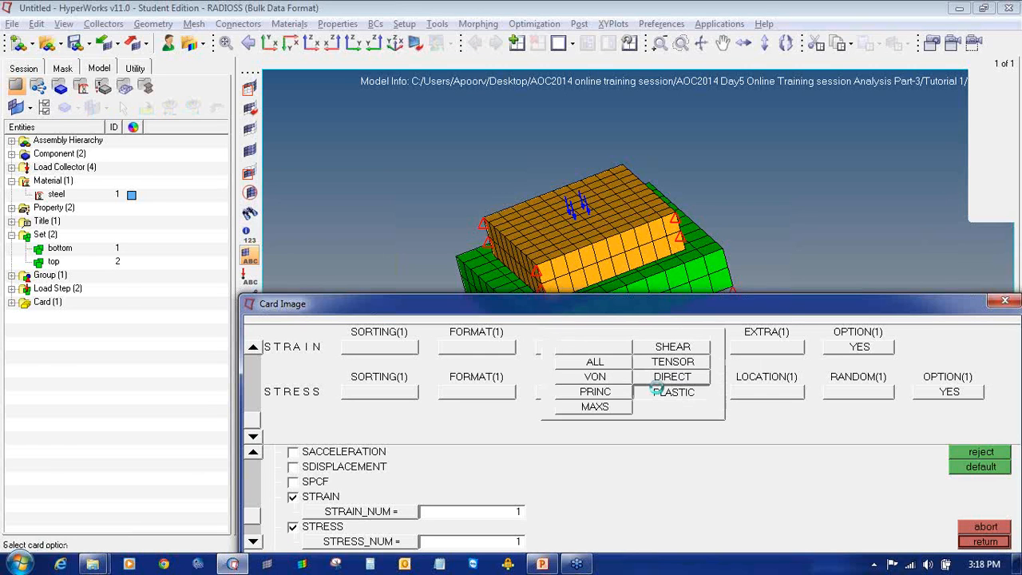
pyautogui.click(660, 392)
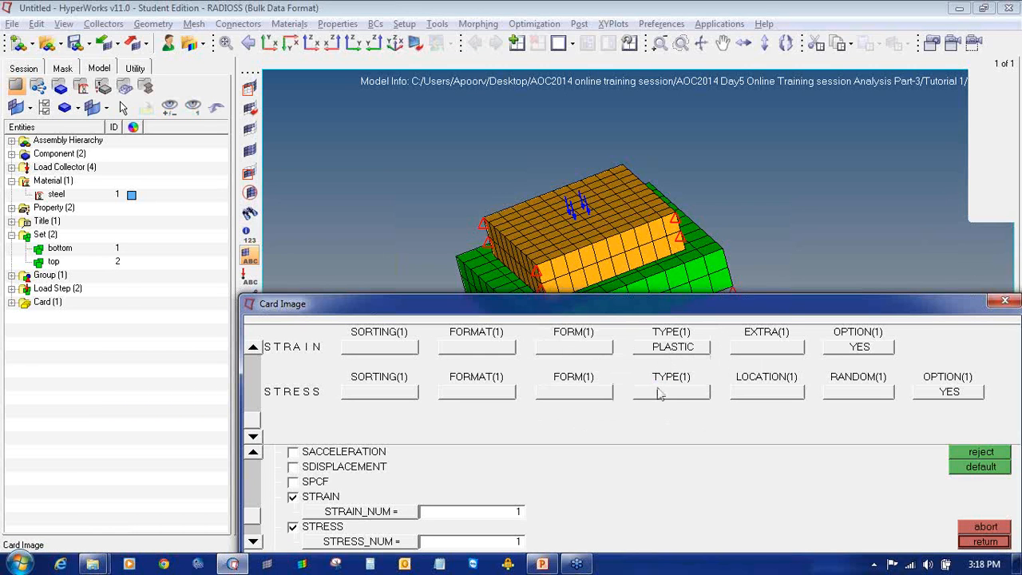
pyautogui.click(985, 542)
pyautogui.click(1001, 543)
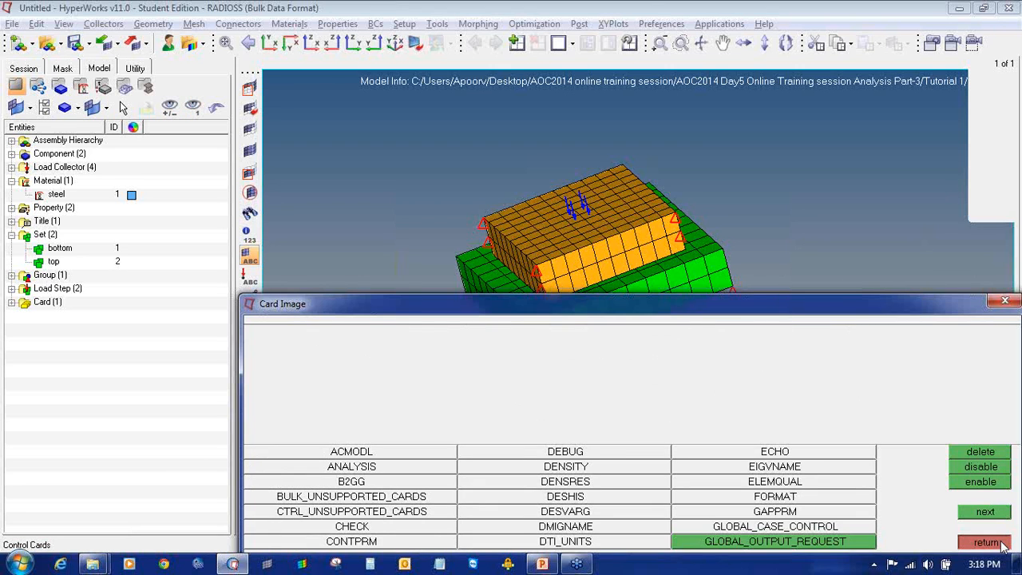
# Step: Save the model as nlstat in a new folder named practise inside Tutorial 1
pyautogui.click(12, 24)
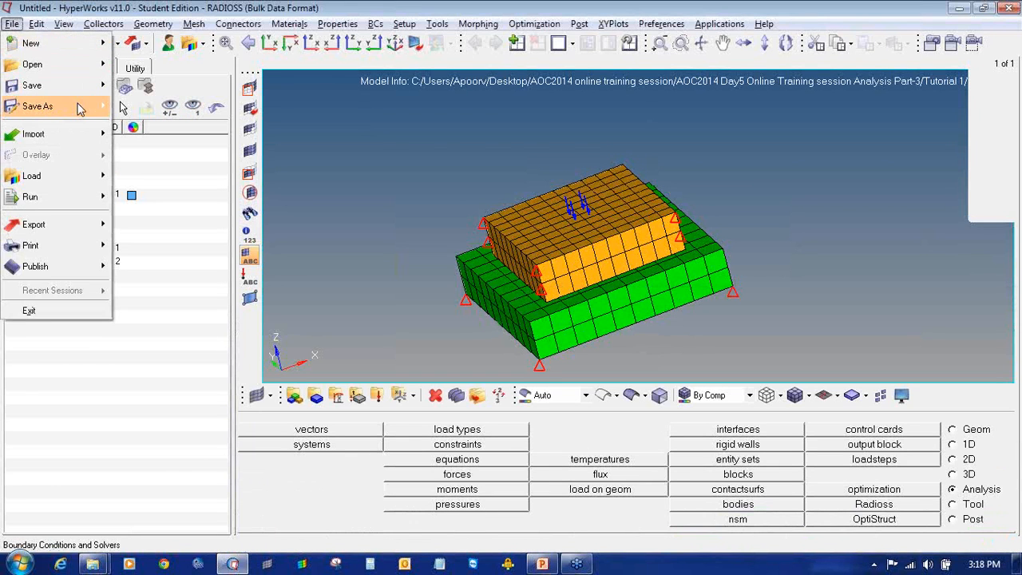
pyautogui.moveTo(72, 107)
pyautogui.click(144, 147)
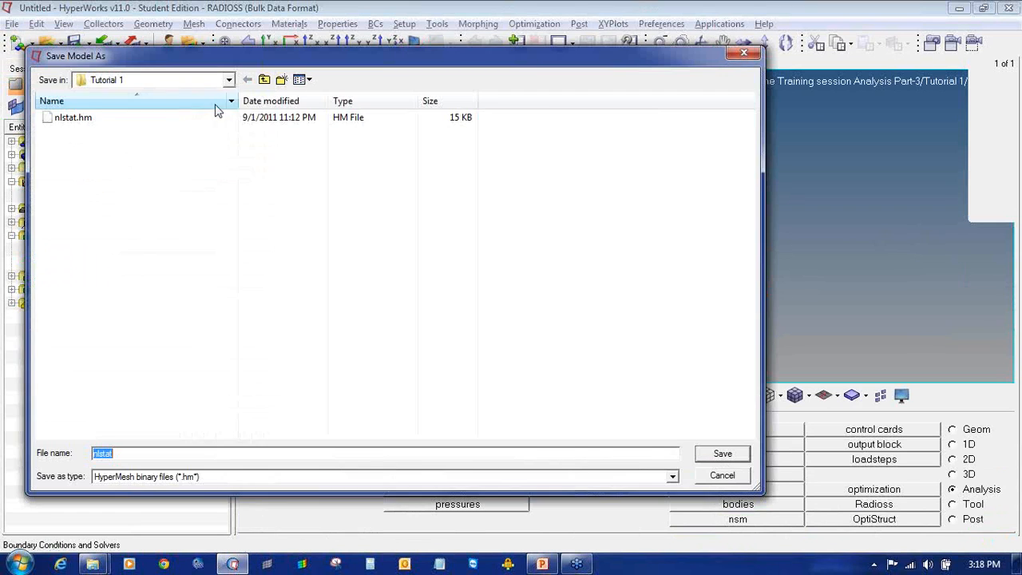
pyautogui.click(281, 80)
pyautogui.write('pra')
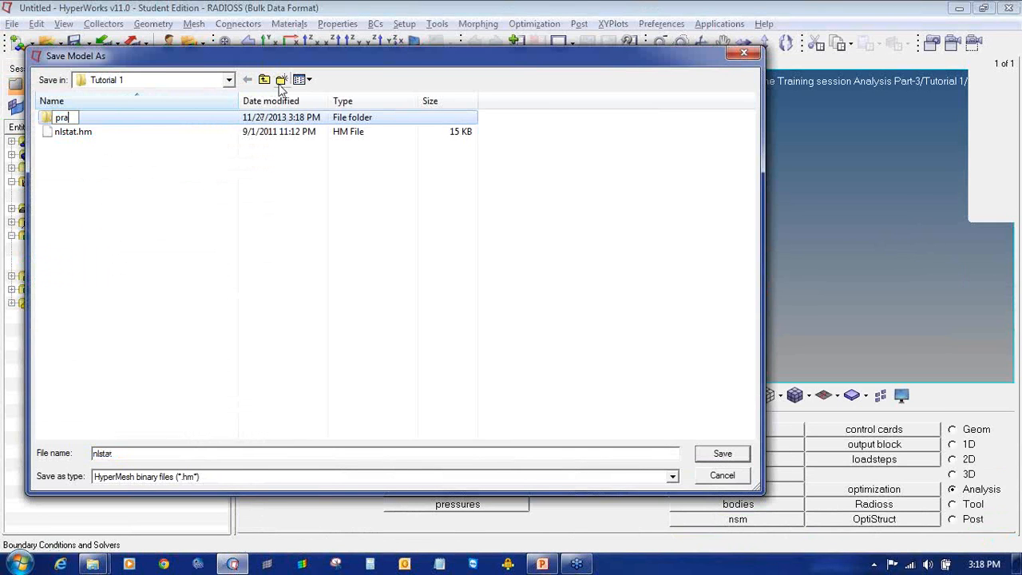
pyautogui.write('ctise')
pyautogui.press('Return')
pyautogui.press('Return')
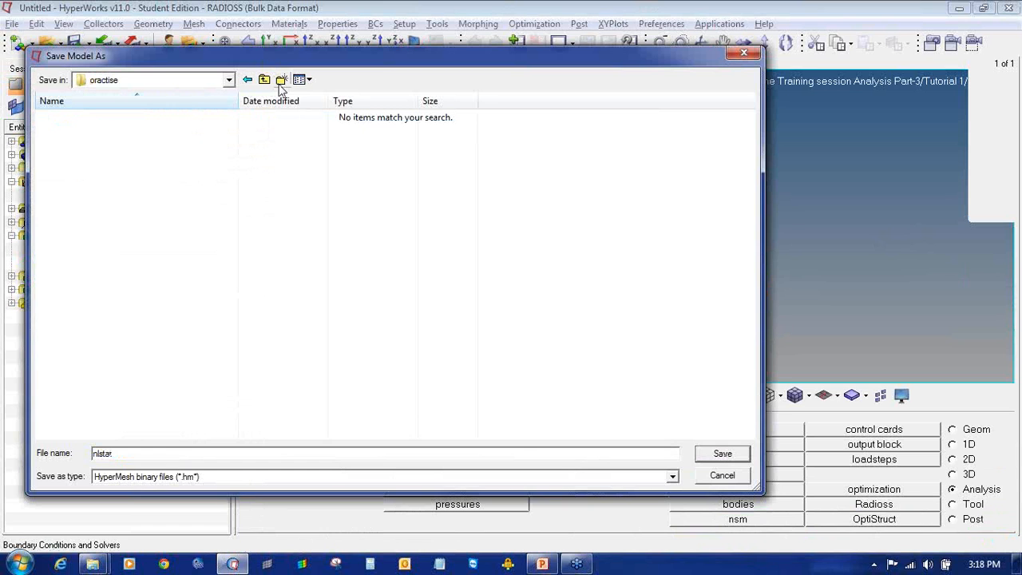
pyautogui.click(745, 453)
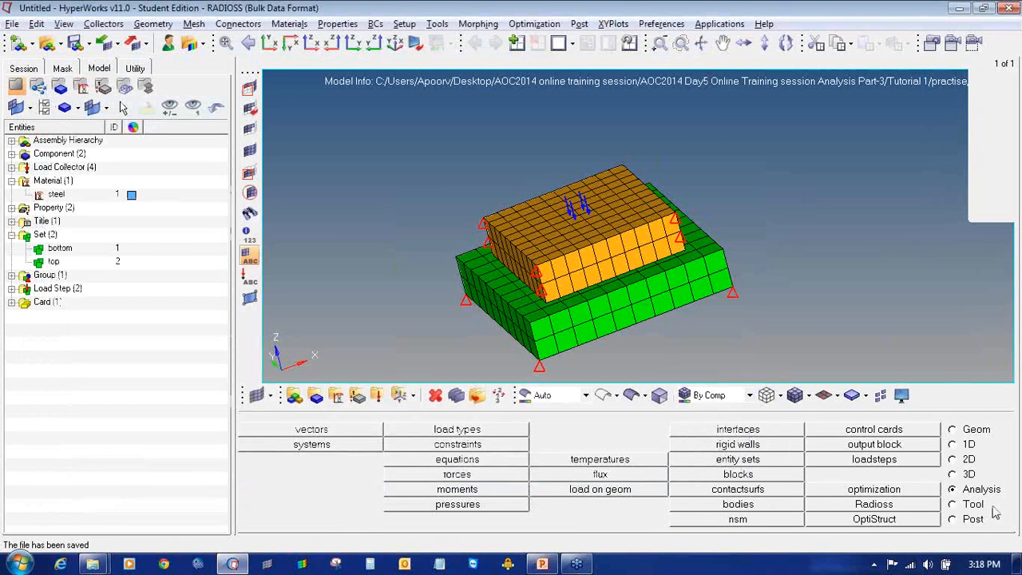
# Step: Run the Radioss analysis on nlstat.fem in the practise folder with export options set to all, and close the finished solver window
pyautogui.click(930, 508)
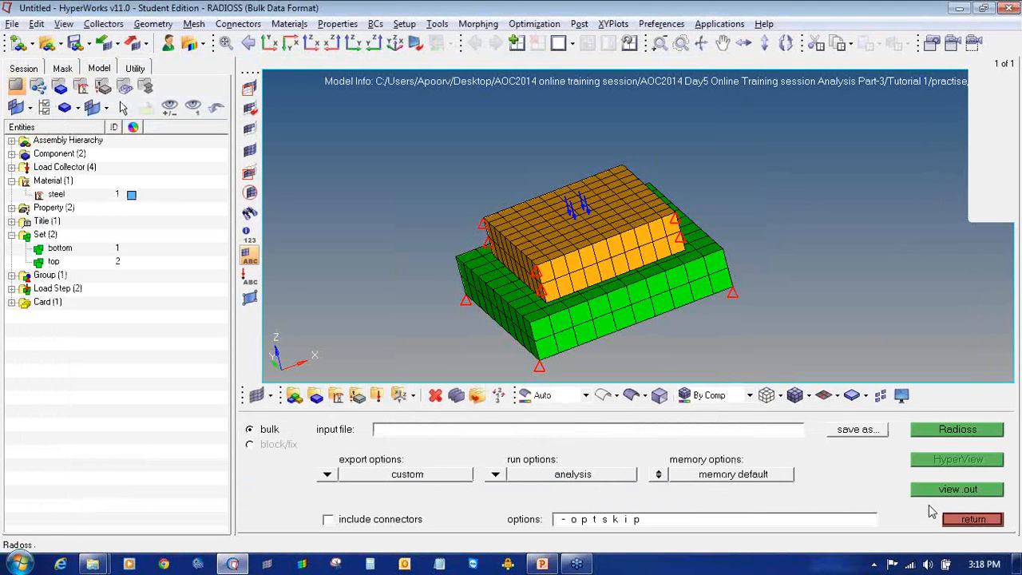
pyautogui.click(328, 474)
pyautogui.click(335, 477)
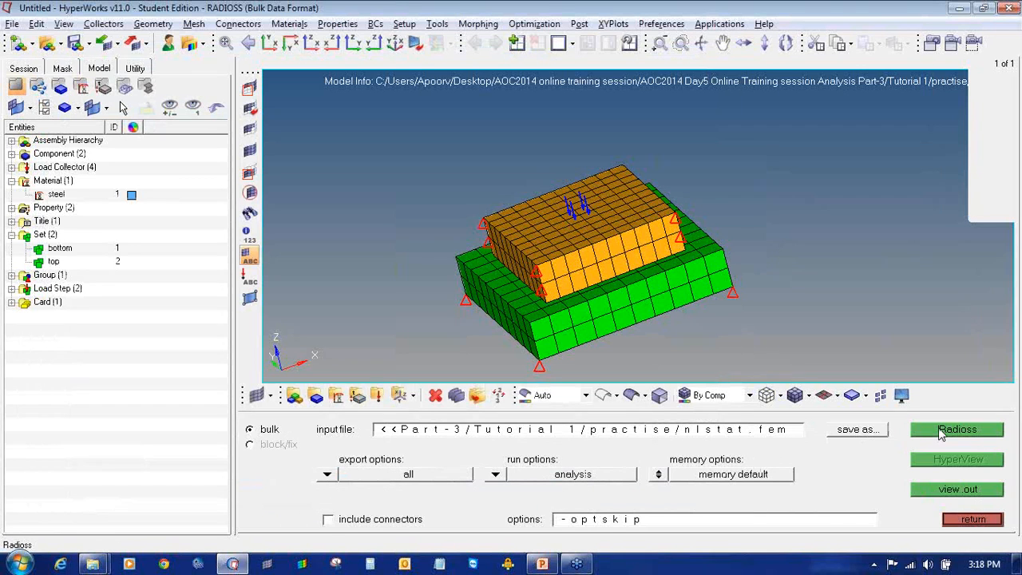
pyautogui.click(941, 430)
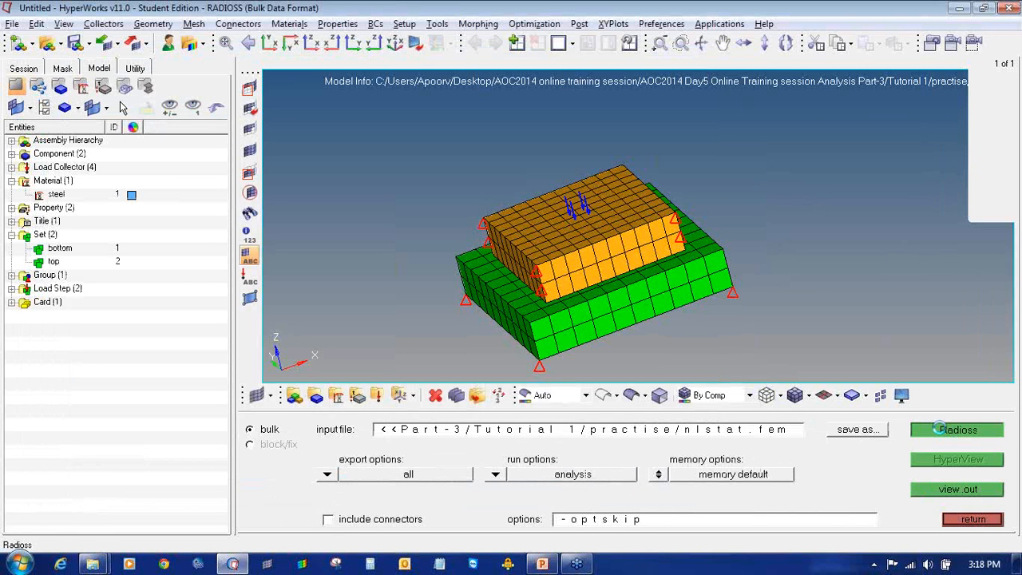
pyautogui.click(956, 430)
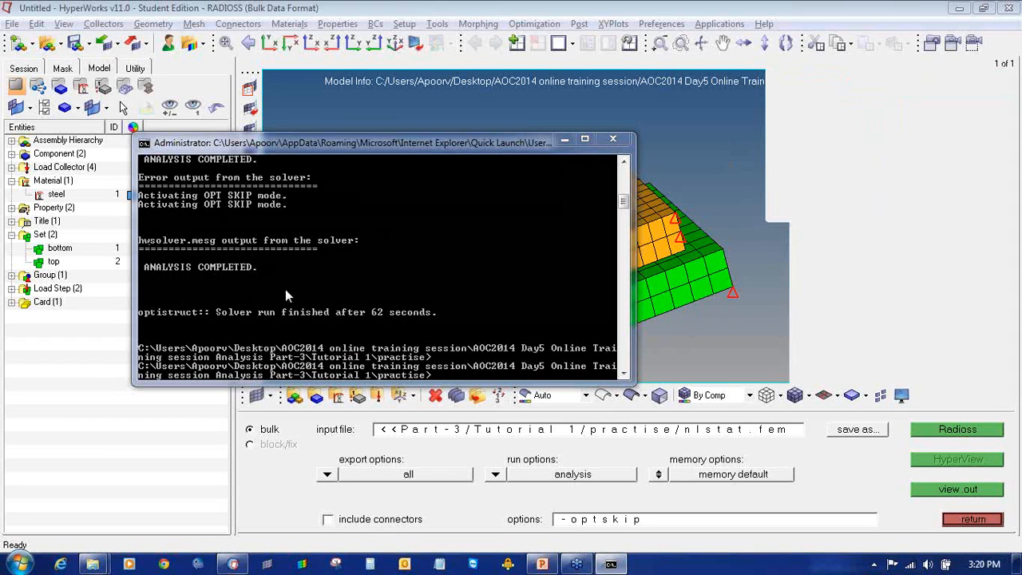
pyautogui.click(612, 139)
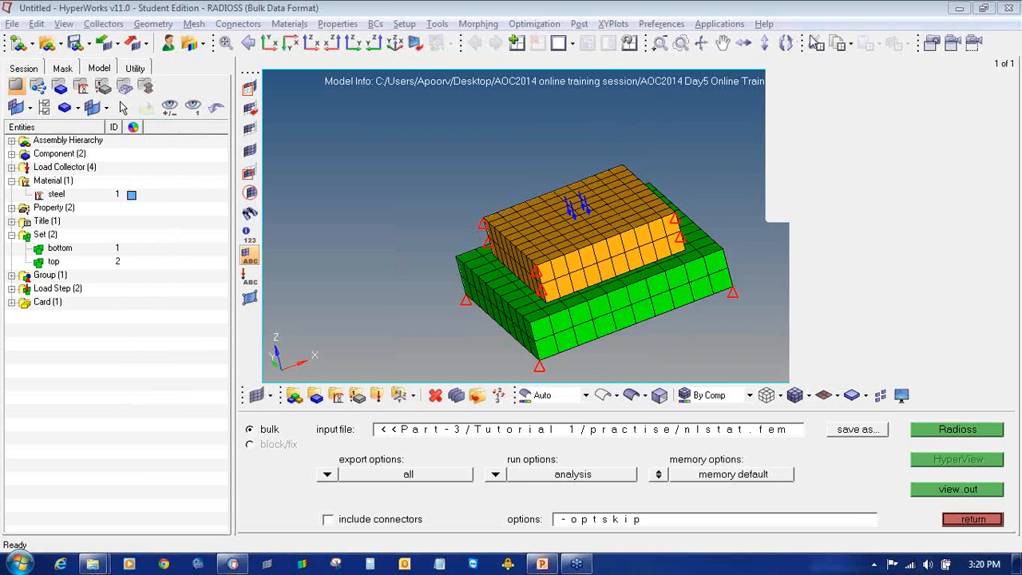
# Step: Split the page into two side-by-side windows and activate the empty second one for HyperView results
pyautogui.click(573, 44)
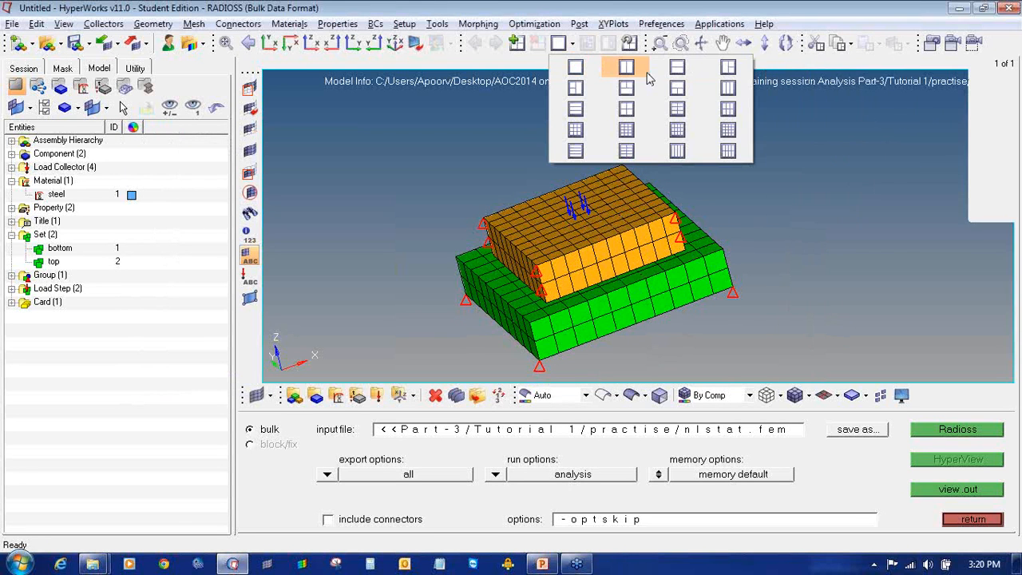
pyautogui.click(625, 68)
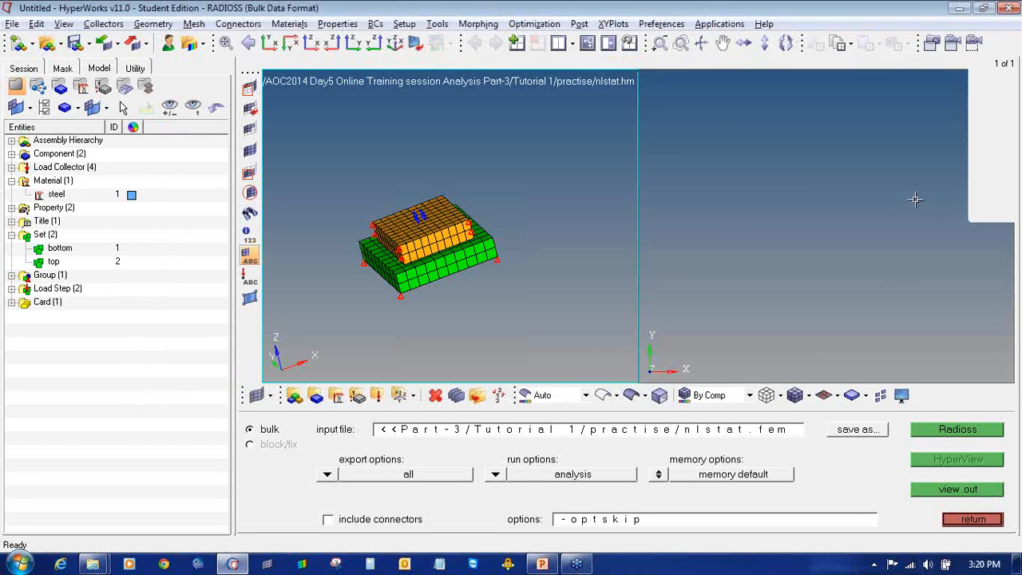
pyautogui.click(915, 199)
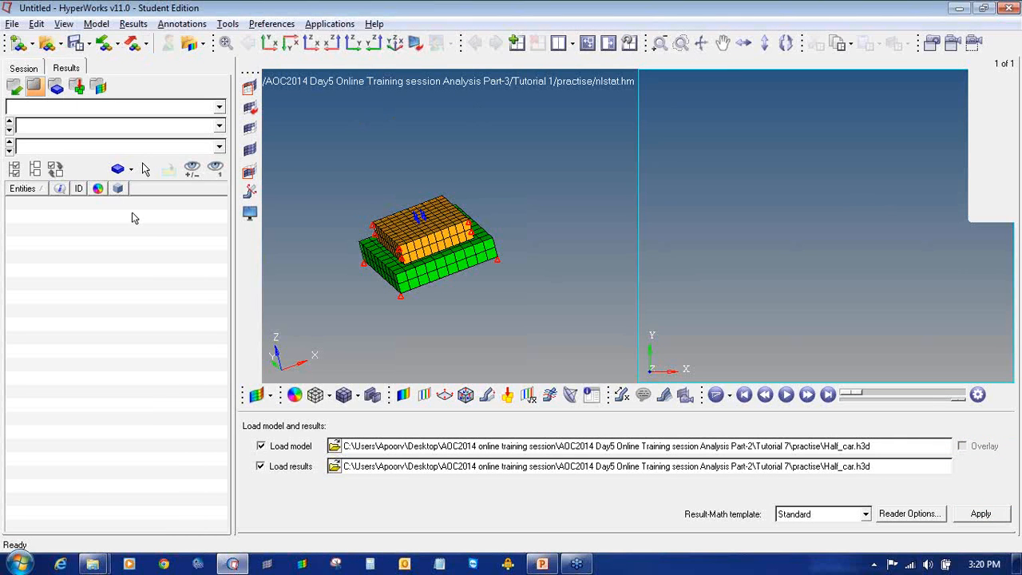
# Step: Load the model and results from nlstat.h3d in the practise folder of Analysis Part-3, Tutorial 1
pyautogui.click(335, 446)
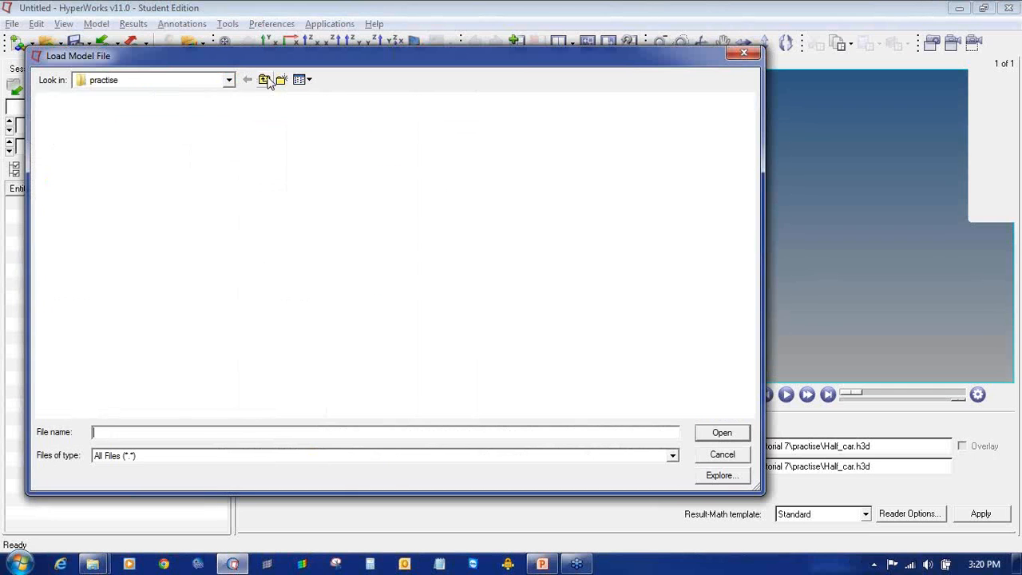
pyautogui.click(266, 80)
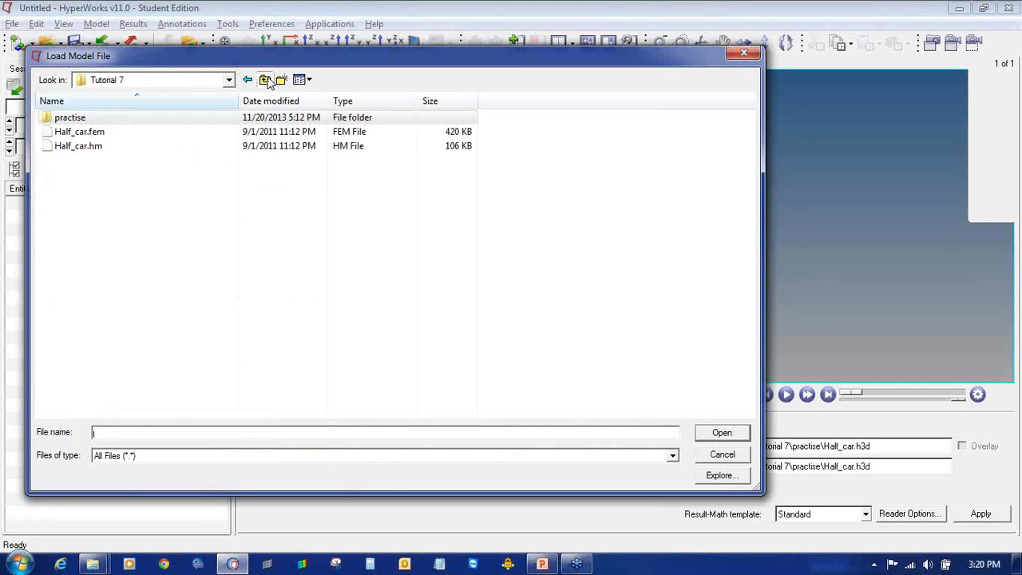
pyautogui.click(265, 80)
pyautogui.click(267, 81)
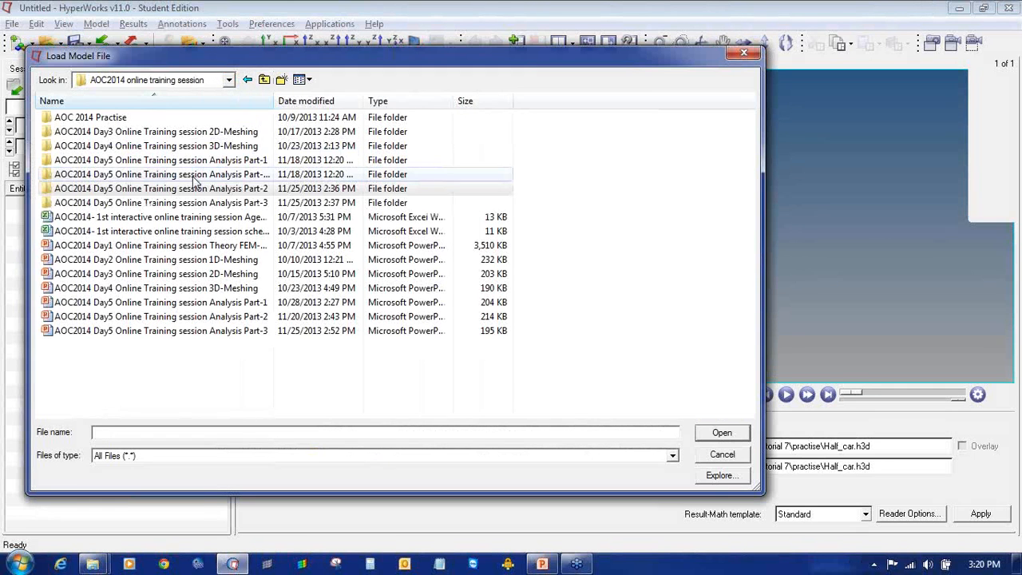
pyautogui.doubleClick(206, 211)
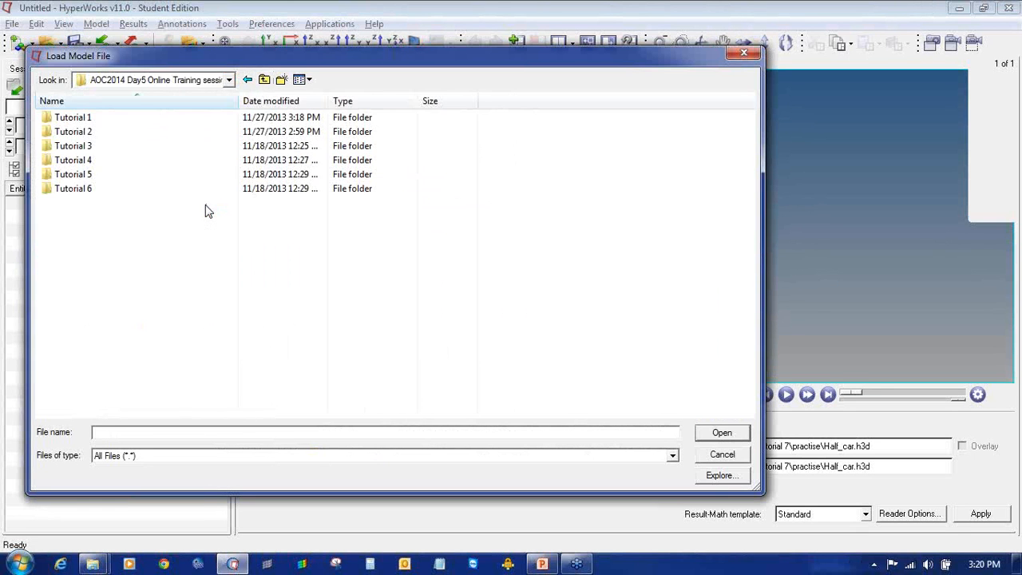
pyautogui.doubleClick(164, 118)
pyautogui.doubleClick(144, 117)
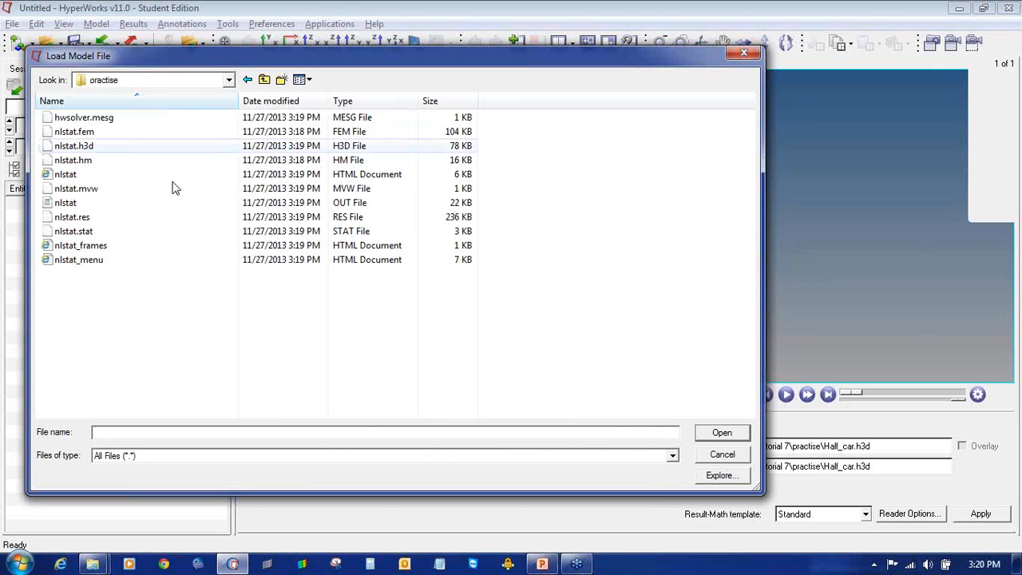
pyautogui.doubleClick(155, 146)
pyautogui.click(981, 513)
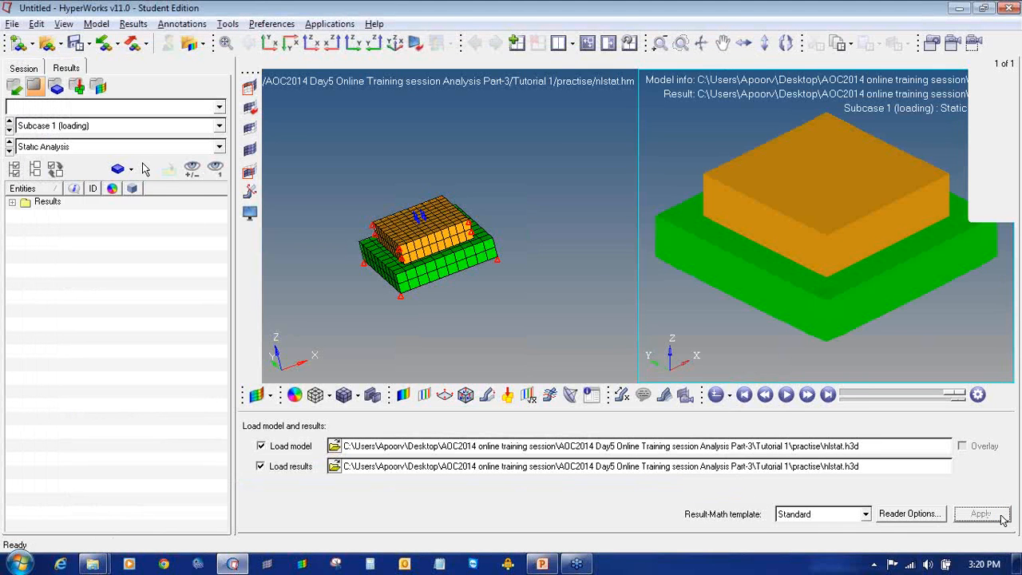
# Step: Expand the results window to the full page, contour the displacement magnitude, and switch to Subcase 2 (unloading)
pyautogui.click(585, 44)
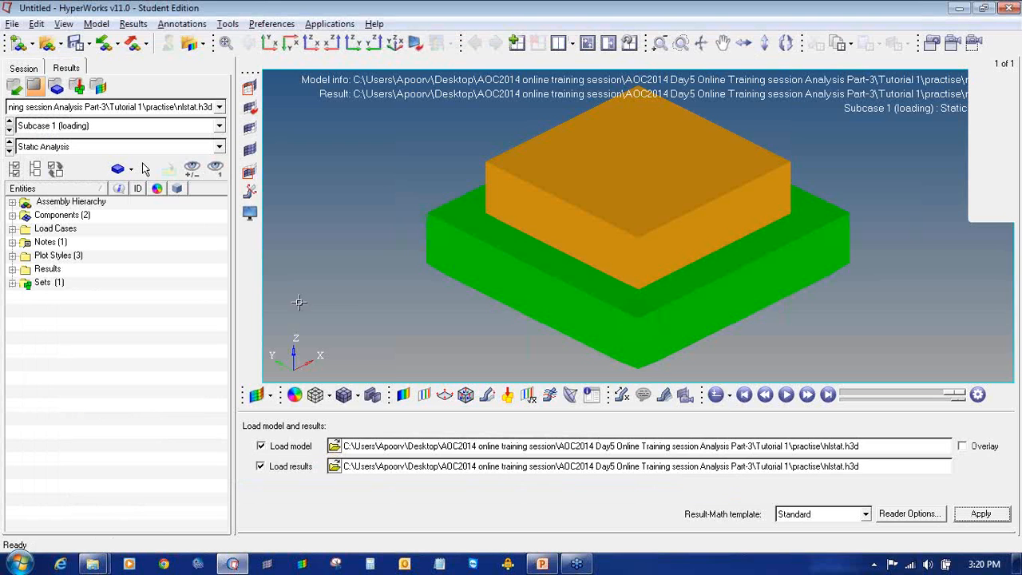
pyautogui.click(402, 395)
pyautogui.click(604, 520)
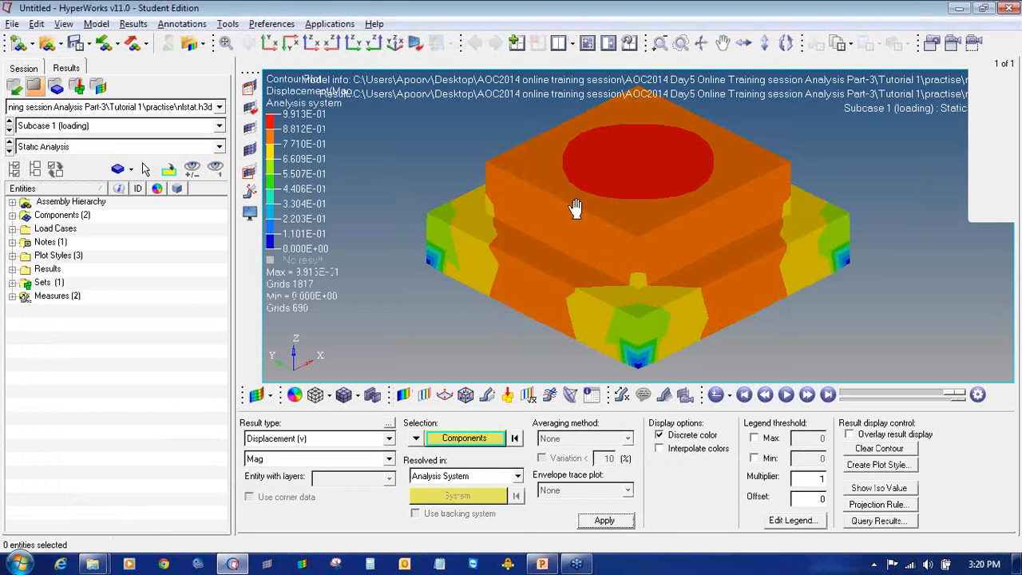
pyautogui.scroll(-3, 514, 205)
pyautogui.click(9, 130)
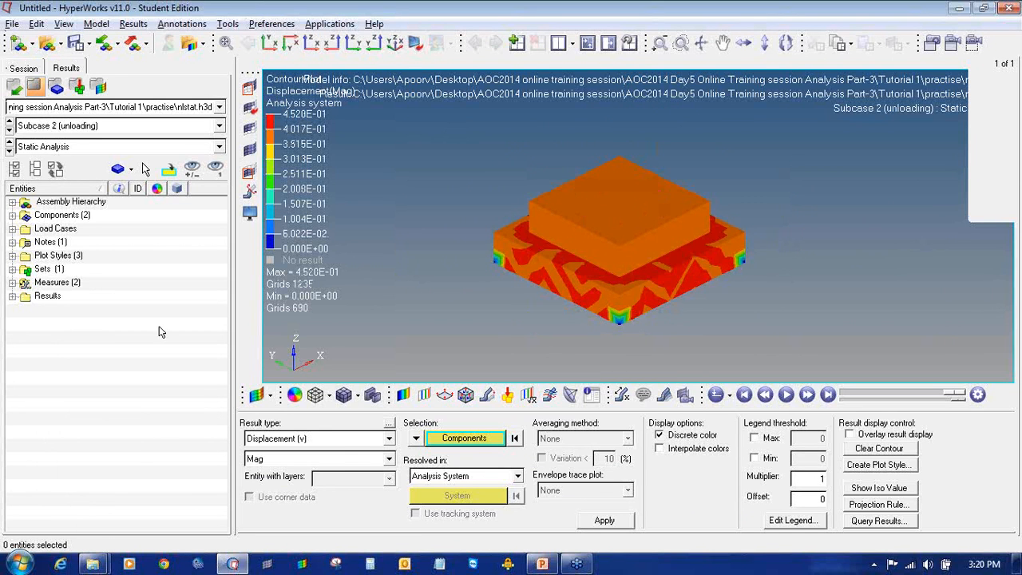
# Step: Contour the von Mises Element Strains (2D & 3D) with Simple averaging and switch to Subcase 1 (loading)
pyautogui.click(323, 439)
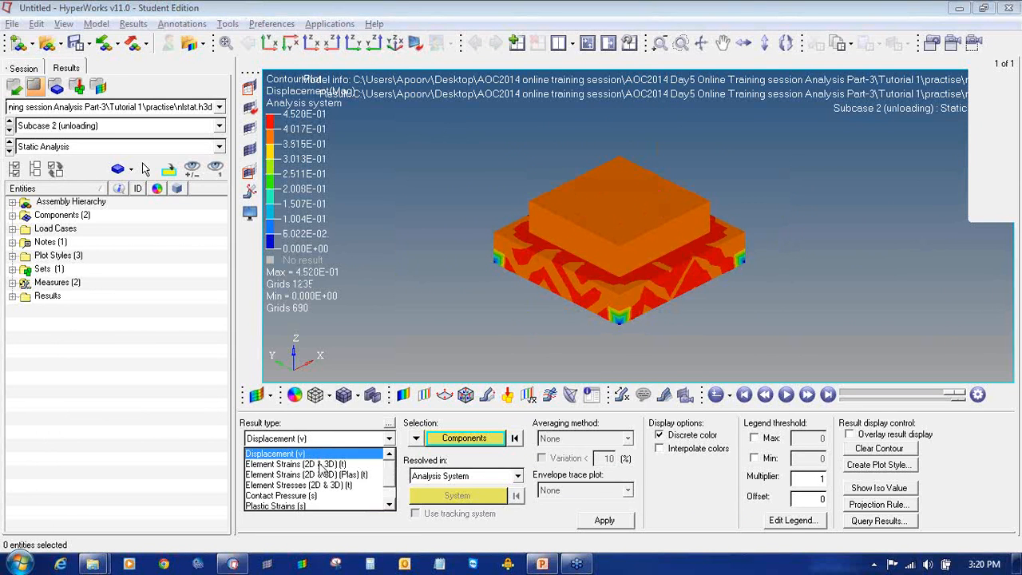
pyautogui.click(322, 464)
pyautogui.click(551, 441)
pyautogui.click(563, 461)
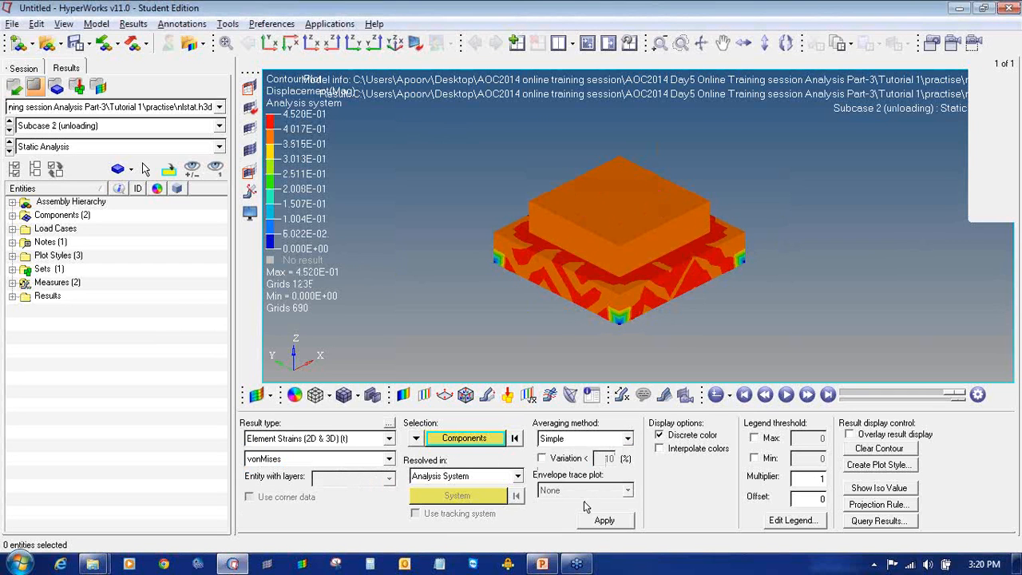
pyautogui.click(604, 520)
pyautogui.click(10, 130)
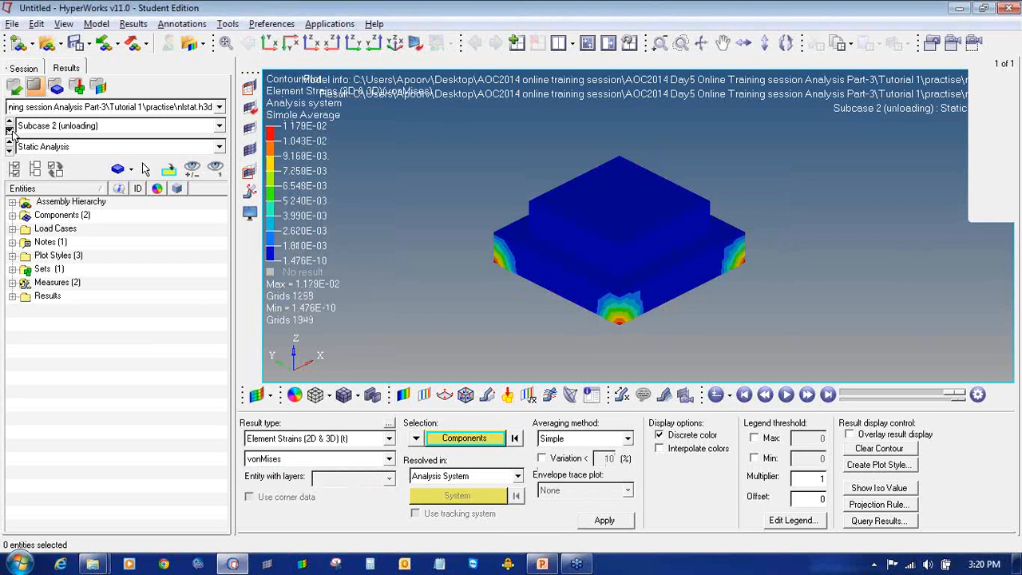
# Step: Contour the plastic Element Strains (2D & 3D) (Plas) and switch to Subcase 2 (unloading)
pyautogui.click(286, 441)
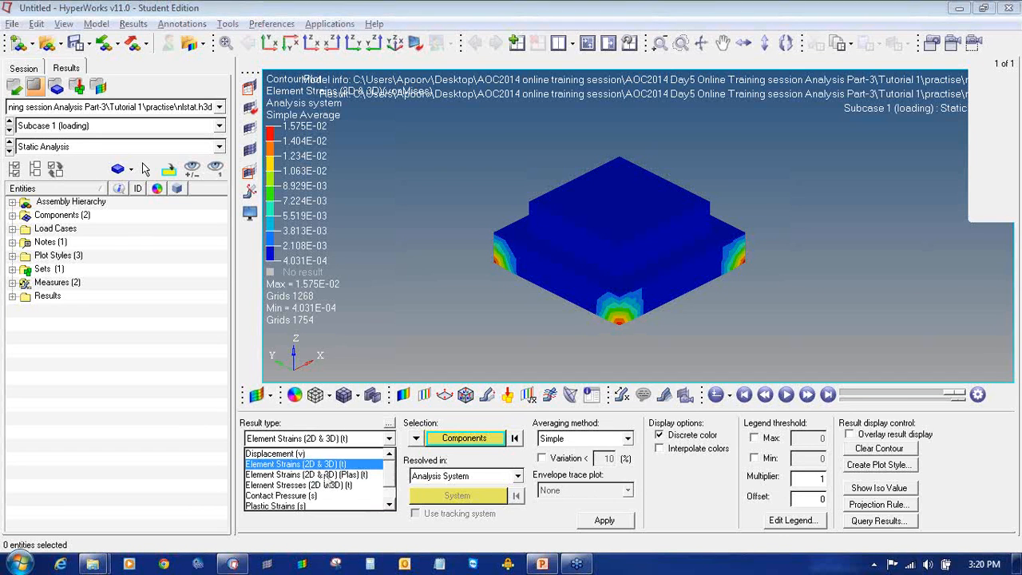
pyautogui.click(319, 475)
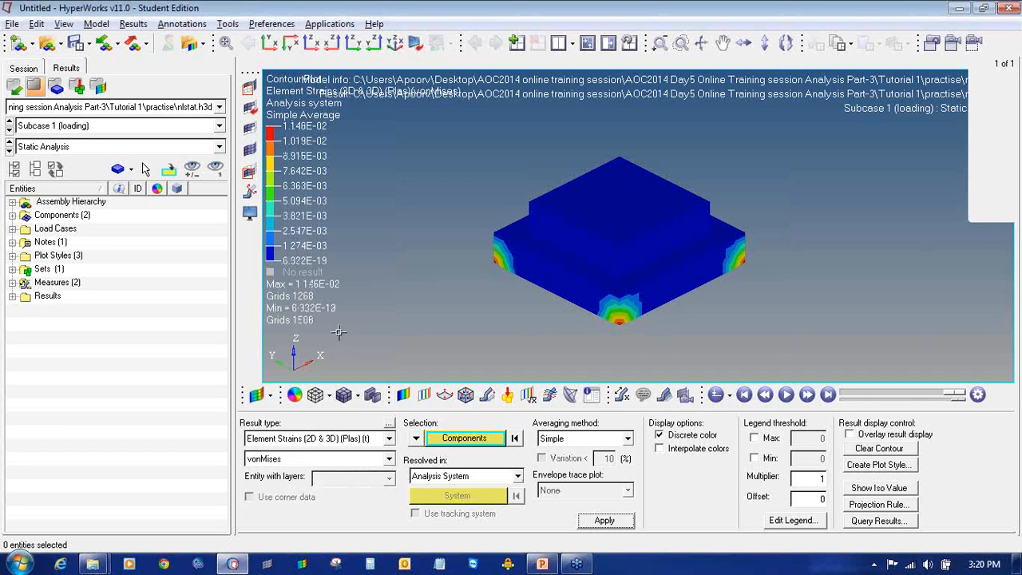
pyautogui.click(10, 130)
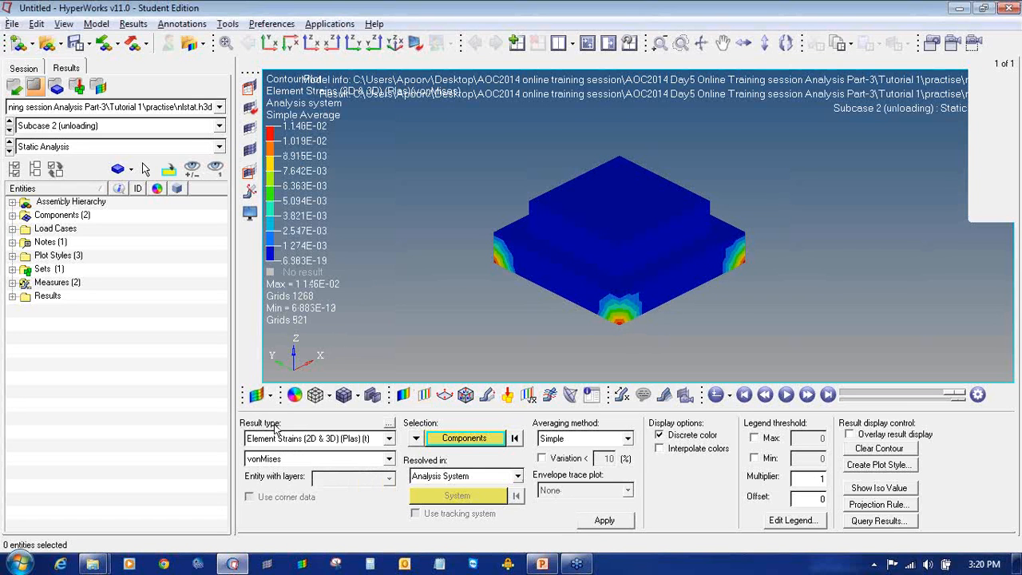
# Step: Contour the von Mises Element Stresses (2D & 3D) and compare them between the loading and unloading subcases
pyautogui.click(292, 440)
pyautogui.click(335, 485)
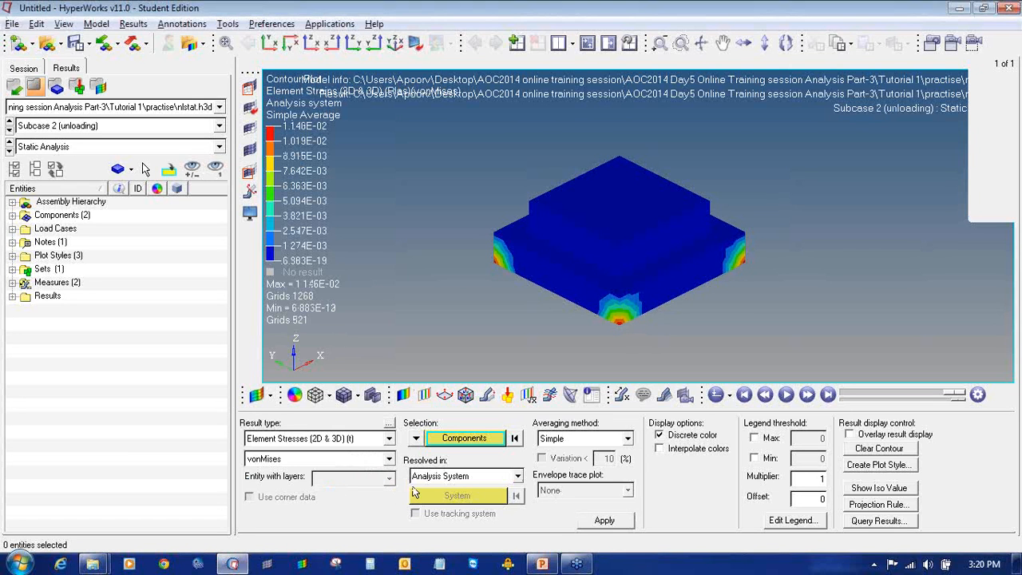
pyautogui.click(604, 520)
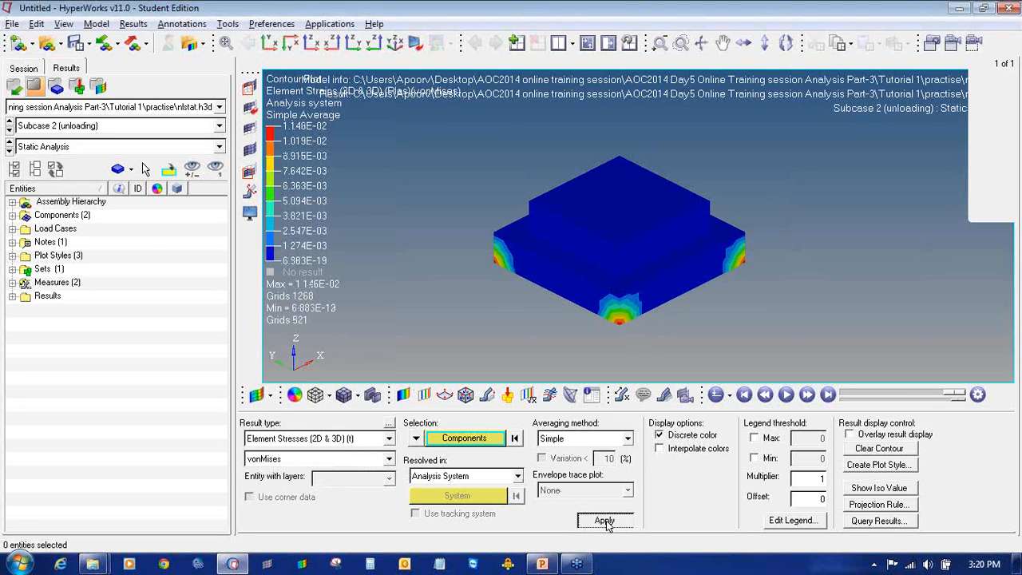
pyautogui.click(9, 131)
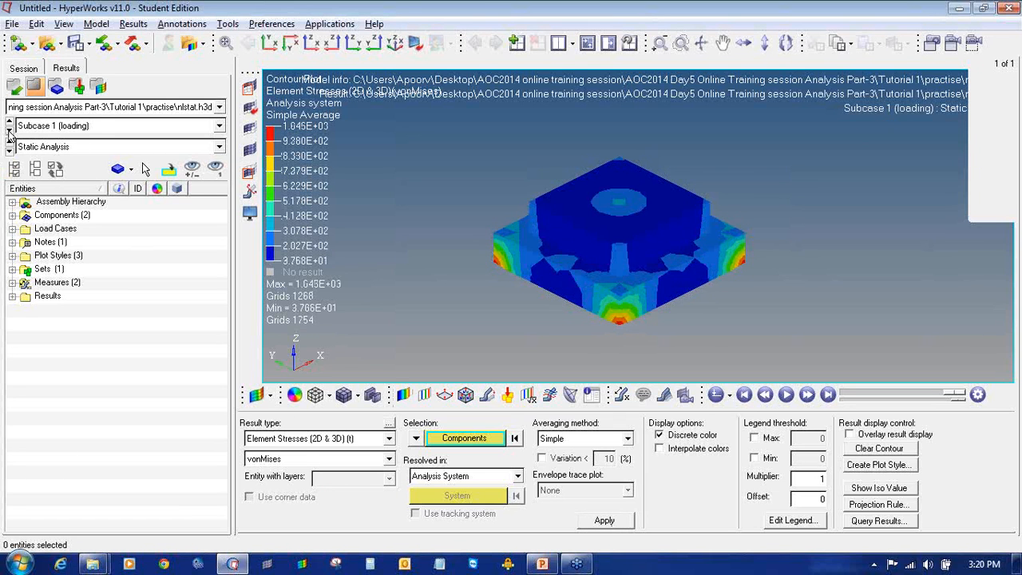
pyautogui.click(9, 131)
pyautogui.click(9, 131)
pyautogui.click(9, 131)
pyautogui.click(9, 131)
pyautogui.click(8, 131)
pyautogui.click(9, 131)
# Step: Animate the blocks with a deformed shape scale factor of 10 and compare the stresses in both subcases from the side
pyautogui.click(786, 394)
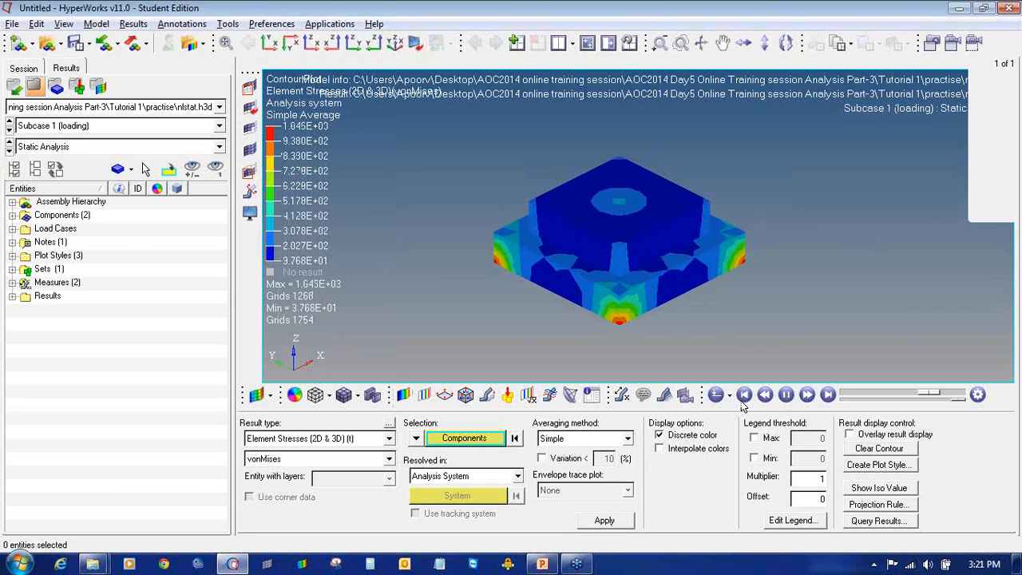
pyautogui.click(488, 396)
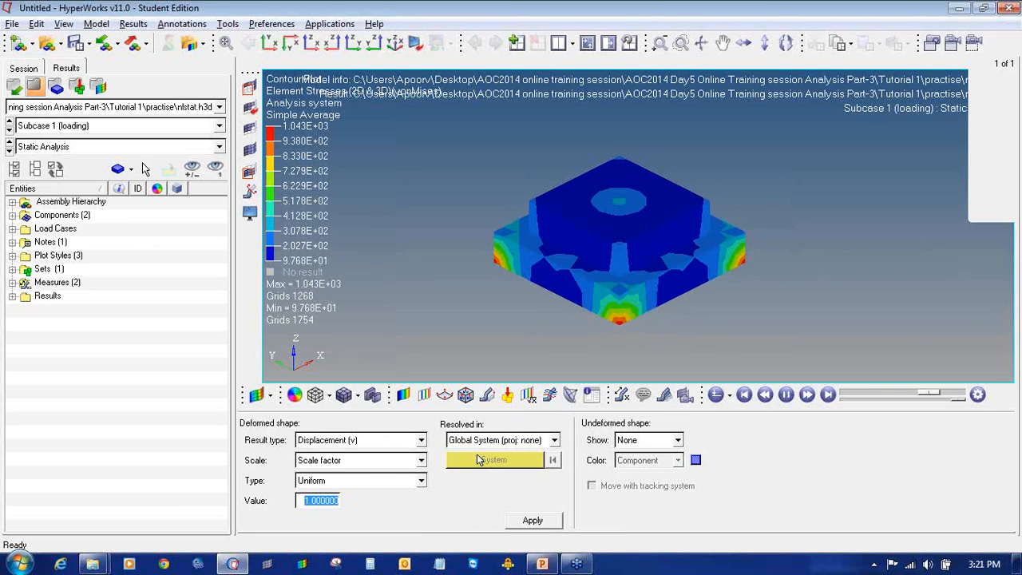
pyautogui.write('10')
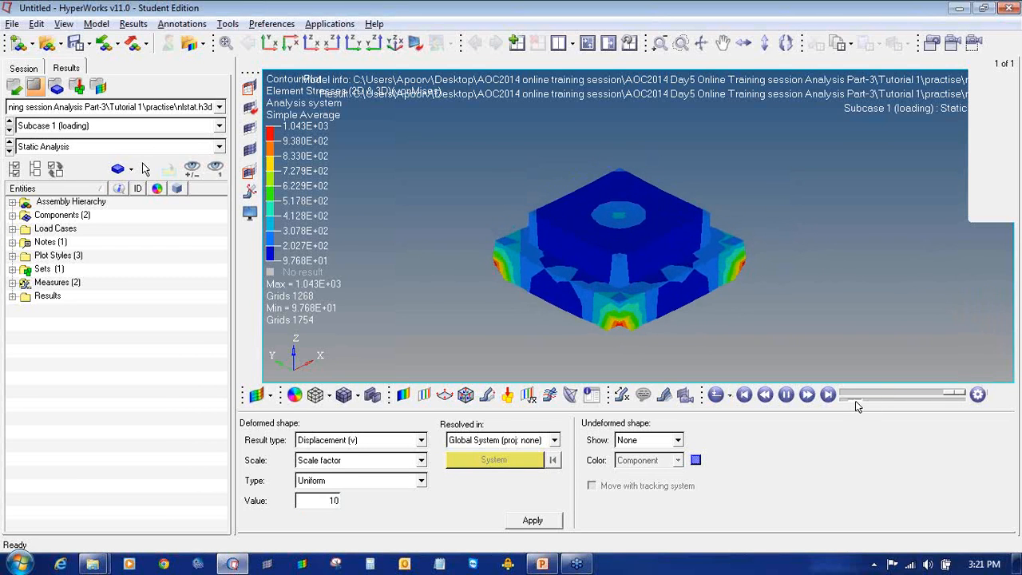
pyautogui.keyDown('ctrl'); pyautogui.moveTo(677, 240); pyautogui.dragTo(593, 235); pyautogui.keyUp('ctrl')
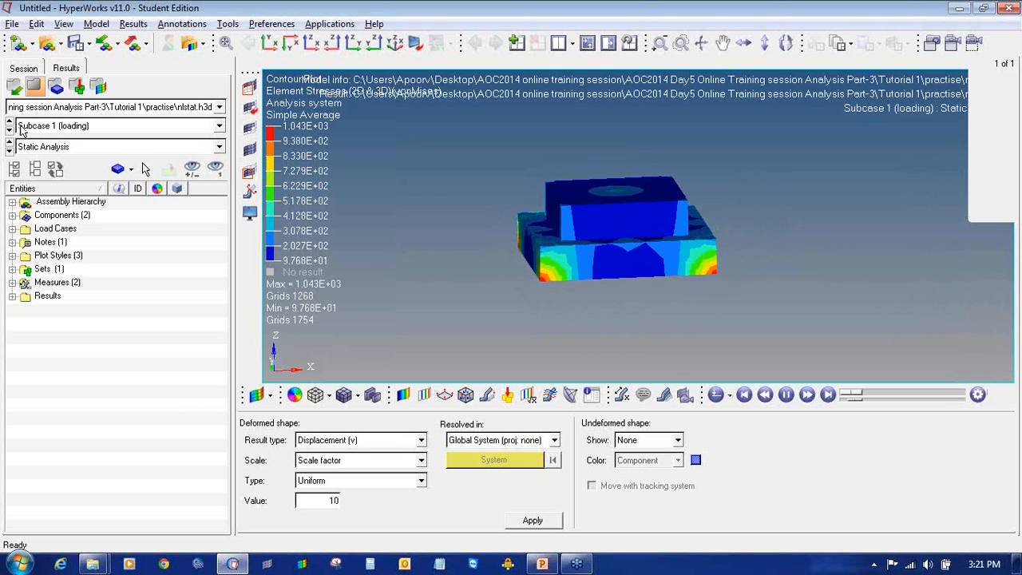
pyautogui.click(10, 129)
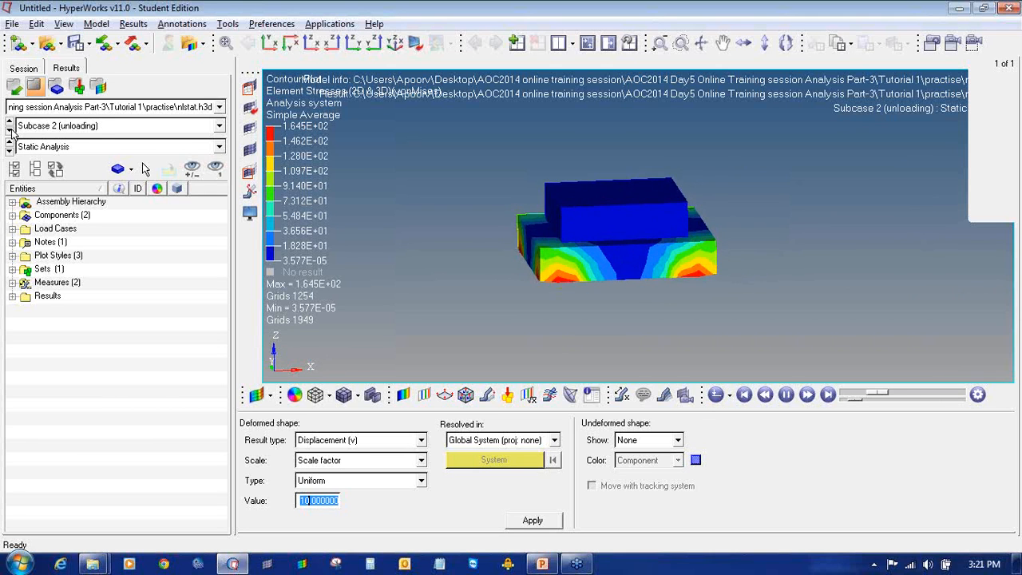
pyautogui.click(10, 121)
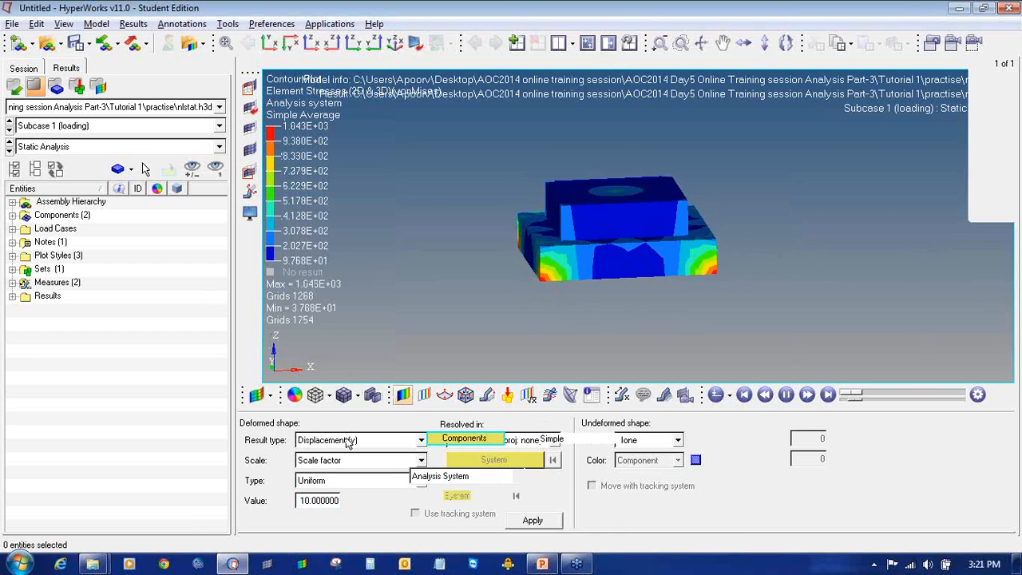
# Step: Contour the Contact Pressure on the blocks and examine it from above for Subcase 2 (unloading)
pyautogui.click(403, 394)
pyautogui.click(341, 438)
pyautogui.click(281, 485)
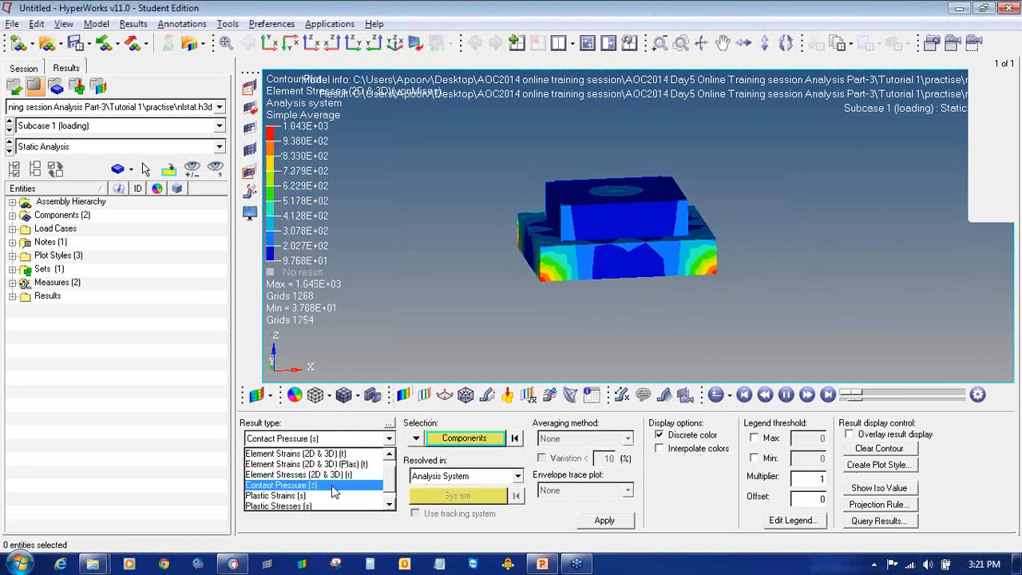
pyautogui.click(606, 520)
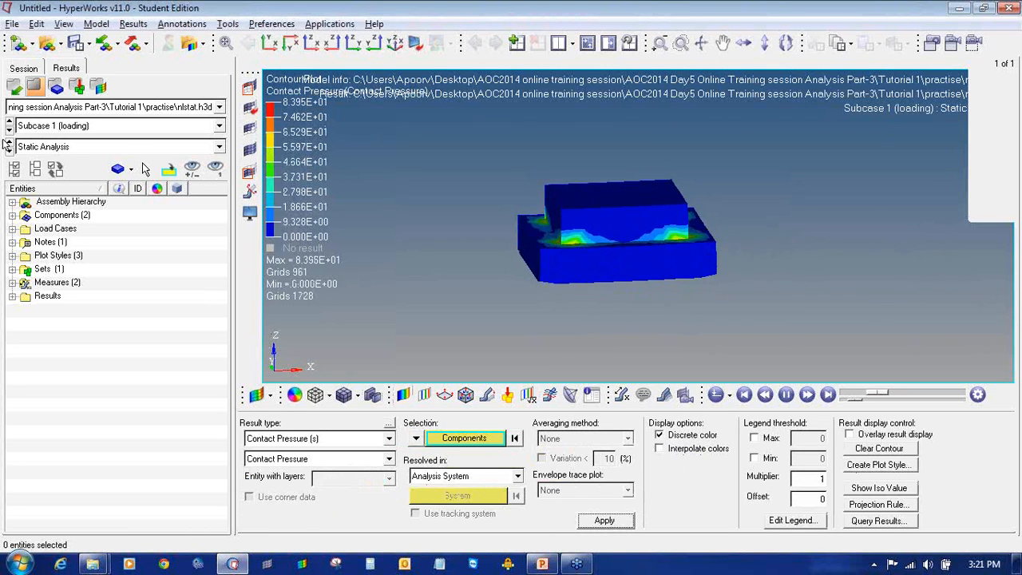
pyautogui.keyDown('ctrl'); pyautogui.moveTo(551, 214); pyautogui.dragTo(812, 294); pyautogui.keyUp('ctrl')
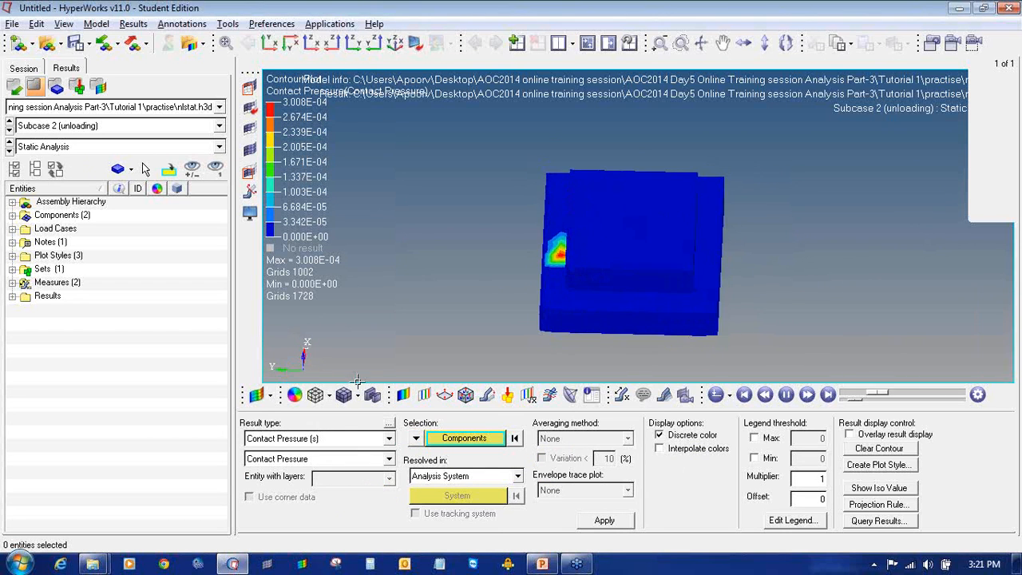
# Step: Contour the Equivalent Plastic Strain with Simple averaging and compare it between the loading and unloading subcases
pyautogui.click(319, 439)
pyautogui.click(318, 485)
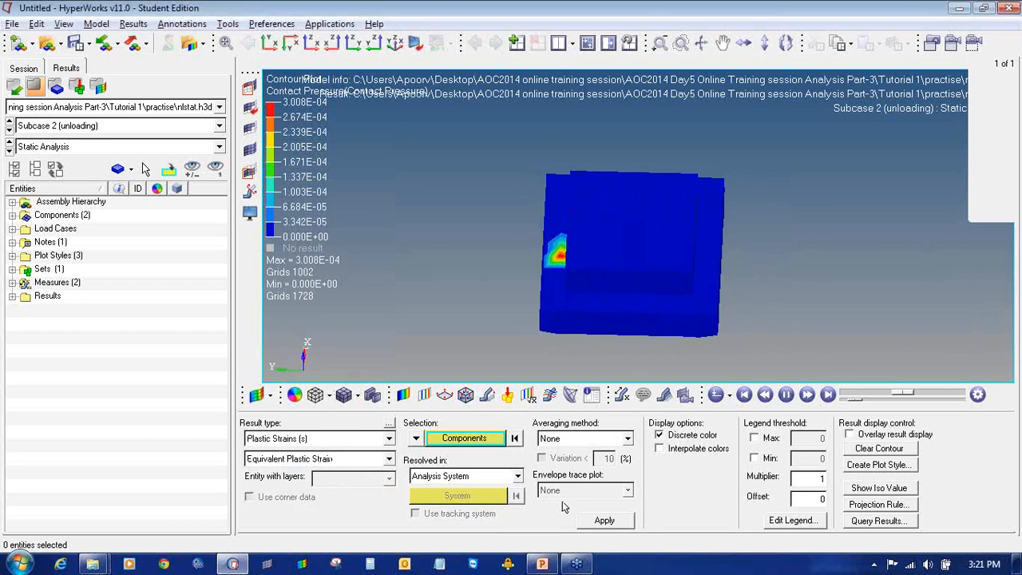
pyautogui.click(601, 521)
pyautogui.click(583, 438)
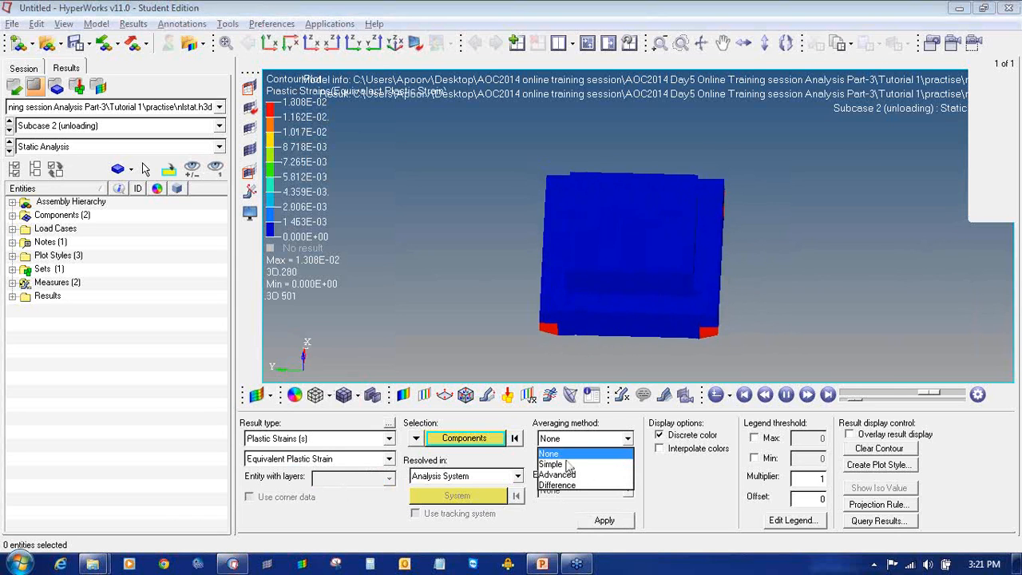
pyautogui.click(559, 462)
pyautogui.click(600, 524)
pyautogui.keyDown('ctrl'); pyautogui.moveTo(693, 312); pyautogui.dragTo(536, 256); pyautogui.keyUp('ctrl')
pyautogui.click(9, 122)
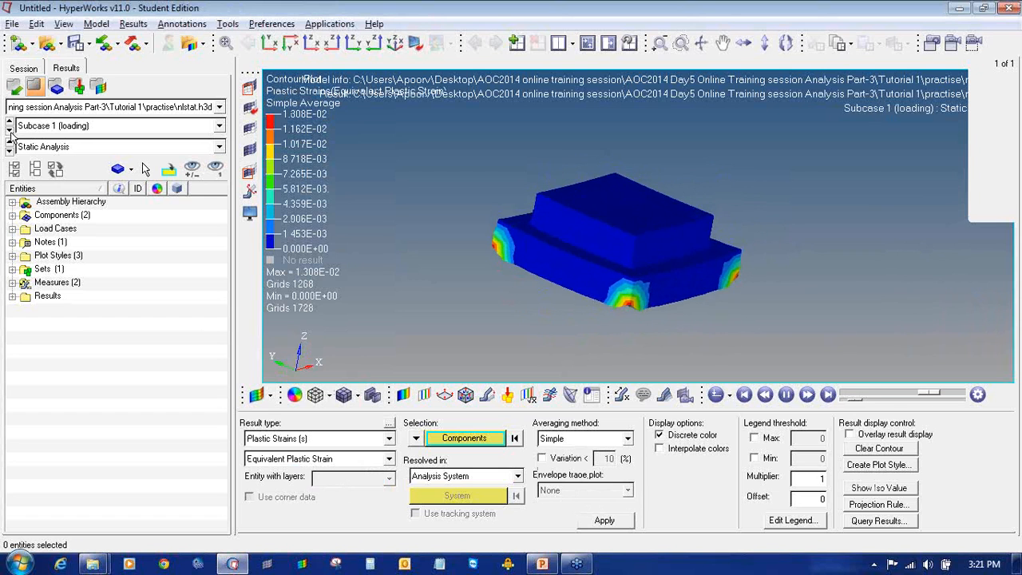
pyautogui.click(9, 130)
pyautogui.click(9, 122)
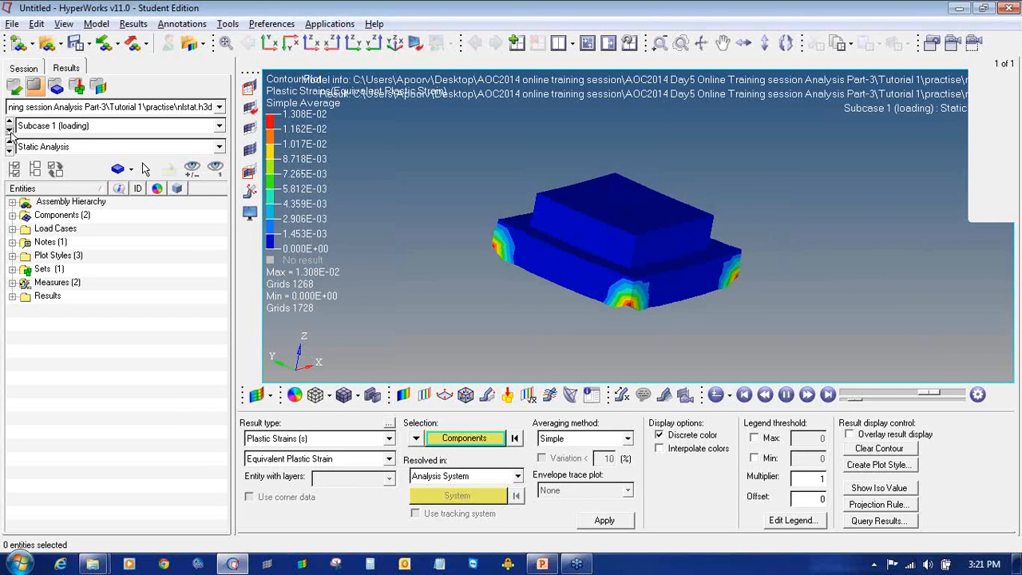
# Step: Contour the Plastic Stresses as Equivalent Stress (von Mises) and switch from the loading to the unloading subcase
pyautogui.click(302, 440)
pyautogui.click(300, 496)
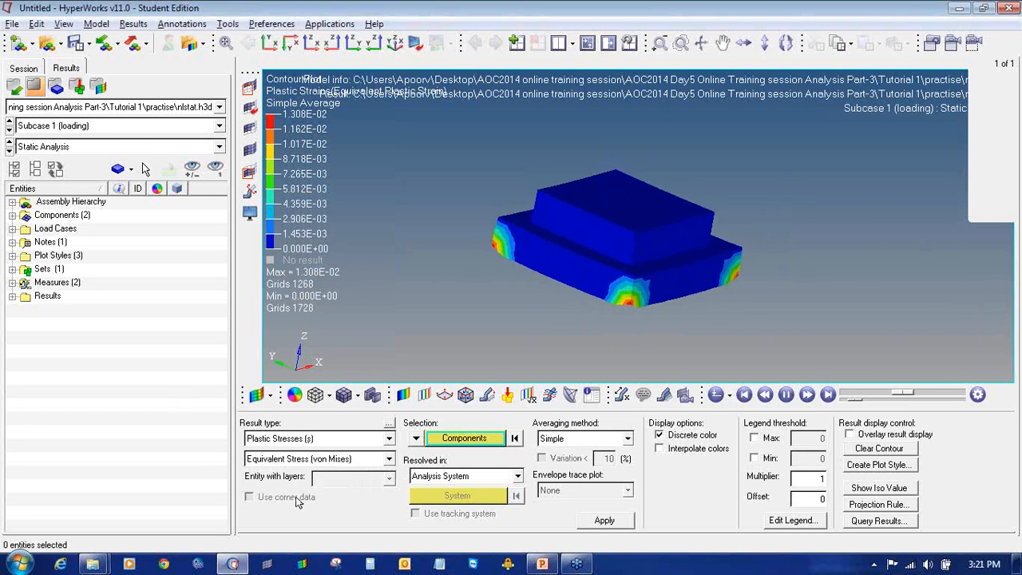
pyautogui.click(605, 520)
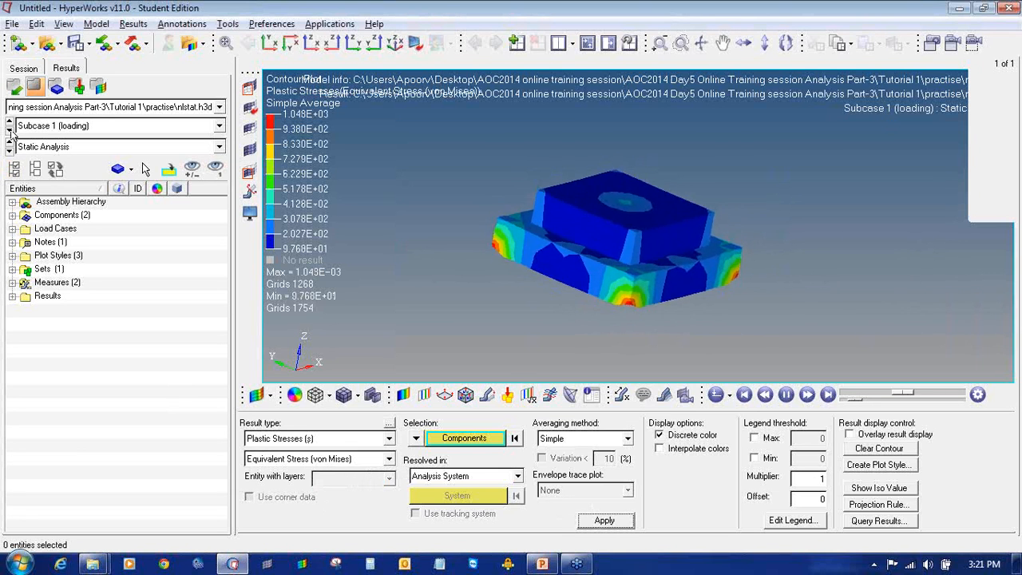
pyautogui.click(9, 130)
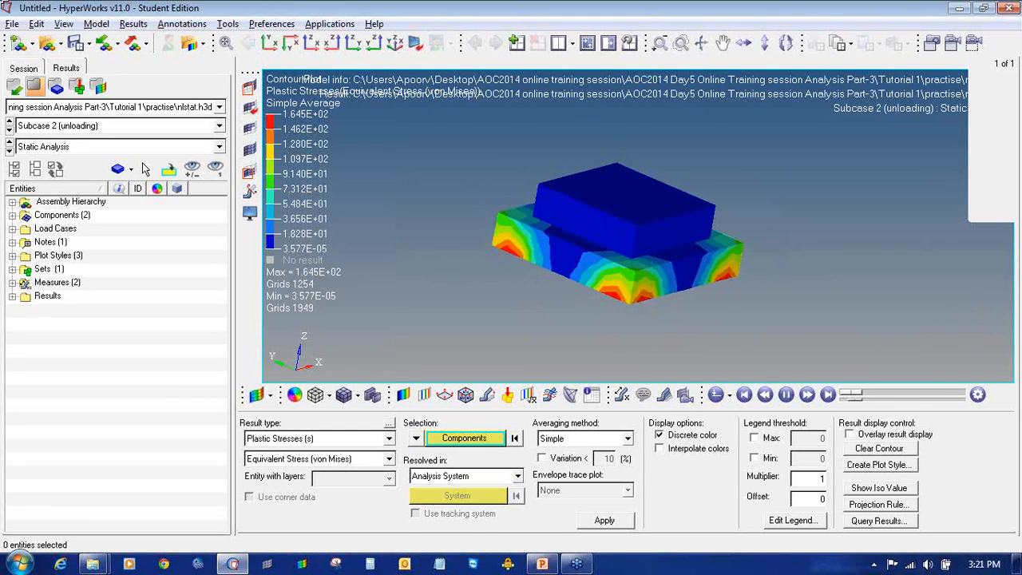
# Step: Clear the loaded results from the HyperView window and restore the two-window page layout
pyautogui.click(550, 335)
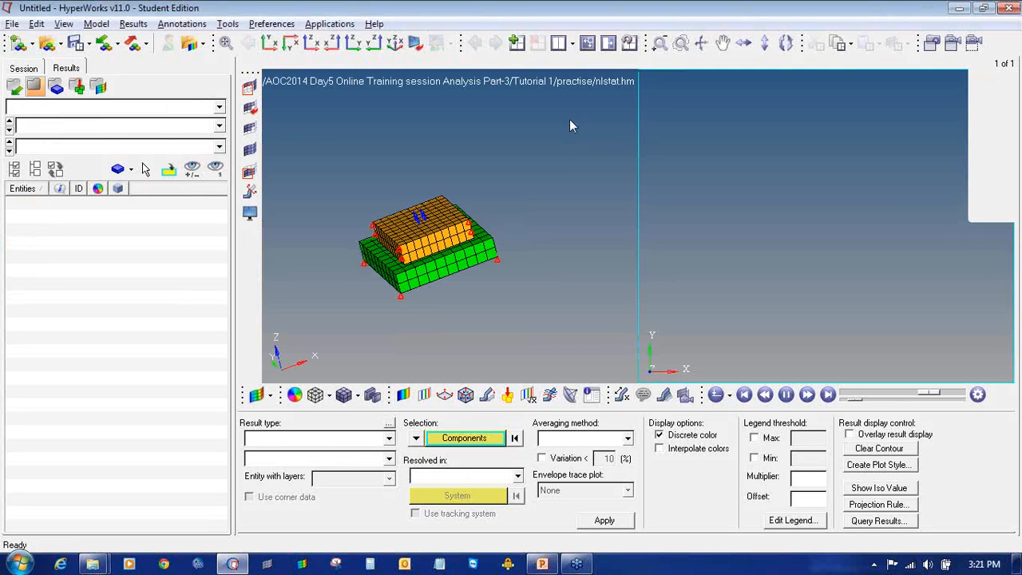
# Step: Activate the window with the stacked-block model and change the page to a single-window layout
pyautogui.click(570, 120)
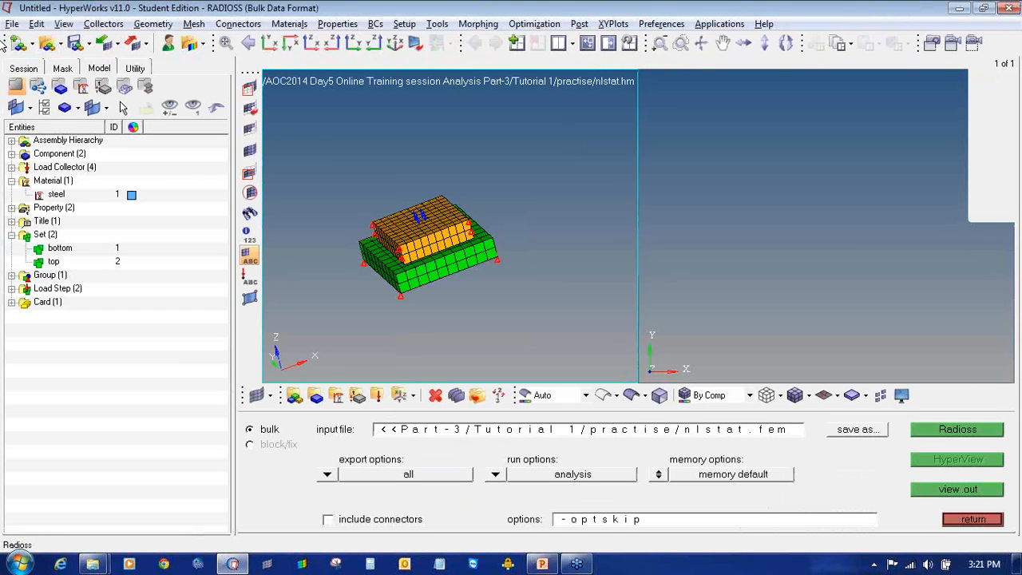
pyautogui.click(572, 42)
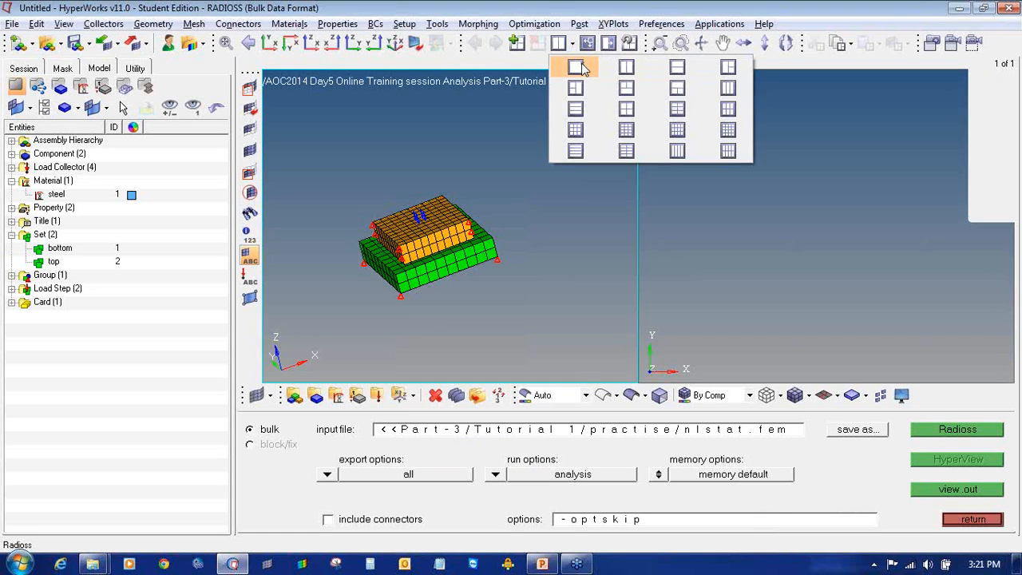
pyautogui.click(577, 68)
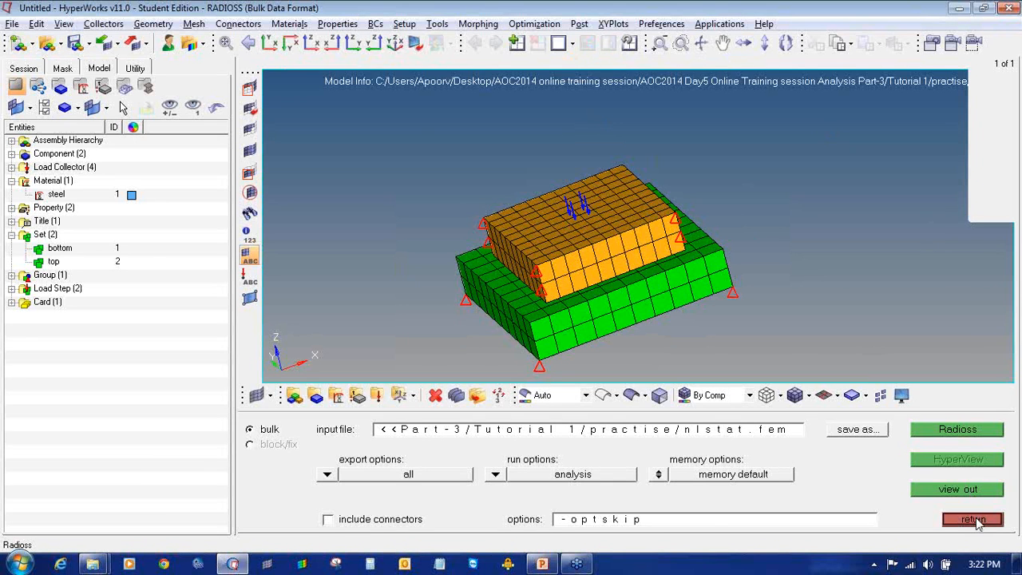
# Step: Switch to the PowerPoint presentation and show the introduction to RD-2110, Complex Eigenvalue Analysis of a Reduced Brake System
pyautogui.click(542, 564)
pyautogui.click(865, 544)
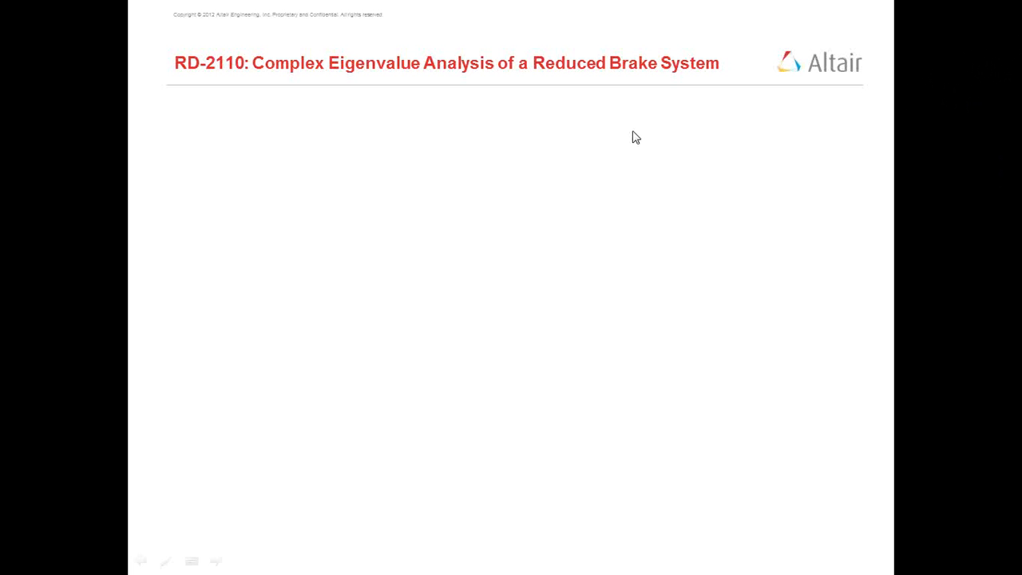
pyautogui.click(571, 212)
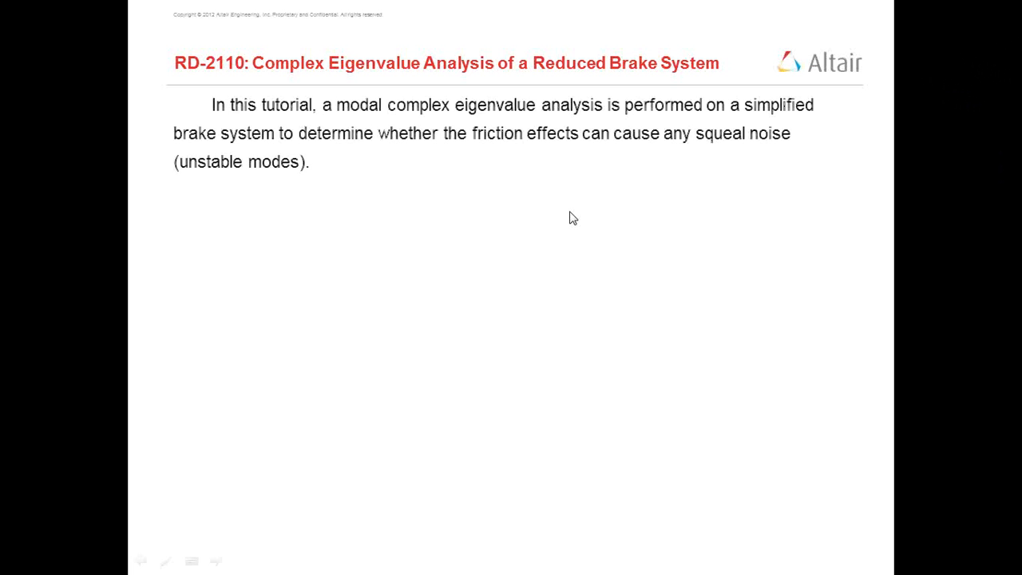
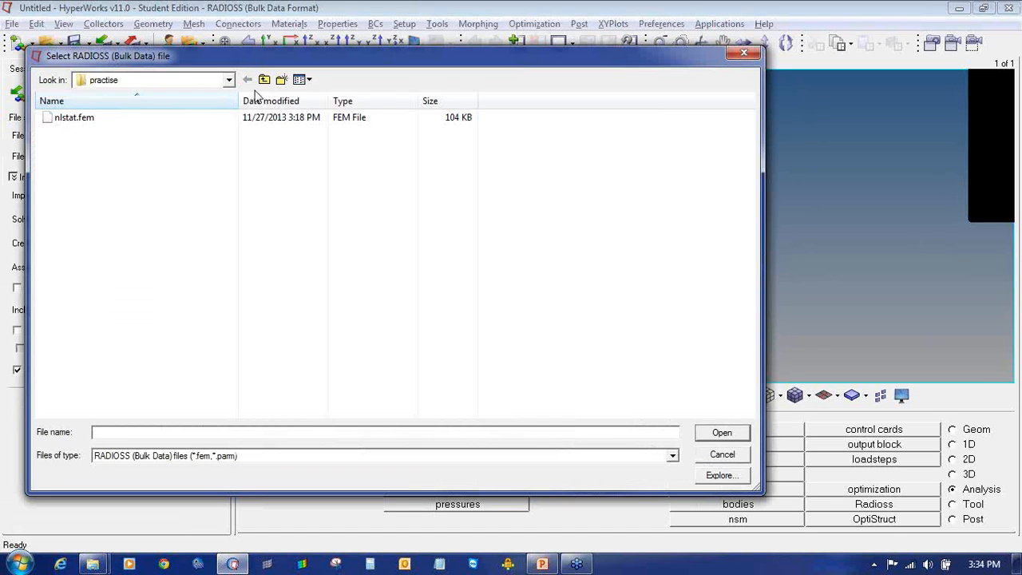
# Step: Import the RADIOSS bulk data file brake.fem from the Tutorial 2 folder of the Analysis Part-3 session
pyautogui.click(266, 80)
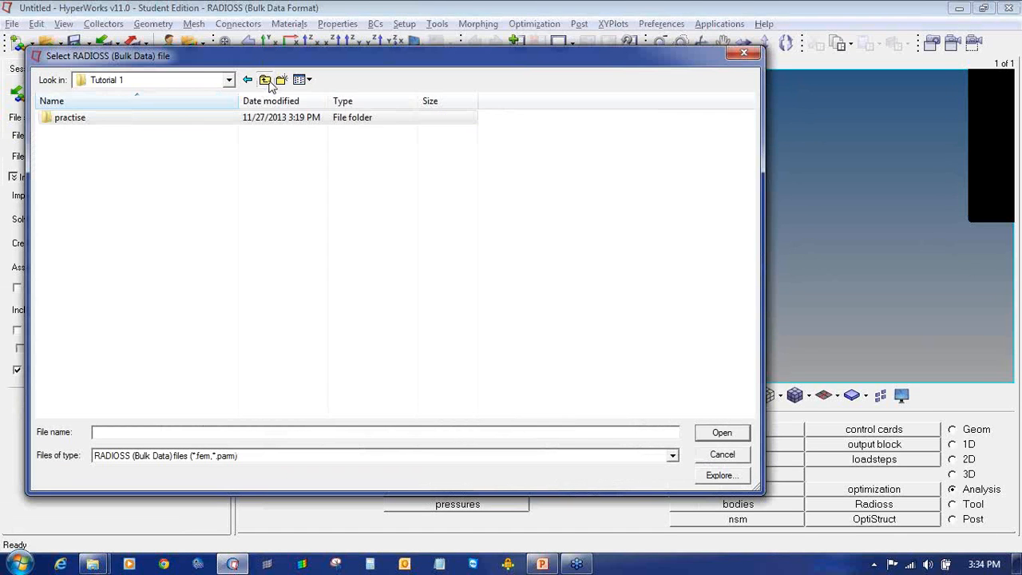
pyautogui.click(266, 79)
pyautogui.doubleClick(192, 136)
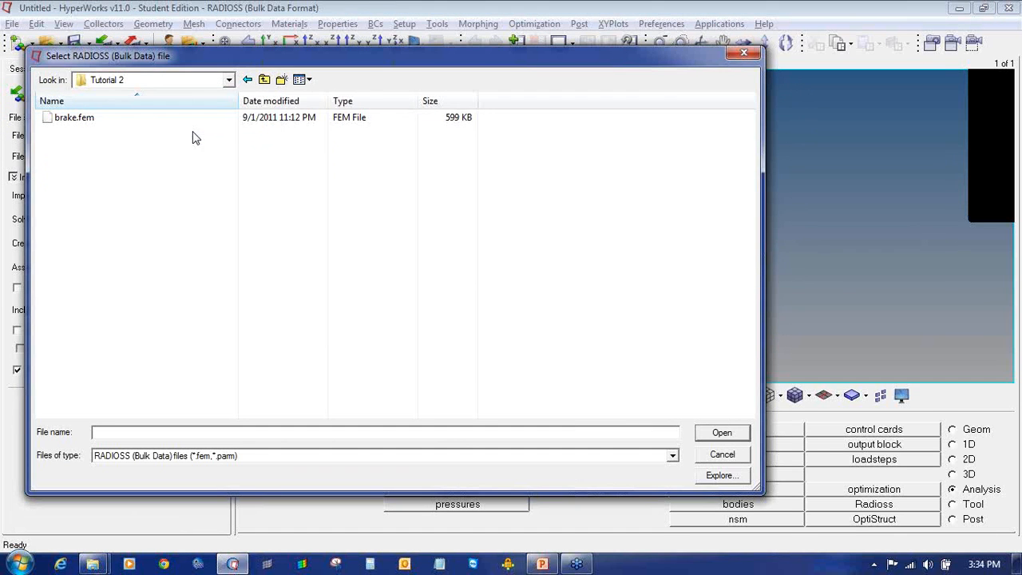
pyautogui.click(266, 79)
pyautogui.click(266, 79)
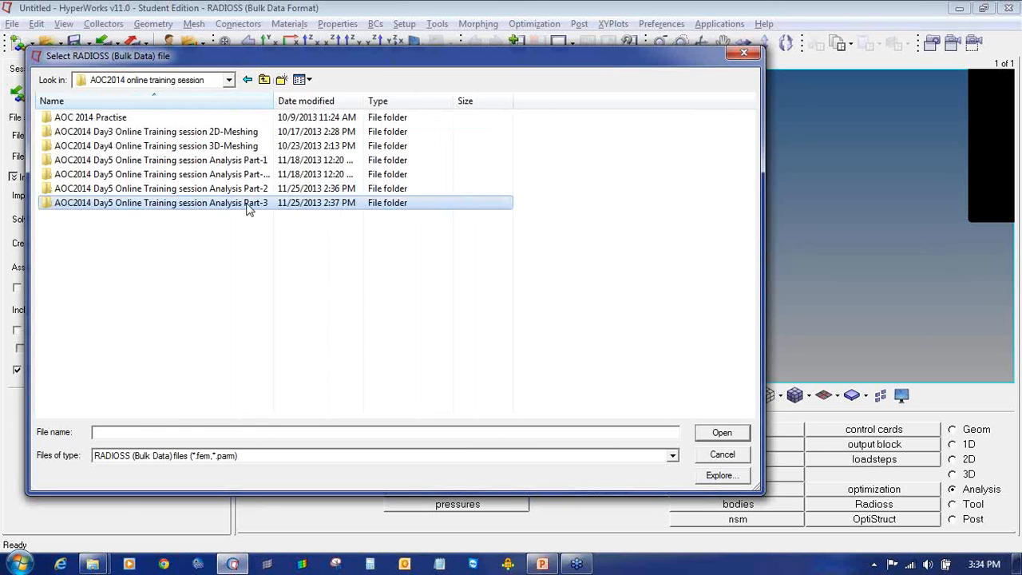
pyautogui.doubleClick(251, 203)
pyautogui.doubleClick(160, 133)
pyautogui.doubleClick(152, 119)
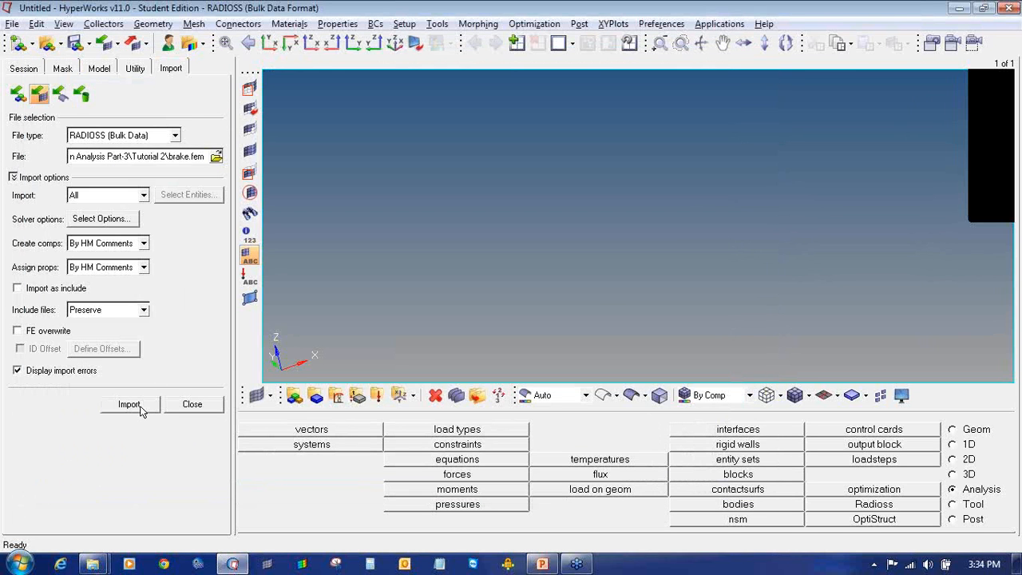
pyautogui.click(139, 405)
pyautogui.click(192, 404)
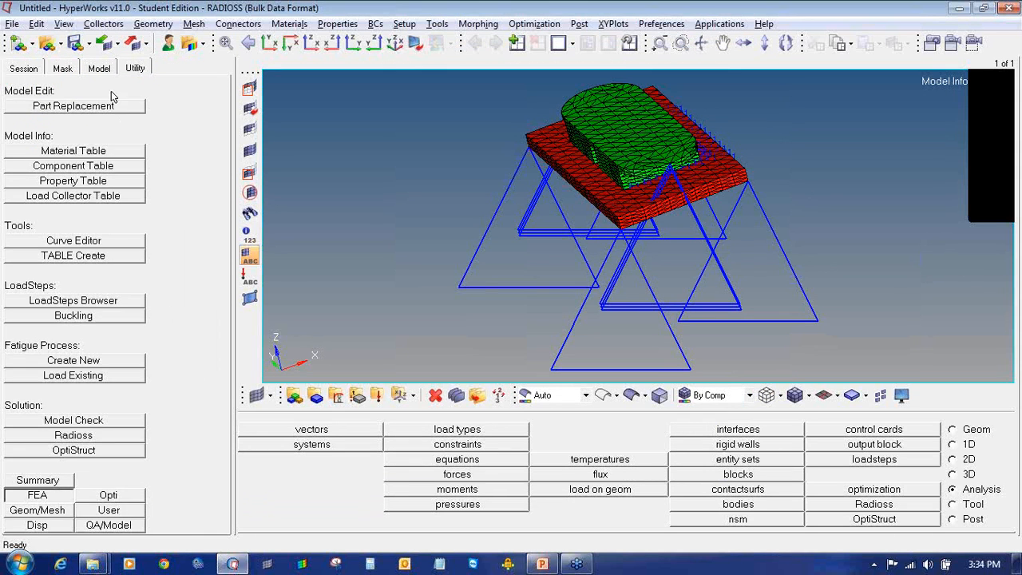
# Step: Set the constraint symbols' display size to 1 and inspect the constraint labels around the brake model
pyautogui.click(99, 68)
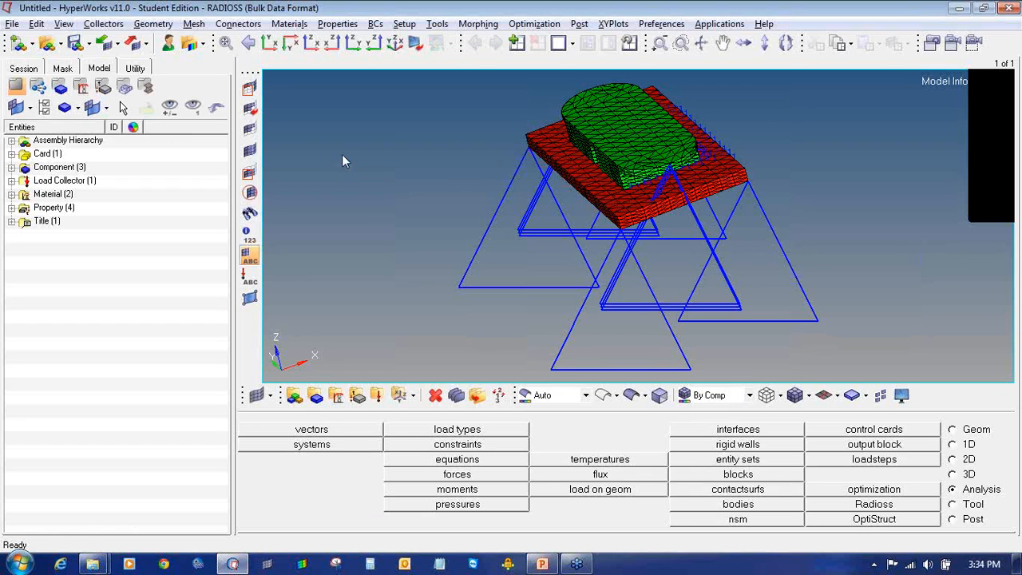
pyautogui.keyDown('ctrl'); pyautogui.moveTo(625, 246); pyautogui.dragTo(435, 154); pyautogui.keyUp('ctrl')
pyautogui.click(249, 275)
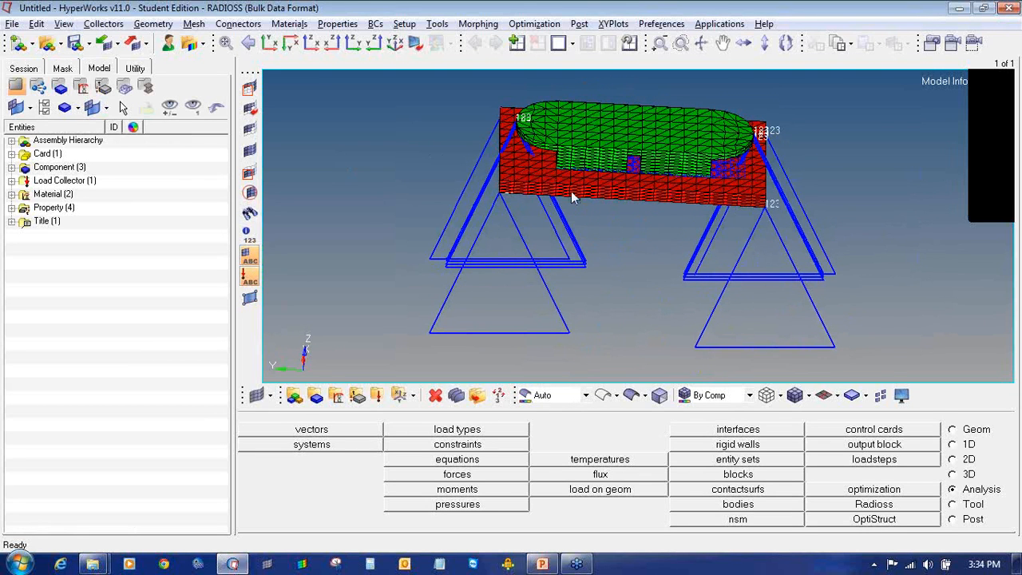
pyautogui.keyDown('ctrl'); pyautogui.moveTo(624, 251); pyautogui.dragTo(670, 231); pyautogui.keyUp('ctrl')
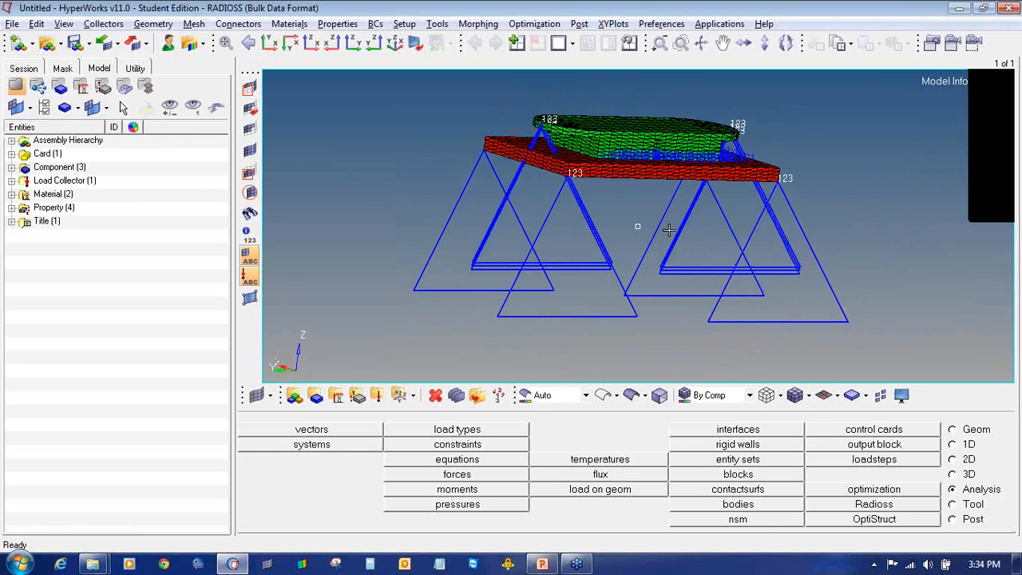
pyautogui.click(488, 447)
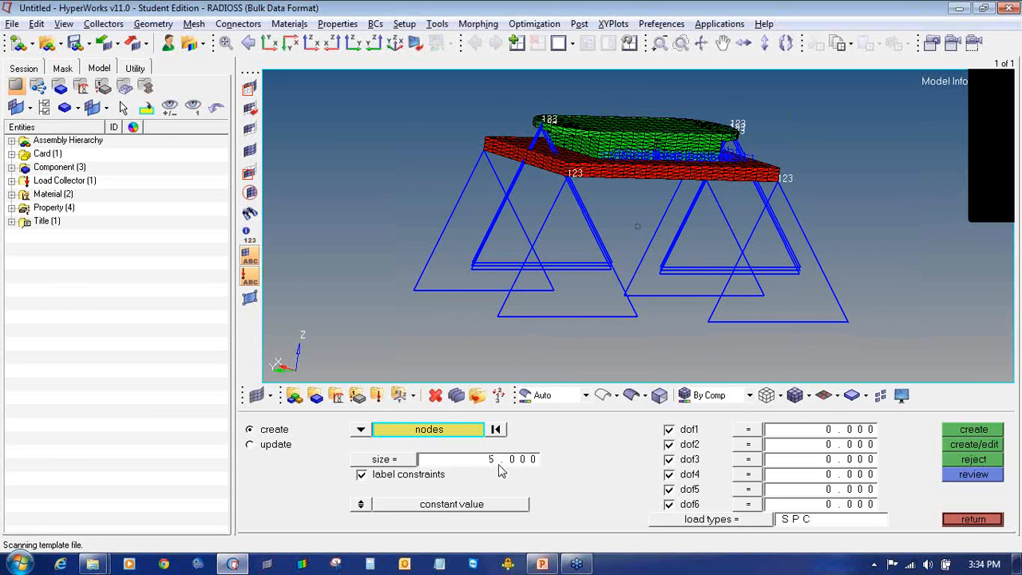
pyautogui.write('1')
pyautogui.press('Return')
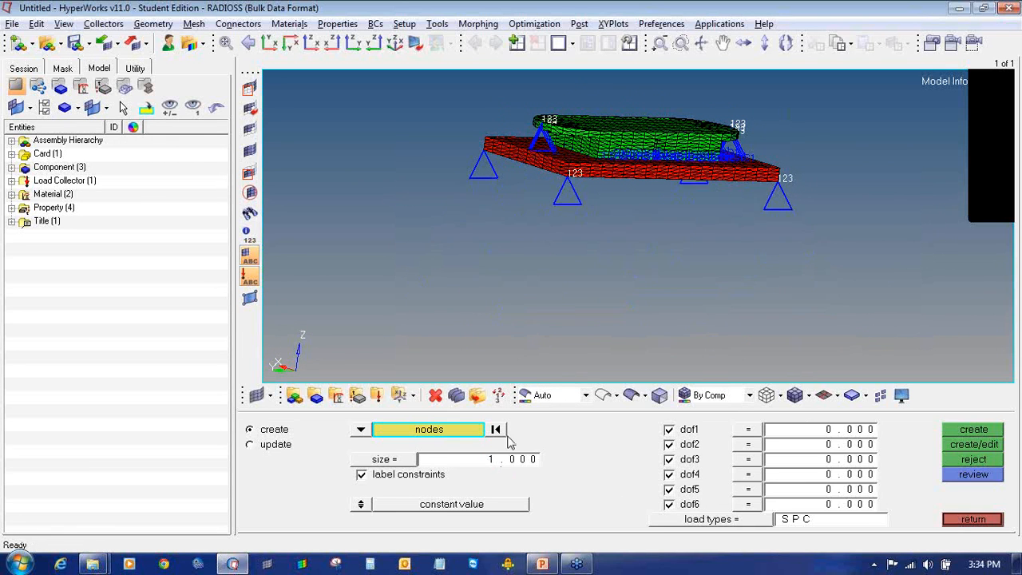
pyautogui.keyDown('ctrl'); pyautogui.moveTo(667, 186); pyautogui.dragTo(579, 266); pyautogui.keyUp('ctrl')
pyautogui.scroll(4, 568, 279)
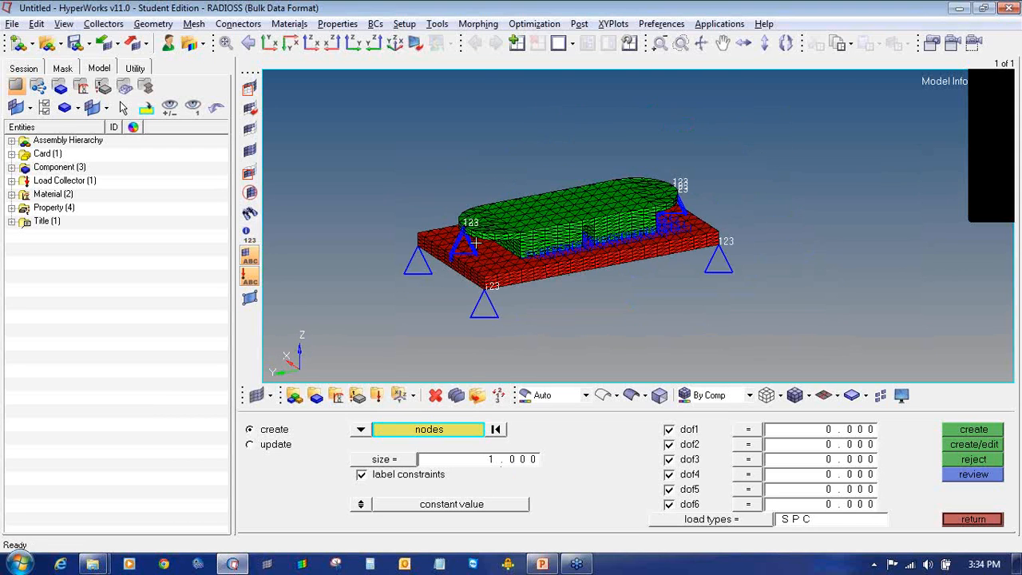
pyautogui.scroll(-3, 551, 295)
pyautogui.scroll(1, 557, 303)
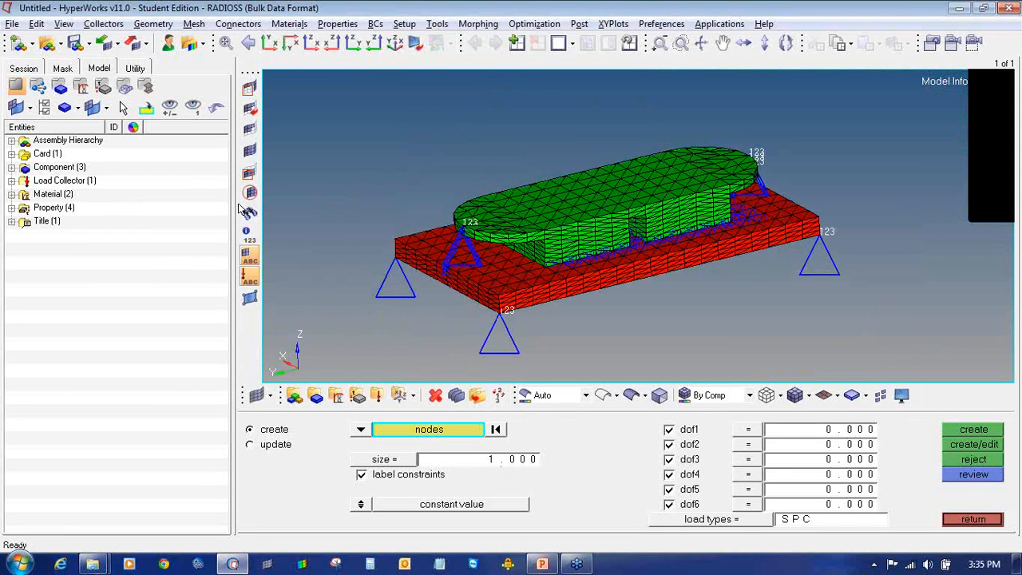
pyautogui.click(249, 275)
# Step: Mask the elements at one end of the brake model and examine the exposed cross-section
pyautogui.click(248, 95)
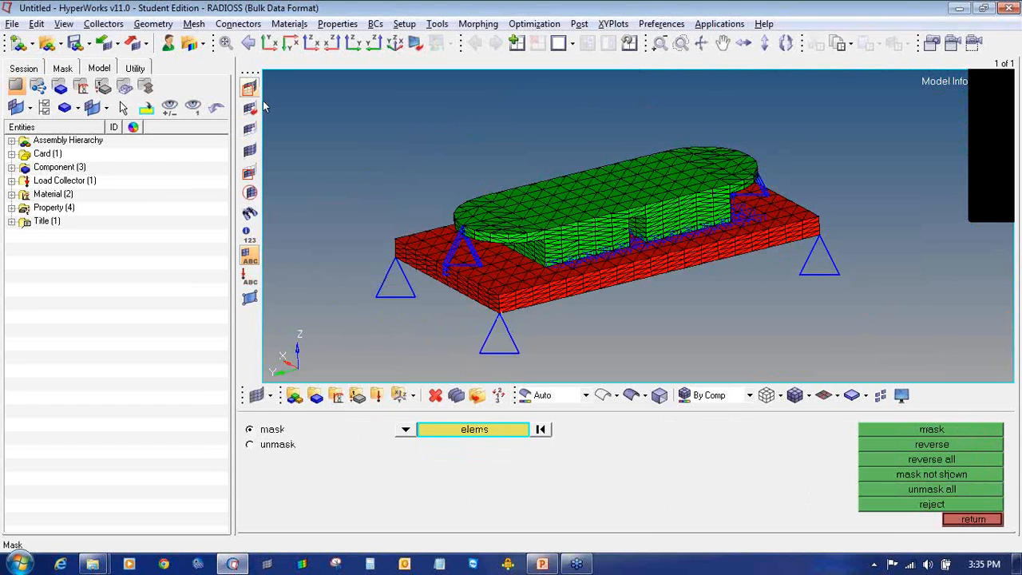
pyautogui.keyDown('shift'); pyautogui.moveTo(329, 137); pyautogui.dragTo(582, 336); pyautogui.keyUp('shift')
pyautogui.middleClick(582, 336)
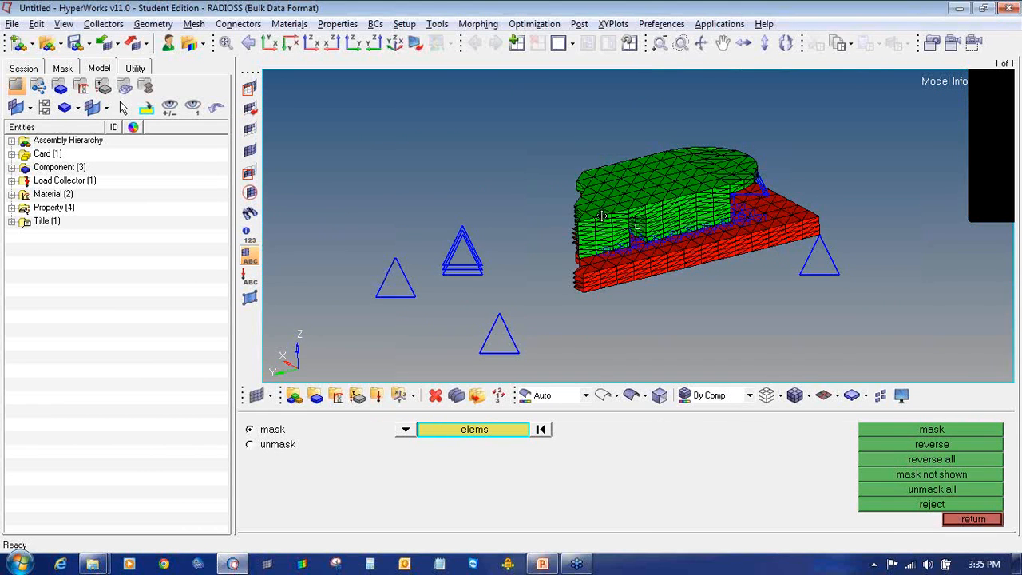
pyautogui.keyDown('ctrl'); pyautogui.moveTo(617, 216); pyautogui.dragTo(595, 196); pyautogui.keyUp('ctrl')
pyautogui.scroll(4, 592, 194)
pyautogui.scroll(-3, 551, 314)
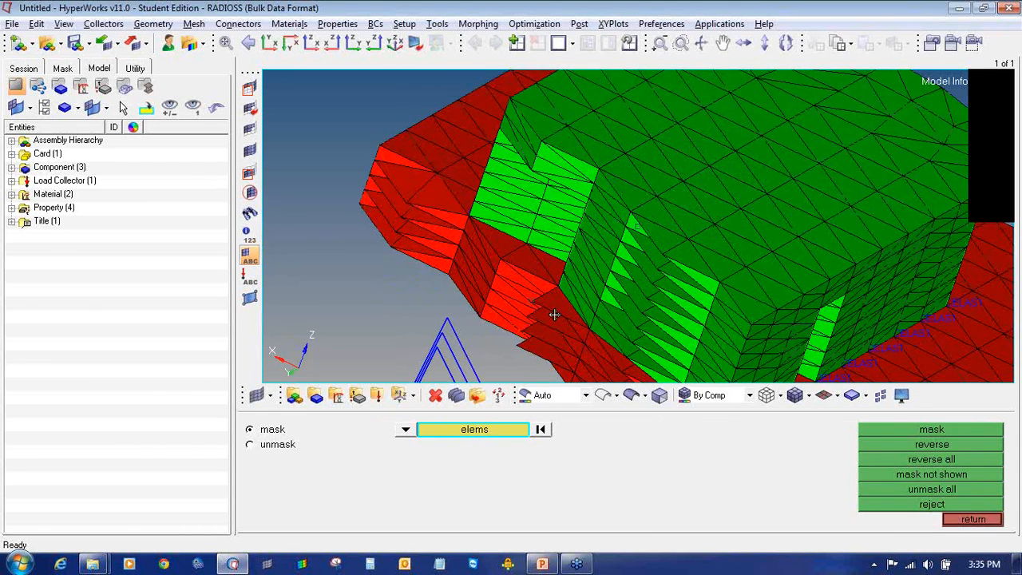
pyautogui.keyDown('ctrl'); pyautogui.moveTo(551, 315); pyautogui.dragTo(551, 284); pyautogui.keyUp('ctrl')
pyautogui.scroll(-4, 551, 283)
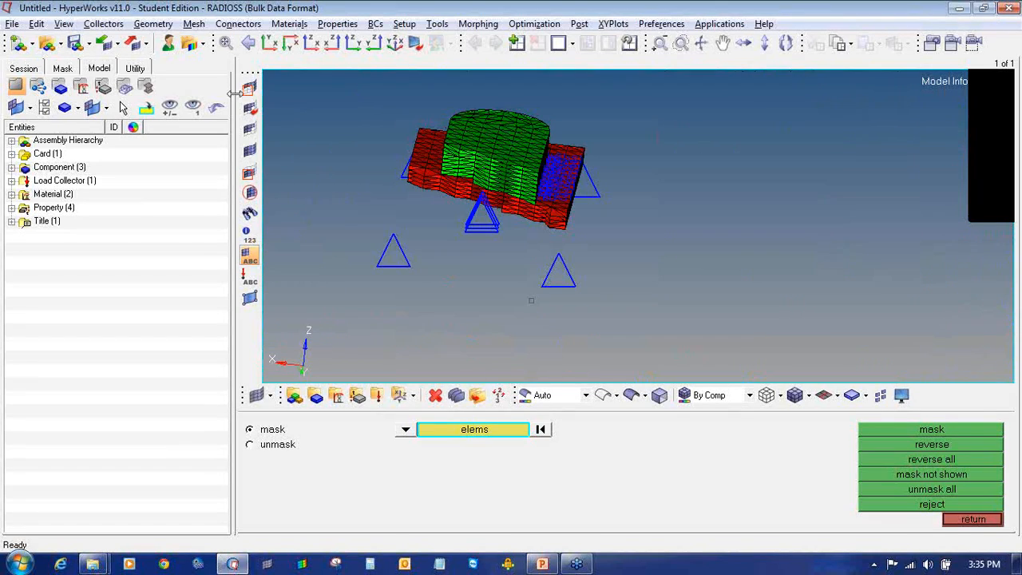
# Step: Unmask all elements of the brake model and leave the masking and constraints commands
pyautogui.click(253, 159)
pyautogui.keyDown('ctrl'); pyautogui.moveTo(449, 266); pyautogui.dragTo(472, 237); pyautogui.keyUp('ctrl')
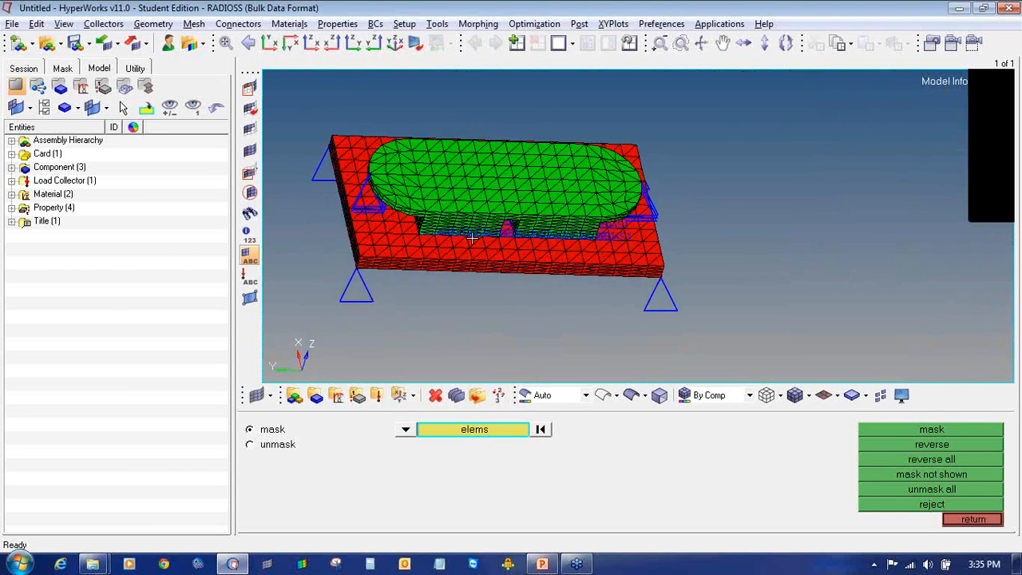
pyautogui.keyDown('ctrl'); pyautogui.moveTo(472, 237); pyautogui.dragTo(584, 245, button='right'); pyautogui.keyUp('ctrl')
pyautogui.click(968, 519)
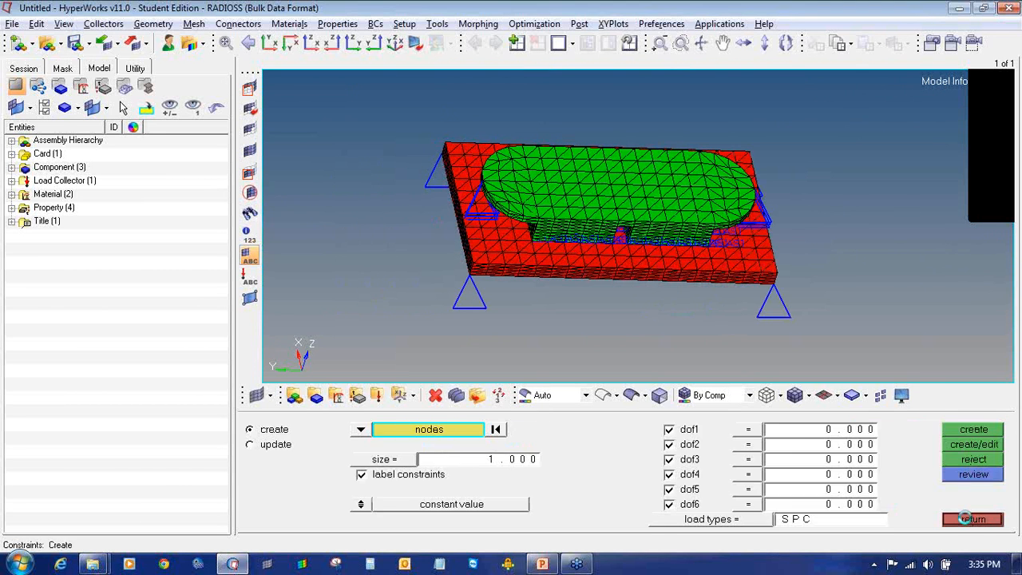
pyautogui.keyDown('ctrl'); pyautogui.moveTo(432, 281); pyautogui.dragTo(490, 305); pyautogui.keyUp('ctrl')
pyautogui.keyDown('ctrl'); pyautogui.moveTo(627, 291); pyautogui.dragTo(589, 271); pyautogui.keyUp('ctrl')
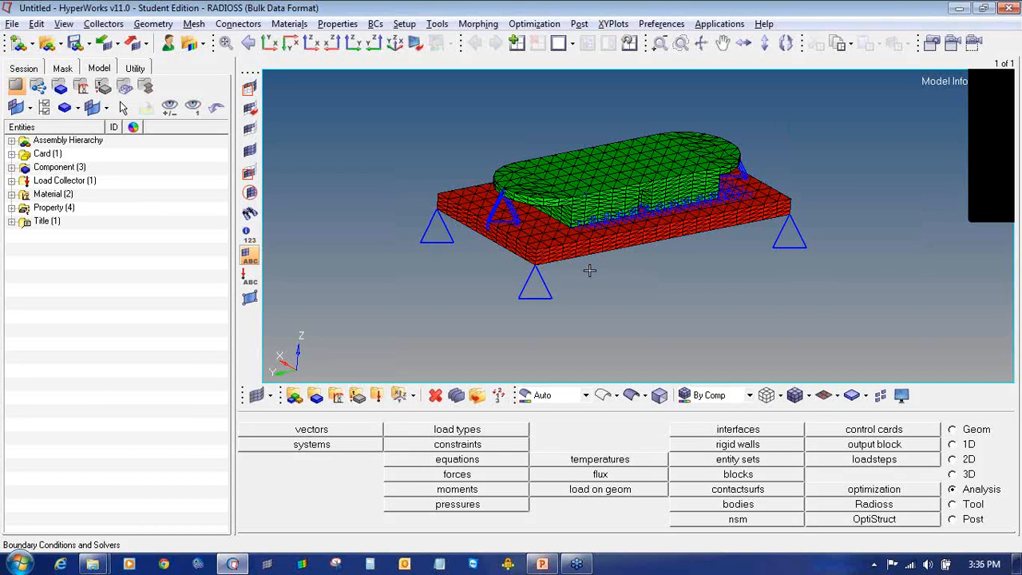
# Step: Name a new load collector eigrl and assign it the EIGRL card image
pyautogui.click(379, 397)
pyautogui.click(557, 431)
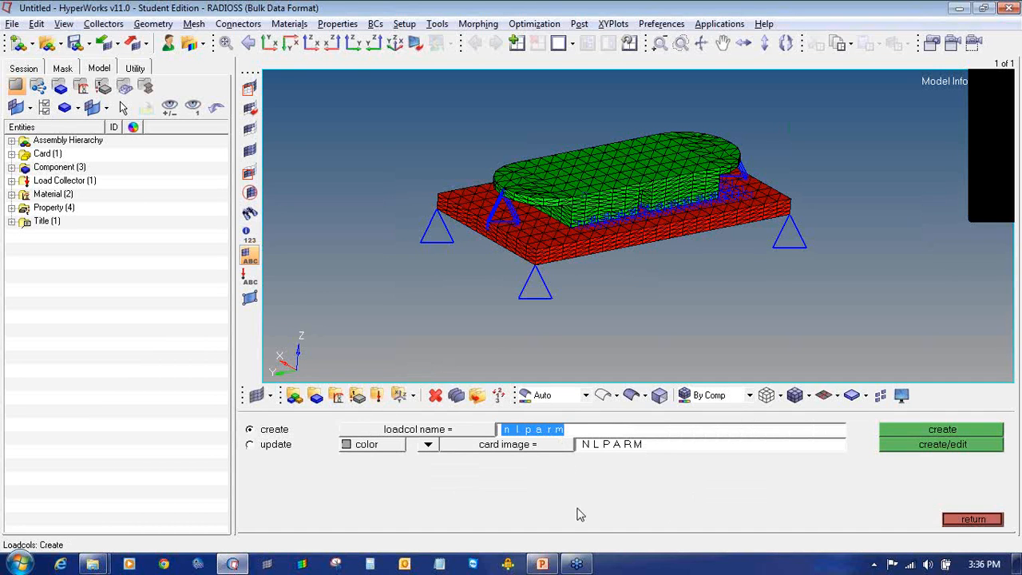
pyautogui.write('eirgl')
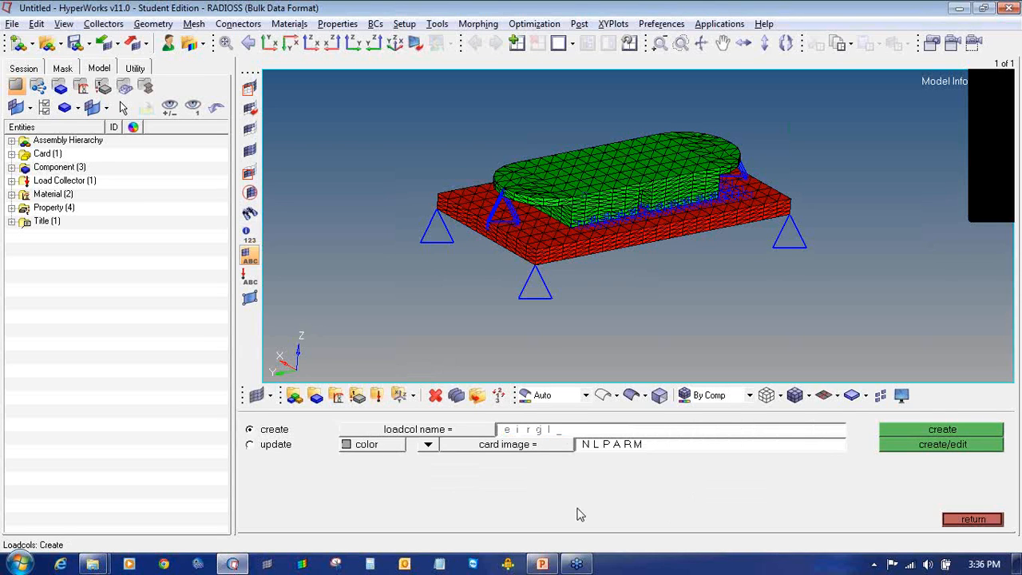
pyautogui.press('BackSpace')
pyautogui.press('BackSpace')
pyautogui.press('BackSpace')
pyautogui.write('gr')
pyautogui.click(530, 444)
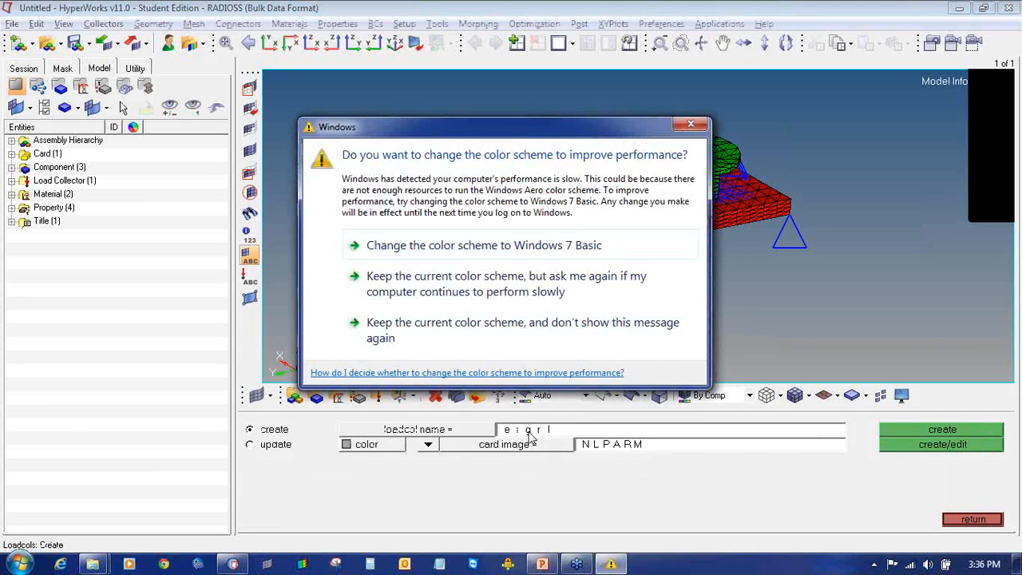
pyautogui.click(700, 126)
pyautogui.click(553, 450)
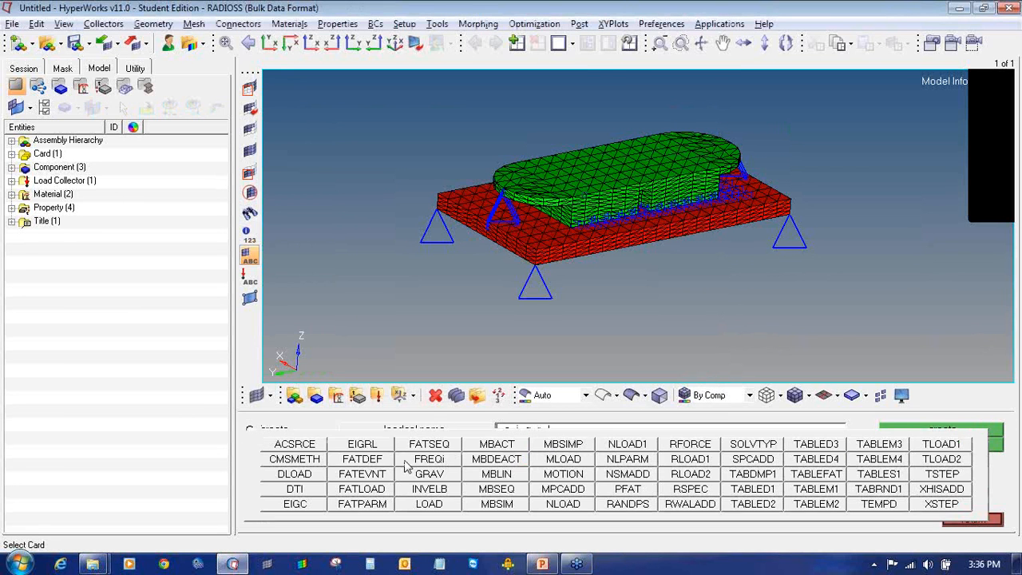
pyautogui.click(382, 447)
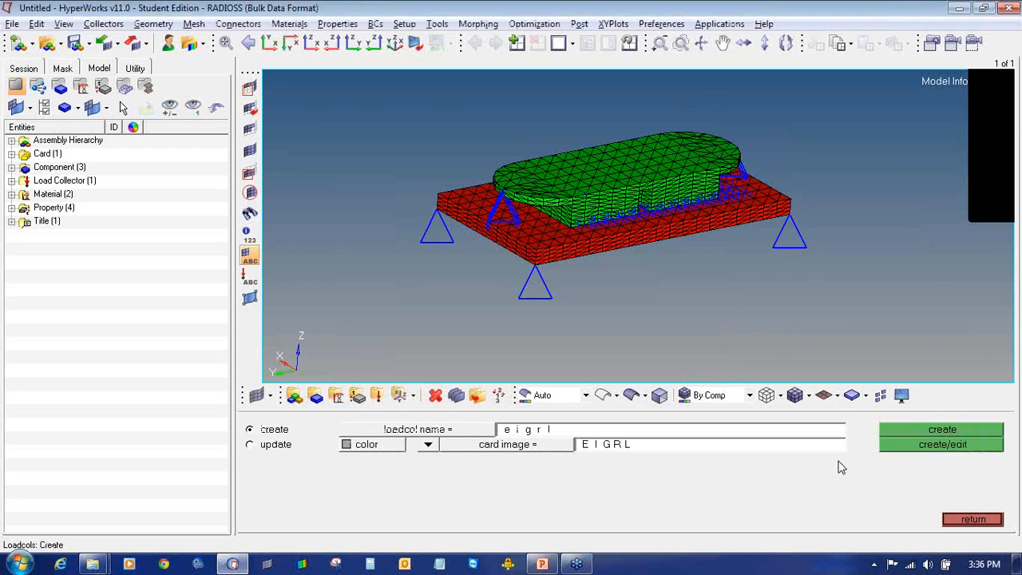
# Step: Create the eigrl load collector and set ND to 20 in its card
pyautogui.click(905, 452)
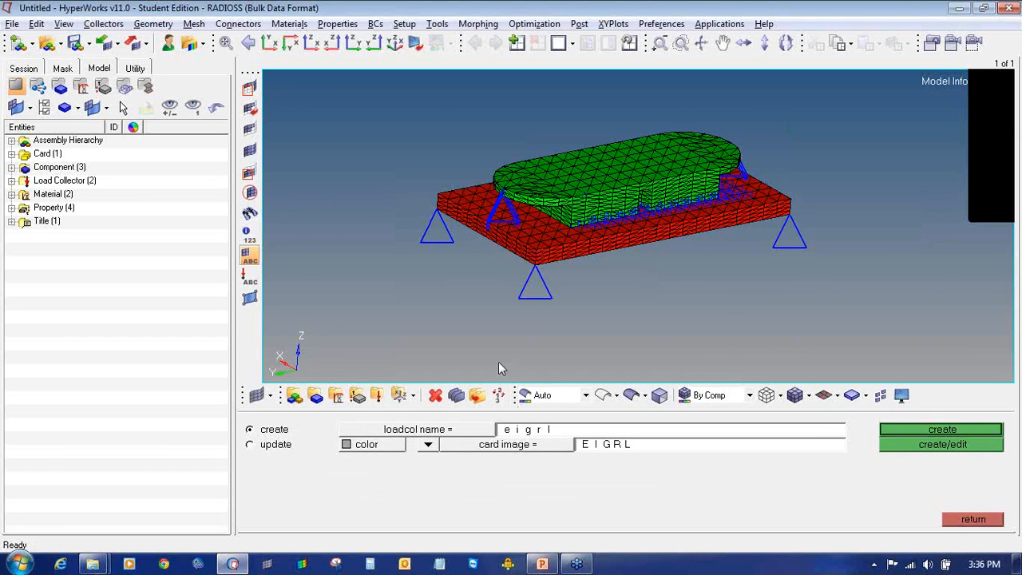
pyautogui.click(593, 332)
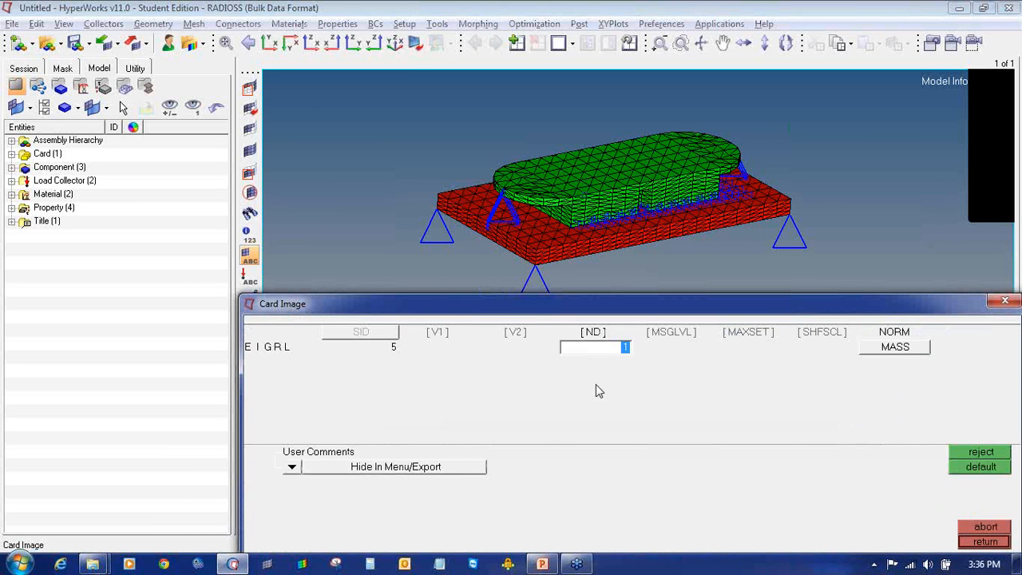
pyautogui.write('20')
pyautogui.click(987, 542)
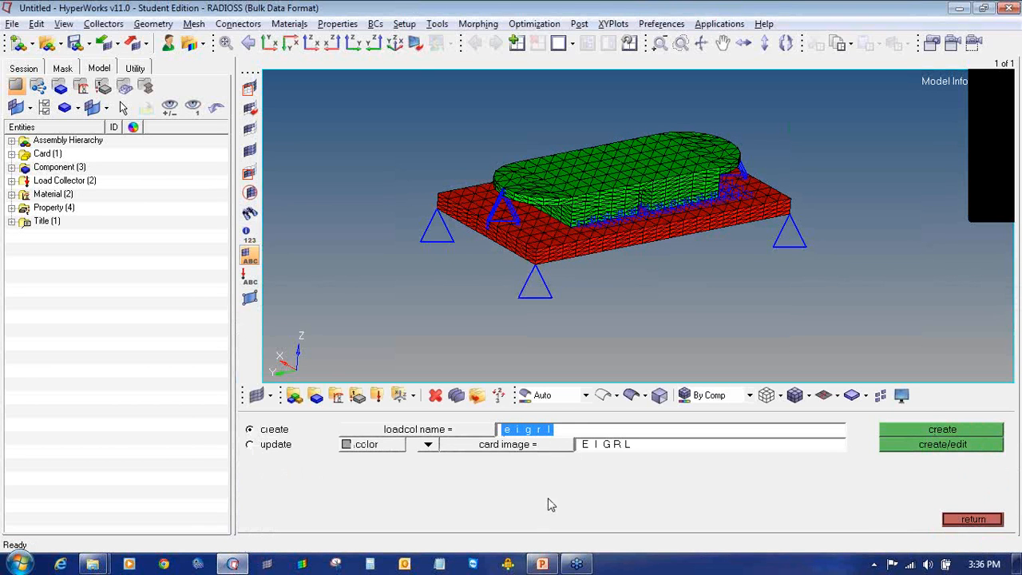
# Step: Create a load collector named eigc with the EIGC card image and open its card for editing
pyautogui.write('ei')
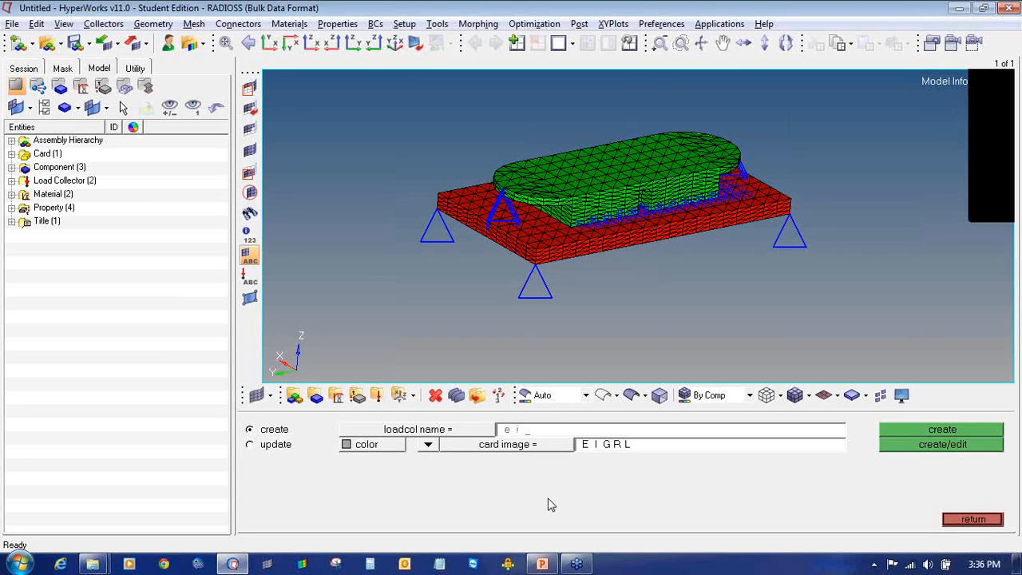
pyautogui.write('gc')
pyautogui.click(527, 445)
pyautogui.click(297, 504)
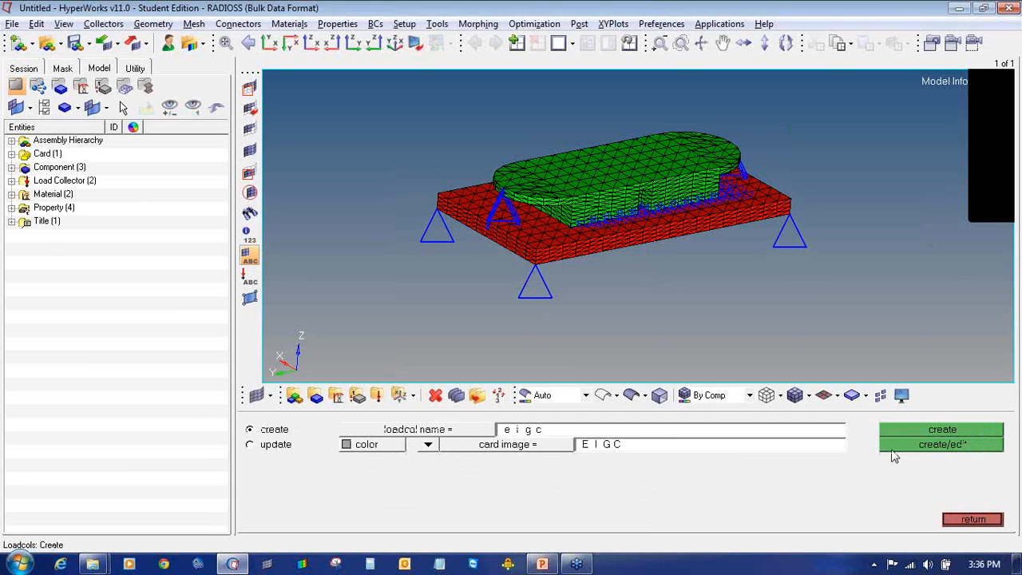
pyautogui.click(893, 450)
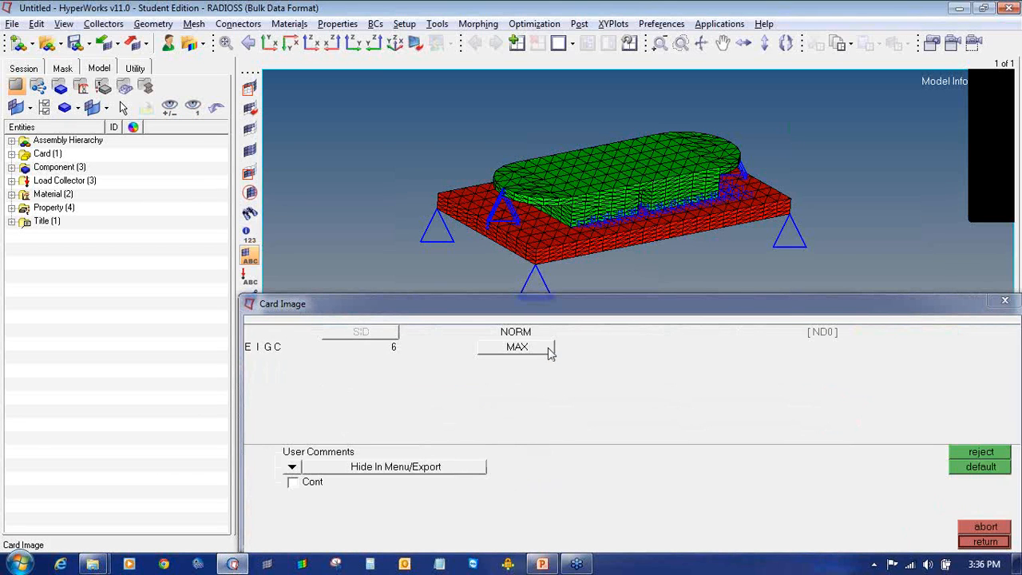
# Step: Set ND0 to 12 in the EIGC card, keeping NORM at MAX, and leave load collector creation
pyautogui.click(485, 351)
pyautogui.click(489, 348)
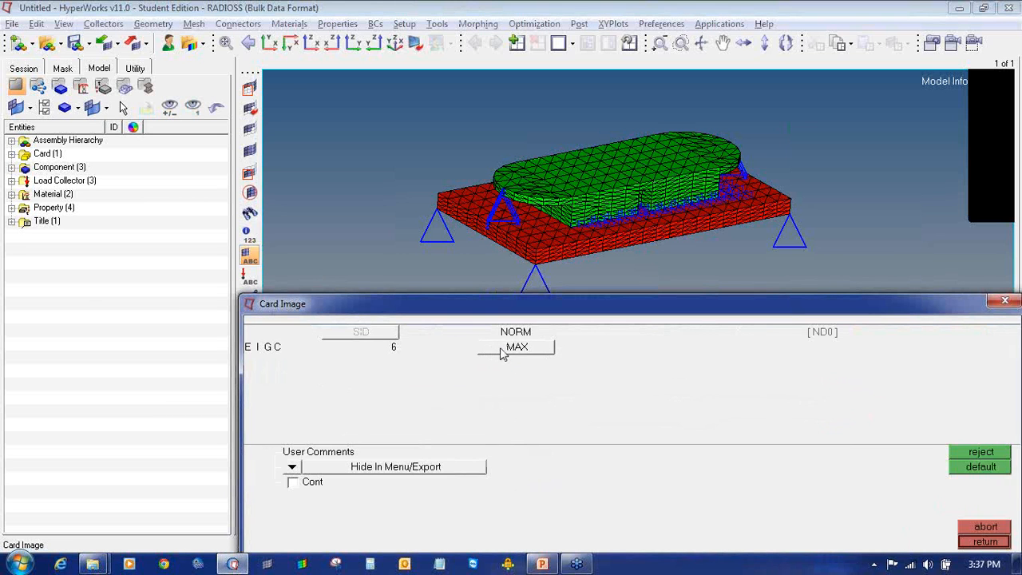
pyautogui.click(831, 333)
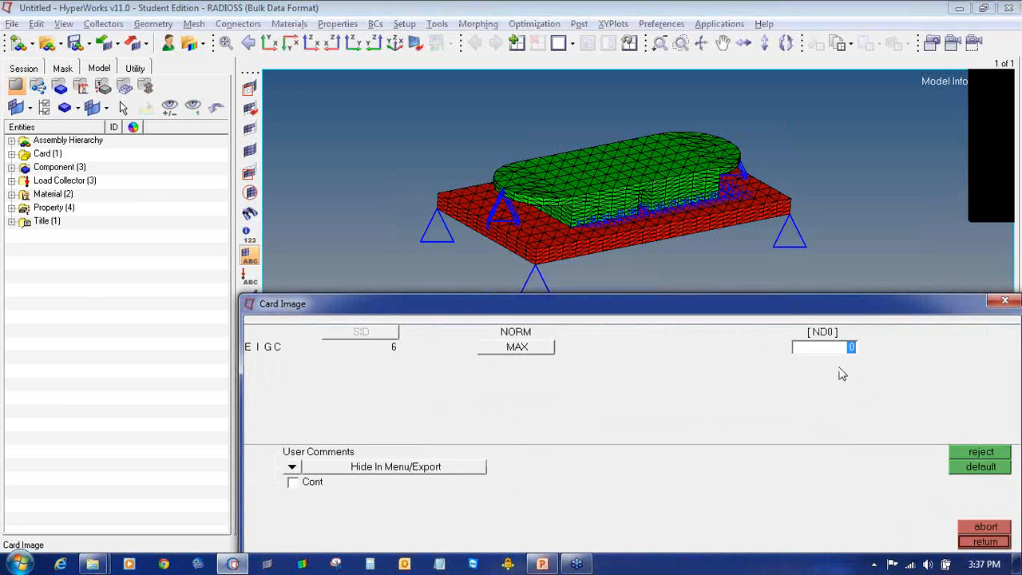
pyautogui.write('12')
pyautogui.click(982, 542)
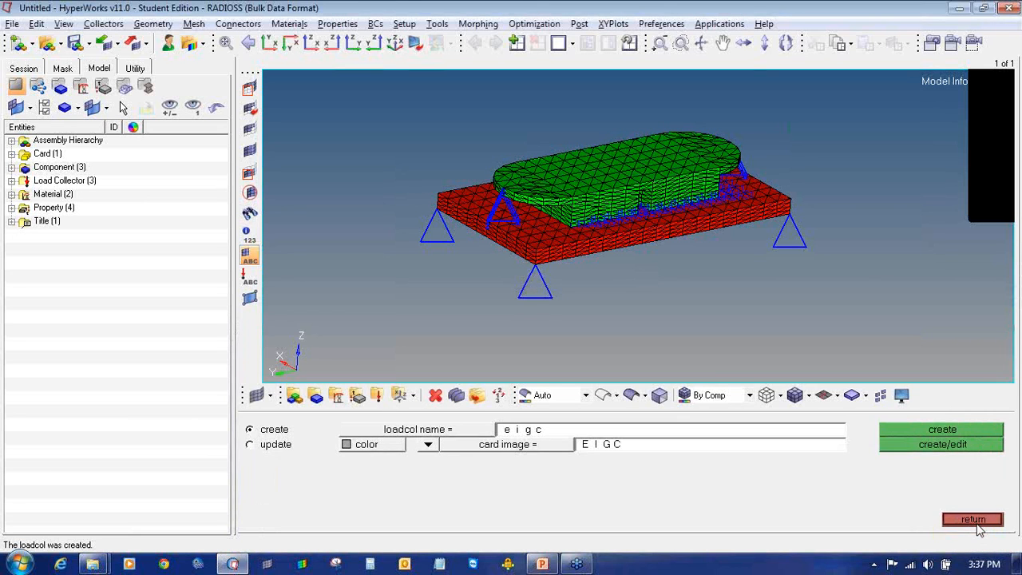
pyautogui.click(978, 524)
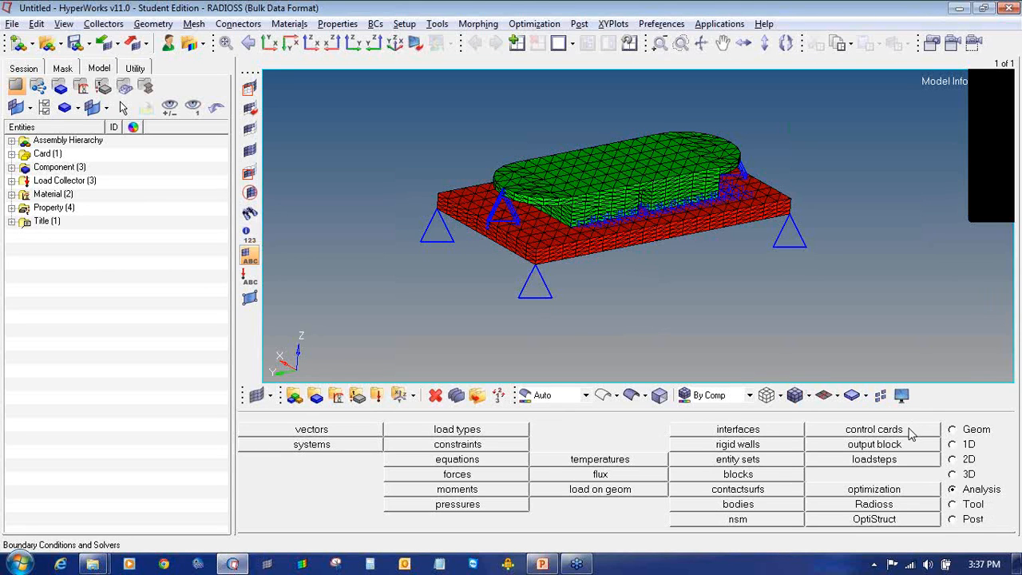
pyautogui.click(1009, 174)
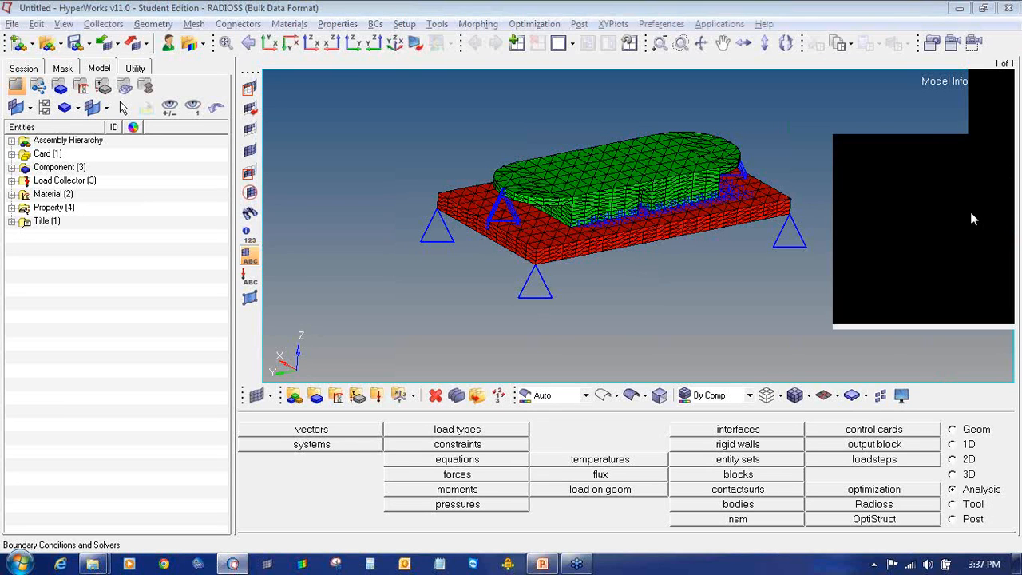
pyautogui.click(973, 219)
pyautogui.moveTo(951, 488); pyautogui.dragTo(980, 488)
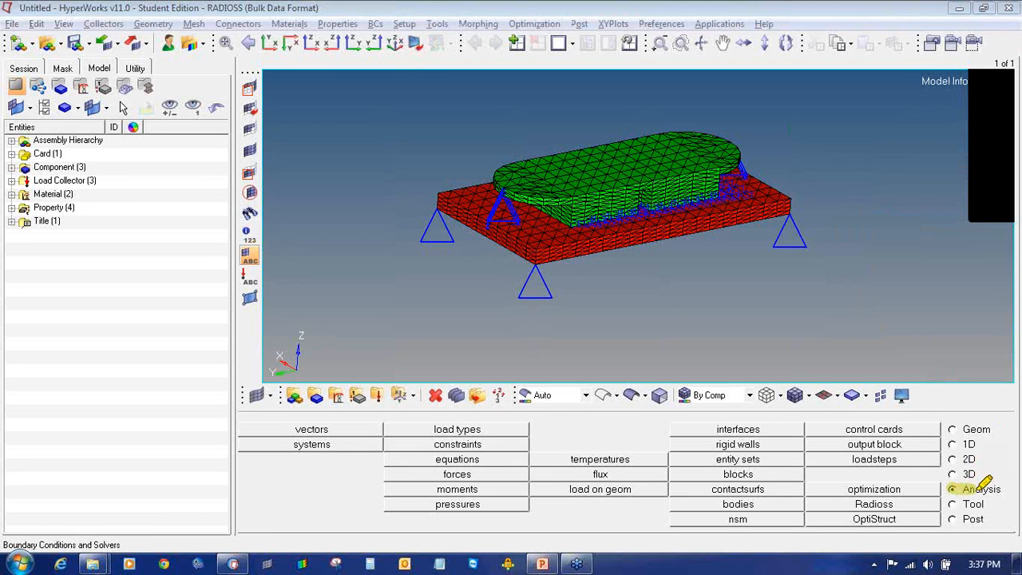
pyautogui.moveTo(845, 430); pyautogui.dragTo(895, 429)
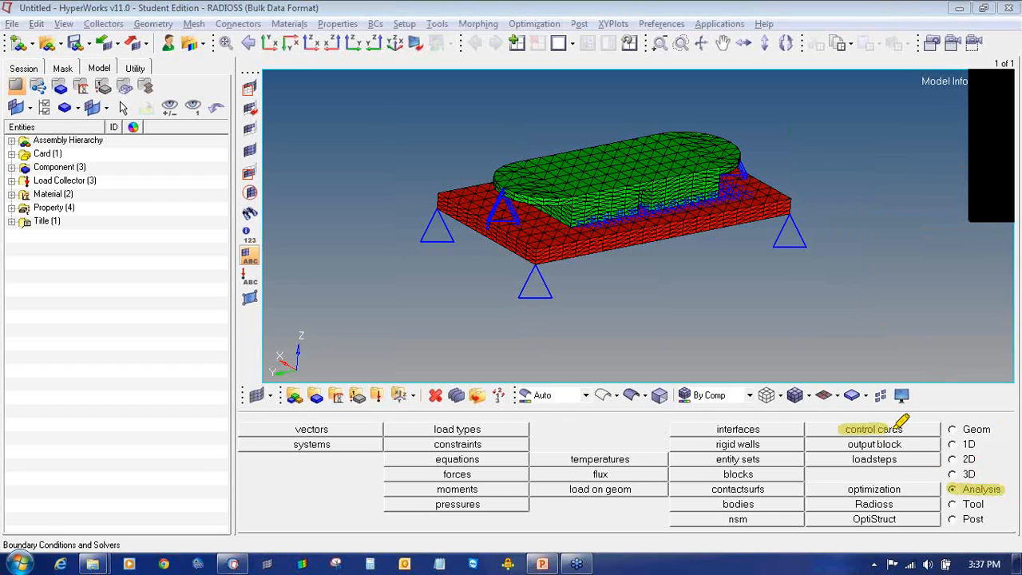
pyautogui.click(1015, 181)
pyautogui.click(998, 187)
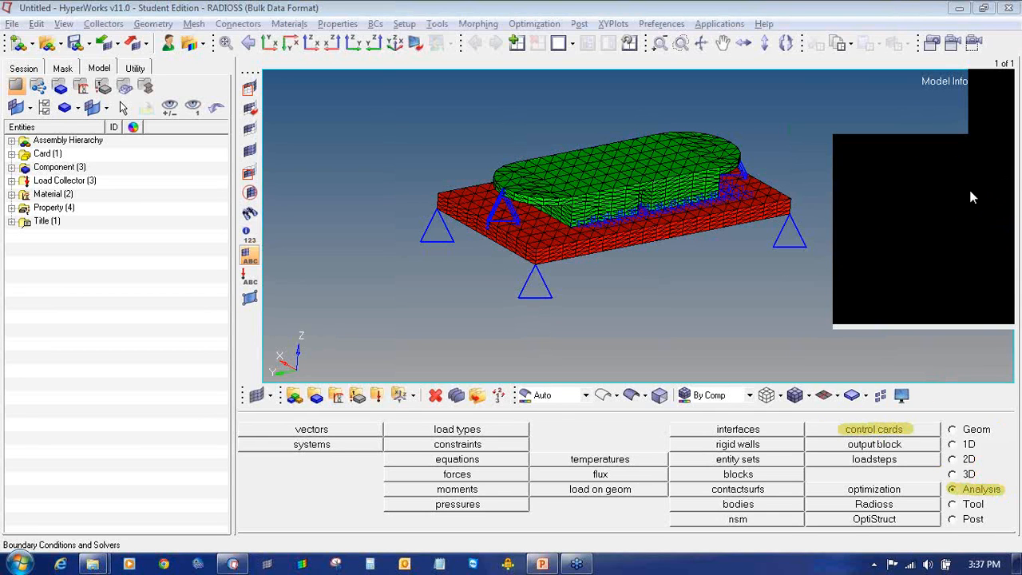
pyautogui.click(972, 192)
# Step: Add an INCLUDE_BULK control card that includes the file DMIG.pch in the bulk data section
pyautogui.click(898, 428)
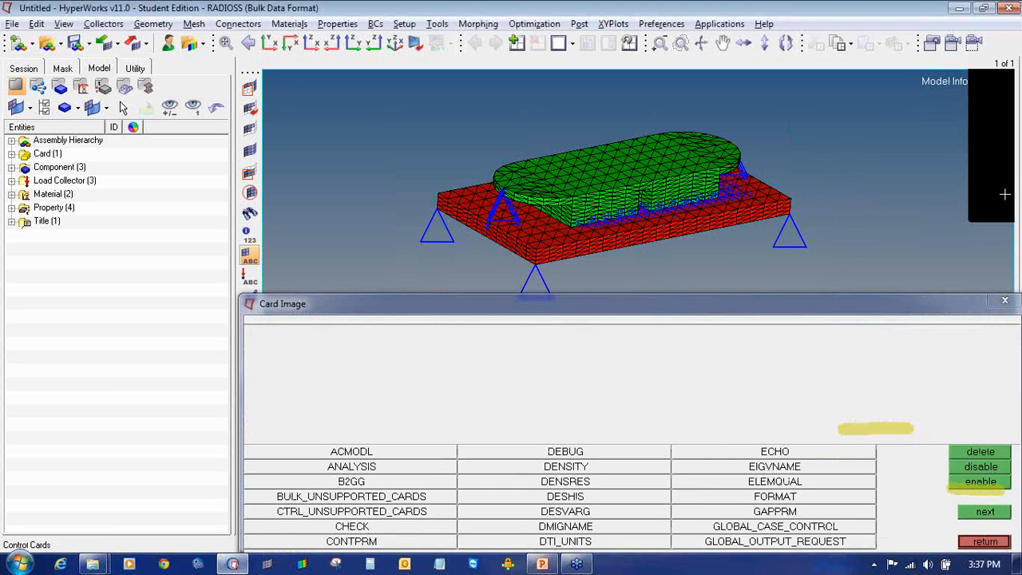
pyautogui.click(1011, 176)
pyautogui.click(953, 271)
pyautogui.click(955, 271)
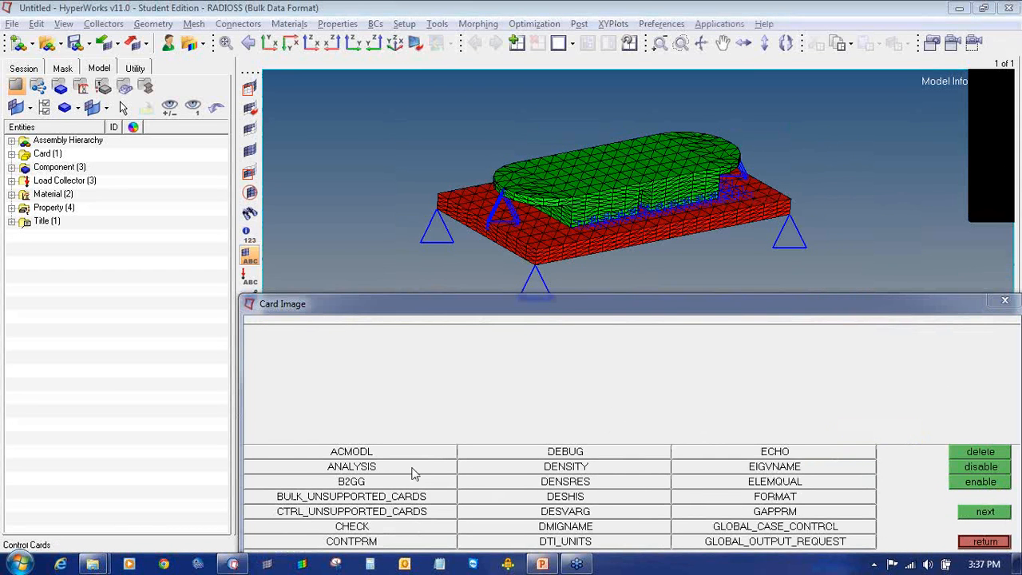
pyautogui.click(967, 515)
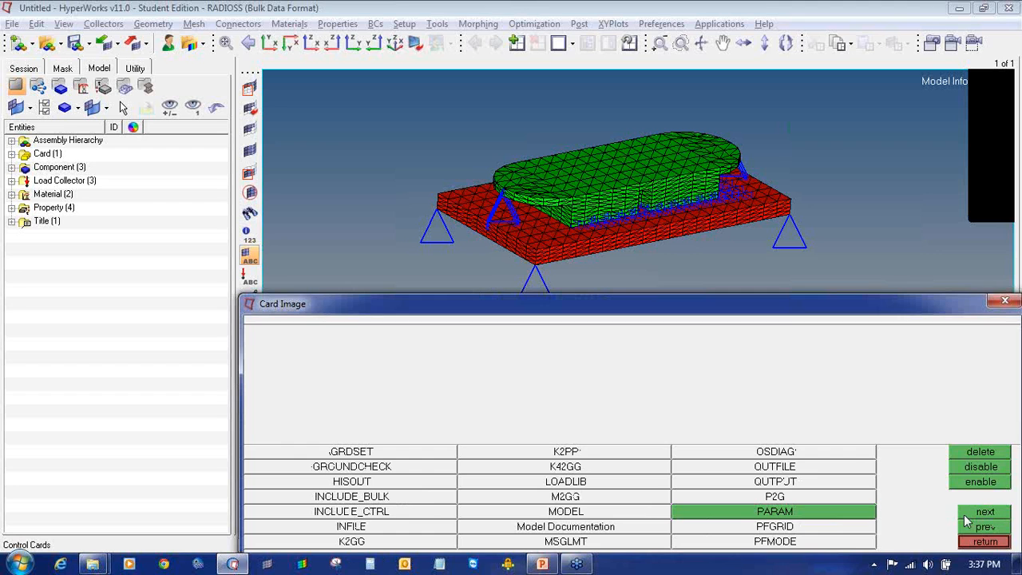
pyautogui.click(424, 497)
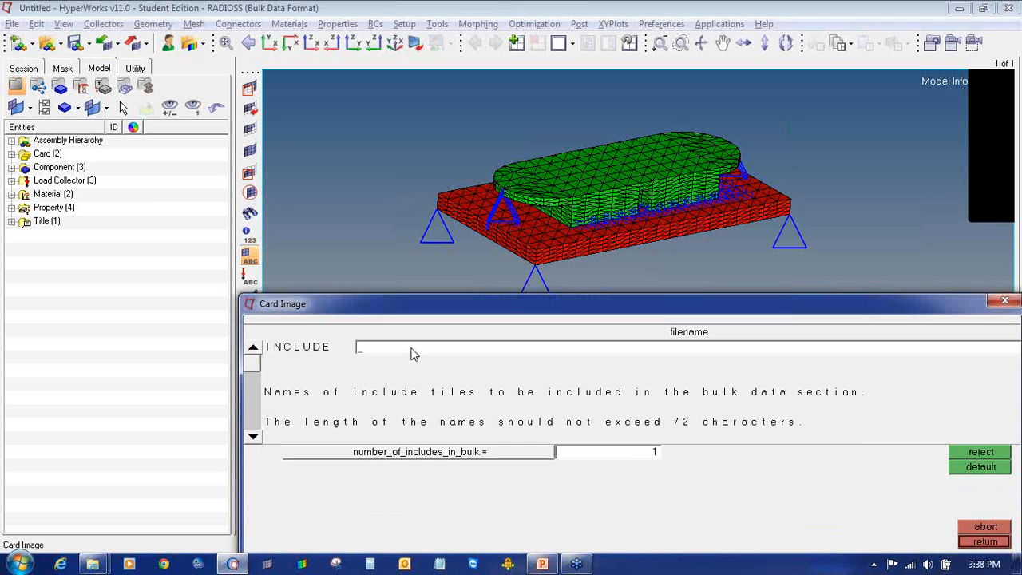
pyautogui.write('DM1G')
pyautogui.write('.pch')
pyautogui.click(984, 542)
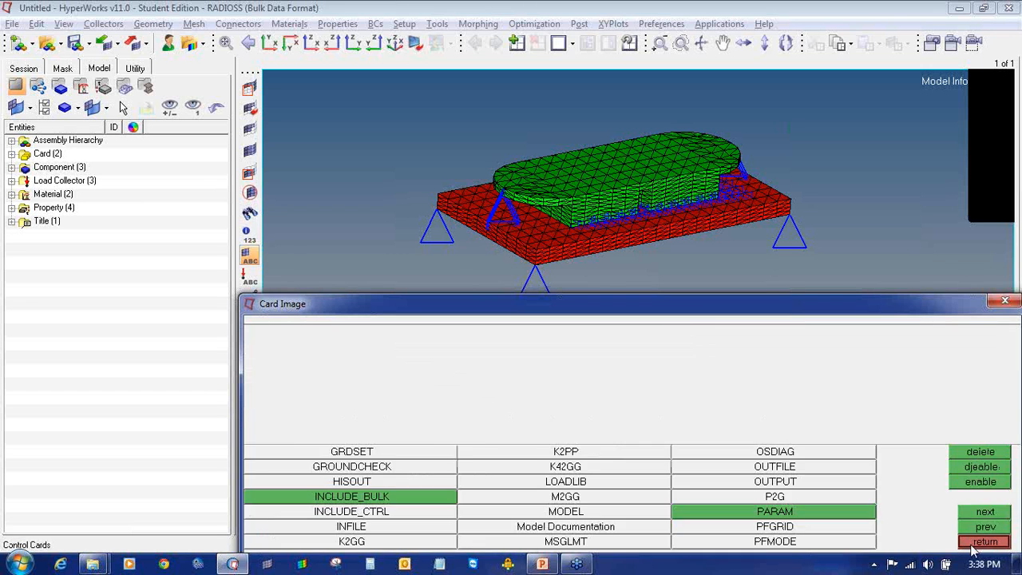
# Step: Add the K2PP control card and open the RADIOSS, MotionSolve, and OptiStruct help with its blocked content allowed
pyautogui.click(592, 457)
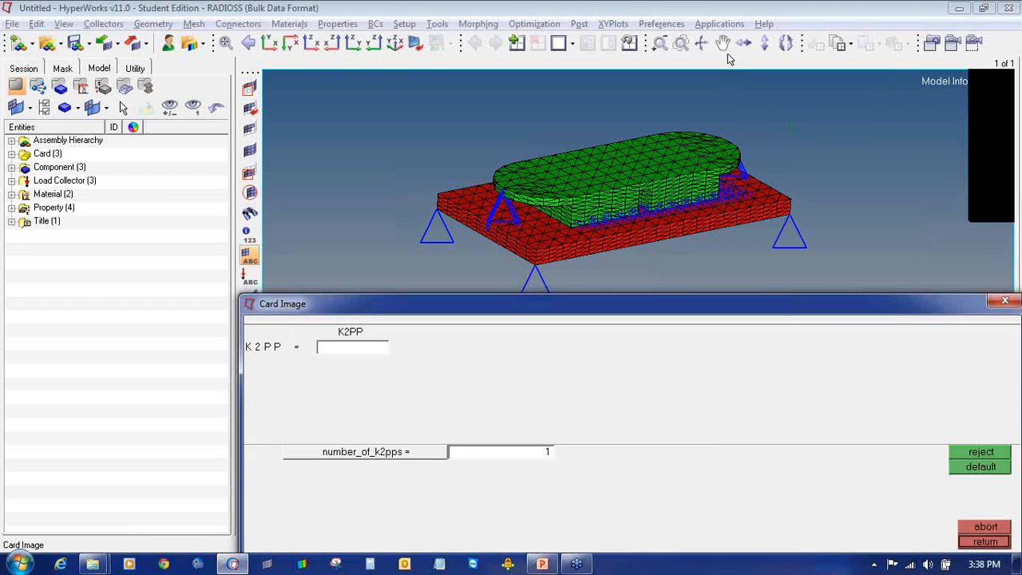
pyautogui.click(764, 24)
pyautogui.moveTo(785, 62)
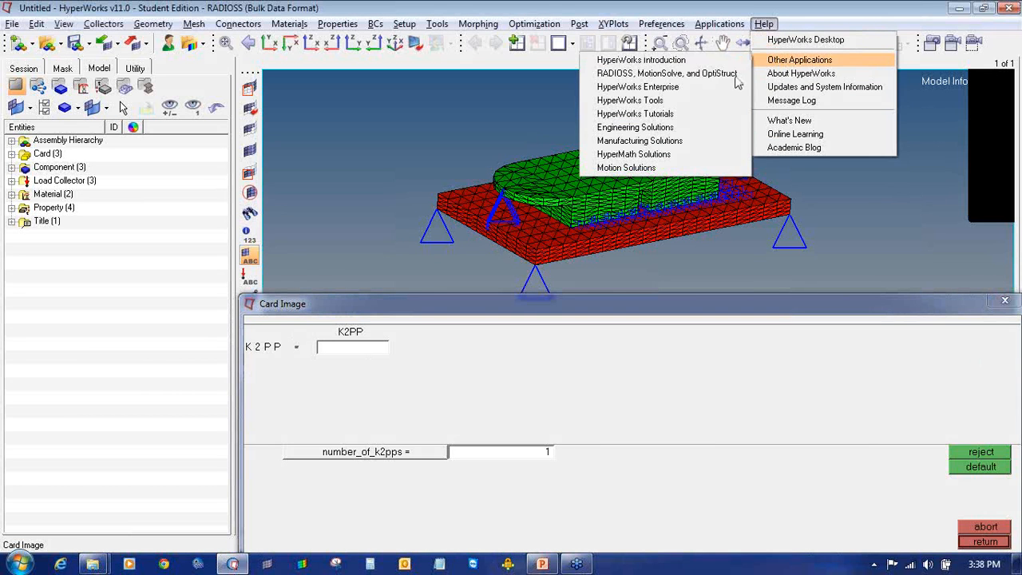
pyautogui.click(719, 74)
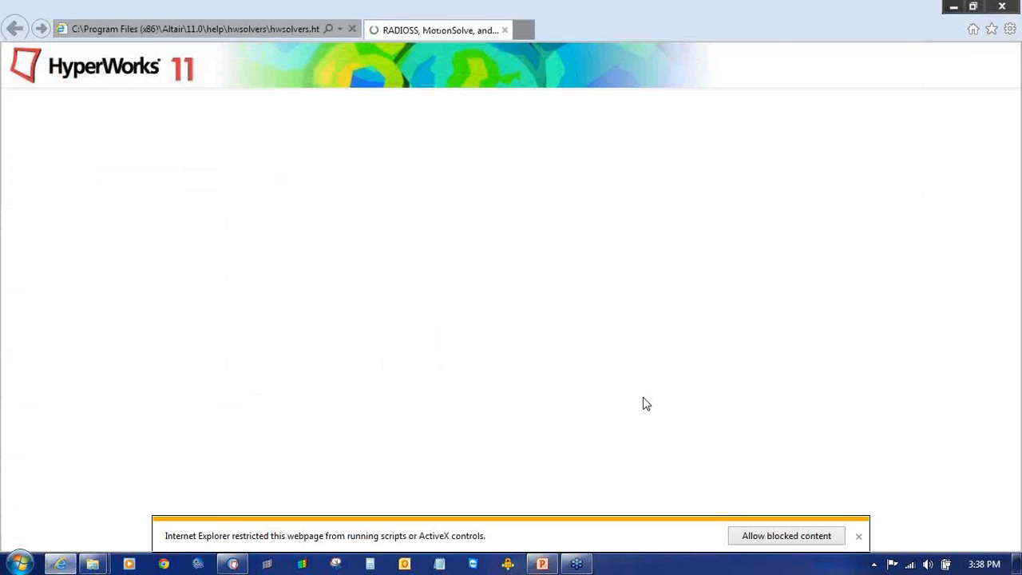
pyautogui.click(765, 537)
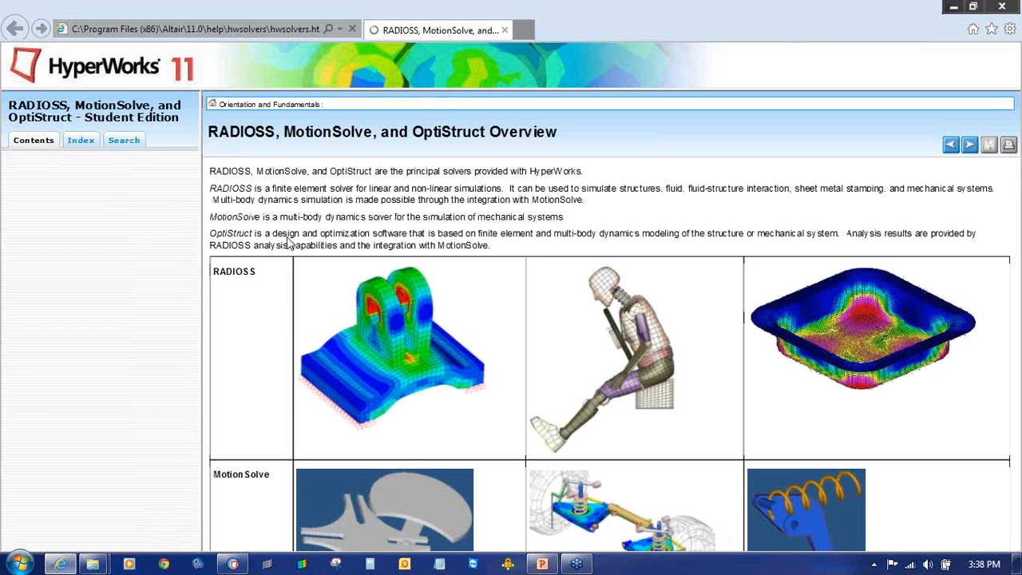
# Step: Search the solver help for K2PP and read its subcase information entry page
pyautogui.click(126, 140)
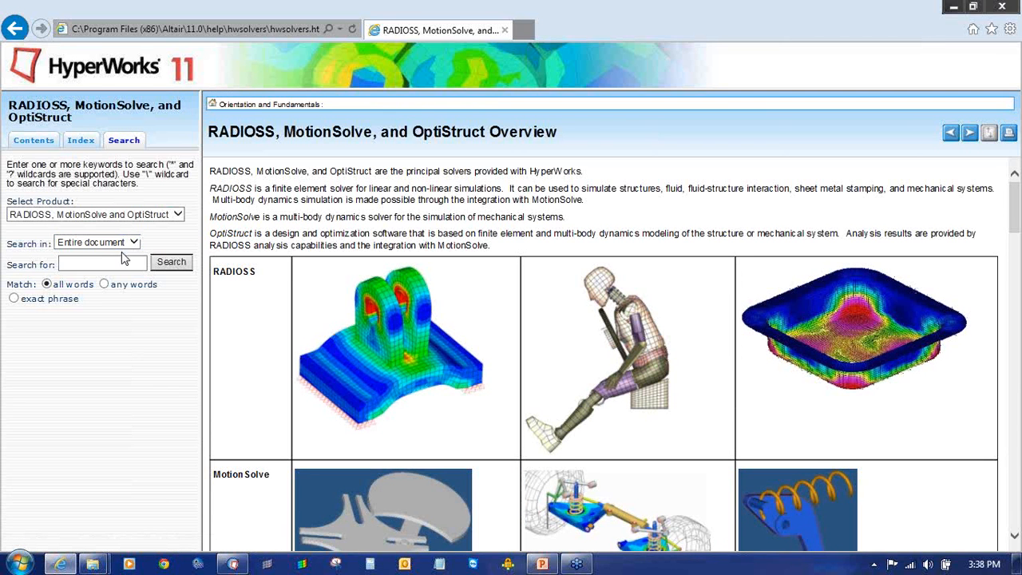
pyautogui.click(114, 263)
pyautogui.write('K2')
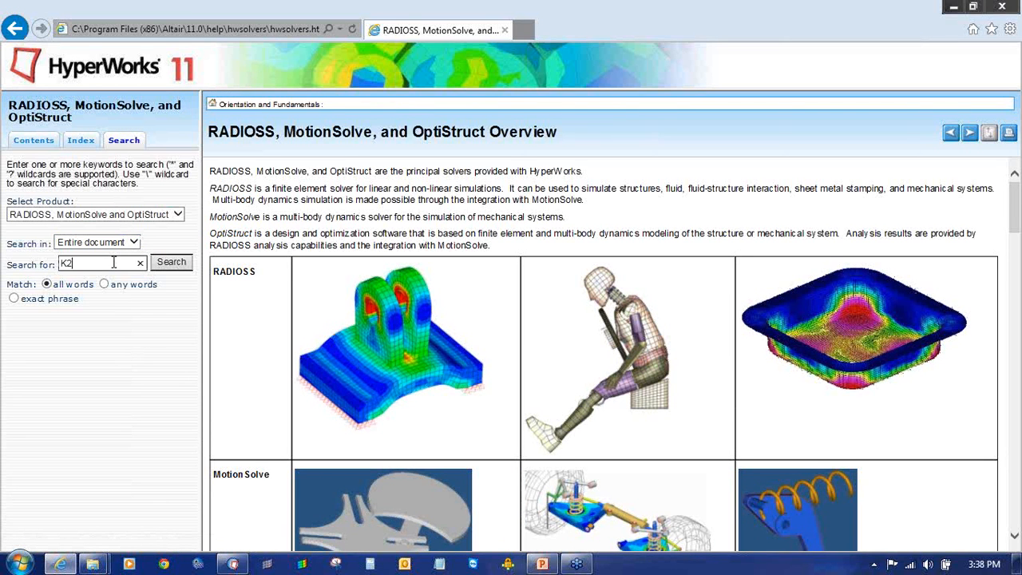
pyautogui.write('PP')
pyautogui.press('Return')
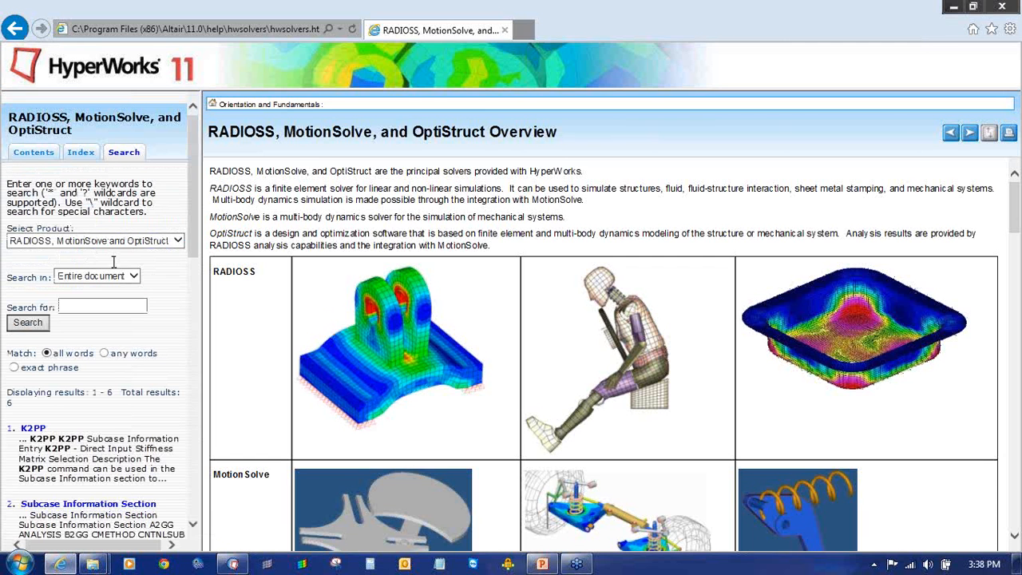
pyautogui.click(26, 431)
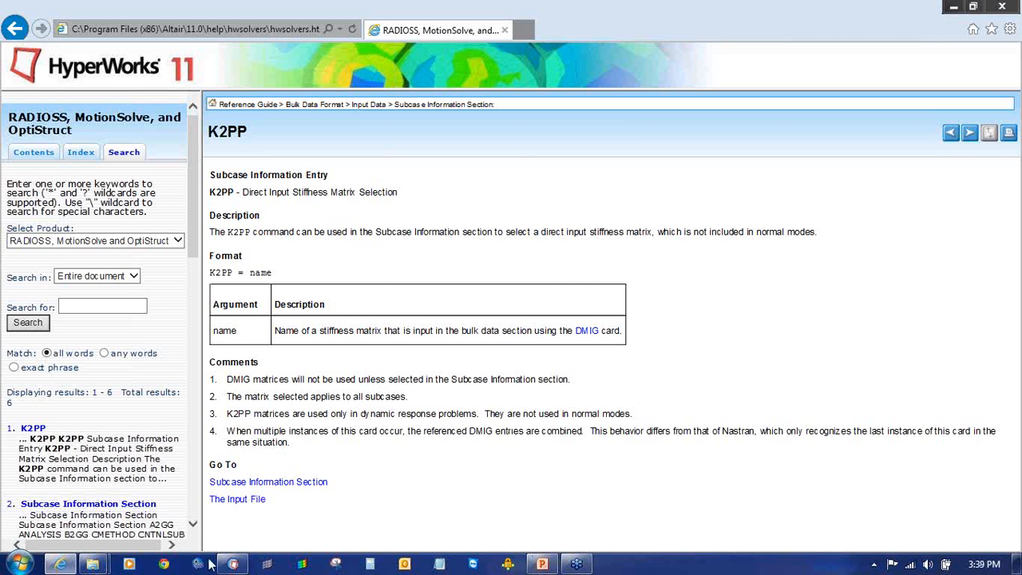
# Step: Switch back to HyperWorks and set the K2PP control card's stiffness matrix name to KF
pyautogui.click(233, 563)
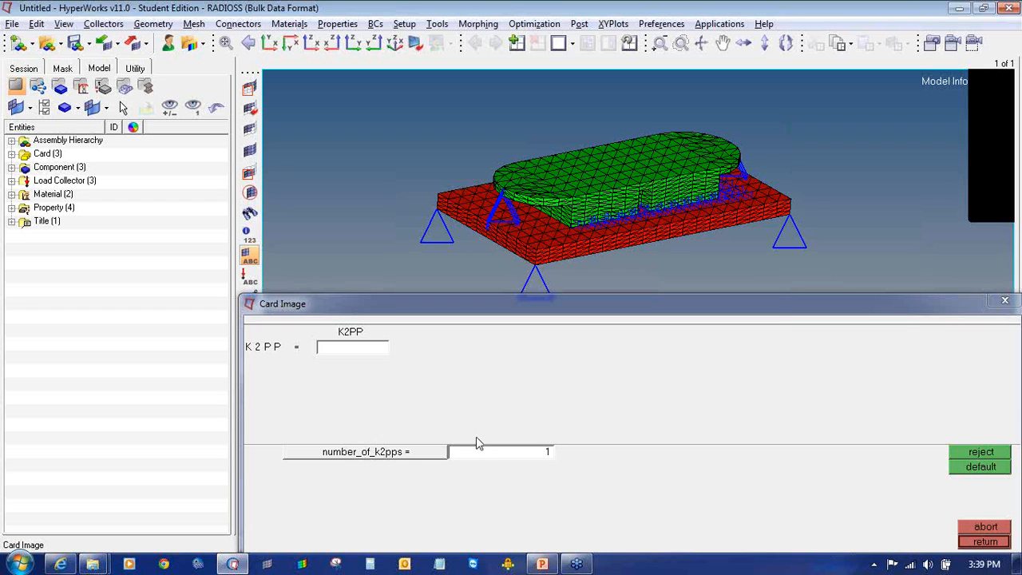
pyautogui.click(349, 351)
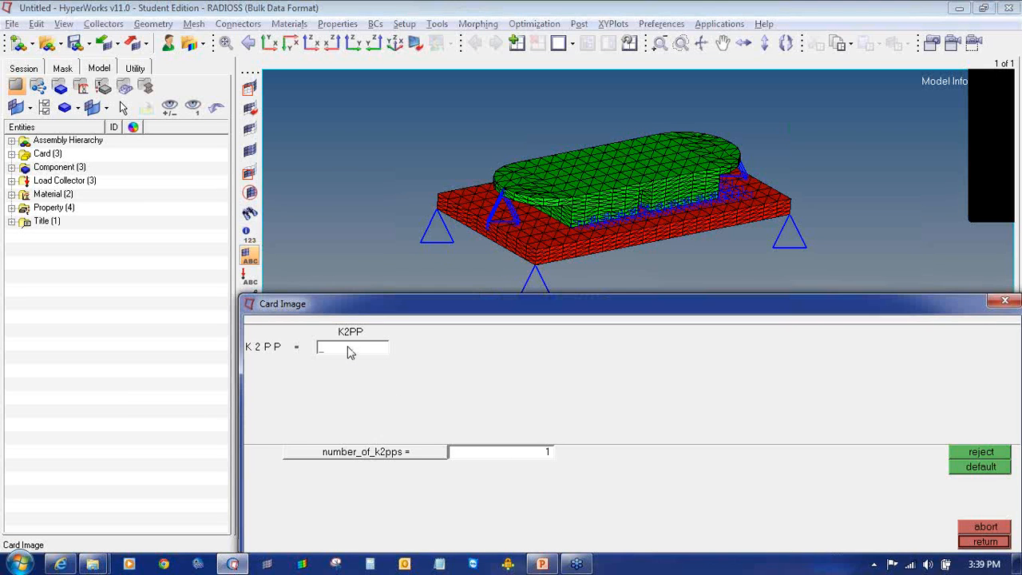
pyautogui.write('KF')
pyautogui.click(463, 377)
pyautogui.click(963, 542)
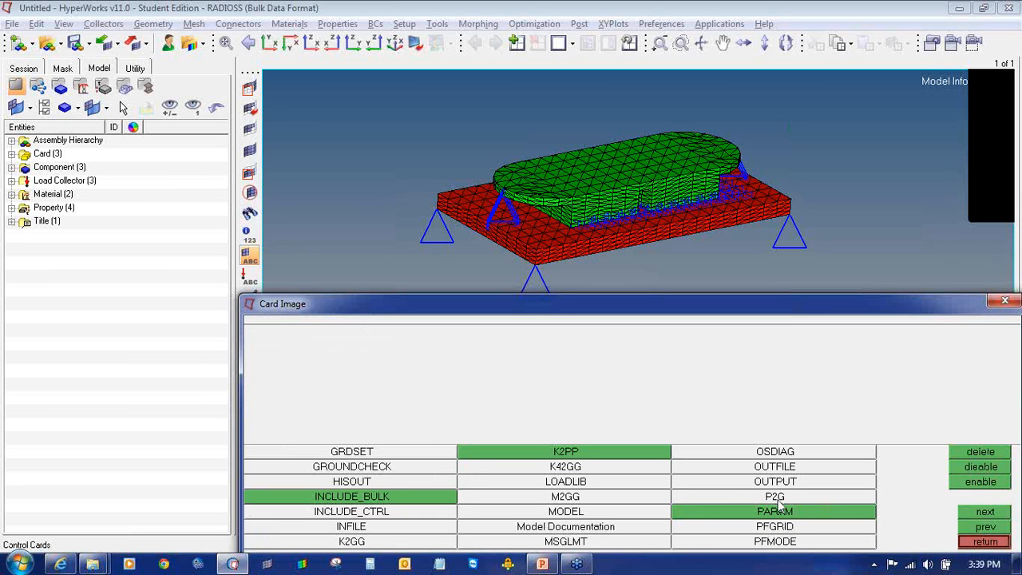
# Step: Enable the G parameter in the PARAM control card and set its value to 0.2
pyautogui.click(807, 512)
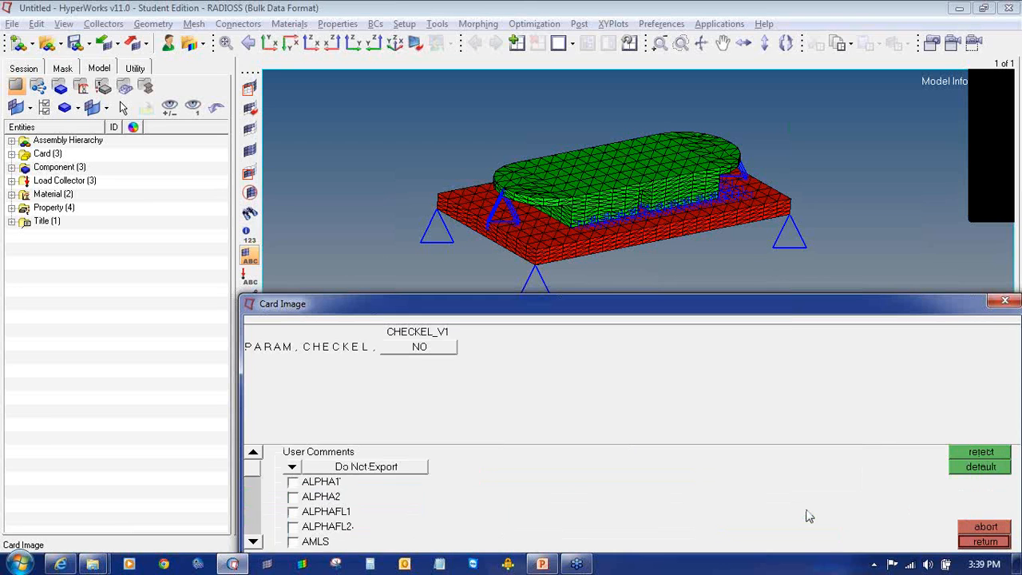
pyautogui.click(253, 541)
pyautogui.click(253, 541)
pyautogui.click(256, 541)
pyautogui.click(256, 542)
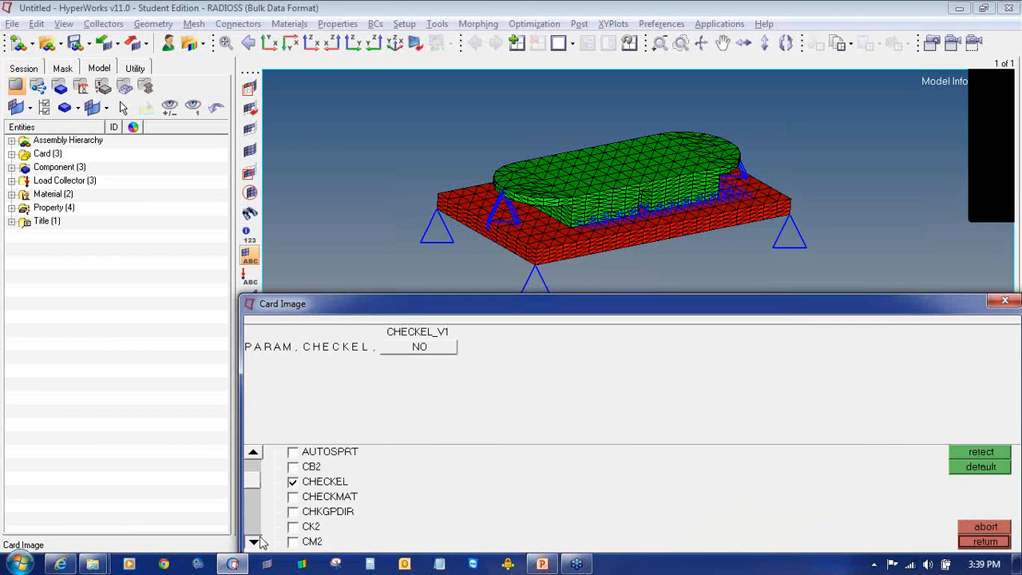
pyautogui.click(255, 541)
pyautogui.click(256, 541)
pyautogui.click(256, 541)
pyautogui.click(256, 541)
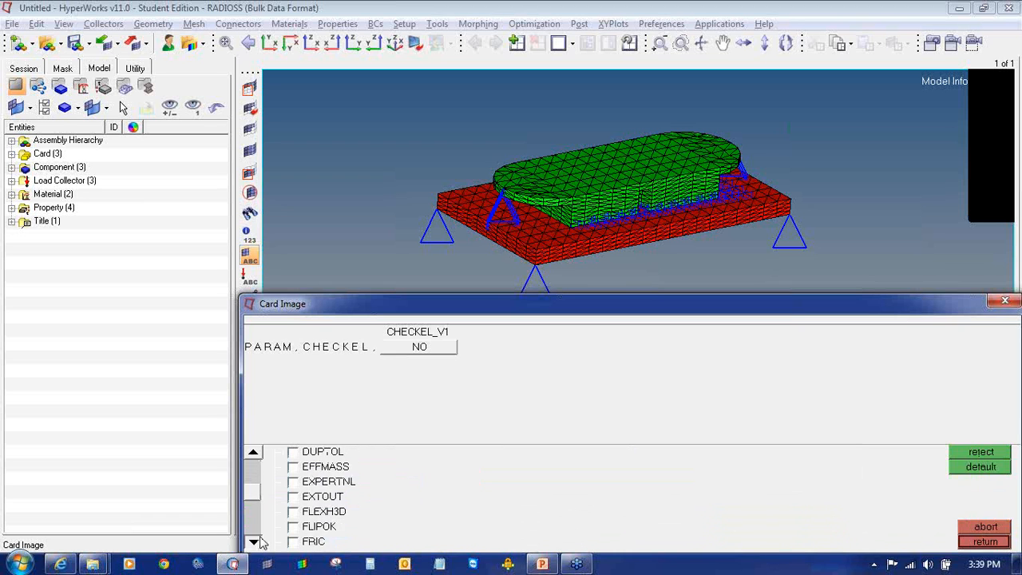
pyautogui.click(256, 541)
pyautogui.click(256, 541)
pyautogui.click(294, 498)
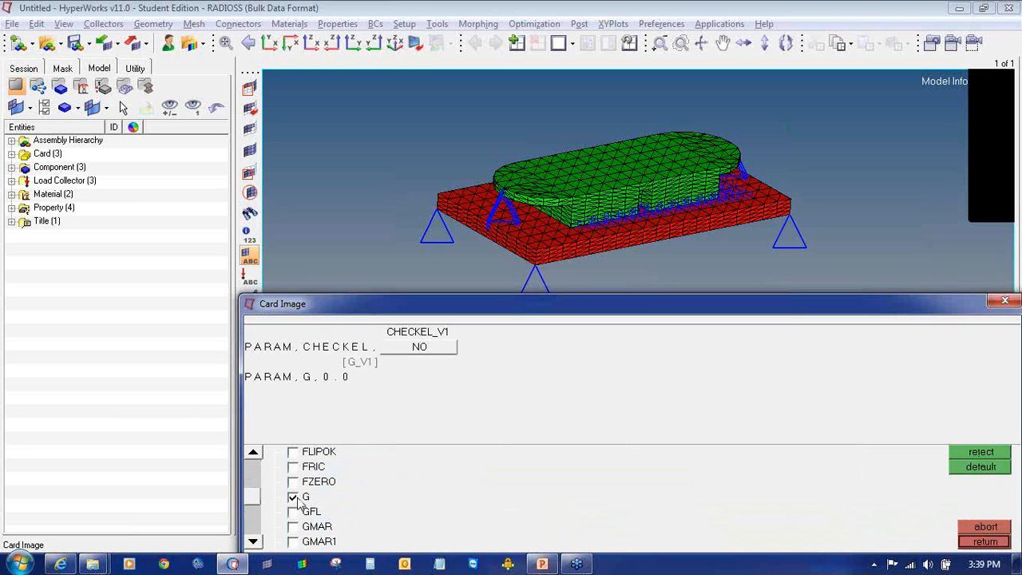
pyautogui.click(352, 376)
pyautogui.write('0.3')
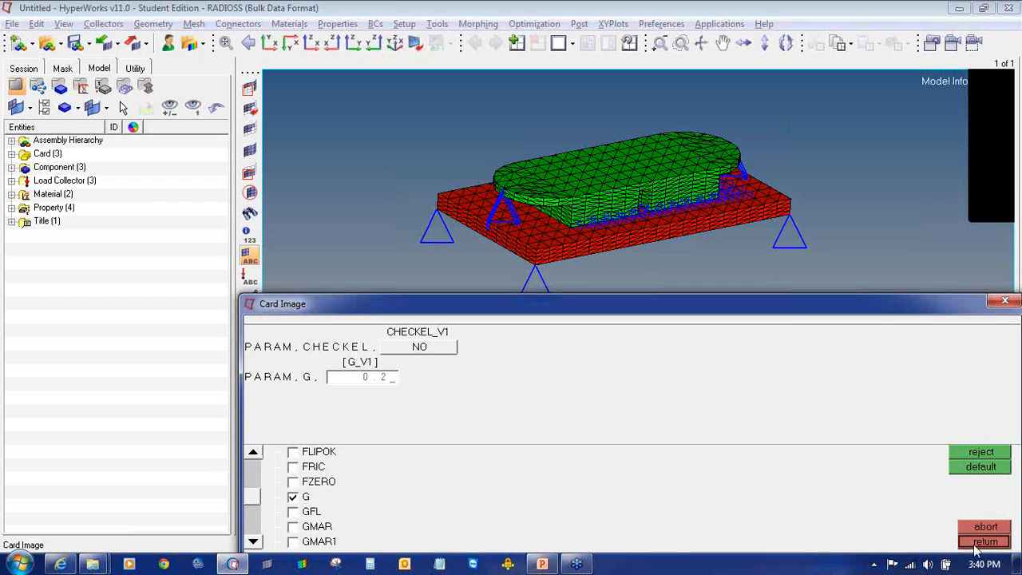
pyautogui.click(982, 545)
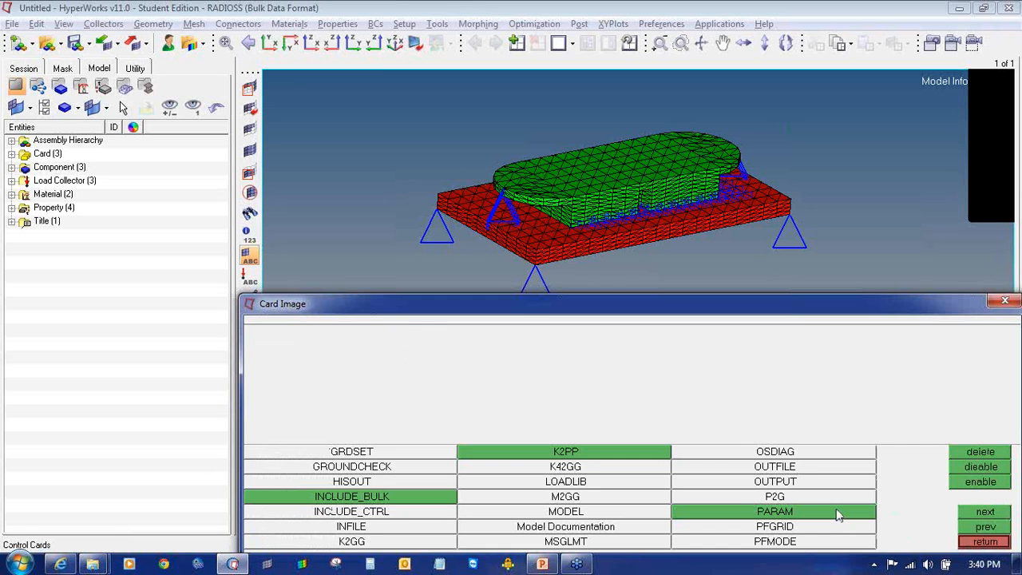
# Step: Enable the FRIC parameter in the PARAM control card and set its value to 0.05
pyautogui.click(827, 510)
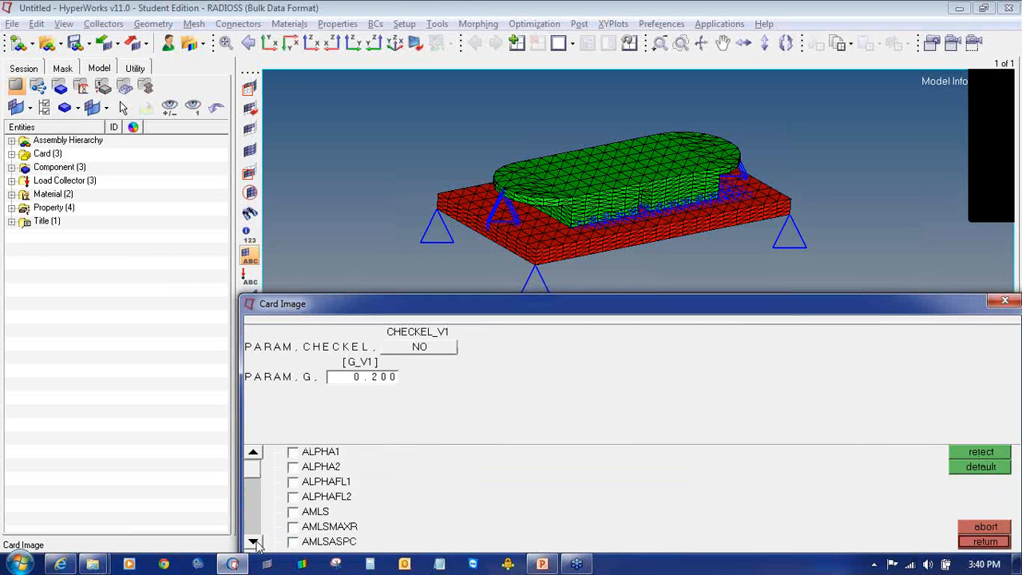
pyautogui.moveTo(254, 543); pyautogui.dragTo(254, 542)
pyautogui.click(293, 512)
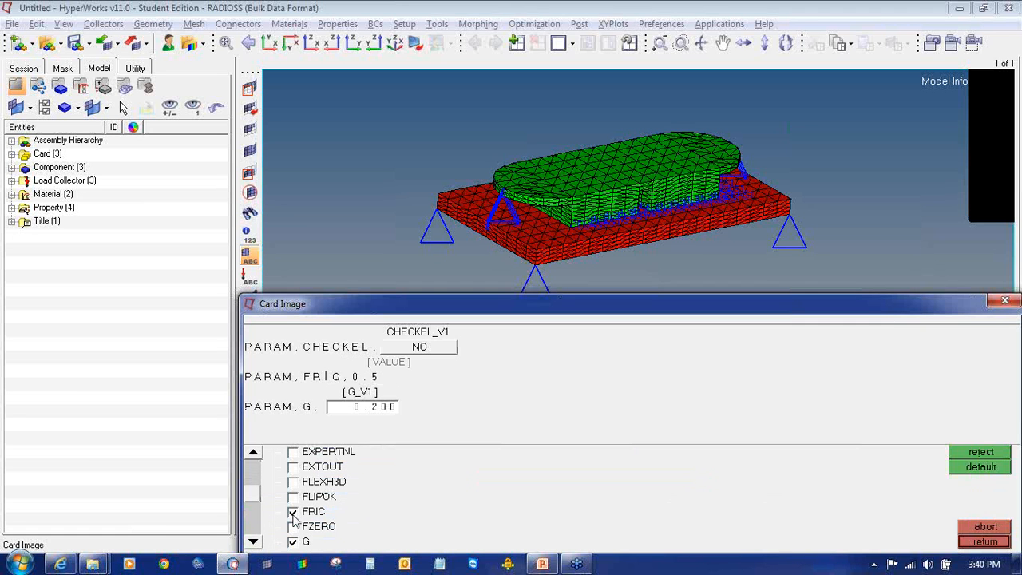
pyautogui.click(365, 407)
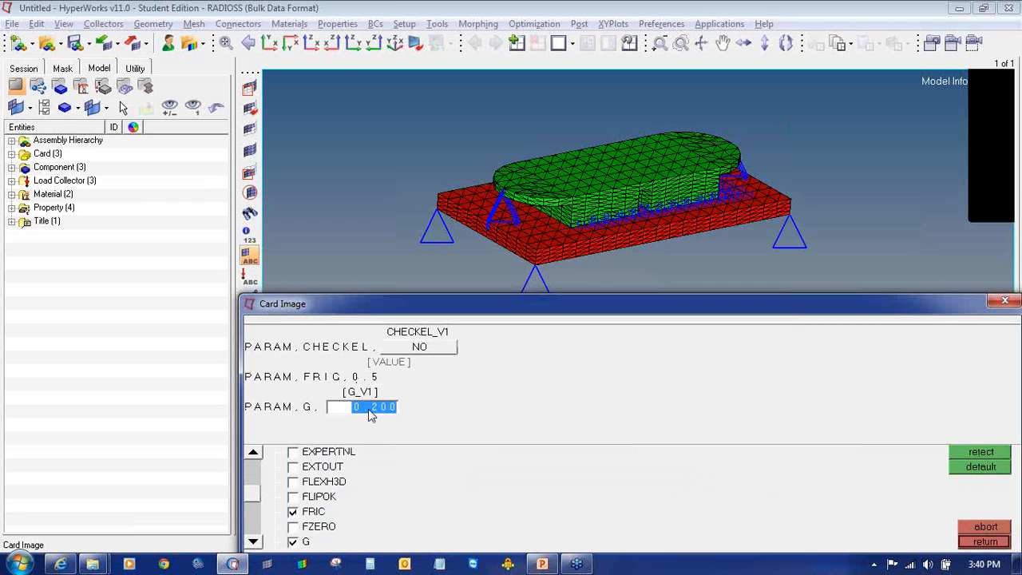
pyautogui.click(385, 366)
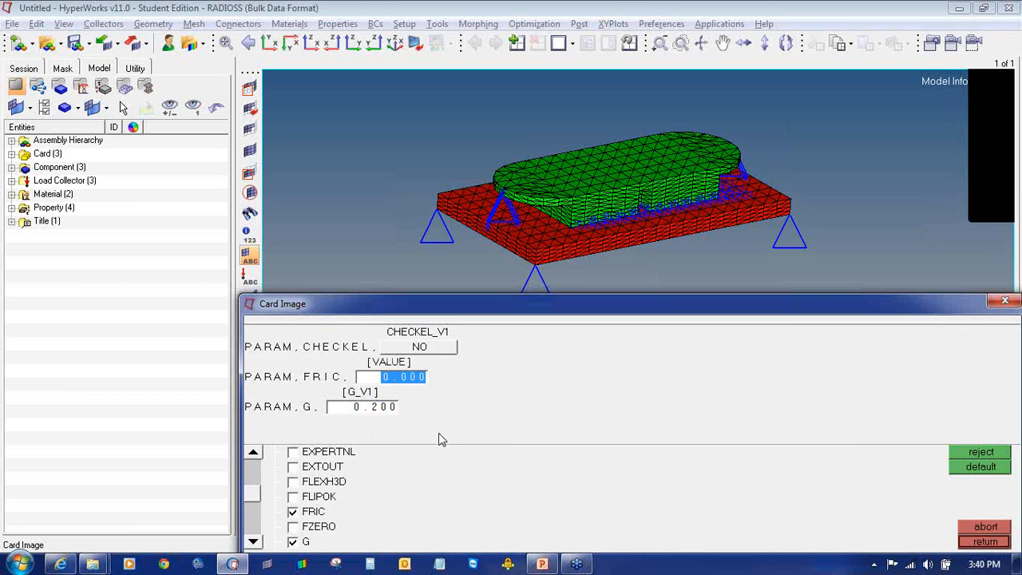
pyautogui.write('0.05')
pyautogui.press('Return')
pyautogui.click(984, 541)
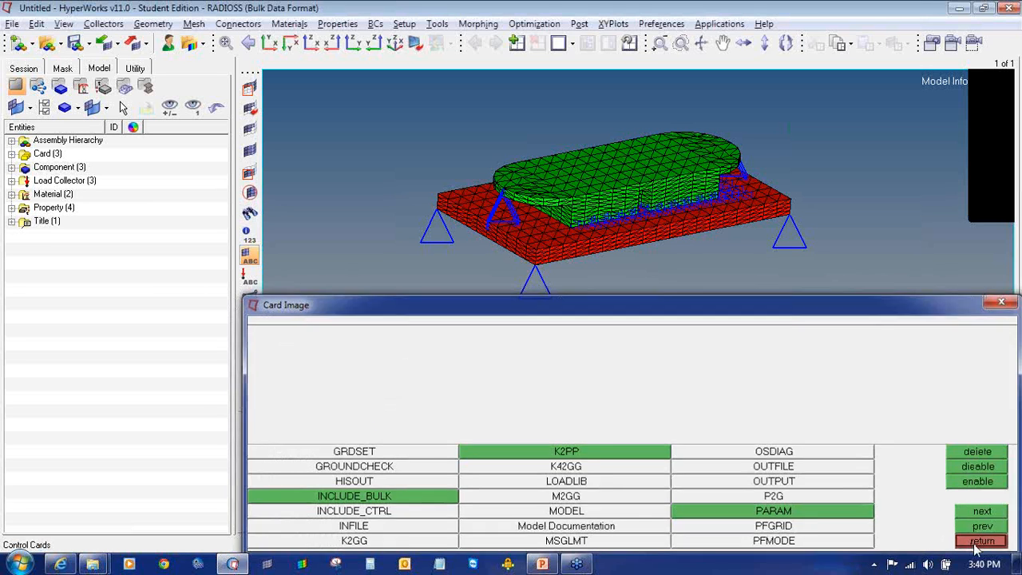
pyautogui.click(980, 542)
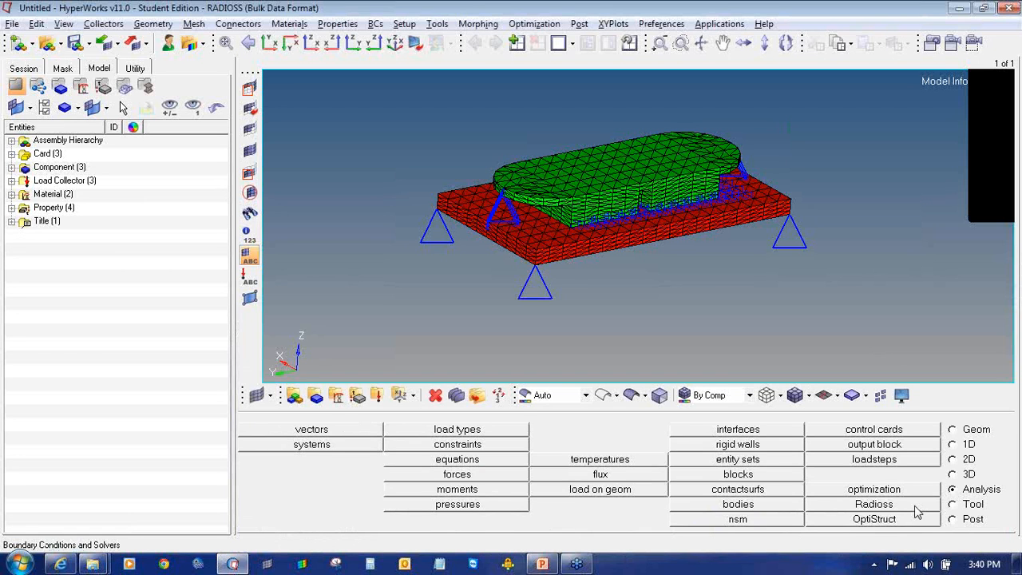
# Step: Start a load step named complex_eigen and set its type to complex eigen (modal)
pyautogui.click(896, 462)
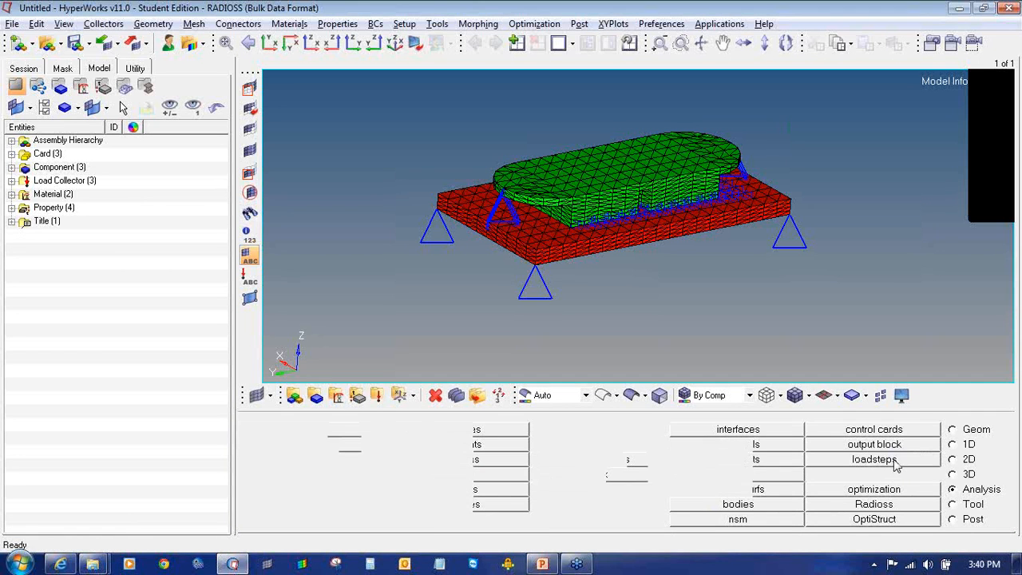
pyautogui.click(437, 432)
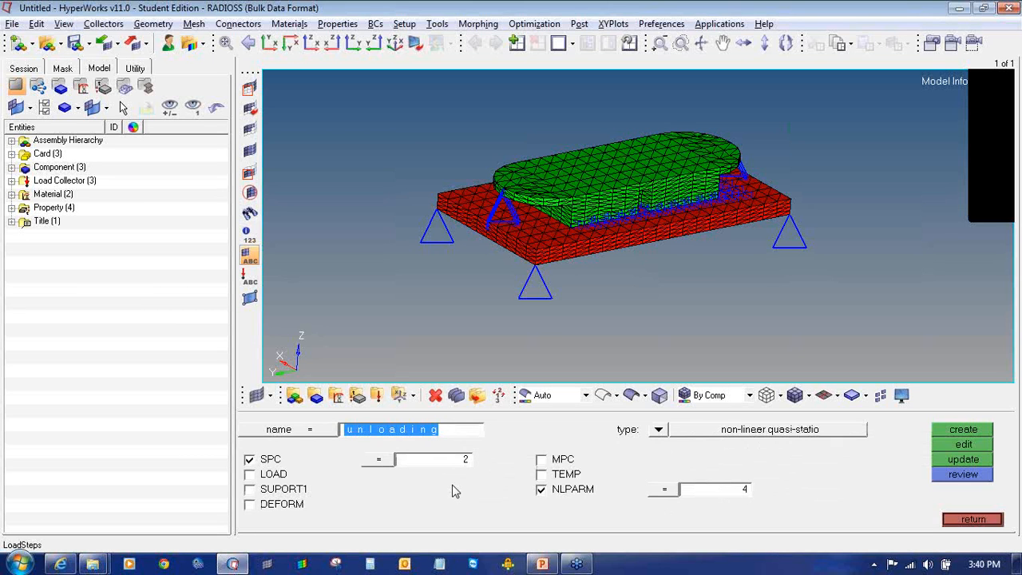
pyautogui.write('complex')
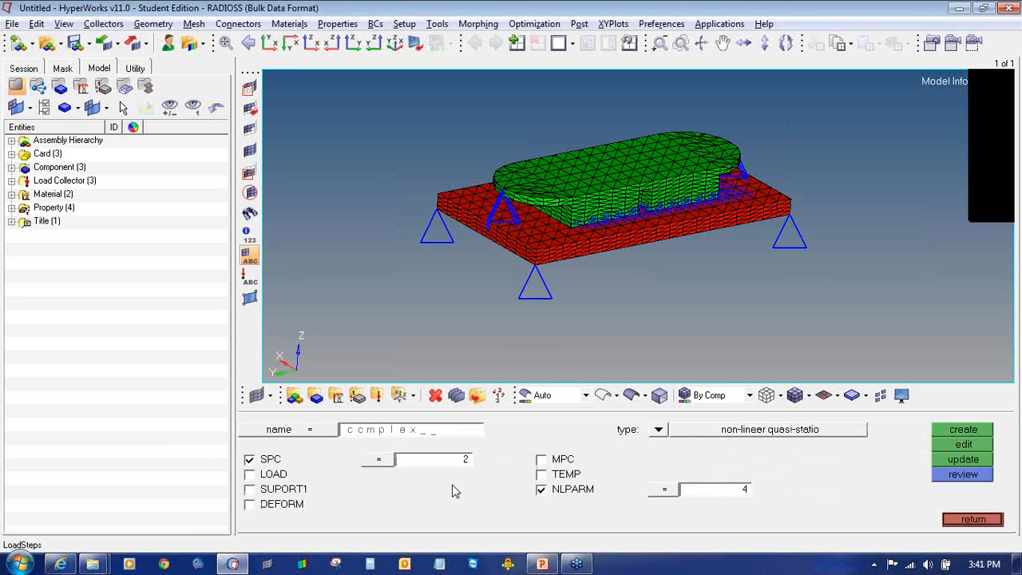
pyautogui.write('_eigen')
pyautogui.click(663, 432)
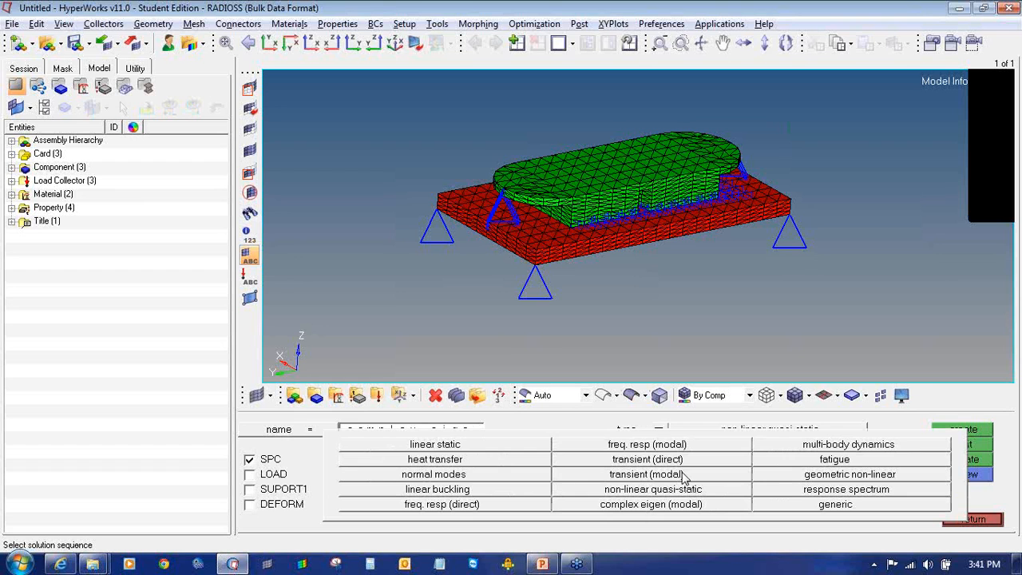
pyautogui.click(711, 505)
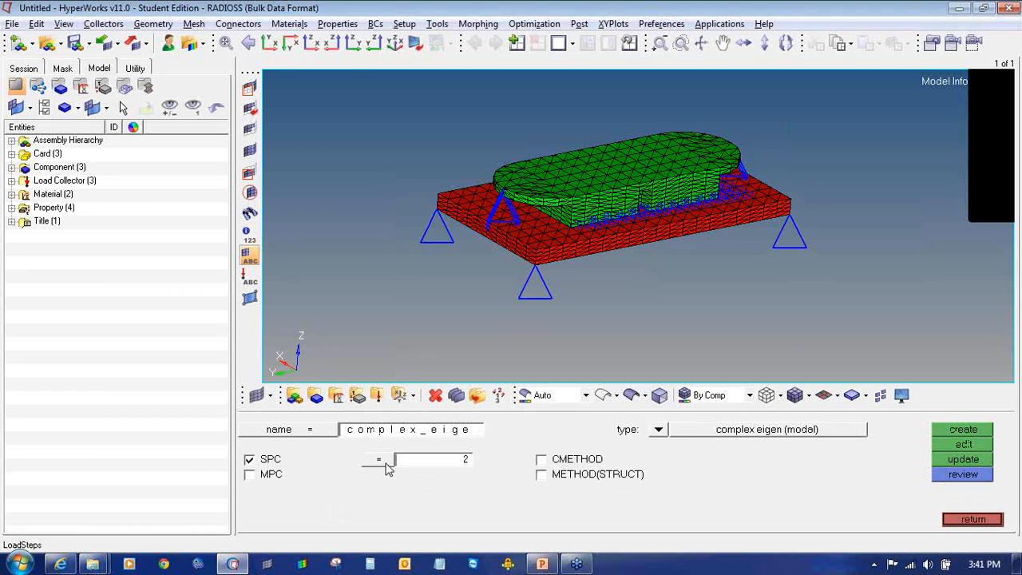
# Step: Assign the SPC collector to SPC, eigc to CMETHOD and eigrl to METHOD(STRUCT), and create the load step
pyautogui.click(388, 467)
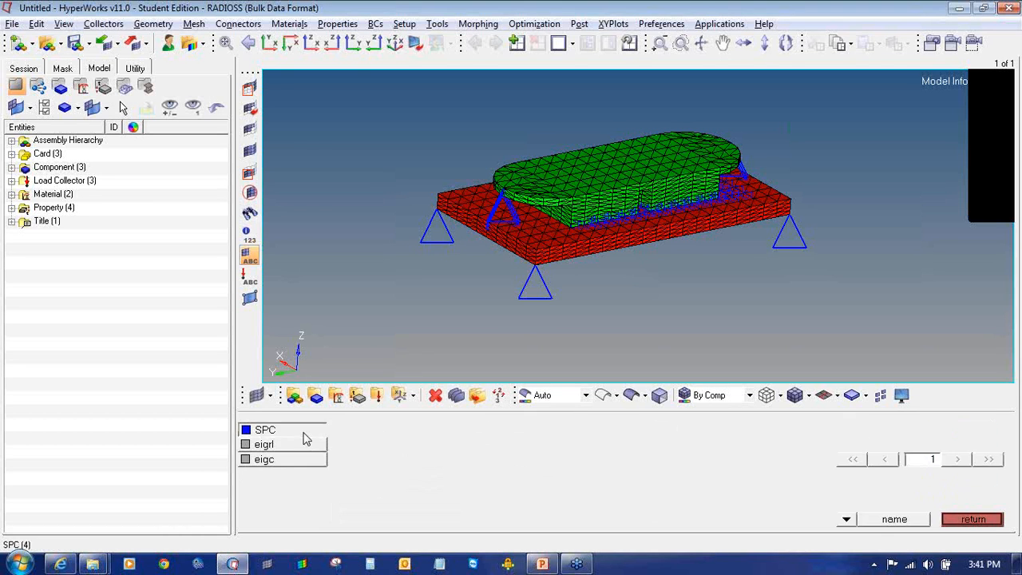
pyautogui.click(276, 427)
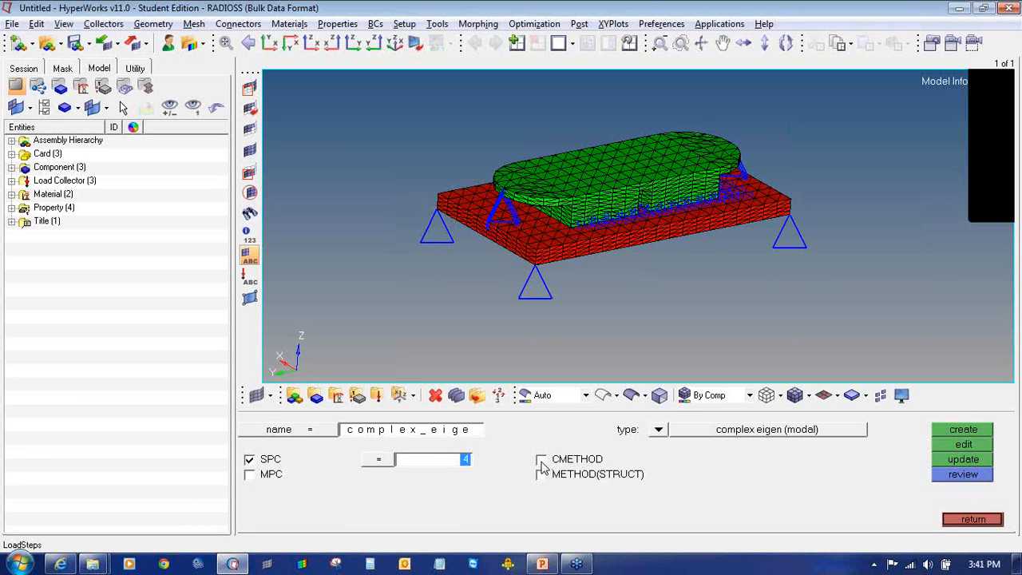
pyautogui.click(542, 460)
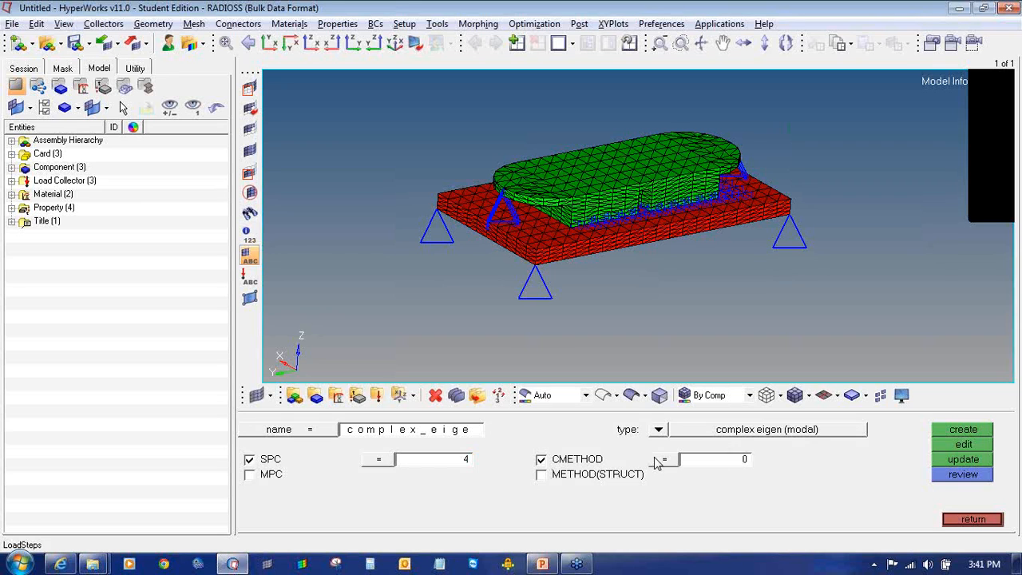
pyautogui.click(656, 463)
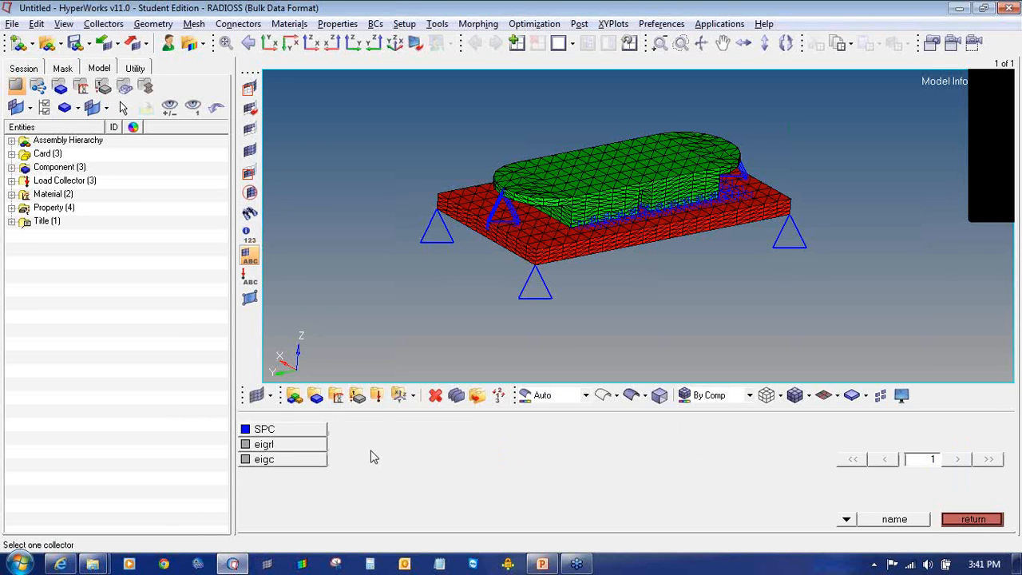
pyautogui.click(322, 460)
pyautogui.click(540, 474)
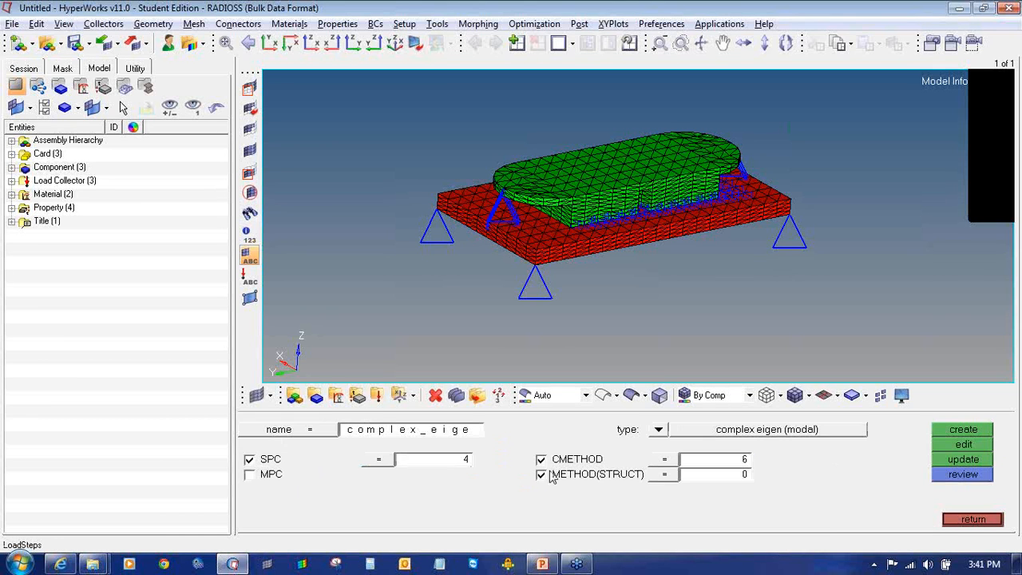
pyautogui.click(659, 477)
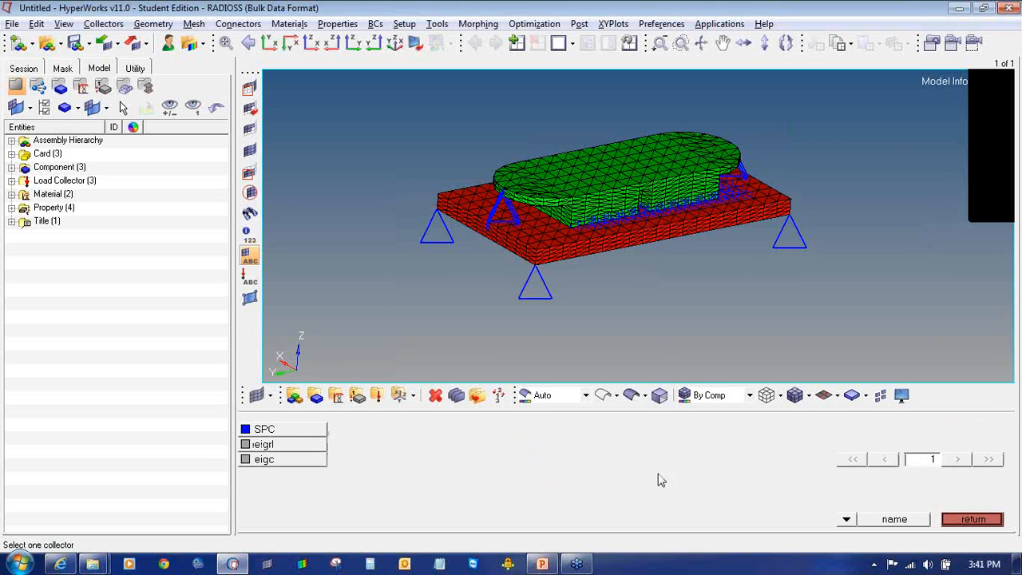
pyautogui.click(296, 446)
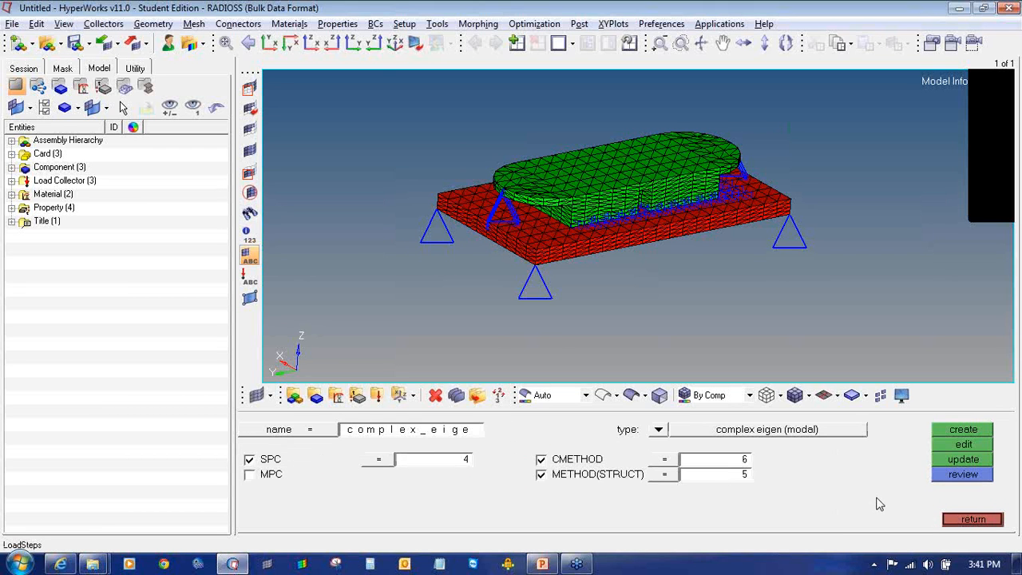
pyautogui.click(982, 435)
pyautogui.click(976, 521)
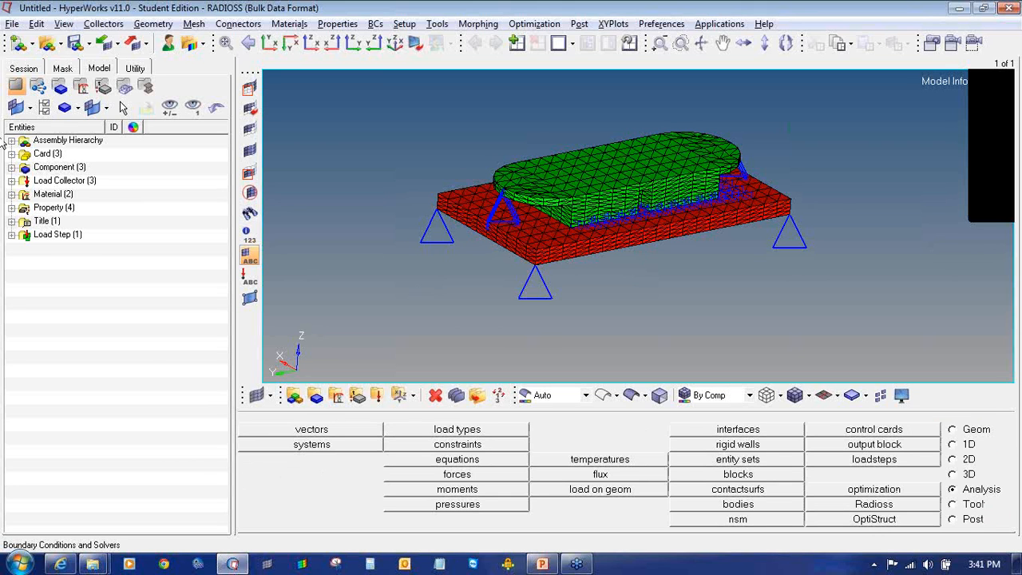
pyautogui.click(11, 234)
# Step: Save the model as brake in a new folder named practise inside the Tutorial 2 folder
pyautogui.click(12, 23)
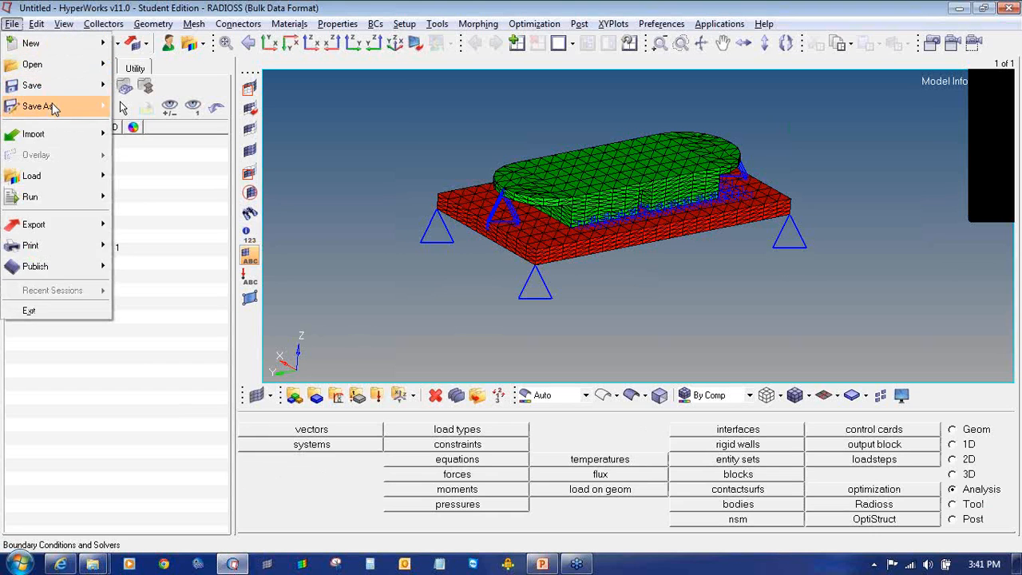
pyautogui.moveTo(52, 109)
pyautogui.click(179, 146)
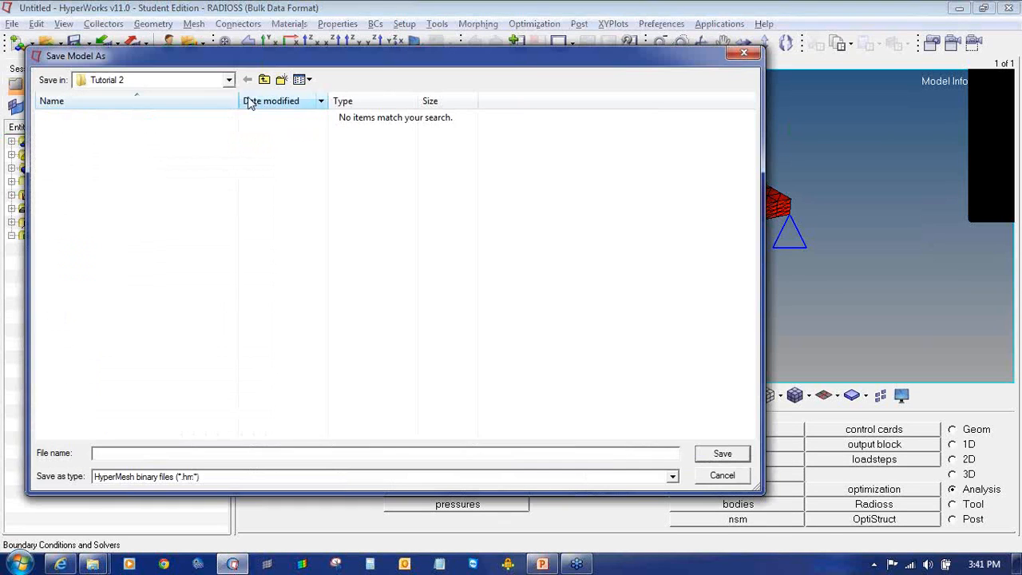
pyautogui.click(281, 82)
pyautogui.write('pra')
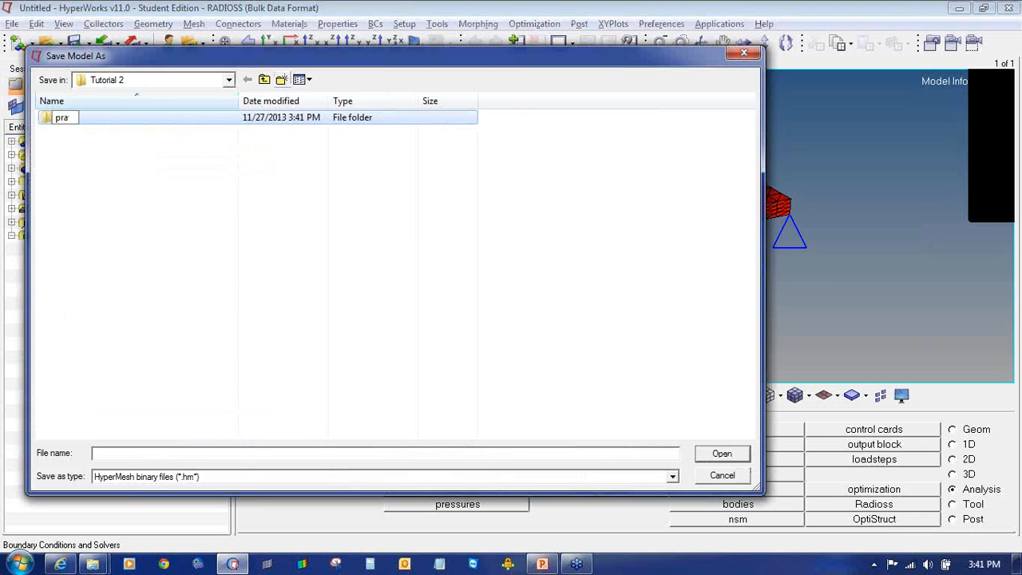
pyautogui.write('ctise')
pyautogui.press('Return')
pyautogui.press('Return')
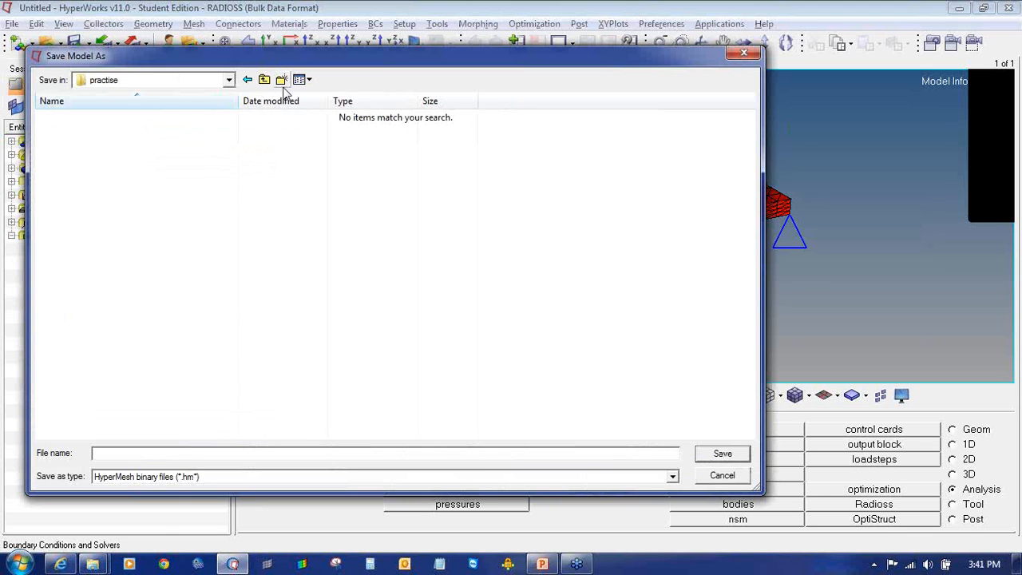
pyautogui.click(178, 453)
pyautogui.write('beam')
pyautogui.press('Return')
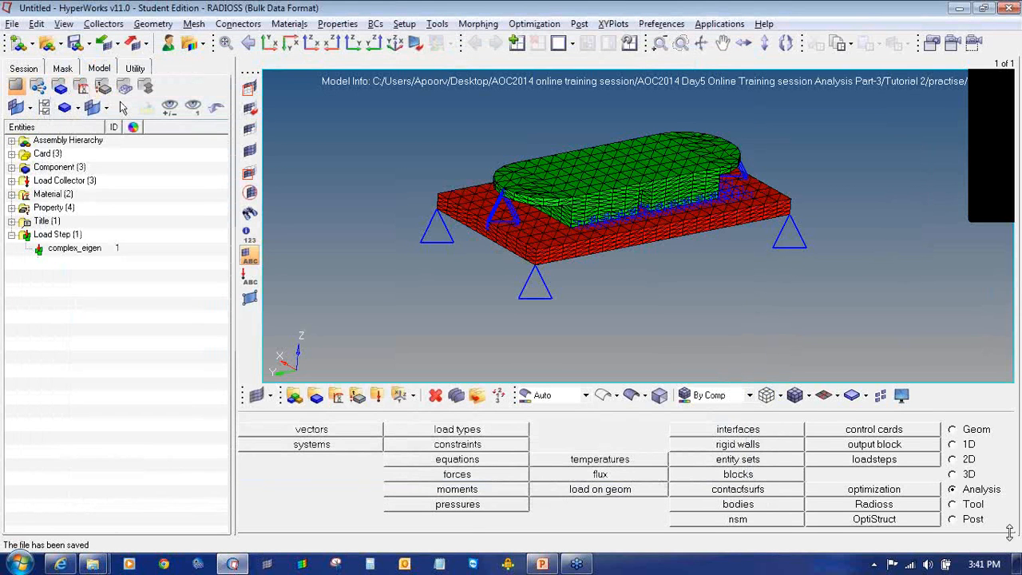
# Step: Try to run the RADIOSS analysis with brake.fem as the input file in the practise folder
pyautogui.click(902, 506)
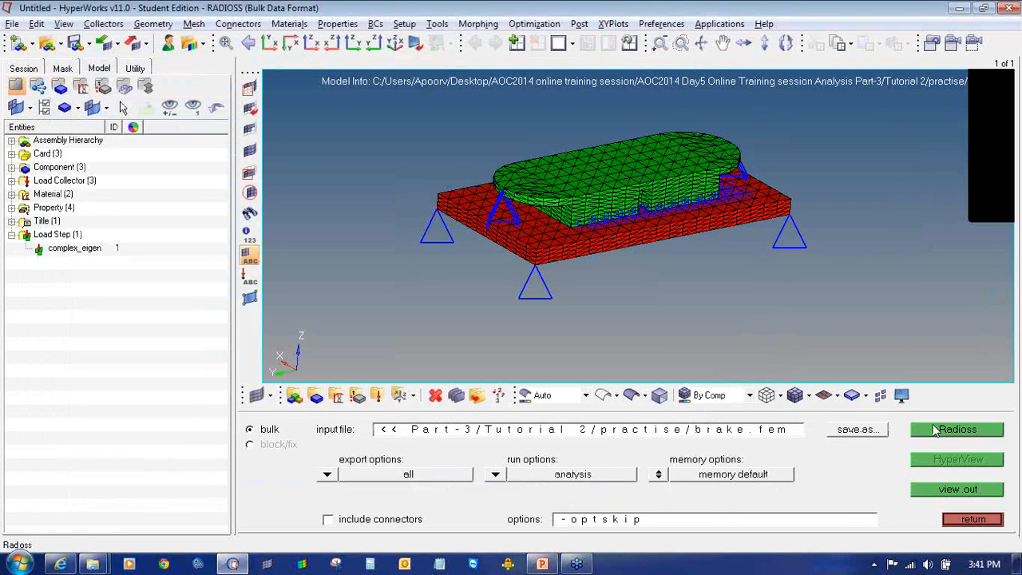
pyautogui.click(934, 431)
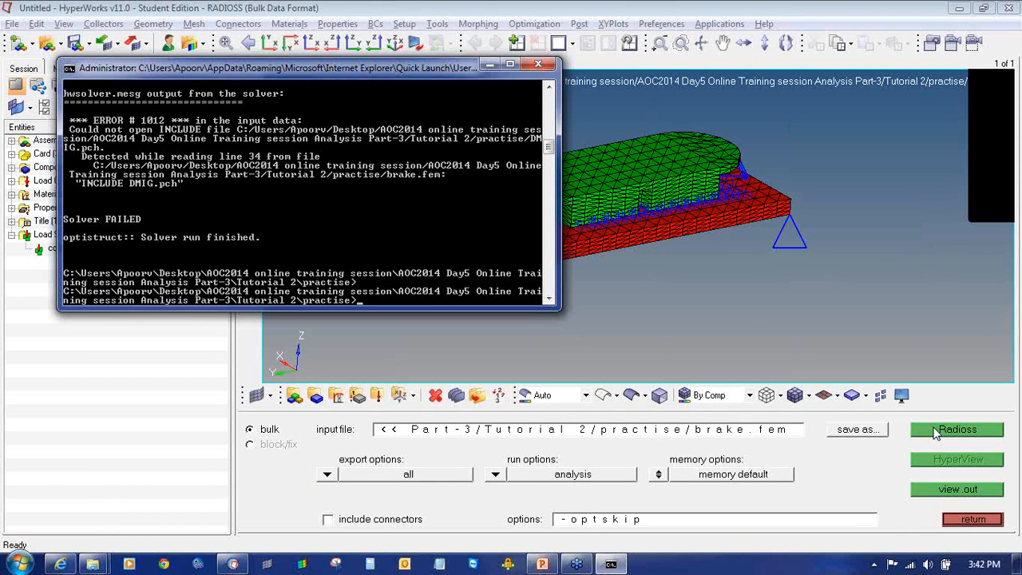
pyautogui.click(538, 64)
# Step: Save the model again as brake, this time in the parent Tutorial 2 folder
pyautogui.click(12, 24)
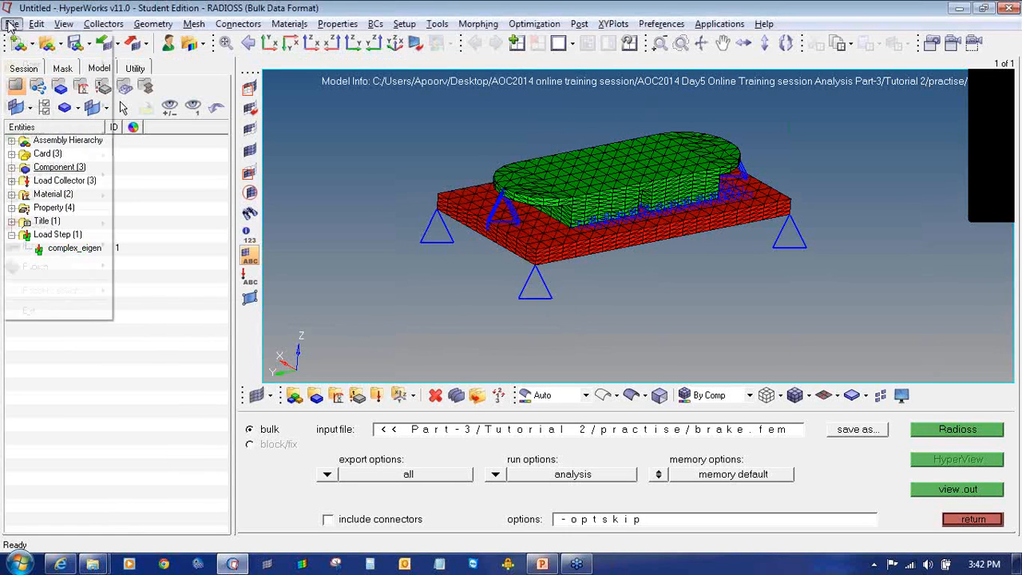
pyautogui.moveTo(52, 107)
pyautogui.click(140, 149)
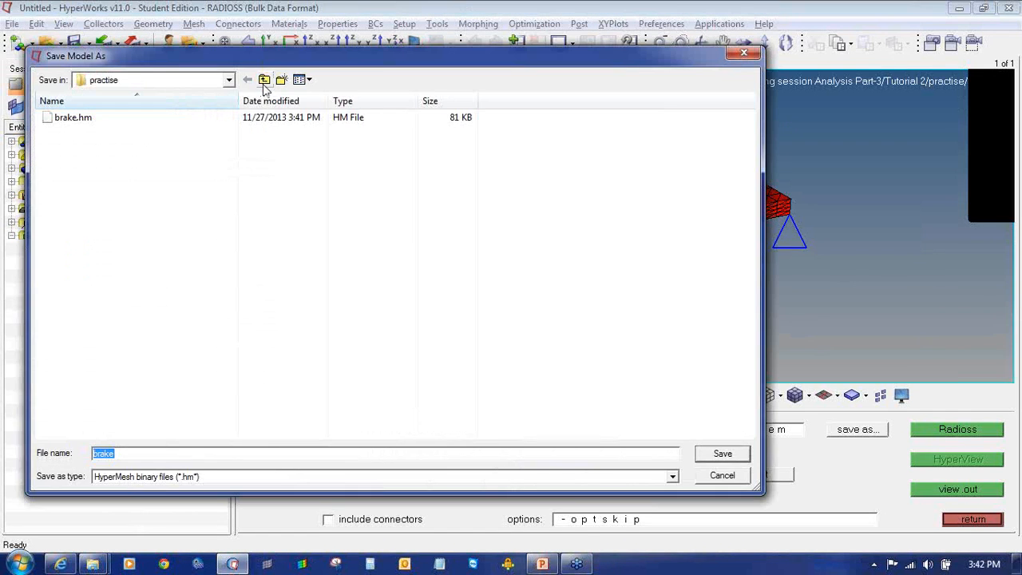
pyautogui.click(264, 81)
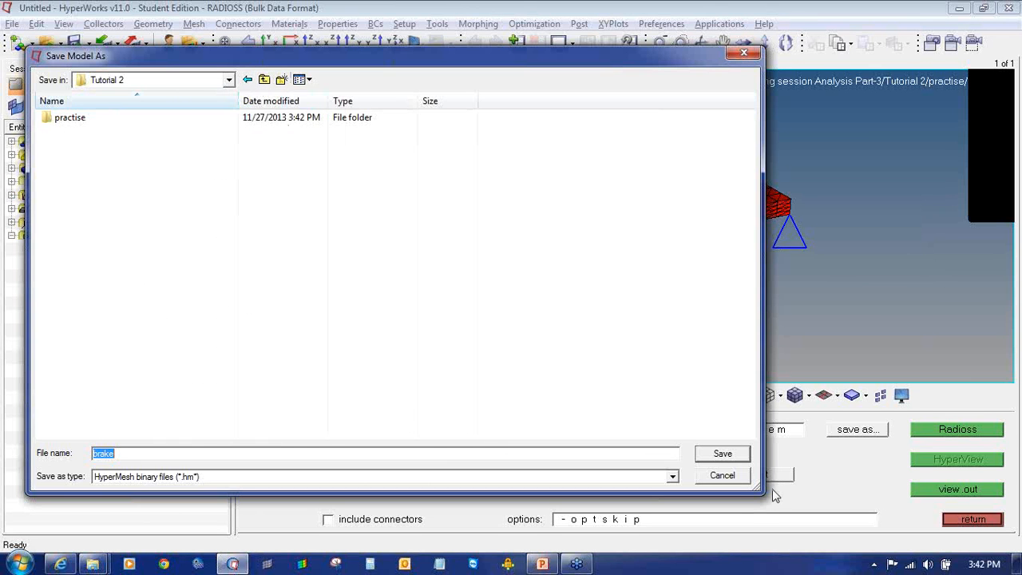
pyautogui.click(741, 456)
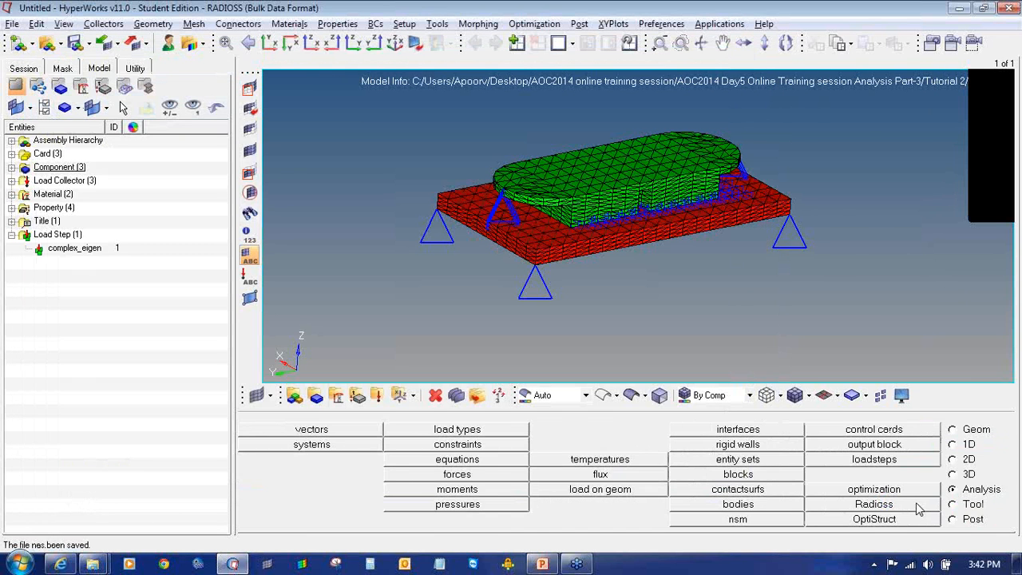
# Step: Run the RADIOSS analysis with brake.fem in the Tutorial 2 folder and close the solver window
pyautogui.click(940, 436)
pyautogui.click(616, 486)
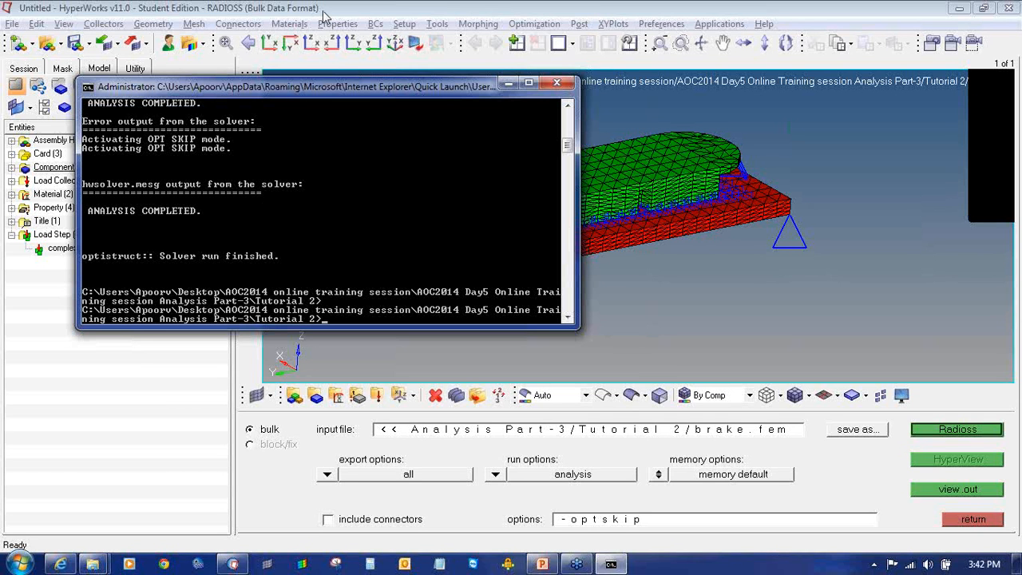
pyautogui.click(557, 82)
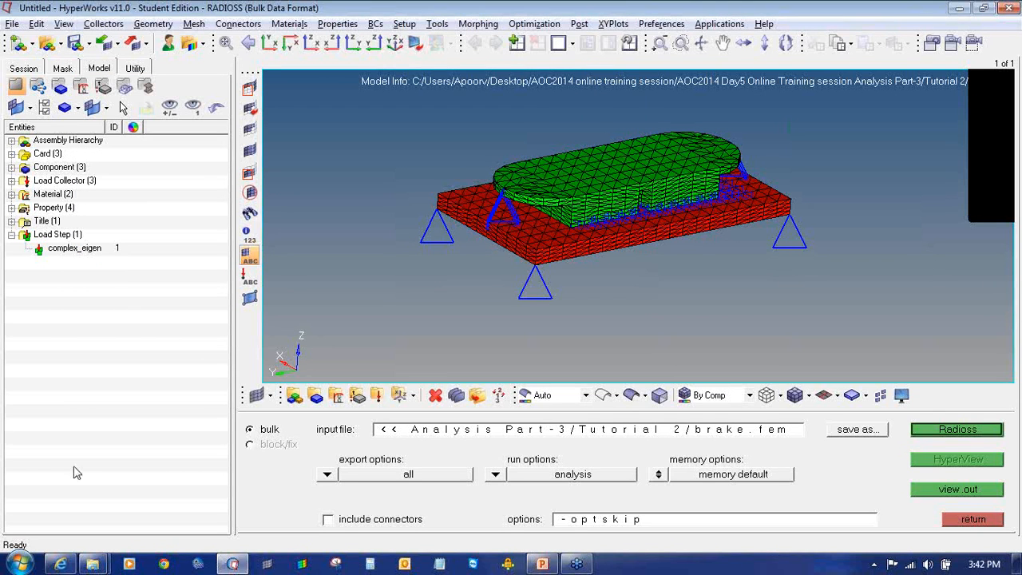
# Step: Switch to Windows Explorer, open the Tutorial 2 folder and sort its files by type
pyautogui.click(93, 564)
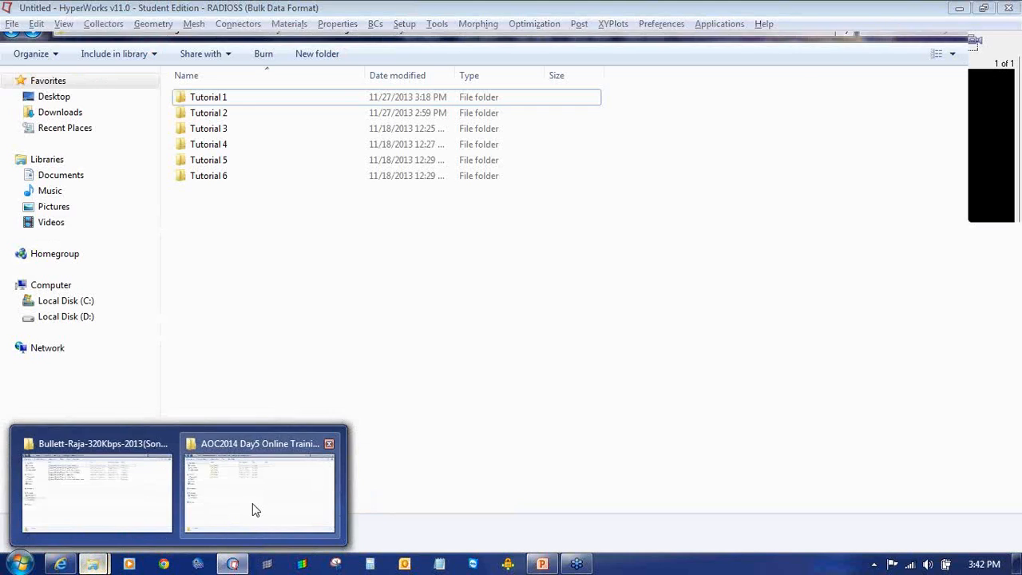
pyautogui.click(254, 509)
pyautogui.doubleClick(242, 119)
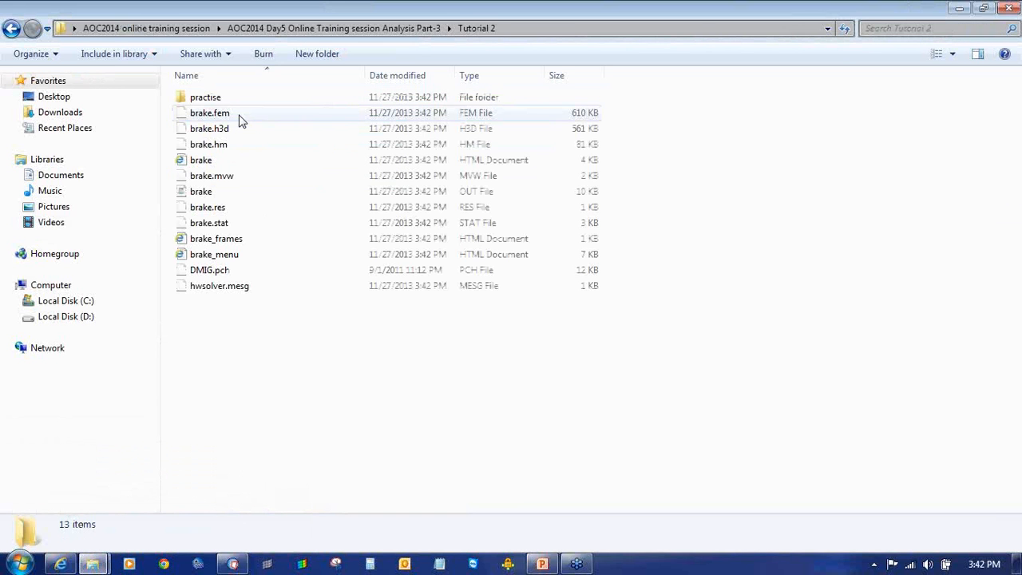
pyautogui.click(477, 77)
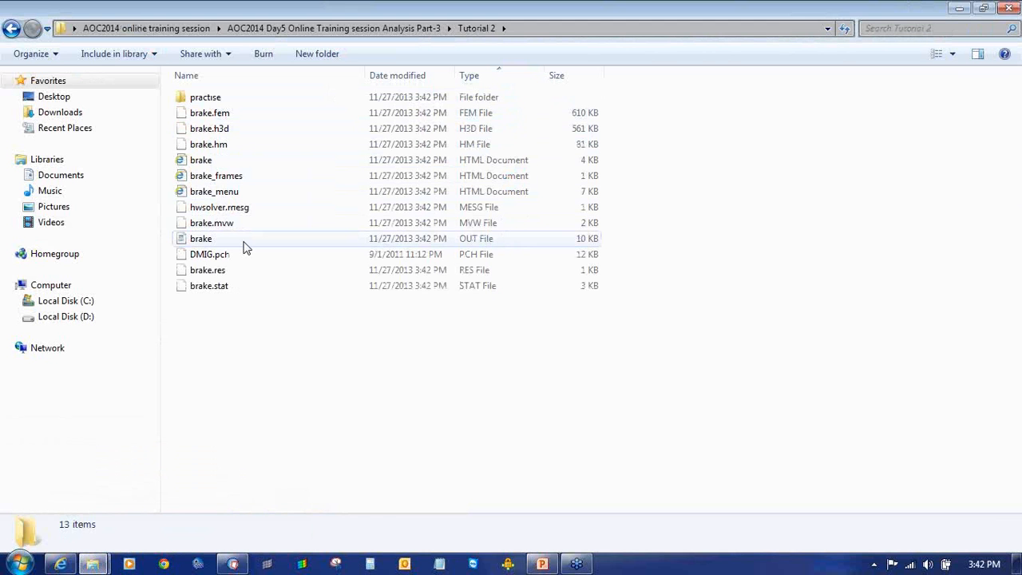
# Step: Open the brake OUT file from the Tutorial 2 folder in WordPad and find the table of modal frequencies and eigenvalues
pyautogui.click(210, 240)
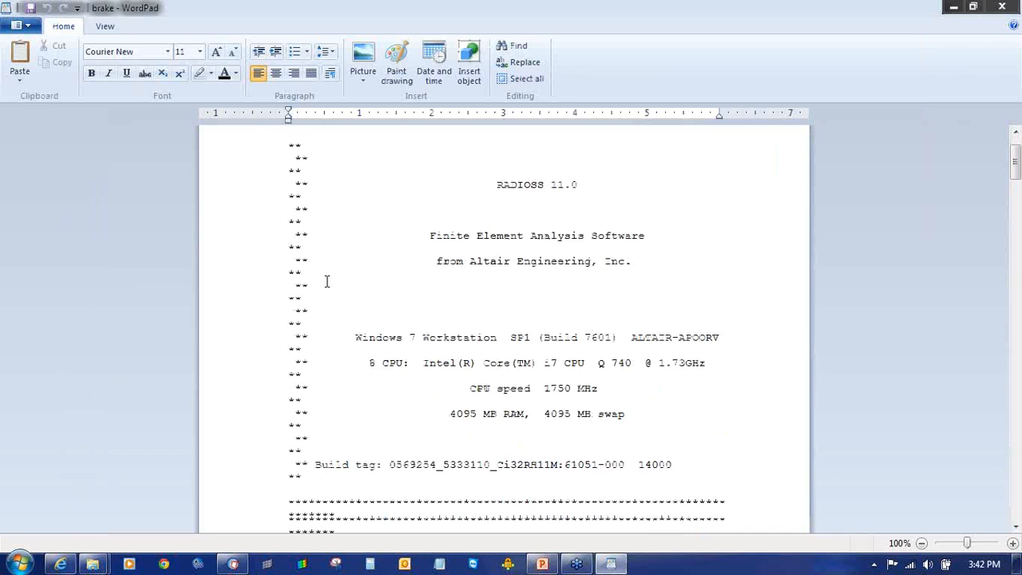
pyautogui.scroll(-20, 327, 281)
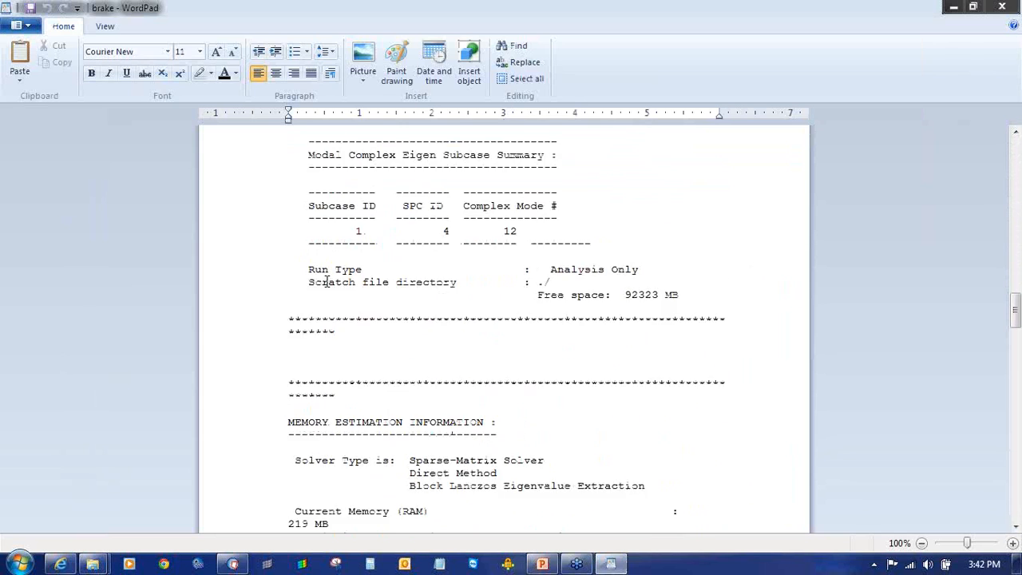
pyautogui.scroll(-20, 326, 281)
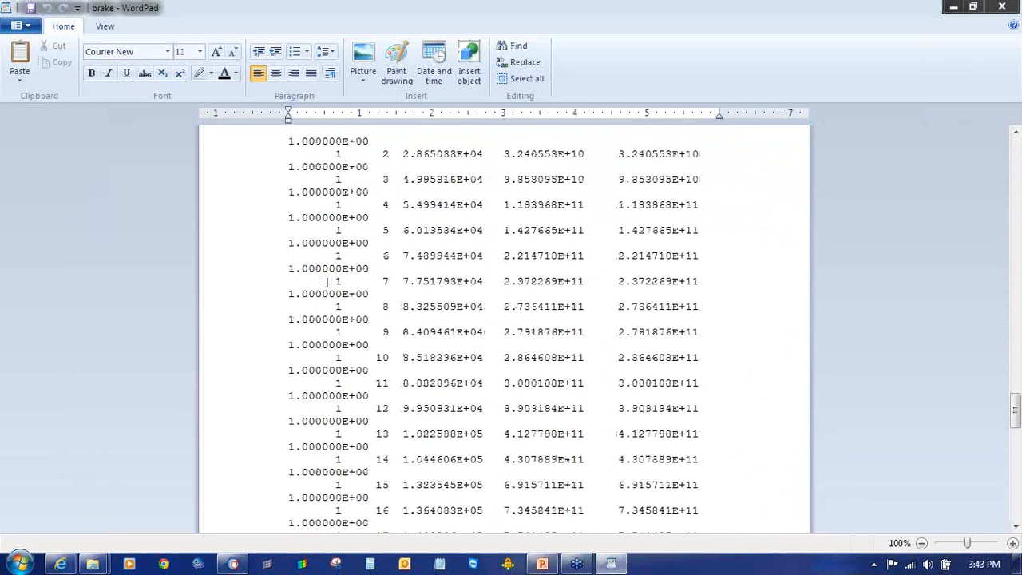
pyautogui.scroll(4, 327, 281)
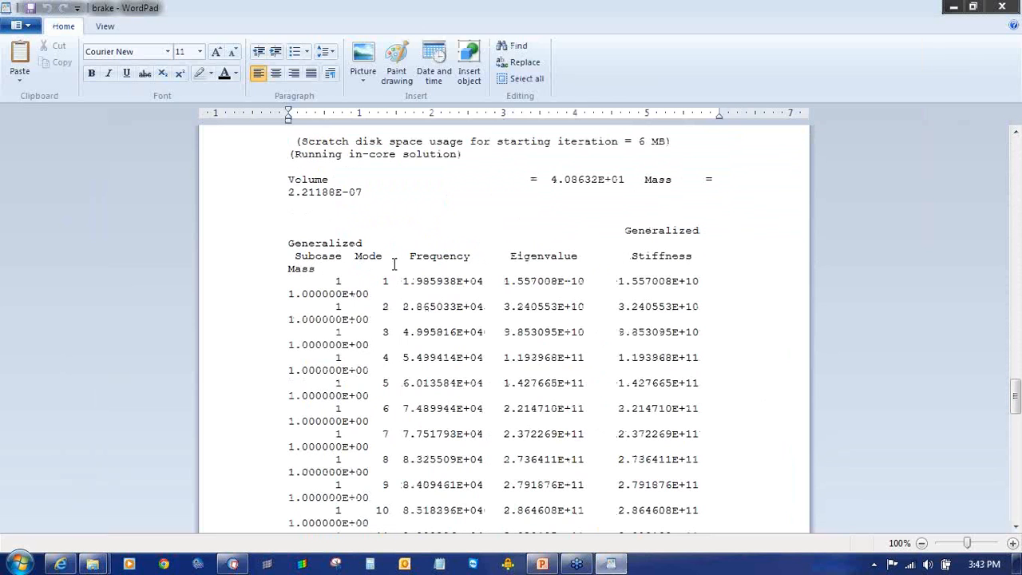
pyautogui.moveTo(967, 544); pyautogui.dragTo(965, 545)
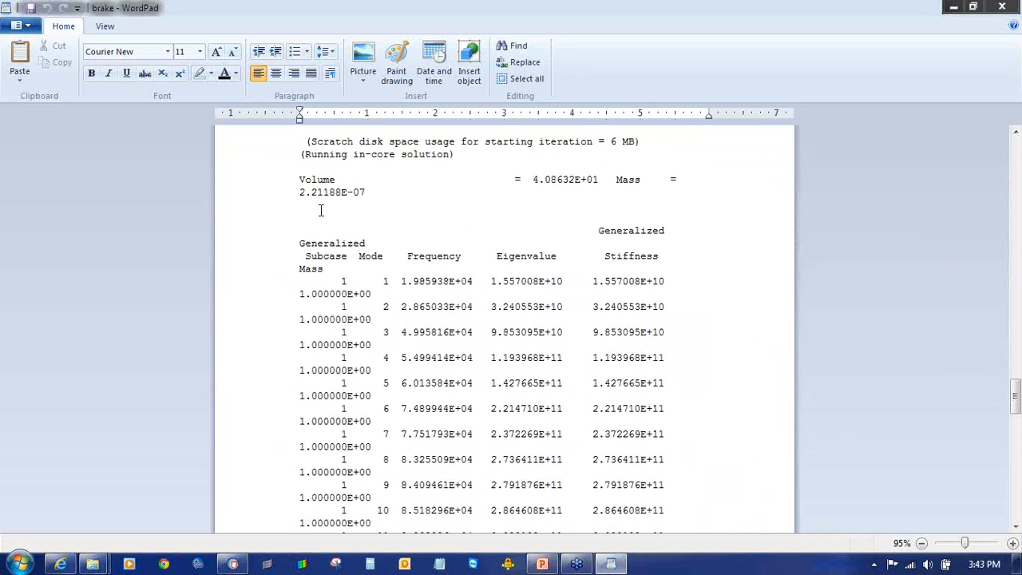
pyautogui.keyDown('ctrl'); pyautogui.scroll(2, 320, 210); pyautogui.keyUp('ctrl')
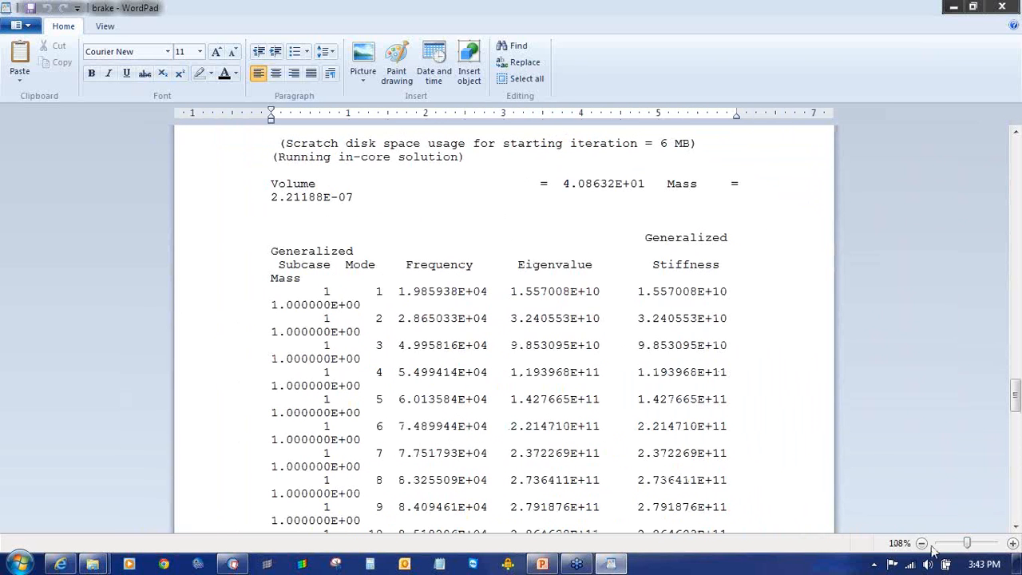
pyautogui.click(922, 543)
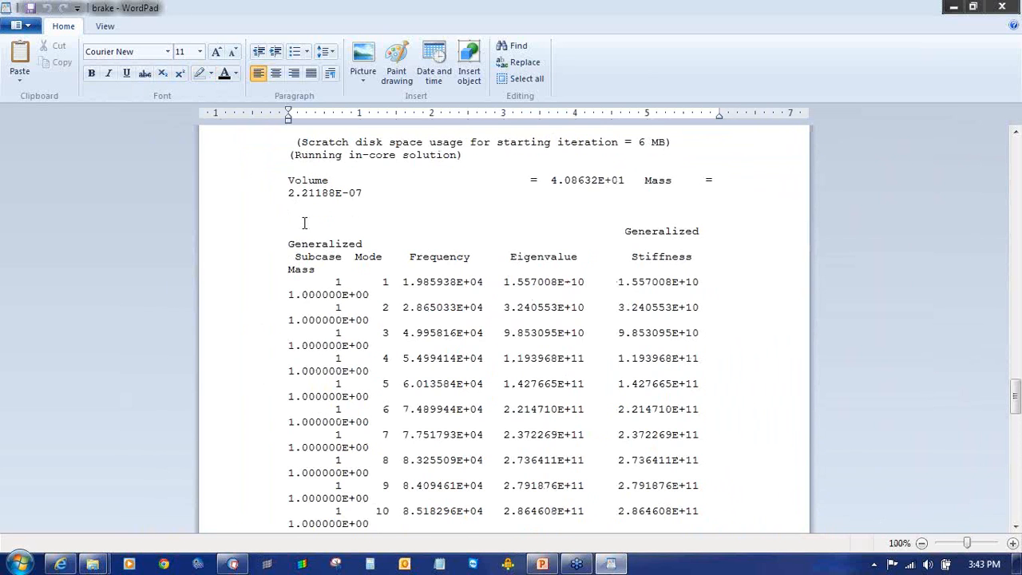
# Step: Set the font size of the entire solver report to 9
pyautogui.hotkey('ctrl', 'a')
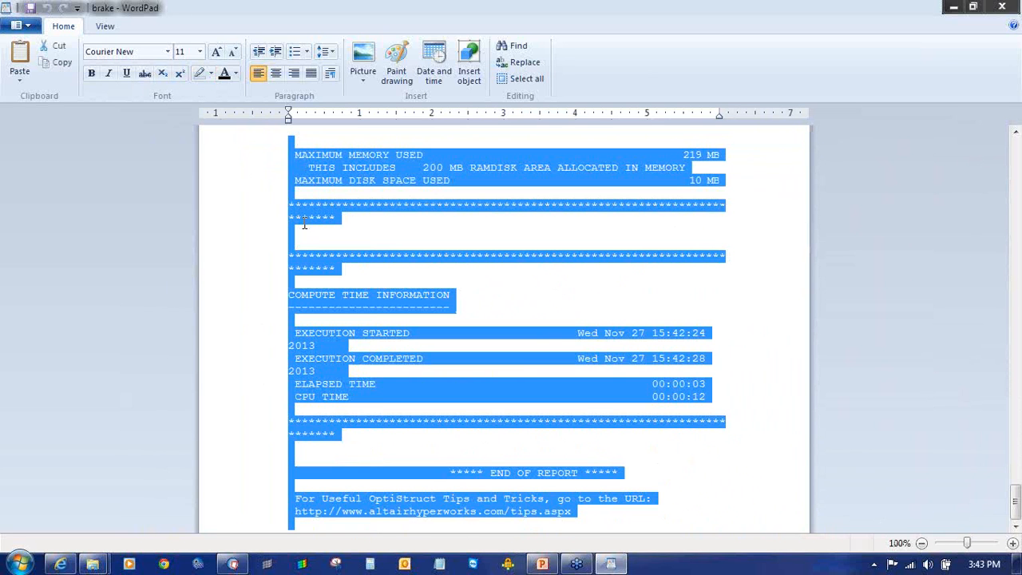
pyautogui.click(184, 51)
pyautogui.write('9')
pyautogui.press('Return')
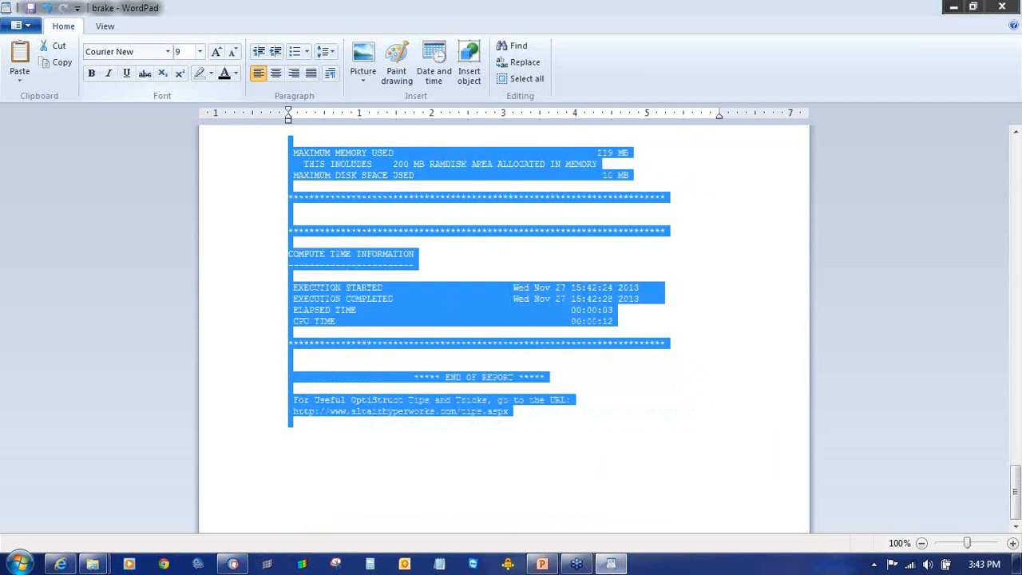
pyautogui.click(251, 277)
# Step: Review the report's analysis results, from the modal frequency and generalized stiffness table to the complex eigenvalue and damping table
pyautogui.scroll(3, 267, 317)
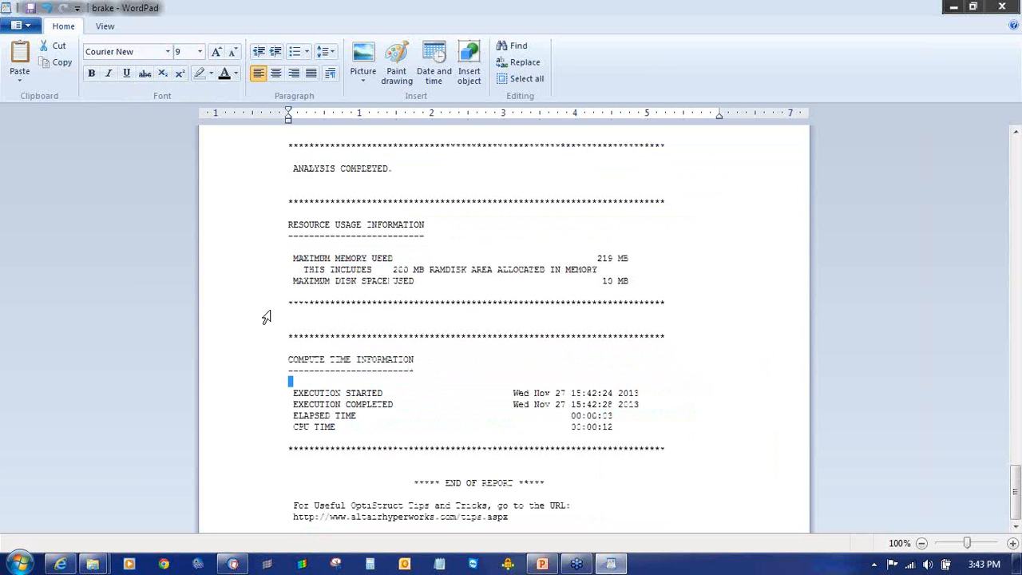
pyautogui.scroll(14, 397, 377)
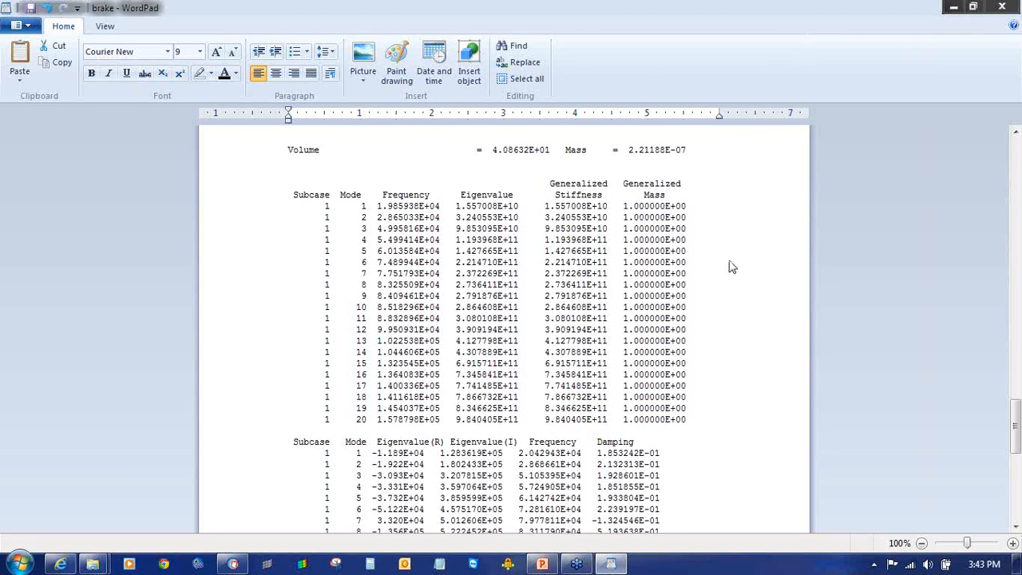
pyautogui.scroll(15, 733, 267)
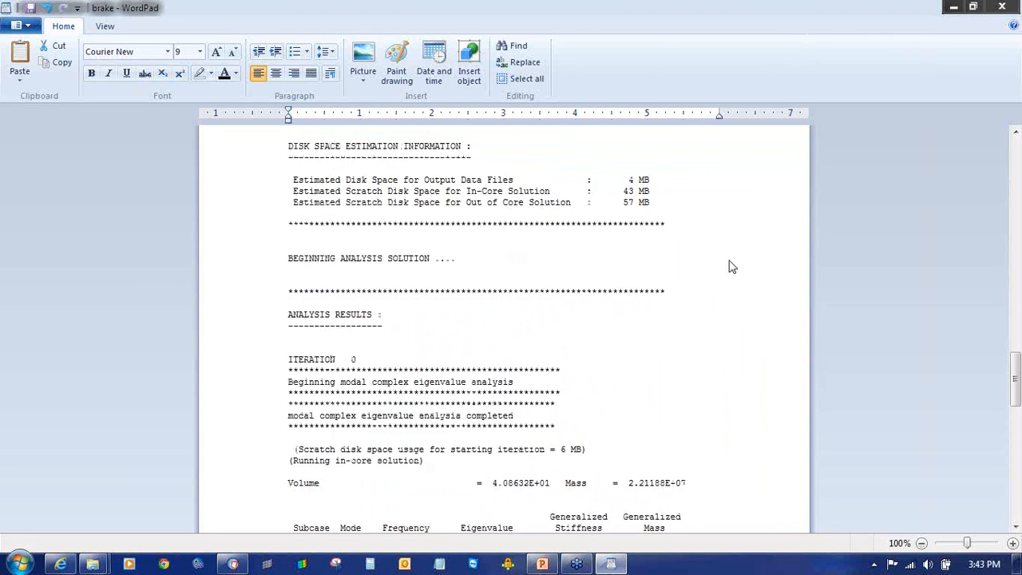
pyautogui.scroll(-15, 732, 267)
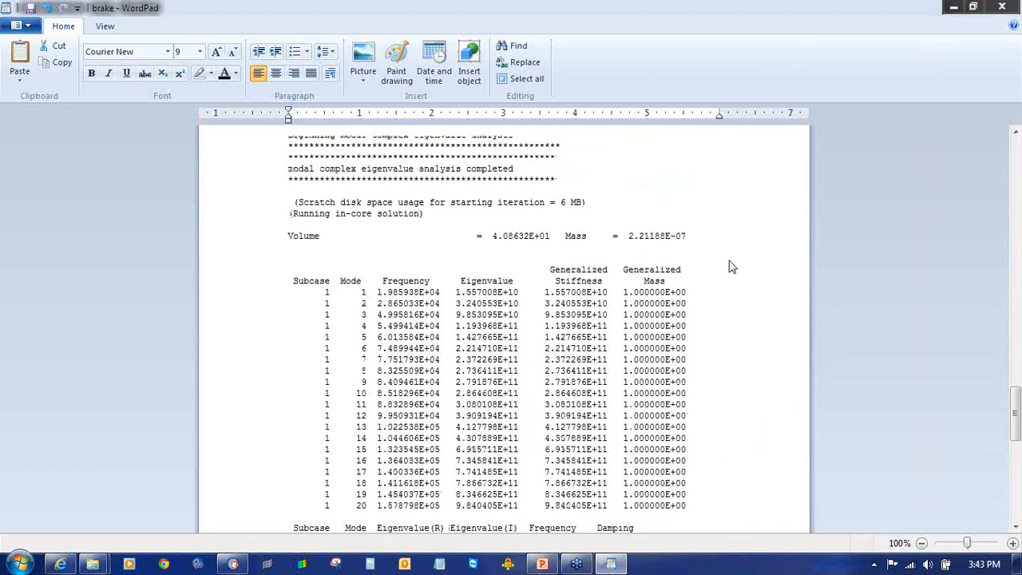
pyautogui.scroll(-1, 375, 272)
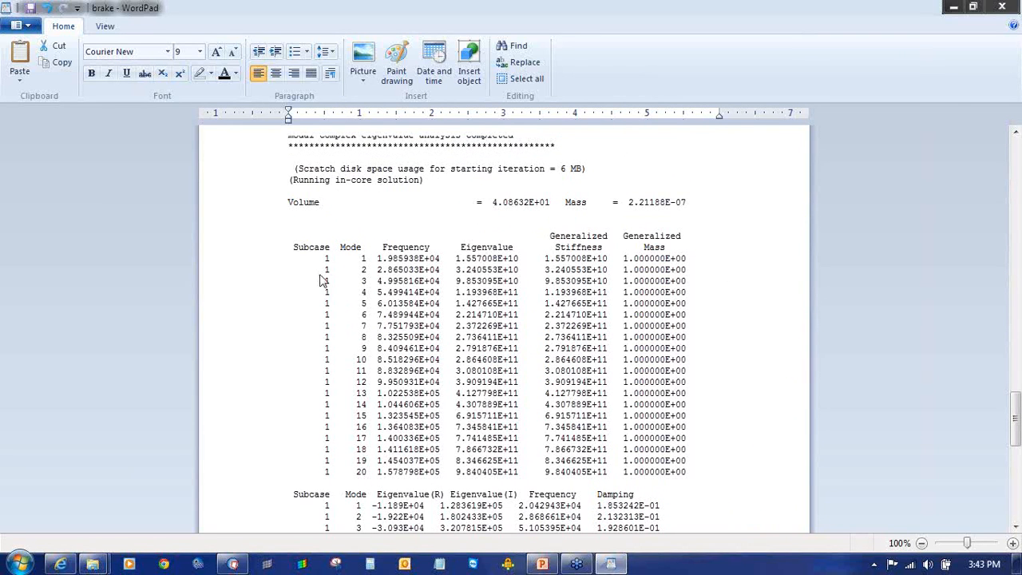
pyautogui.scroll(-2, 328, 441)
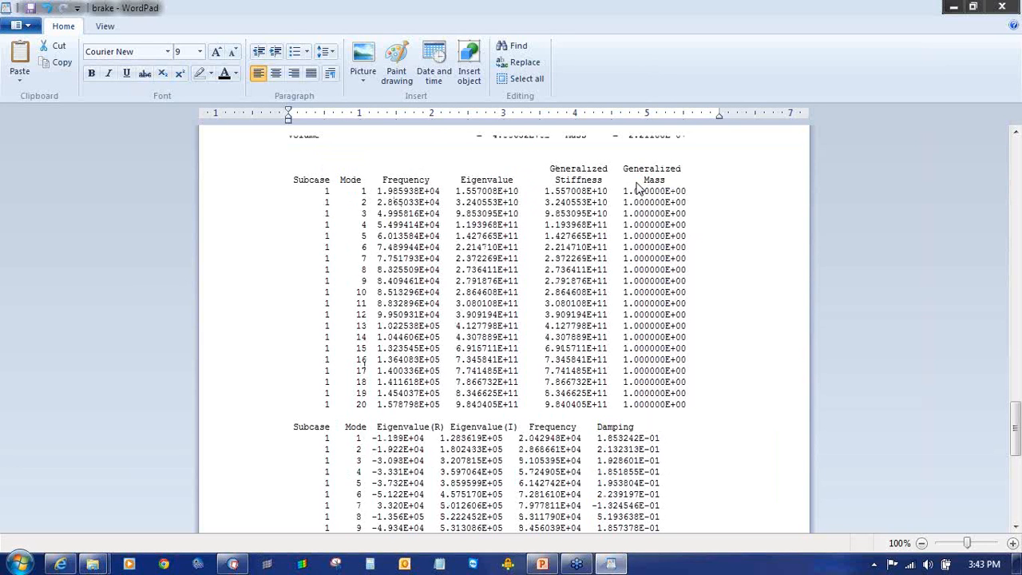
pyautogui.scroll(-3, 535, 241)
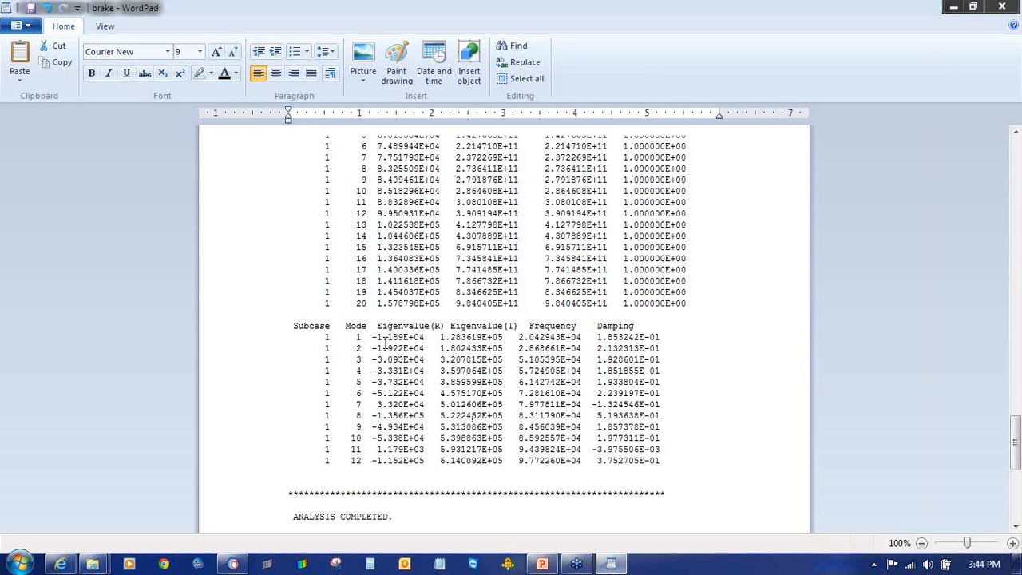
# Step: Highlight modes 7 and 11 in the complex eigenvalue table, first their real eigenvalues, finally their rows through the damping values
pyautogui.moveTo(352, 404); pyautogui.dragTo(439, 404)
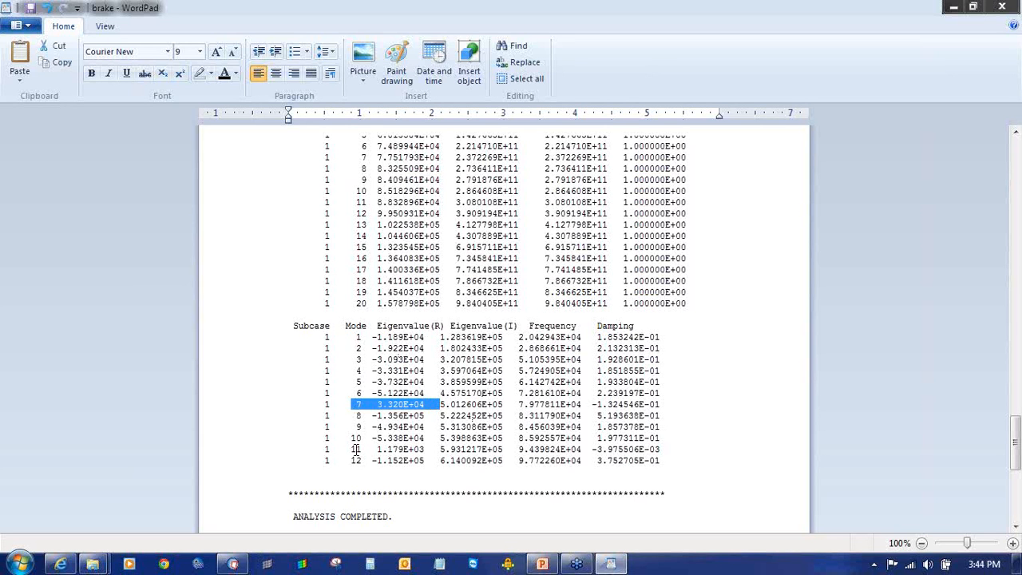
pyautogui.moveTo(352, 449); pyautogui.dragTo(439, 450)
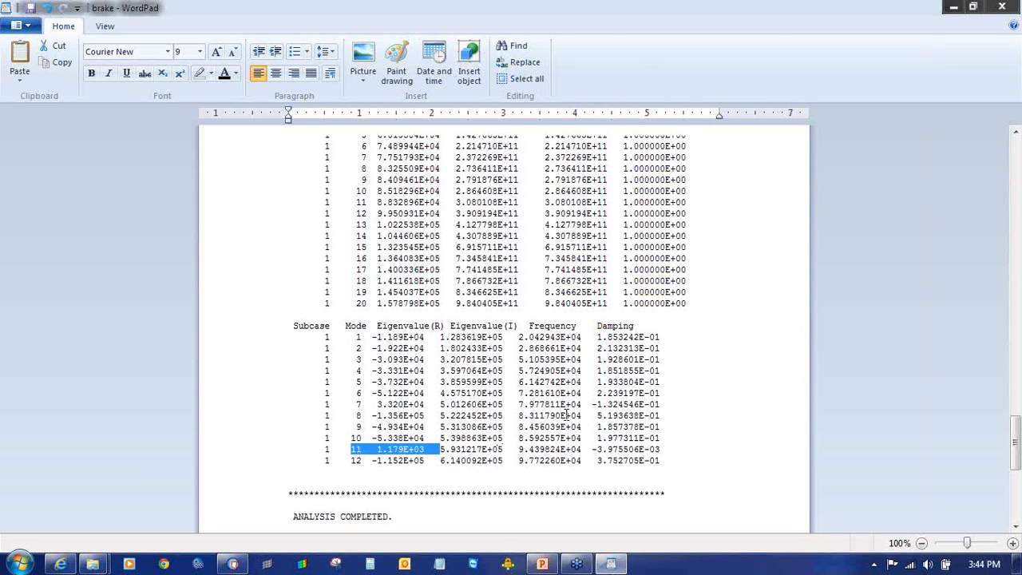
pyautogui.moveTo(356, 405); pyautogui.dragTo(662, 404)
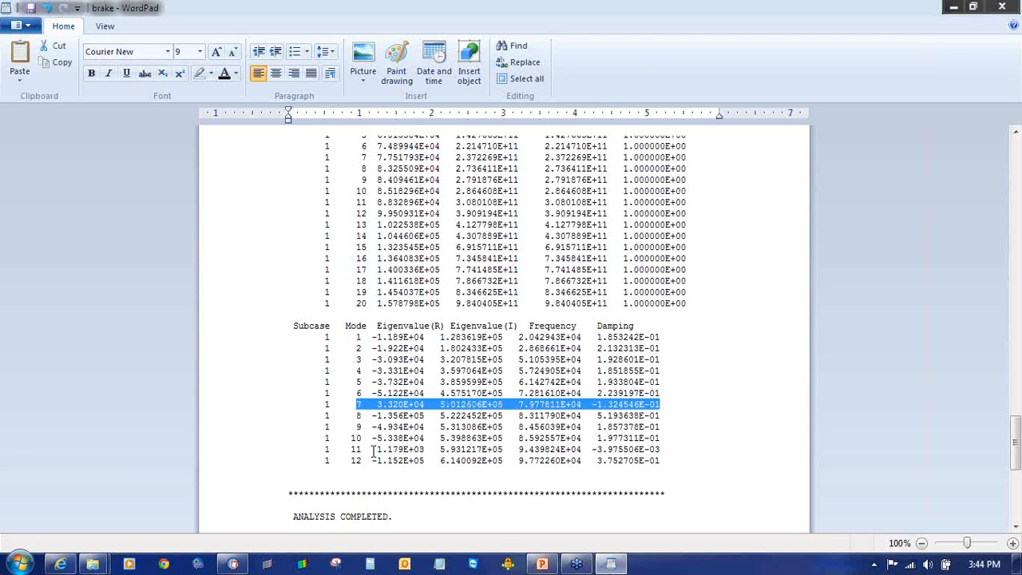
pyautogui.moveTo(352, 450); pyautogui.dragTo(673, 444)
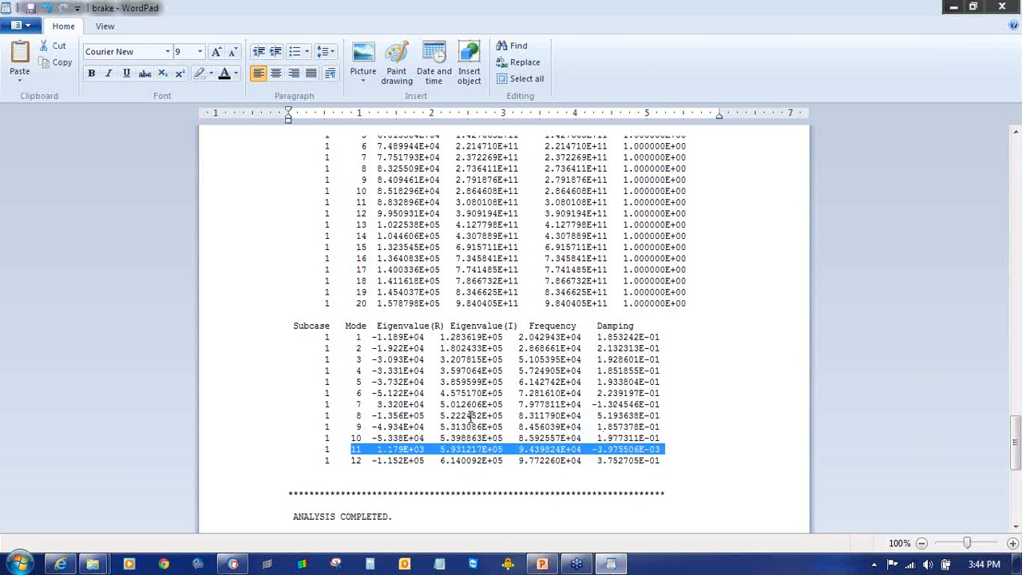
# Step: Inspect the damping values of modes 7 and 11 in the brake.out results, and close the file without saving
pyautogui.click(379, 405)
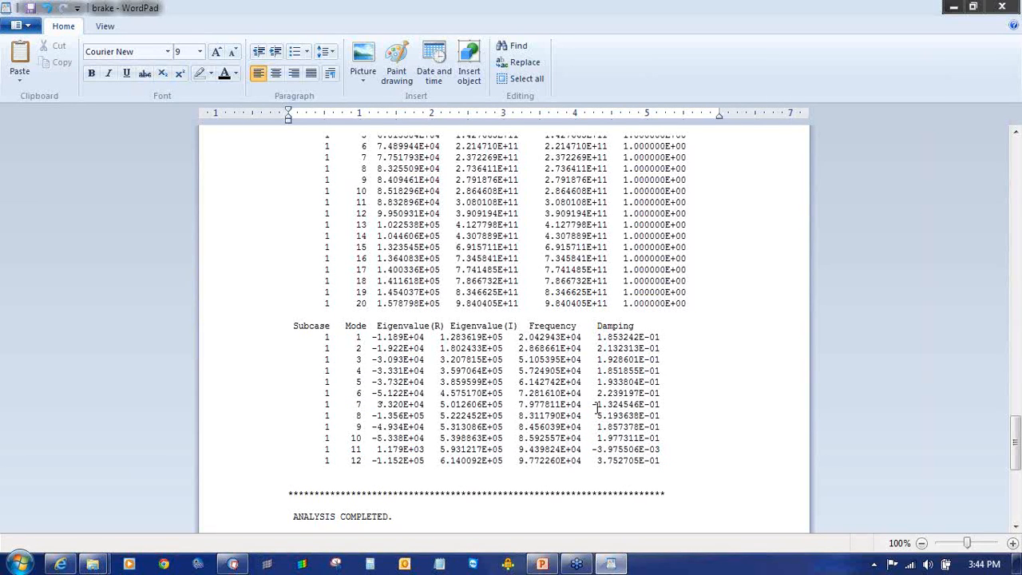
pyautogui.moveTo(598, 408); pyautogui.dragTo(693, 412)
pyautogui.moveTo(591, 448); pyautogui.dragTo(669, 449)
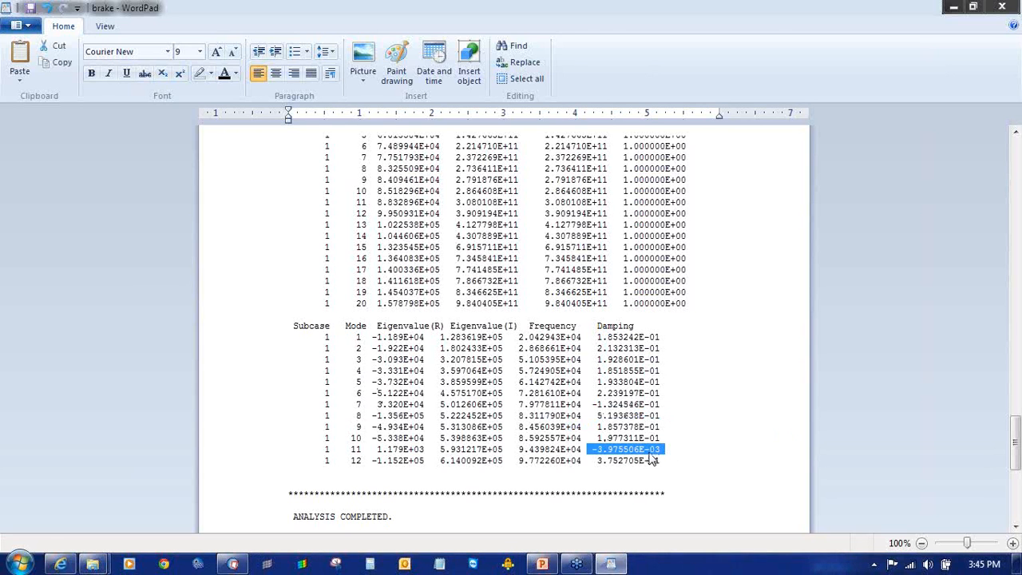
pyautogui.click(1003, 8)
pyautogui.click(540, 317)
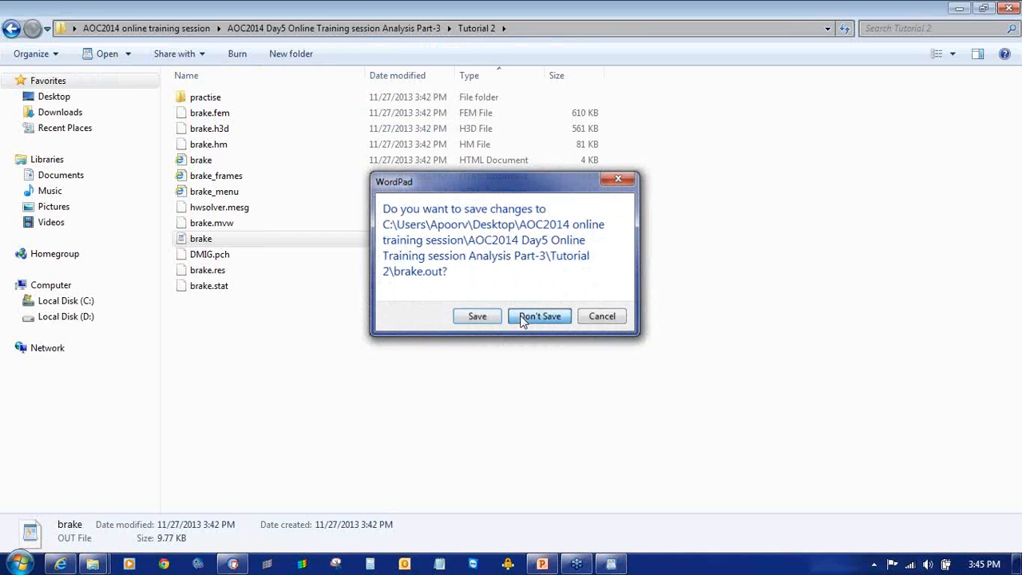
# Step: Switch to HyperWorks, split the page into two side-by-side windows and activate the empty one
pyautogui.click(233, 564)
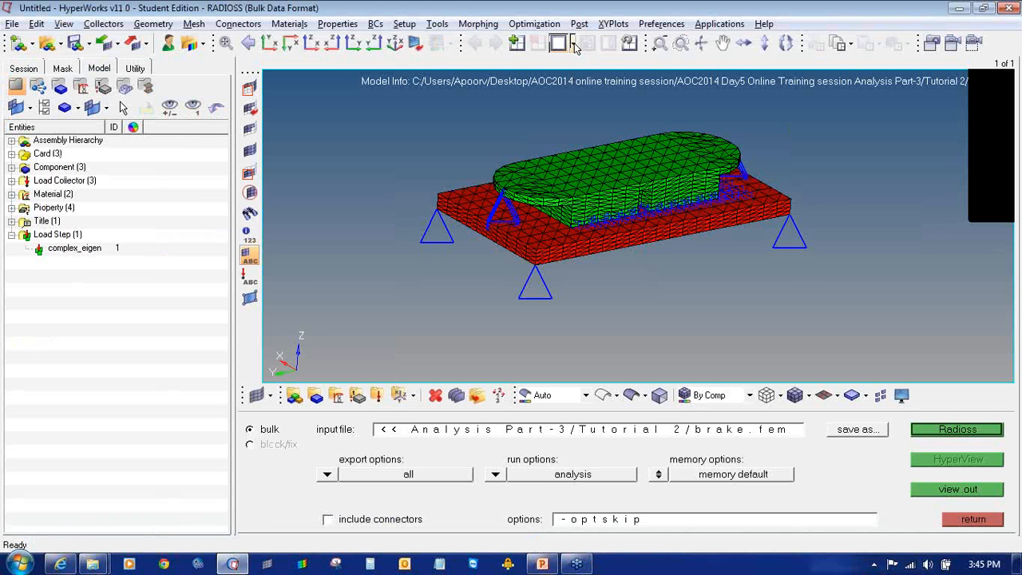
pyautogui.click(563, 44)
pyautogui.click(626, 67)
pyautogui.click(651, 194)
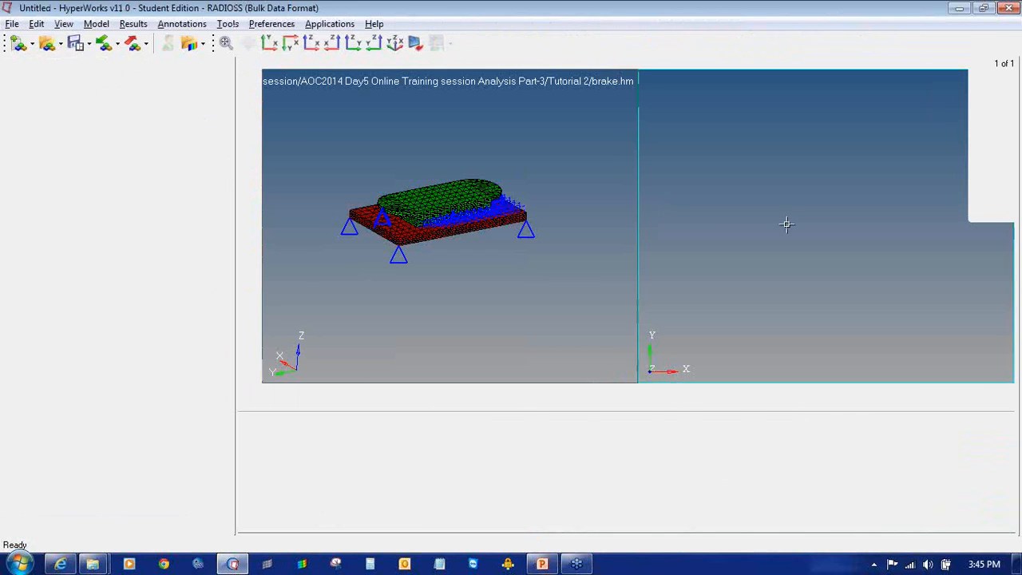
# Step: Load brake.h3d from the Tutorial 2 folder as both model and results in the empty window
pyautogui.click(56, 45)
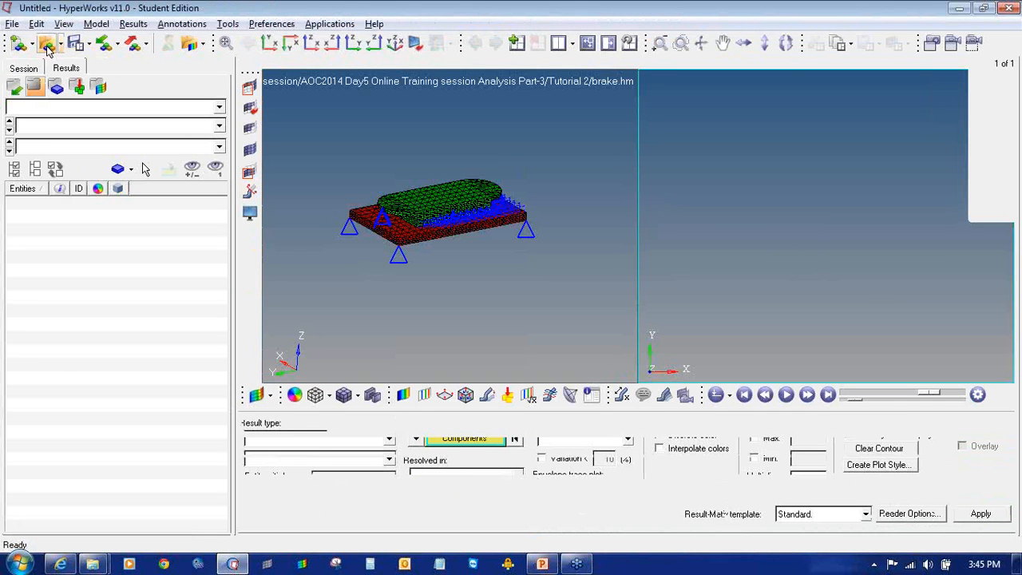
pyautogui.click(334, 446)
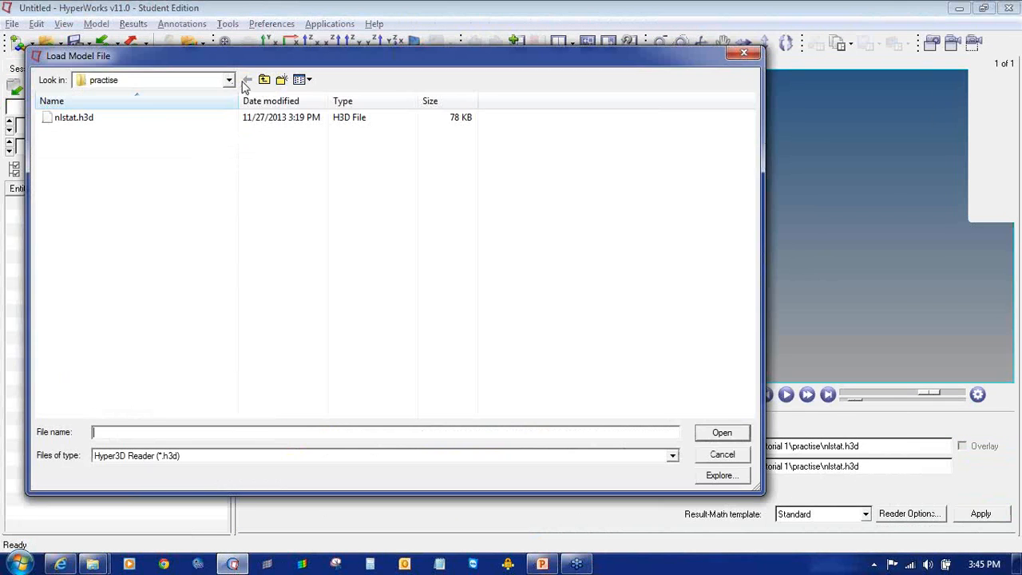
pyautogui.click(265, 83)
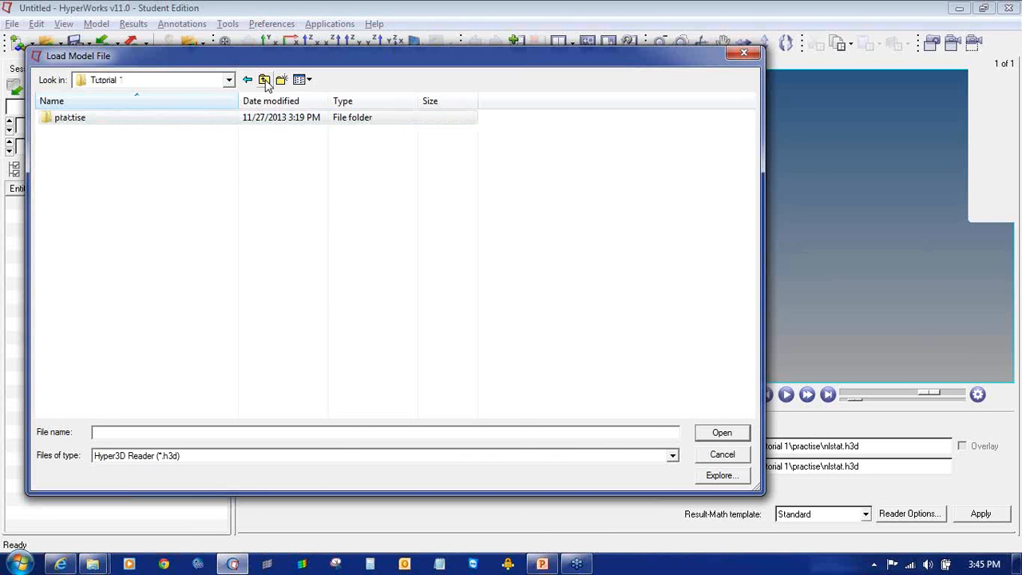
pyautogui.click(265, 80)
pyautogui.doubleClick(170, 134)
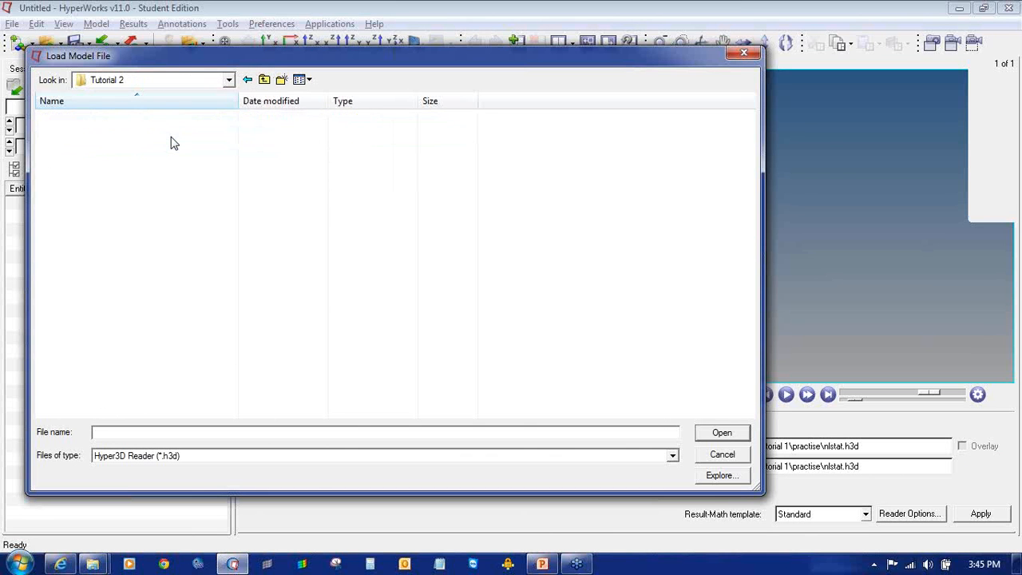
pyautogui.doubleClick(167, 131)
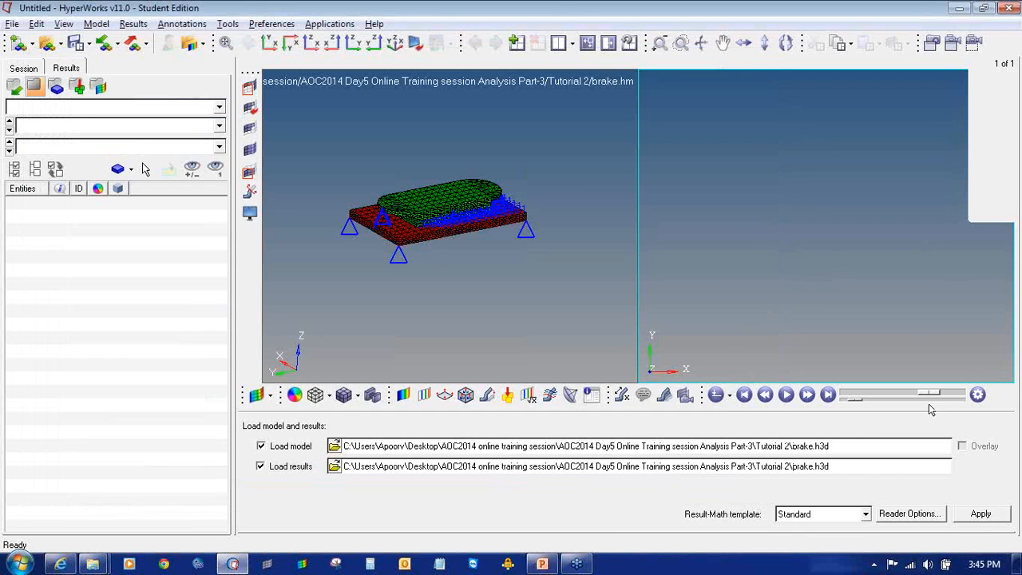
pyautogui.click(981, 514)
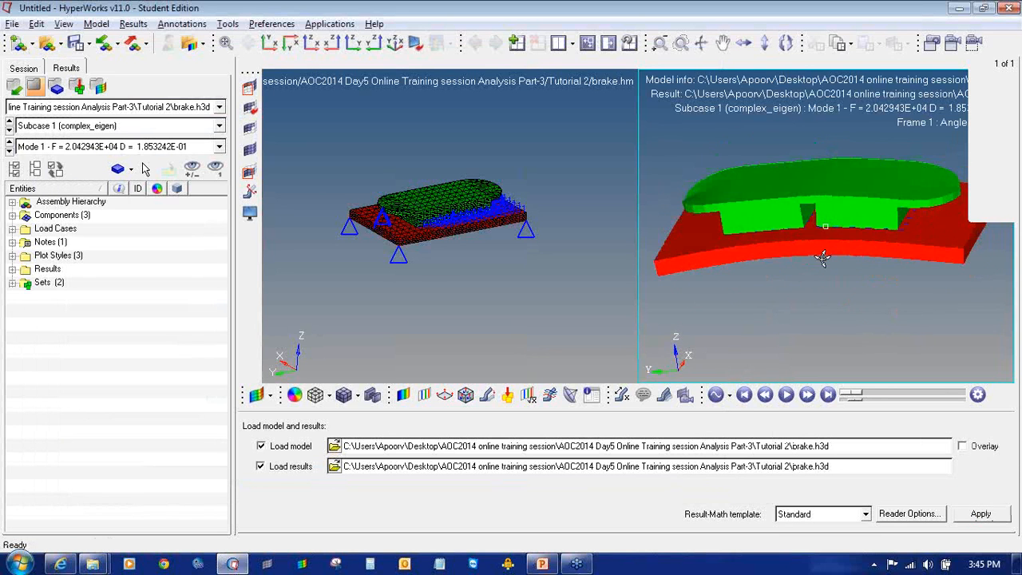
# Step: Expand the results window to the full page and contour the Eigen Mode magnitude on the brake model
pyautogui.click(587, 44)
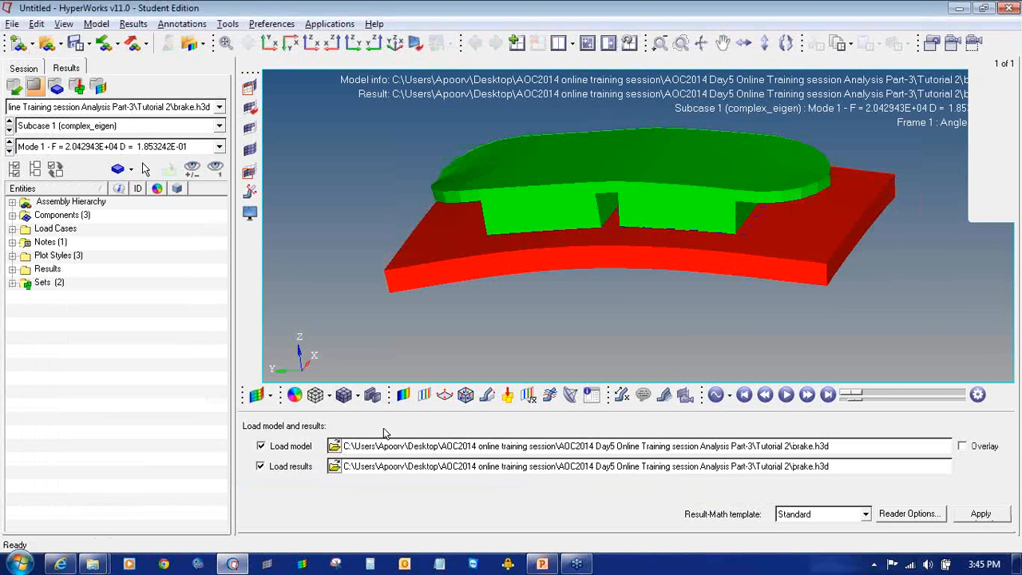
pyautogui.click(403, 395)
pyautogui.click(602, 520)
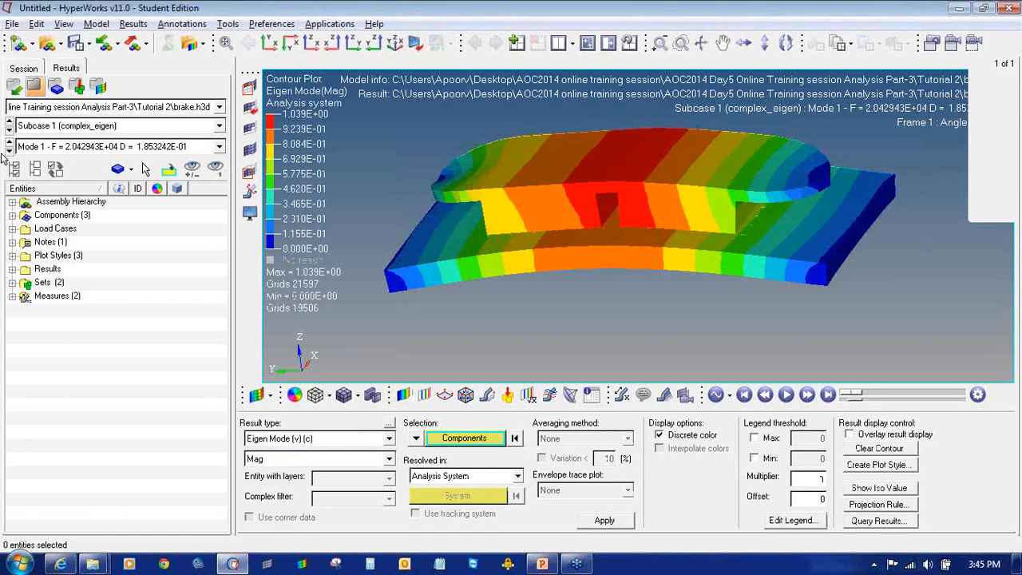
# Step: Step forward through the brake's complex mode shapes from mode 1 up to mode 12
pyautogui.click(9, 151)
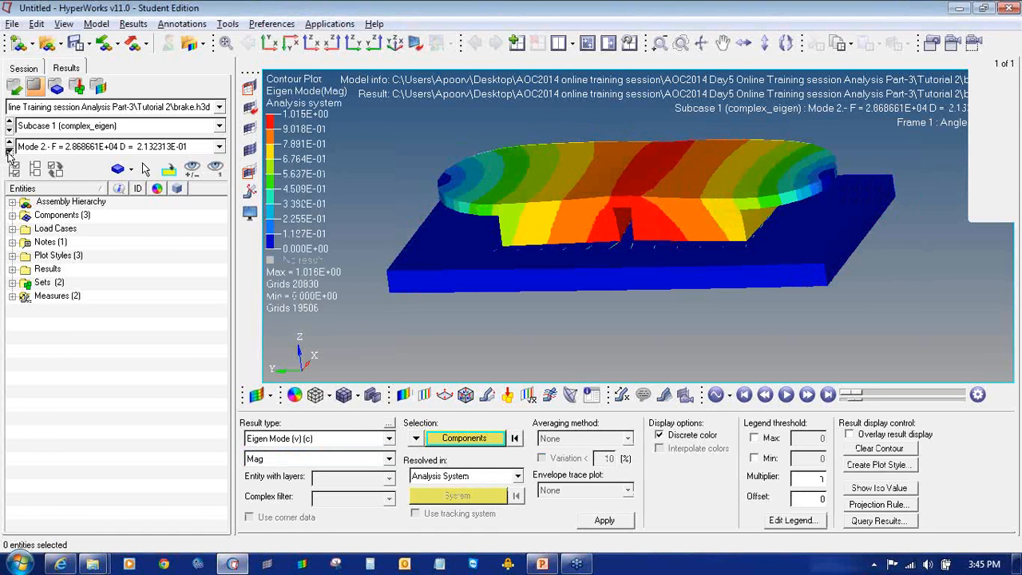
pyautogui.click(8, 151)
pyautogui.click(9, 151)
pyautogui.click(9, 151)
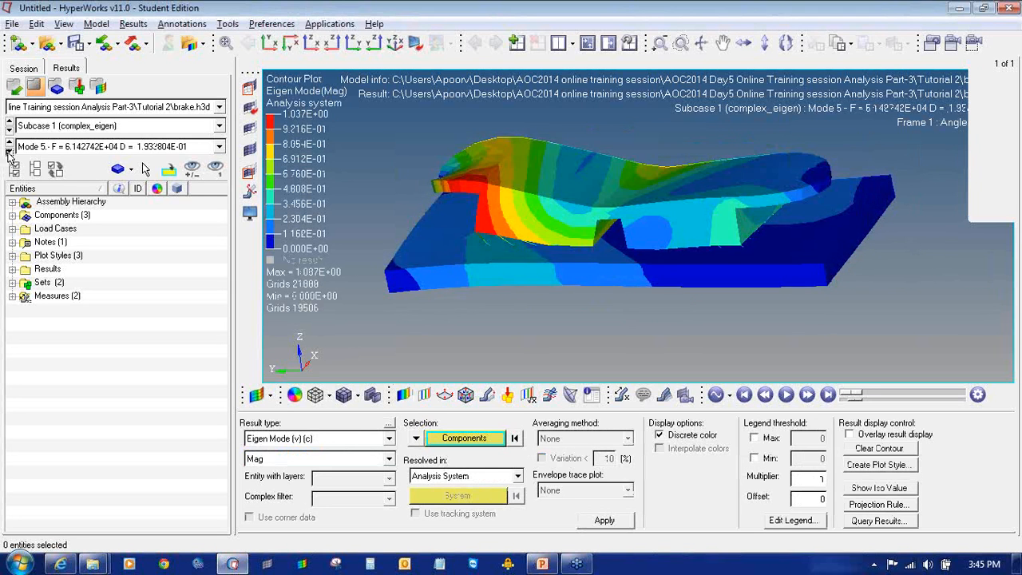
pyautogui.click(9, 151)
pyautogui.click(9, 151)
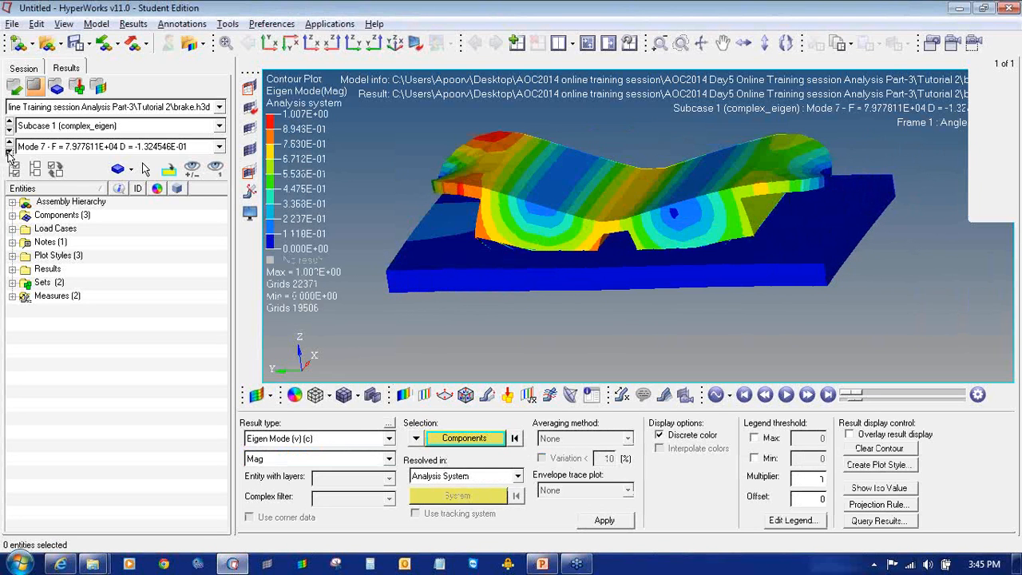
pyautogui.click(9, 151)
pyautogui.click(9, 151)
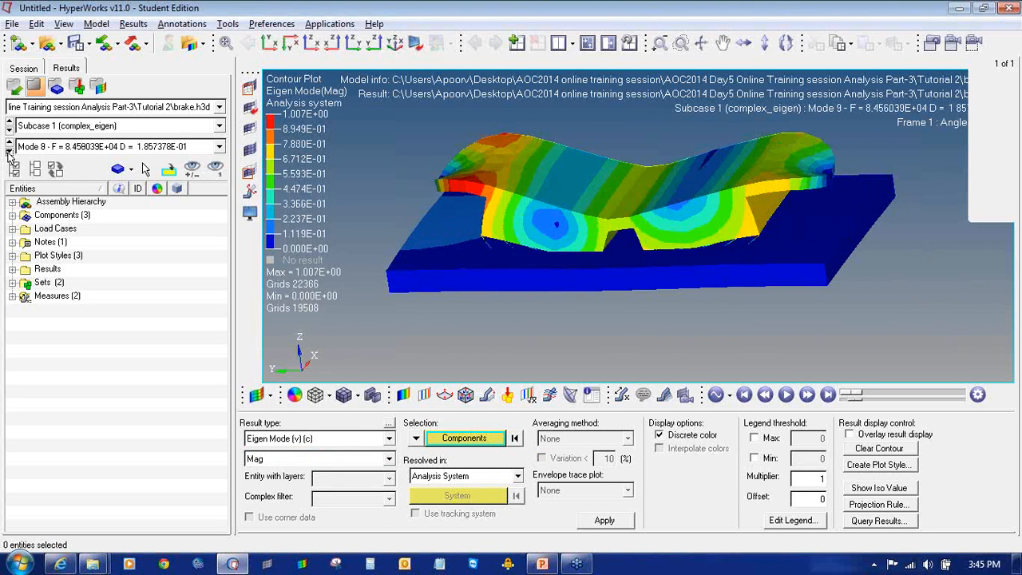
pyautogui.click(9, 150)
pyautogui.click(9, 151)
pyautogui.click(8, 151)
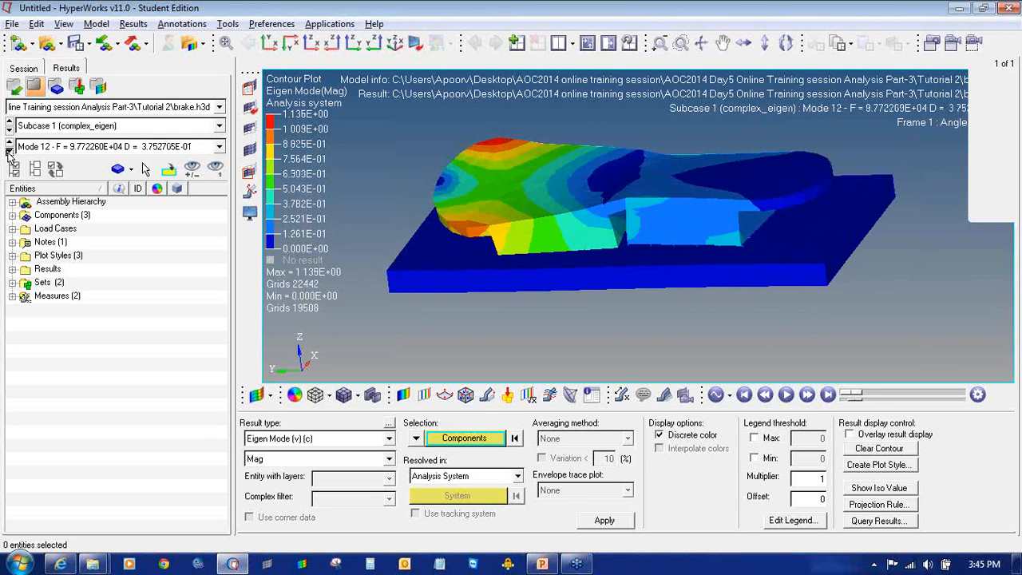
pyautogui.click(9, 151)
# Step: Go back through the higher brake mode shapes, reviewing down to mode 6 and ending on mode 9
pyautogui.click(9, 142)
pyautogui.click(8, 142)
pyautogui.click(9, 143)
pyautogui.click(10, 143)
pyautogui.click(10, 142)
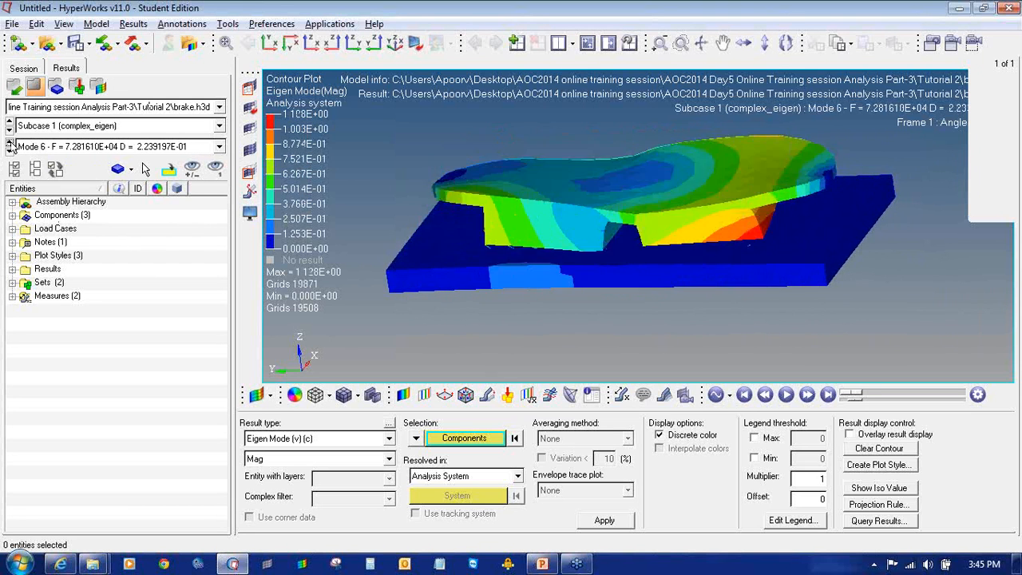
pyautogui.click(10, 142)
pyautogui.click(10, 142)
pyautogui.click(9, 142)
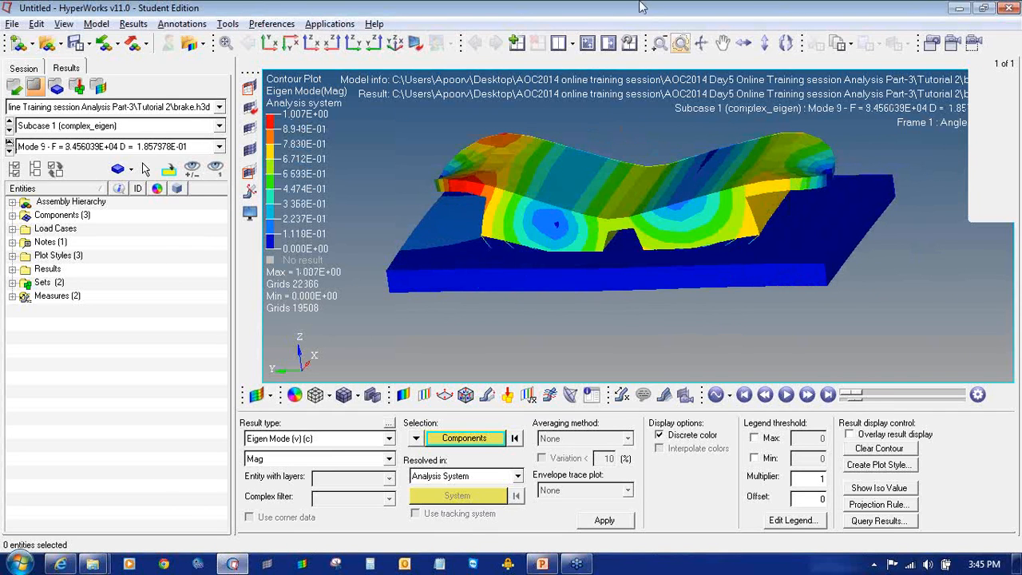
# Step: Discard the brake results, restore the two-window layout and switch to the PowerPoint slides
pyautogui.click(18, 42)
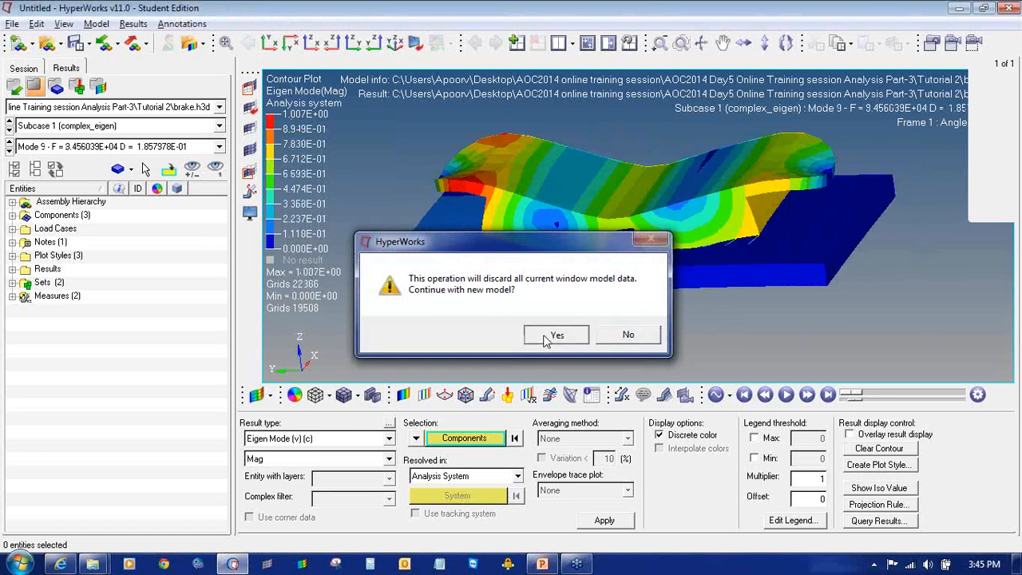
pyautogui.click(555, 334)
pyautogui.click(588, 42)
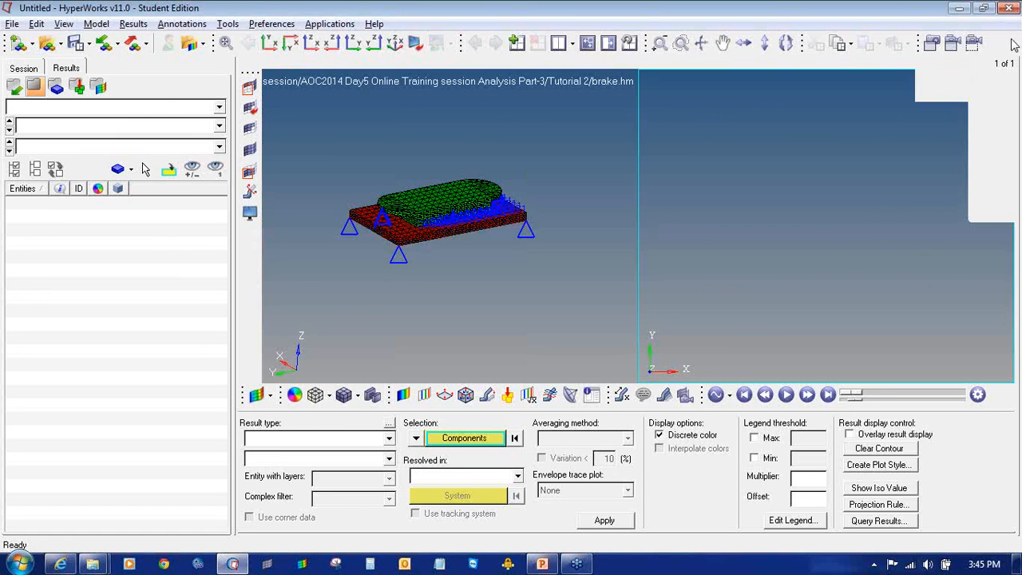
pyautogui.hotkey('alt', 'Tab')
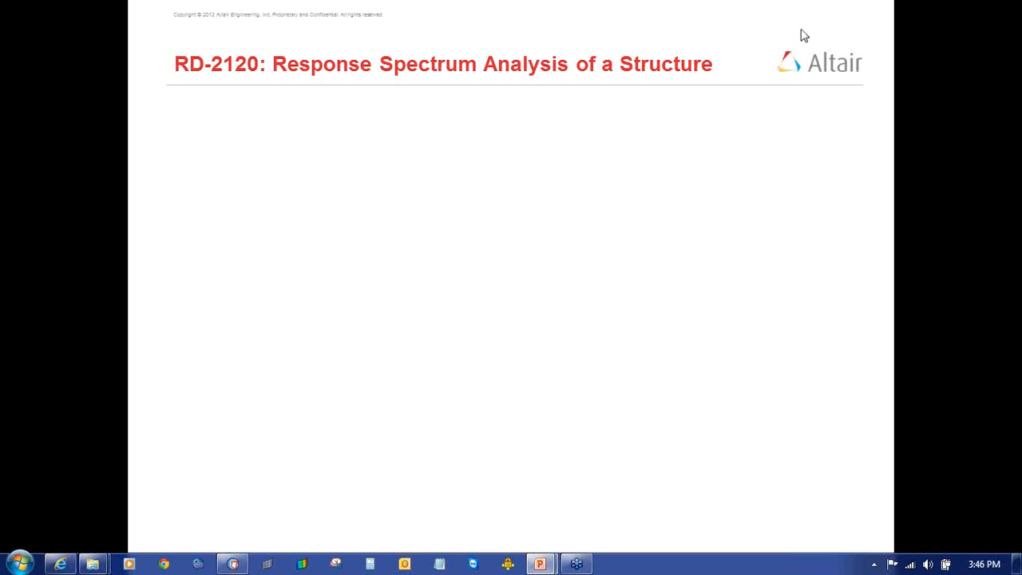
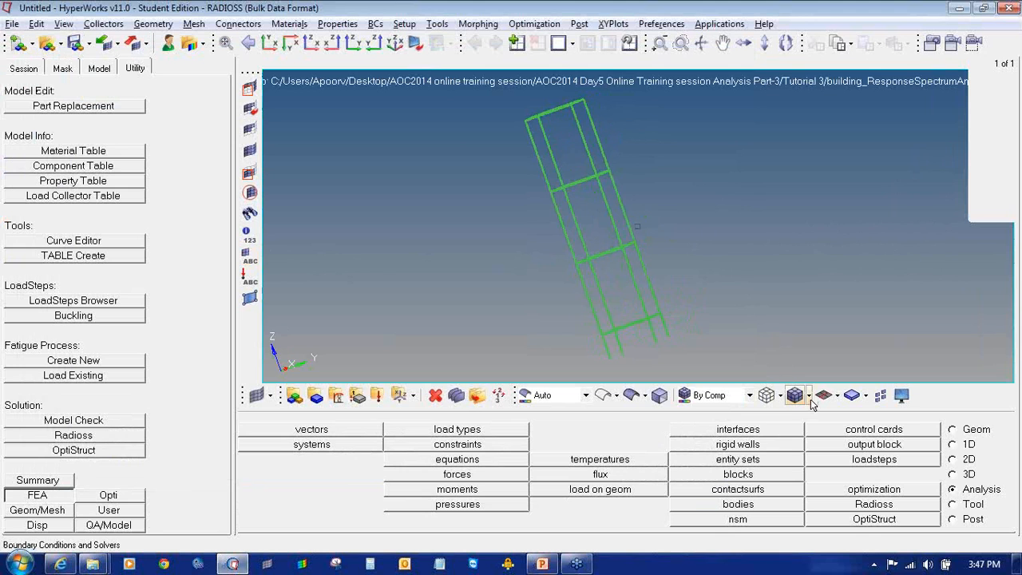
# Step: Display the building frame's 1D elements with their 3D cross-sections and examine the beams at its top corner
pyautogui.click(837, 396)
pyautogui.click(834, 434)
pyautogui.keyDown('ctrl'); pyautogui.moveTo(534, 229); pyautogui.dragTo(558, 137); pyautogui.keyUp('ctrl')
pyautogui.keyDown('ctrl'); pyautogui.scroll(4, 559, 124); pyautogui.keyUp('ctrl')
pyautogui.keyDown('ctrl'); pyautogui.moveTo(507, 206); pyautogui.dragTo(505, 272, button='right'); pyautogui.keyUp('ctrl')
pyautogui.keyDown('ctrl'); pyautogui.scroll(4, 433, 135); pyautogui.keyUp('ctrl')
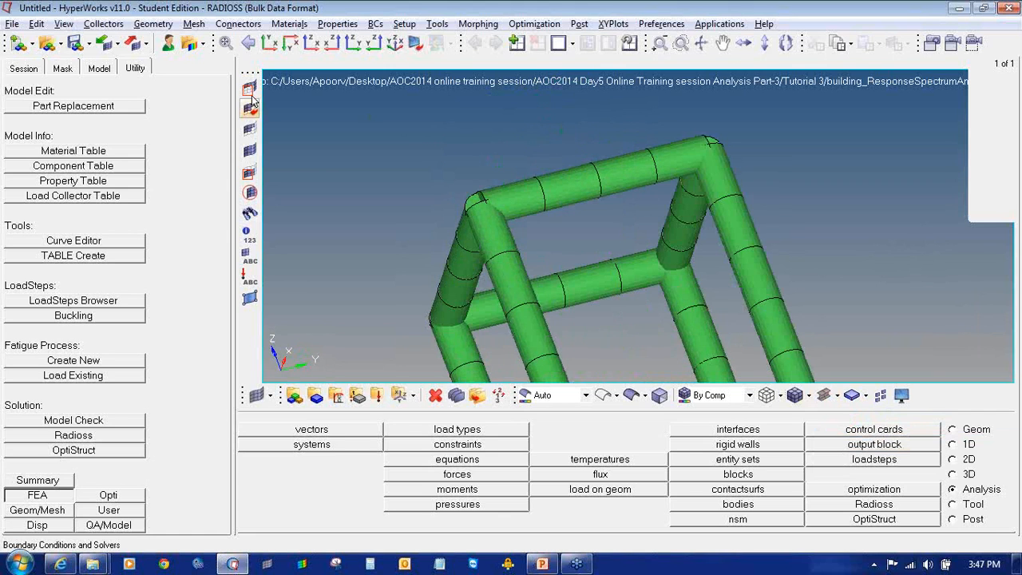
# Step: Isolate one beam element at the top of the frame by reversing the mask, and examine its circular section
pyautogui.click(250, 88)
pyautogui.click(540, 188)
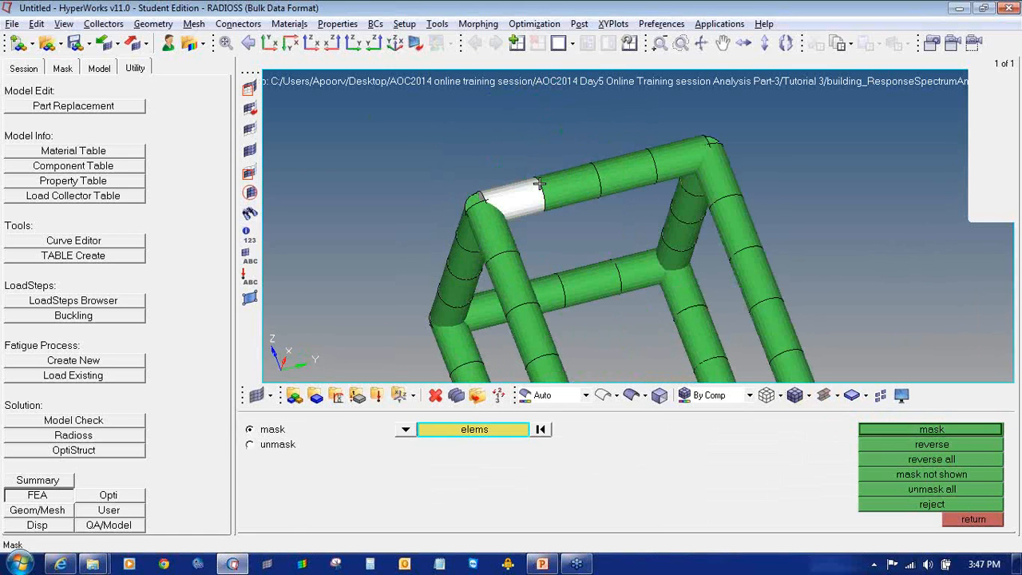
pyautogui.click(931, 444)
pyautogui.keyDown('ctrl'); pyautogui.moveTo(520, 206); pyautogui.dragTo(613, 194); pyautogui.keyUp('ctrl')
pyautogui.keyDown('ctrl'); pyautogui.scroll(4, 489, 185); pyautogui.keyUp('ctrl')
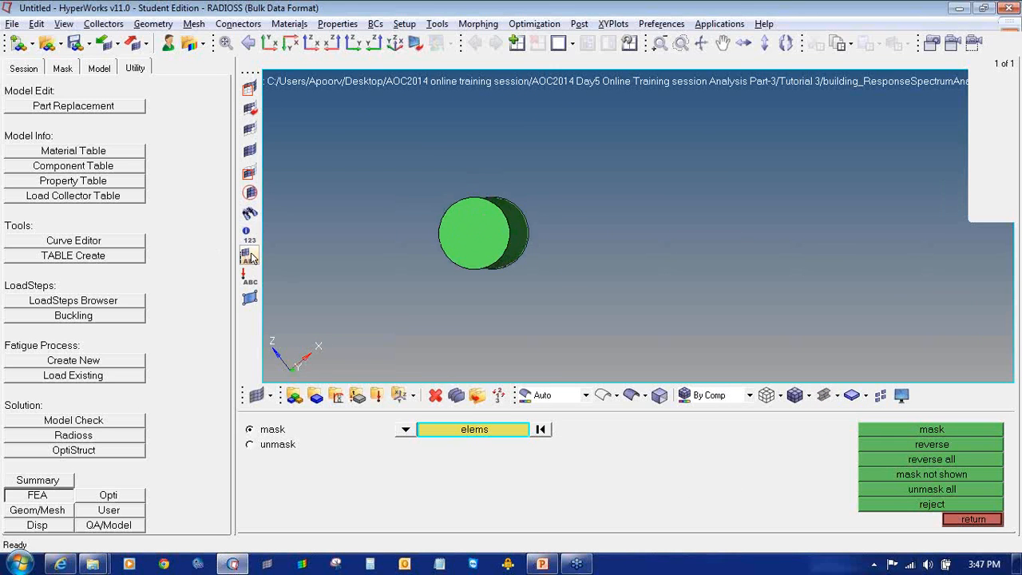
# Step: Turn on element type labels and return the 1D elements to line representation to check the isolated beam's type
pyautogui.keyDown('ctrl'); pyautogui.moveTo(520, 227); pyautogui.dragTo(417, 240); pyautogui.keyUp('ctrl')
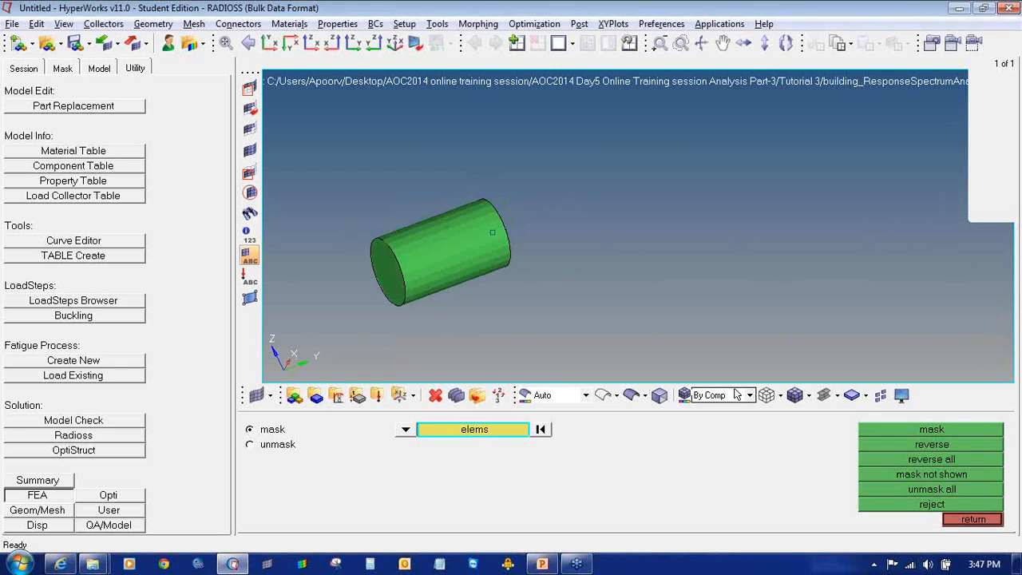
pyautogui.click(837, 395)
pyautogui.click(839, 420)
pyautogui.keyDown('ctrl'); pyautogui.moveTo(526, 279); pyautogui.dragTo(589, 273, button='right'); pyautogui.keyUp('ctrl')
pyautogui.keyDown('ctrl'); pyautogui.scroll(5, 539, 238); pyautogui.keyUp('ctrl')
pyautogui.keyDown('ctrl'); pyautogui.scroll(-5, 528, 253); pyautogui.keyUp('ctrl')
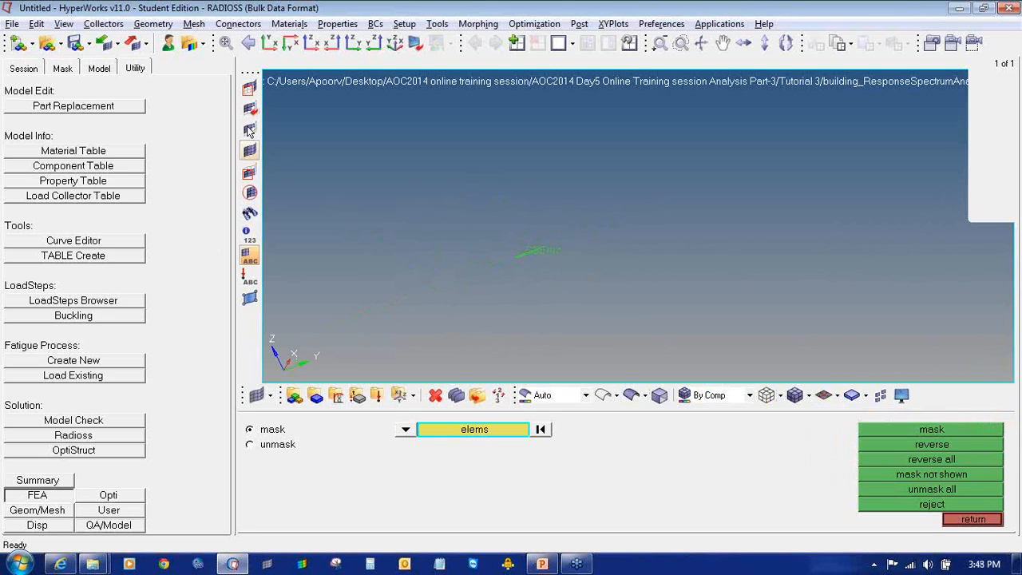
# Step: Unmask all elements of the building frame, leave the Mask tool and turn off the element type labels
pyautogui.click(250, 151)
pyautogui.keyDown('ctrl'); pyautogui.moveTo(418, 189); pyautogui.dragTo(618, 202); pyautogui.keyUp('ctrl')
pyautogui.click(971, 519)
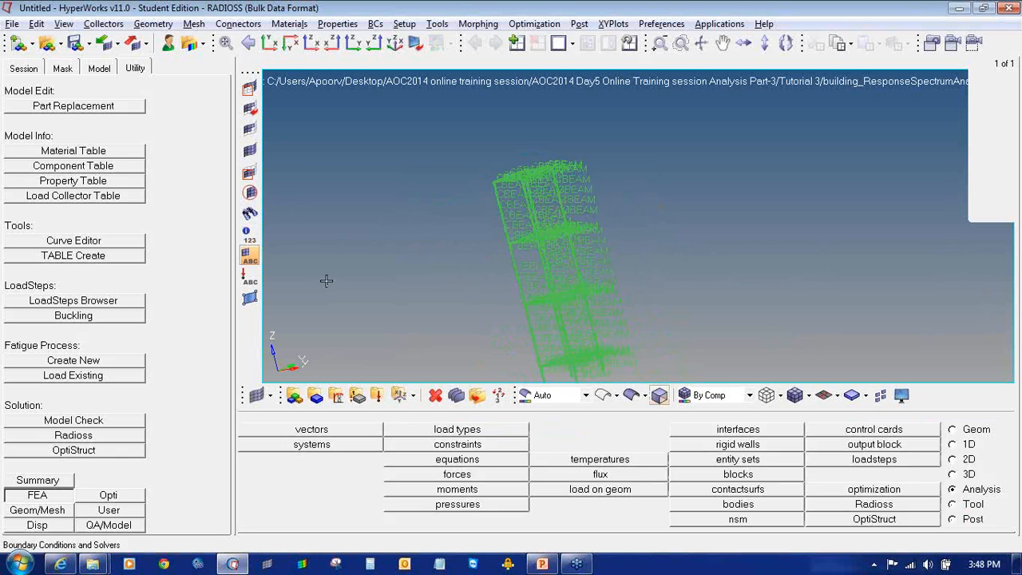
pyautogui.click(249, 256)
# Step: Bring up the model entity tree, briefly recheck the element type labels and view the frame upright
pyautogui.click(100, 71)
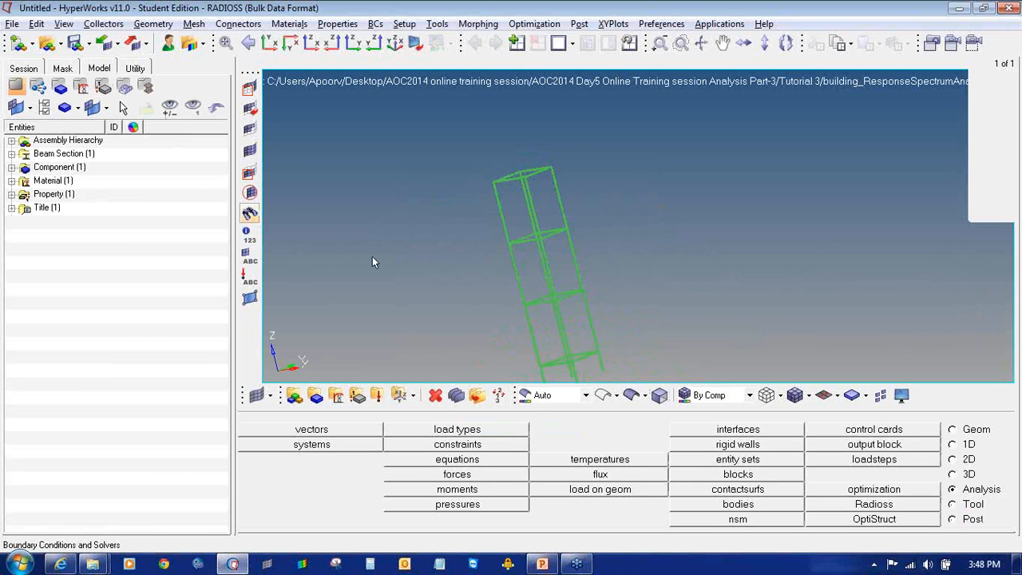
pyautogui.click(250, 257)
pyautogui.click(250, 257)
pyautogui.moveTo(502, 272)
pyautogui.keyDown('ctrl'); pyautogui.mouseDown()
pyautogui.moveTo(551, 221)
pyautogui.moveTo(623, 222)
pyautogui.moveTo(626, 260)
pyautogui.moveTo(504, 237)
pyautogui.moveTo(520, 239)
pyautogui.mouseUp(); pyautogui.keyUp('ctrl')
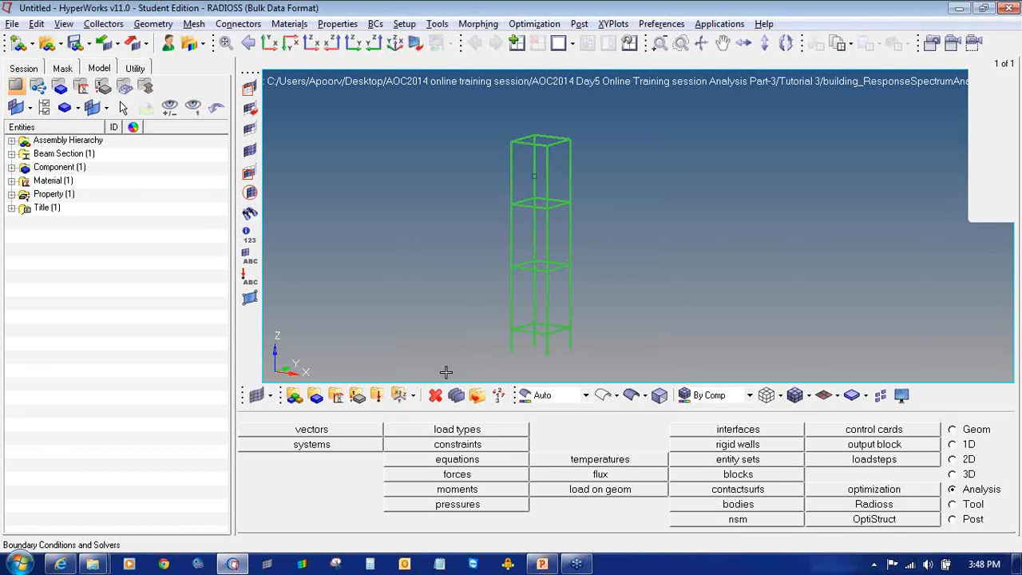
# Step: Create a load collector named EIGRL with the EIGRL card image and open its card for editing
pyautogui.click(377, 395)
pyautogui.click(533, 431)
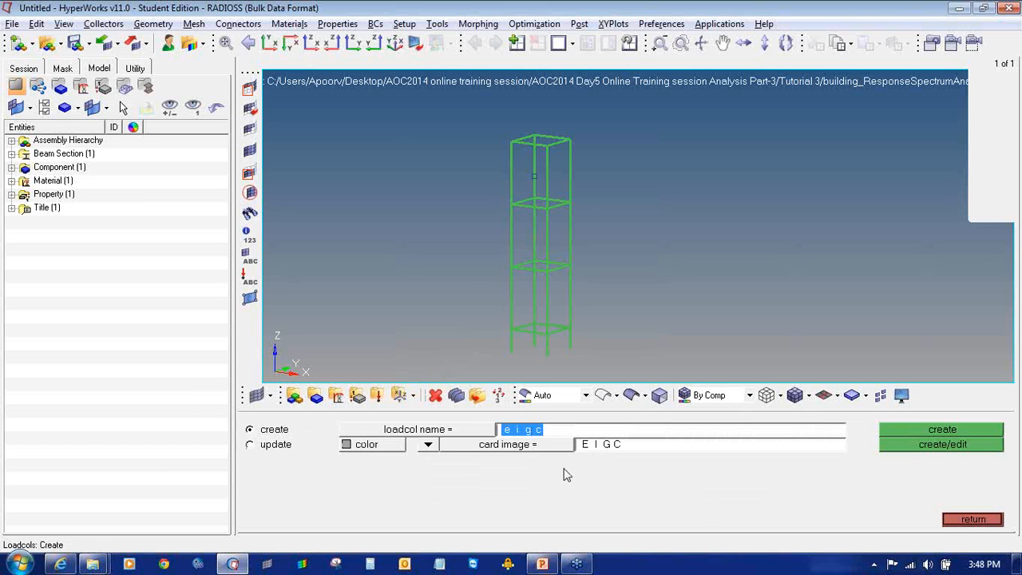
pyautogui.write('EIGRL')
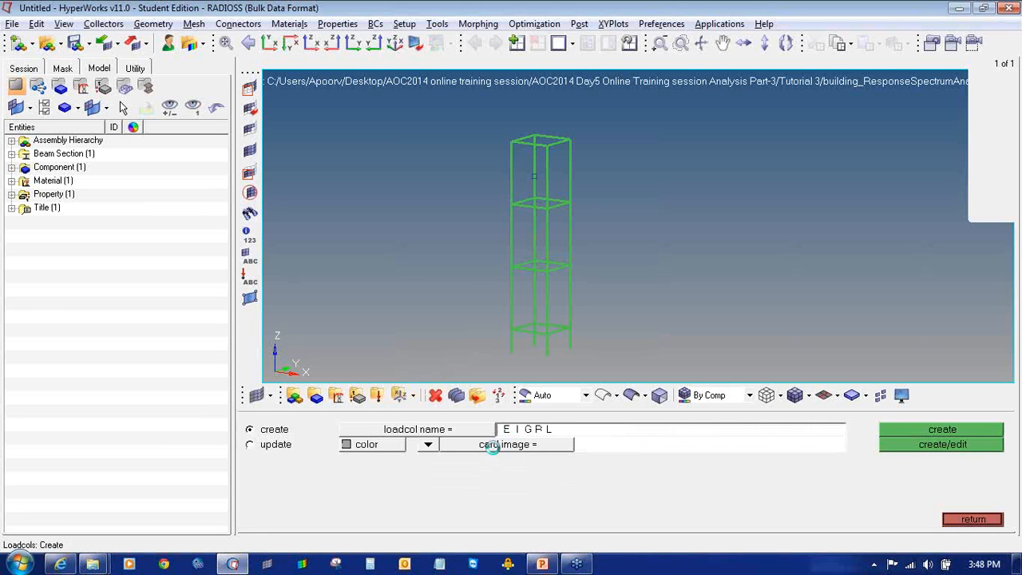
pyautogui.click(496, 450)
pyautogui.click(377, 447)
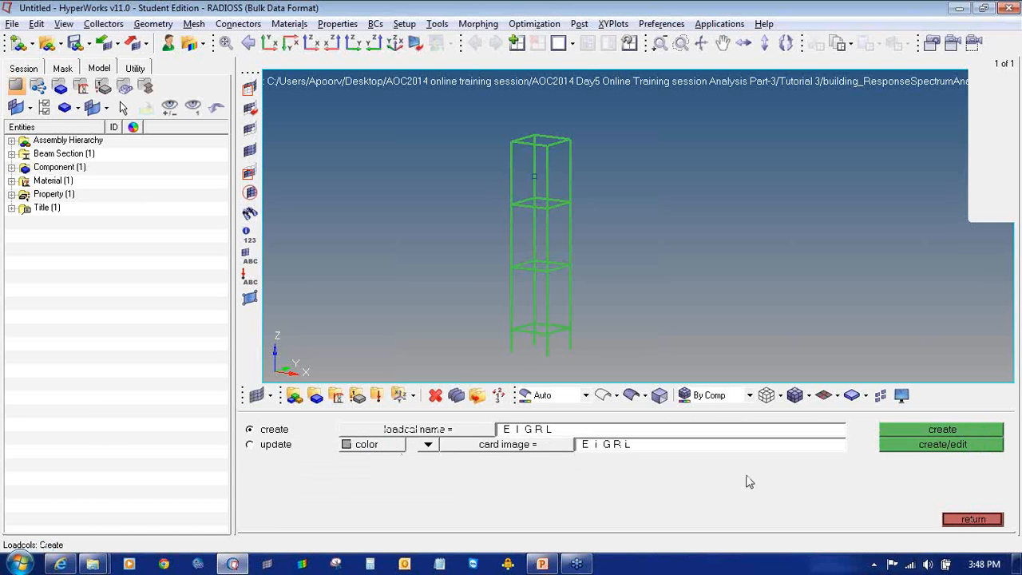
pyautogui.click(913, 452)
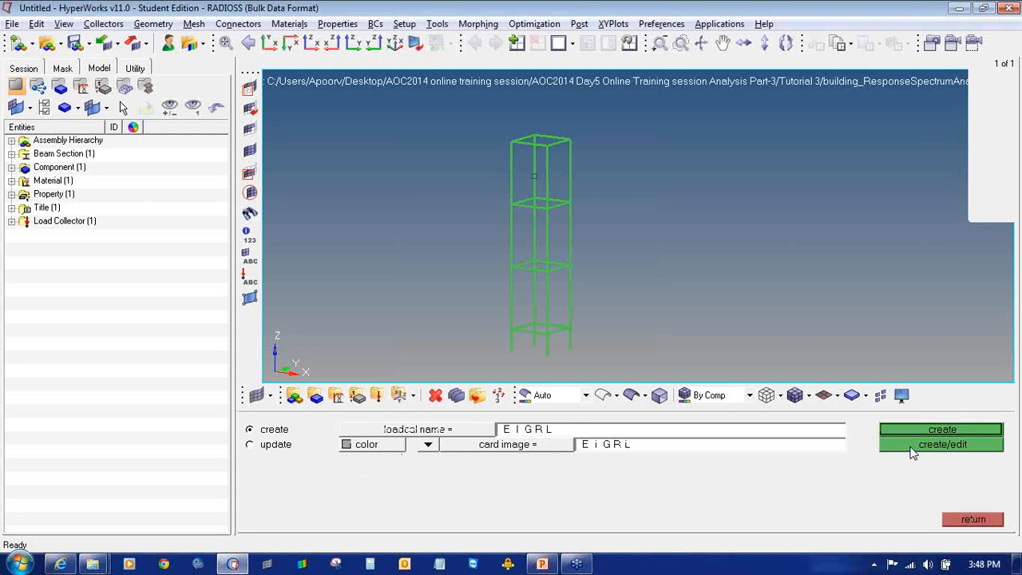
# Step: Set the number of modes (ND) to 10 in the EIGRL card and close the card
pyautogui.click(592, 347)
pyautogui.write('10')
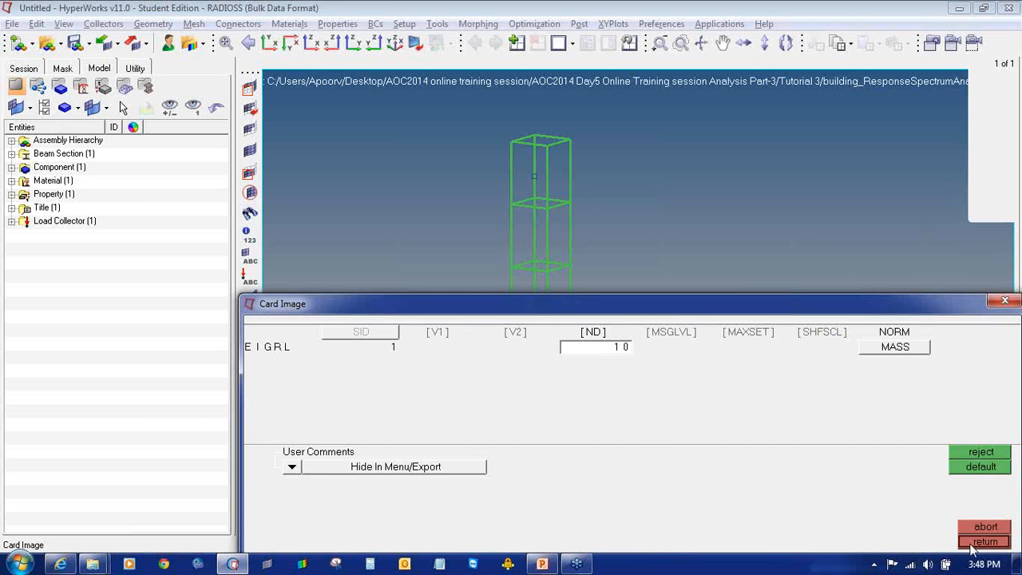
pyautogui.click(975, 543)
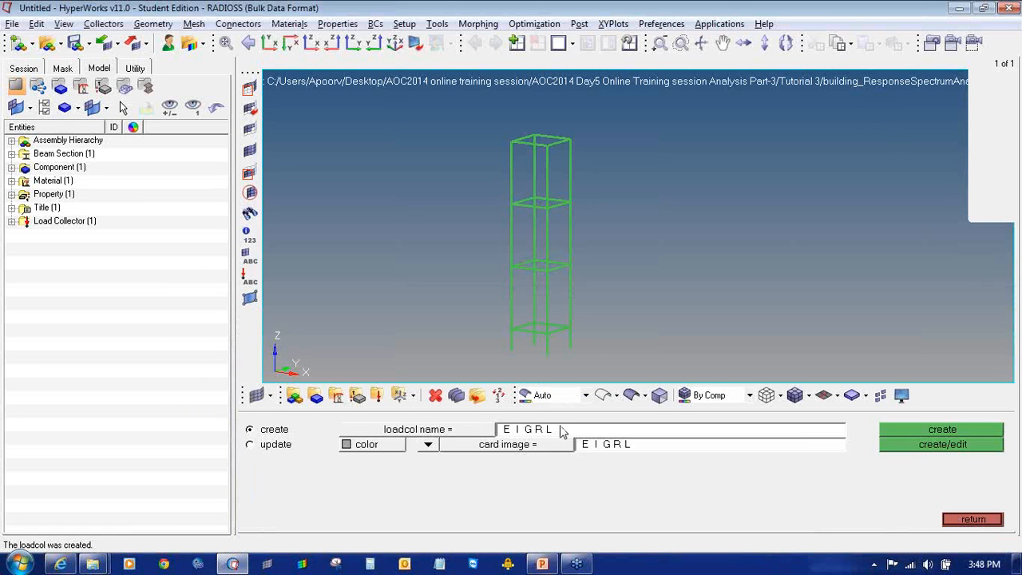
# Step: Create a red load collector named SPC without a card image and finish creating load collectors
pyautogui.click(561, 431)
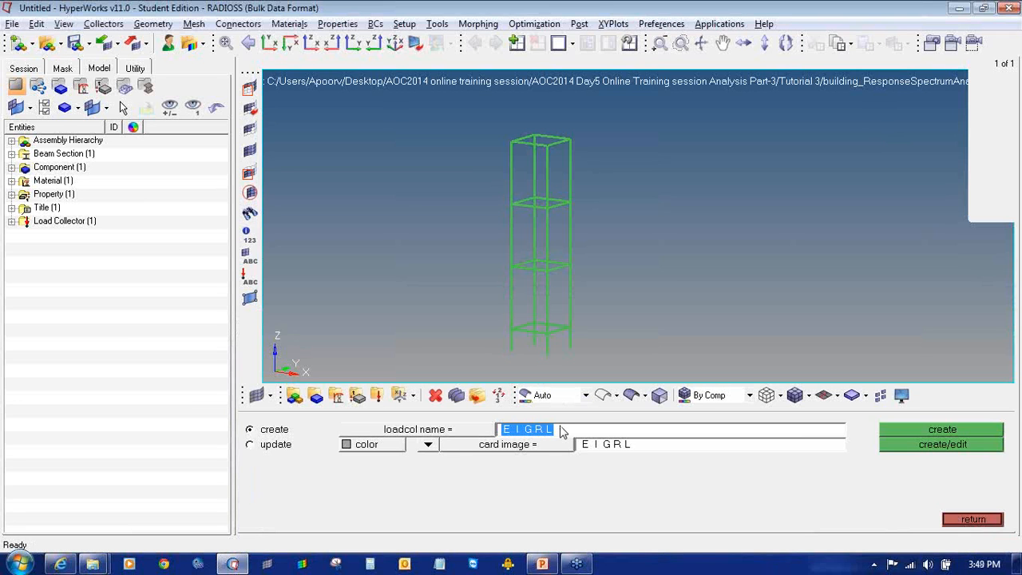
pyautogui.write('SPC')
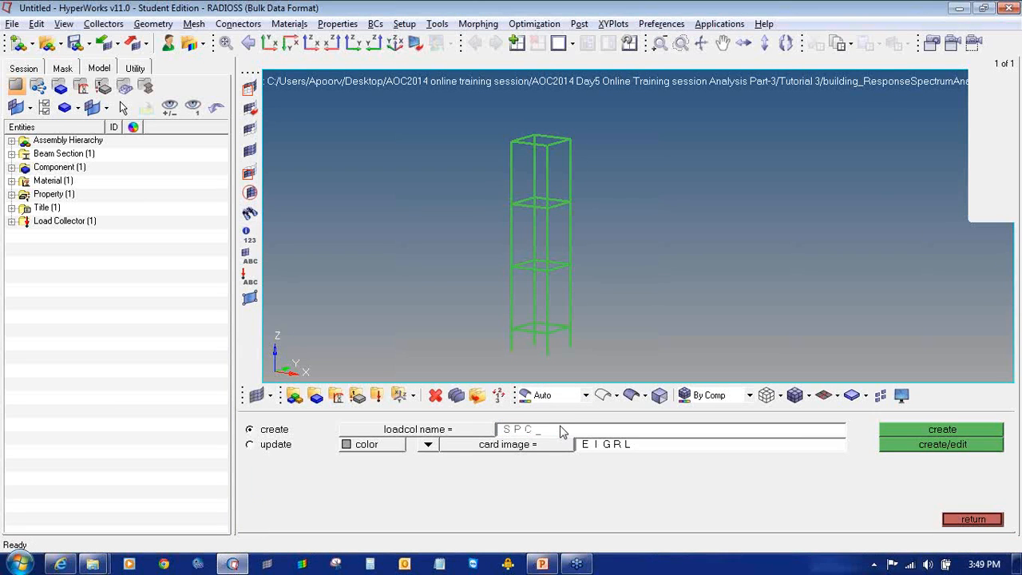
pyautogui.click(428, 446)
pyautogui.click(436, 465)
pyautogui.click(365, 445)
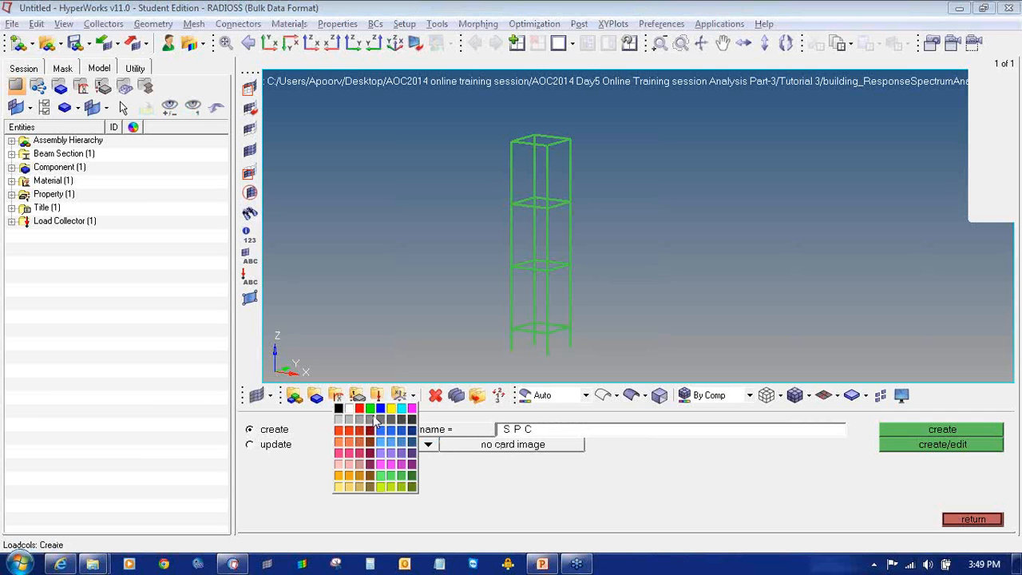
pyautogui.click(379, 426)
pyautogui.click(901, 431)
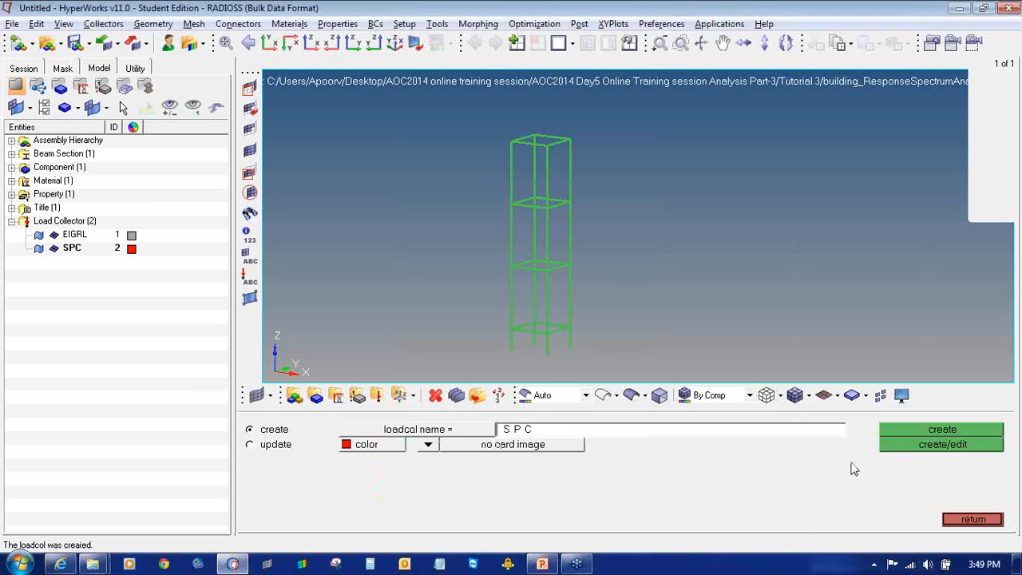
pyautogui.click(952, 521)
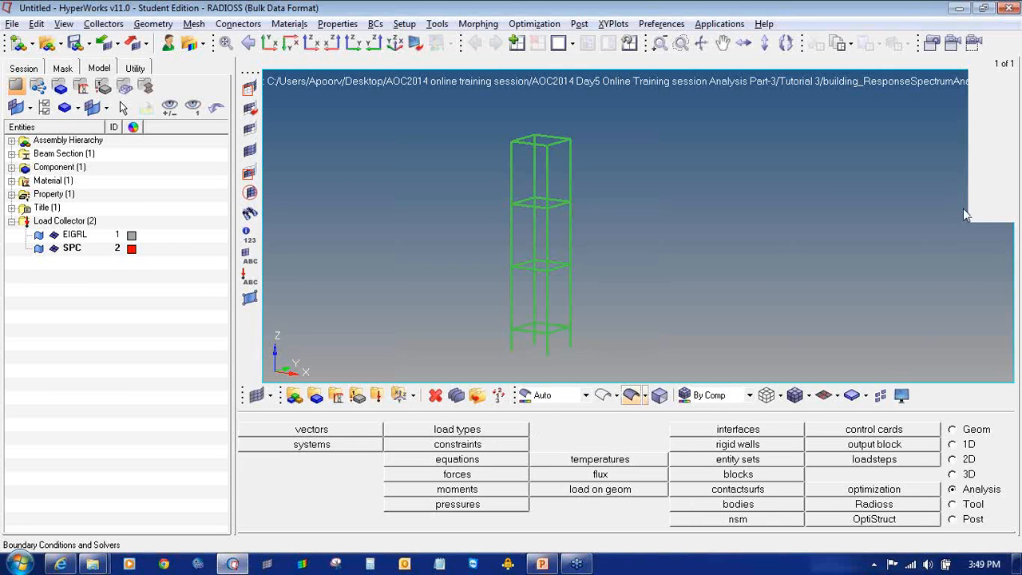
pyautogui.click(1013, 178)
pyautogui.moveTo(998, 477)
pyautogui.mouseDown()
pyautogui.moveTo(947, 476)
pyautogui.moveTo(1004, 489)
pyautogui.moveTo(992, 477)
pyautogui.mouseUp()
pyautogui.moveTo(479, 433)
pyautogui.mouseDown()
pyautogui.moveTo(432, 436)
pyautogui.moveTo(488, 438)
pyautogui.mouseUp()
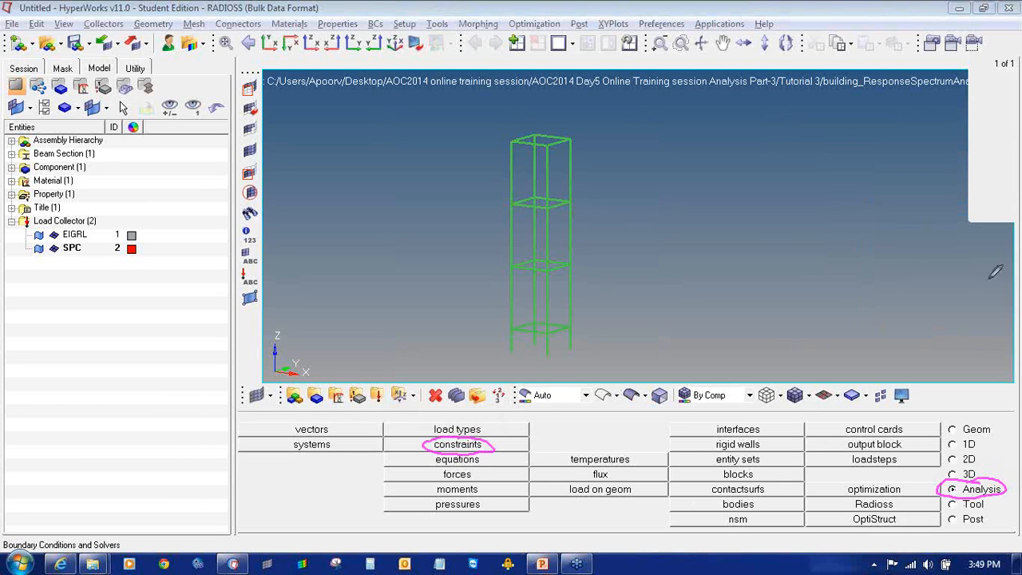
pyautogui.click(1012, 173)
pyautogui.click(949, 264)
pyautogui.click(950, 264)
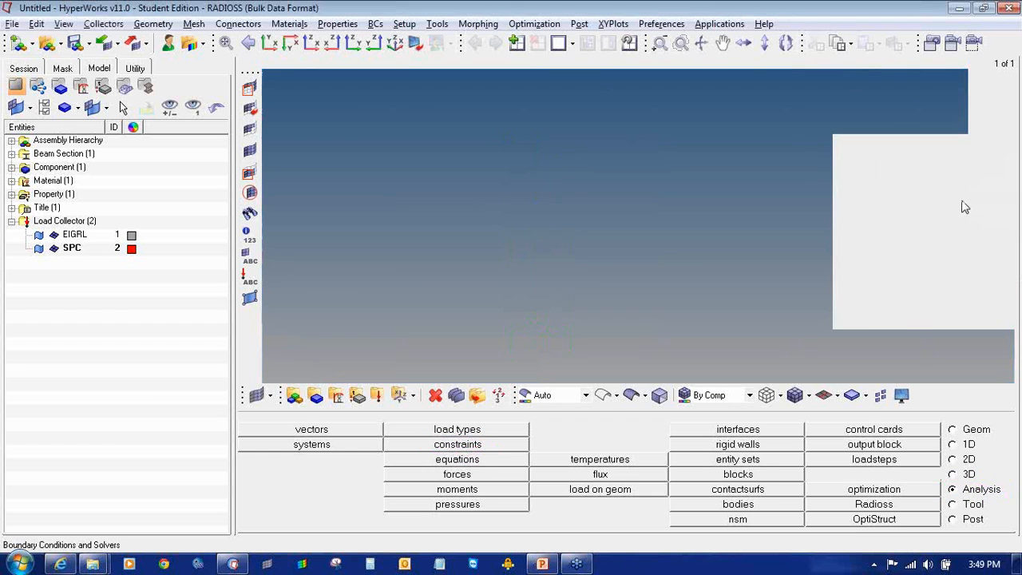
# Step: Constrain all six degrees of freedom of the four column base nodes with load type SPC
pyautogui.click(427, 446)
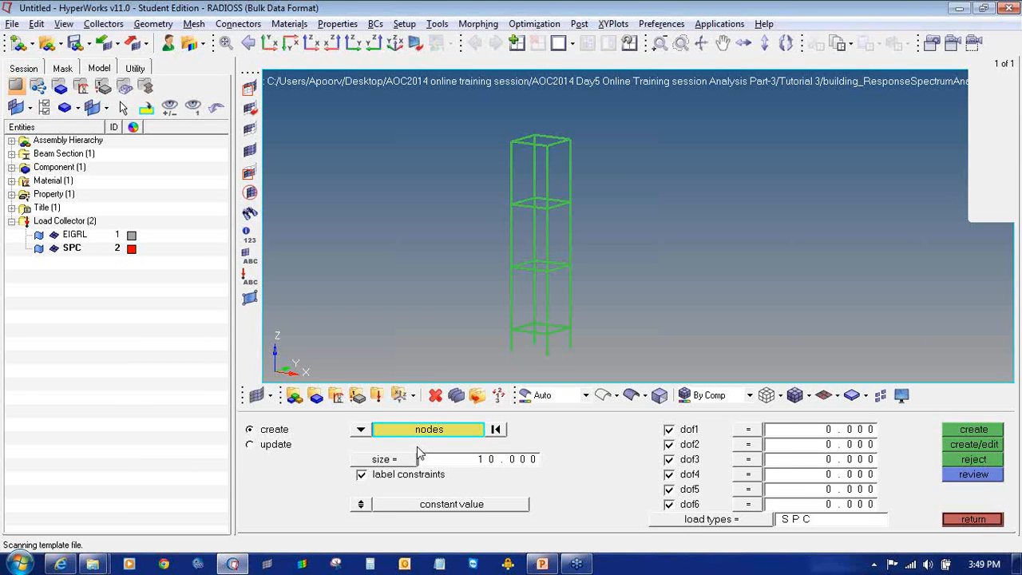
pyautogui.scroll(2, 523, 348)
pyautogui.keyDown('ctrl'); pyautogui.moveTo(523, 348); pyautogui.dragTo(575, 317); pyautogui.keyUp('ctrl')
pyautogui.keyDown('shift'); pyautogui.moveTo(496, 341); pyautogui.dragTo(639, 372); pyautogui.keyUp('shift')
pyautogui.scroll(2, 552, 349)
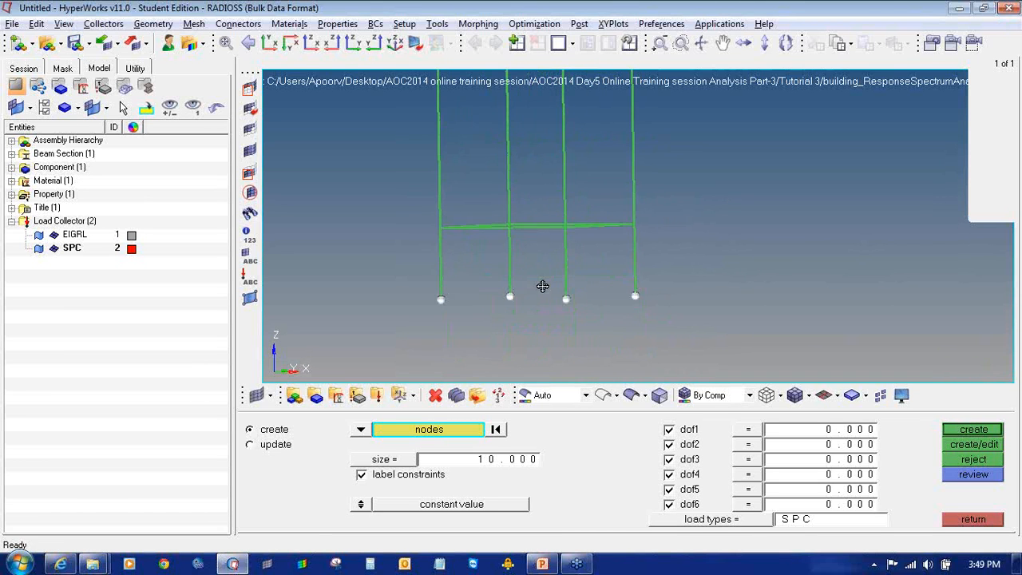
pyautogui.moveTo(555, 286)
pyautogui.keyDown('ctrl'); pyautogui.mouseDown()
pyautogui.moveTo(577, 287)
pyautogui.moveTo(588, 308)
pyautogui.moveTo(510, 301)
pyautogui.moveTo(554, 296)
pyautogui.mouseUp(); pyautogui.keyUp('ctrl')
pyautogui.moveTo(615, 235)
pyautogui.keyDown('ctrl'); pyautogui.mouseDown()
pyautogui.moveTo(586, 217)
pyautogui.moveTo(574, 237)
pyautogui.moveTo(635, 233)
pyautogui.mouseUp(); pyautogui.keyUp('ctrl')
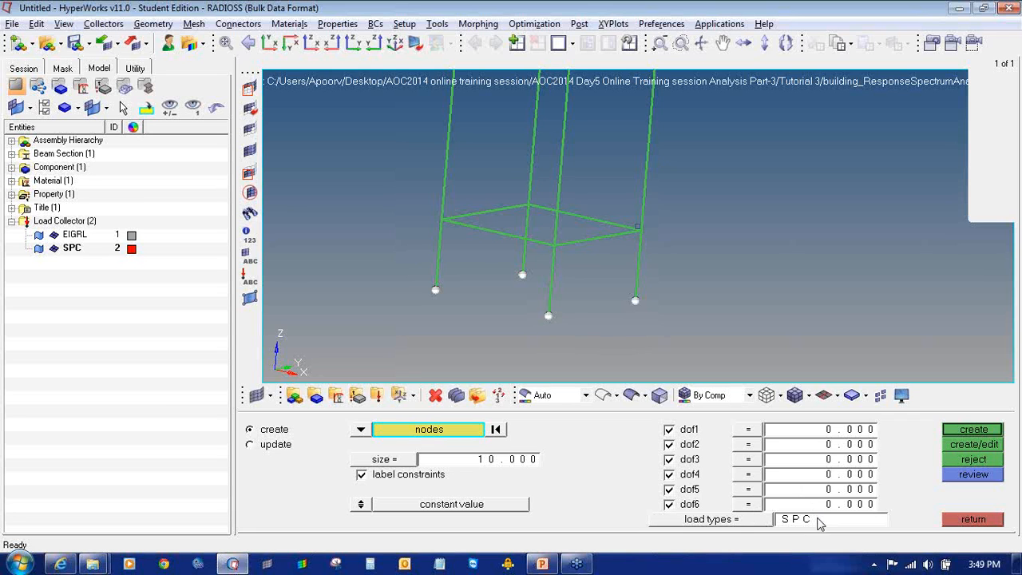
pyautogui.click(952, 430)
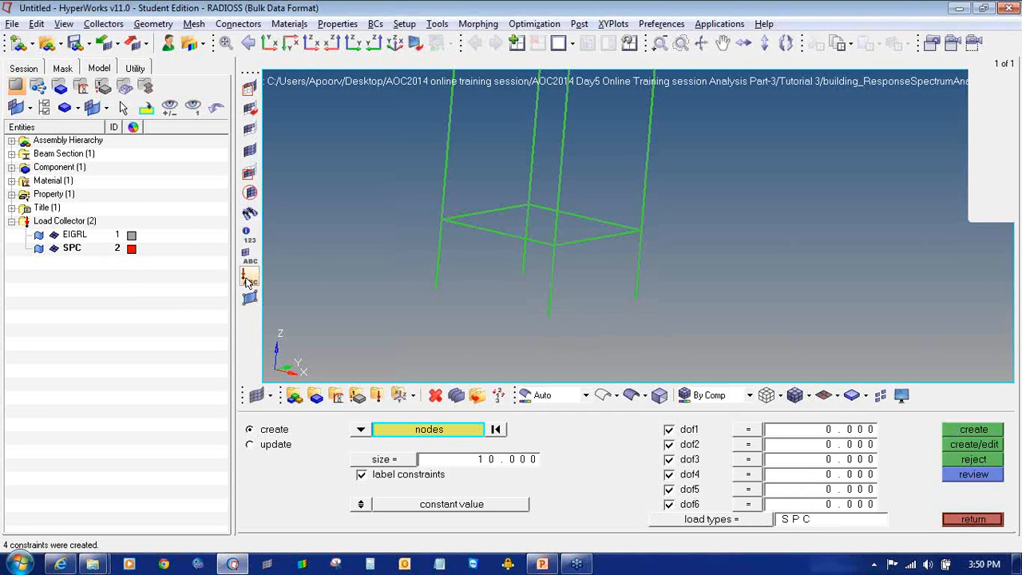
# Step: Enlarge the constraint symbols, trying sizes 100, 500 and 1000 before setting the size to 2000
pyautogui.click(489, 462)
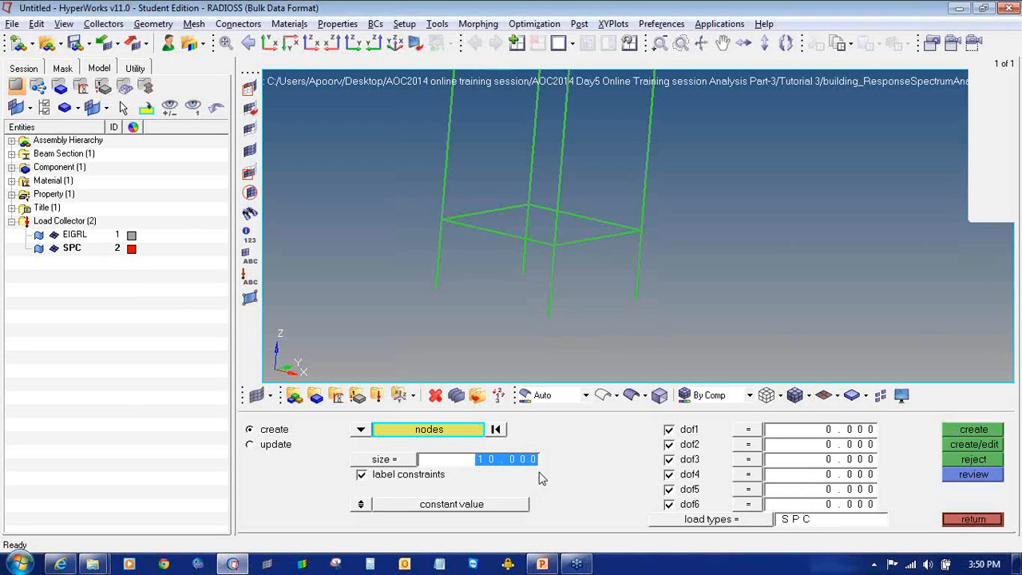
pyautogui.write('100')
pyautogui.press('Return')
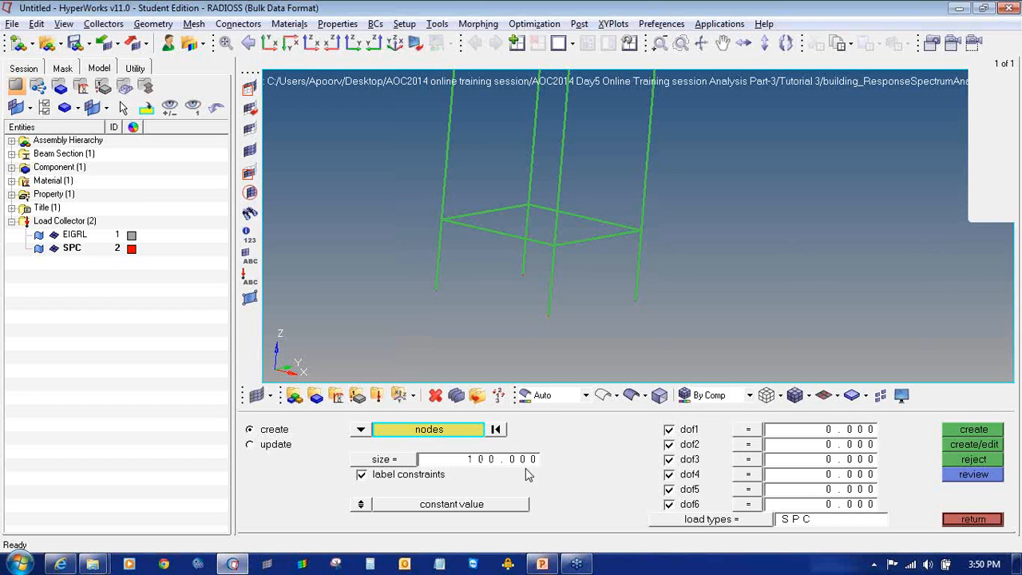
pyautogui.click(509, 462)
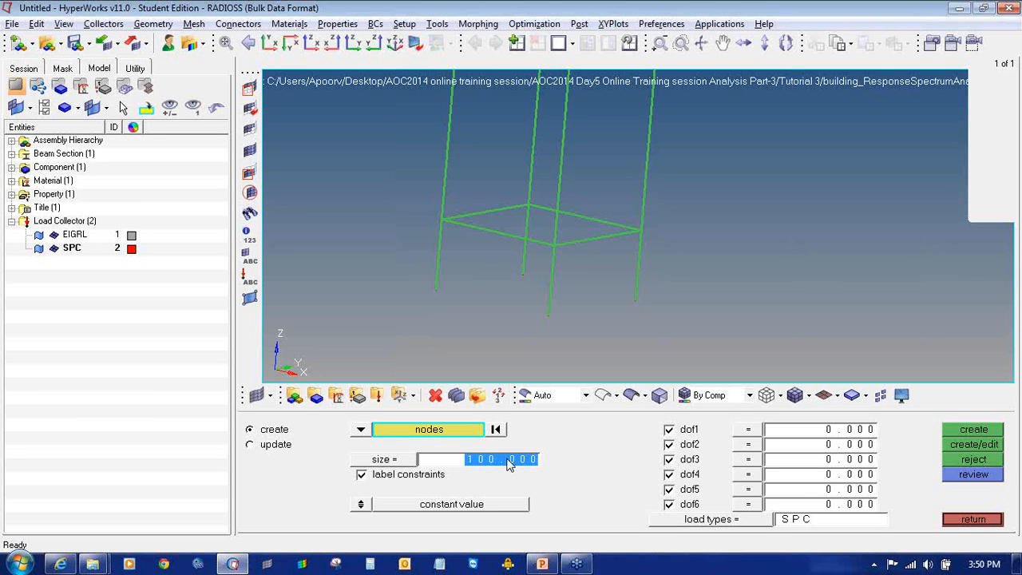
pyautogui.write('500')
pyautogui.press('Return')
pyautogui.click(503, 463)
pyautogui.write('1000')
pyautogui.press('Return')
pyautogui.click(503, 463)
pyautogui.write('2000')
pyautogui.press('Return')
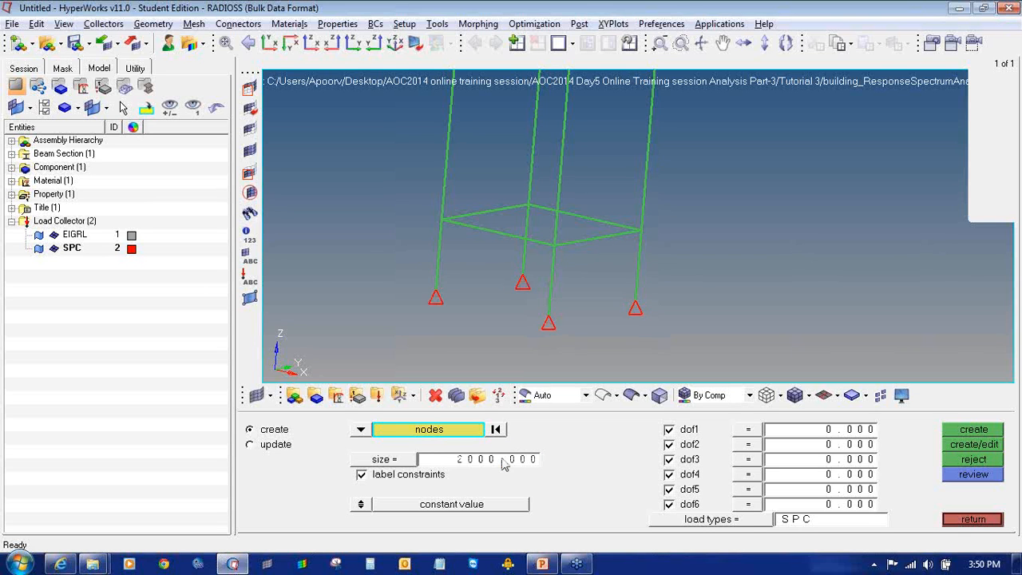
# Step: Turn on the load labels for the base constraints and leave the Constraints tool
pyautogui.click(249, 276)
pyautogui.keyDown('ctrl'); pyautogui.moveTo(471, 286); pyautogui.dragTo(535, 297); pyautogui.keyUp('ctrl')
pyautogui.click(973, 519)
pyautogui.scroll(-3, 621, 232)
pyautogui.scroll(5, 620, 296)
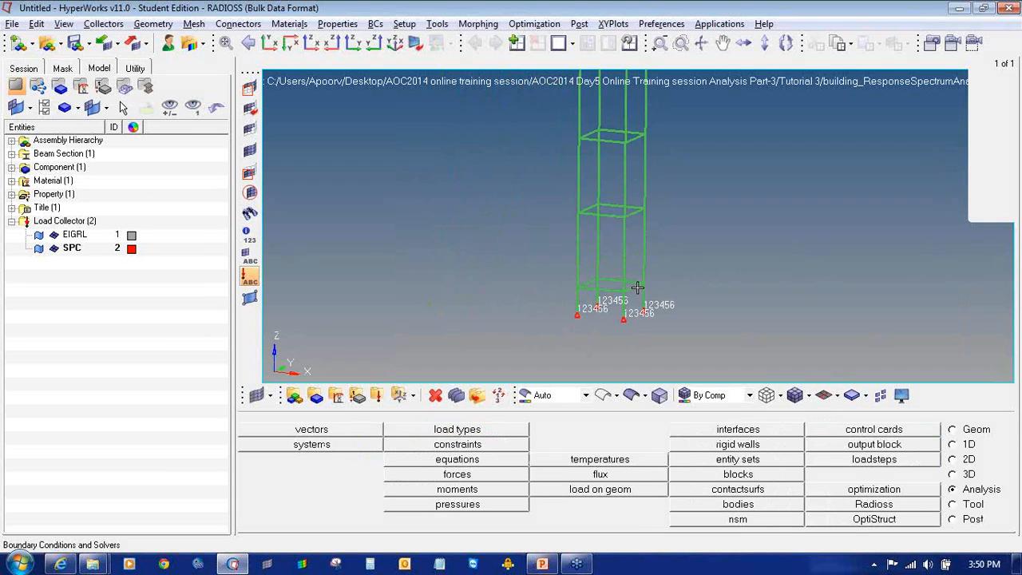
# Step: Measure the distance between the base node and the top node of the frame's front column, and leave the Distance tool
pyautogui.press('F4')
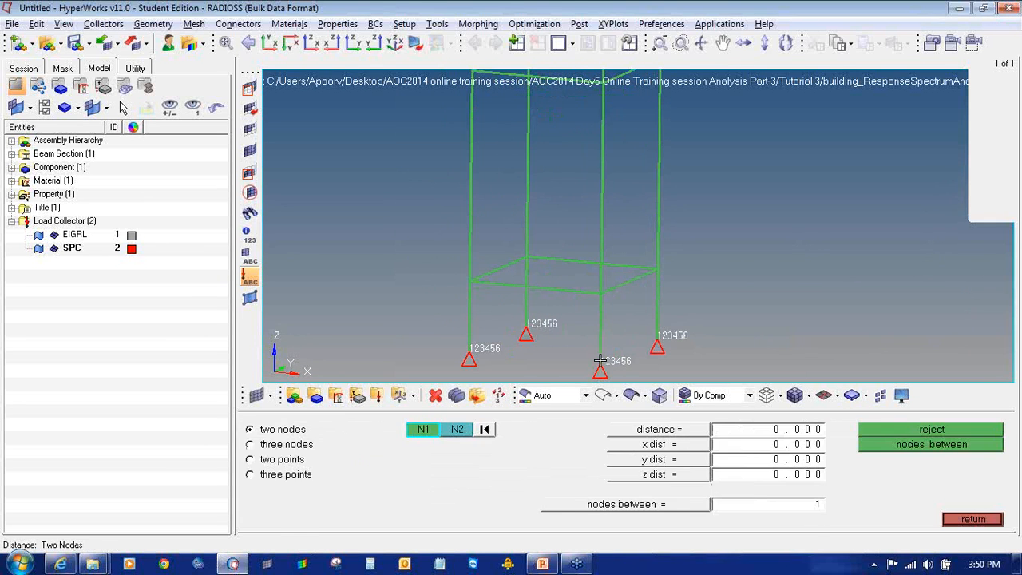
pyautogui.scroll(5, 591, 311)
pyautogui.keyDown('ctrl'); pyautogui.moveTo(595, 347); pyautogui.dragTo(597, 334, button='right'); pyautogui.keyUp('ctrl')
pyautogui.click(595, 359)
pyautogui.scroll(-6, 595, 309)
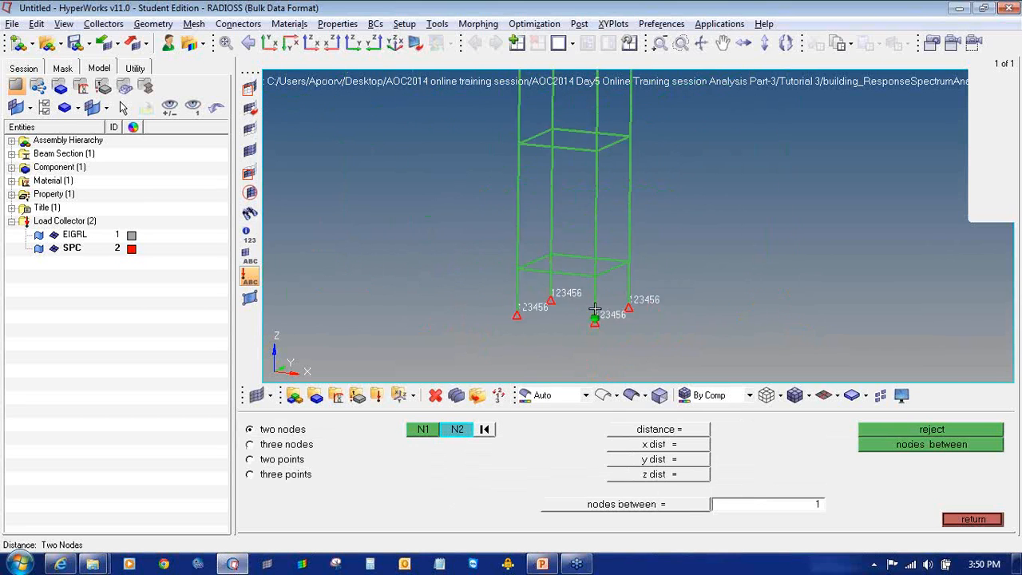
pyautogui.scroll(5, 595, 187)
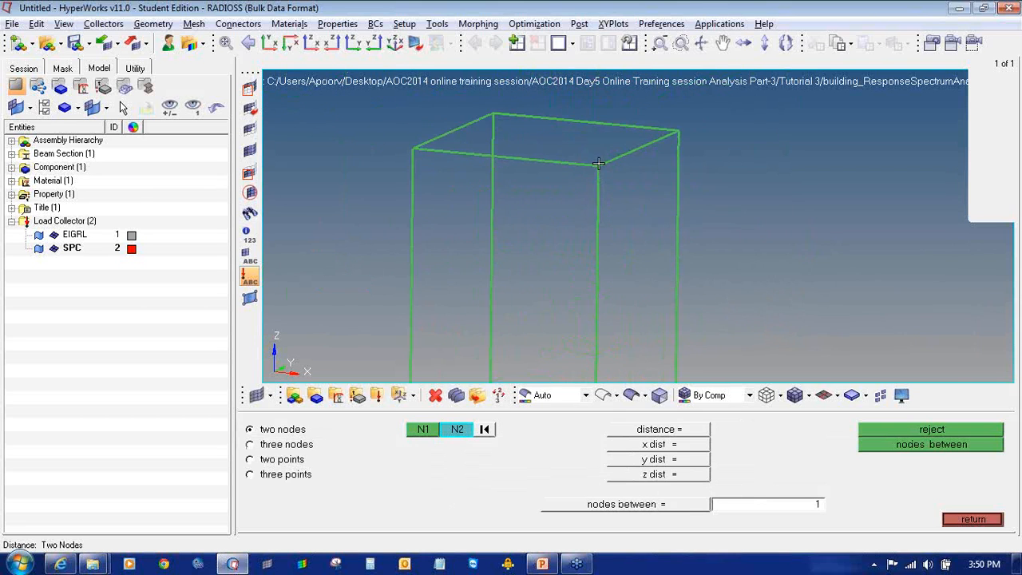
pyautogui.click(598, 166)
pyautogui.scroll(-5, 518, 193)
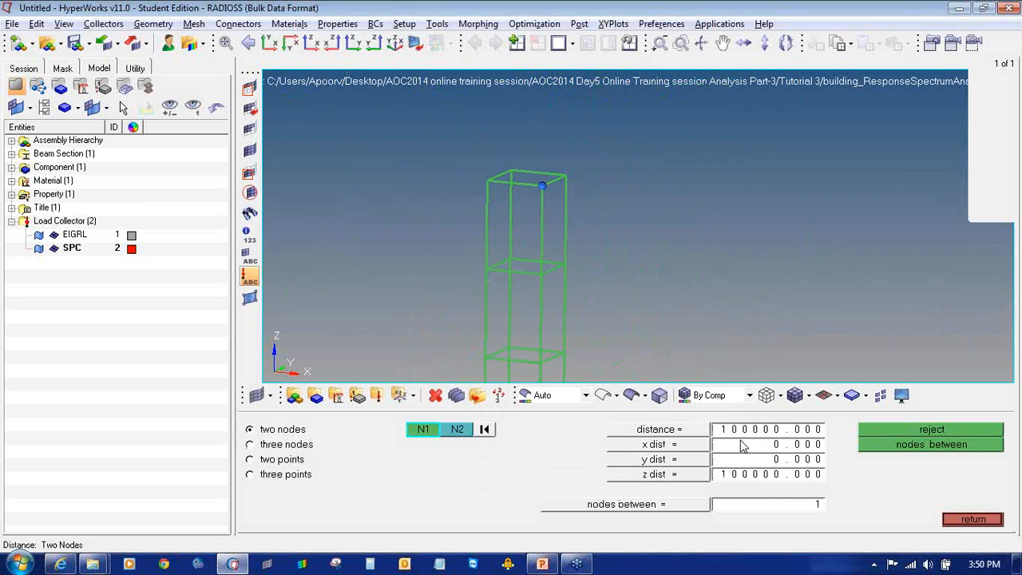
pyautogui.keyDown('ctrl'); pyautogui.moveTo(512, 220); pyautogui.dragTo(525, 159, button='right'); pyautogui.keyUp('ctrl')
pyautogui.scroll(-3, 524, 159)
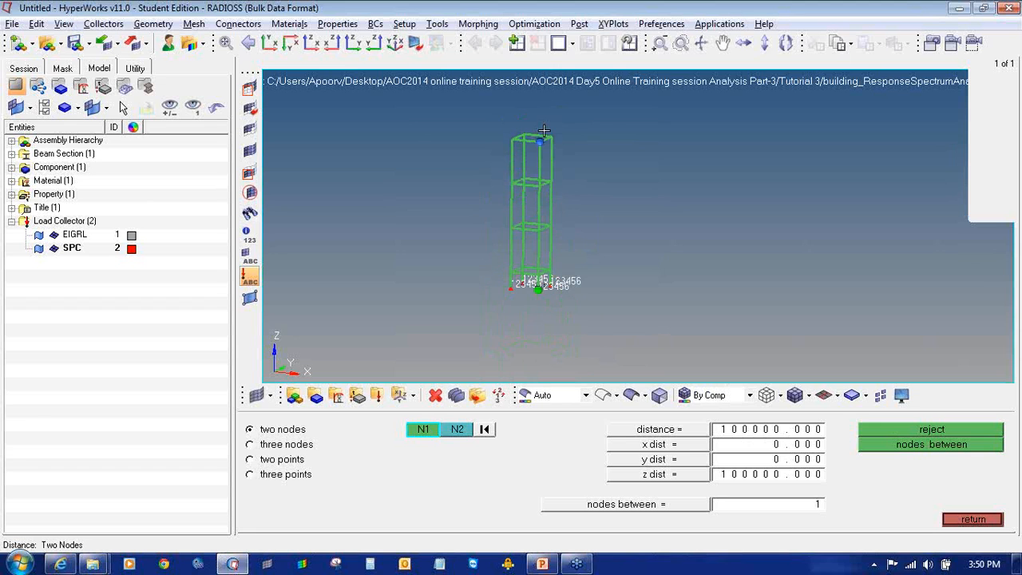
pyautogui.scroll(8, 553, 296)
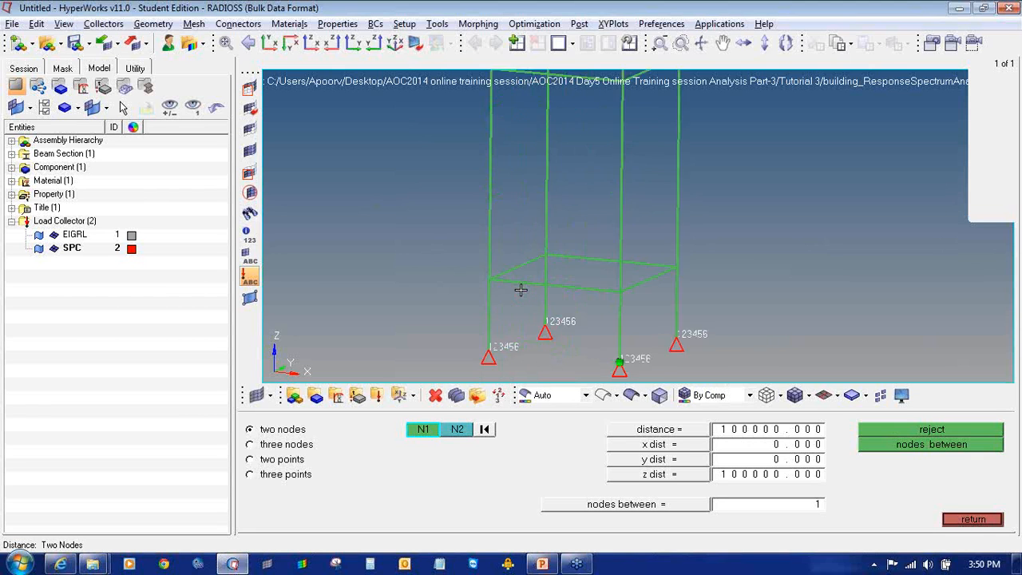
pyautogui.click(950, 519)
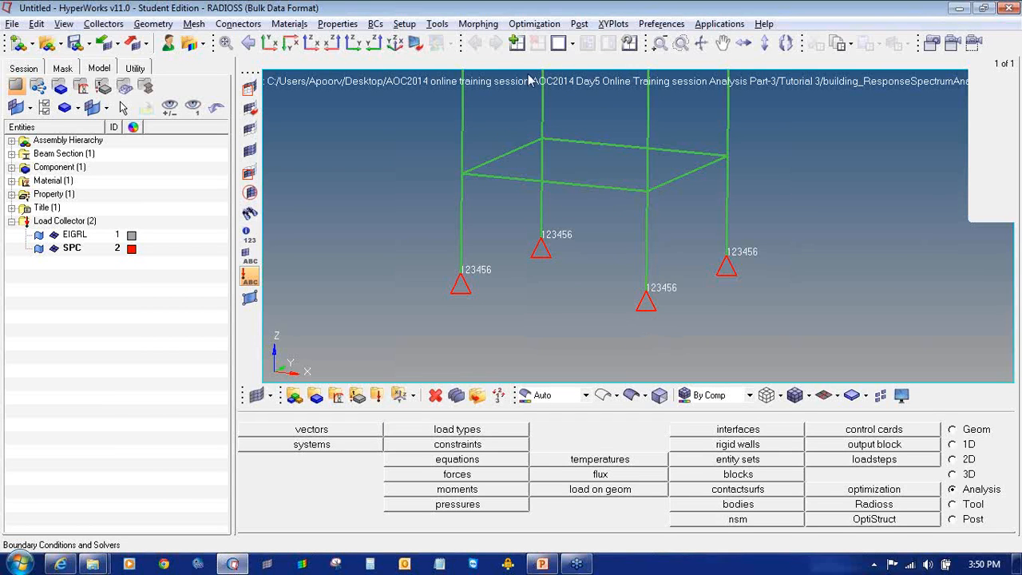
# Step: Bring up the Utility browser, hide it and turn it back on among the HyperMesh browsers
pyautogui.click(135, 69)
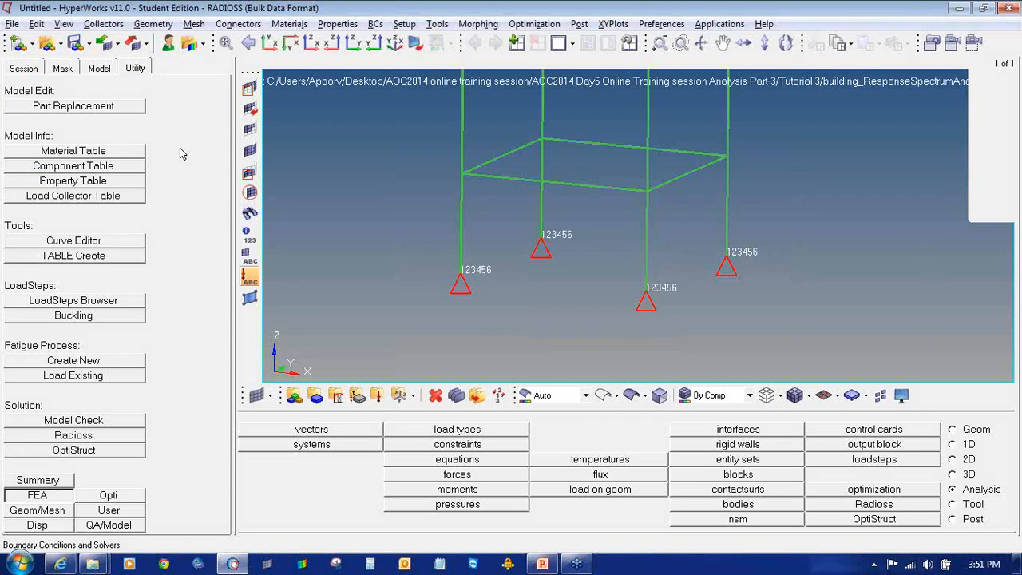
pyautogui.click(69, 24)
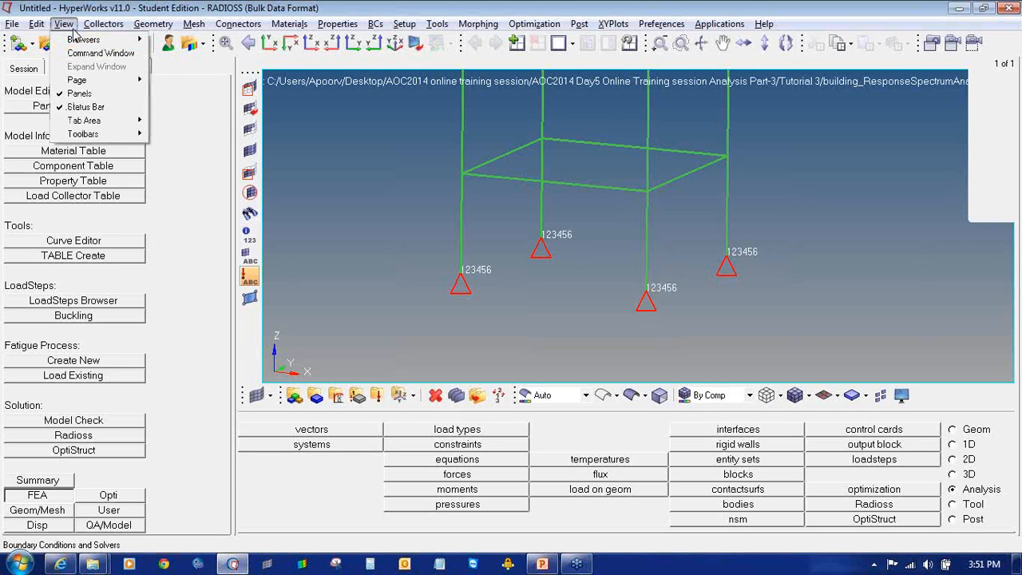
pyautogui.moveTo(84, 39)
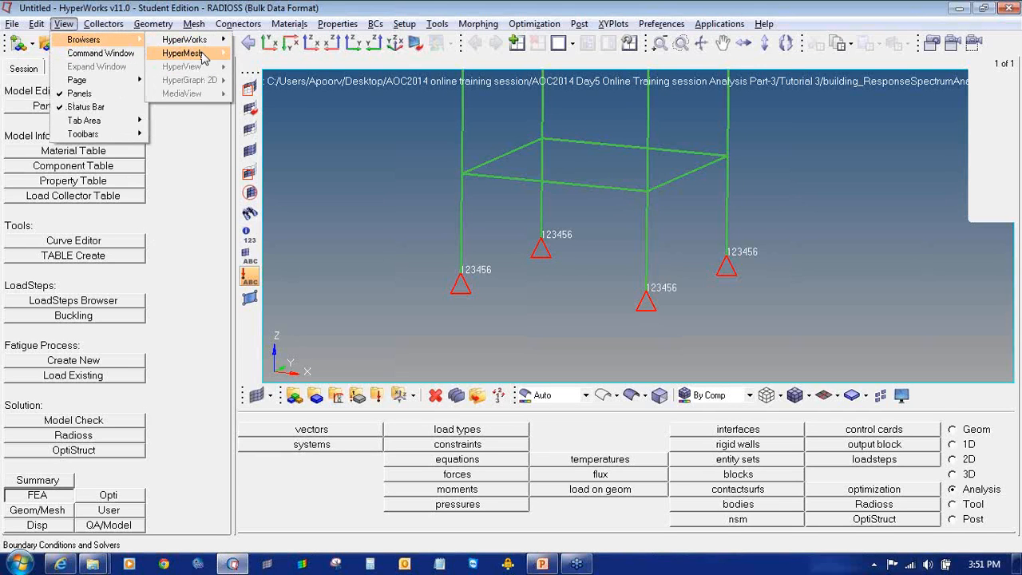
pyautogui.moveTo(182, 53)
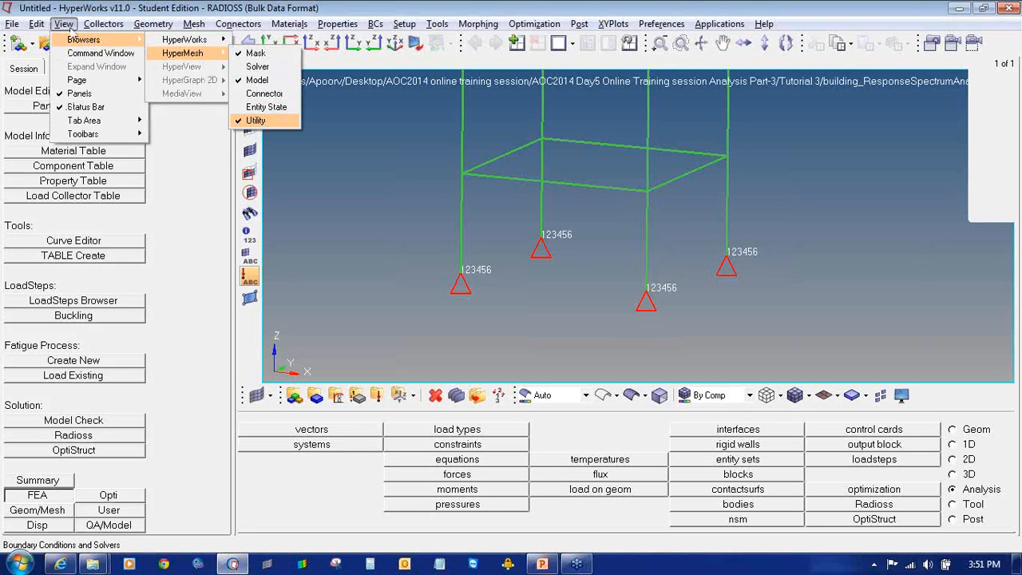
pyautogui.click(262, 126)
pyautogui.moveTo(179, 54)
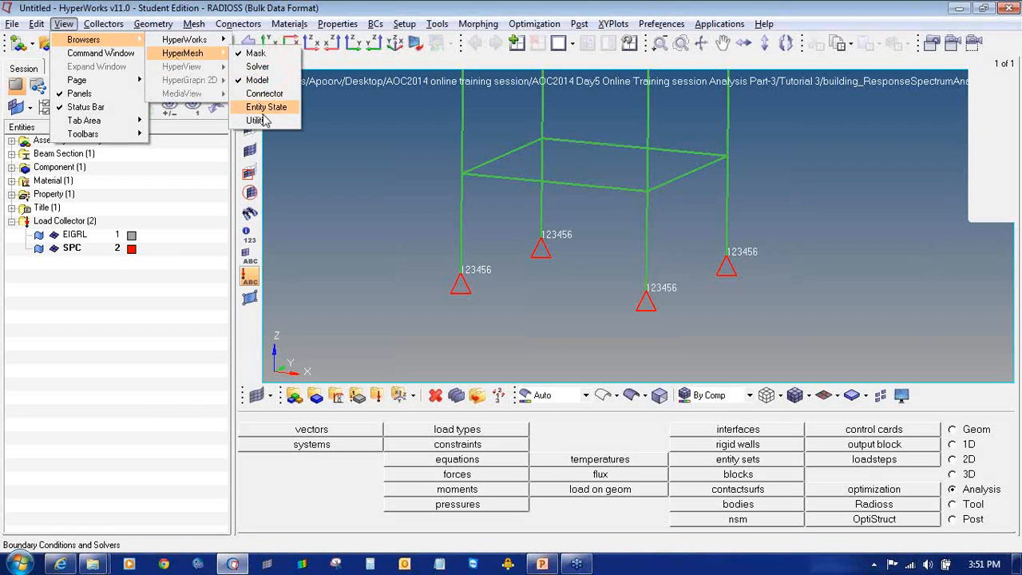
pyautogui.click(262, 125)
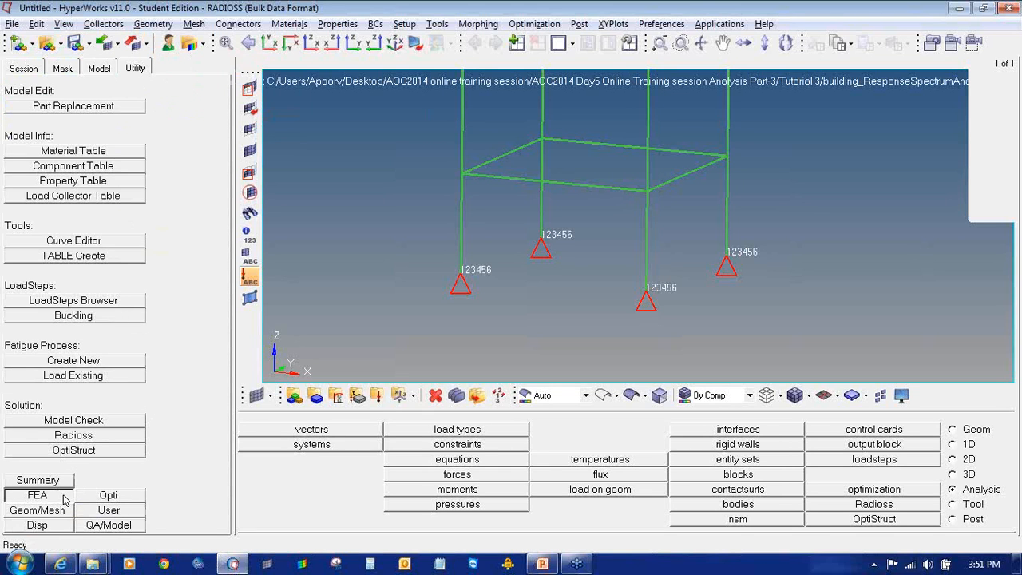
pyautogui.click(112, 258)
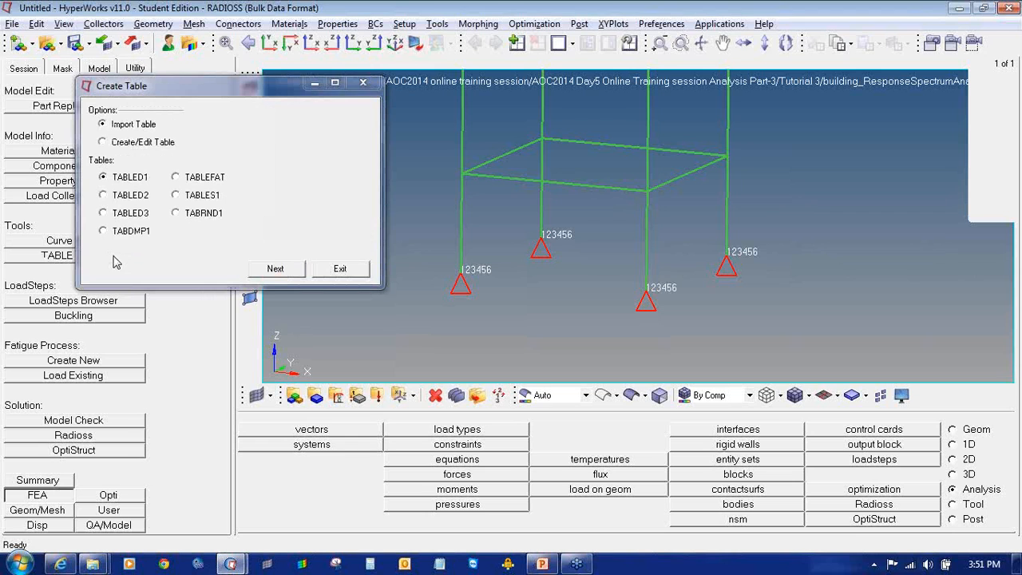
pyautogui.click(125, 143)
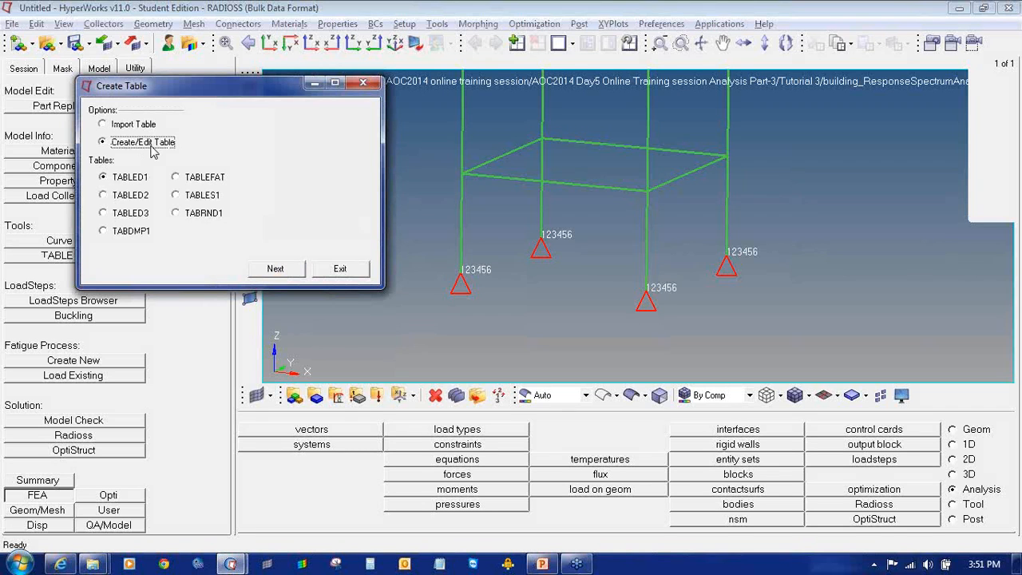
pyautogui.click(133, 126)
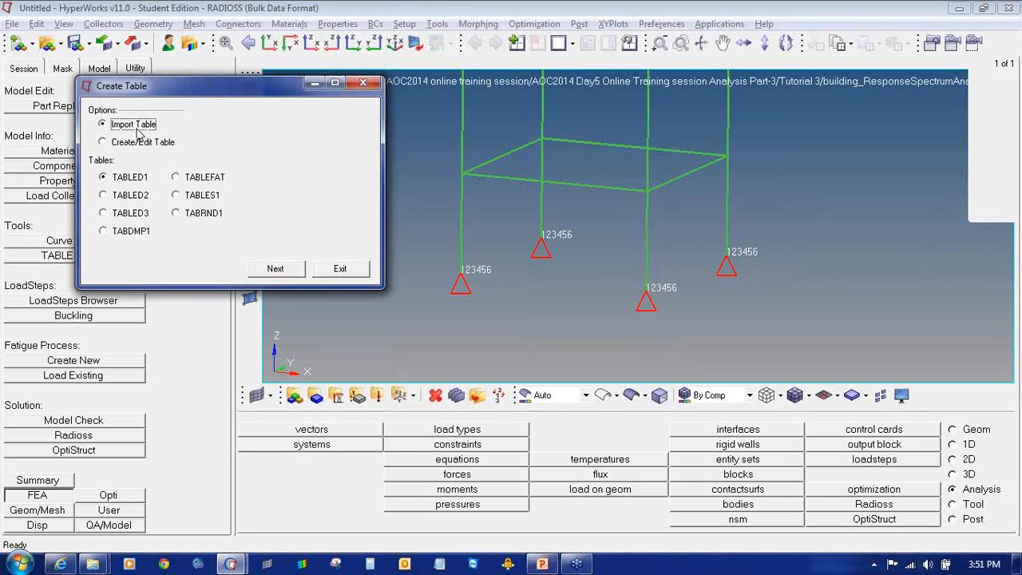
pyautogui.click(125, 182)
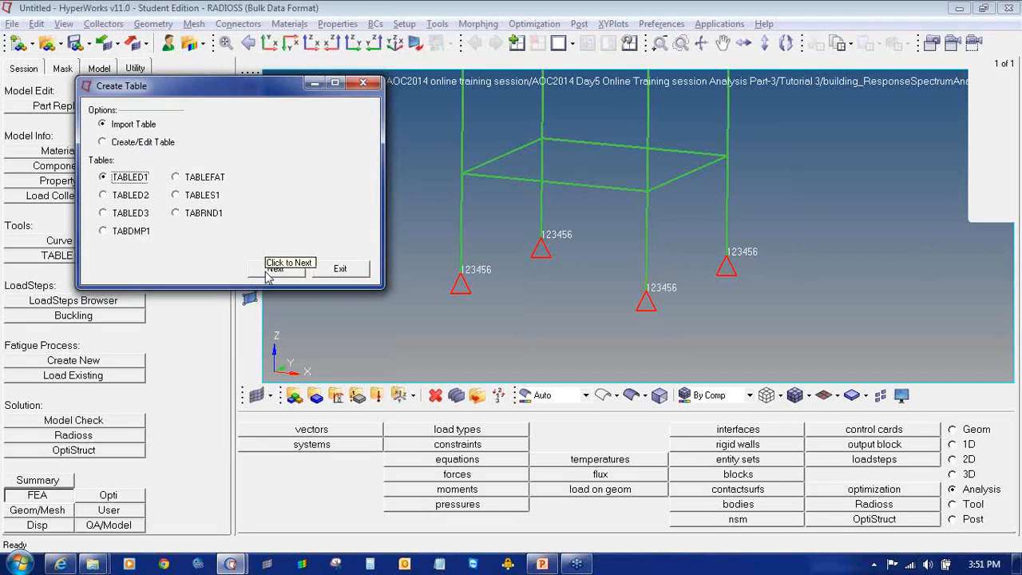
pyautogui.click(275, 269)
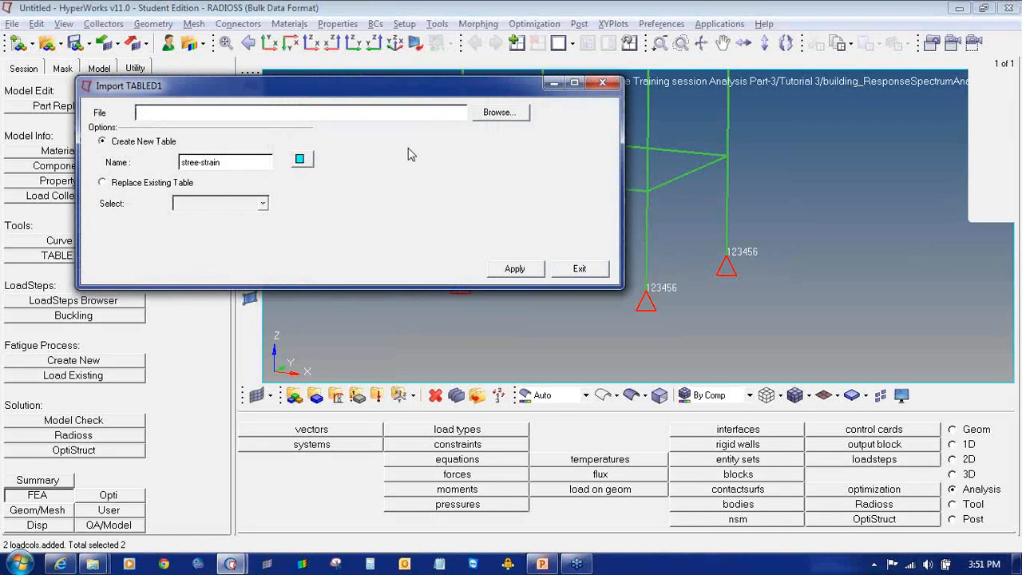
pyautogui.click(566, 272)
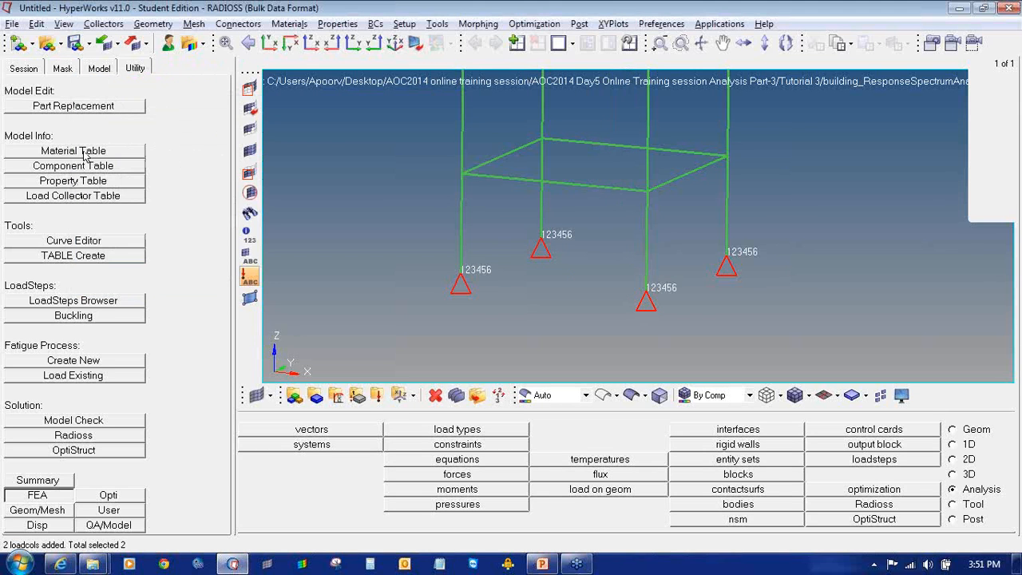
# Step: Name a new TABLED1 table tabled1_card using the Create/Edit Table option and exit without applying it
pyautogui.click(73, 255)
pyautogui.click(132, 142)
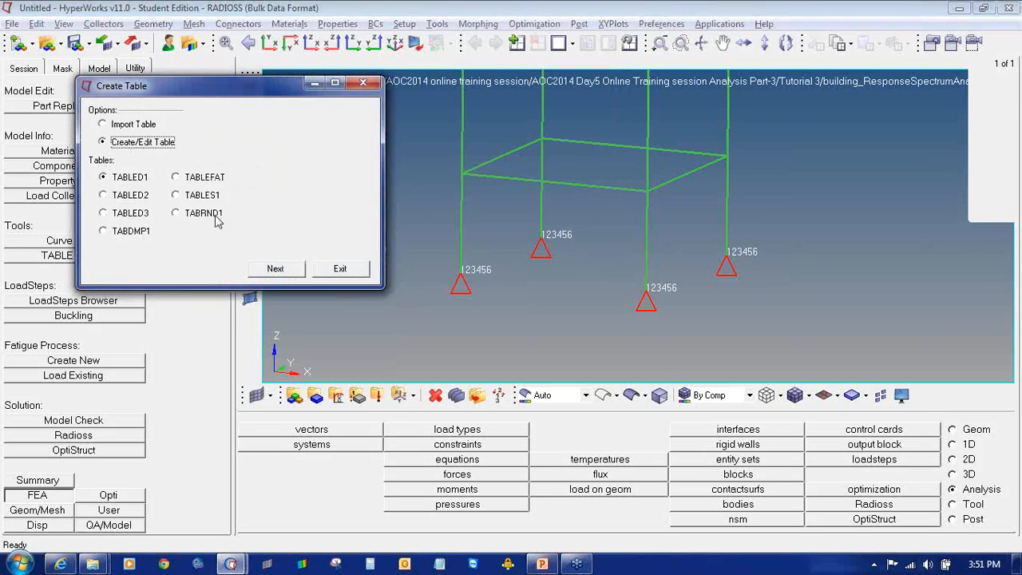
pyautogui.click(275, 269)
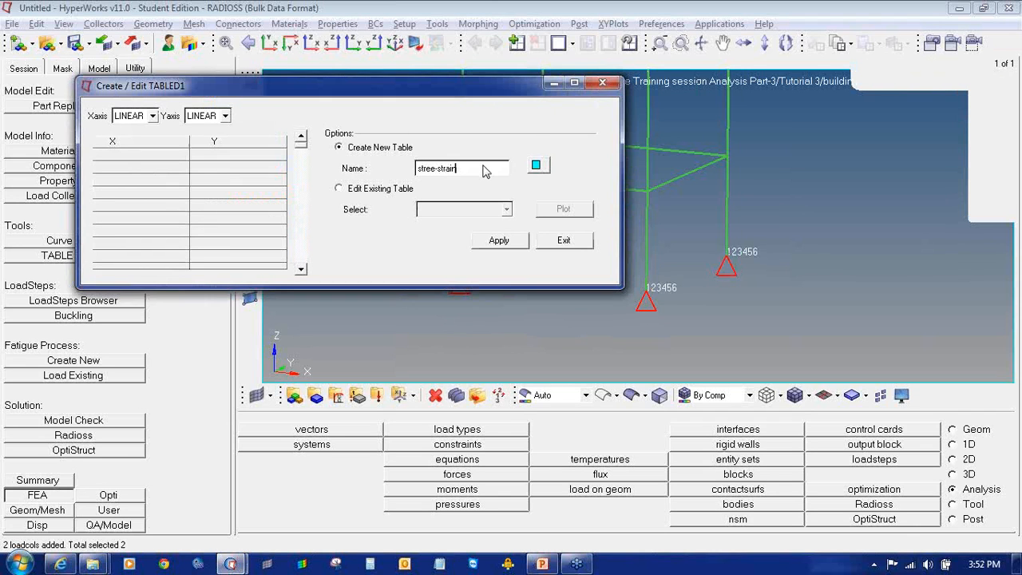
pyautogui.moveTo(484, 172); pyautogui.dragTo(365, 177)
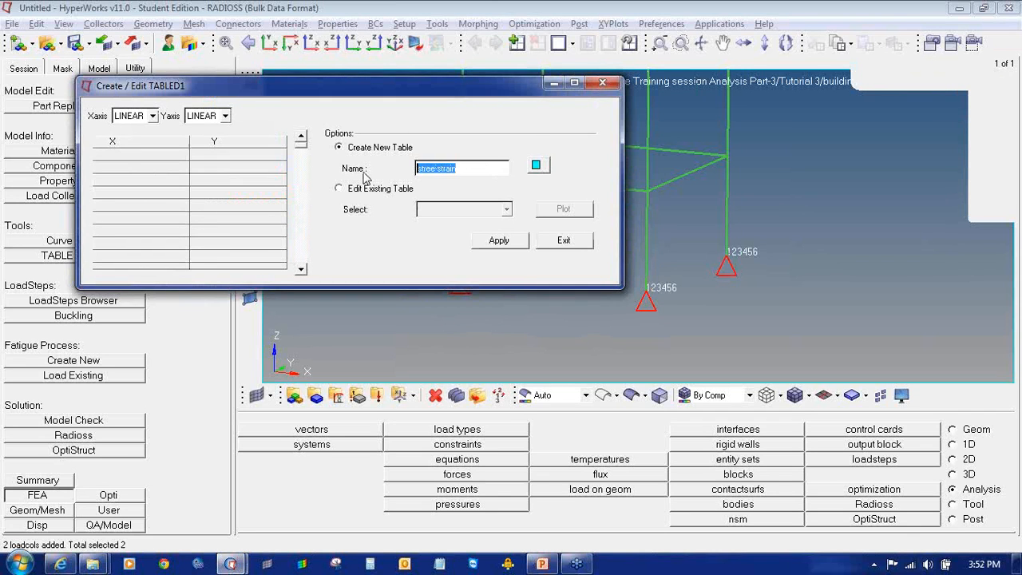
pyautogui.write('tabled1')
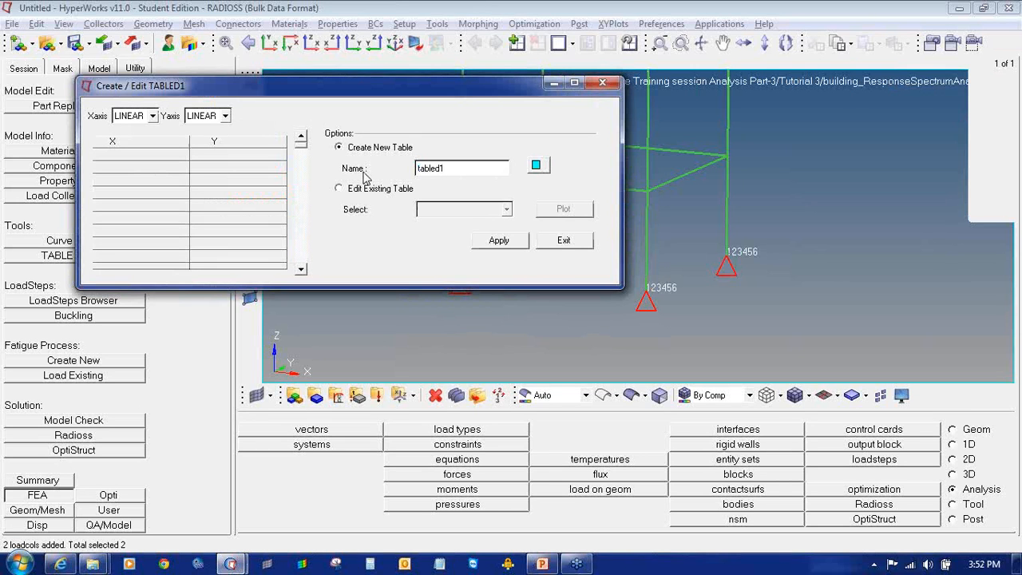
pyautogui.write('_card')
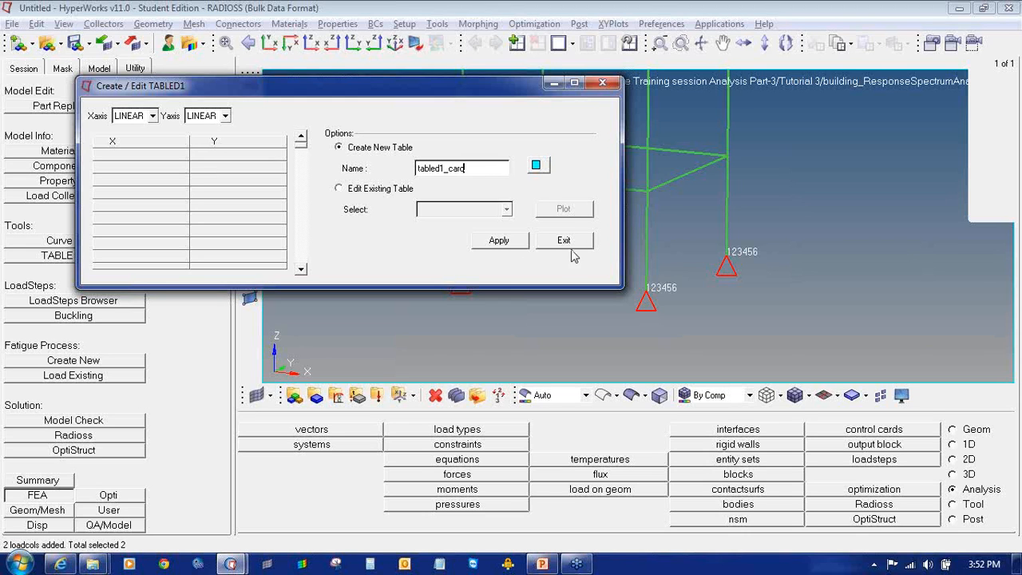
pyautogui.click(392, 192)
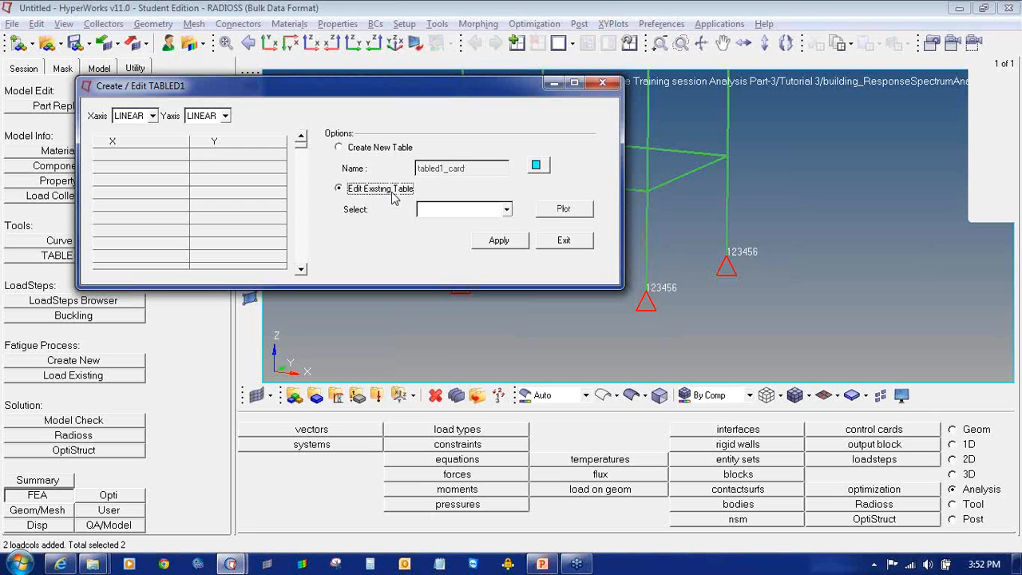
pyautogui.click(507, 209)
pyautogui.click(564, 240)
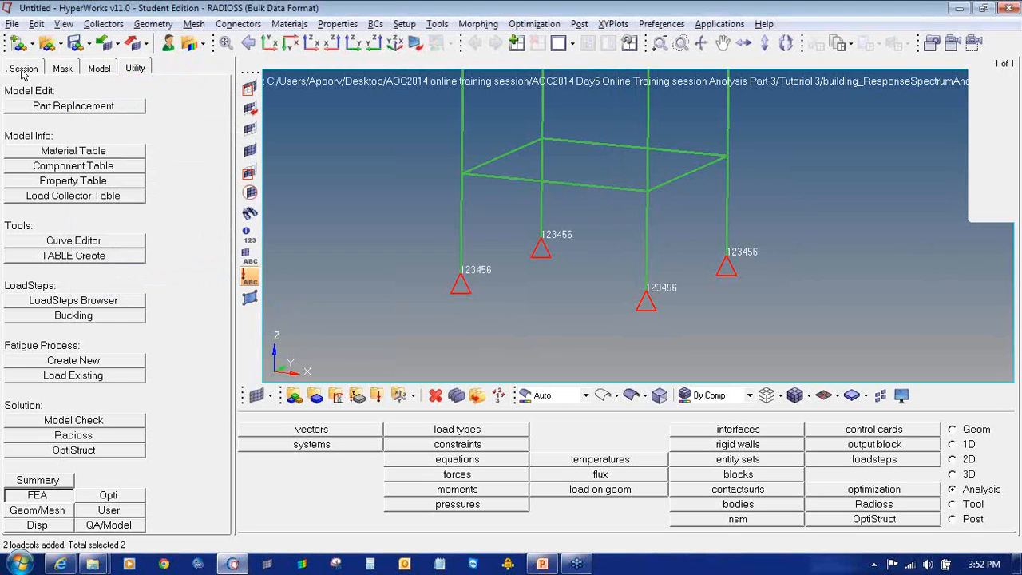
# Step: Start importing a TABLED1 table and browse for its data file in C:/Program Files (x86)/Altair/11.0/tutorials/hwsolvers/radioss
pyautogui.click(128, 259)
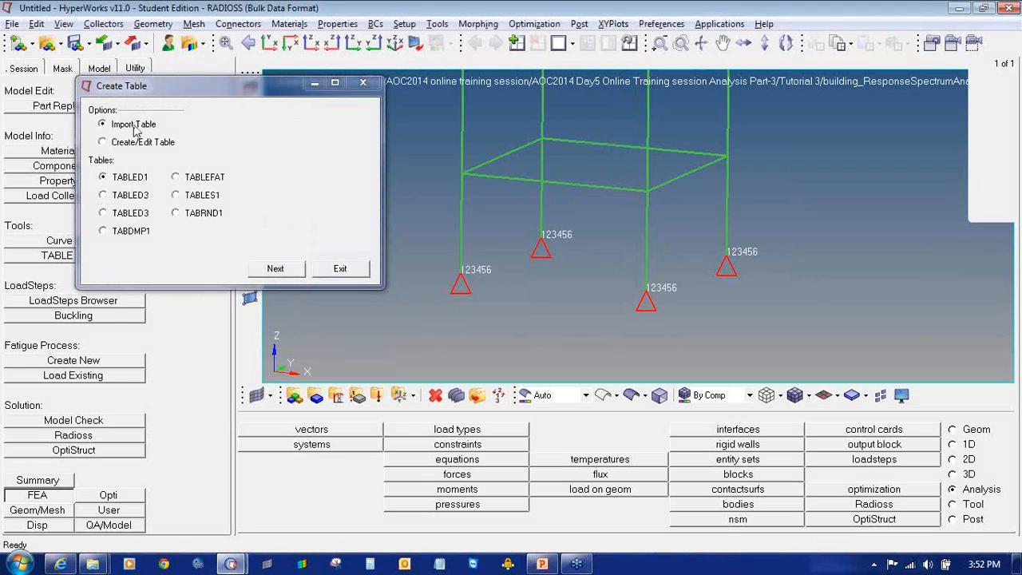
pyautogui.click(270, 270)
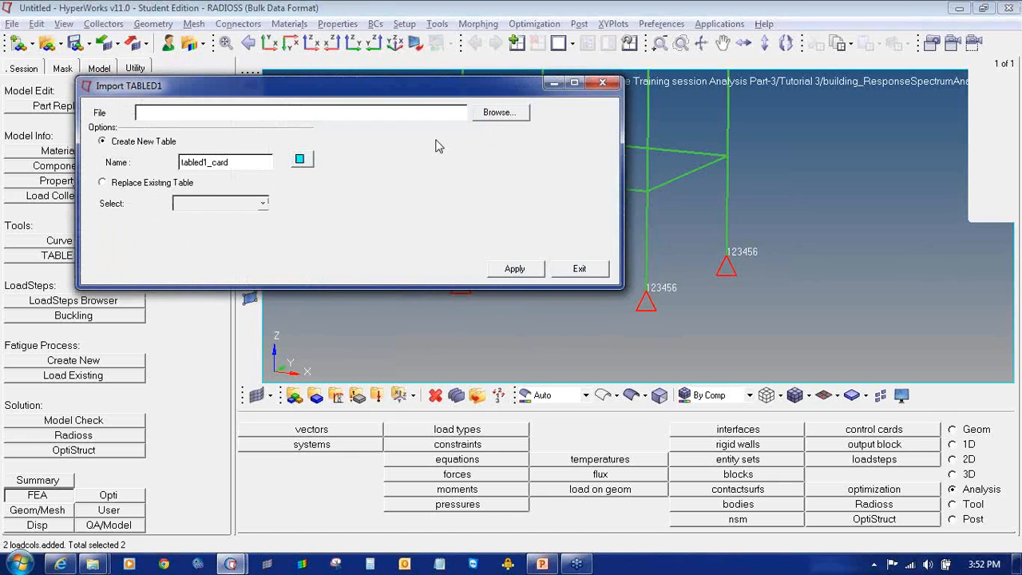
pyautogui.click(488, 115)
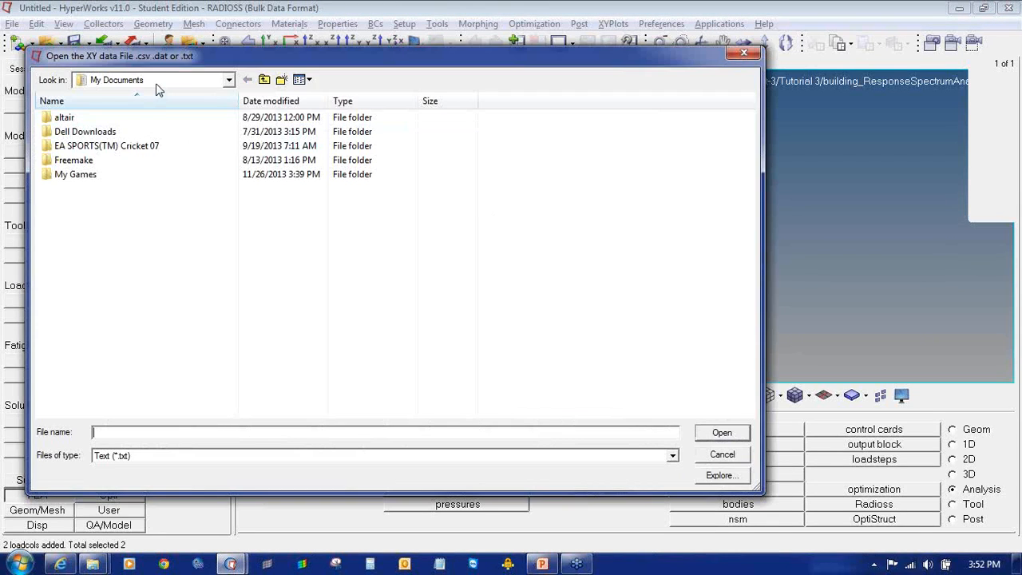
pyautogui.click(158, 81)
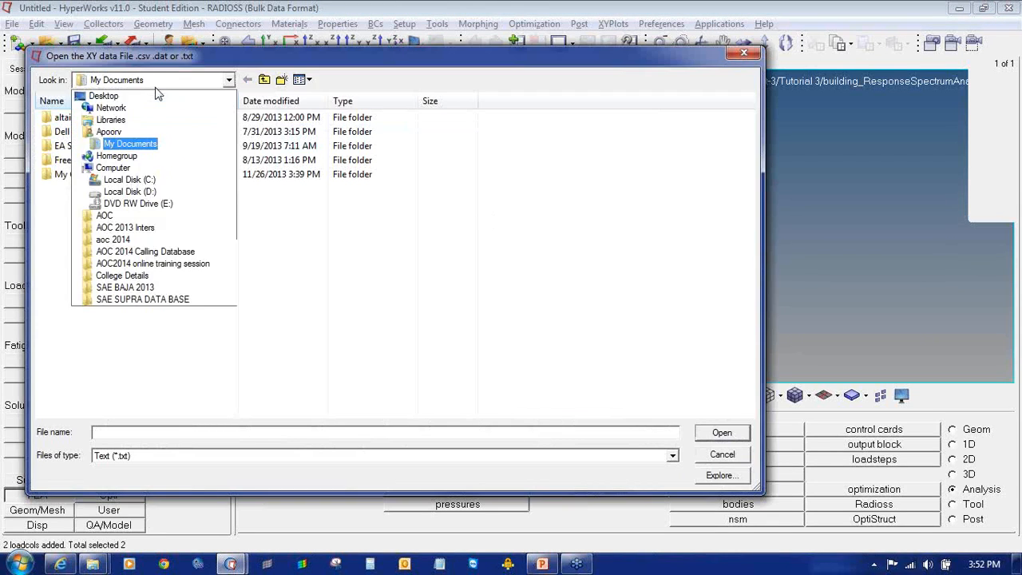
pyautogui.click(128, 180)
pyautogui.doubleClick(137, 232)
pyautogui.doubleClick(130, 131)
pyautogui.doubleClick(121, 120)
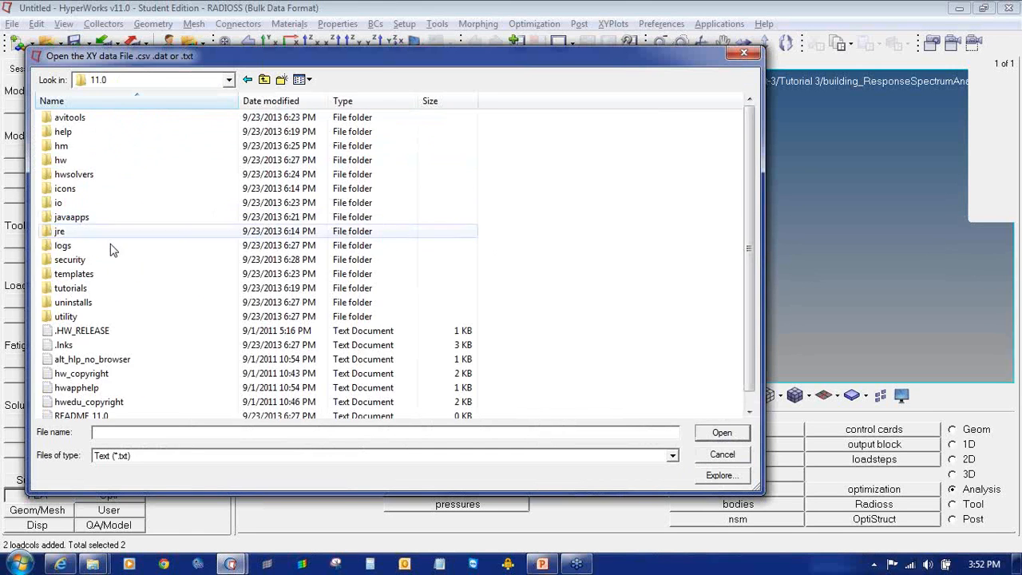
pyautogui.doubleClick(112, 291)
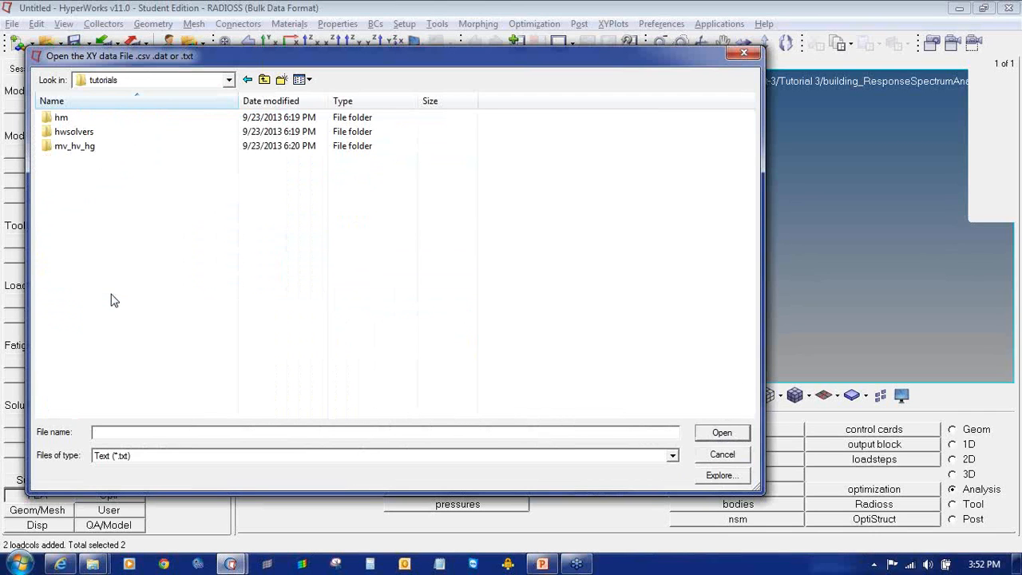
pyautogui.doubleClick(114, 132)
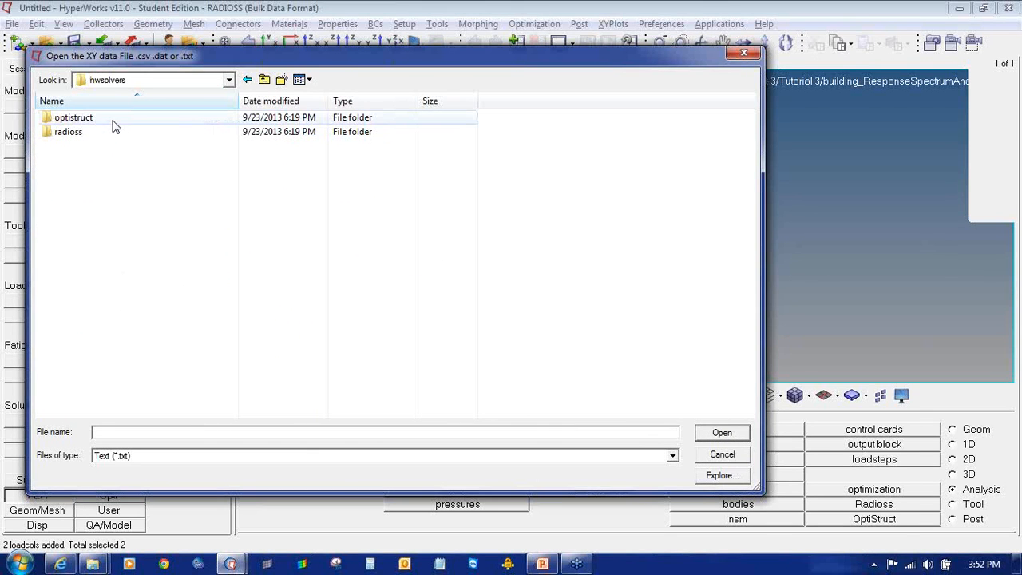
pyautogui.doubleClick(109, 131)
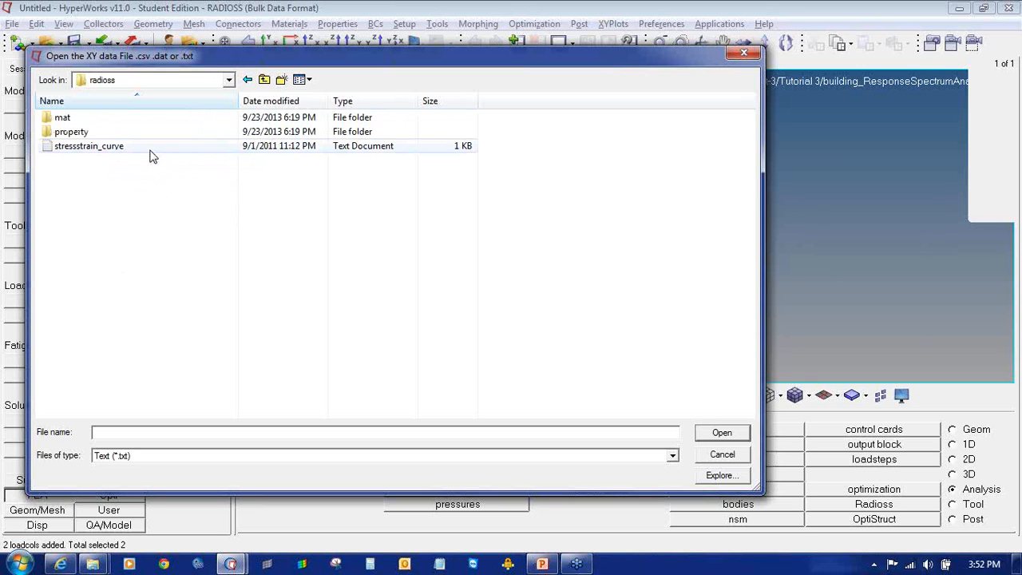
# Step: List the CSV files and choose sourceFileTABLED1 as the table's XY data file
pyautogui.click(189, 457)
pyautogui.click(183, 479)
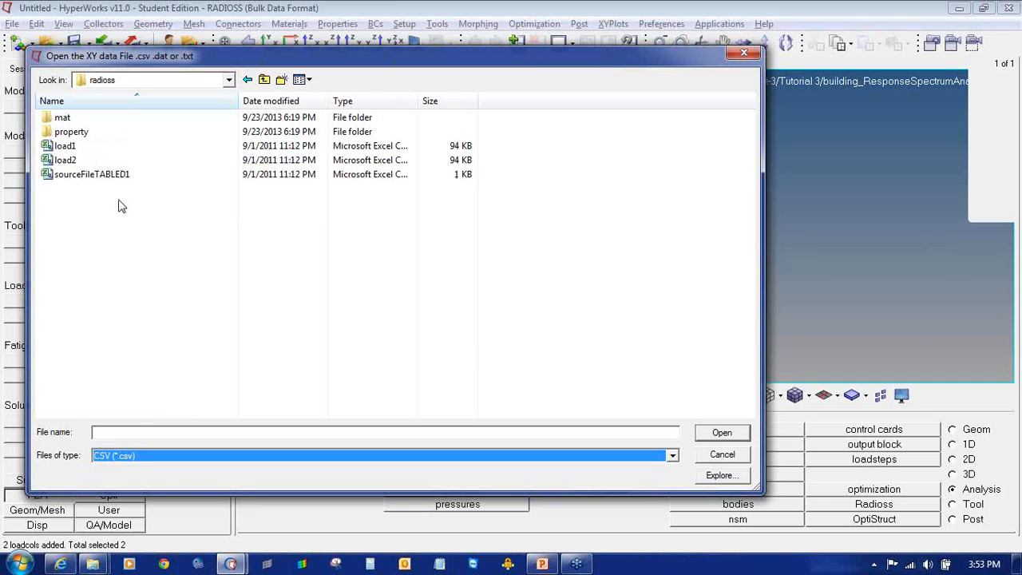
pyautogui.click(119, 174)
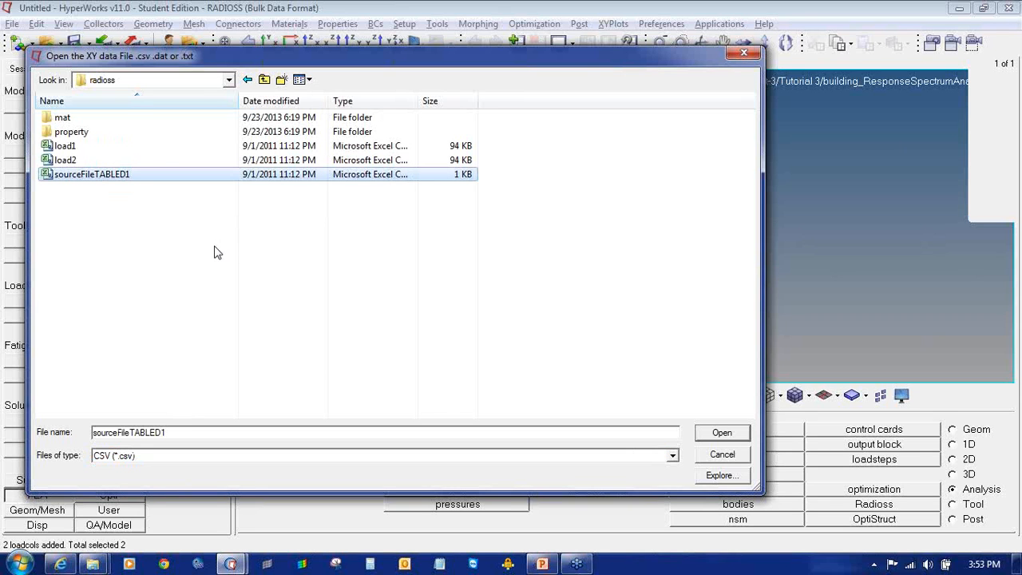
pyautogui.click(723, 434)
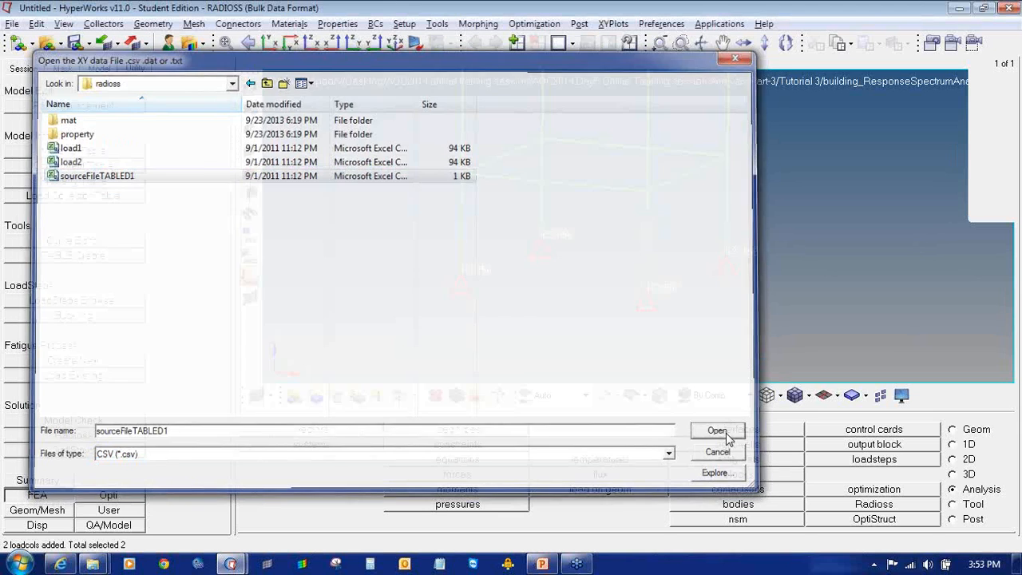
# Step: Bring back the Import TABLED1 window and create the tabled1_card load collector from the chosen file
pyautogui.moveTo(231, 564)
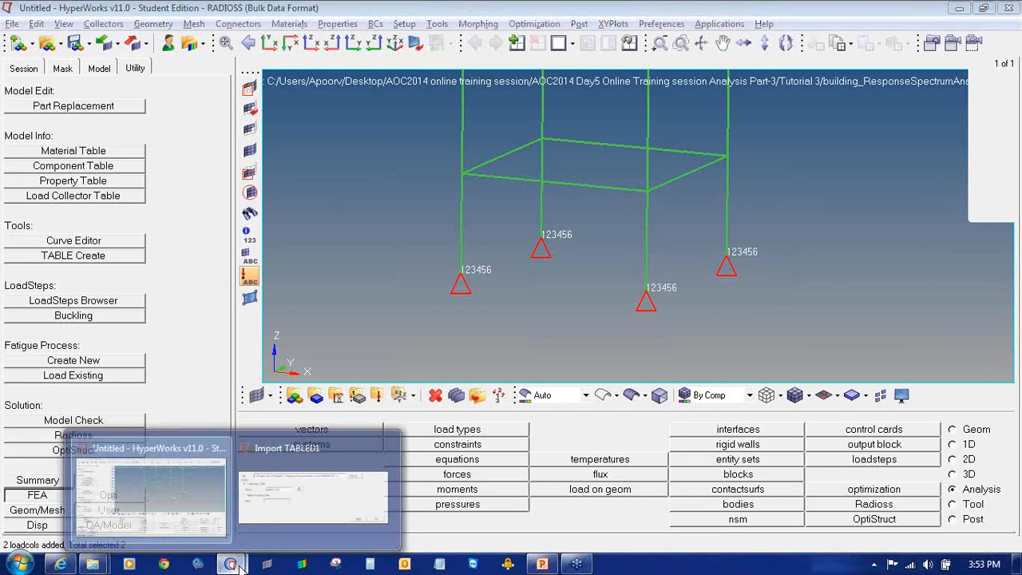
pyautogui.click(307, 487)
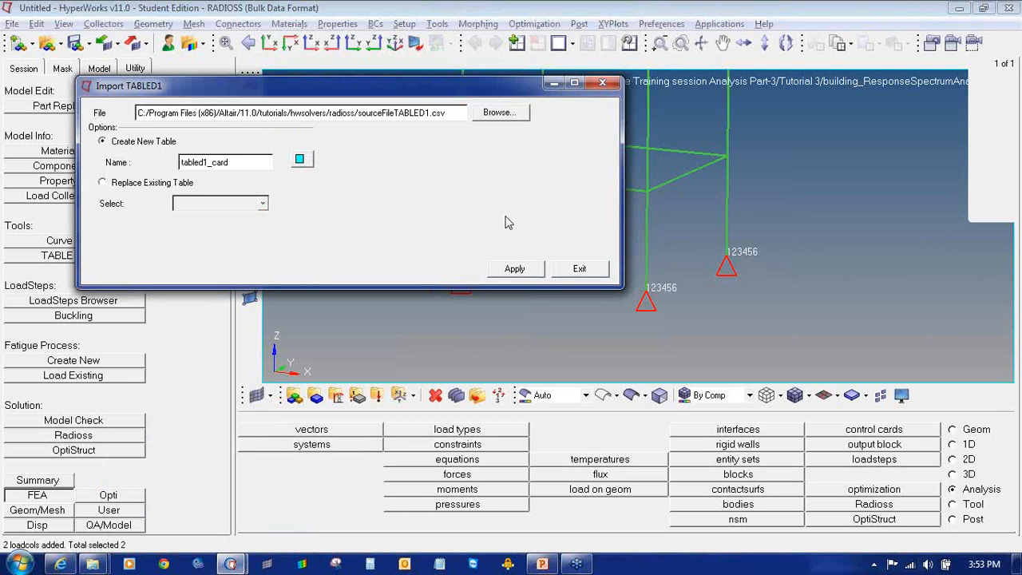
pyautogui.click(516, 270)
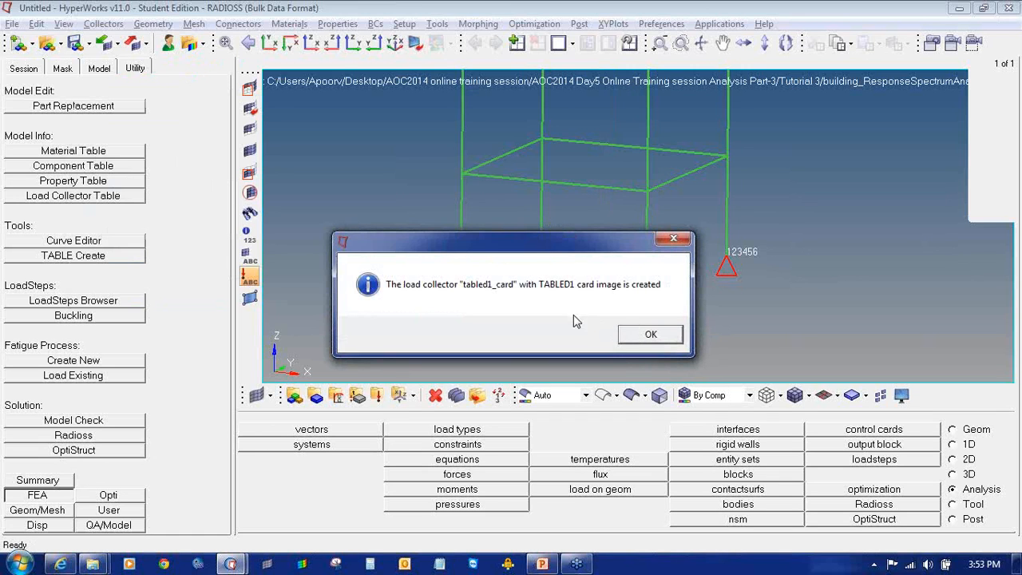
pyautogui.click(648, 335)
pyautogui.click(649, 335)
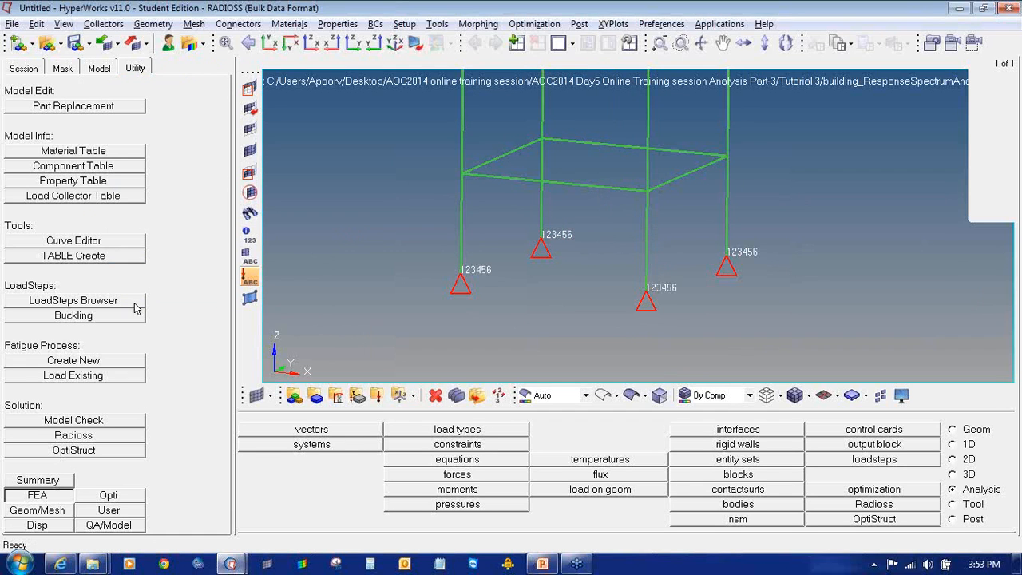
# Step: Switch to Windows Explorer and browse to the radioss tutorial folder under C:/Program Files (x86)/Altair/11.0/tutorials/hwsolvers
pyautogui.click(93, 564)
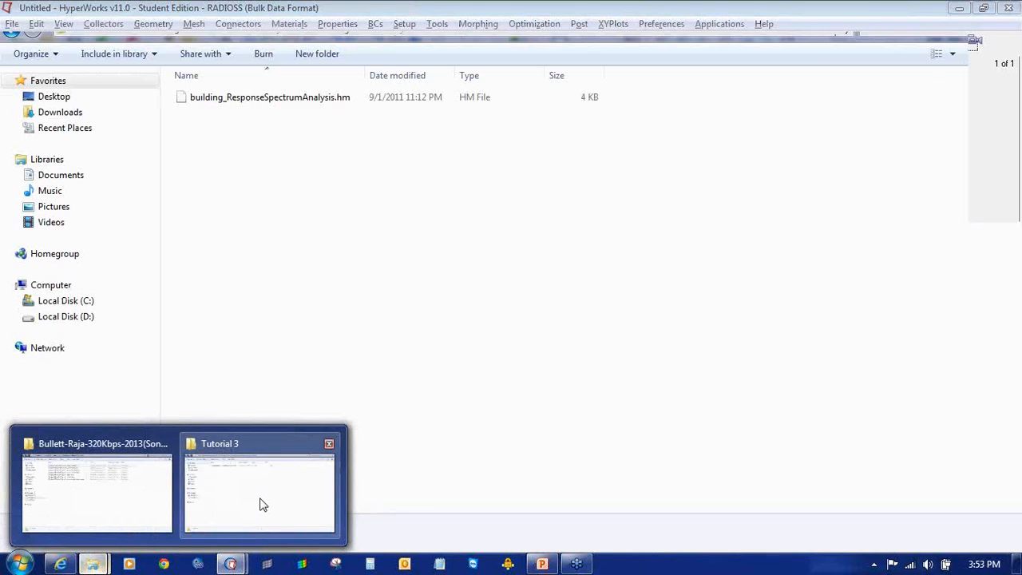
pyautogui.click(264, 504)
pyautogui.click(80, 300)
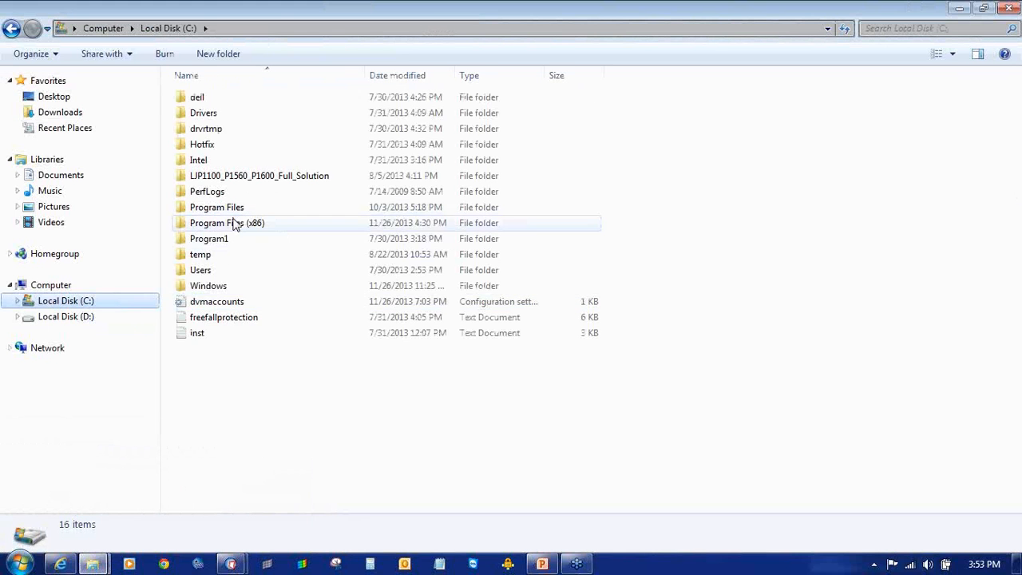
pyautogui.doubleClick(235, 224)
pyautogui.doubleClick(240, 112)
pyautogui.doubleClick(240, 106)
pyautogui.click(238, 289)
pyautogui.doubleClick(238, 289)
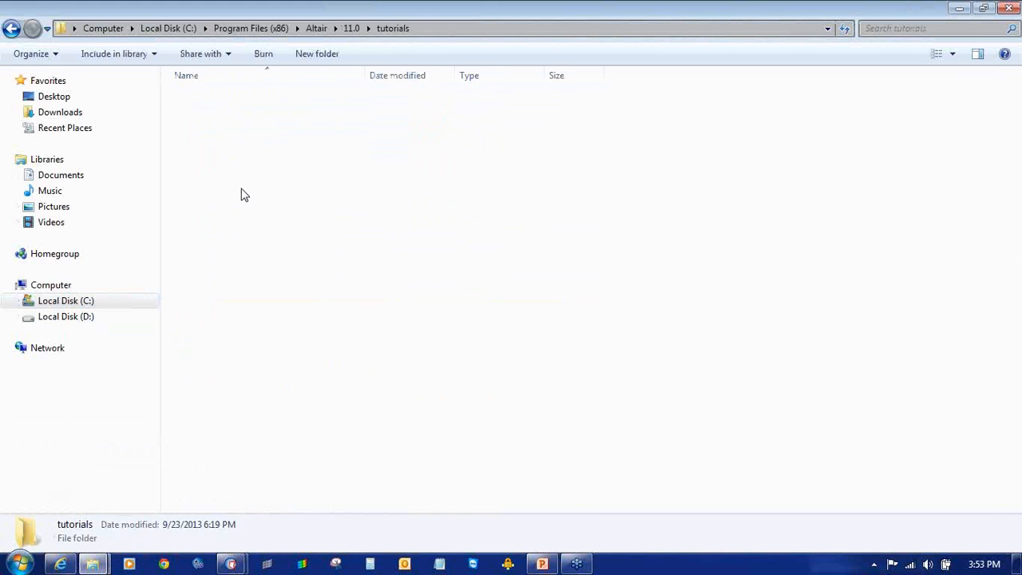
pyautogui.doubleClick(233, 113)
pyautogui.click(234, 114)
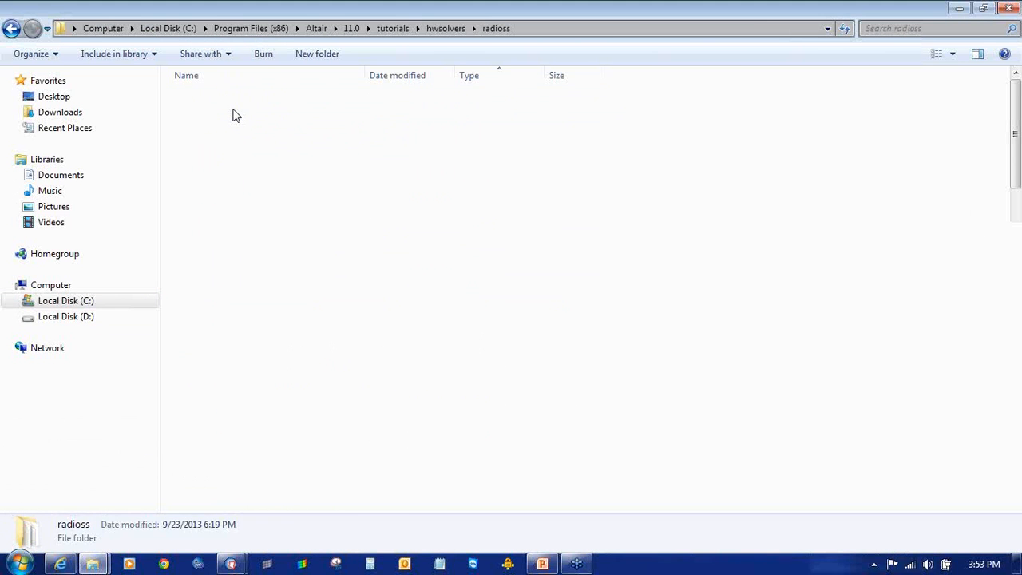
pyautogui.doubleClick(234, 114)
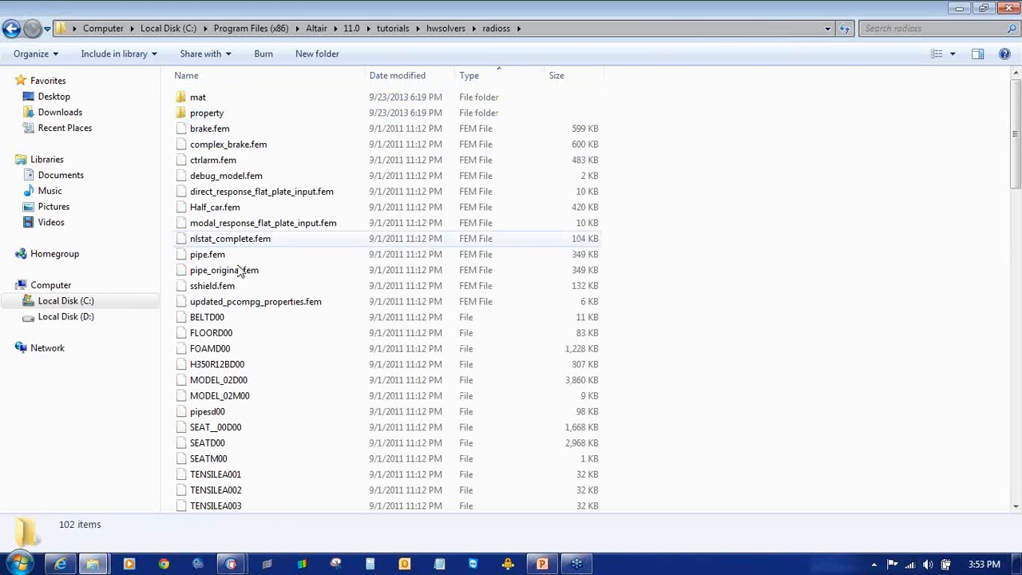
# Step: Find sourceFileTABLED1 in the radioss folder and open it in Excel to view its XY data
pyautogui.click(215, 286)
pyautogui.scroll(-7, 235, 295)
pyautogui.scroll(-18, 235, 295)
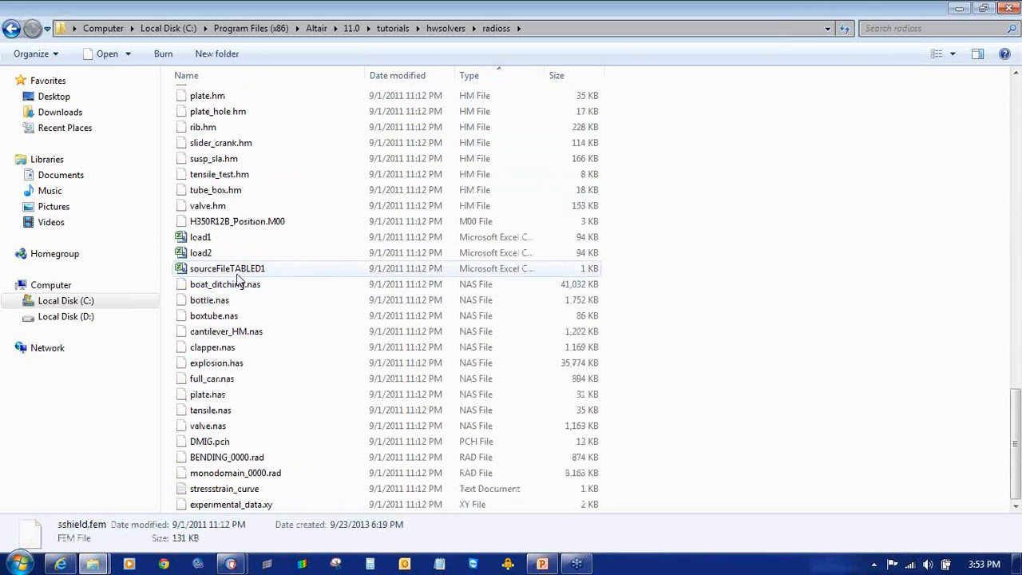
pyautogui.click(238, 274)
pyautogui.doubleClick(239, 274)
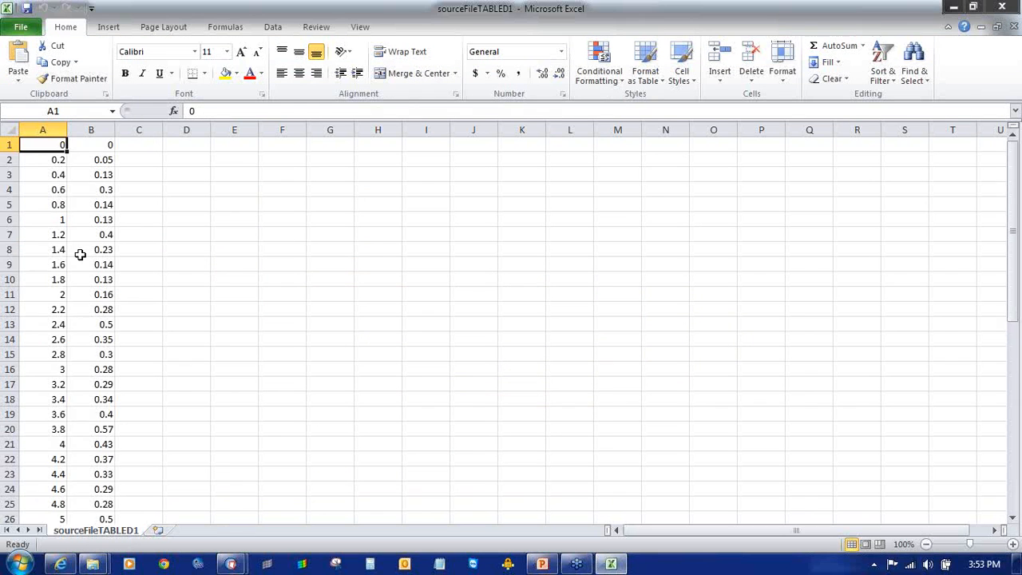
# Step: Look through the XY data rows of the sourceFileTABLED1 sheet from start to end
pyautogui.scroll(-9, 64, 311)
pyautogui.scroll(-4, 64, 314)
pyautogui.scroll(13, 64, 315)
pyautogui.scroll(-6, 106, 282)
pyautogui.scroll(6, 107, 281)
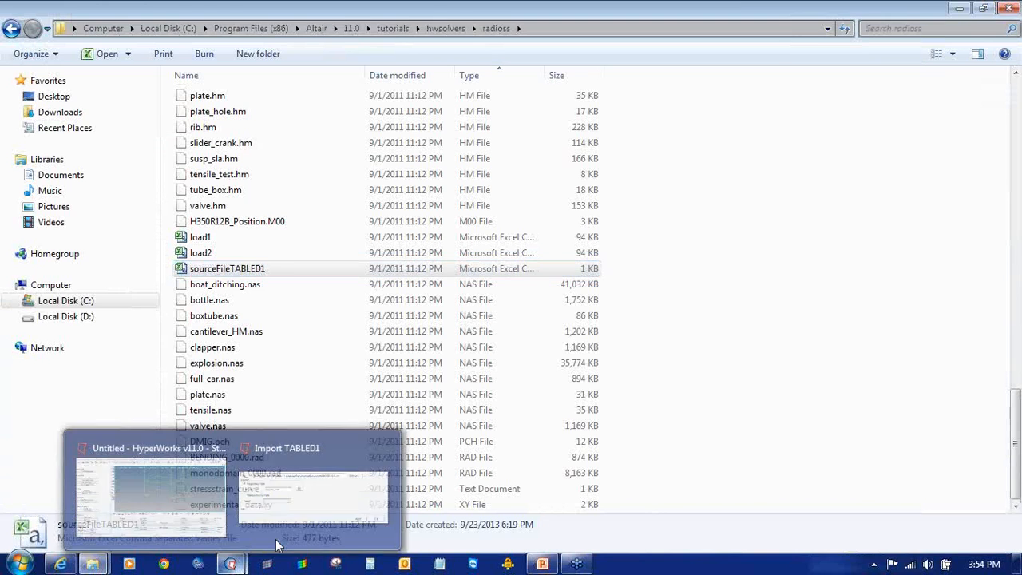
# Step: Switch back to HyperMesh and load the existing tabled1_card table into the Create/Edit TABLED1 window
pyautogui.click(278, 546)
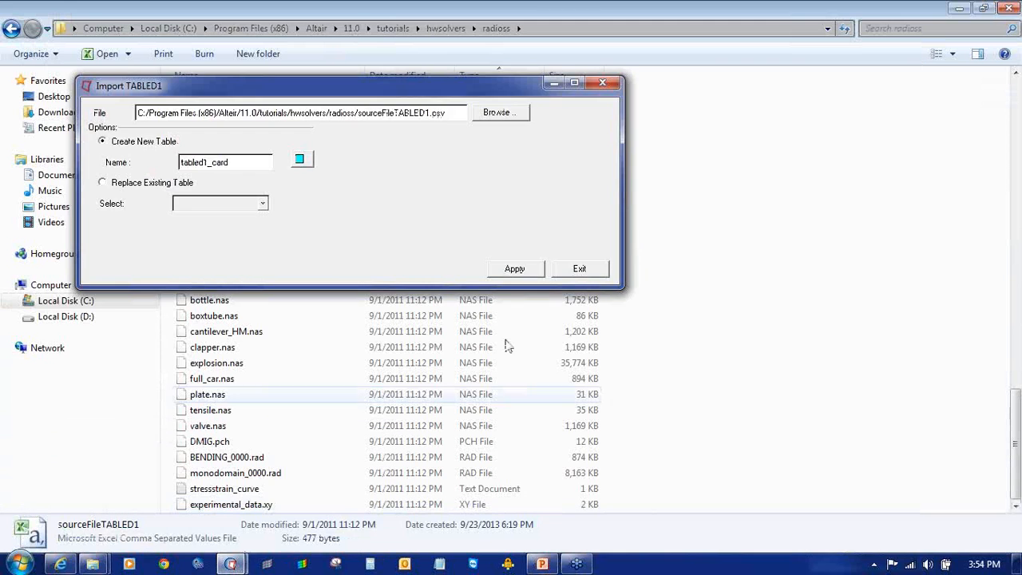
pyautogui.click(233, 565)
pyautogui.click(232, 565)
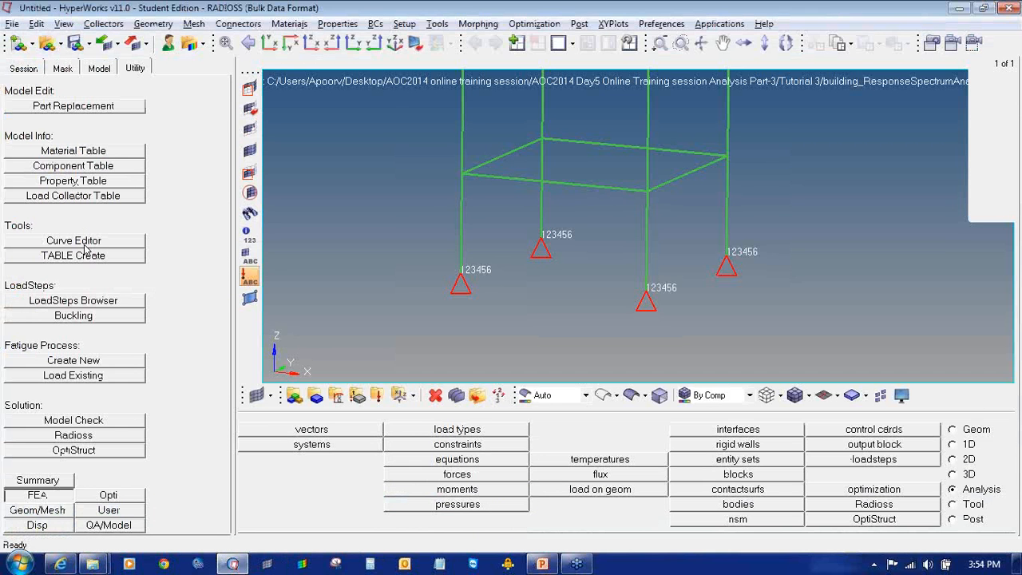
pyautogui.click(88, 255)
pyautogui.click(136, 144)
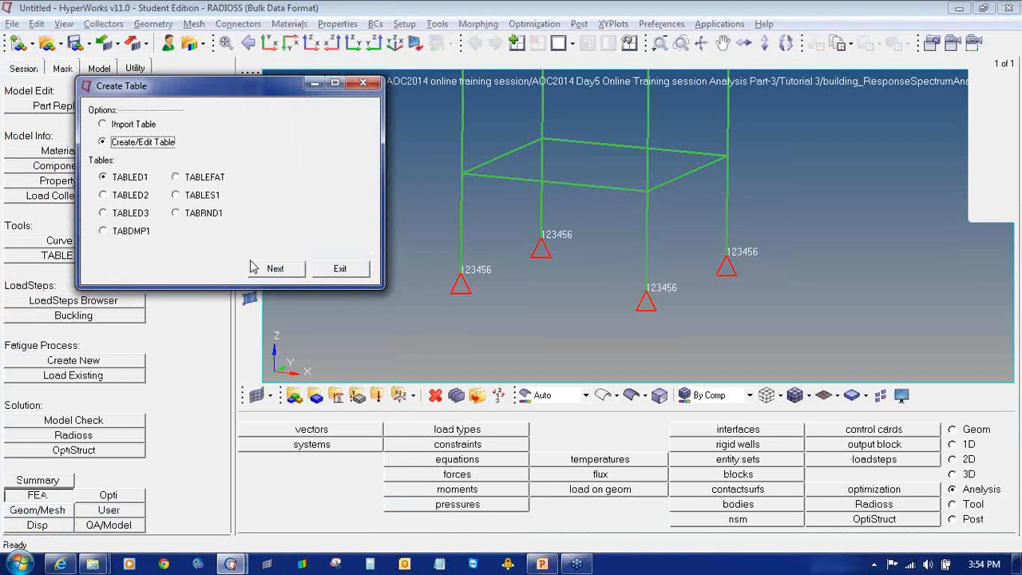
pyautogui.click(264, 269)
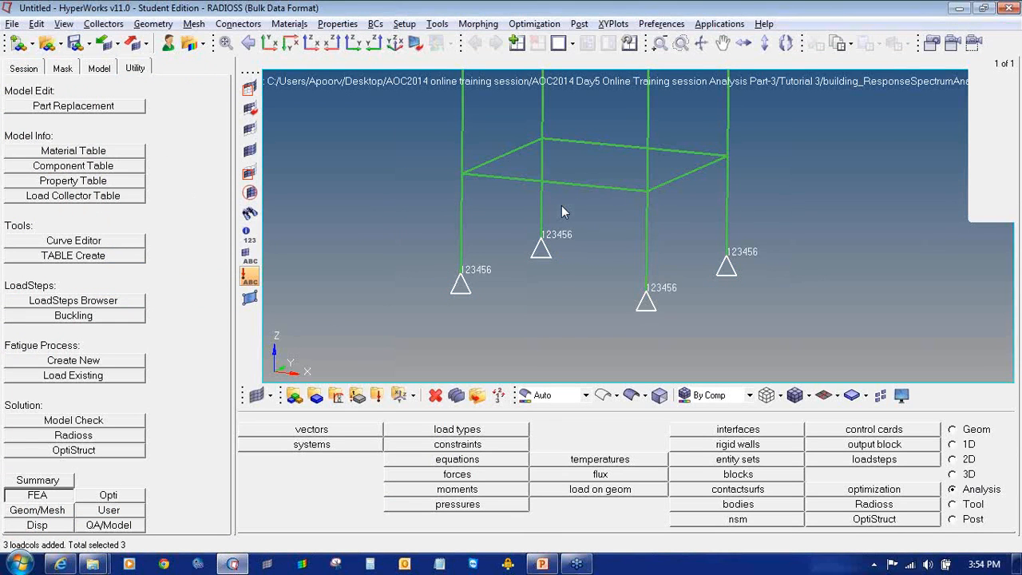
pyautogui.click(365, 190)
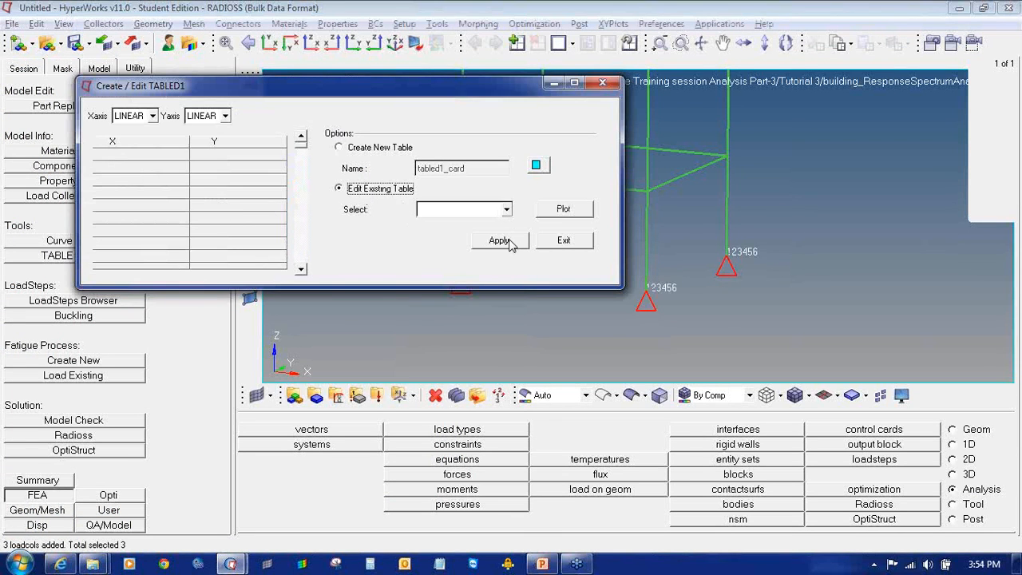
pyautogui.click(506, 209)
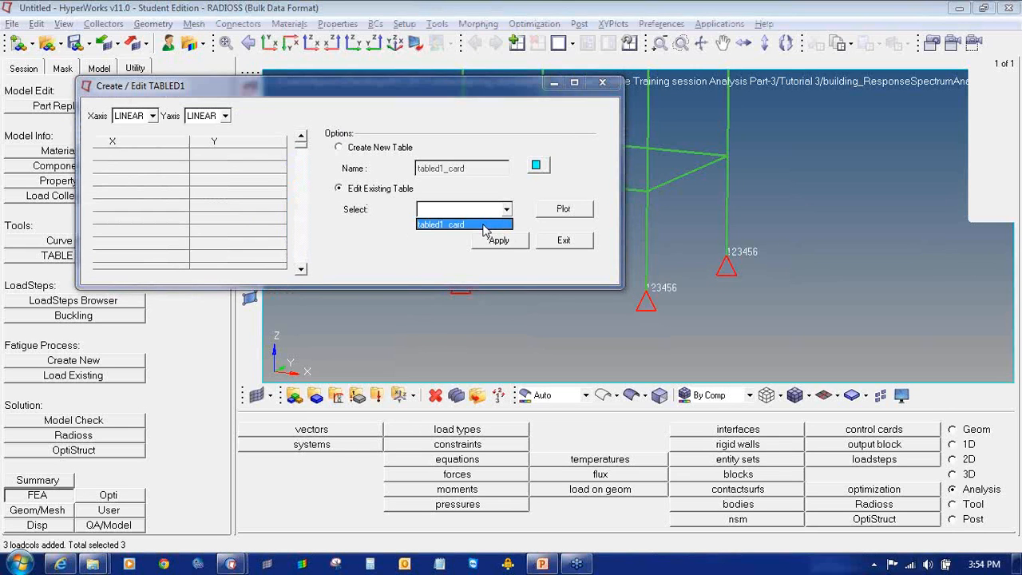
pyautogui.click(483, 226)
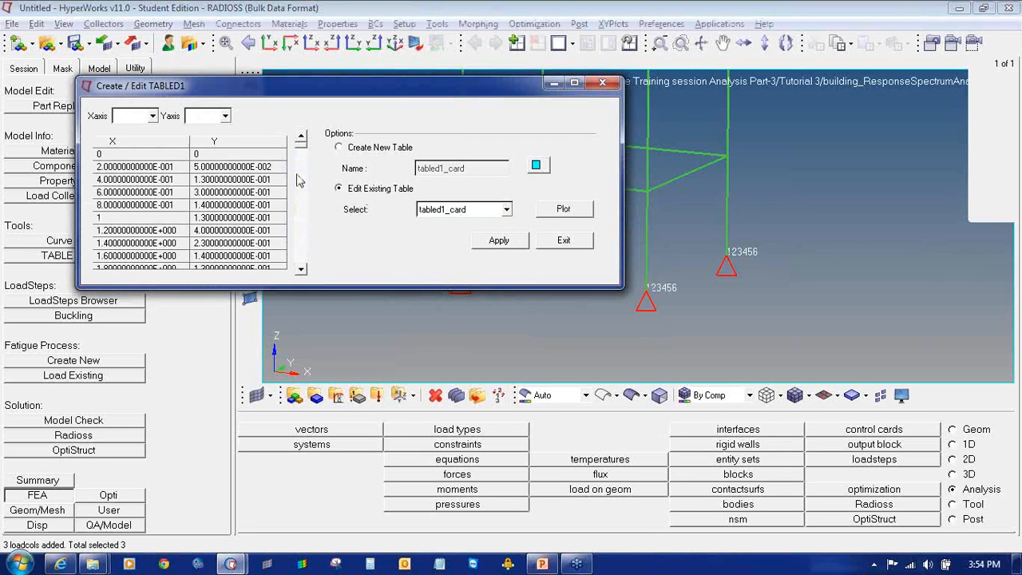
# Step: Review the X and Y values of tabled1_card, plot its curve, and close the plot and table editor
pyautogui.click(301, 269)
pyautogui.click(301, 272)
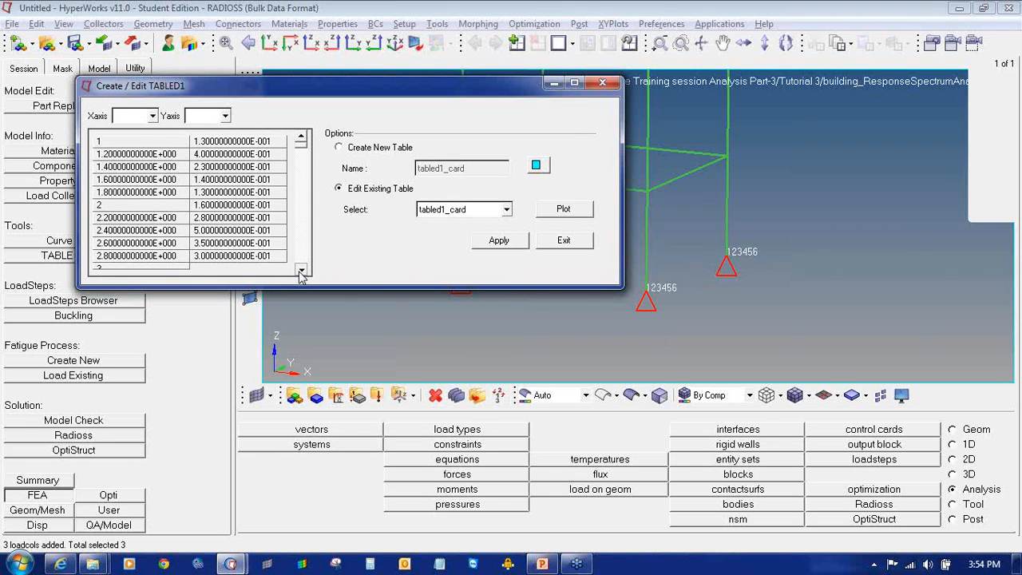
pyautogui.click(565, 208)
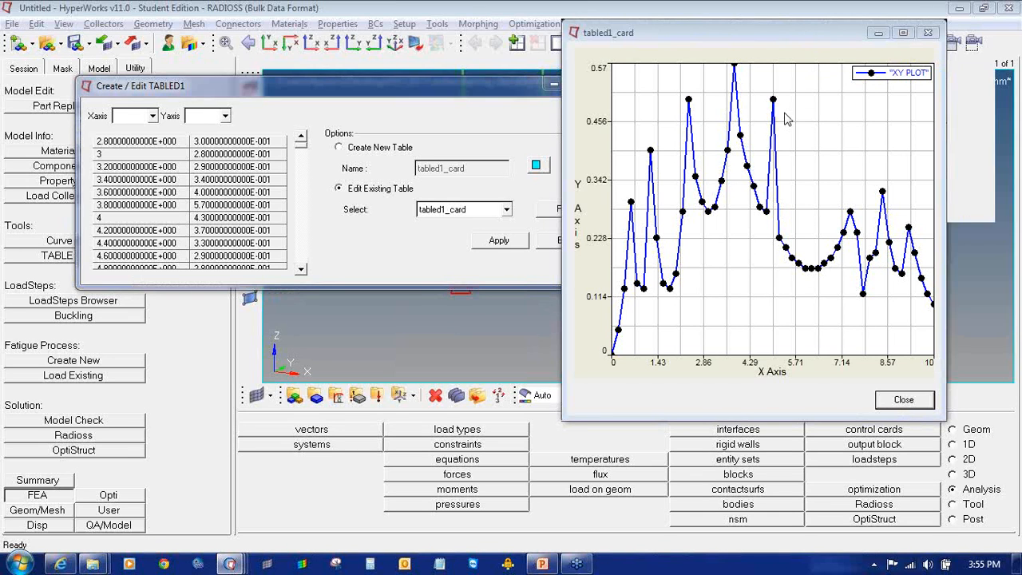
pyautogui.click(926, 29)
pyautogui.click(556, 239)
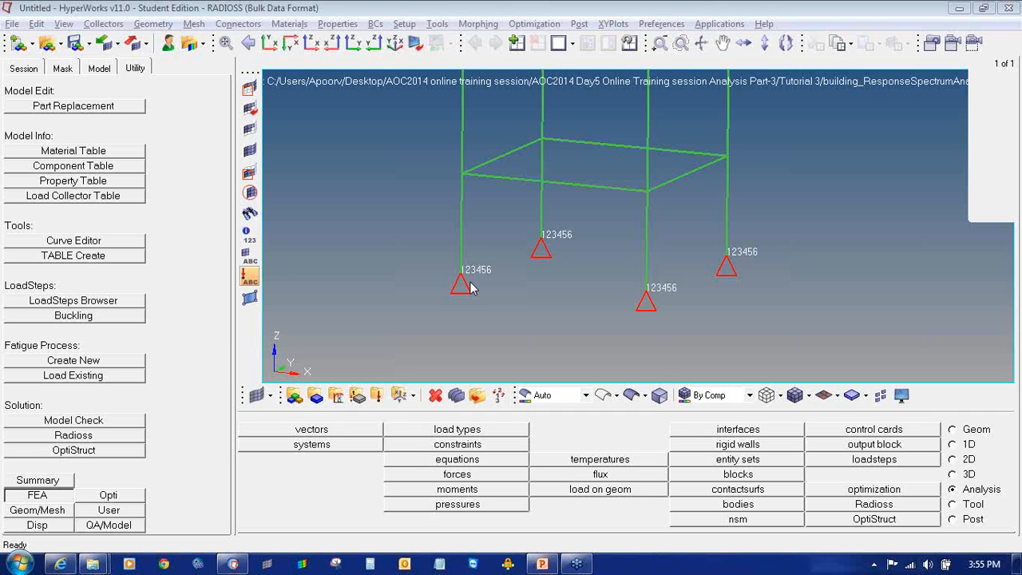
# Step: Create a load collector named dti_card with the DTI card image and open its card for editing
pyautogui.click(378, 395)
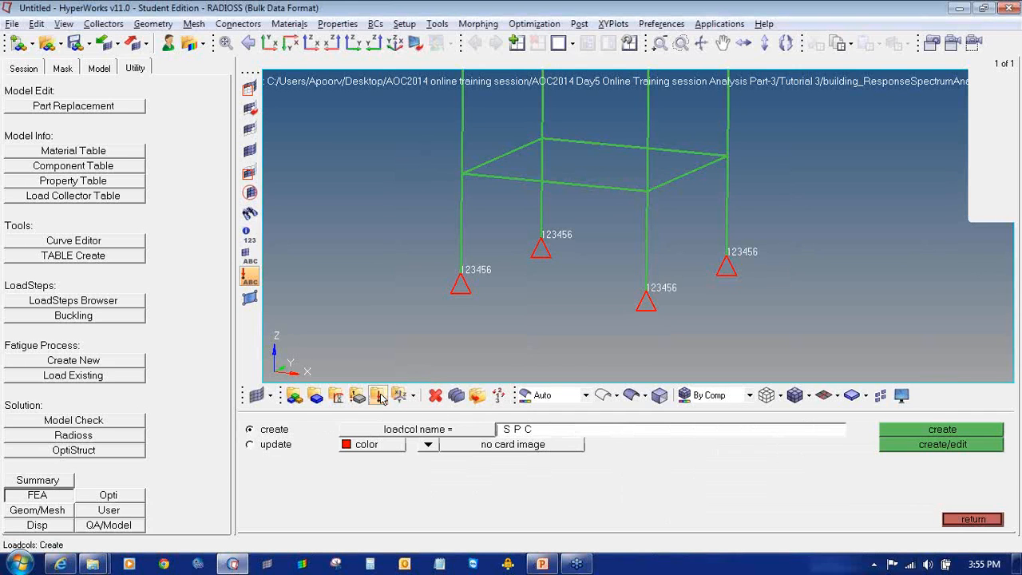
pyautogui.click(547, 436)
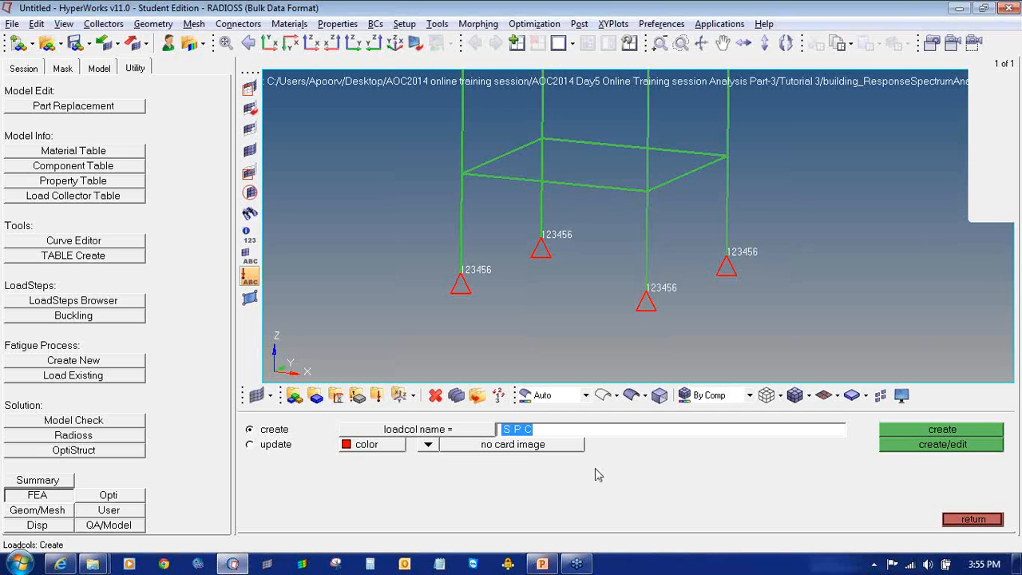
pyautogui.write('dti_card')
pyautogui.click(430, 445)
pyautogui.click(436, 452)
pyautogui.click(479, 448)
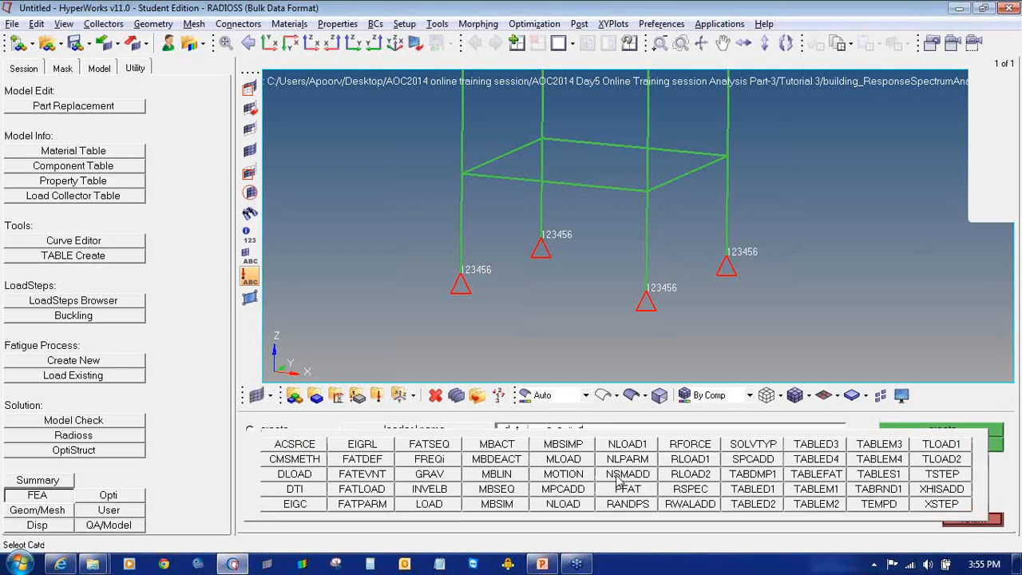
pyautogui.click(317, 493)
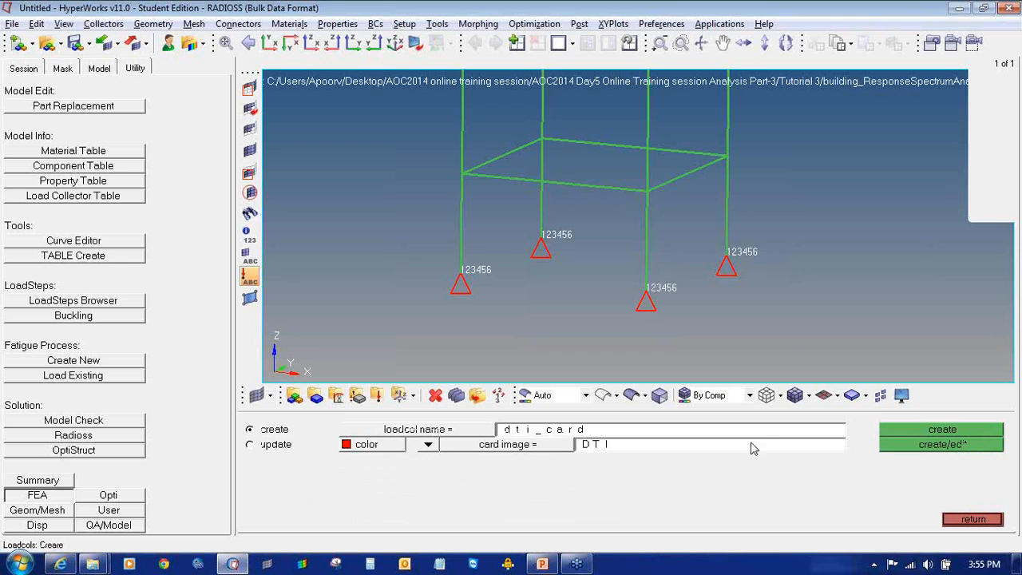
pyautogui.click(892, 449)
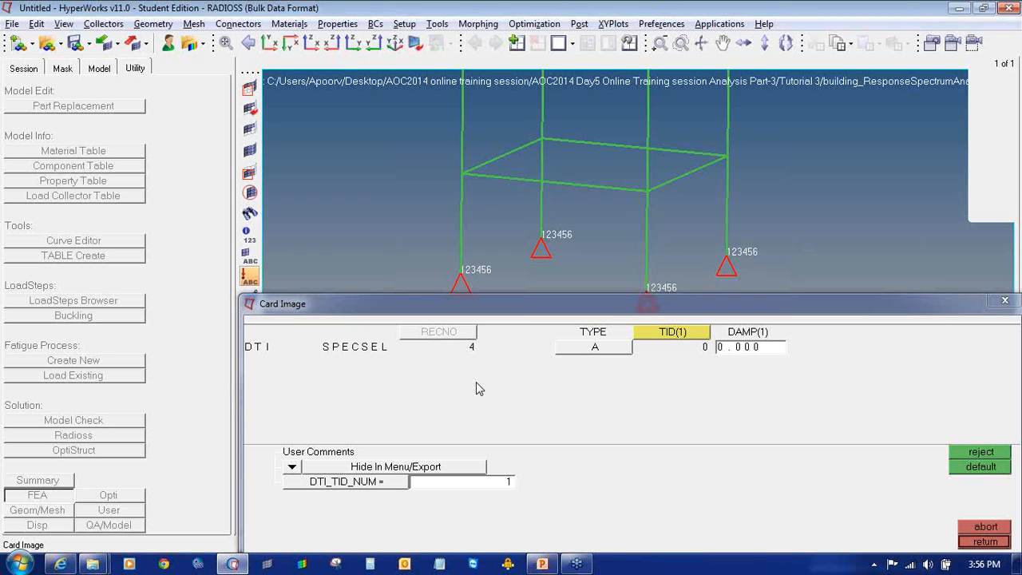
# Step: In the DTI card, reference tabled1_card as TID(1) and set DAMP(1) to 0.020
pyautogui.click(661, 338)
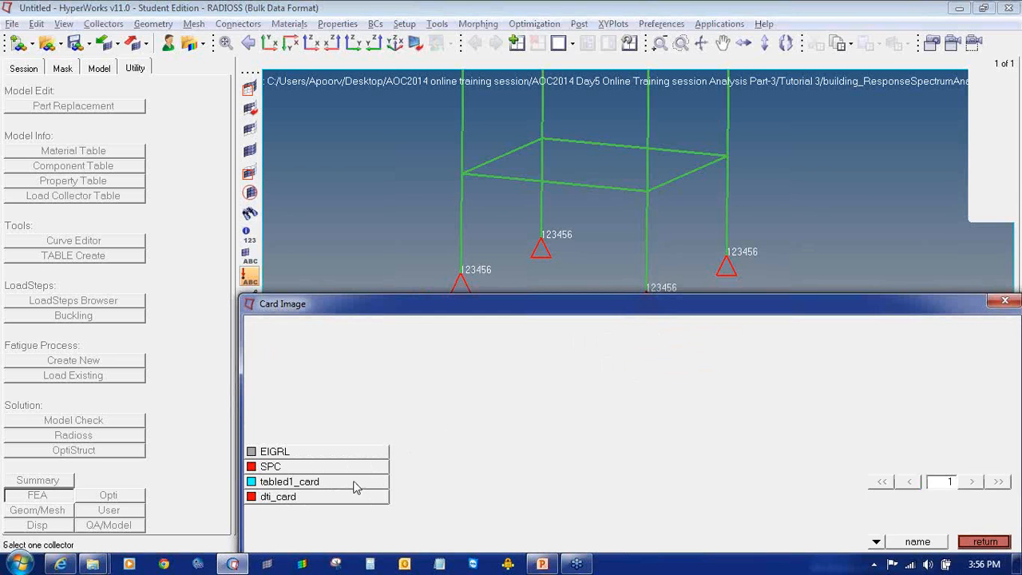
pyautogui.click(347, 481)
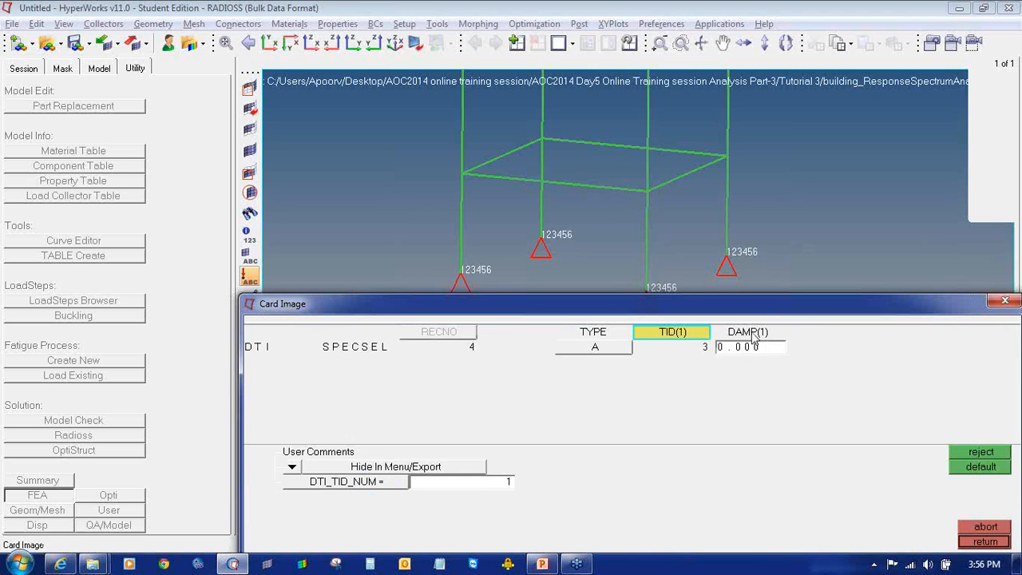
pyautogui.click(673, 341)
pyautogui.click(343, 483)
pyautogui.click(741, 348)
pyautogui.doubleClick(742, 349)
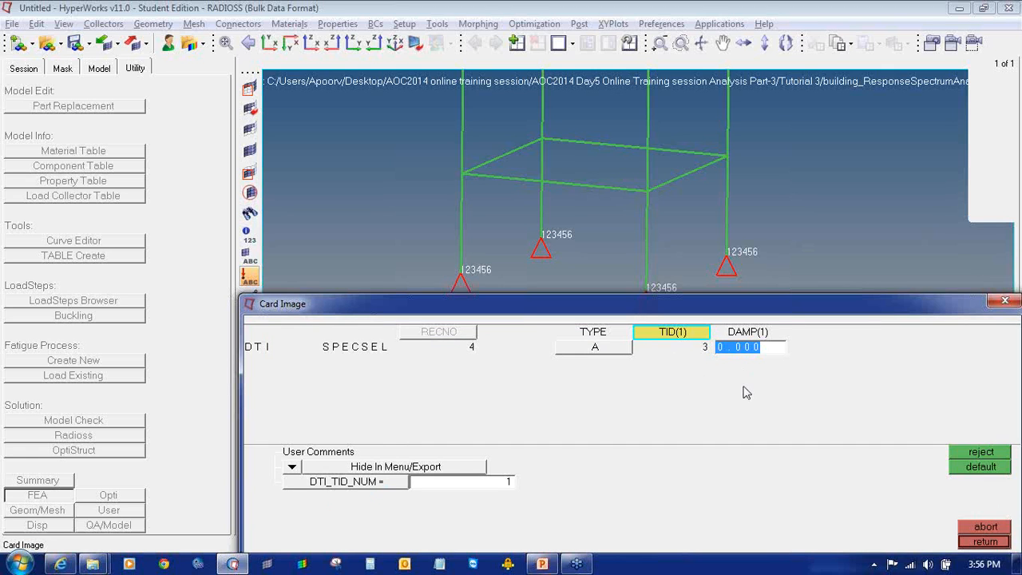
pyautogui.write('0.020')
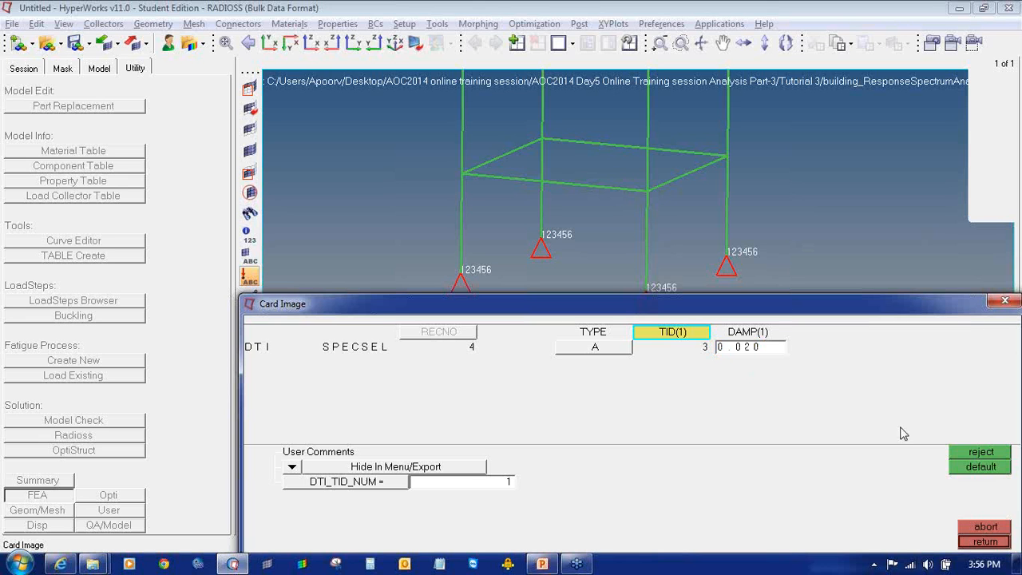
pyautogui.click(986, 542)
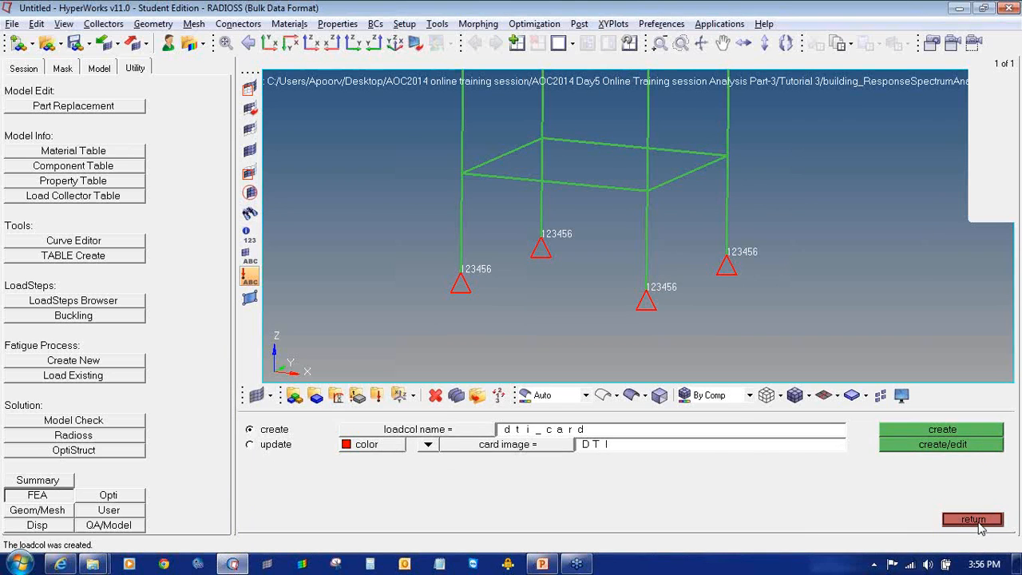
pyautogui.click(976, 520)
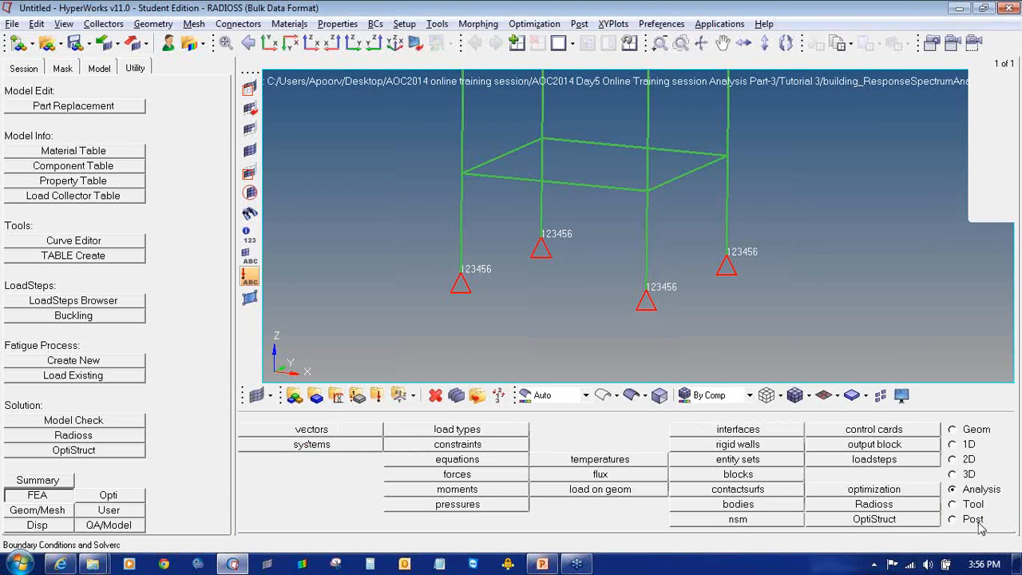
# Step: Create a load collector named rspec_card with the RSPEC card image and open its card for editing
pyautogui.click(99, 68)
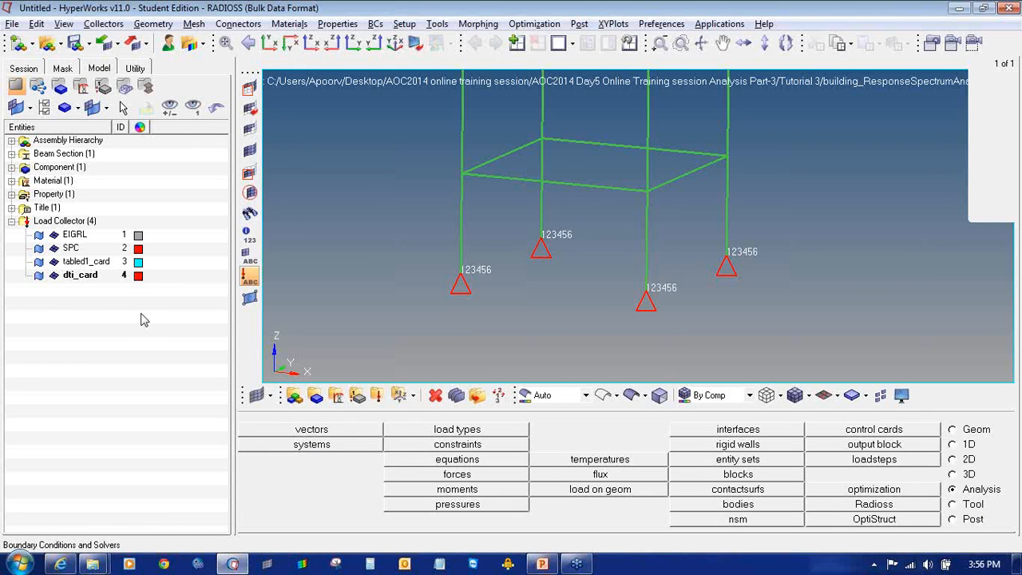
pyautogui.click(378, 392)
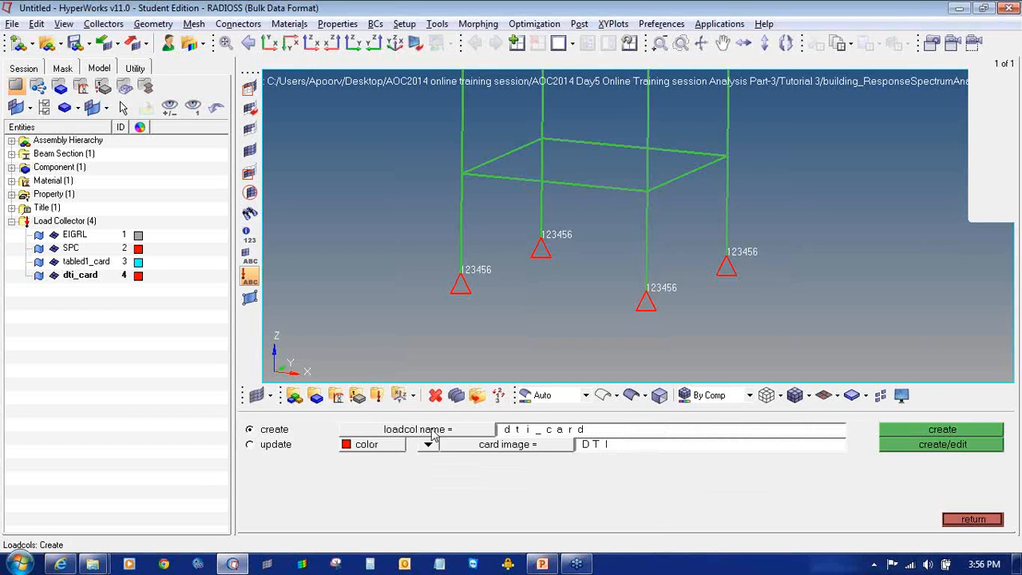
pyautogui.doubleClick(578, 432)
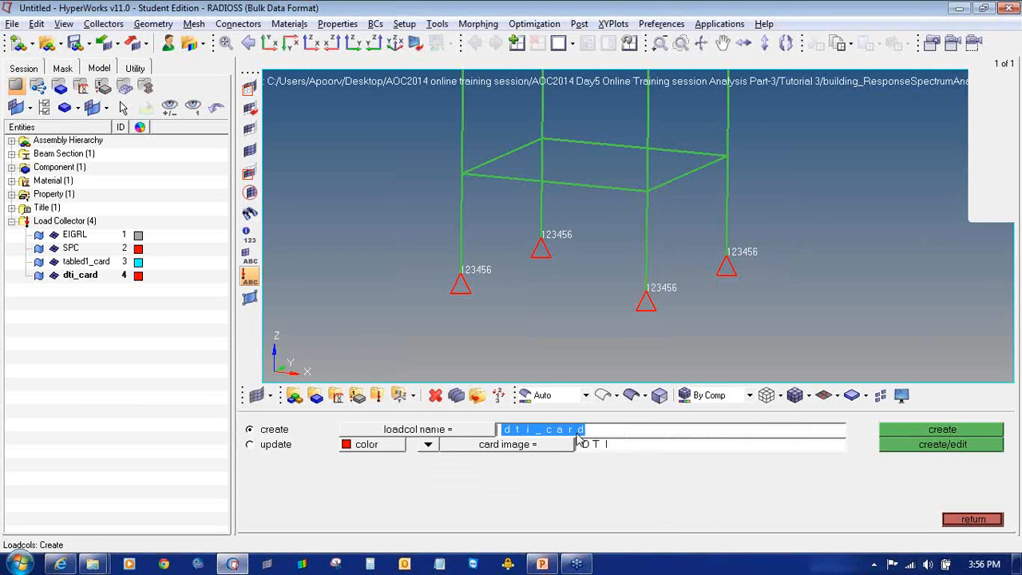
pyautogui.write('r')
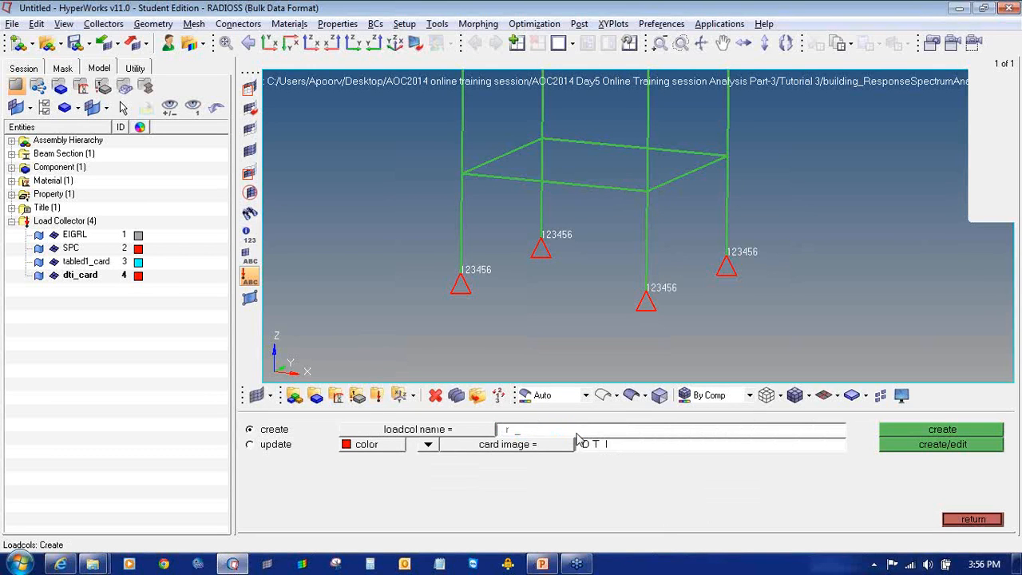
pyautogui.write('epec')
pyautogui.press('BackSpace')
pyautogui.press('BackSpace')
pyautogui.press('BackSpace')
pyautogui.write('pac_card')
pyautogui.click(556, 445)
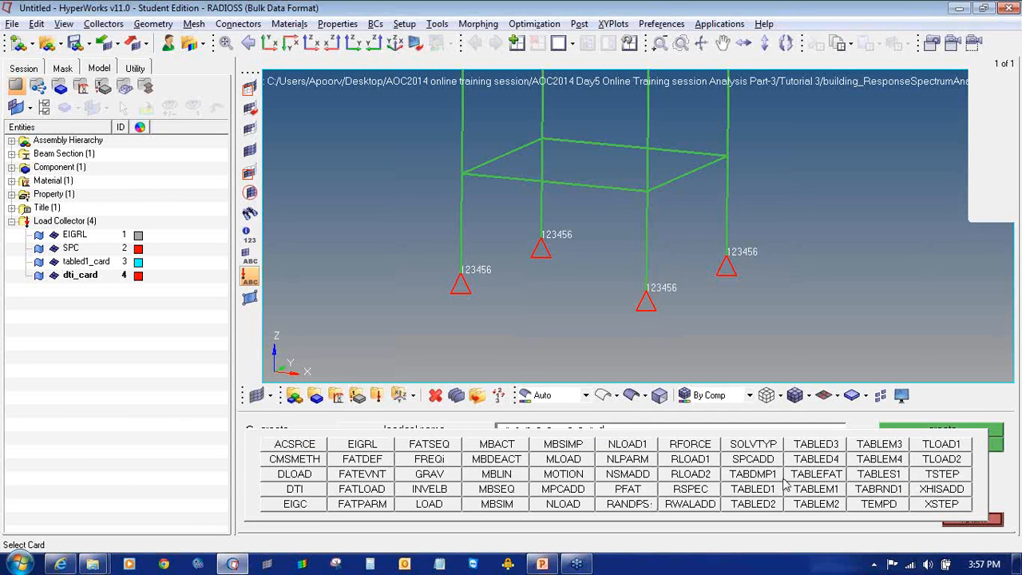
pyautogui.click(691, 489)
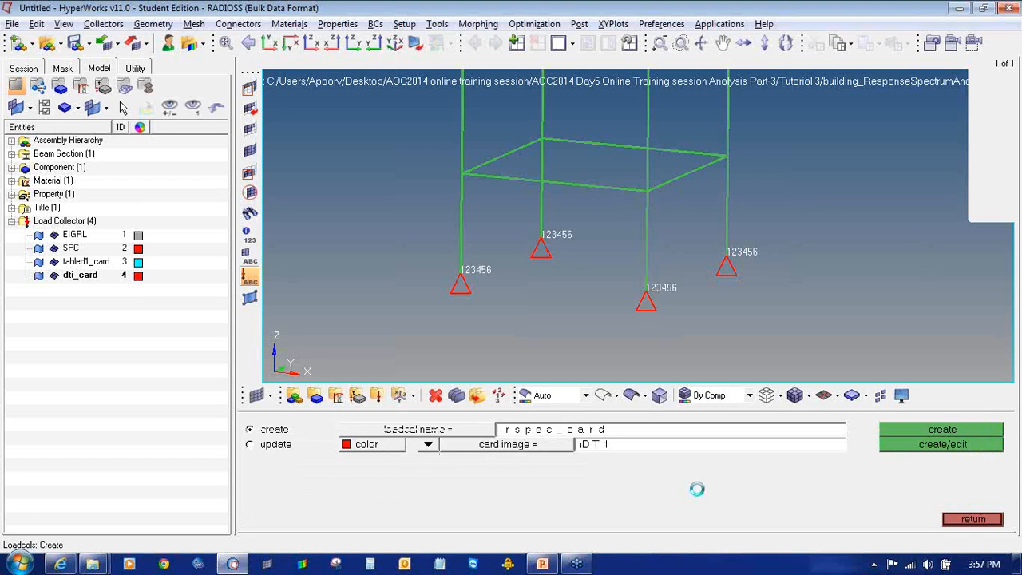
pyautogui.click(907, 450)
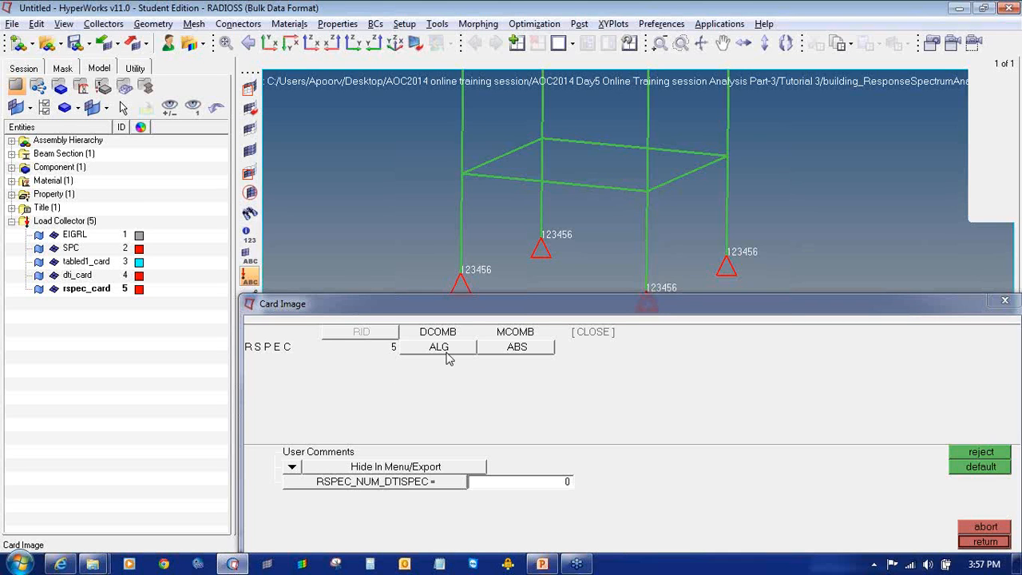
# Step: Set the RSPEC card's MCOMB to SRSS and enable the CLOSE field with its value of 1.000
pyautogui.click(499, 354)
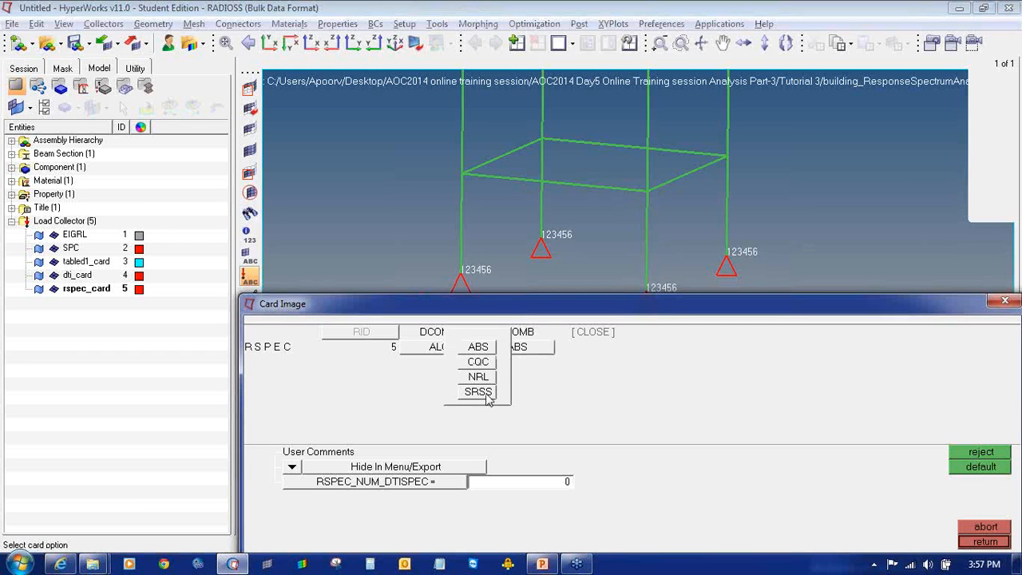
pyautogui.click(479, 392)
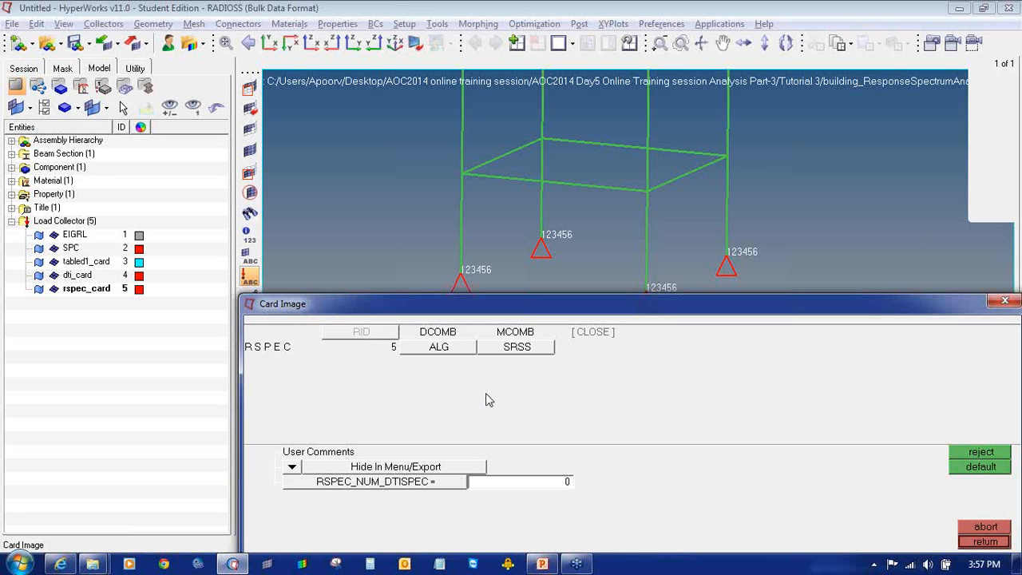
pyautogui.click(588, 334)
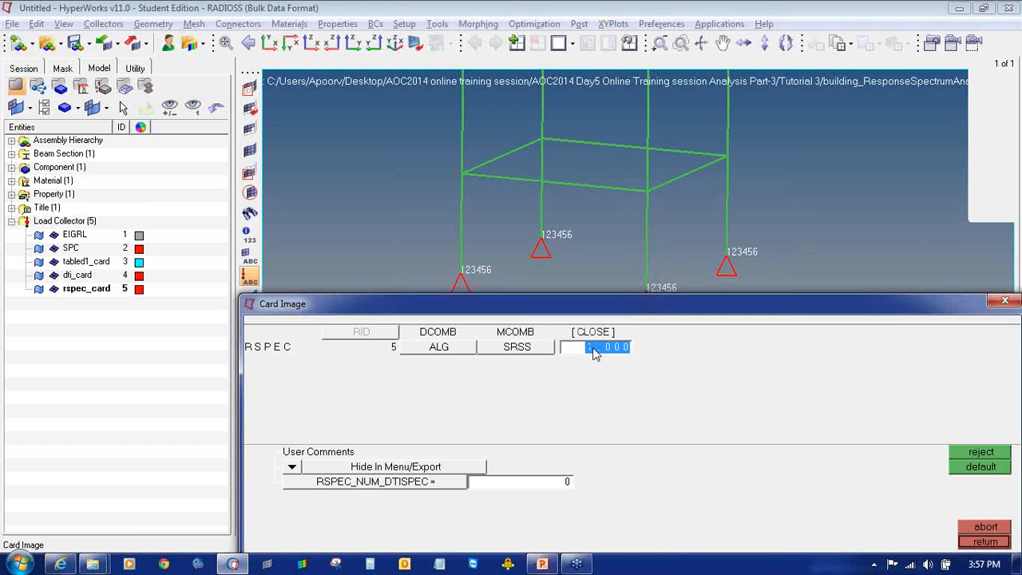
pyautogui.click(624, 368)
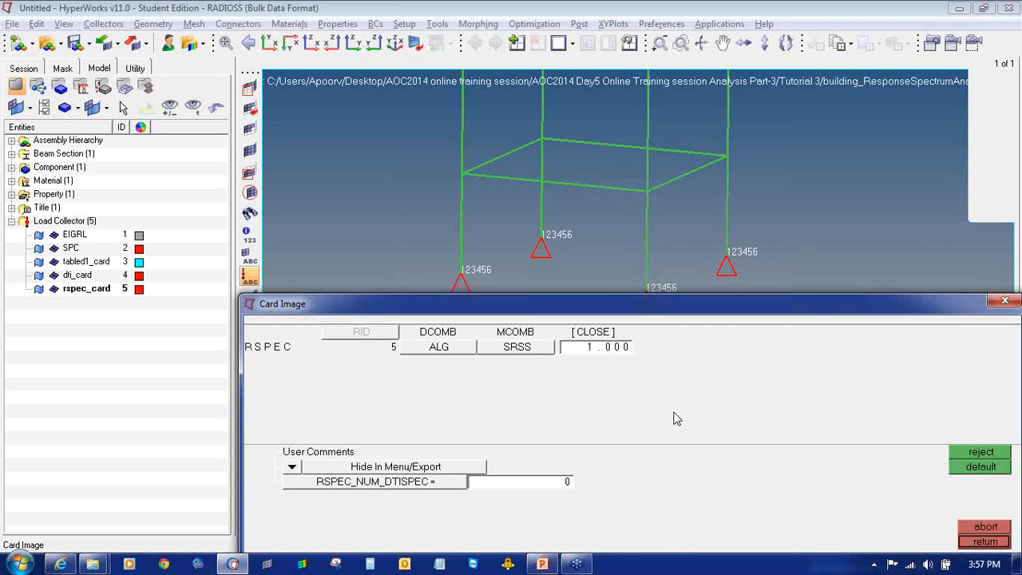
# Step: In the RSPEC card, set RSPEC_NUM_DTISPEC to 1 and reference dti_card as DTISPEC(1)
pyautogui.click(562, 483)
pyautogui.write('1')
pyautogui.press('Return')
pyautogui.click(349, 368)
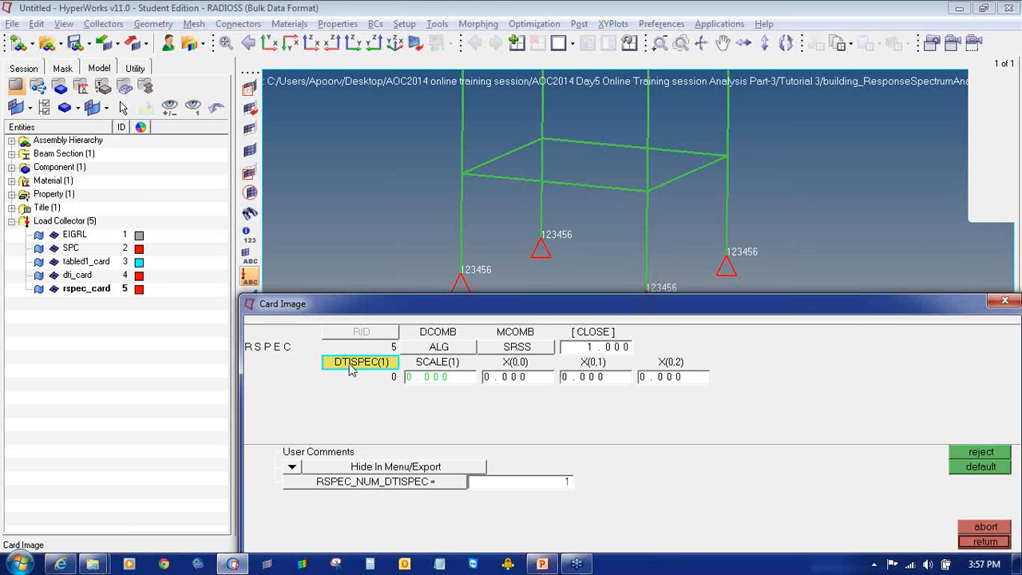
pyautogui.click(349, 368)
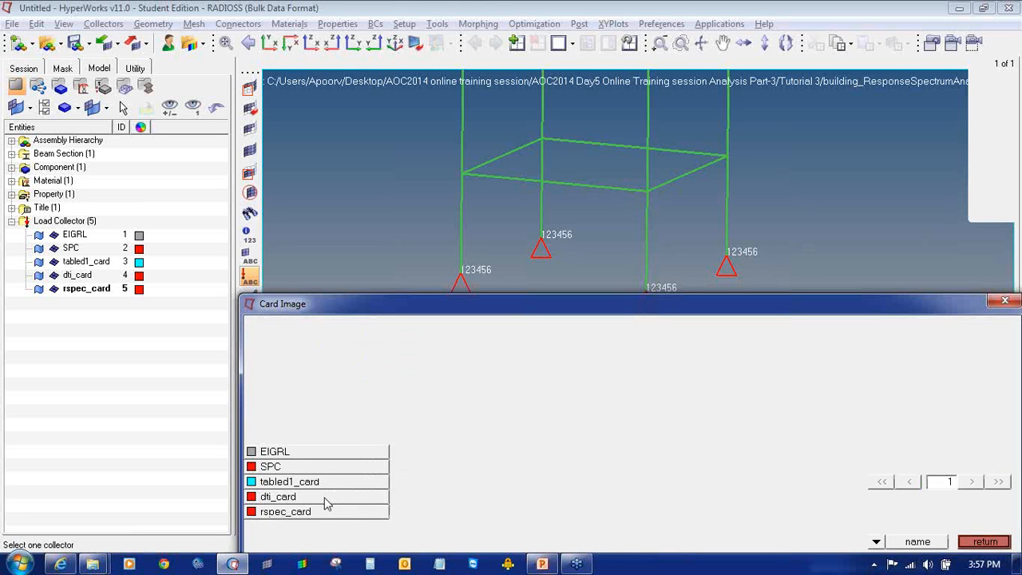
pyautogui.click(325, 497)
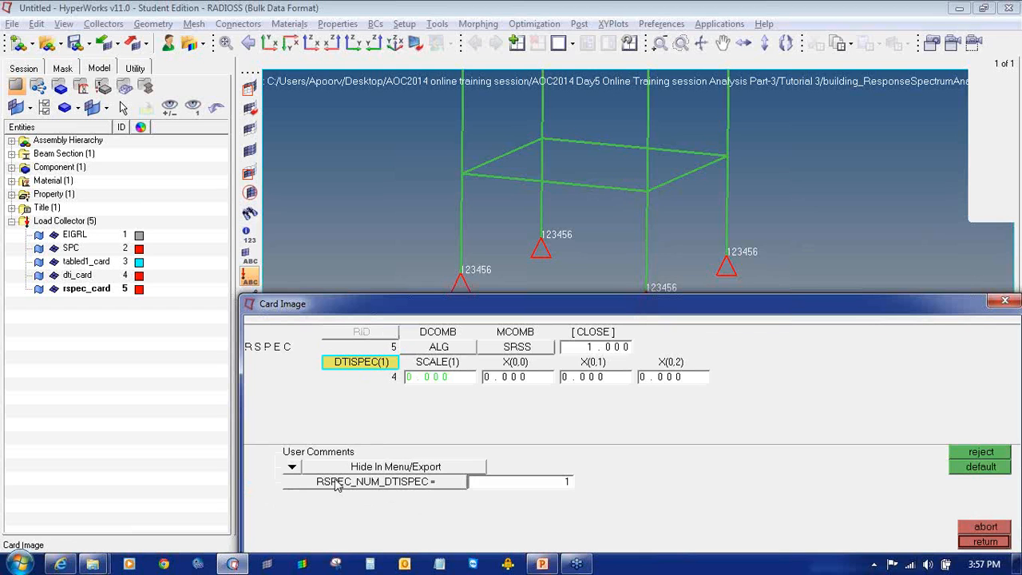
# Step: Set the RSPEC card's SCALE(1) to 9800 and X(0,2) to 1, keep X(0,0) and X(0,1) at 0, and close the card
pyautogui.click(449, 382)
pyautogui.write('9800')
pyautogui.press('Return')
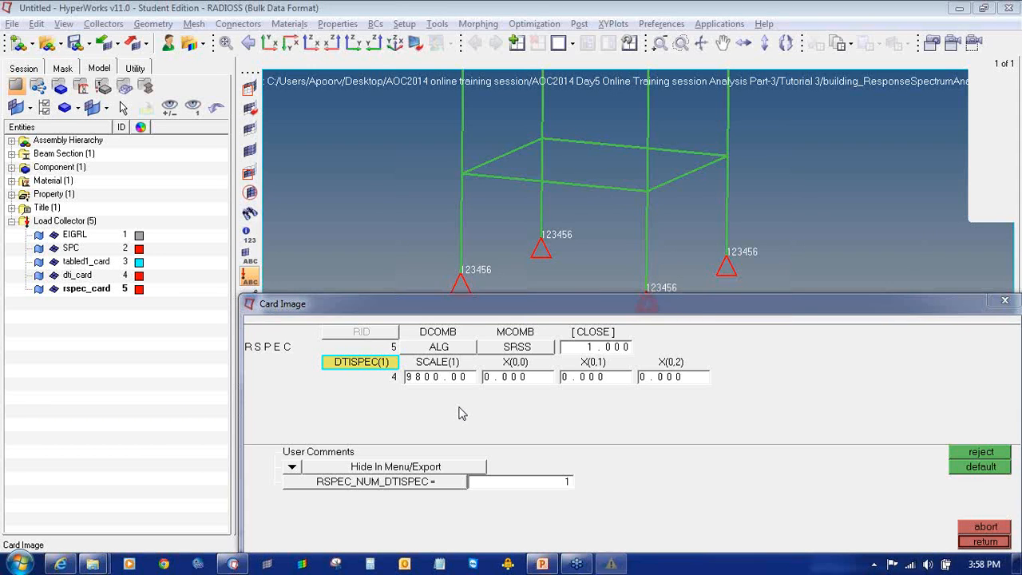
pyautogui.click(543, 252)
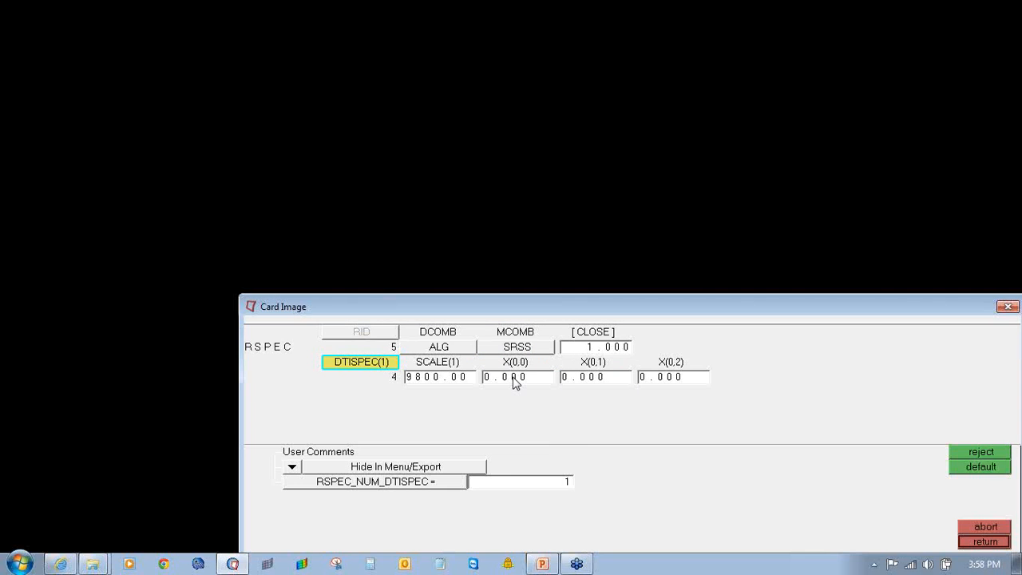
pyautogui.click(514, 378)
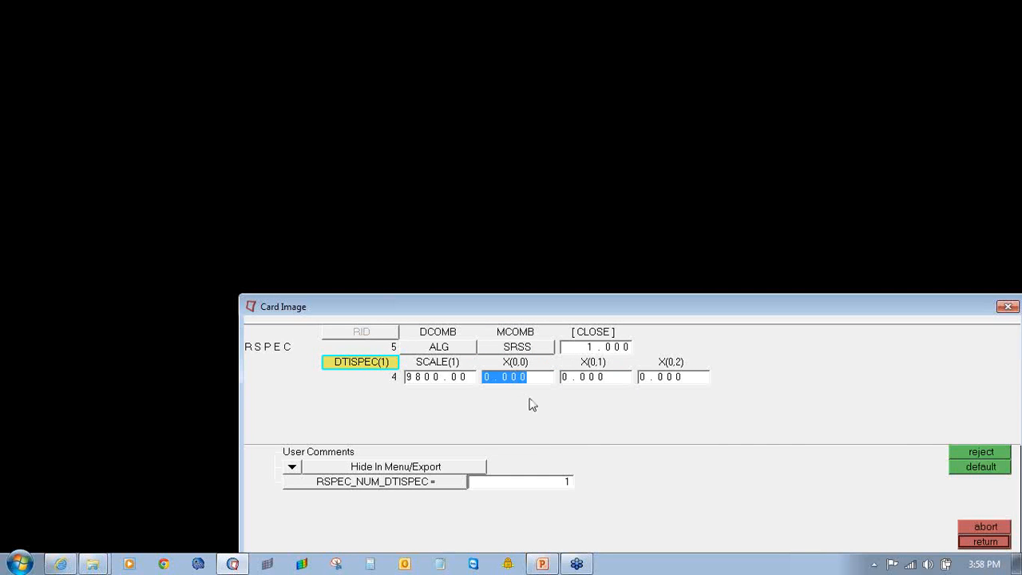
pyautogui.click(616, 384)
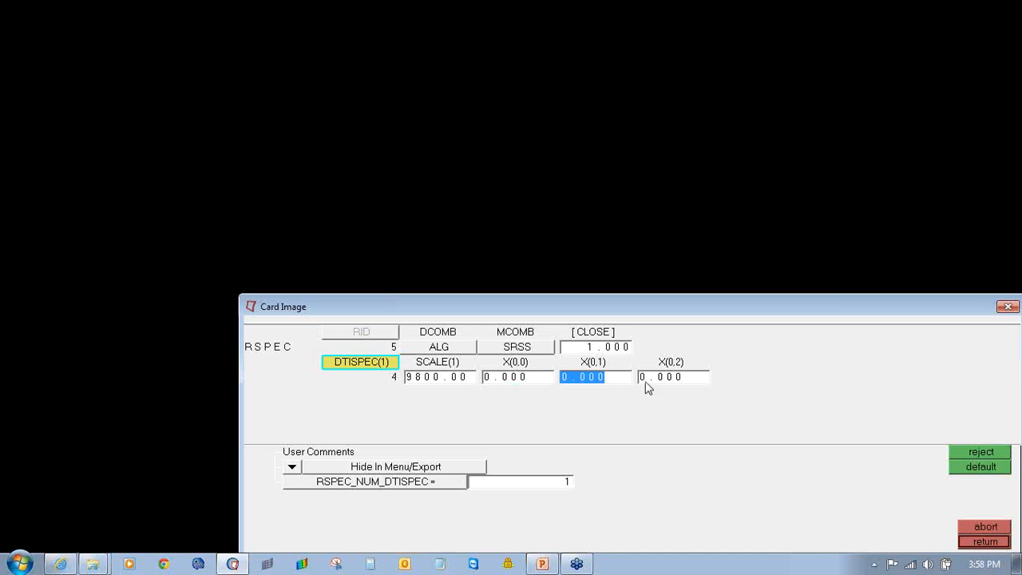
pyautogui.press('Tab')
pyautogui.write('1')
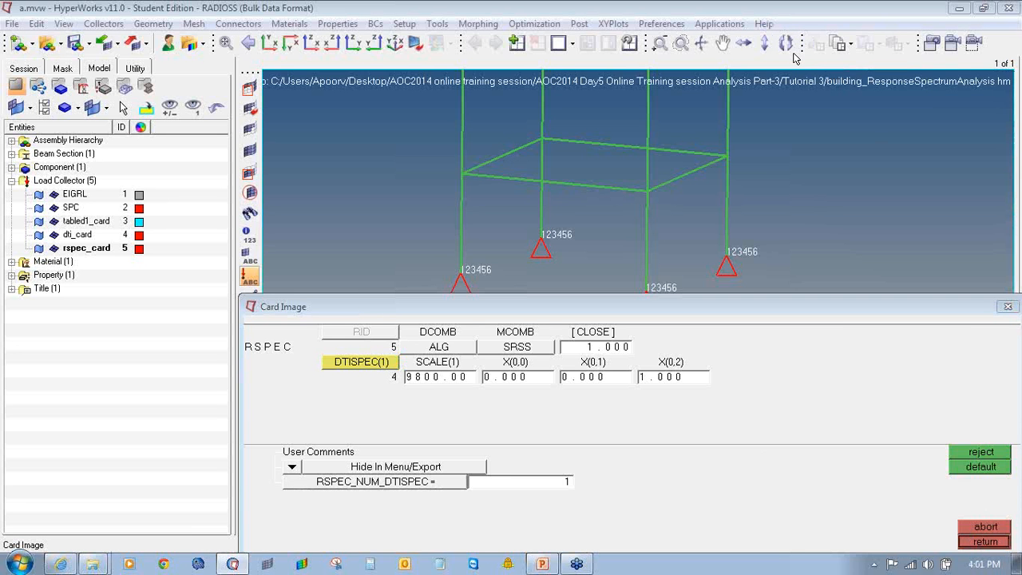
pyautogui.click(984, 542)
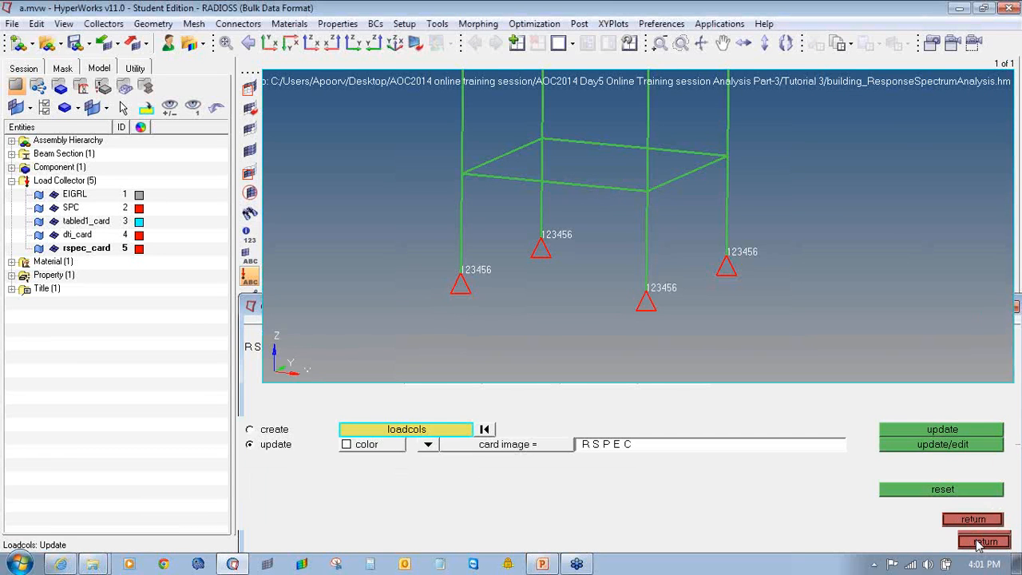
pyautogui.click(973, 520)
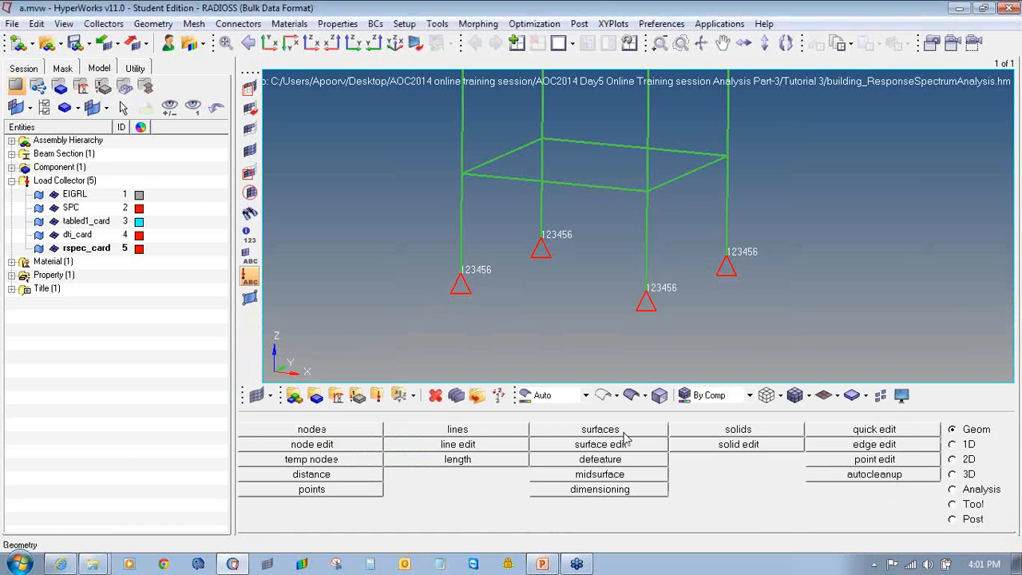
# Step: Create a load collector named tabdmpl_card with the TABDMP1 card image and open its card for editing
pyautogui.keyDown('ctrl'); pyautogui.moveTo(568, 267); pyautogui.dragTo(569, 266); pyautogui.keyUp('ctrl')
pyautogui.scroll(-5, 568, 267)
pyautogui.keyDown('ctrl'); pyautogui.moveTo(568, 267); pyautogui.dragTo(567, 324, button='right'); pyautogui.keyUp('ctrl')
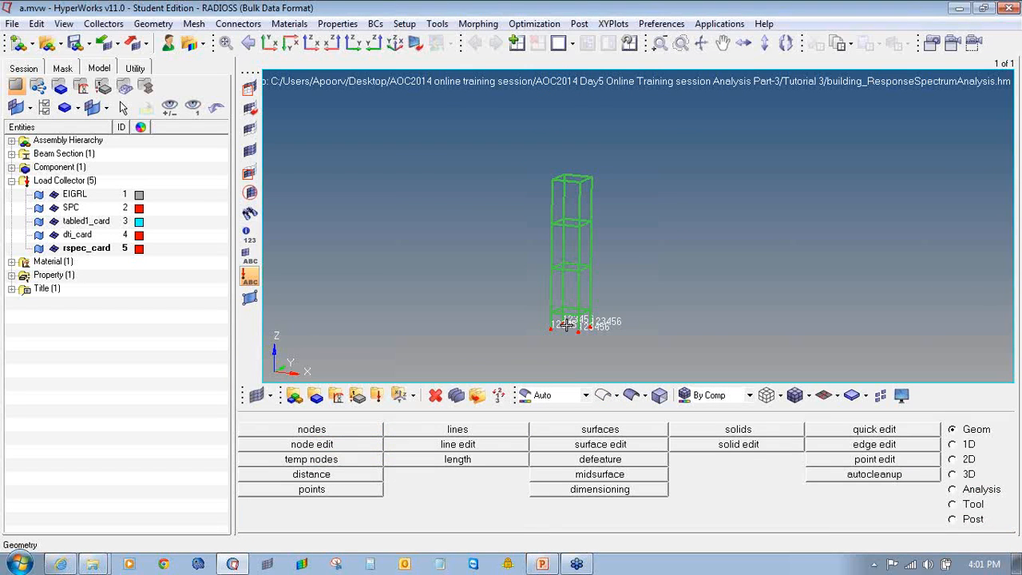
pyautogui.click(377, 395)
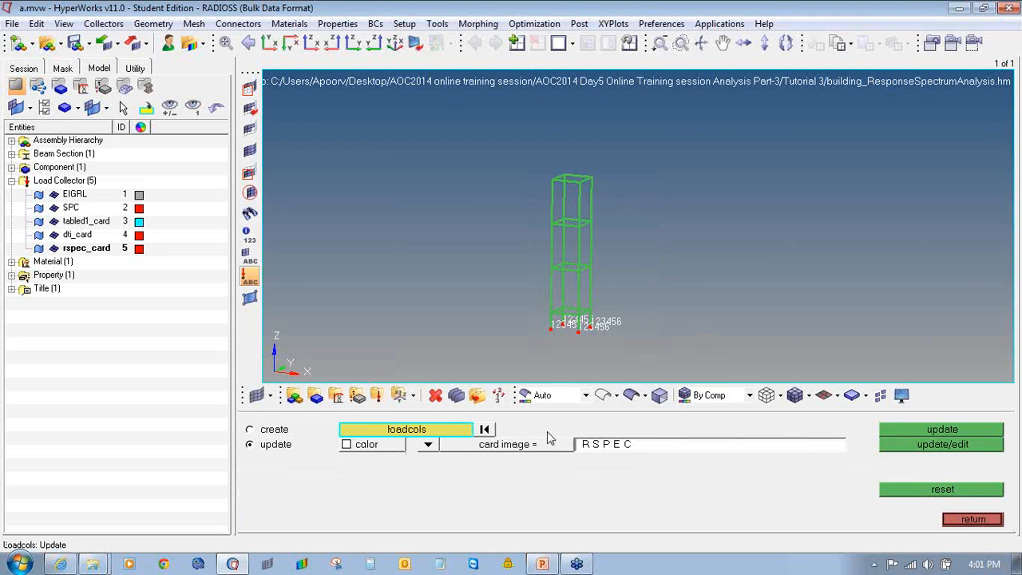
pyautogui.click(265, 432)
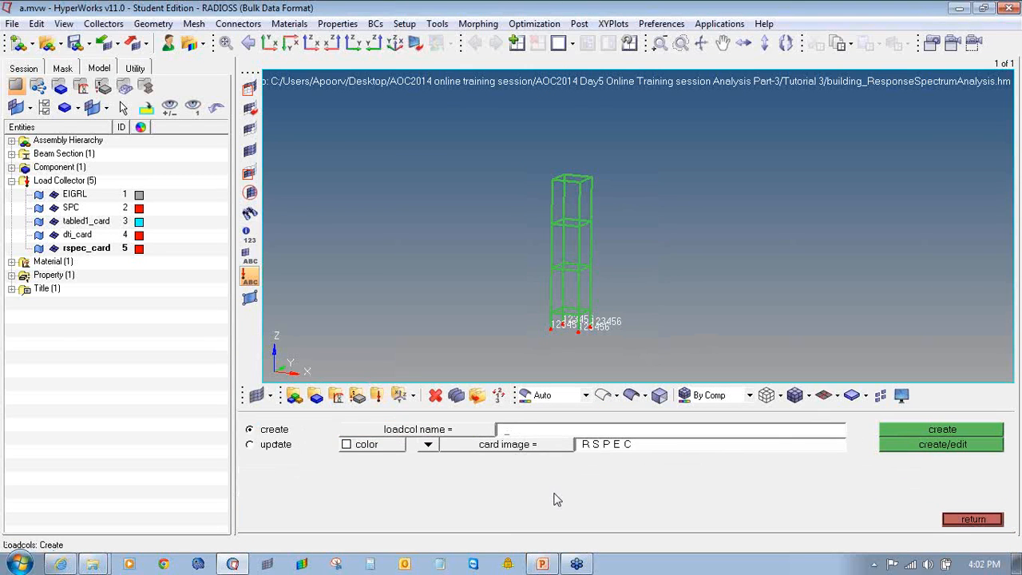
pyautogui.write('tabdmp1_card')
pyautogui.click(526, 447)
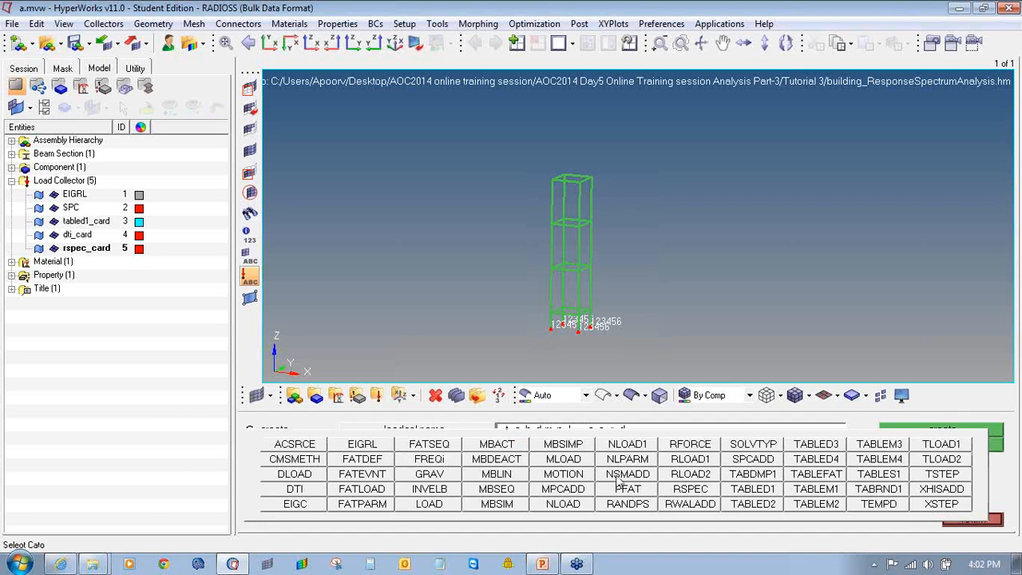
pyautogui.click(747, 479)
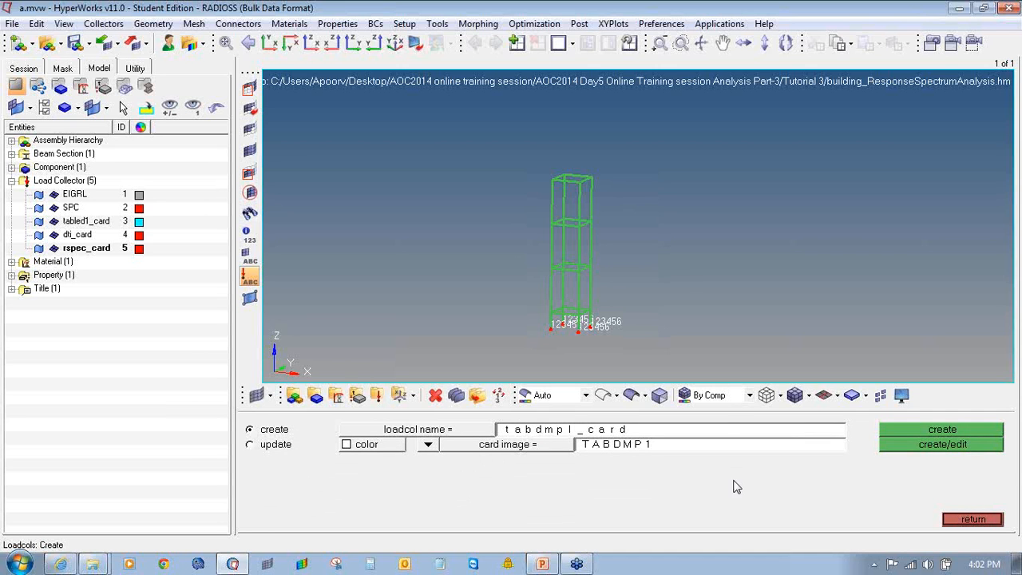
pyautogui.click(978, 433)
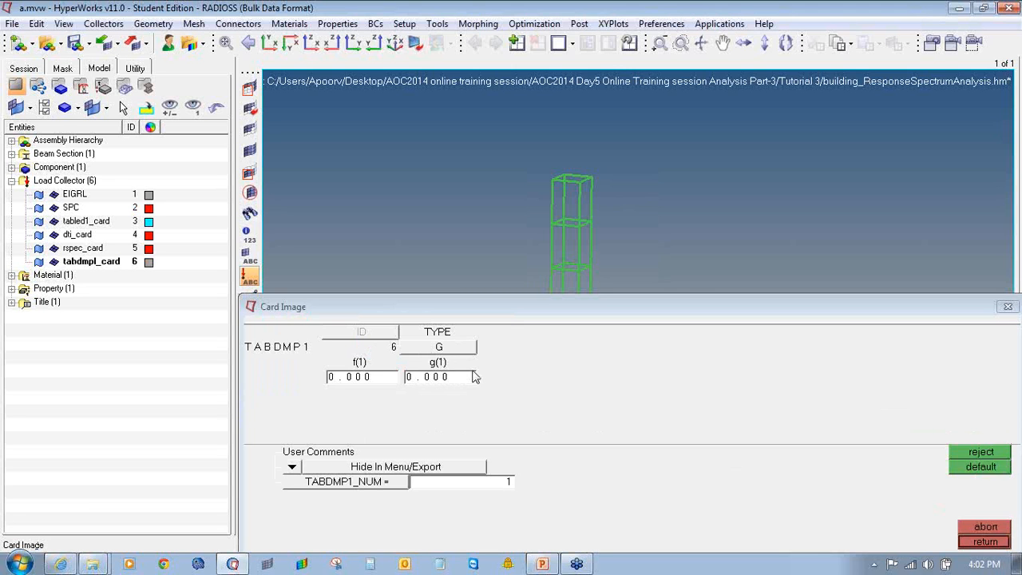
# Step: Set the TABDMP1 card's TYPE to CRIT and TABDMP1_NUM to 2
pyautogui.click(468, 350)
pyautogui.click(408, 363)
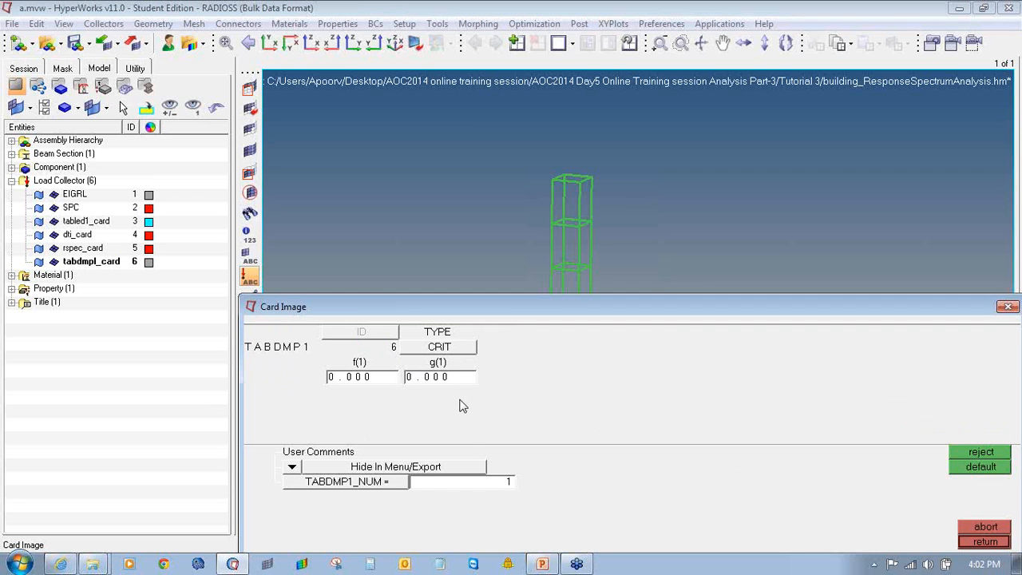
pyautogui.click(481, 484)
pyautogui.write('2')
pyautogui.press('Return')
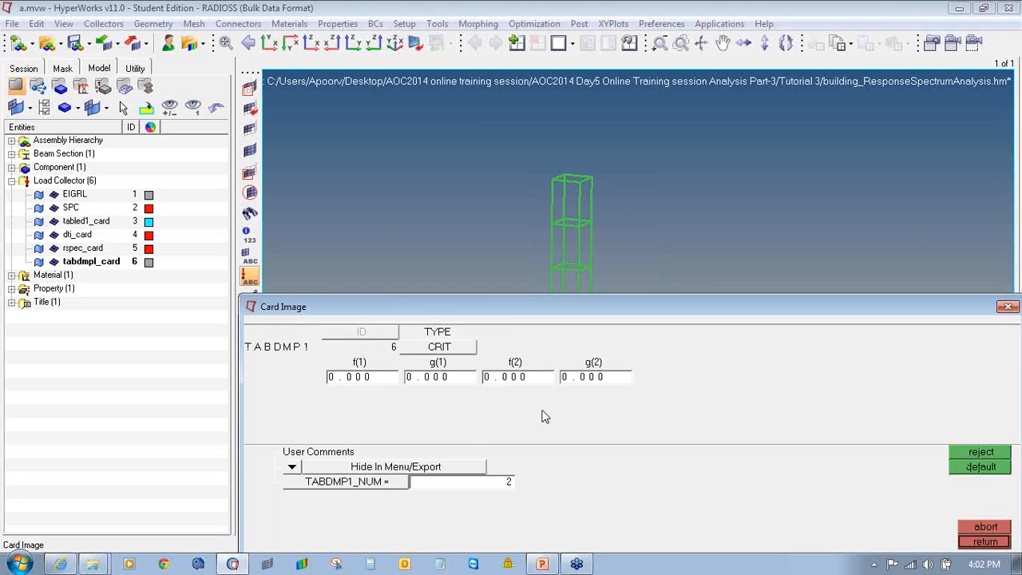
# Step: Fill the TABDMP1 table with g(1) 0.02, f(2) 50 and g(2) 0.02, and close the load collector definition
pyautogui.click(432, 378)
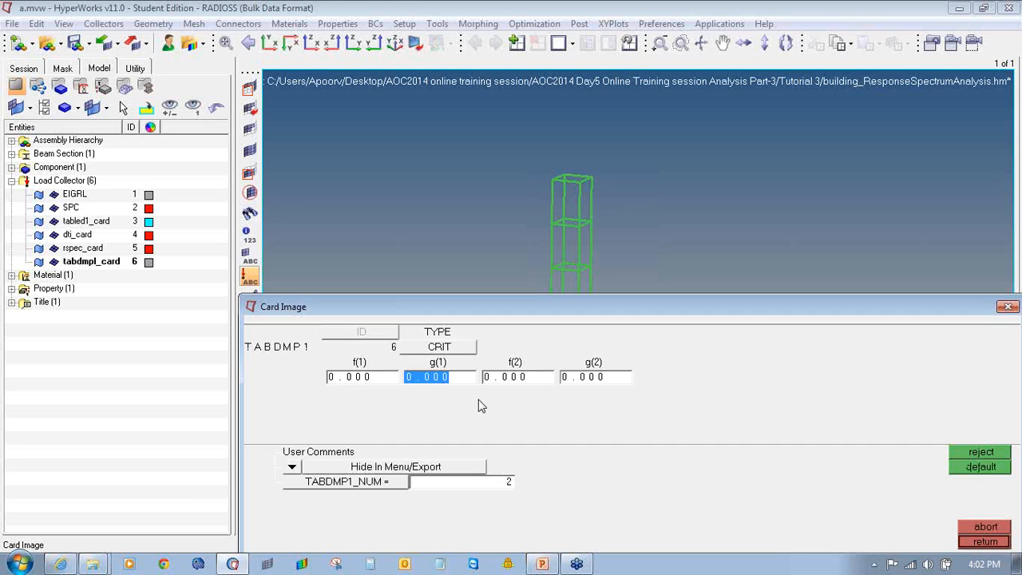
pyautogui.write('0.02')
pyautogui.press('Return')
pyautogui.click(536, 381)
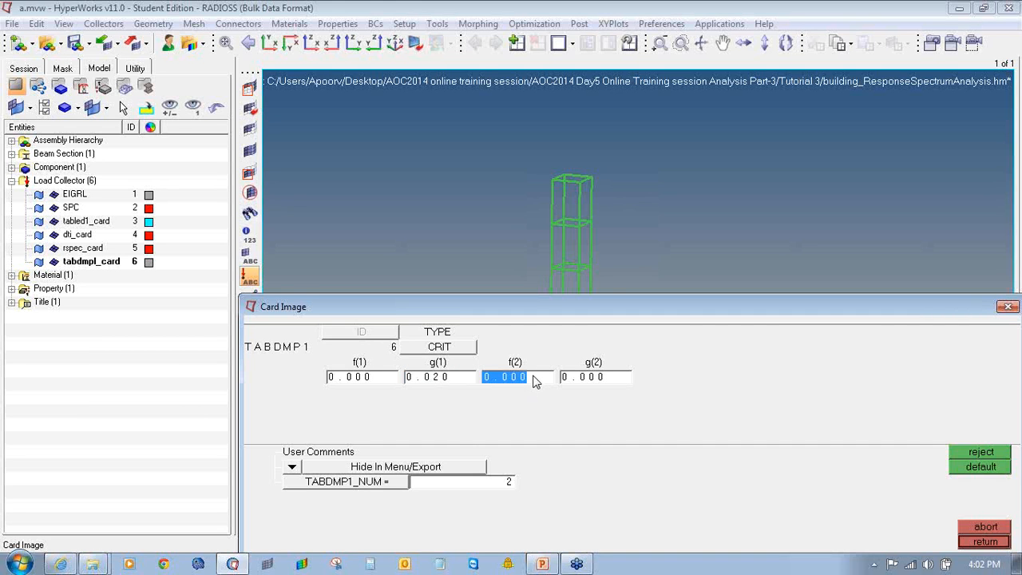
pyautogui.write('50')
pyautogui.press('Return')
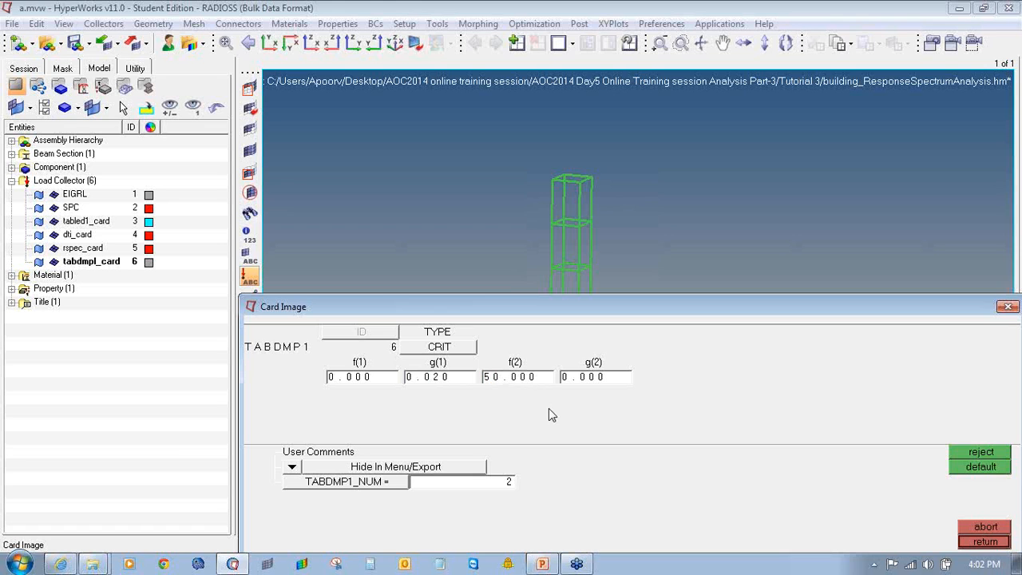
pyautogui.click(595, 380)
pyautogui.write('0.02')
pyautogui.press('Return')
pyautogui.click(984, 542)
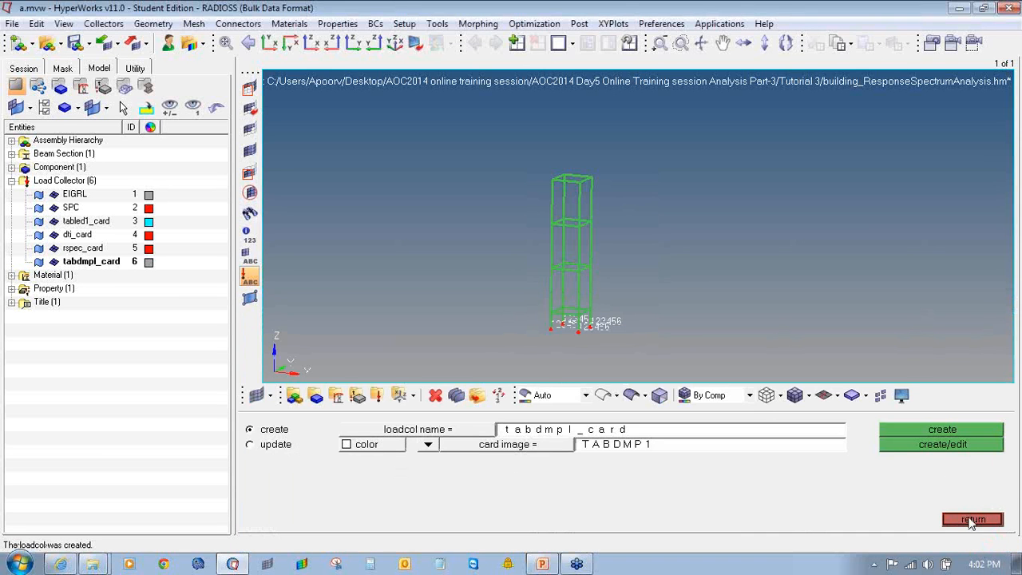
pyautogui.click(972, 519)
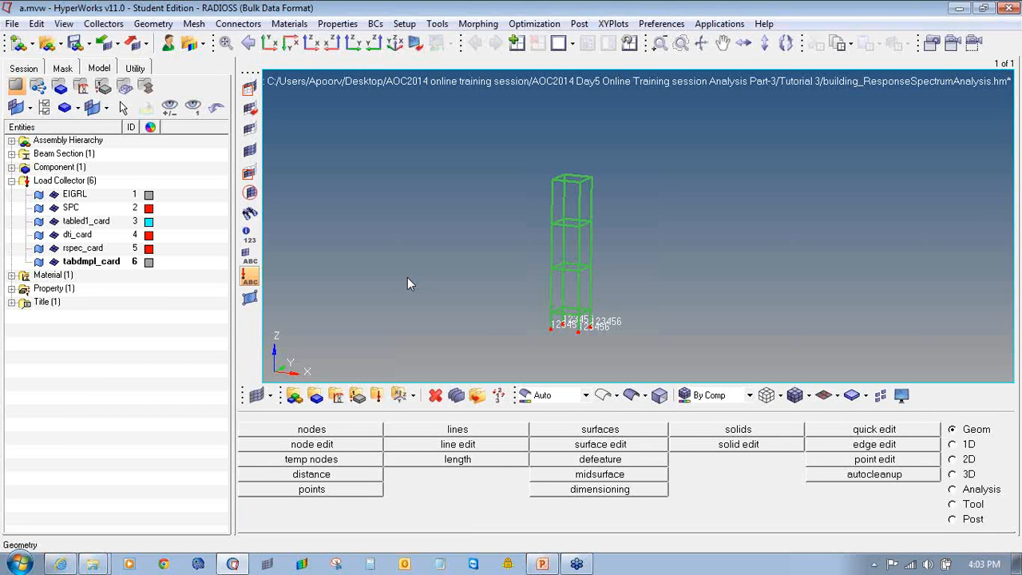
# Step: In the PARAM control card, enable COUPMASS and set it to YES
pyautogui.click(980, 494)
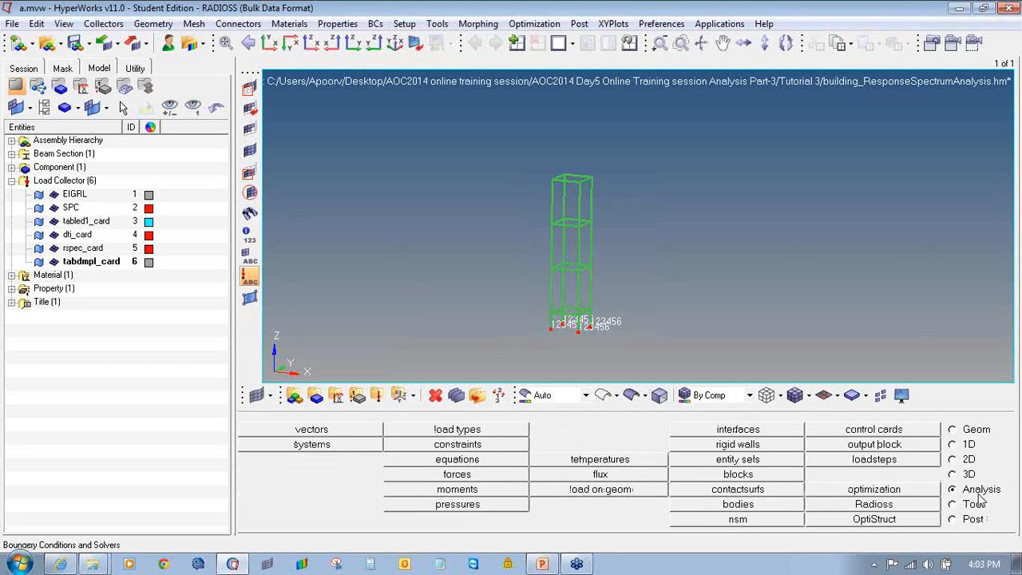
pyautogui.click(895, 431)
pyautogui.click(975, 515)
pyautogui.click(857, 514)
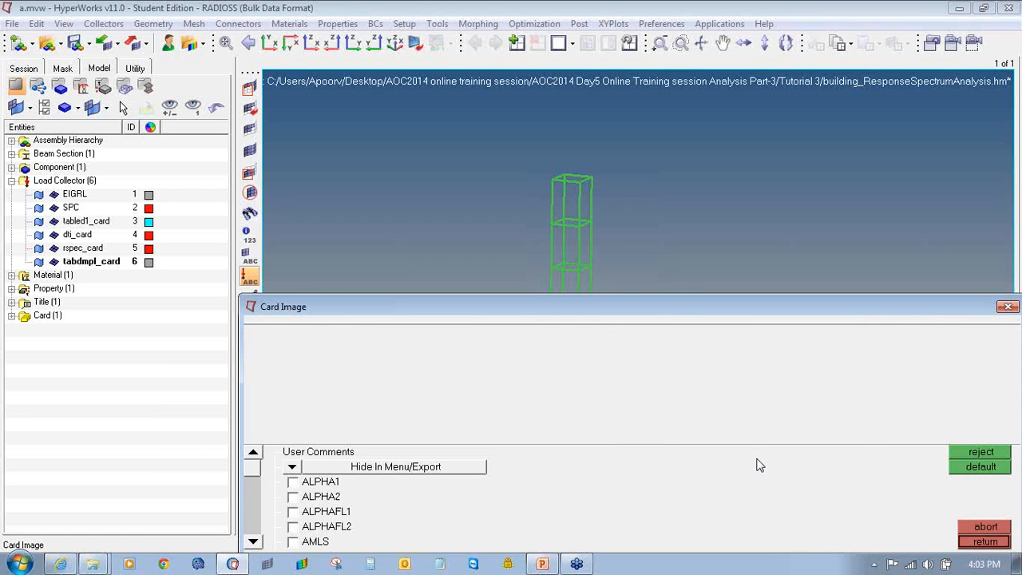
pyautogui.click(252, 543)
pyautogui.click(252, 543)
pyautogui.click(253, 542)
pyautogui.click(253, 542)
pyautogui.click(253, 543)
pyautogui.click(253, 543)
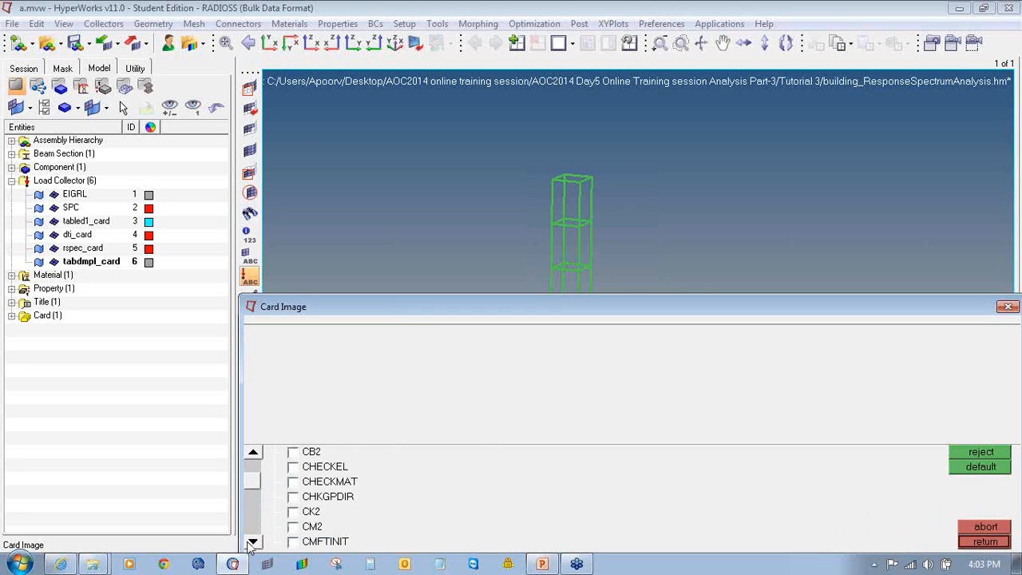
pyautogui.click(253, 542)
pyautogui.click(252, 542)
pyautogui.click(252, 542)
pyautogui.click(252, 543)
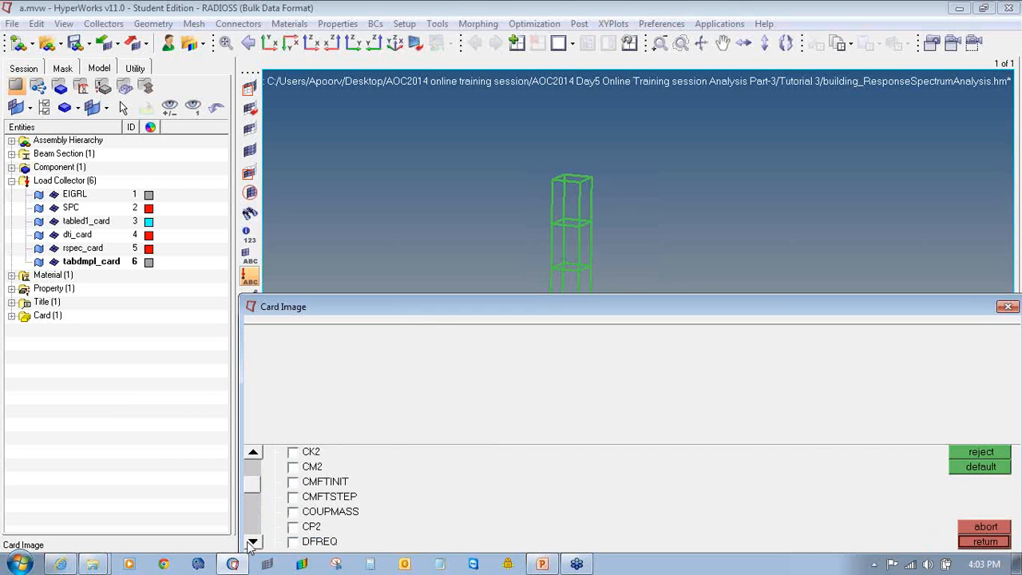
pyautogui.click(293, 511)
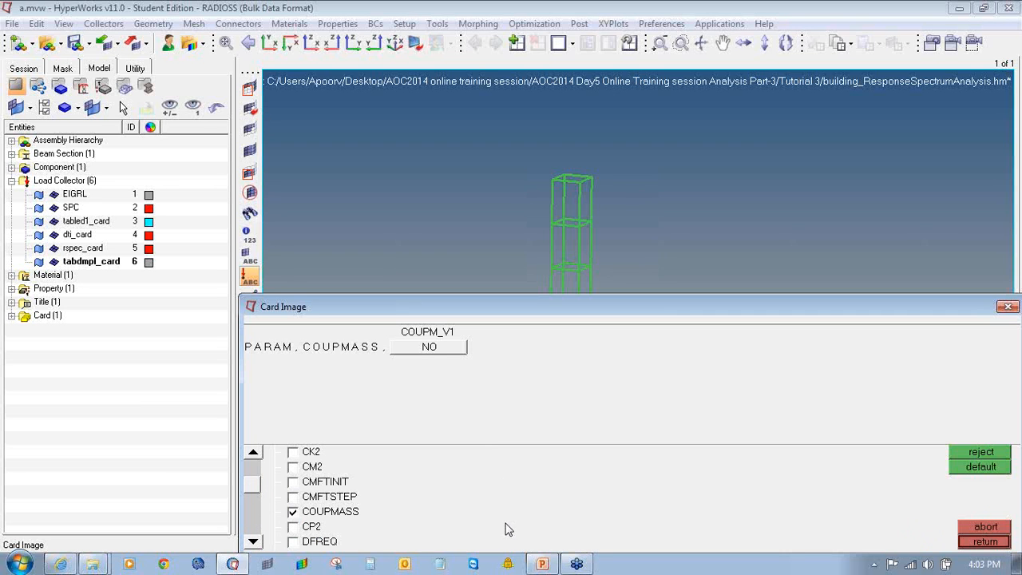
pyautogui.click(395, 349)
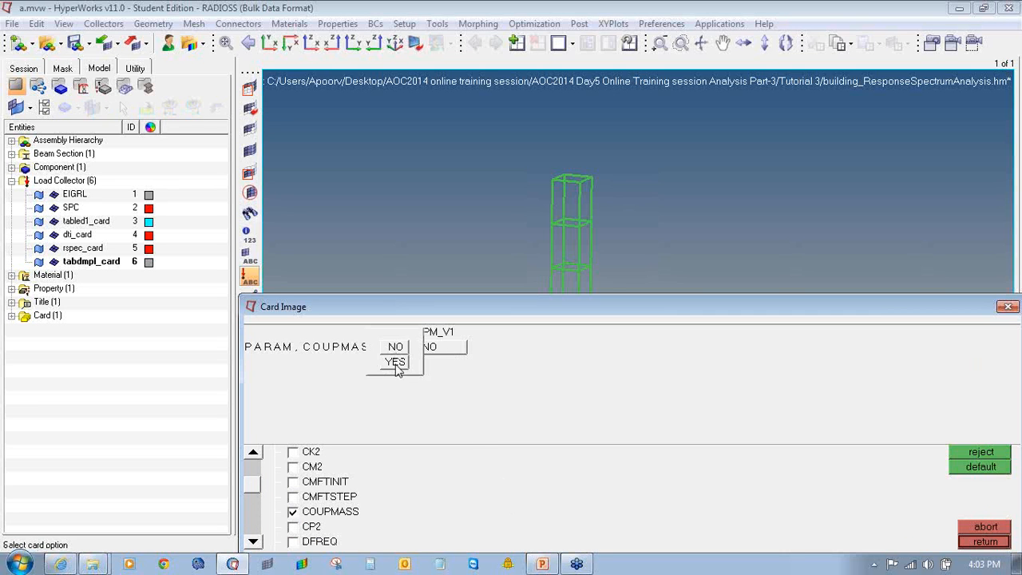
pyautogui.click(396, 363)
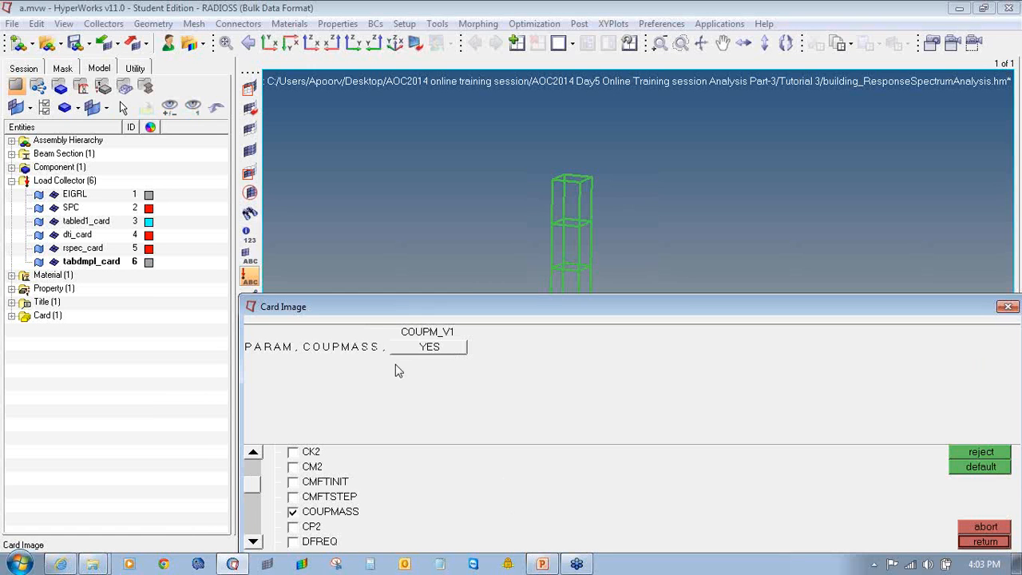
# Step: Enable EFFMASS in the PARAM card, choose its EFFMAS option and close the card
pyautogui.click(253, 542)
pyautogui.click(256, 546)
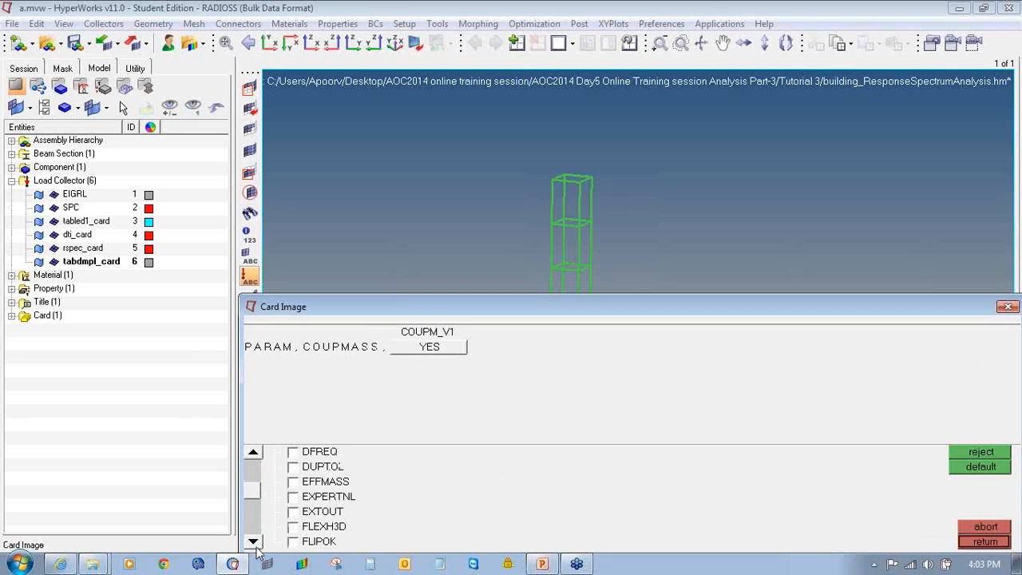
pyautogui.click(292, 481)
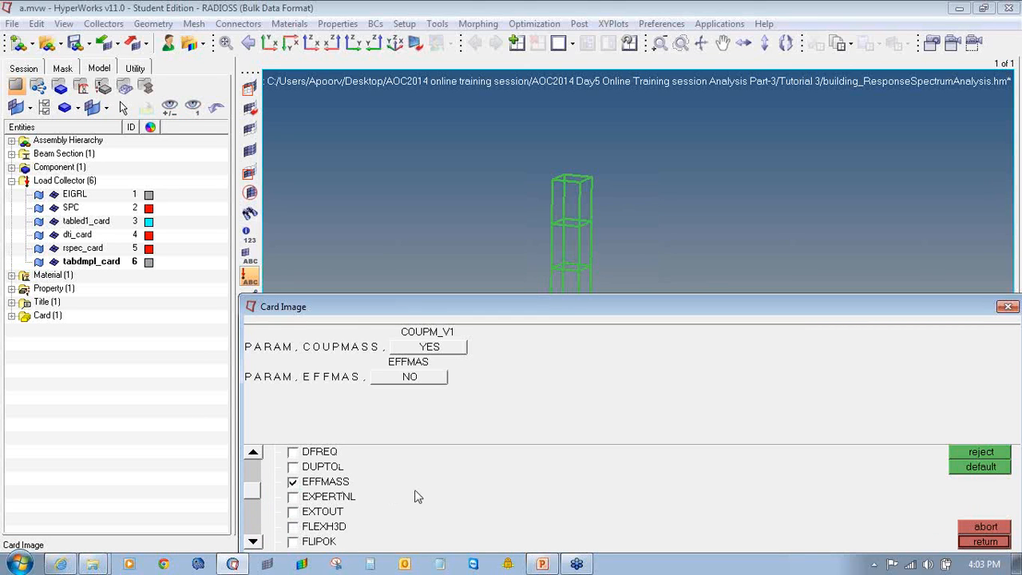
pyautogui.click(419, 377)
pyautogui.click(377, 395)
pyautogui.click(973, 542)
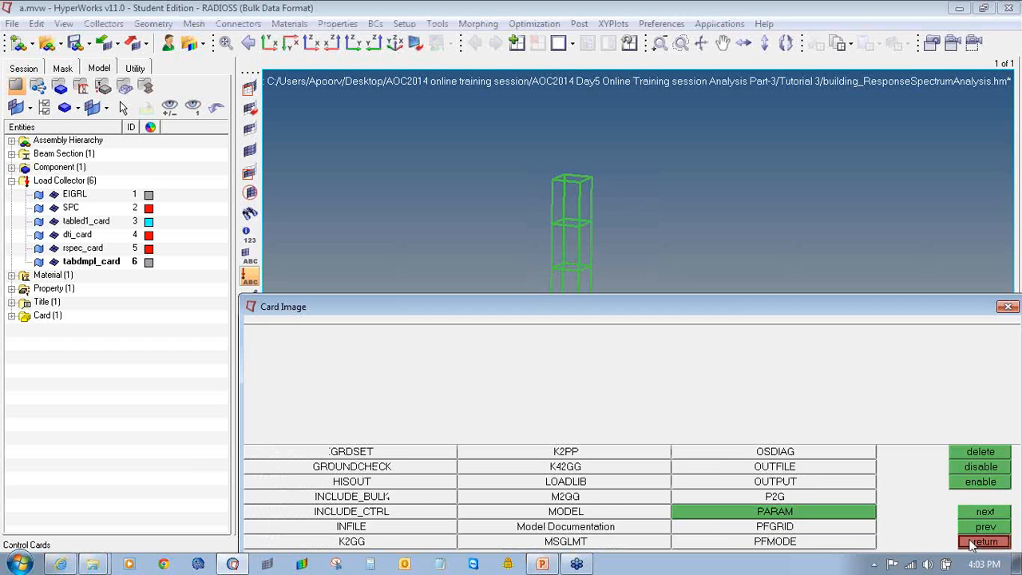
# Step: Enable STRESS output in the GLOBAL_OUTPUT_REQUEST control card
pyautogui.click(969, 526)
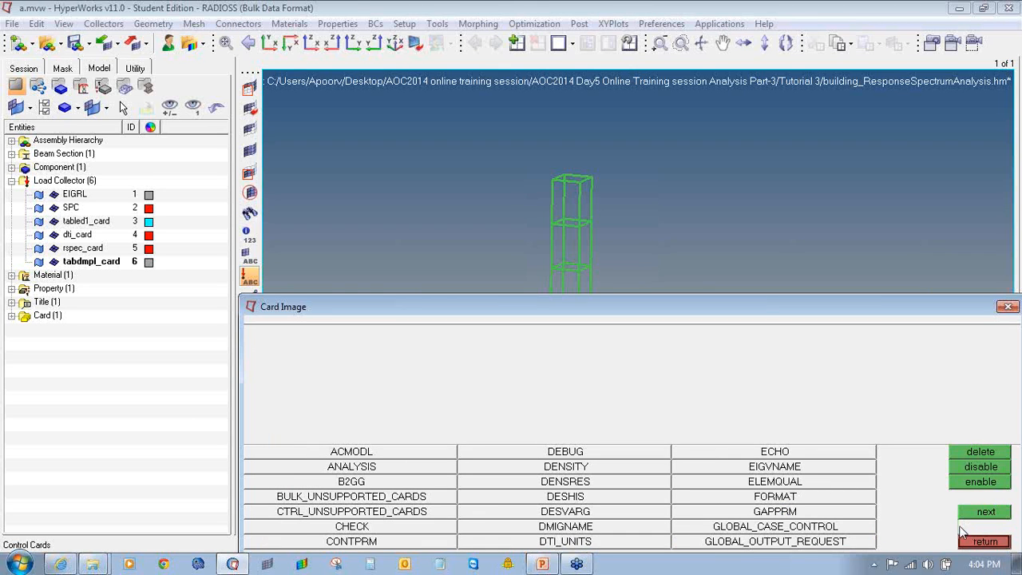
pyautogui.click(836, 542)
pyautogui.click(253, 543)
pyautogui.click(253, 543)
pyautogui.click(252, 543)
pyautogui.click(253, 543)
pyautogui.click(253, 543)
pyautogui.click(253, 543)
pyautogui.click(253, 543)
pyautogui.click(253, 543)
pyautogui.click(253, 543)
pyautogui.click(253, 543)
pyautogui.click(252, 544)
pyautogui.click(252, 543)
pyautogui.click(252, 543)
pyautogui.click(292, 512)
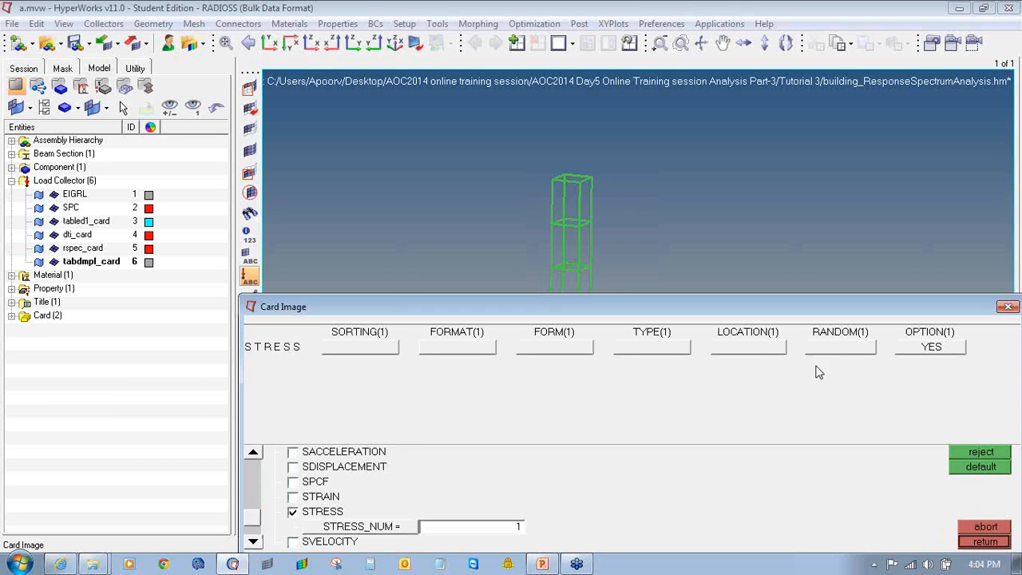
# Step: Set the STRESS output option to ALL and close the control cards
pyautogui.click(910, 348)
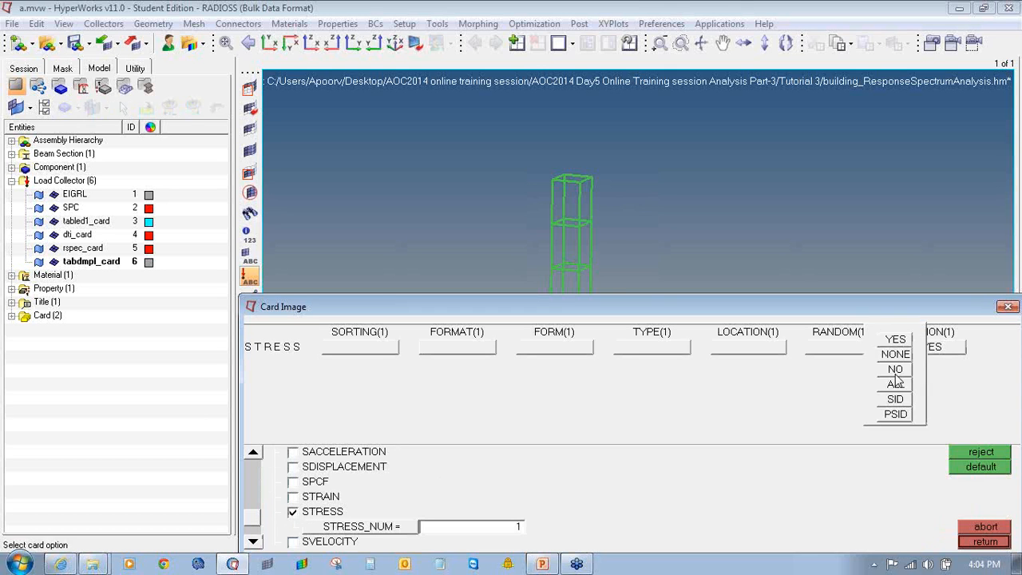
pyautogui.click(898, 385)
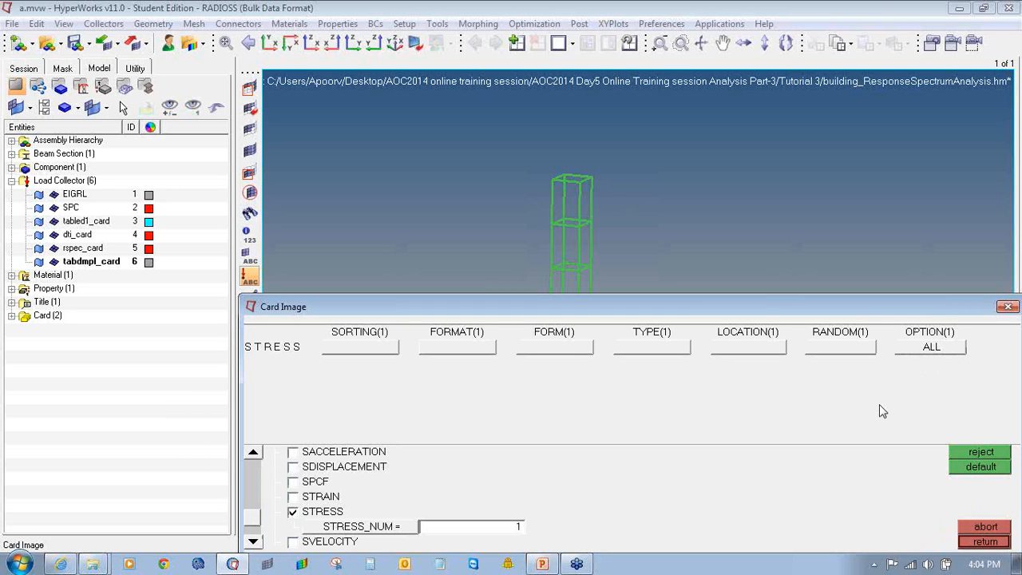
pyautogui.click(997, 544)
pyautogui.click(997, 545)
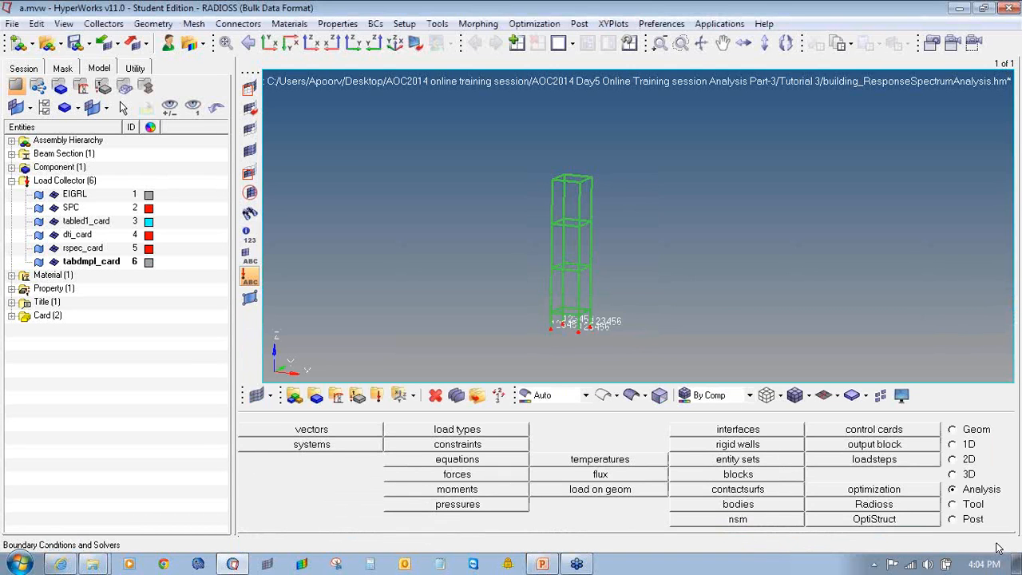
# Step: Start a new load step named response_spec and set its type to response spectrum
pyautogui.click(892, 459)
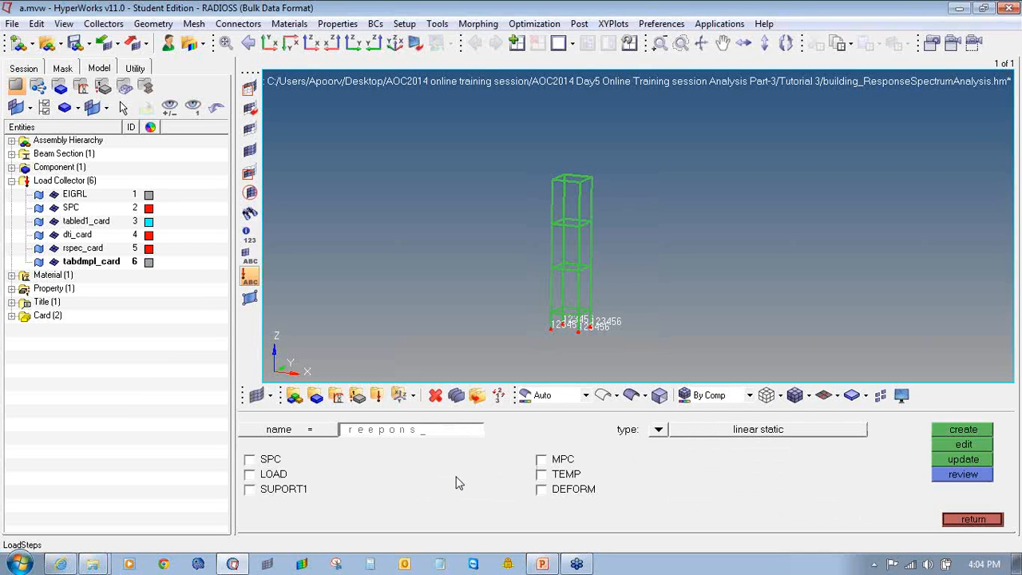
pyautogui.write('reeponse_spec')
pyautogui.click(658, 430)
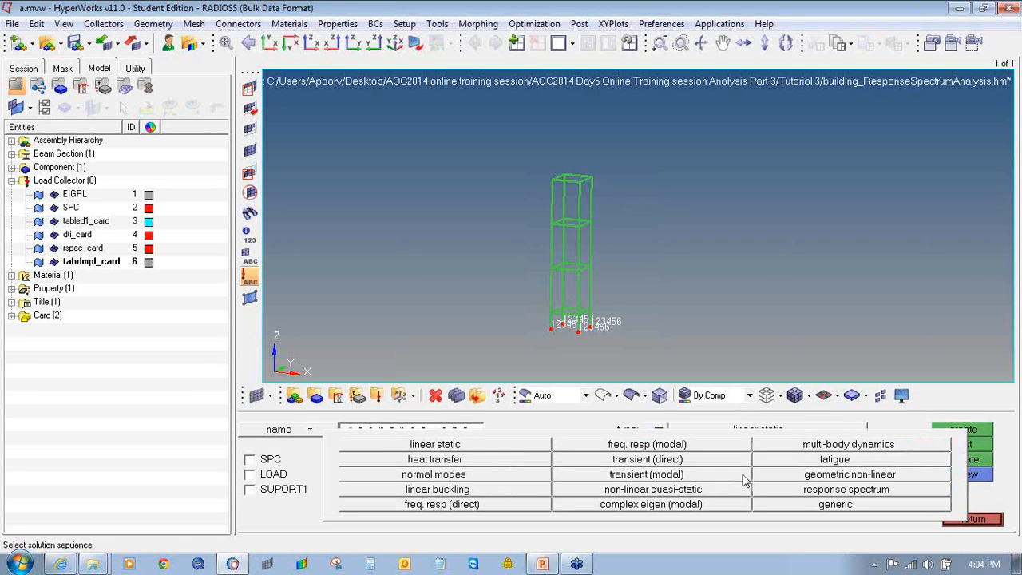
pyautogui.click(780, 489)
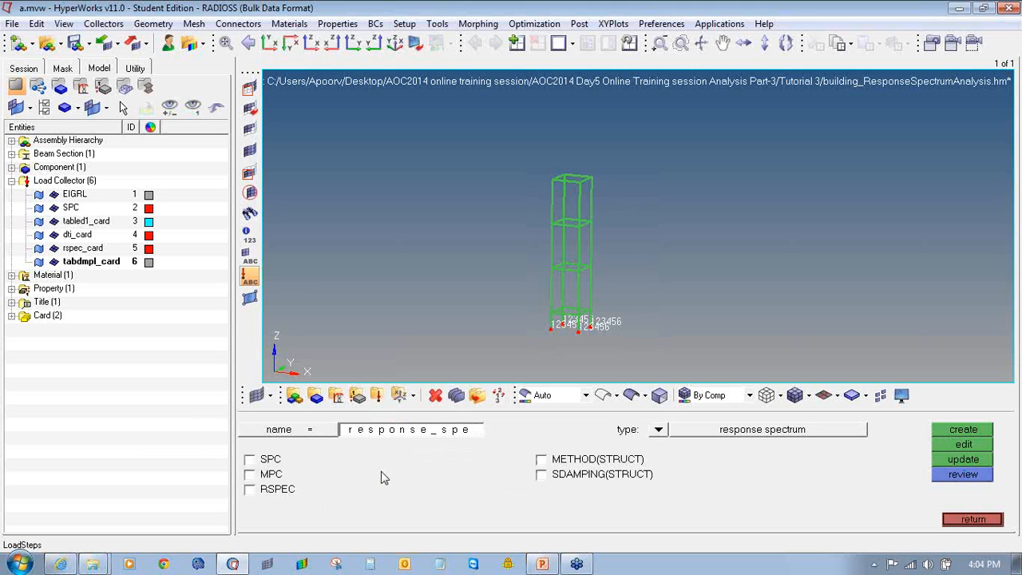
# Step: Enable SPC and RSPEC in the load step, referencing the SPC and rspec_card load collectors
pyautogui.click(273, 462)
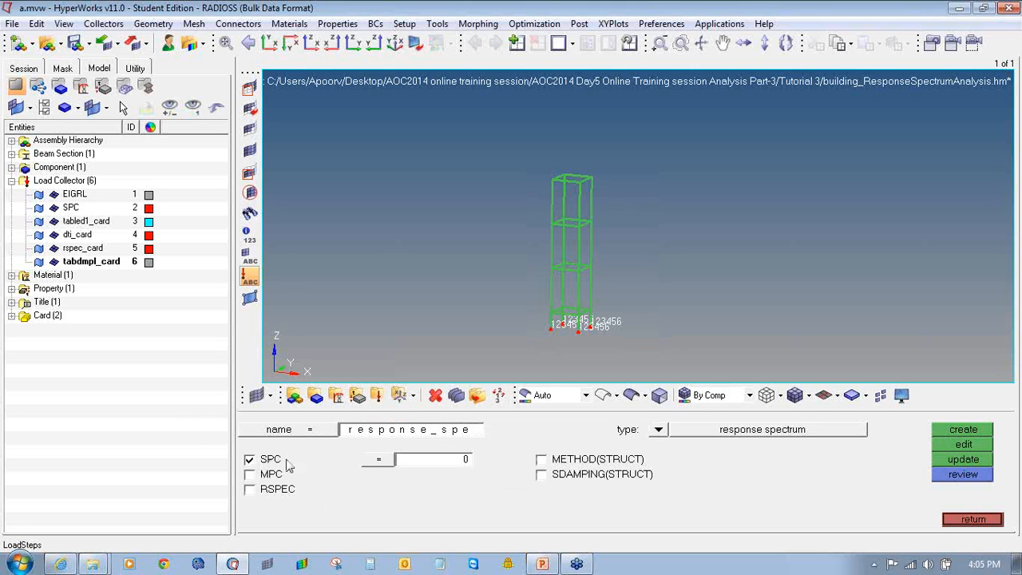
pyautogui.click(381, 465)
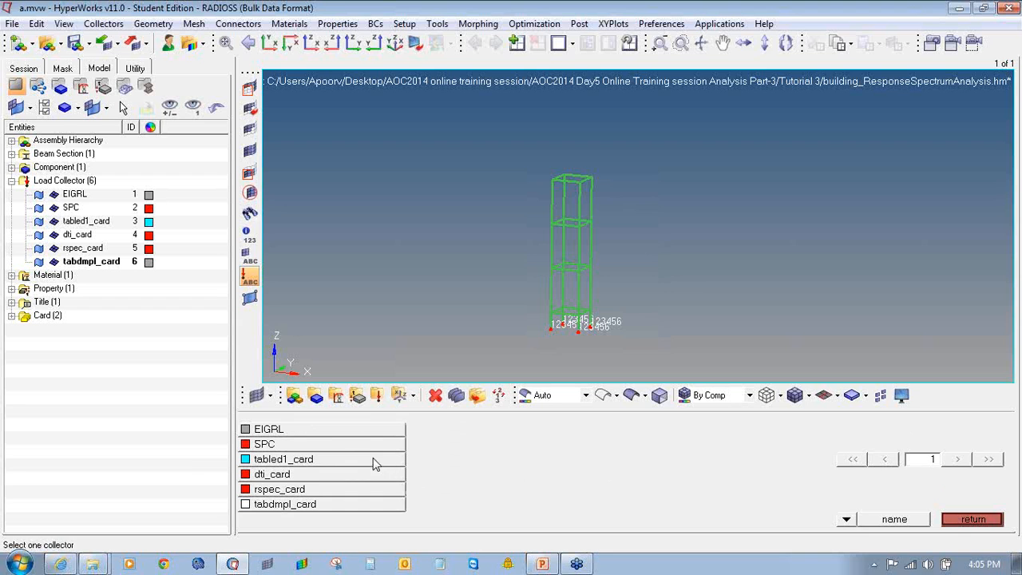
pyautogui.click(348, 445)
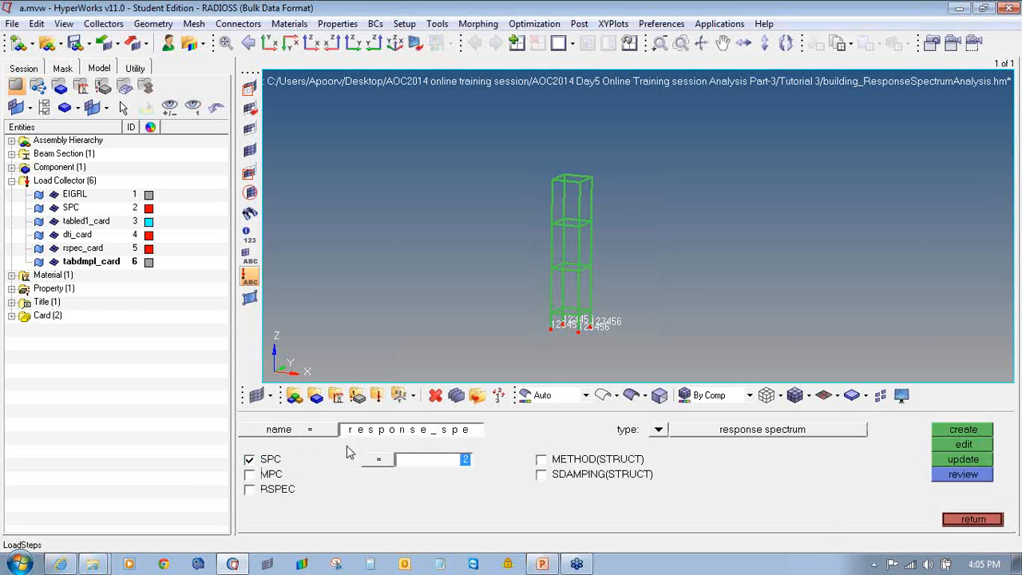
pyautogui.click(276, 489)
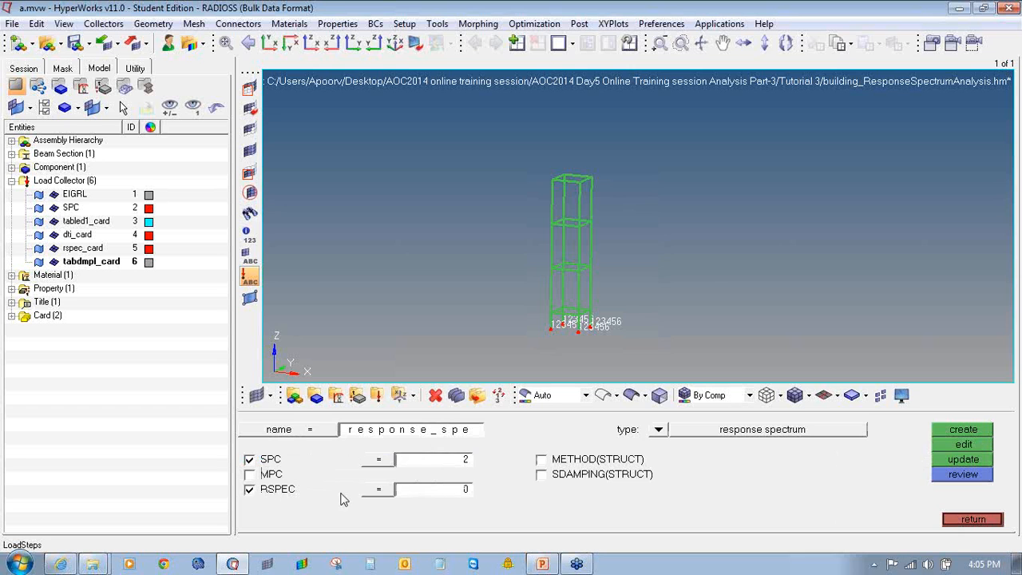
pyautogui.click(383, 492)
pyautogui.click(381, 490)
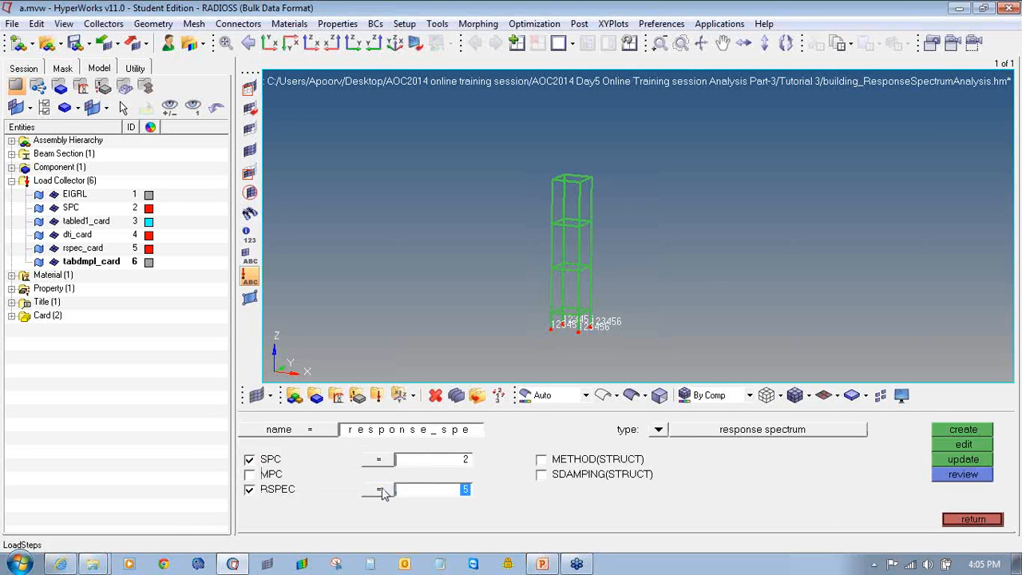
# Step: Assign EIGRL to METHOD(STRUCT) and tabdmpl_card to SDAMPING(STRUCT), and create the load step
pyautogui.click(542, 461)
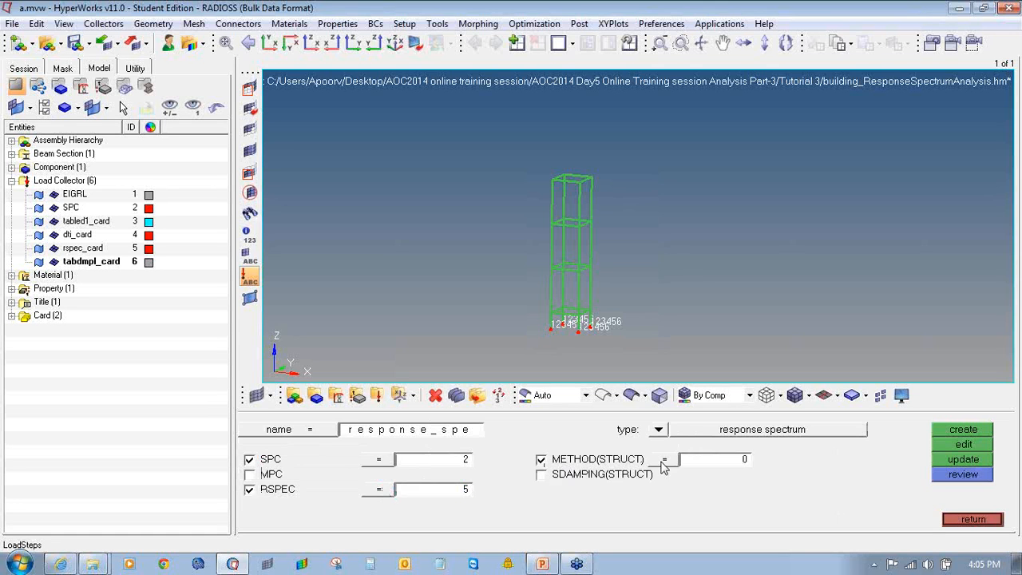
pyautogui.click(663, 461)
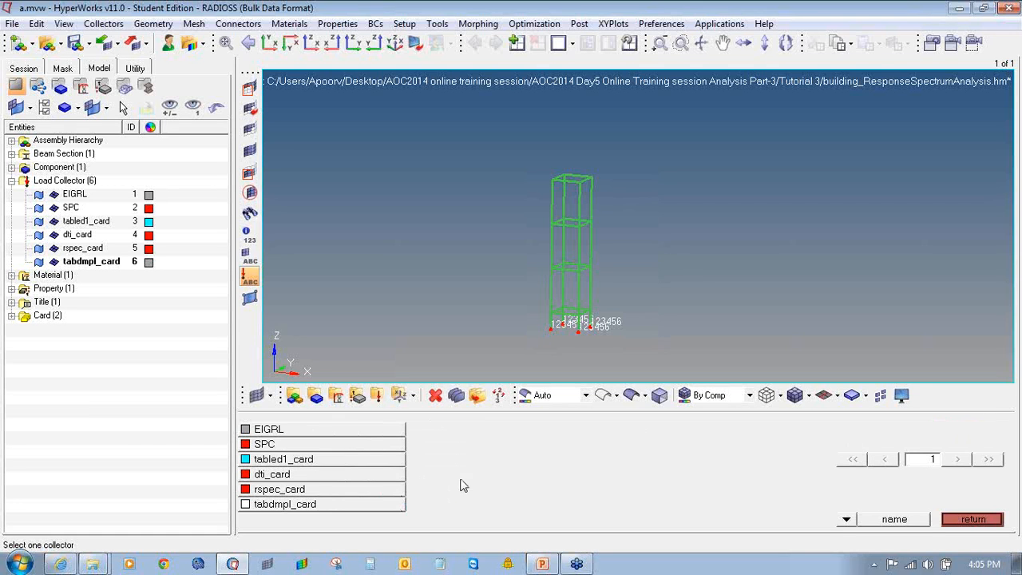
pyautogui.click(368, 431)
pyautogui.click(542, 474)
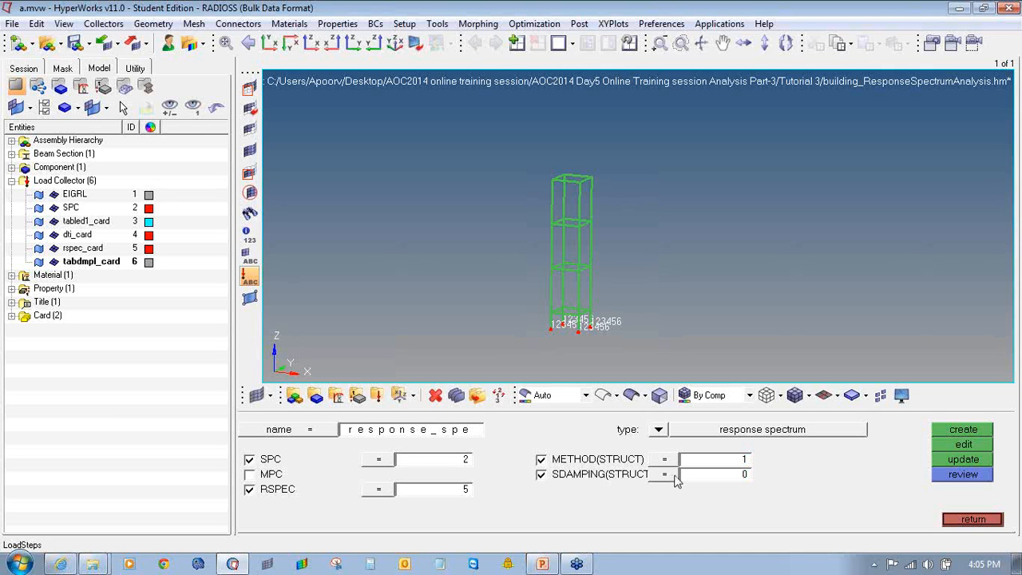
pyautogui.click(676, 476)
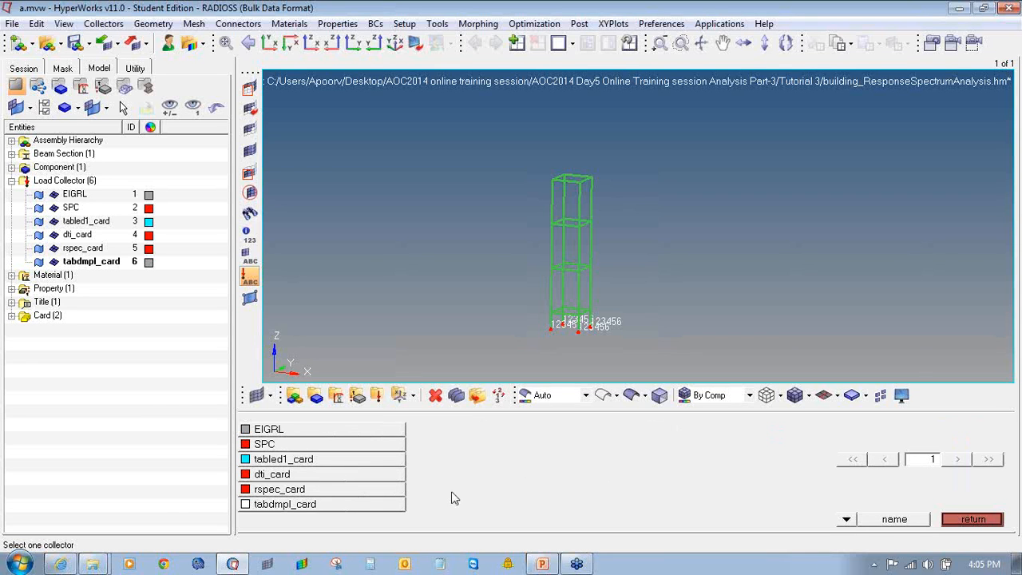
pyautogui.click(396, 508)
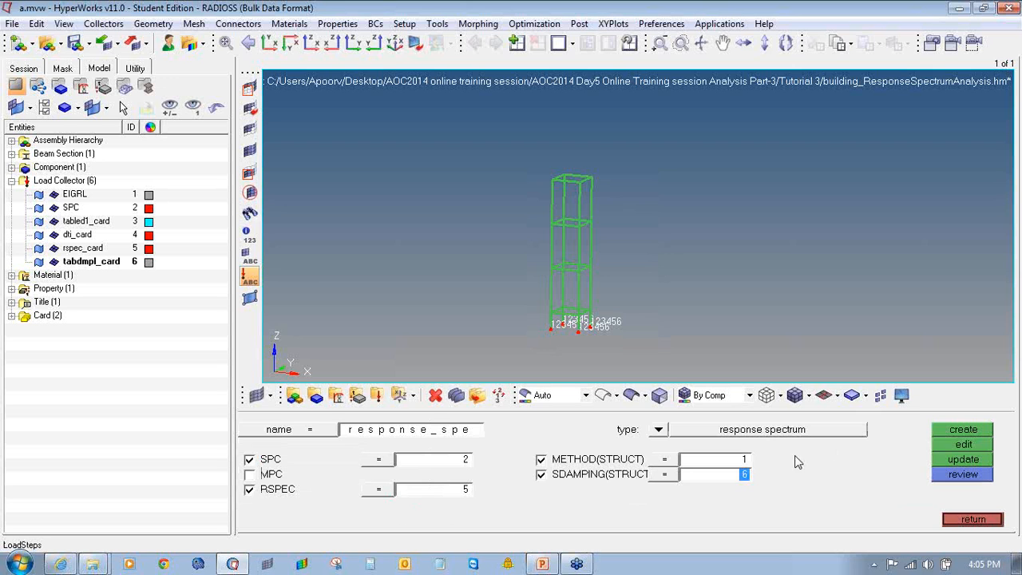
pyautogui.click(953, 435)
pyautogui.click(22, 332)
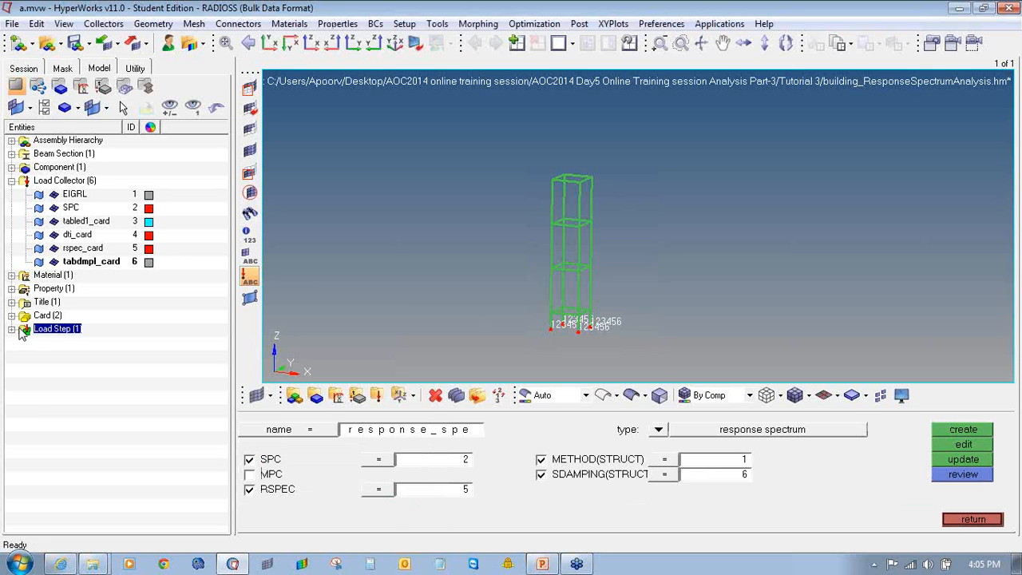
pyautogui.click(972, 521)
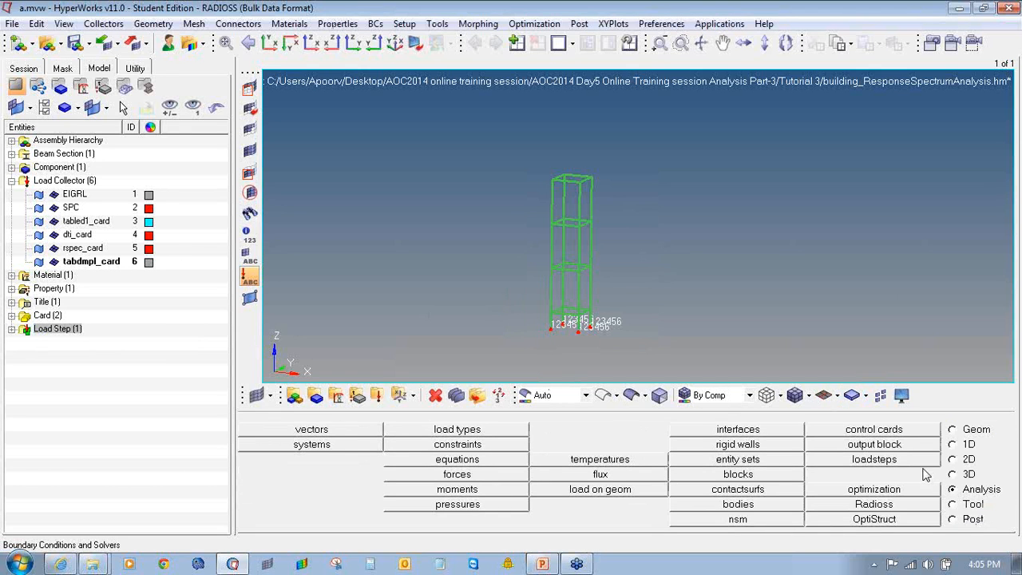
# Step: Save the model as building_ResponseSpectrumAnalysis in a new folder named practise inside Tutorial 3
pyautogui.click(11, 24)
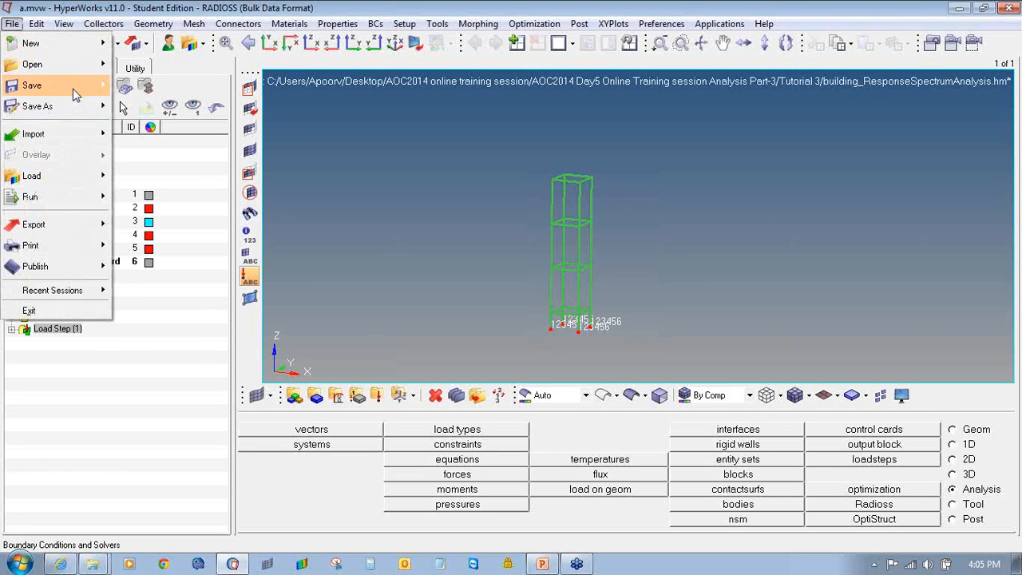
pyautogui.moveTo(63, 107)
pyautogui.click(141, 149)
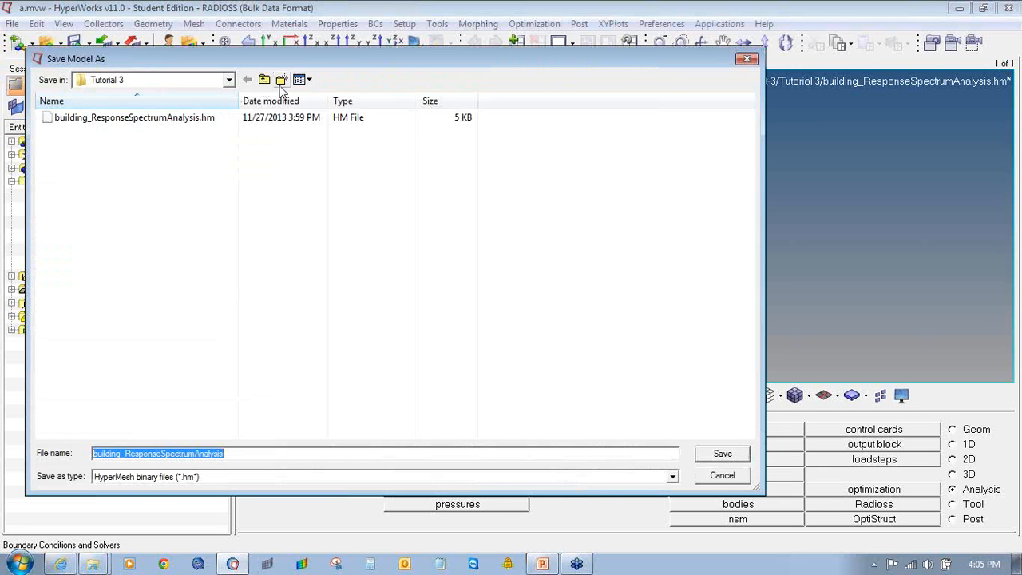
pyautogui.click(281, 80)
pyautogui.write('p')
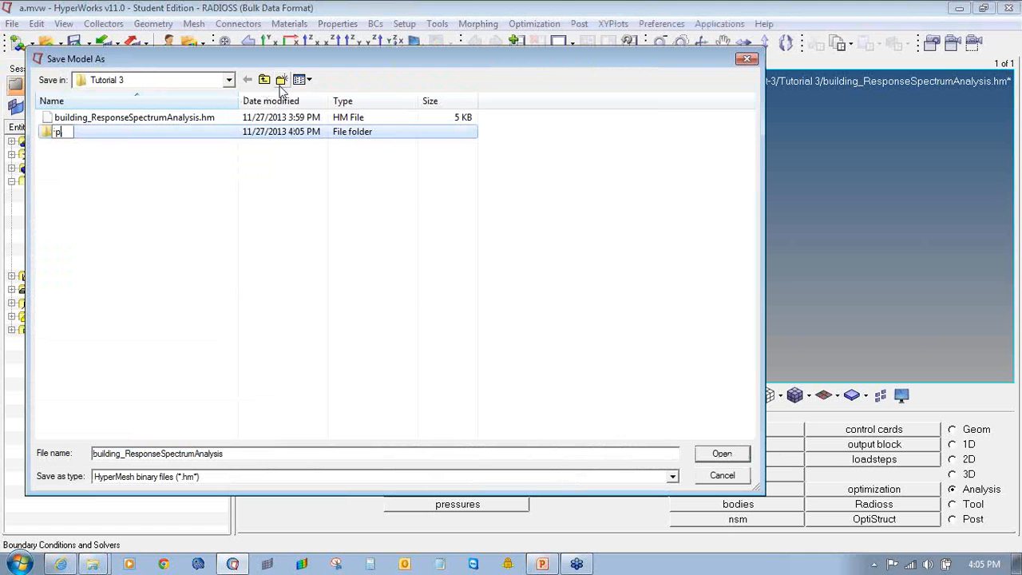
pyautogui.write('ractise')
pyautogui.press('Return')
pyautogui.press('Return')
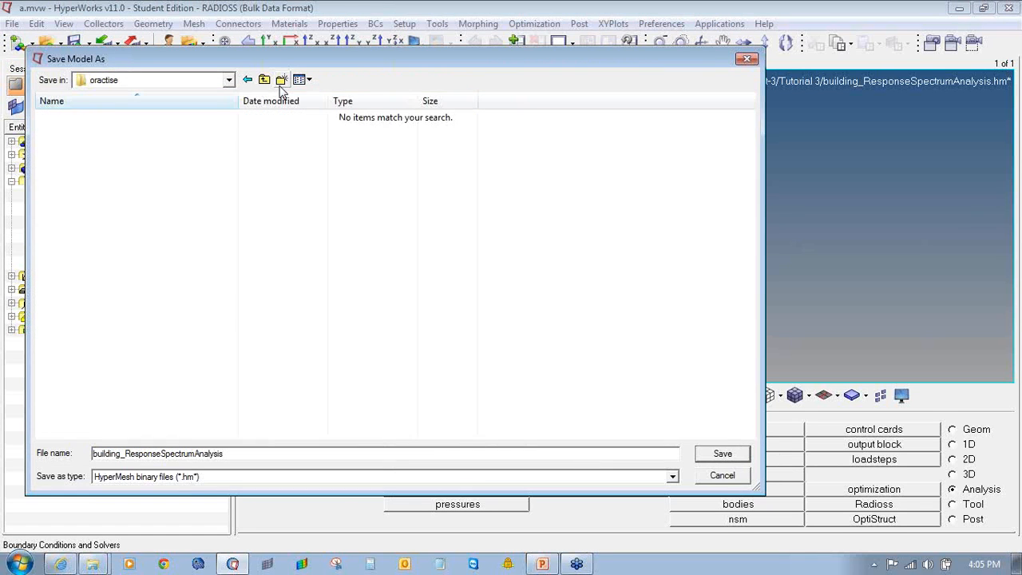
pyautogui.click(750, 453)
# Step: Run the Radioss analysis with the export option set to all, and close the solver window
pyautogui.click(930, 507)
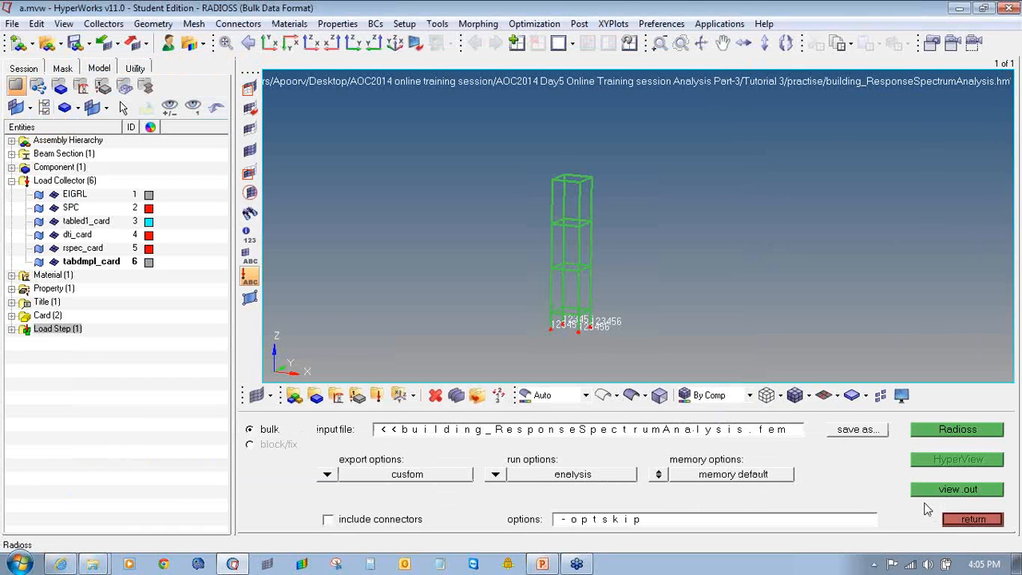
pyautogui.click(338, 476)
pyautogui.click(330, 475)
pyautogui.click(979, 431)
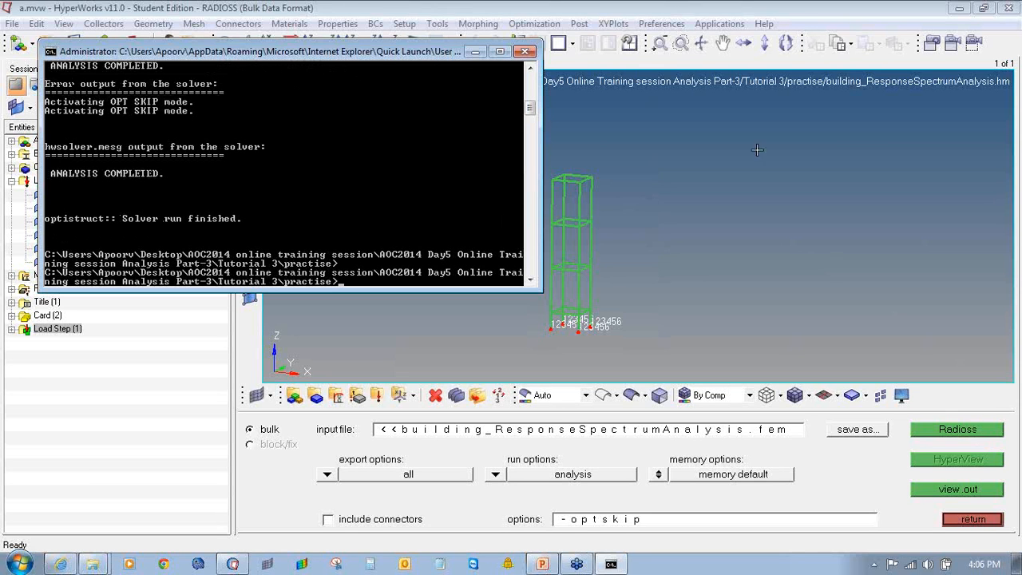
pyautogui.click(525, 51)
# Step: Split the page into two side-by-side windows and activate the empty one for HyperView results
pyautogui.click(571, 44)
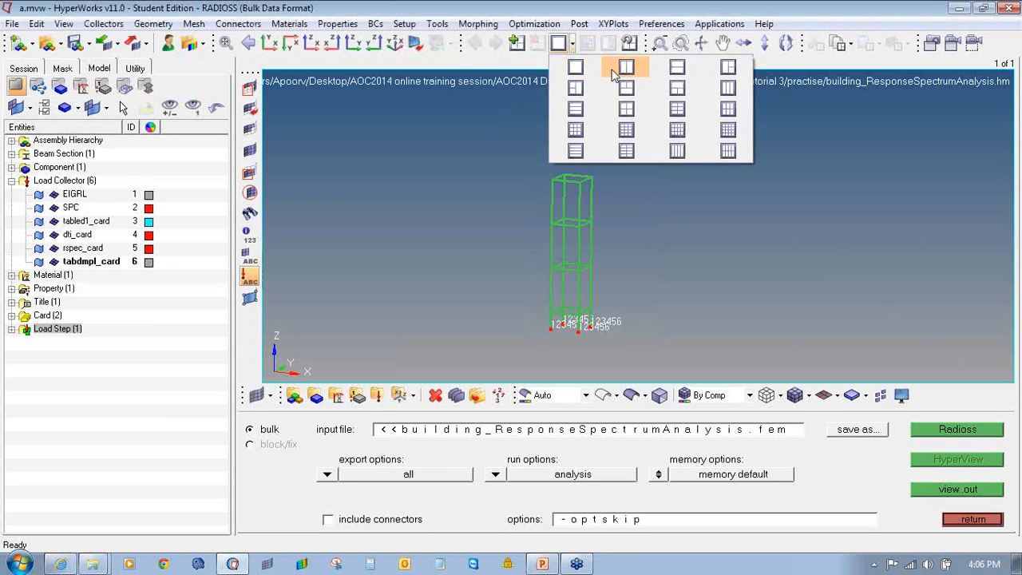
pyautogui.click(618, 71)
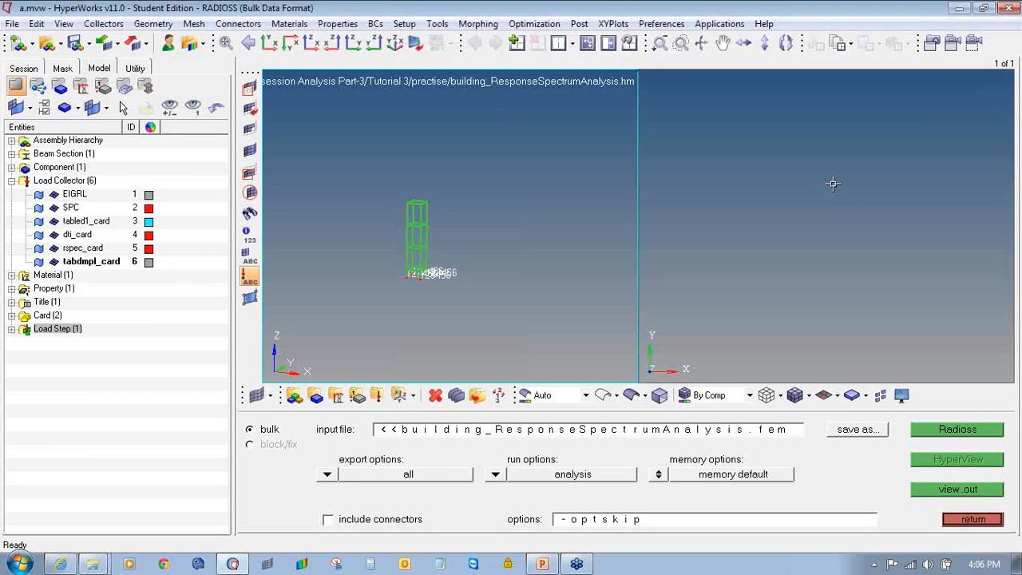
pyautogui.click(833, 184)
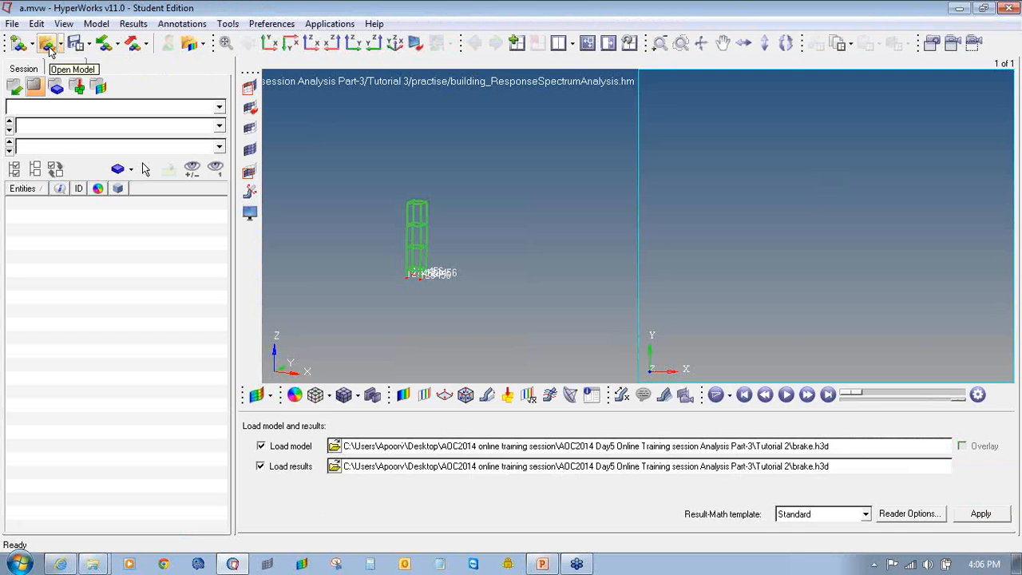
# Step: Load building_ResponseSpectrumAnalysis.h3d from the Tutorial 3 practise folder as model and results, and expand its window to fill the page
pyautogui.click(336, 447)
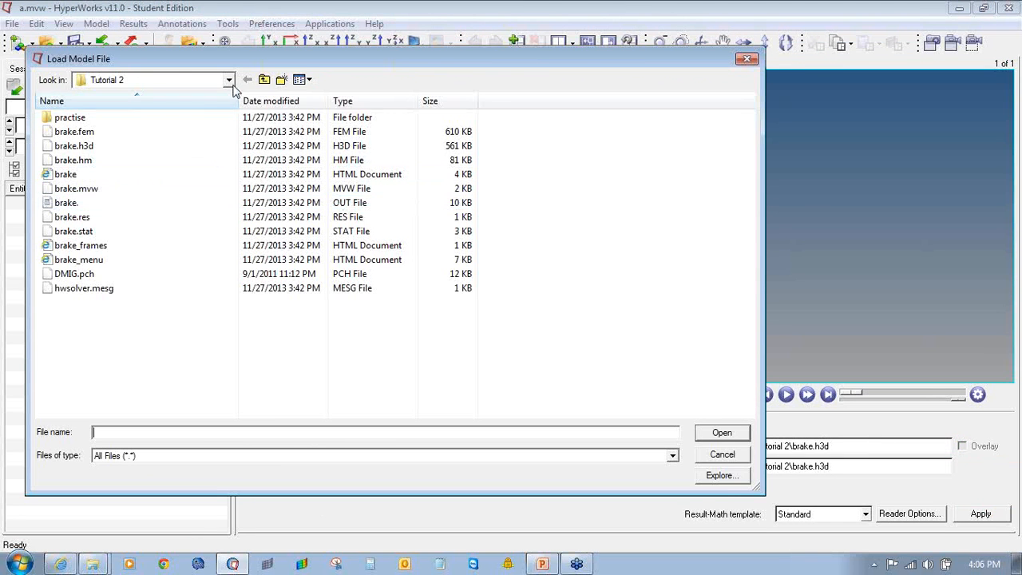
pyautogui.click(264, 79)
pyautogui.doubleClick(173, 147)
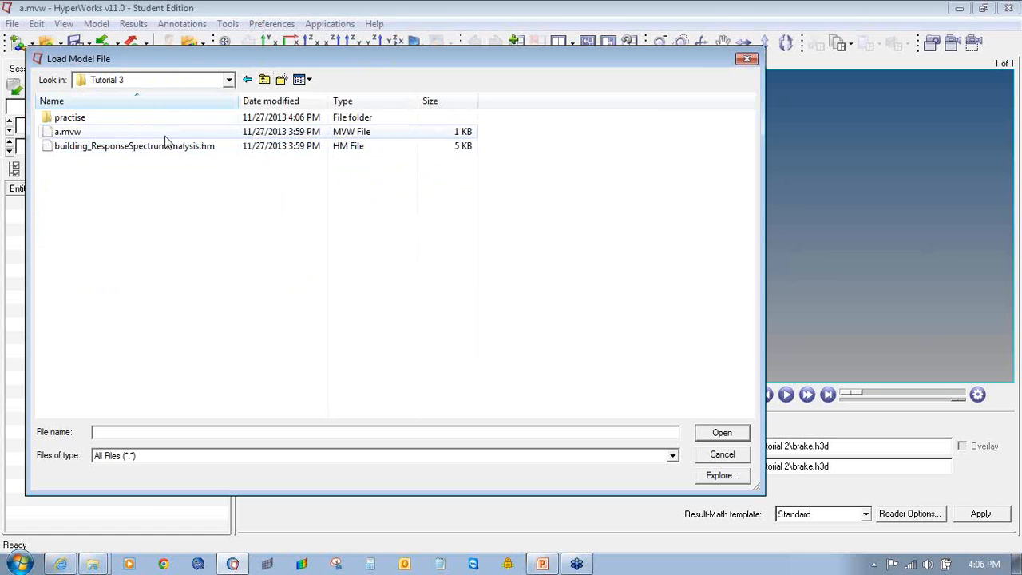
pyautogui.doubleClick(160, 119)
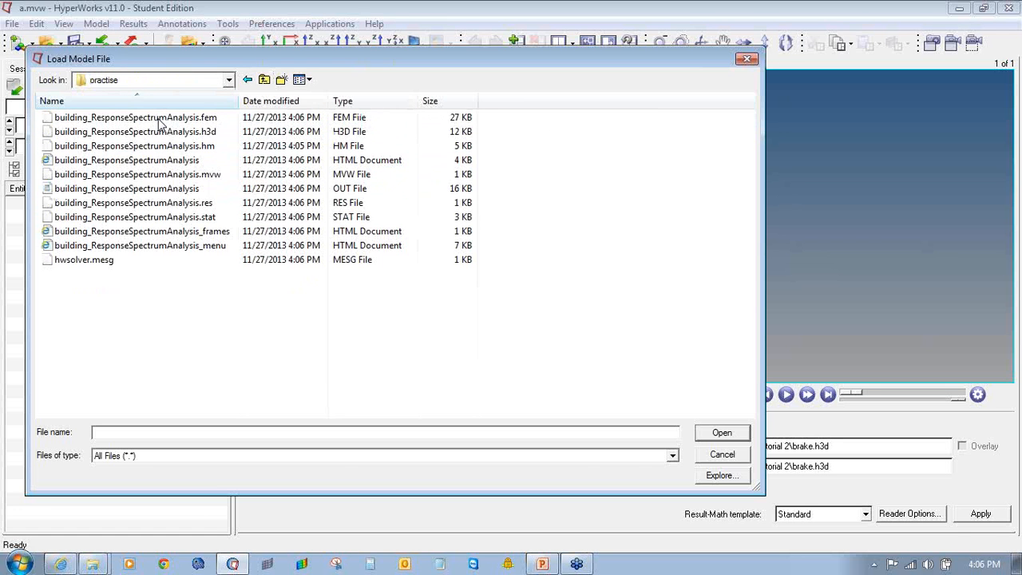
pyautogui.doubleClick(169, 131)
pyautogui.click(981, 513)
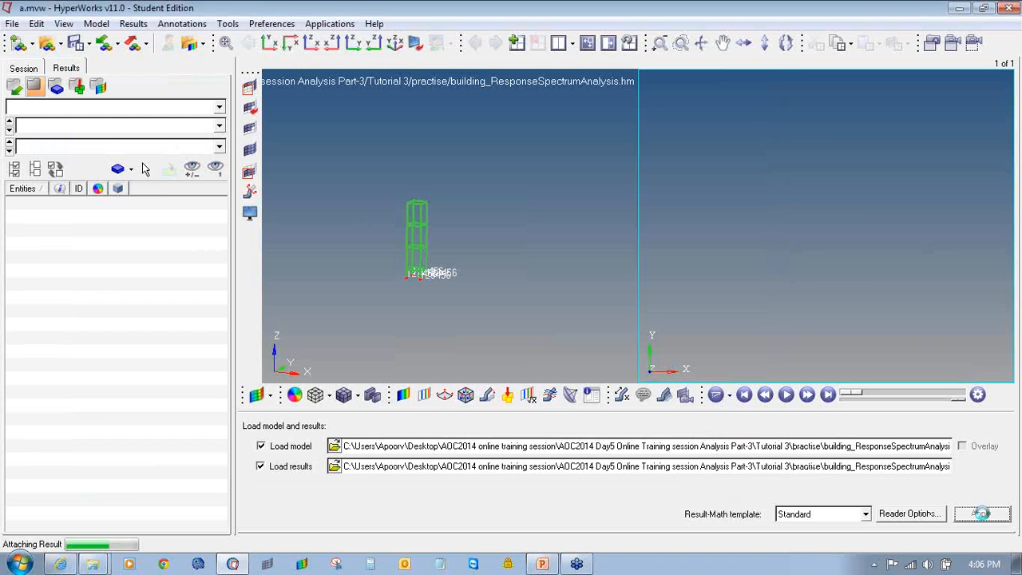
pyautogui.click(587, 43)
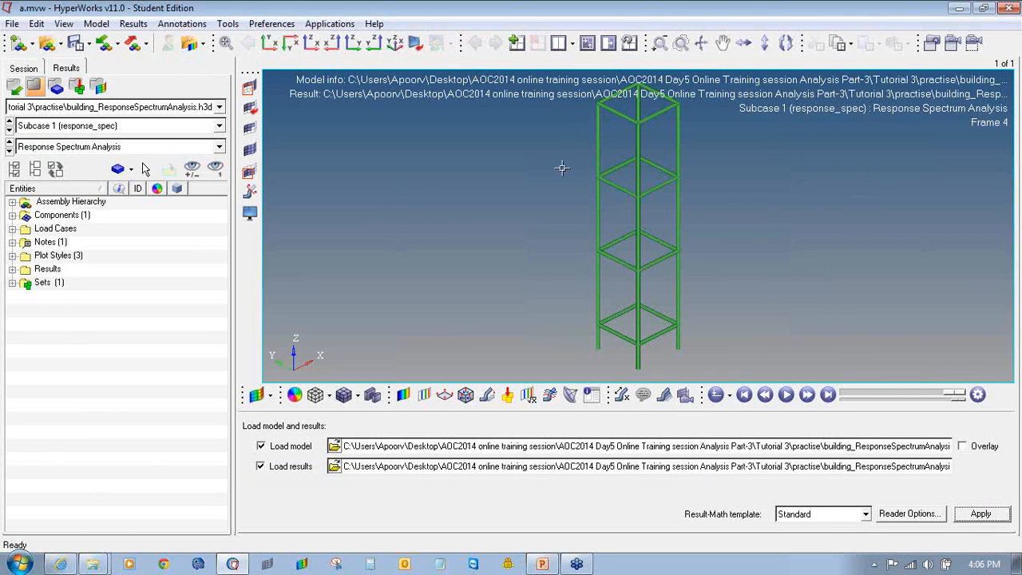
# Step: Contour the displacement magnitude on the building frame
pyautogui.keyDown('ctrl'); pyautogui.moveTo(612, 320); pyautogui.dragTo(679, 302); pyautogui.keyUp('ctrl')
pyautogui.keyDown('ctrl'); pyautogui.moveTo(646, 210); pyautogui.dragTo(627, 229, button='right'); pyautogui.keyUp('ctrl')
pyautogui.click(423, 395)
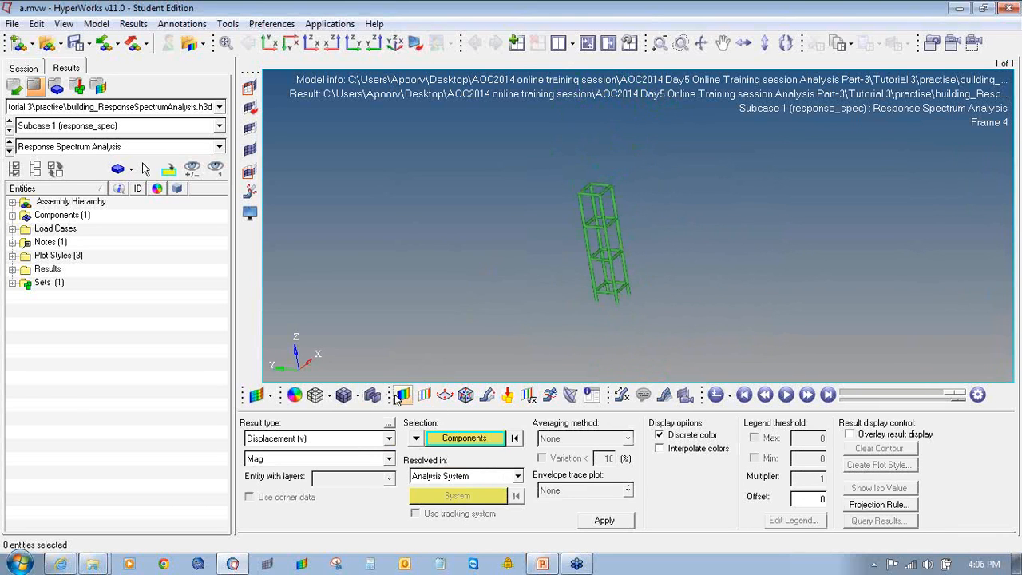
pyautogui.click(595, 520)
pyautogui.keyDown('ctrl'); pyautogui.moveTo(616, 277); pyautogui.dragTo(595, 254); pyautogui.keyUp('ctrl')
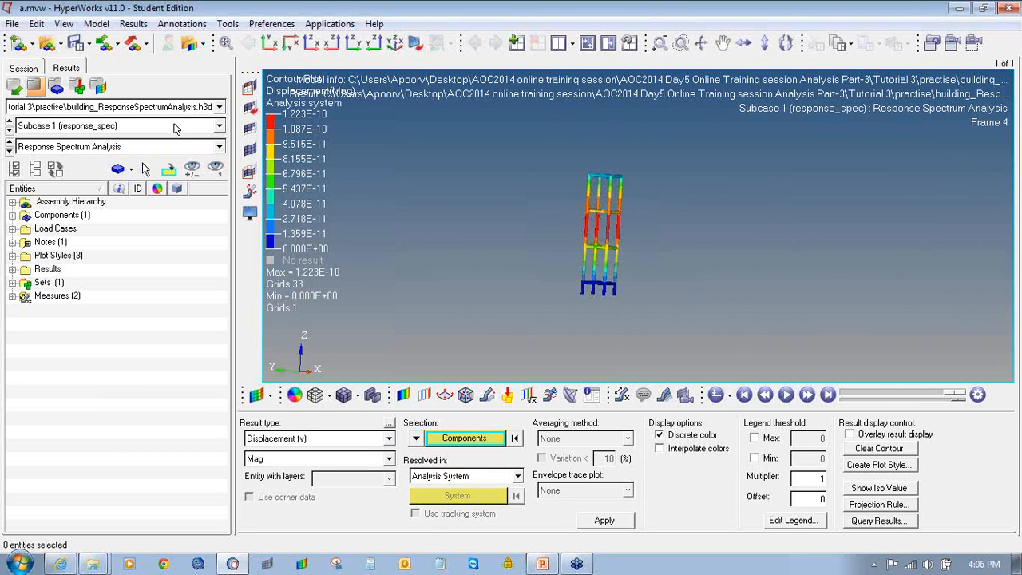
# Step: Contour the 1D element stresses on the building frame with the CROD Axial Stress component
pyautogui.click(302, 438)
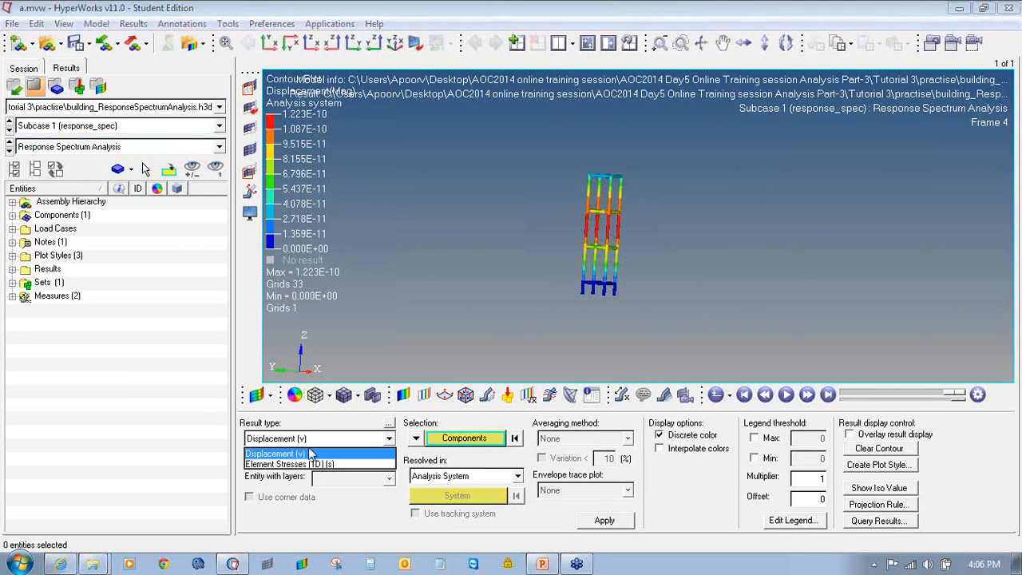
pyautogui.click(325, 464)
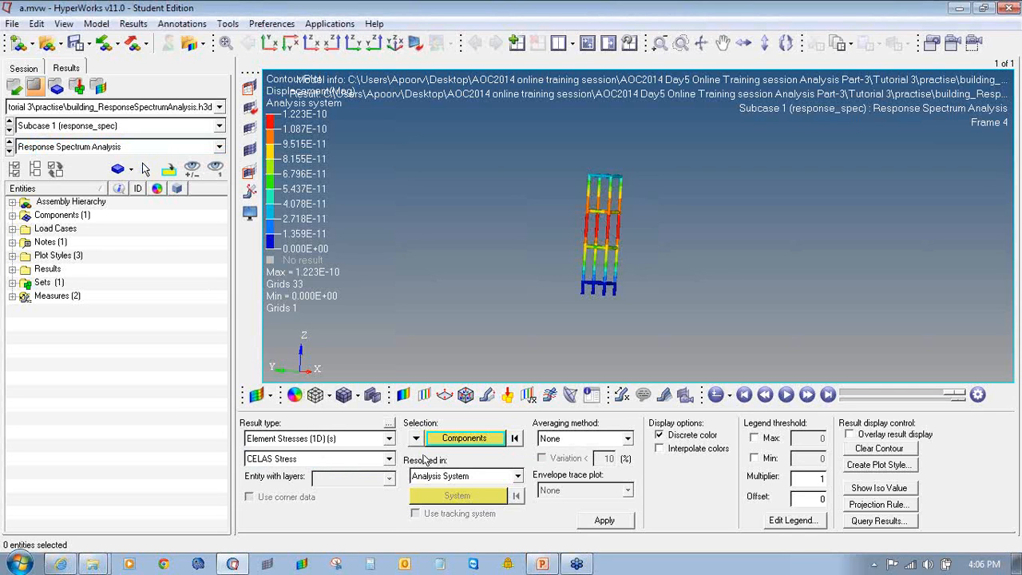
pyautogui.click(386, 461)
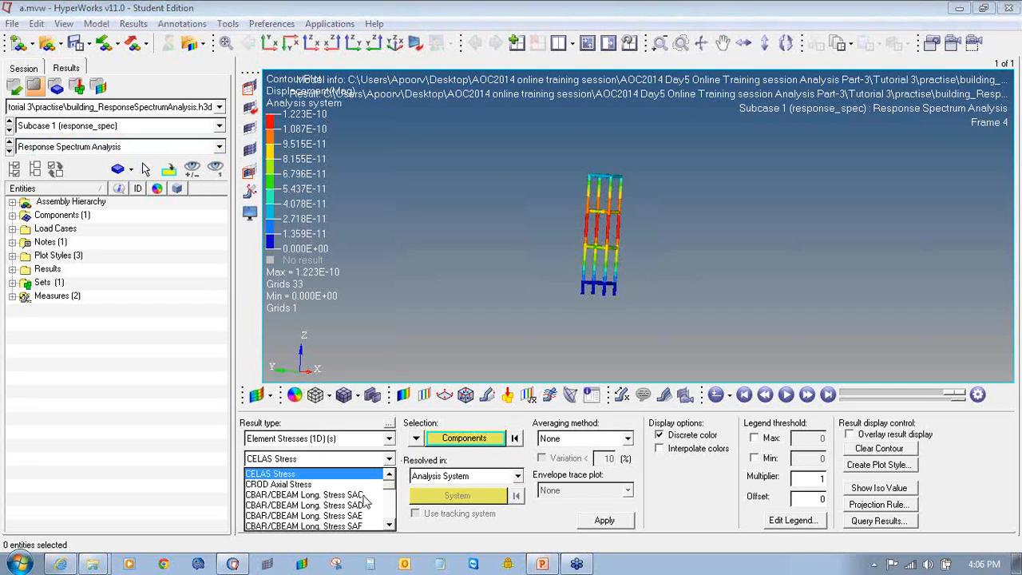
pyautogui.click(361, 495)
pyautogui.click(361, 460)
pyautogui.click(343, 491)
pyautogui.click(580, 521)
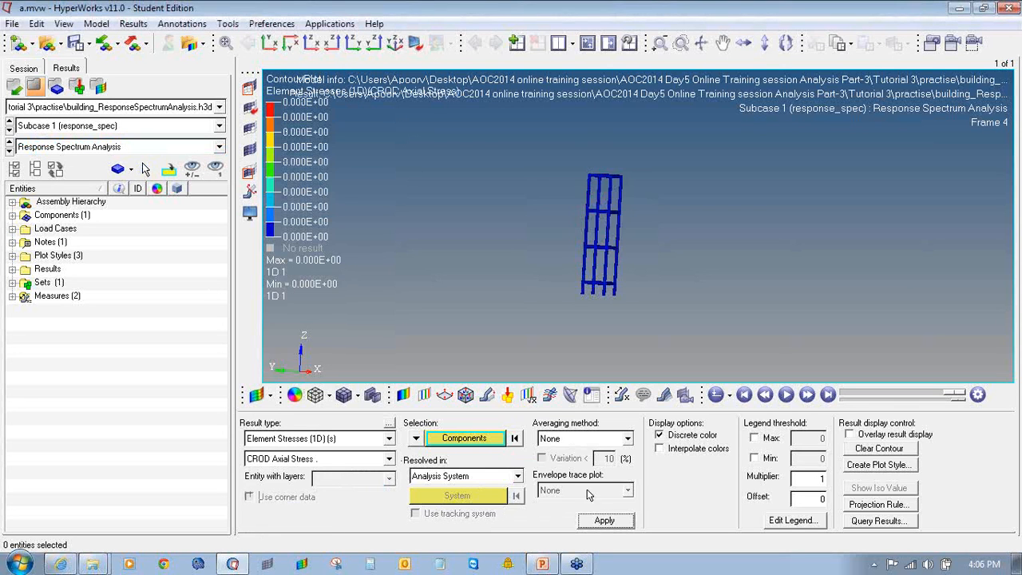
# Step: Contour the CBAR/CBEAM Long. Stress SAC component on the frame using the Simple averaging method
pyautogui.click(330, 460)
pyautogui.click(331, 496)
pyautogui.click(582, 521)
pyautogui.click(585, 438)
pyautogui.click(578, 462)
pyautogui.click(593, 517)
# Step: Animate the averaged stress contour and view the frame from an oblique angle
pyautogui.keyDown('ctrl'); pyautogui.moveTo(503, 259); pyautogui.dragTo(473, 261); pyautogui.keyUp('ctrl')
pyautogui.keyDown('ctrl'); pyautogui.scroll(5, 646, 272); pyautogui.keyUp('ctrl')
pyautogui.keyDown('ctrl'); pyautogui.moveTo(486, 201); pyautogui.dragTo(517, 224, button='right'); pyautogui.keyUp('ctrl')
pyautogui.keyDown('ctrl'); pyautogui.scroll(-4, 486, 171); pyautogui.keyUp('ctrl')
pyautogui.click(786, 395)
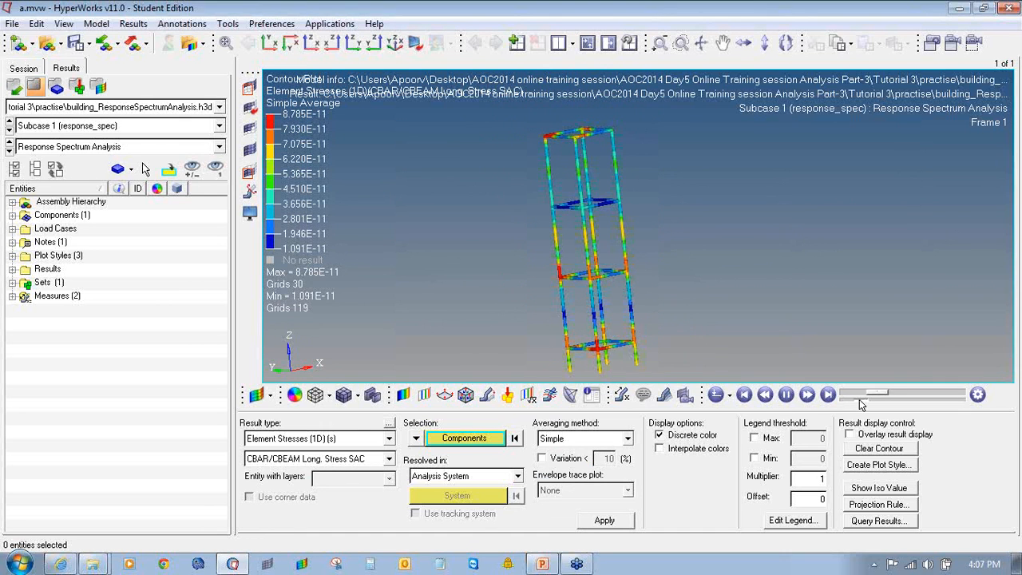
# Step: Switch the frame's contour back to displacement magnitude
pyautogui.click(355, 439)
pyautogui.click(320, 454)
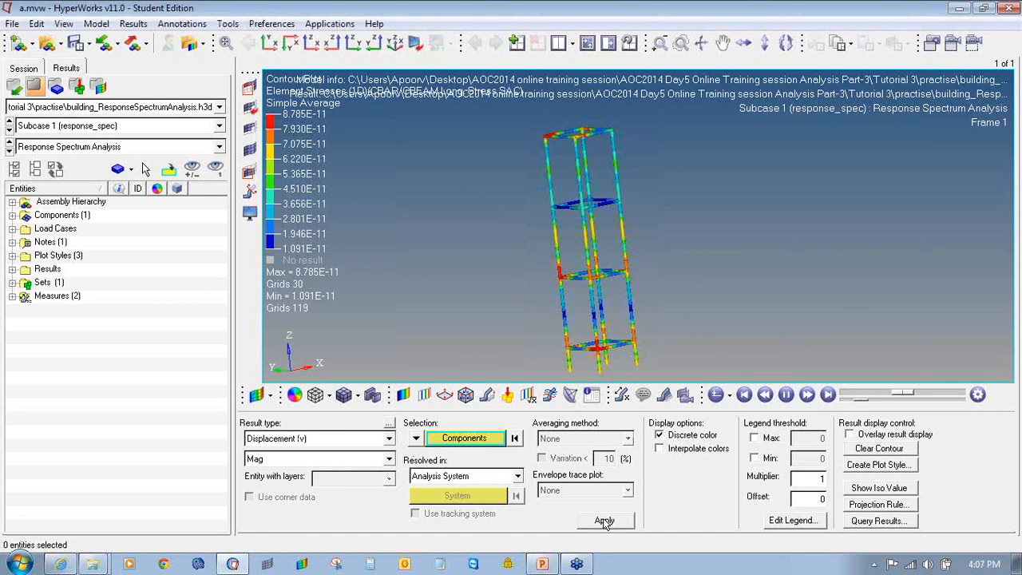
pyautogui.click(605, 520)
# Step: Set the deformed shape's uniform scale factor to 999999999
pyautogui.click(487, 395)
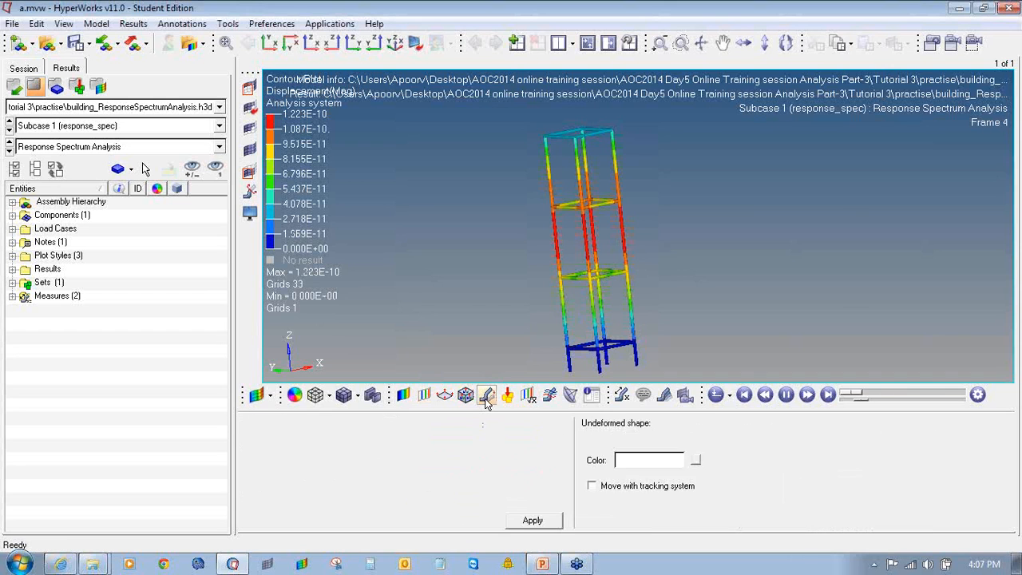
pyautogui.write('10000')
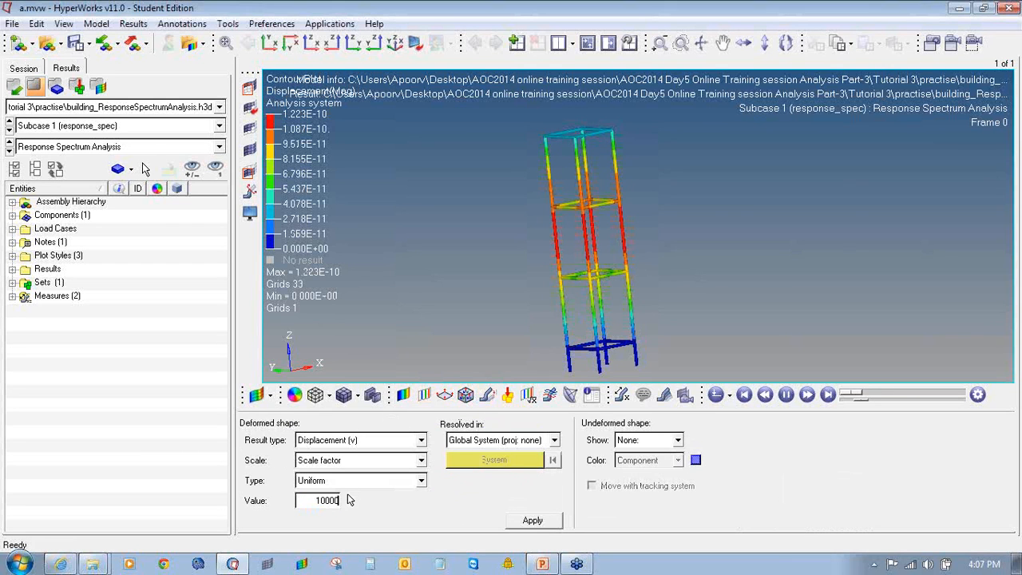
pyautogui.write('00000')
pyautogui.press('BackSpace')
pyautogui.press('BackSpace')
pyautogui.press('BackSpace')
pyautogui.write('999999999')
# Step: Animate the deformed frame in modal mode and in linear mode, and inspect its sway from another angle
pyautogui.click(730, 396)
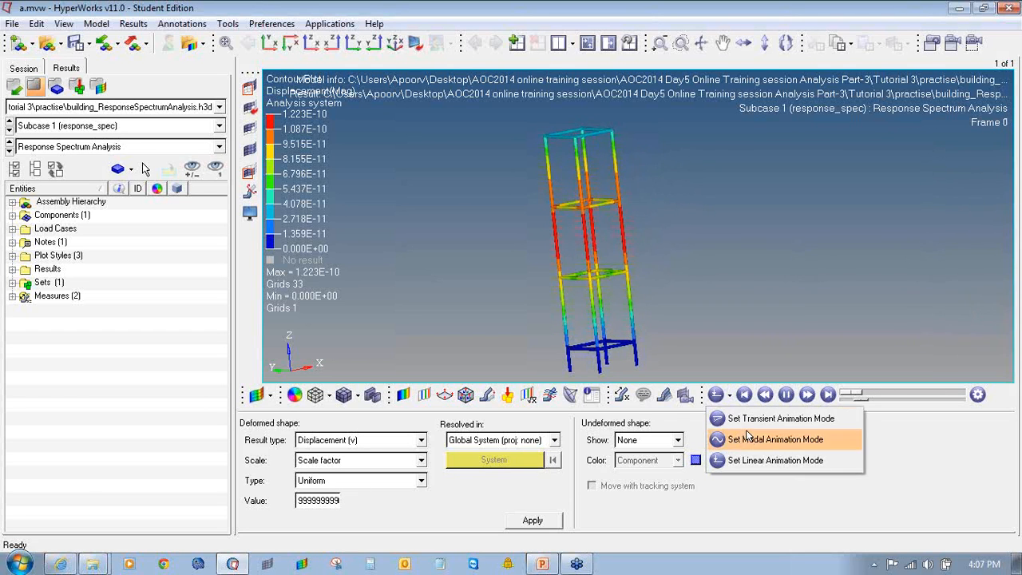
pyautogui.click(747, 428)
pyautogui.click(729, 395)
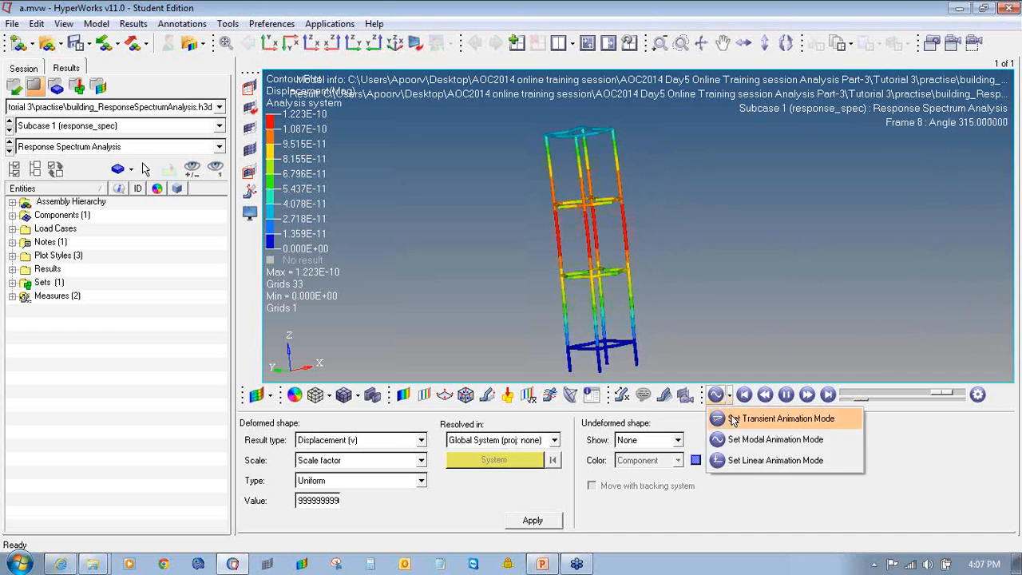
pyautogui.click(742, 463)
pyautogui.keyDown('ctrl'); pyautogui.moveTo(643, 263); pyautogui.dragTo(561, 280); pyautogui.keyUp('ctrl')
pyautogui.keyDown('ctrl'); pyautogui.moveTo(579, 232); pyautogui.dragTo(535, 258); pyautogui.keyUp('ctrl')
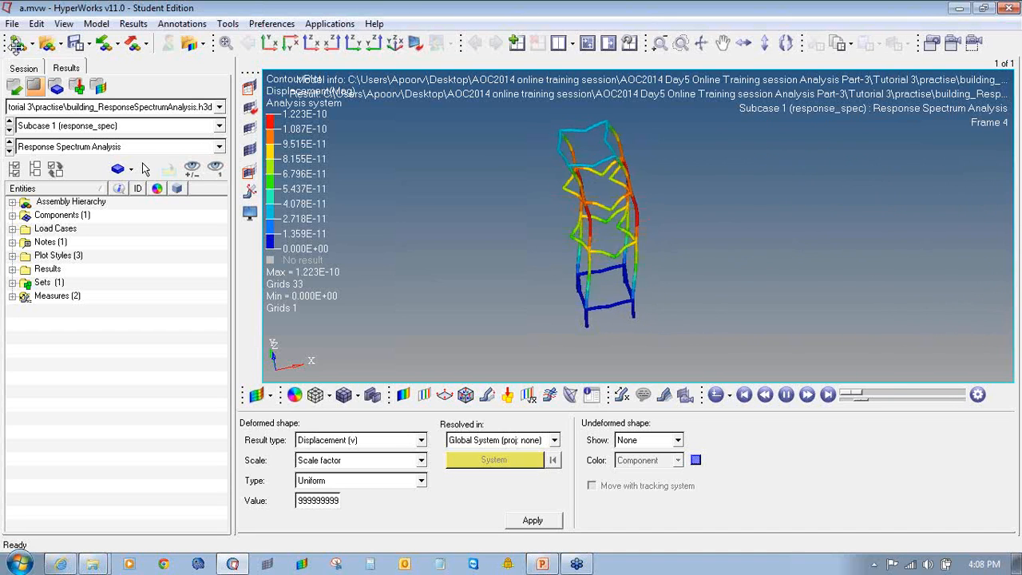
# Step: Start a new HyperWorks session, and present the nonlinear plate bending tutorial slide in PowerPoint before ending the slide show
pyautogui.click(17, 44)
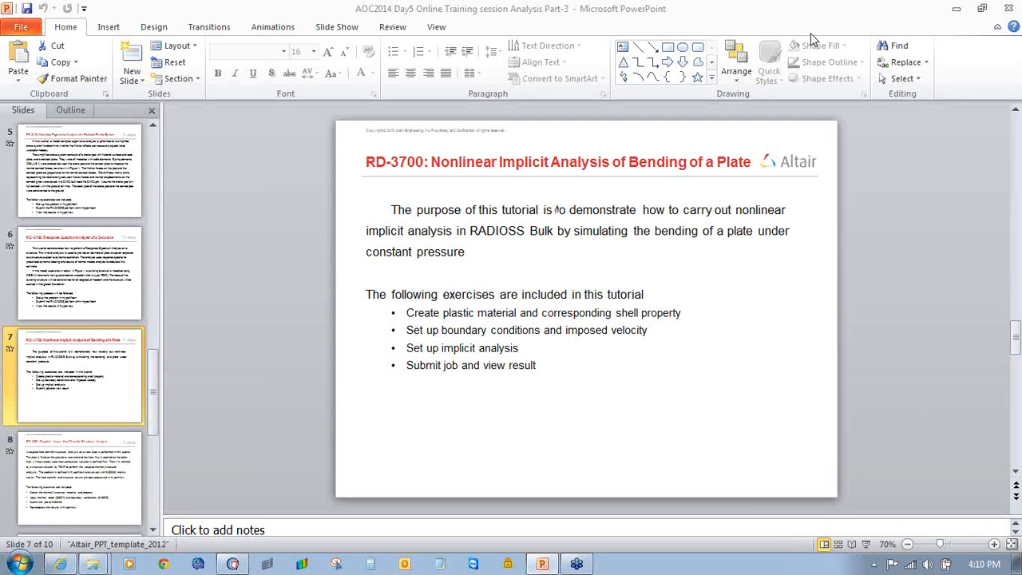
pyautogui.click(864, 544)
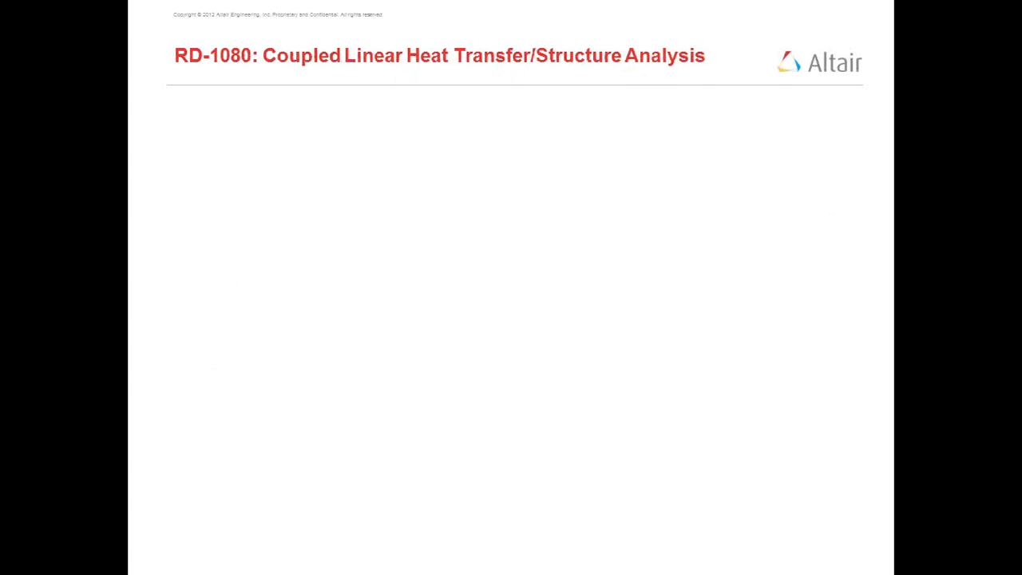
pyautogui.press('Escape')
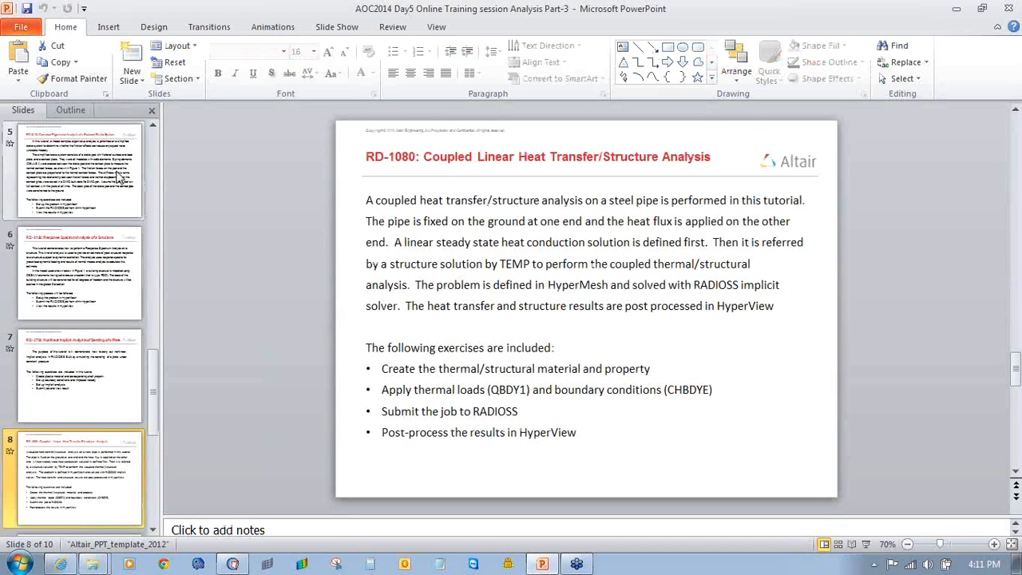
# Step: Switch to Windows Explorer and browse to the Tutorial 4 folder of AOC2014 Day5 Online Training session Analysis Part-3 on the Desktop
pyautogui.click(232, 563)
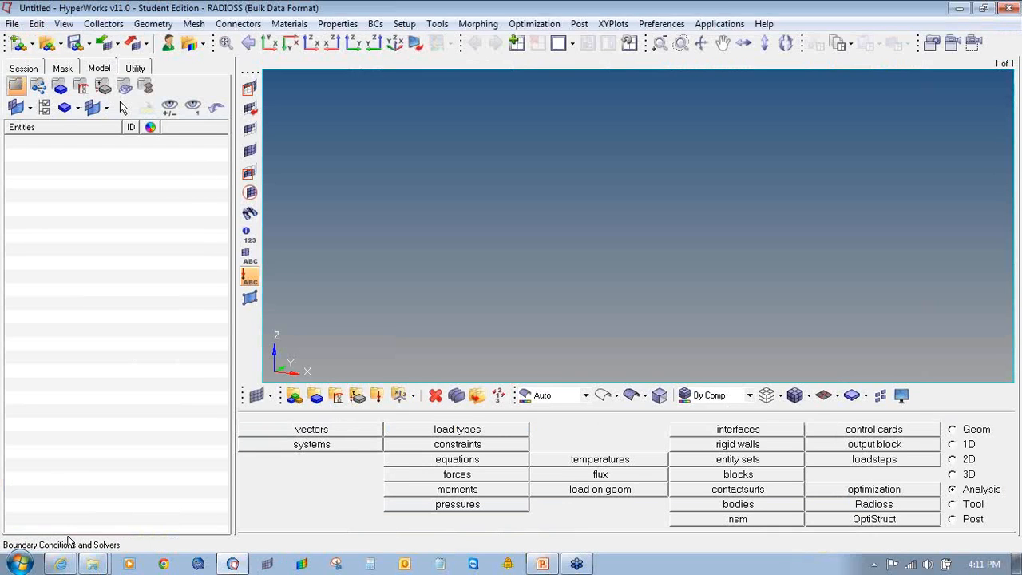
pyautogui.rightClick(93, 564)
pyautogui.click(141, 532)
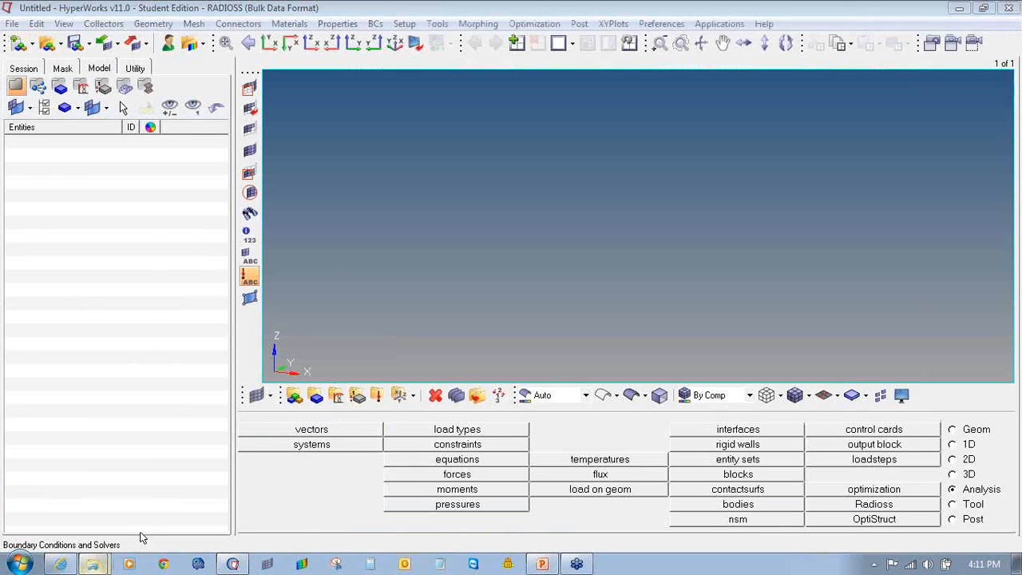
pyautogui.click(319, 266)
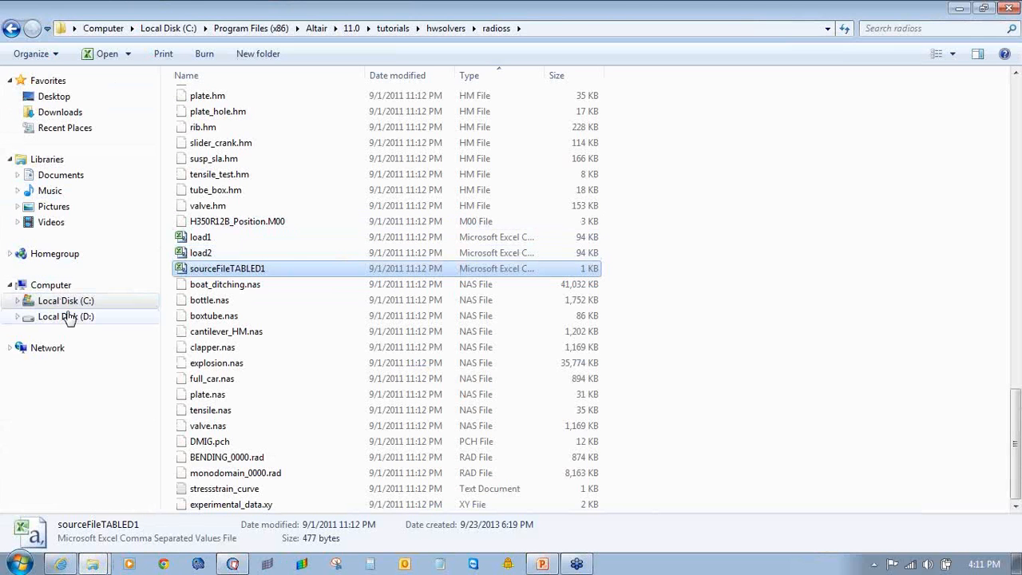
pyautogui.click(54, 99)
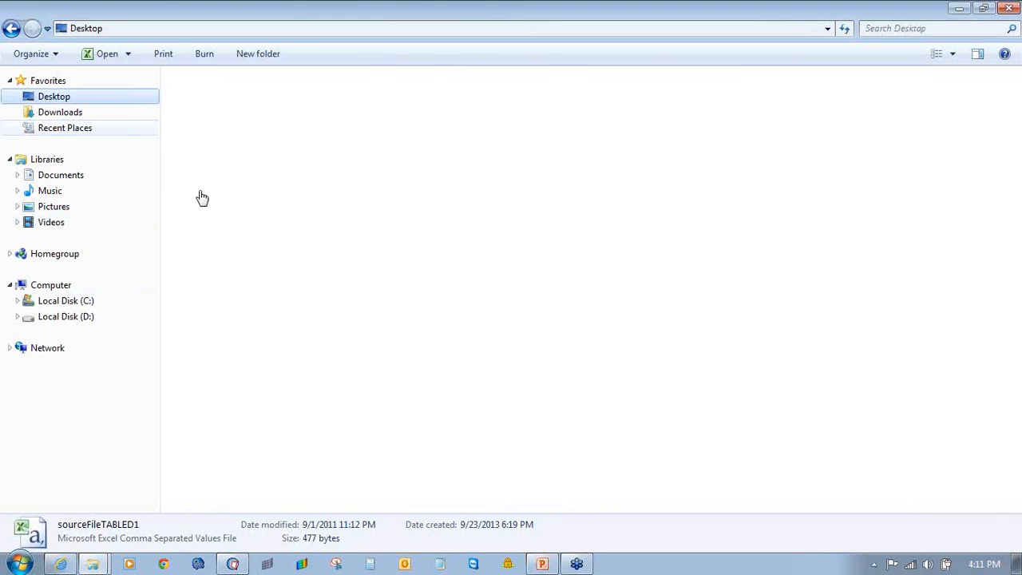
pyautogui.doubleClick(774, 189)
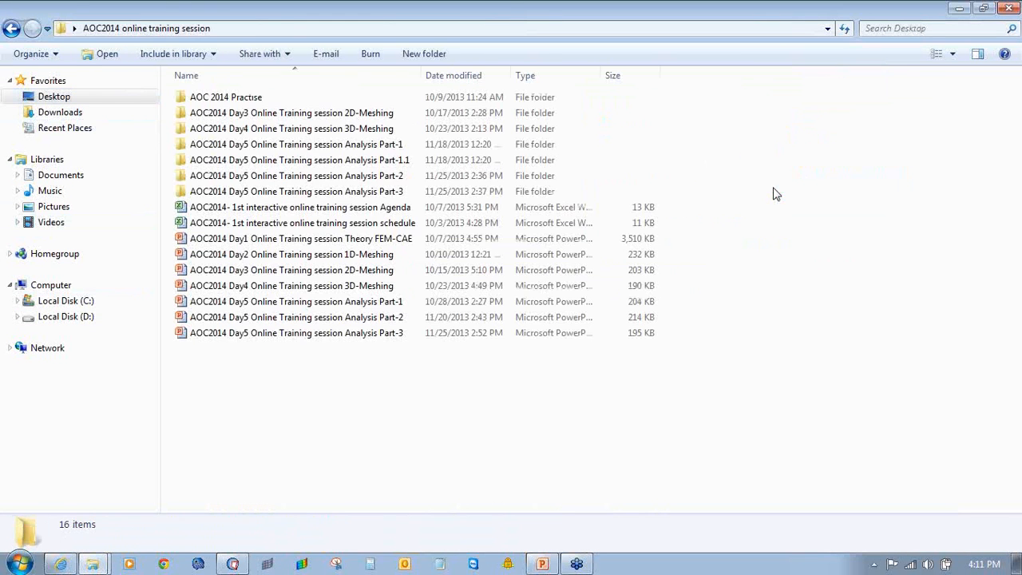
pyautogui.doubleClick(378, 195)
pyautogui.doubleClick(337, 151)
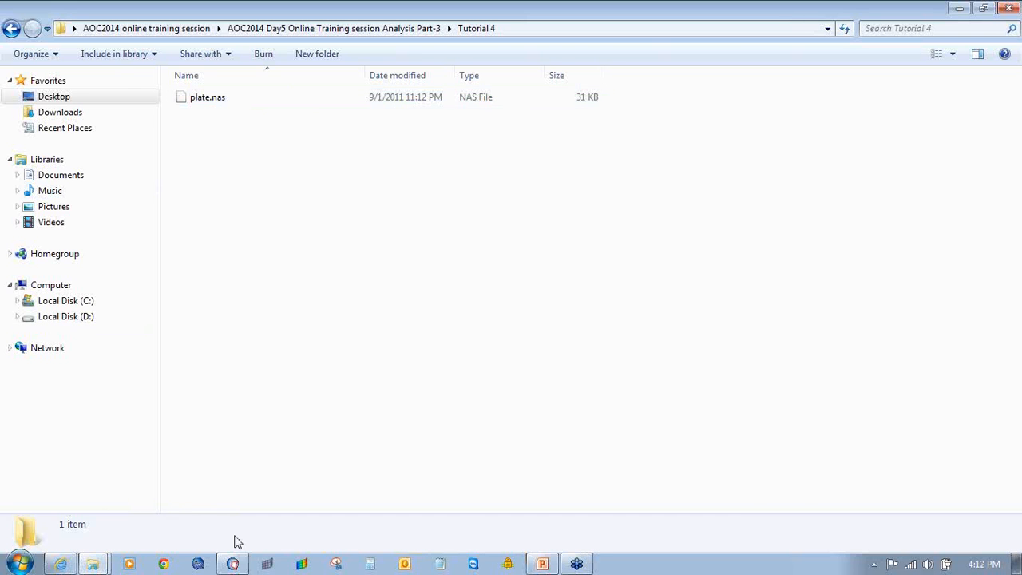
# Step: Switch back to HyperWorks and try to import plate.nas from the Tutorial 4 folder as a HyperMesh model
pyautogui.click(233, 564)
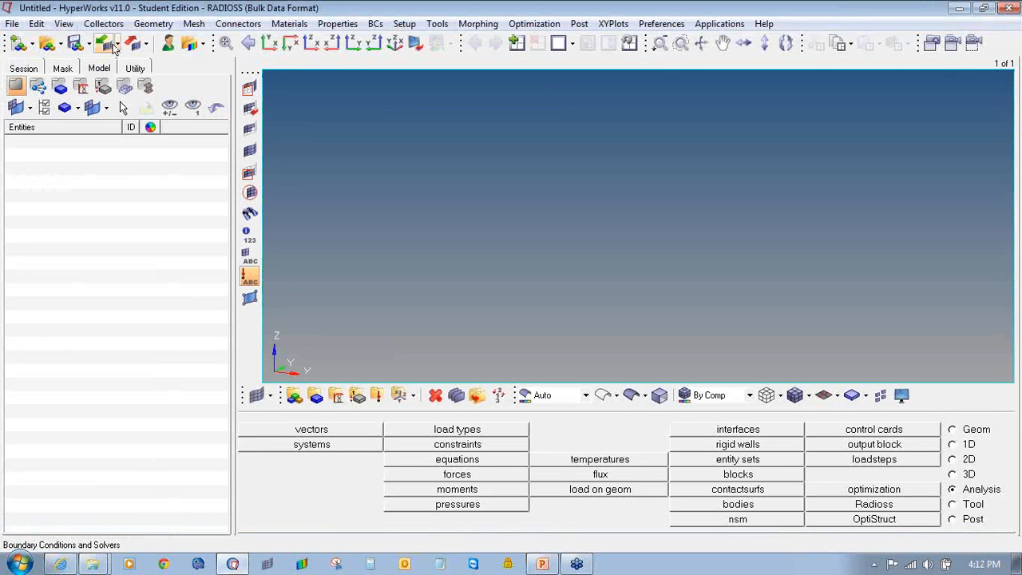
pyautogui.click(118, 45)
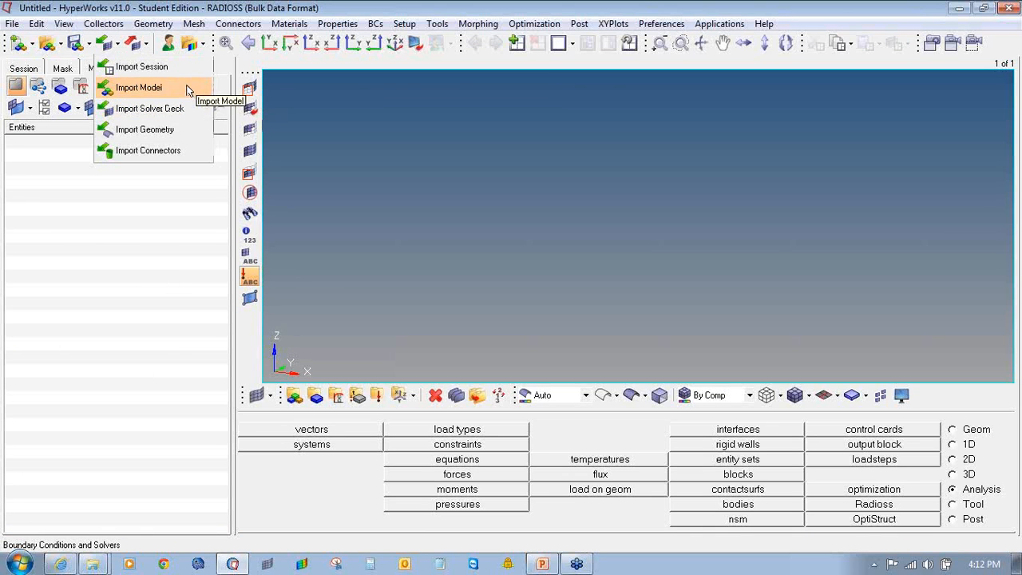
pyautogui.click(139, 87)
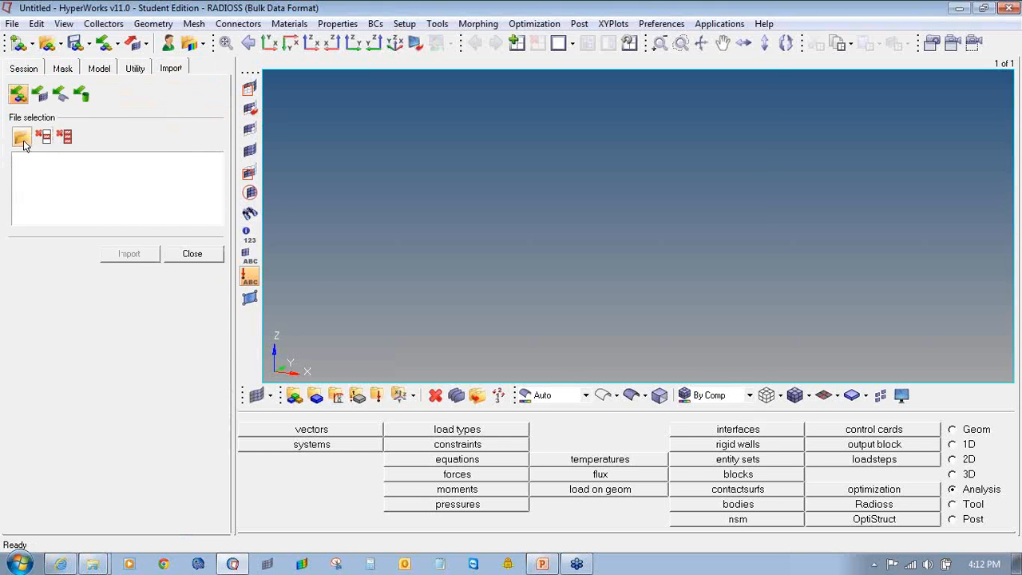
pyautogui.click(29, 141)
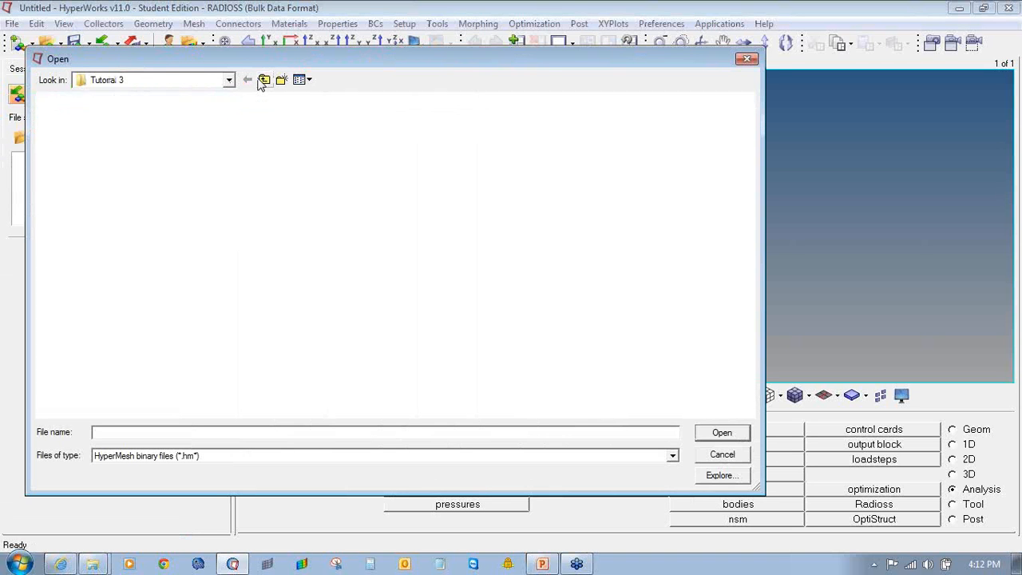
pyautogui.click(263, 80)
pyautogui.click(264, 80)
pyautogui.doubleClick(153, 157)
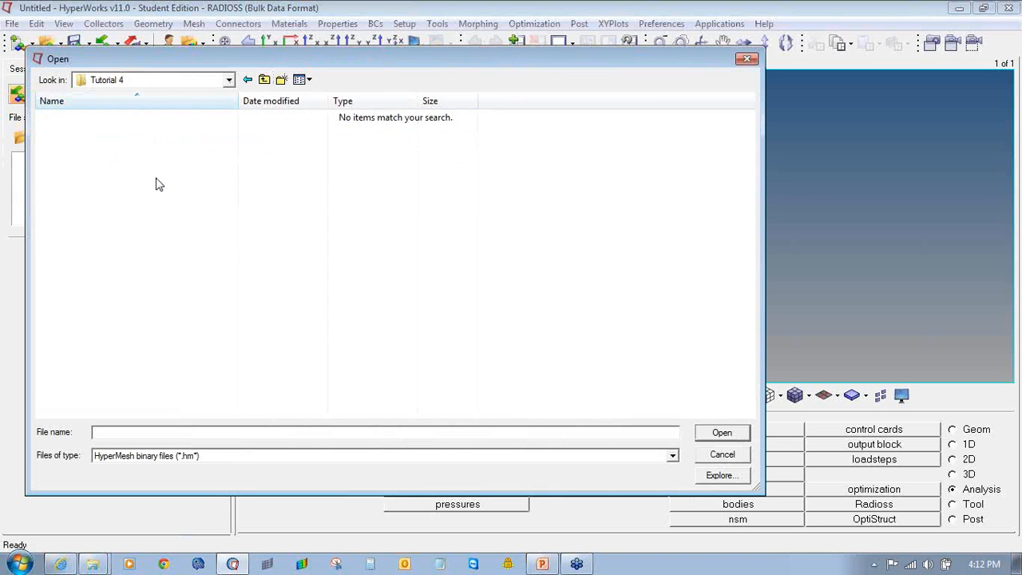
pyautogui.click(221, 454)
pyautogui.click(214, 480)
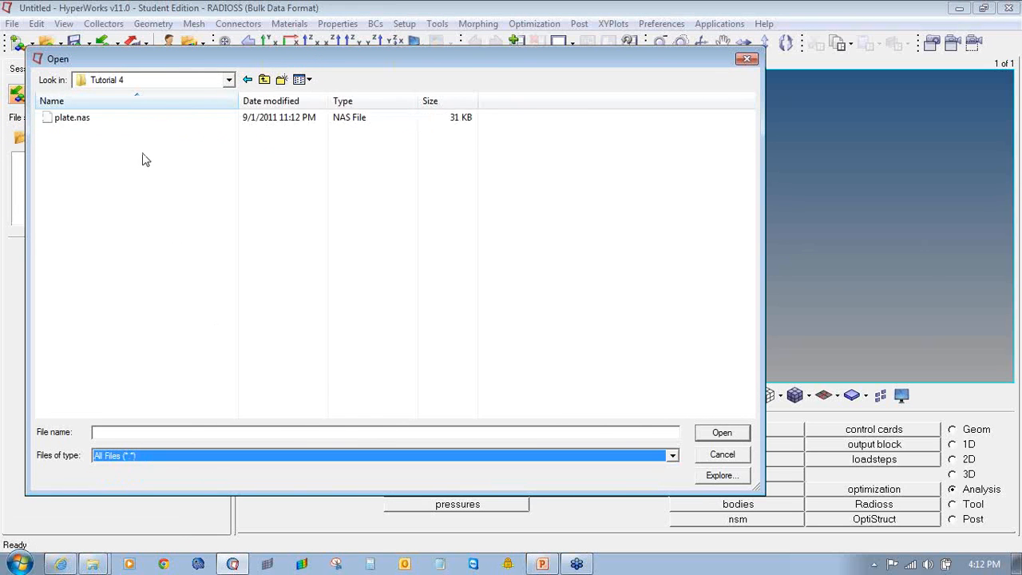
pyautogui.doubleClick(72, 117)
pyautogui.click(128, 268)
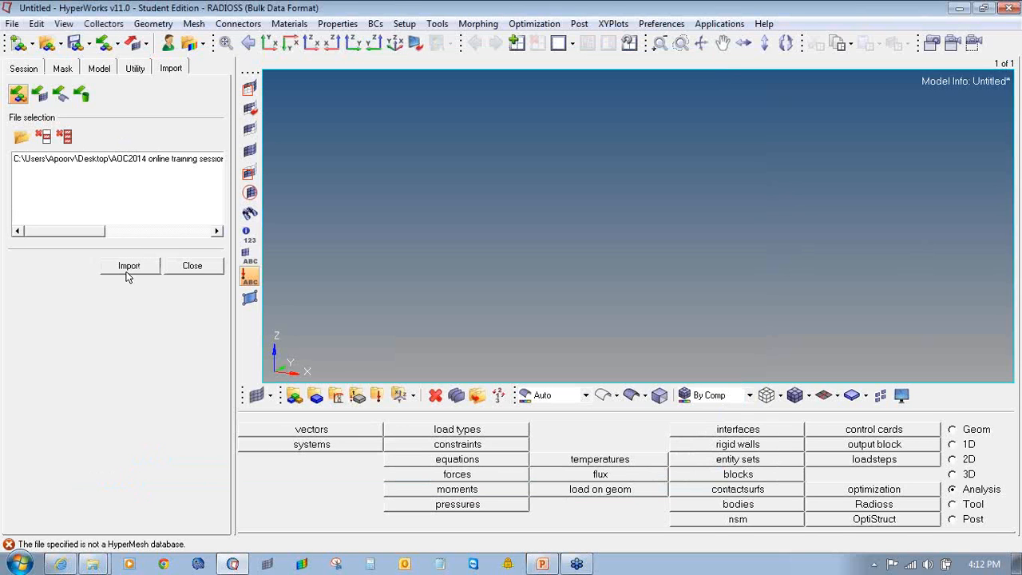
# Step: Try to import a solver deck of type RADIOSS (Bulk Data) from the Tutorial 4 folder
pyautogui.click(117, 44)
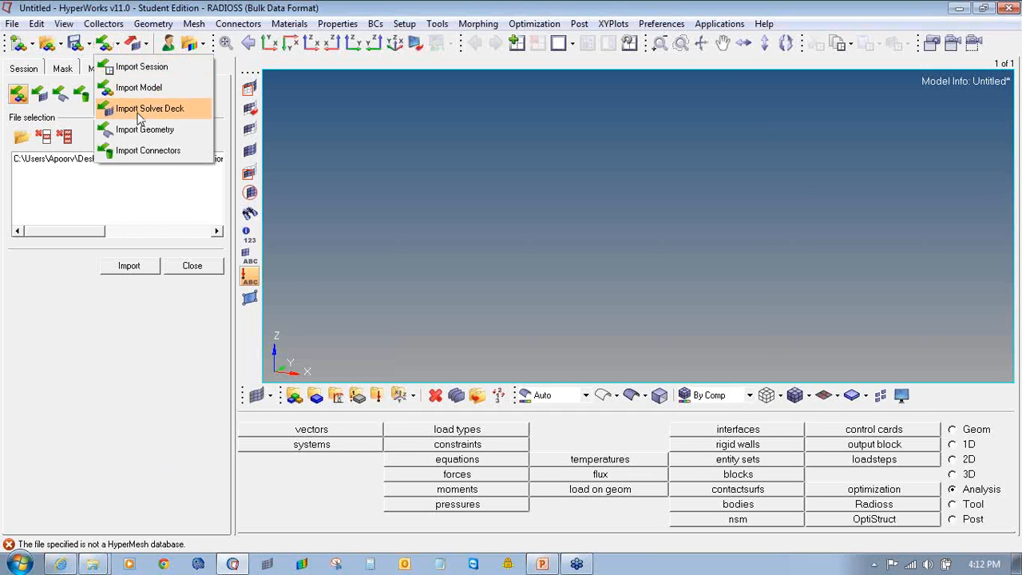
pyautogui.click(138, 111)
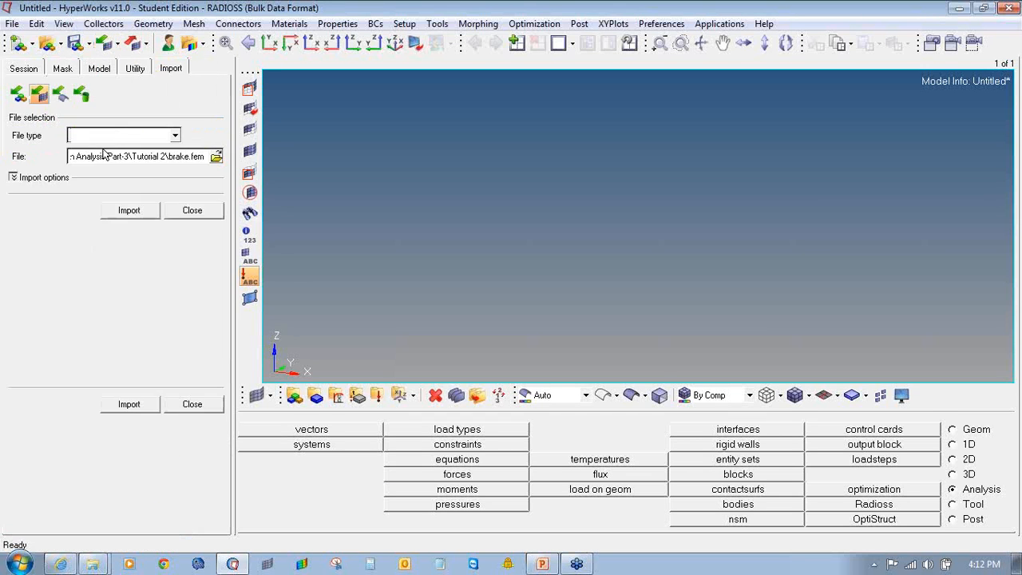
pyautogui.click(175, 136)
pyautogui.click(176, 139)
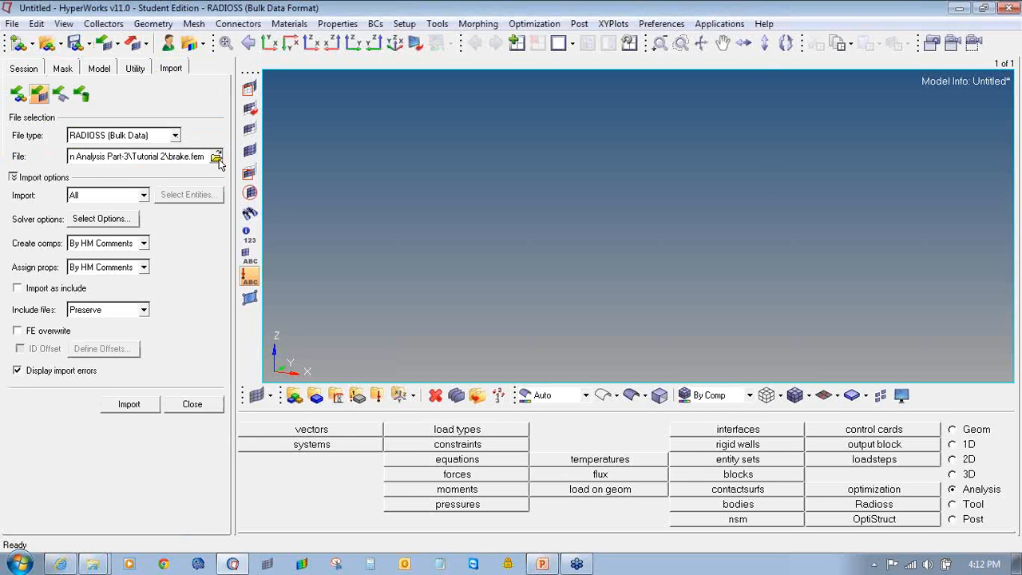
pyautogui.click(216, 157)
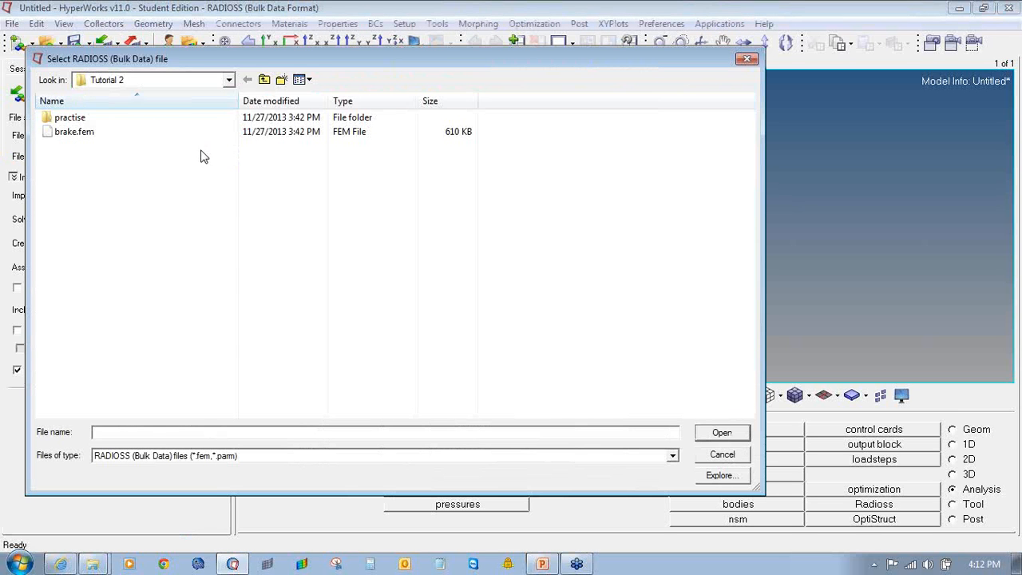
pyautogui.click(264, 79)
pyautogui.doubleClick(142, 133)
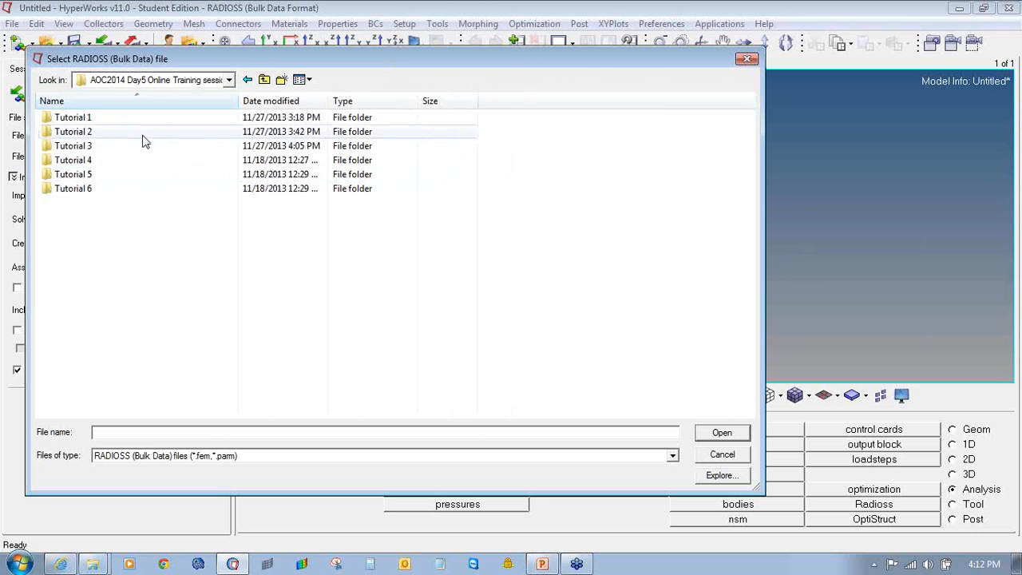
pyautogui.doubleClick(141, 160)
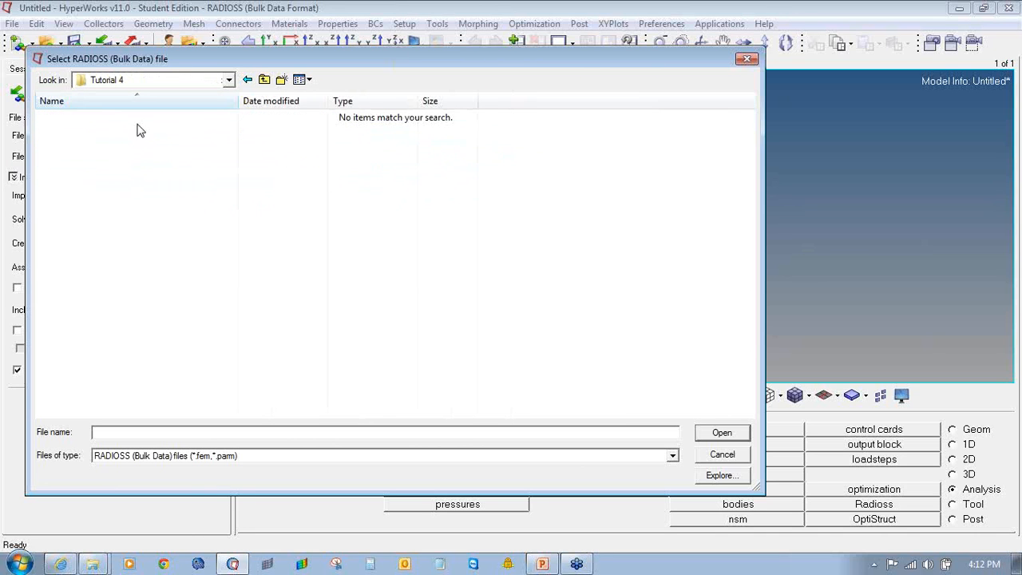
pyautogui.click(223, 457)
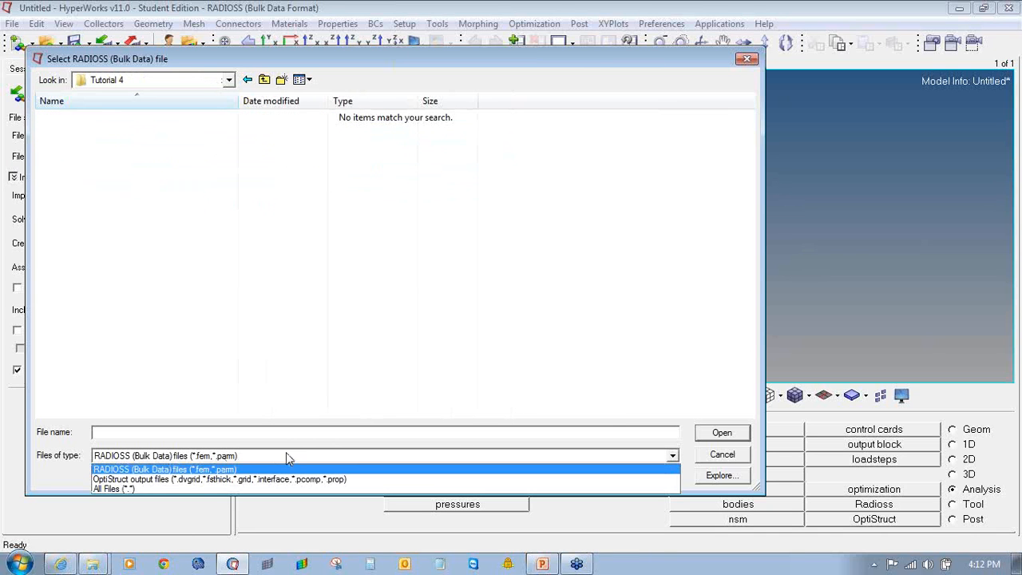
pyautogui.click(1014, 38)
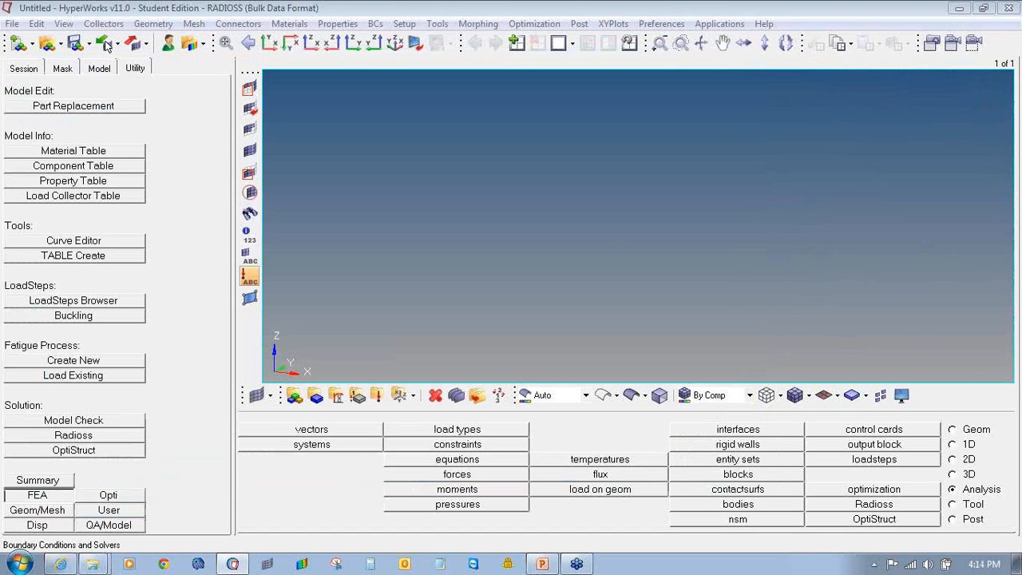
# Step: Import plate.nas from the Tutorial 4 folder as a RADIOSS (Bulk Data) solver deck, listing all file types to find it
pyautogui.click(118, 45)
pyautogui.click(156, 110)
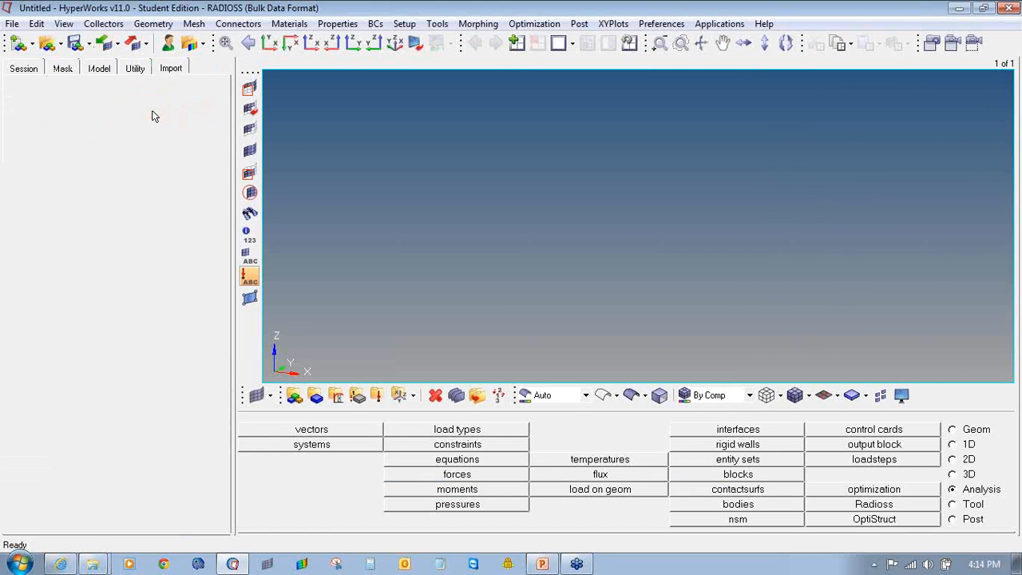
pyautogui.click(214, 152)
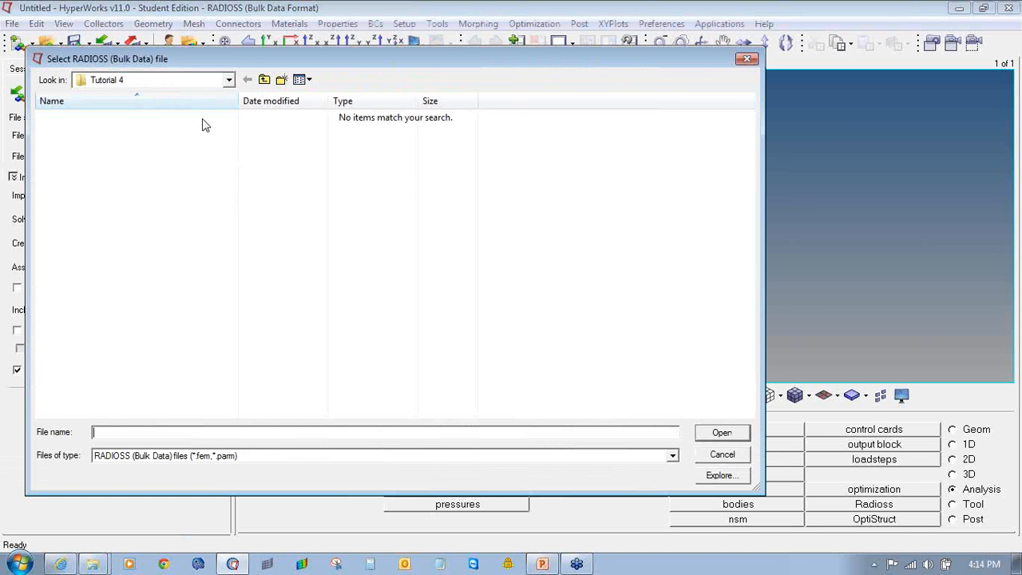
pyautogui.click(265, 80)
pyautogui.doubleClick(148, 166)
pyautogui.click(246, 459)
pyautogui.click(200, 493)
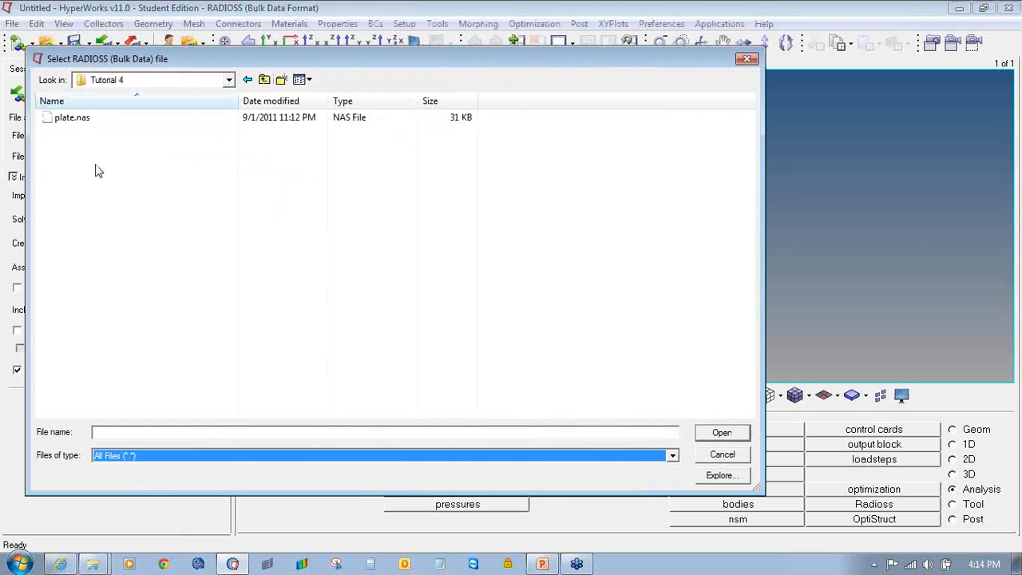
pyautogui.doubleClick(74, 120)
pyautogui.click(129, 403)
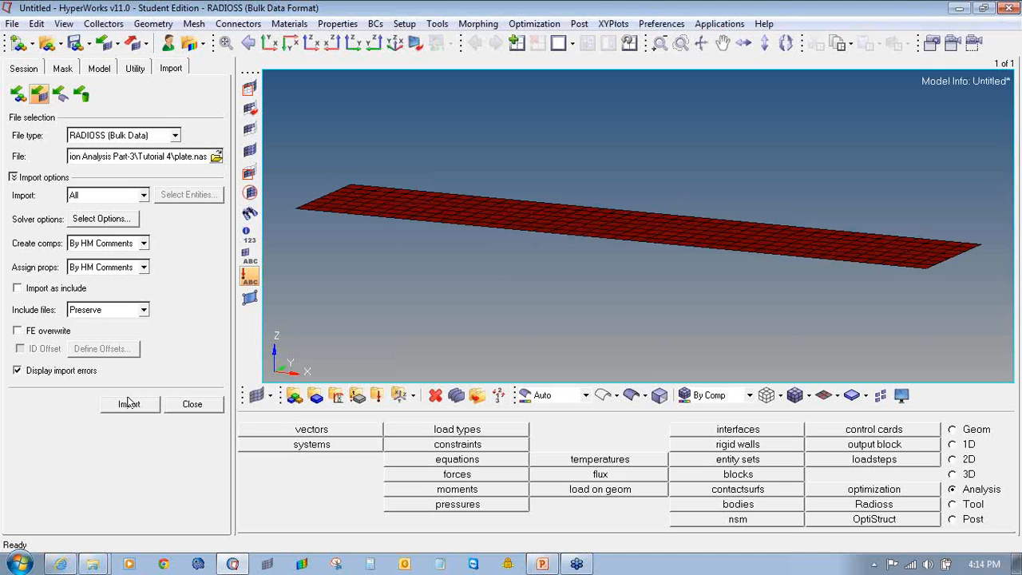
pyautogui.click(190, 404)
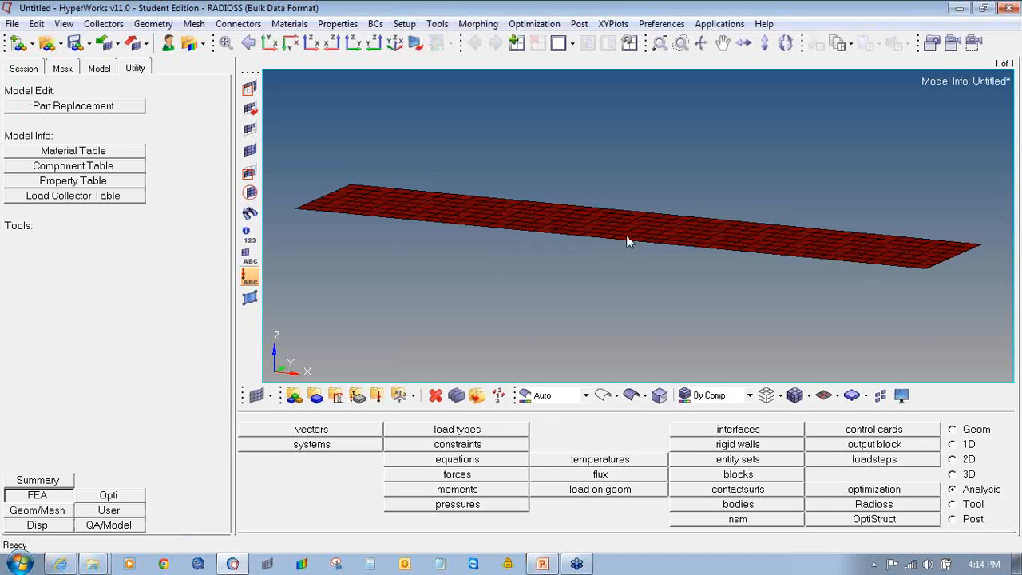
# Step: Show the model browser, and add a DTI_UNITS control card with the mass unit set to MGG
pyautogui.keyDown('ctrl'); pyautogui.moveTo(588, 232); pyautogui.dragTo(625, 261); pyautogui.keyUp('ctrl')
pyautogui.click(99, 68)
pyautogui.keyDown('ctrl'); pyautogui.moveTo(550, 246); pyautogui.dragTo(563, 250); pyautogui.keyUp('ctrl')
pyautogui.keyDown('ctrl'); pyautogui.moveTo(564, 250); pyautogui.dragTo(599, 228, button='right'); pyautogui.keyUp('ctrl')
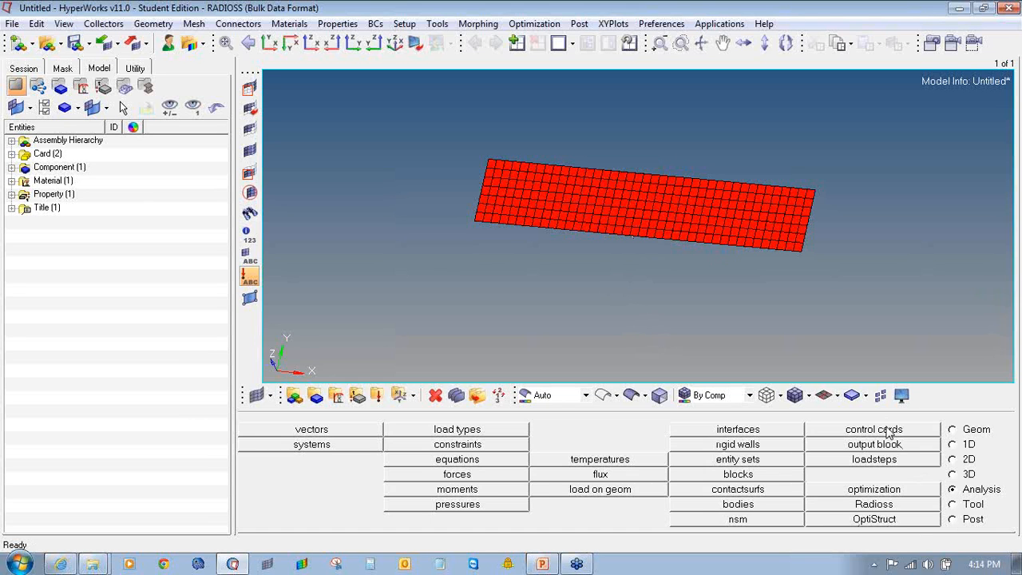
pyautogui.click(889, 433)
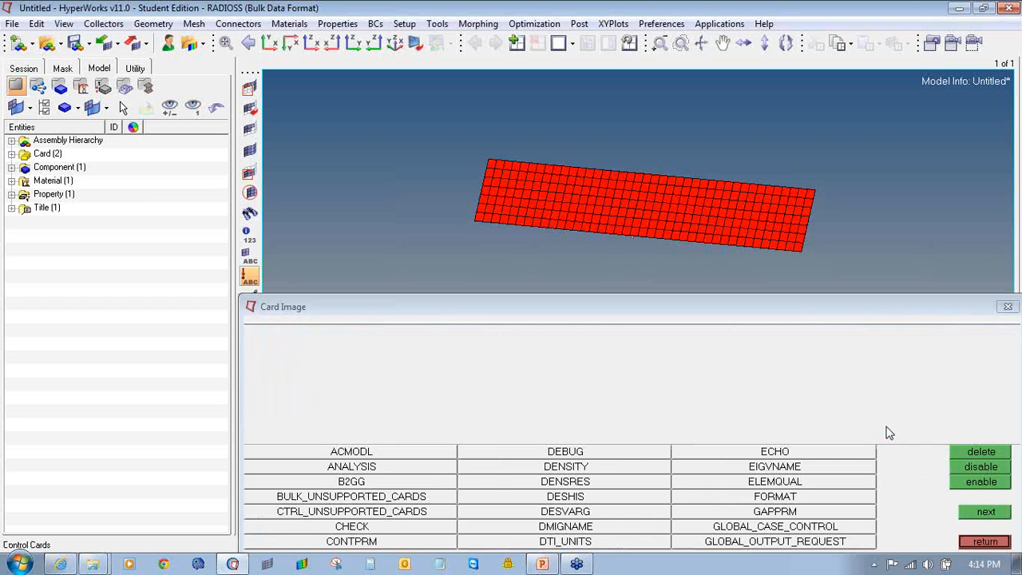
pyautogui.click(611, 543)
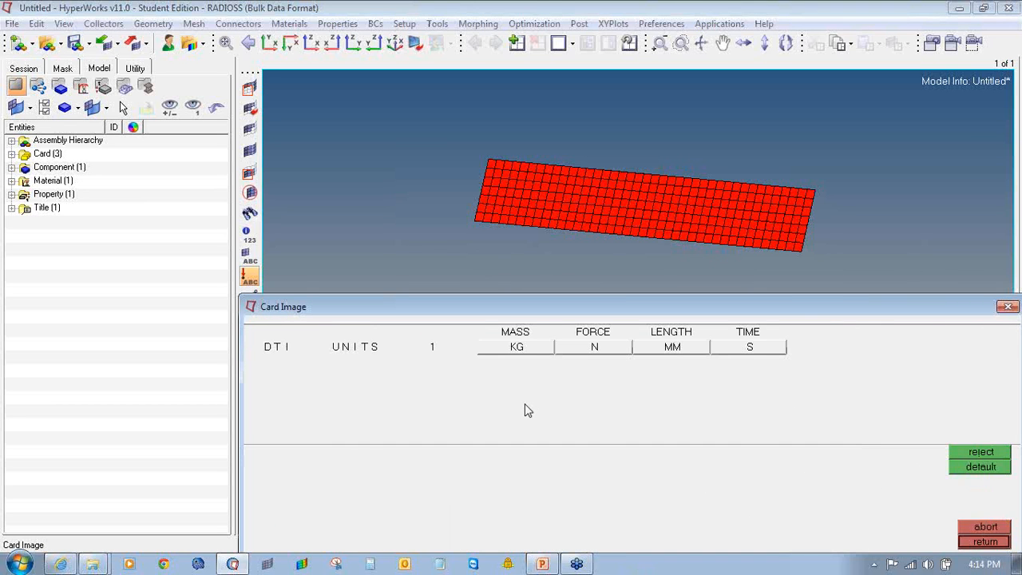
pyautogui.click(516, 349)
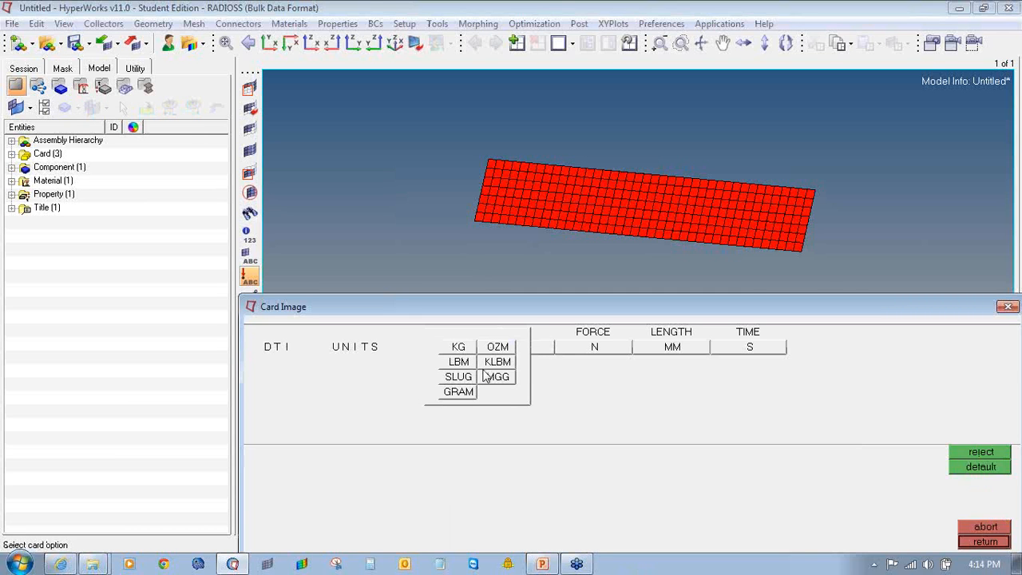
pyautogui.click(494, 380)
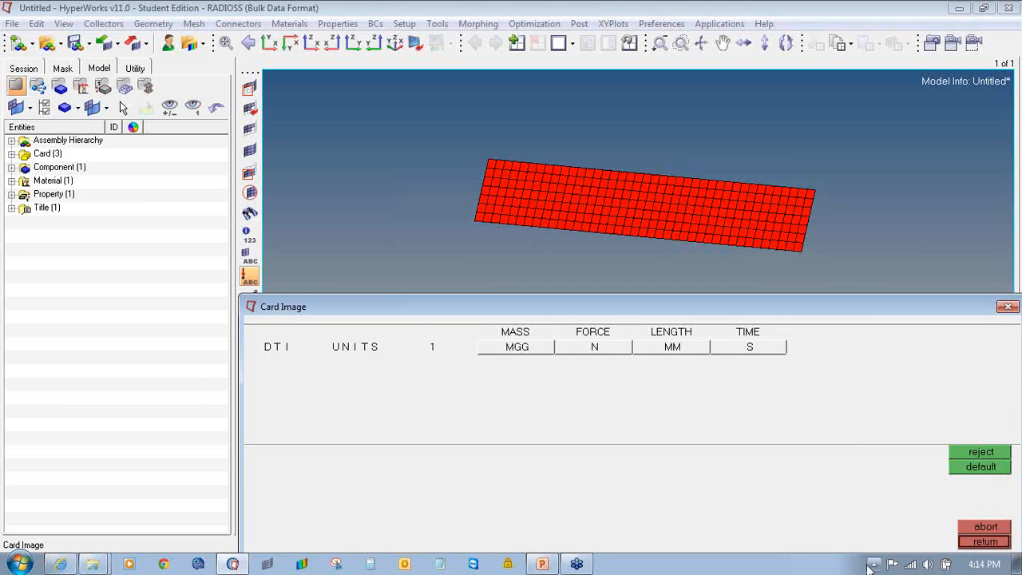
pyautogui.click(984, 542)
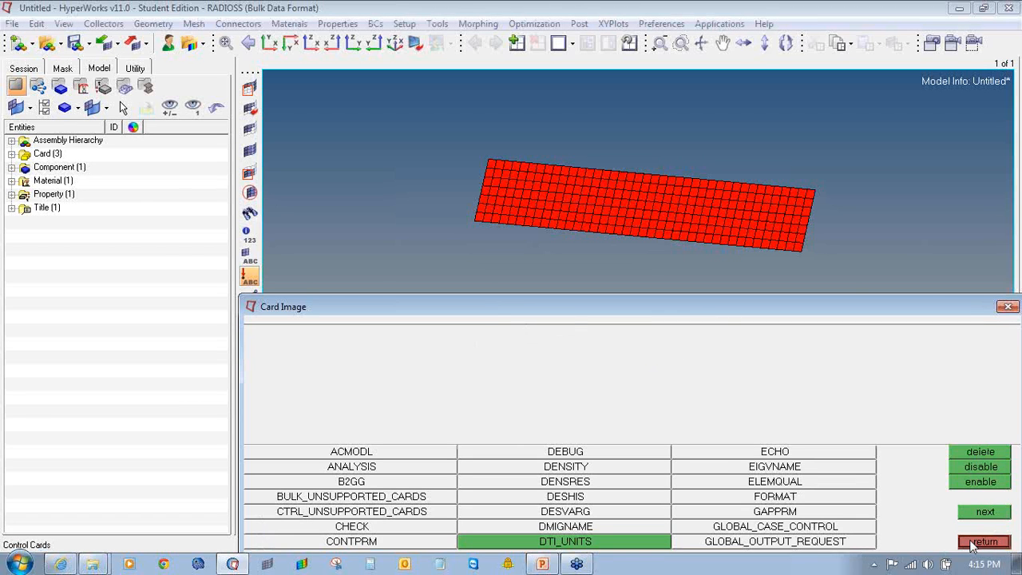
pyautogui.click(975, 542)
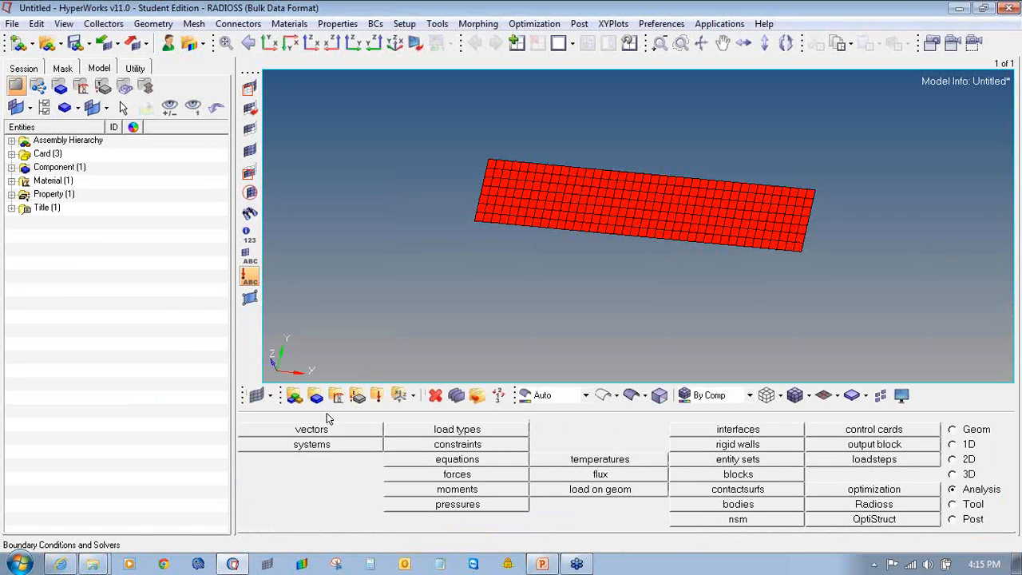
# Step: Open material MAT1_1's card for updating and enable the MATX extension with the MATX02 type
pyautogui.click(335, 395)
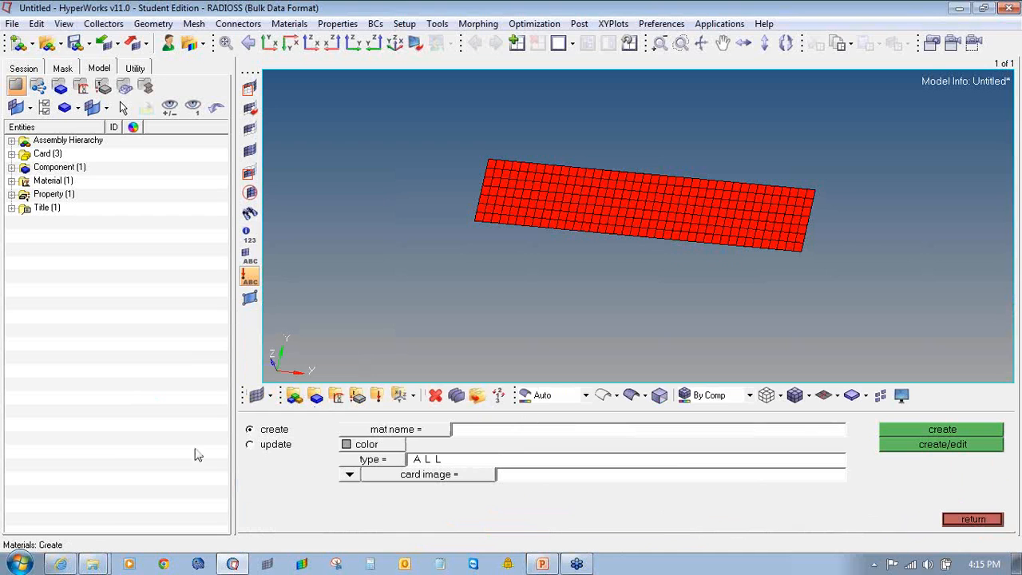
pyautogui.click(251, 445)
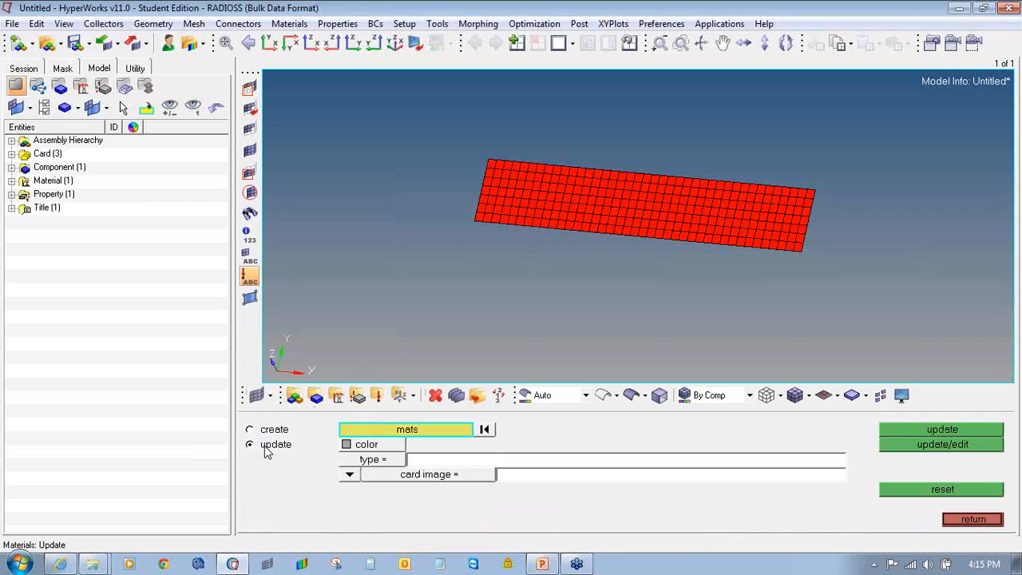
pyautogui.click(431, 436)
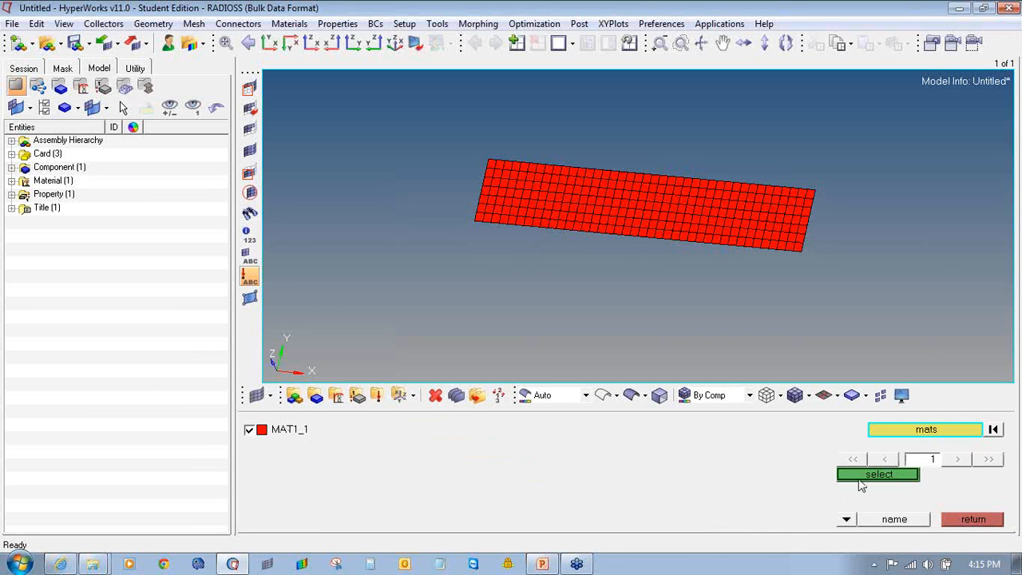
pyautogui.click(860, 484)
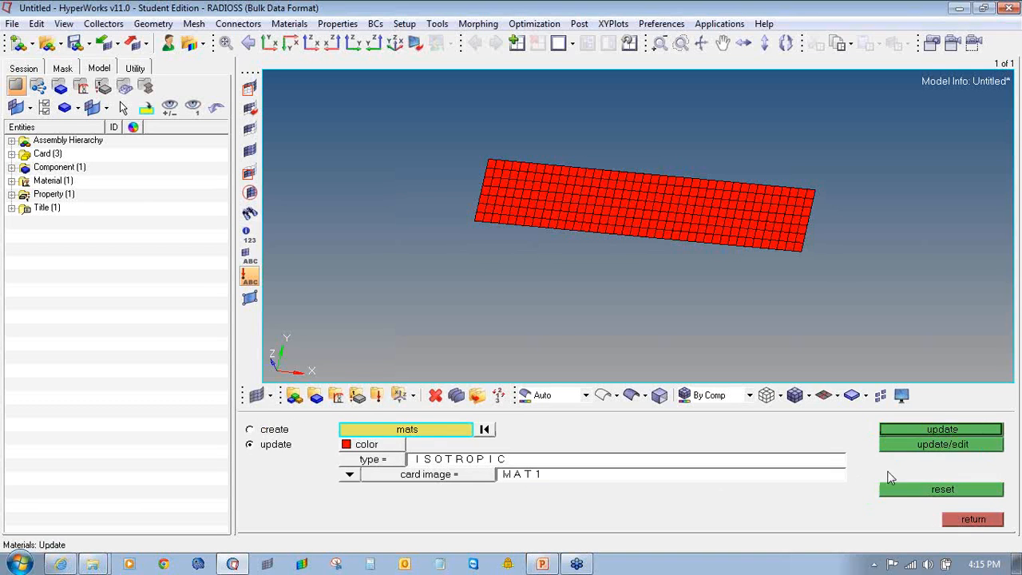
pyautogui.click(936, 449)
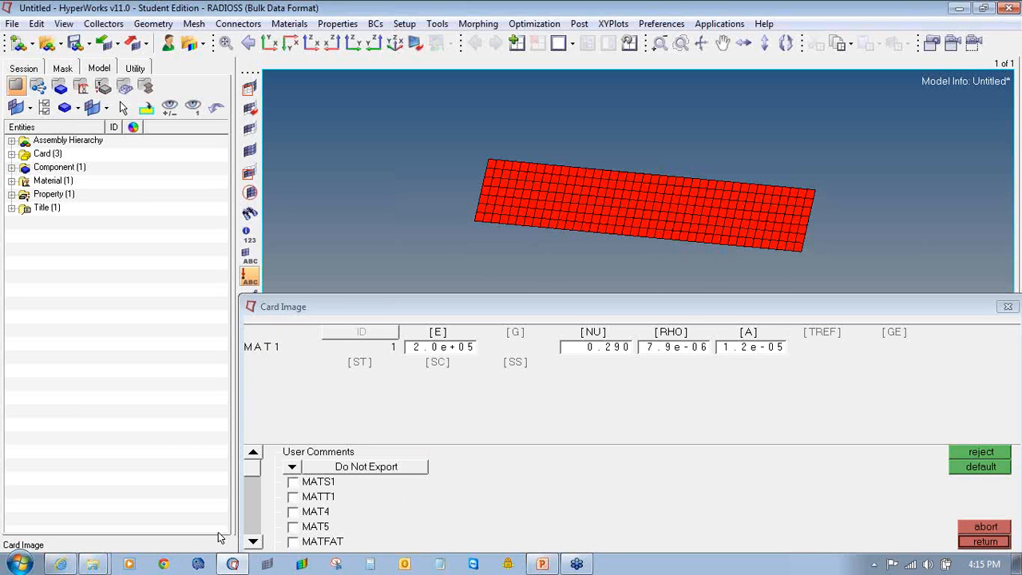
pyautogui.click(253, 543)
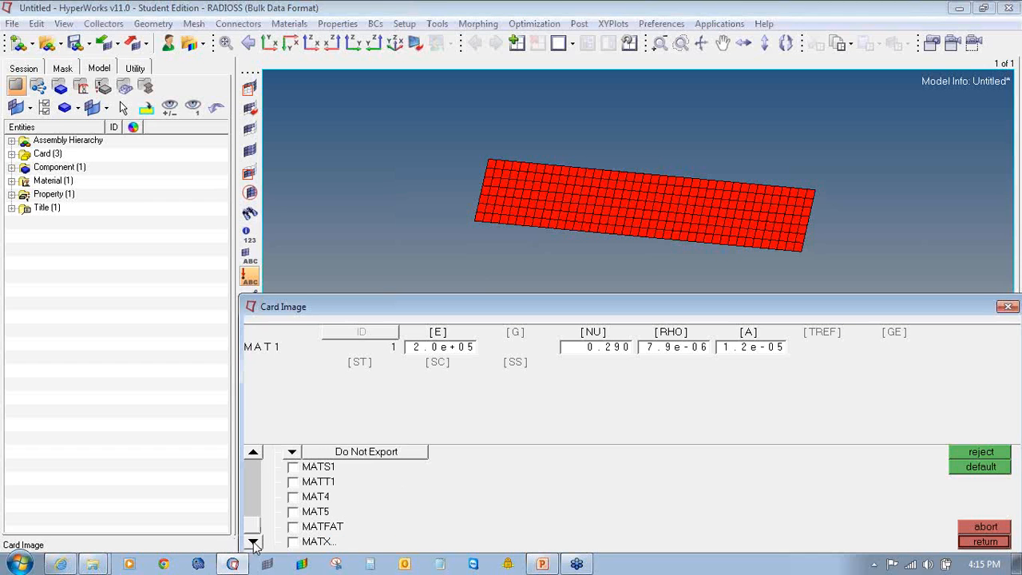
pyautogui.click(293, 542)
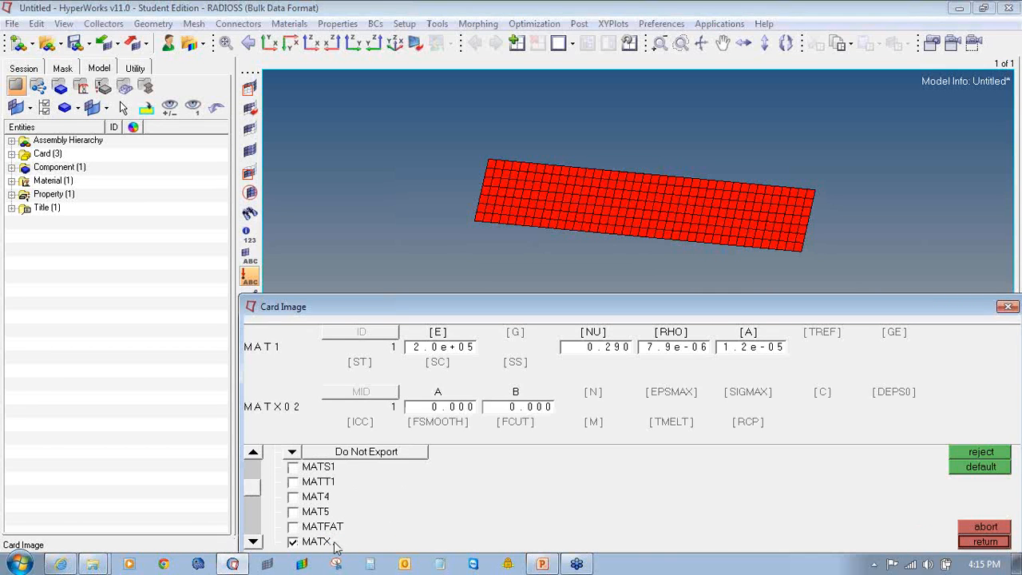
pyautogui.click(253, 543)
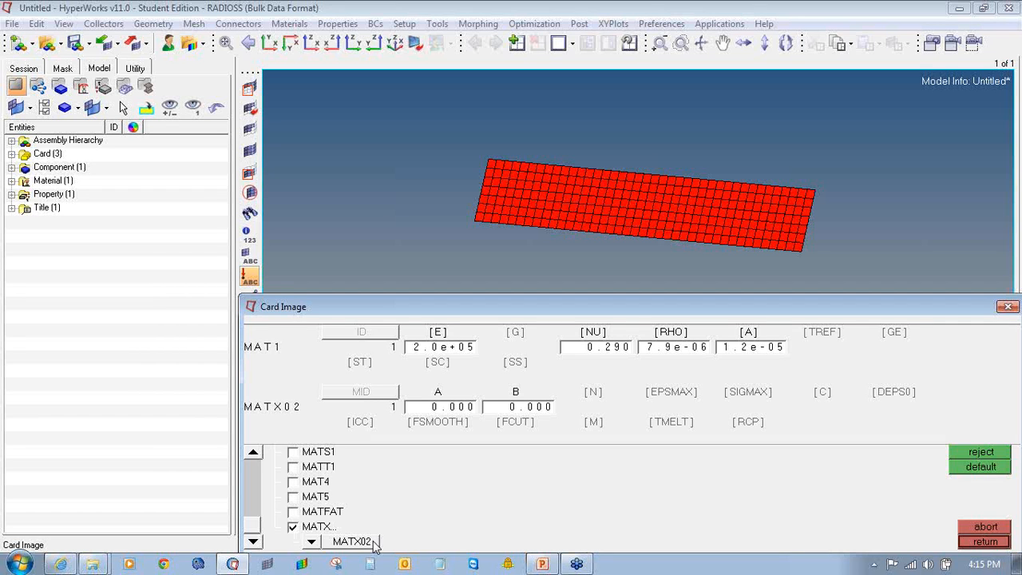
# Step: Set A to 100 and B to 1 on the material's MATX02 card
pyautogui.click(460, 407)
pyautogui.doubleClick(459, 407)
pyautogui.write('100')
pyautogui.press('Return')
pyautogui.doubleClick(536, 406)
pyautogui.write('1')
pyautogui.press('Return')
pyautogui.click(967, 544)
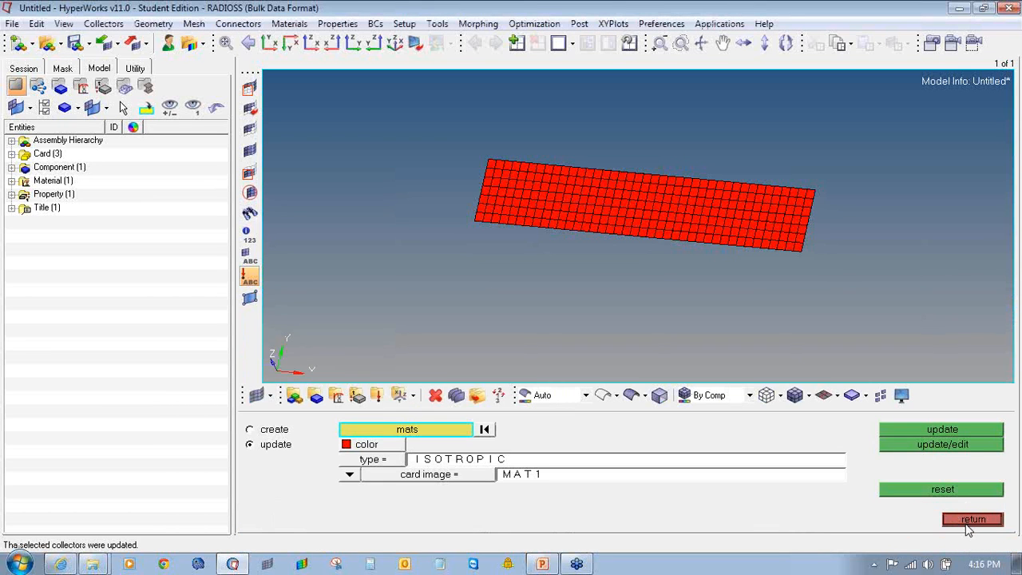
pyautogui.click(968, 523)
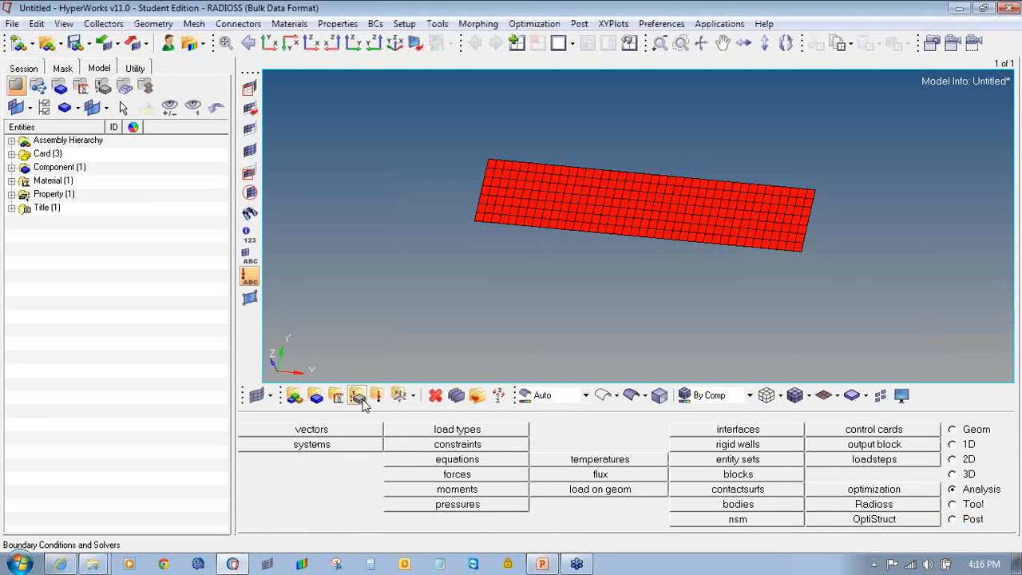
# Step: Open the PSHELL_1 property's card for updating and enable the PSHELLX extension
pyautogui.click(358, 397)
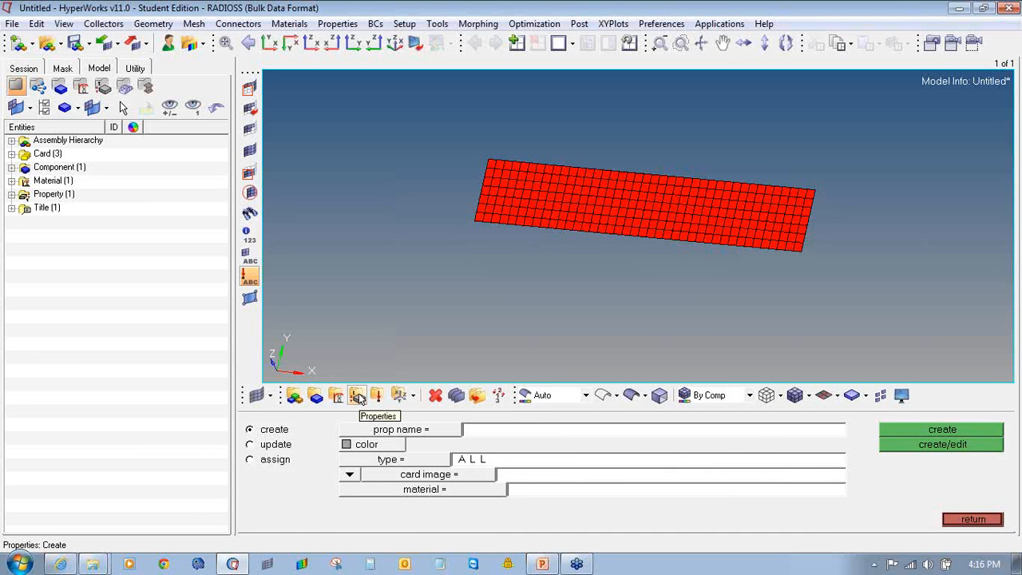
pyautogui.click(269, 451)
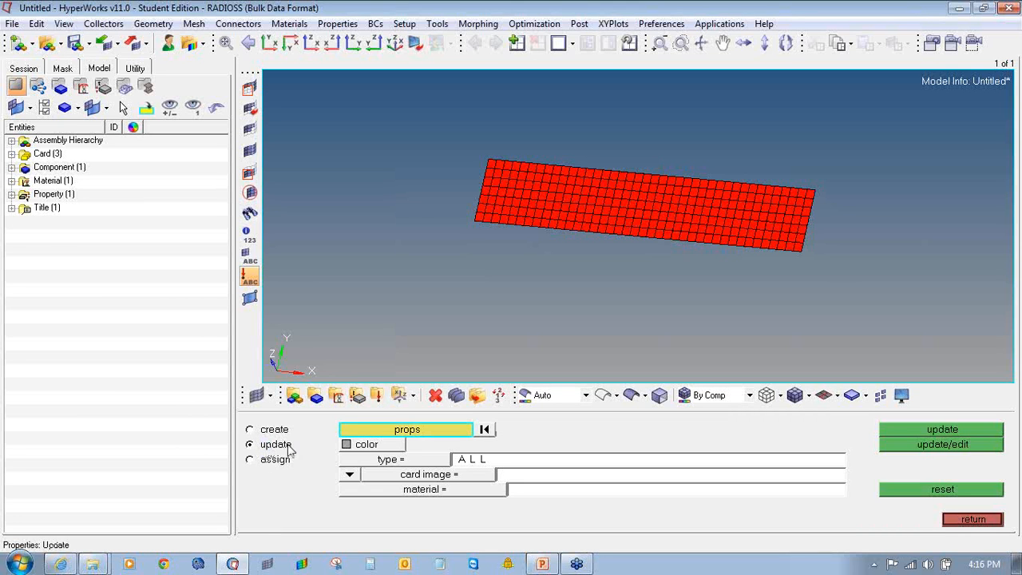
pyautogui.click(358, 432)
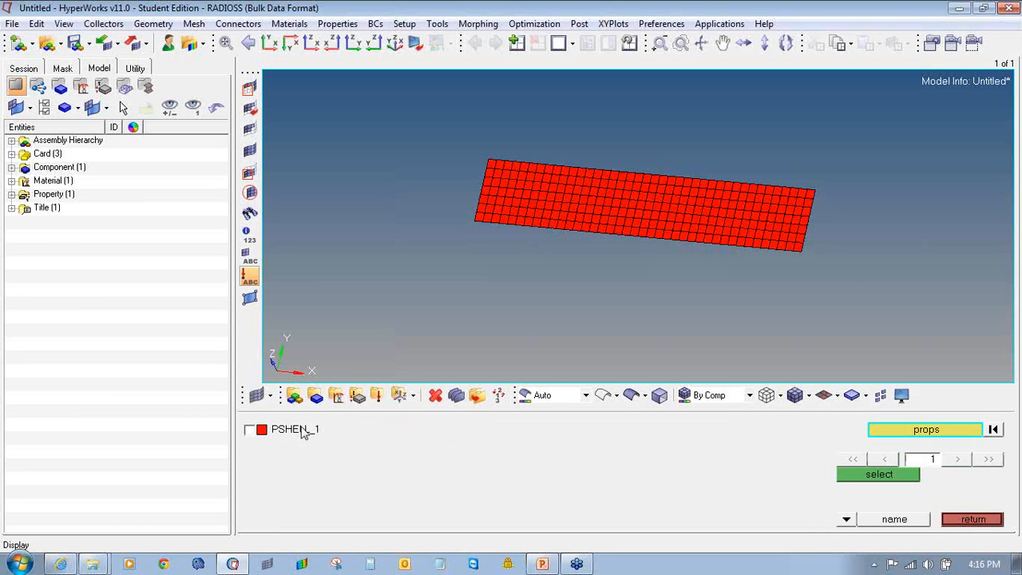
pyautogui.click(838, 478)
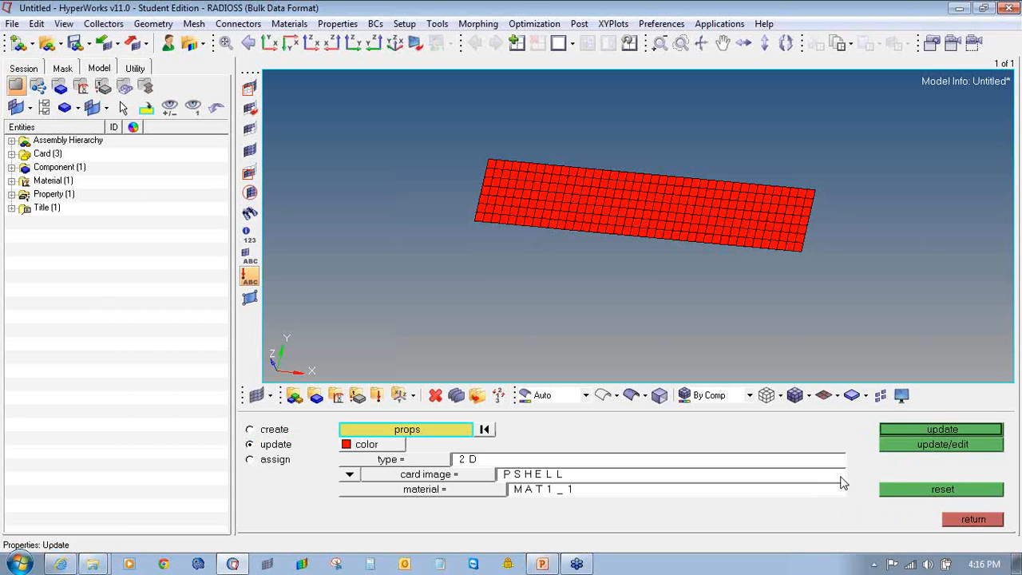
pyautogui.click(926, 445)
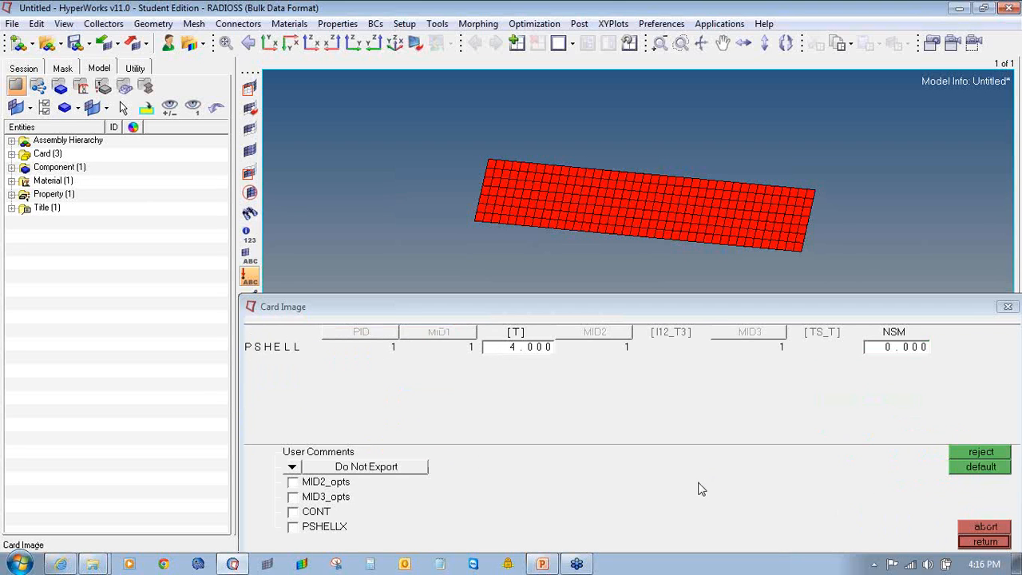
pyautogui.click(292, 528)
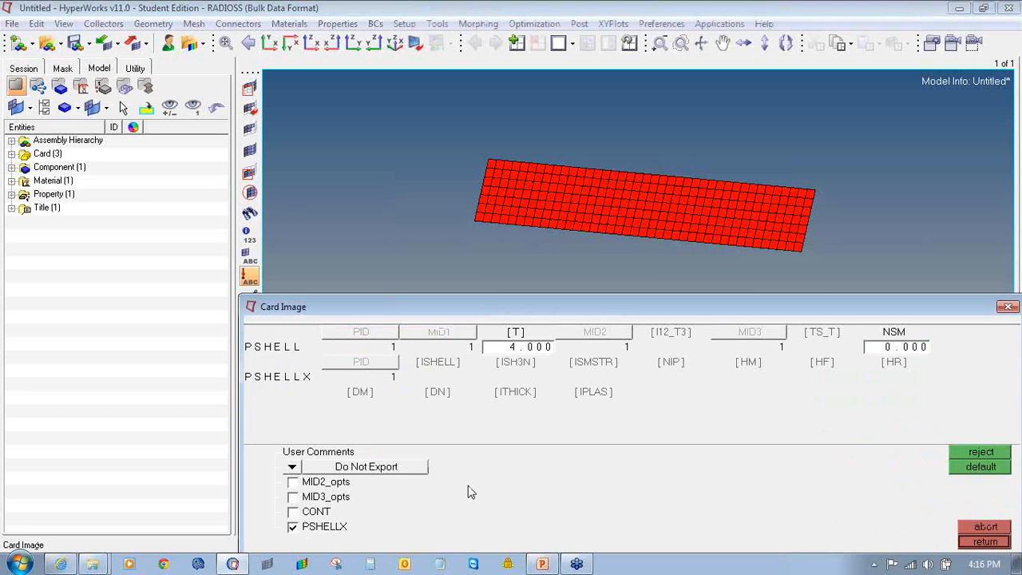
# Step: Set ISHELL to 24 and NIP to 1 on the property's PSHELLX card
pyautogui.click(435, 363)
pyautogui.click(454, 376)
pyautogui.click(405, 414)
pyautogui.click(669, 366)
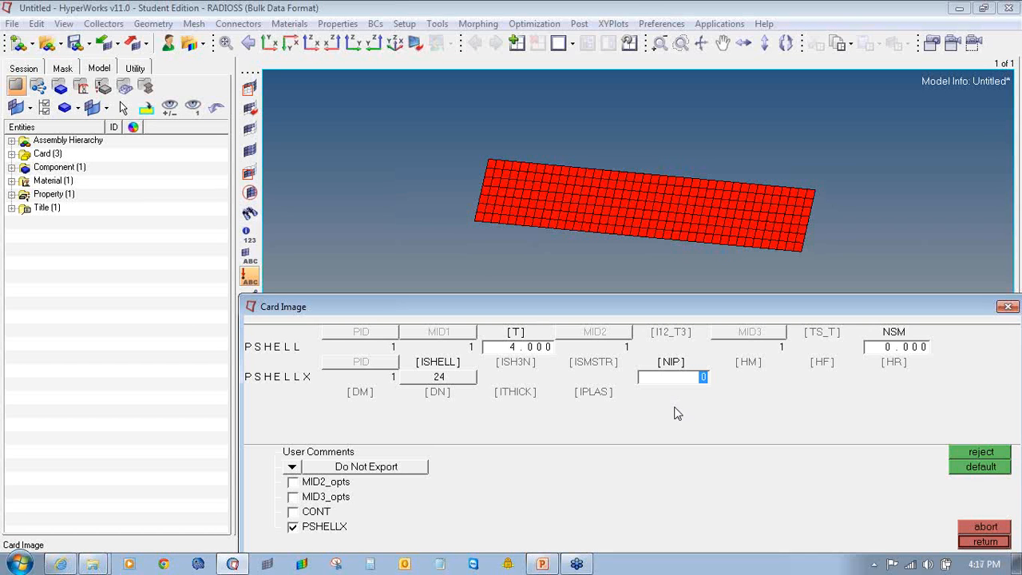
pyautogui.write('1')
pyautogui.click(979, 542)
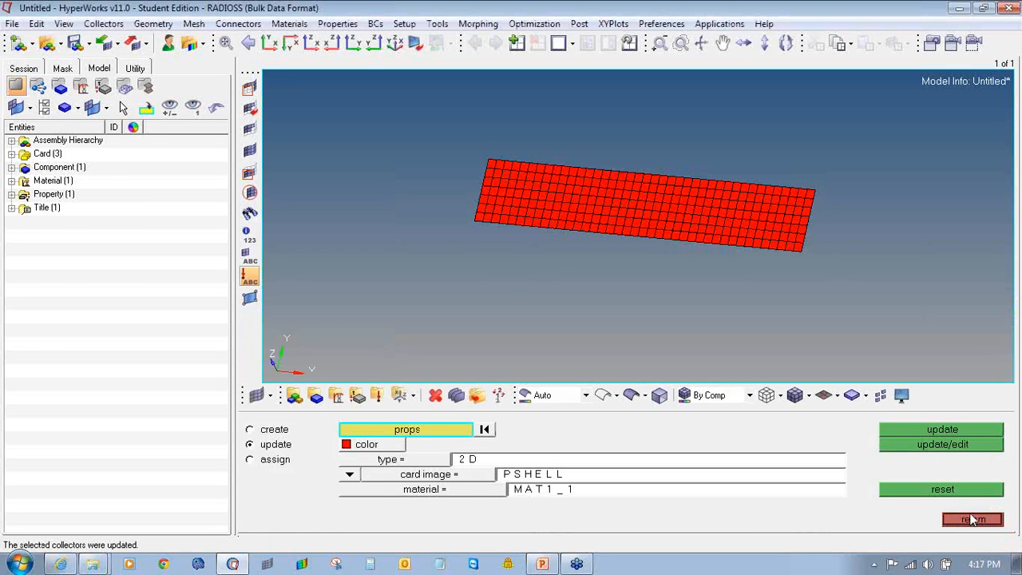
pyautogui.click(971, 520)
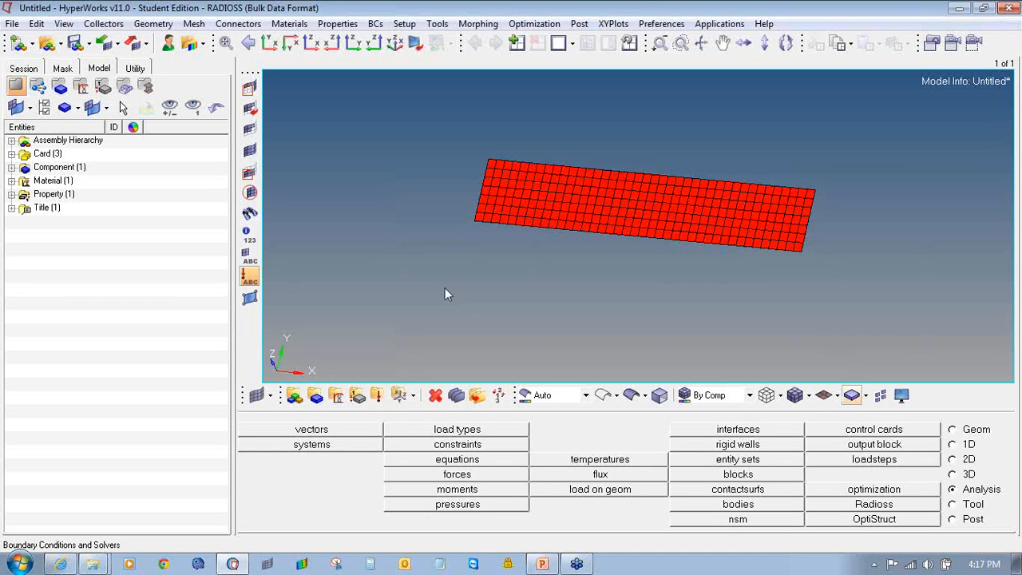
# Step: Create a green load collector named LC_SPC with no card image
pyautogui.click(377, 394)
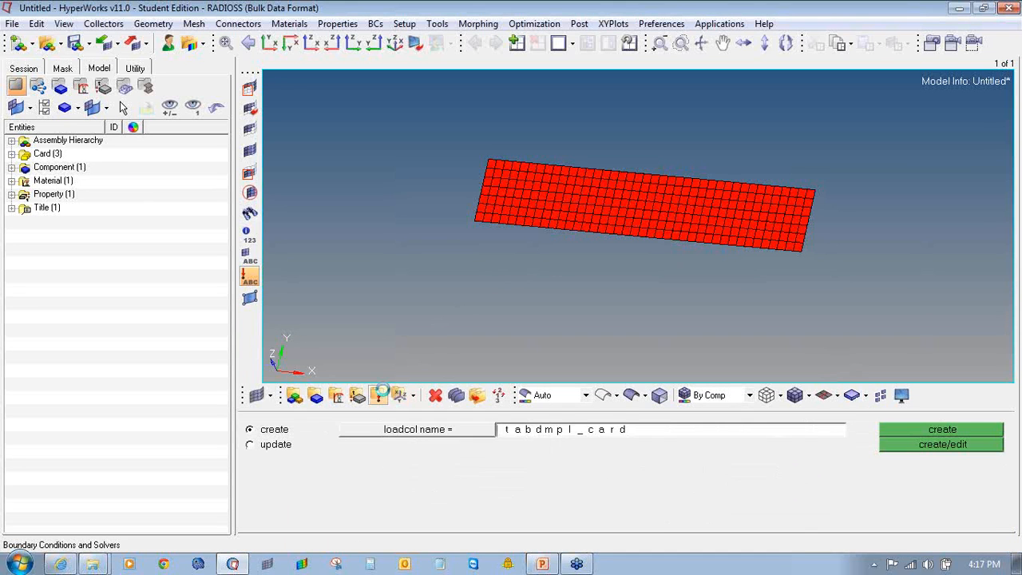
pyautogui.click(541, 429)
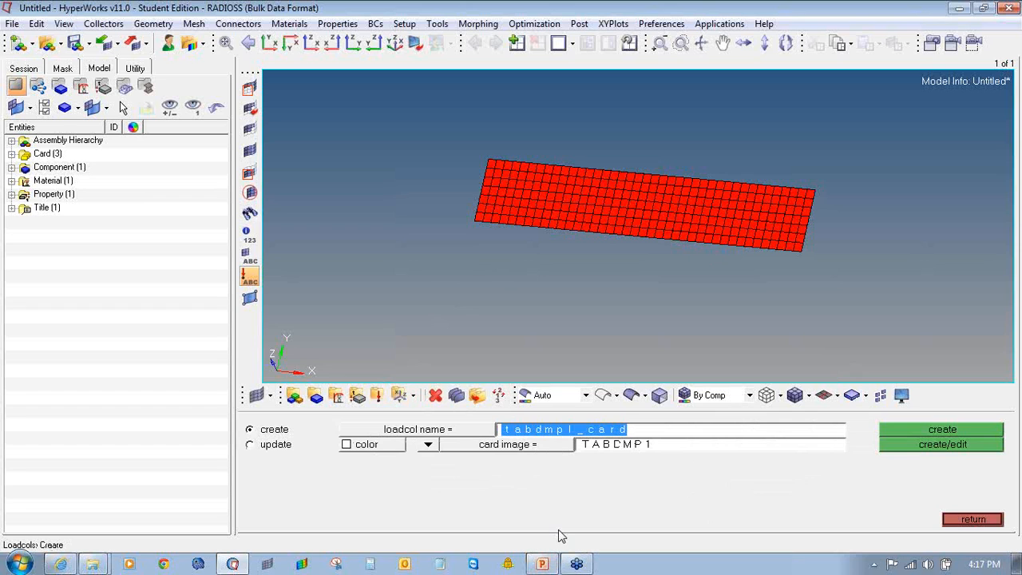
pyautogui.write('LC')
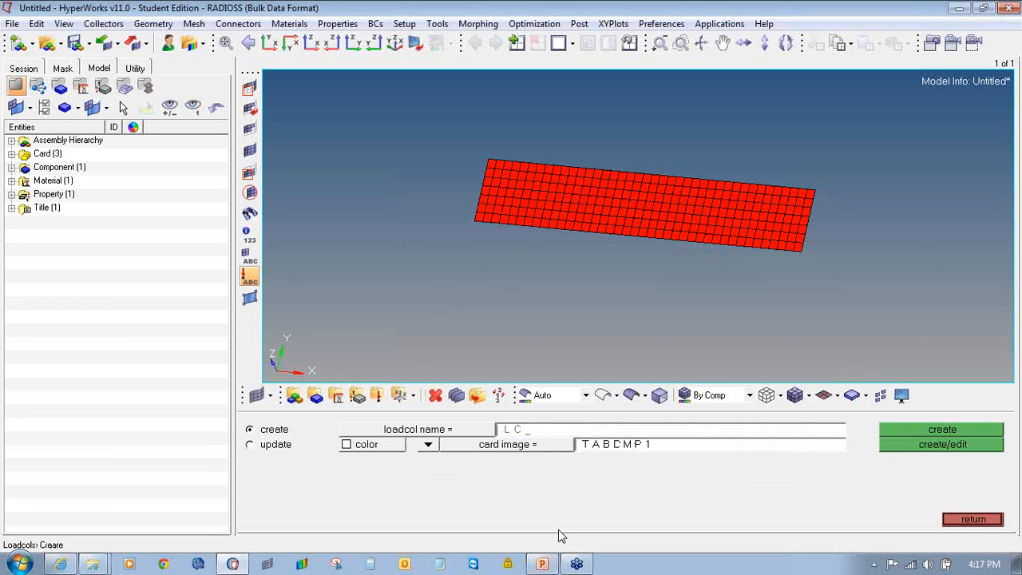
pyautogui.write('_SPC')
pyautogui.click(427, 447)
pyautogui.click(448, 460)
pyautogui.click(388, 452)
pyautogui.click(380, 410)
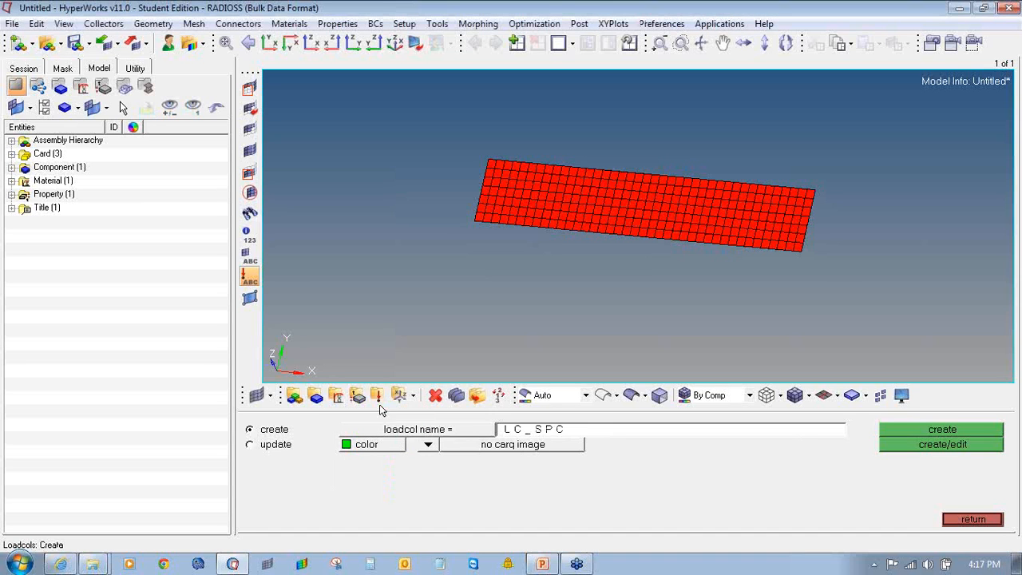
pyautogui.click(940, 432)
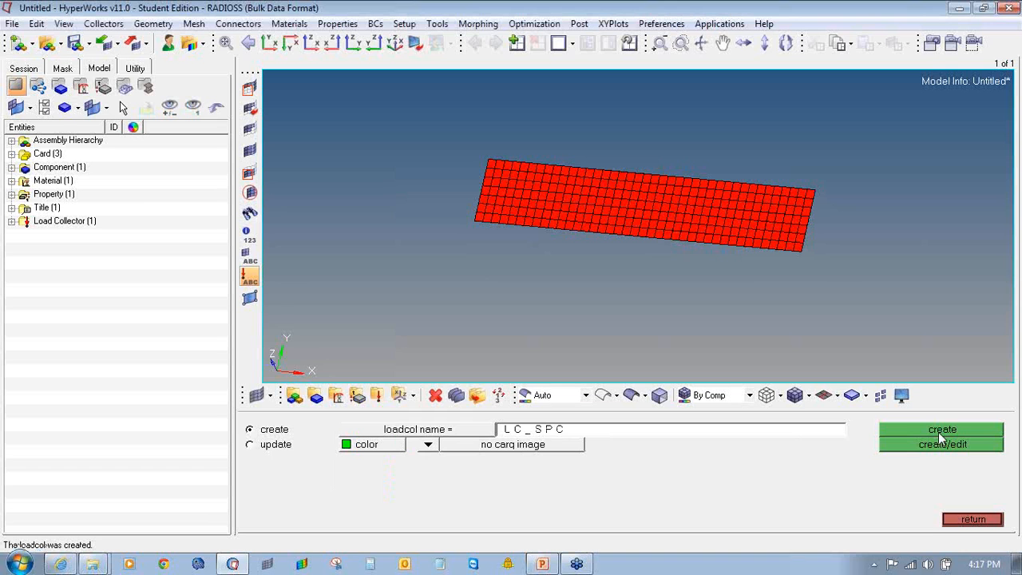
pyautogui.click(12, 221)
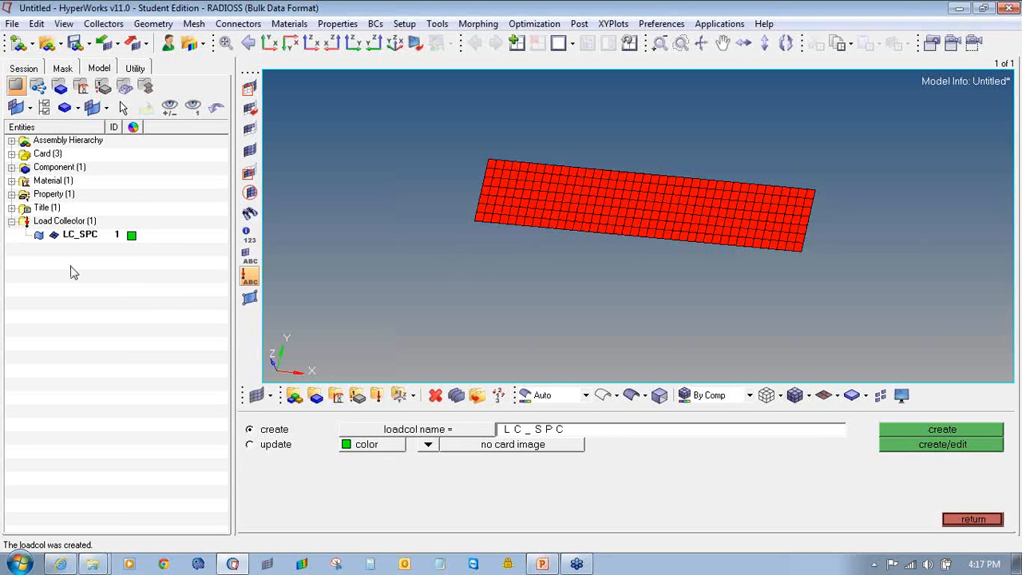
pyautogui.click(965, 521)
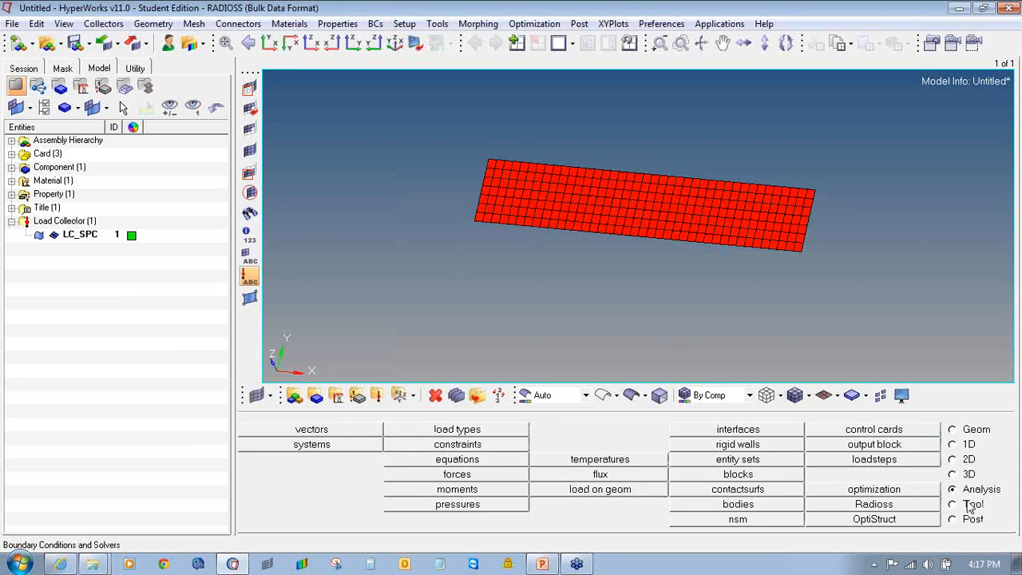
# Step: Create size 10 SPC constraints on dof1, dof2 and dof3 at the nodes of both short plate edges, excluding the two lower corners
pyautogui.click(502, 452)
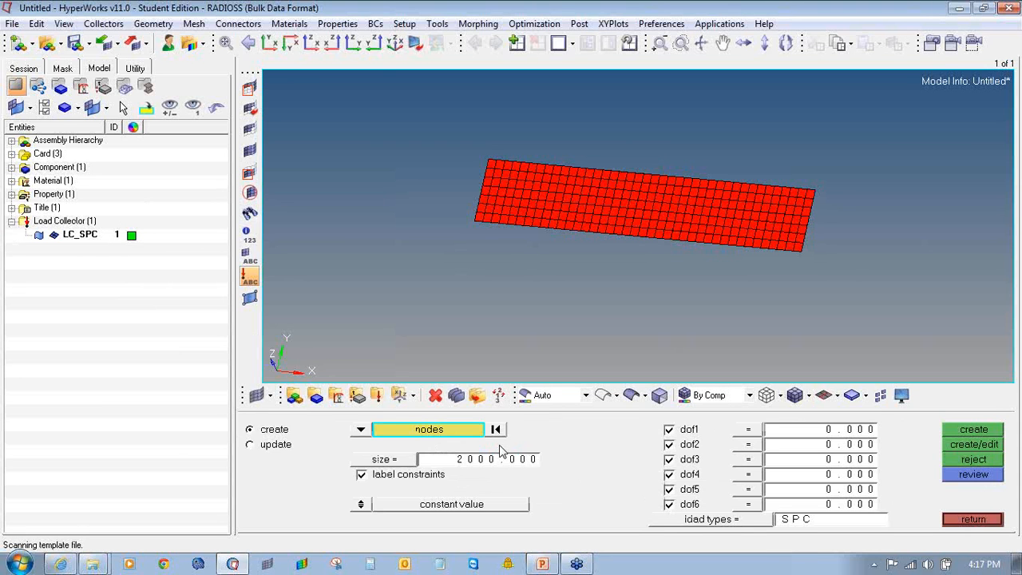
pyautogui.click(505, 461)
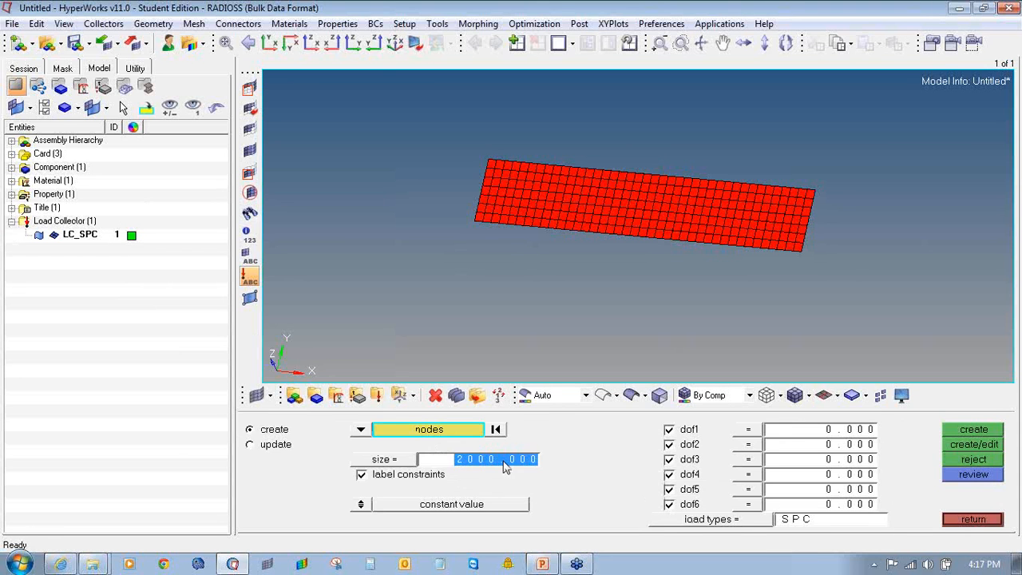
pyautogui.write('10')
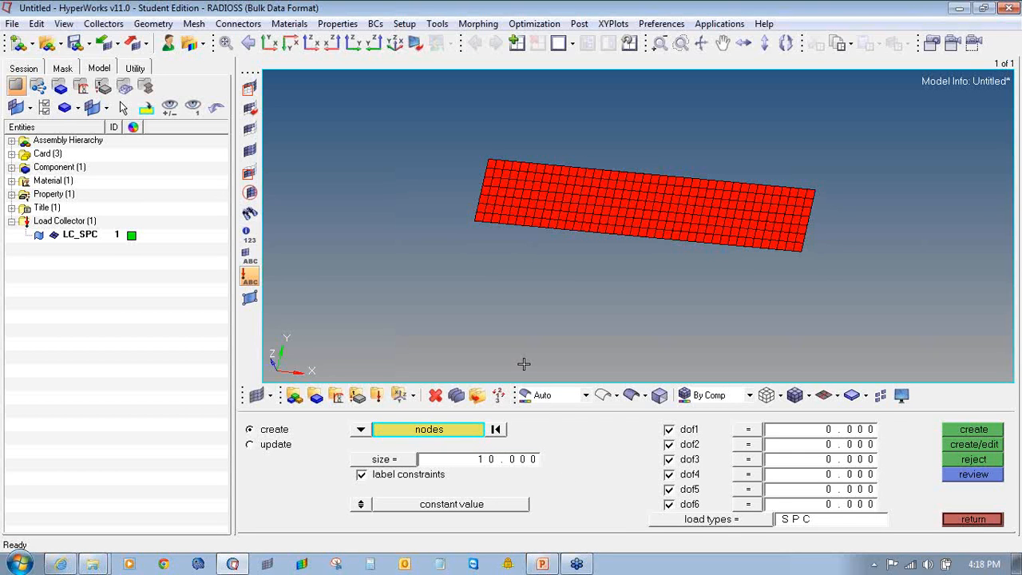
pyautogui.click(270, 43)
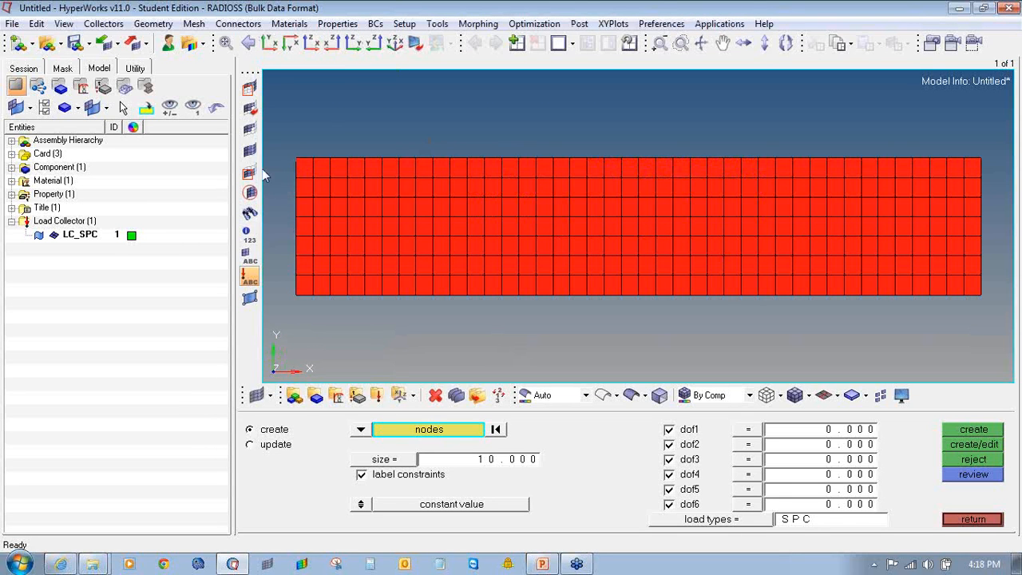
pyautogui.keyDown('shift'); pyautogui.moveTo(280, 149); pyautogui.dragTo(302, 289); pyautogui.keyUp('shift')
pyautogui.keyDown('shift'); pyautogui.moveTo(973, 141); pyautogui.dragTo(992, 281); pyautogui.keyUp('shift')
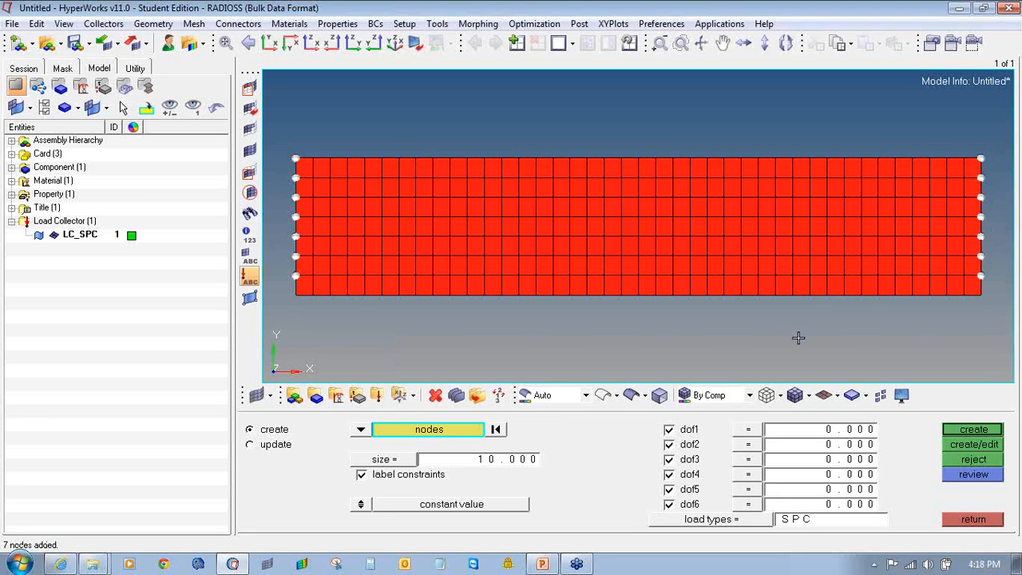
pyautogui.click(670, 474)
pyautogui.click(670, 505)
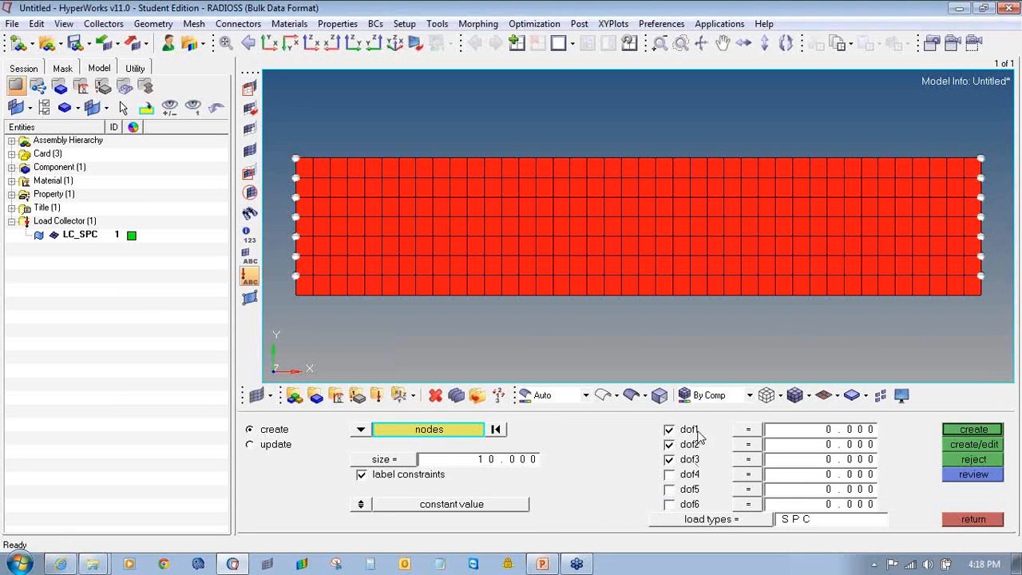
pyautogui.click(997, 431)
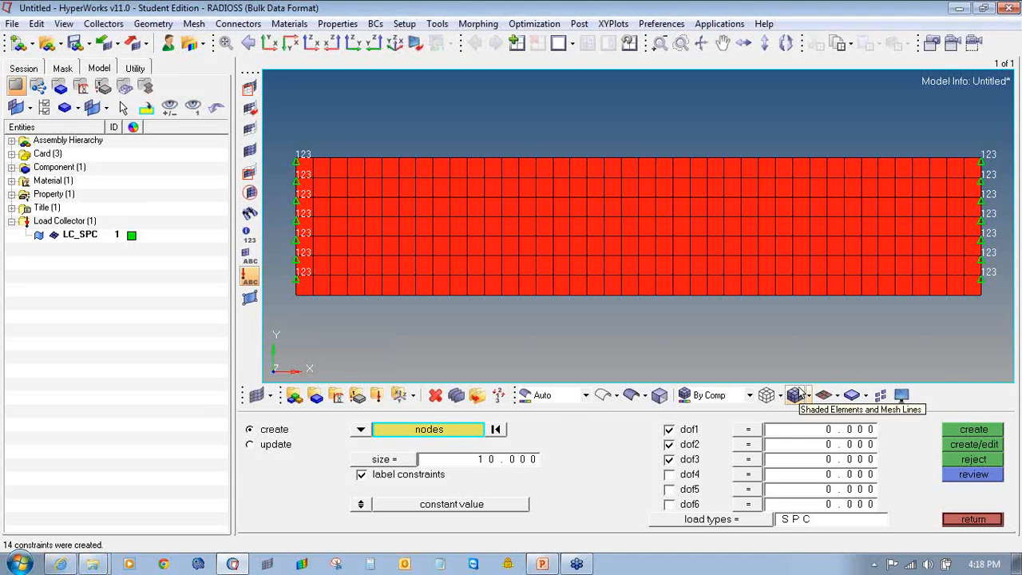
# Step: Reject the new edge constraints and recreate them with only dof1 and dof3 fixed
pyautogui.click(973, 459)
pyautogui.click(670, 445)
pyautogui.click(974, 429)
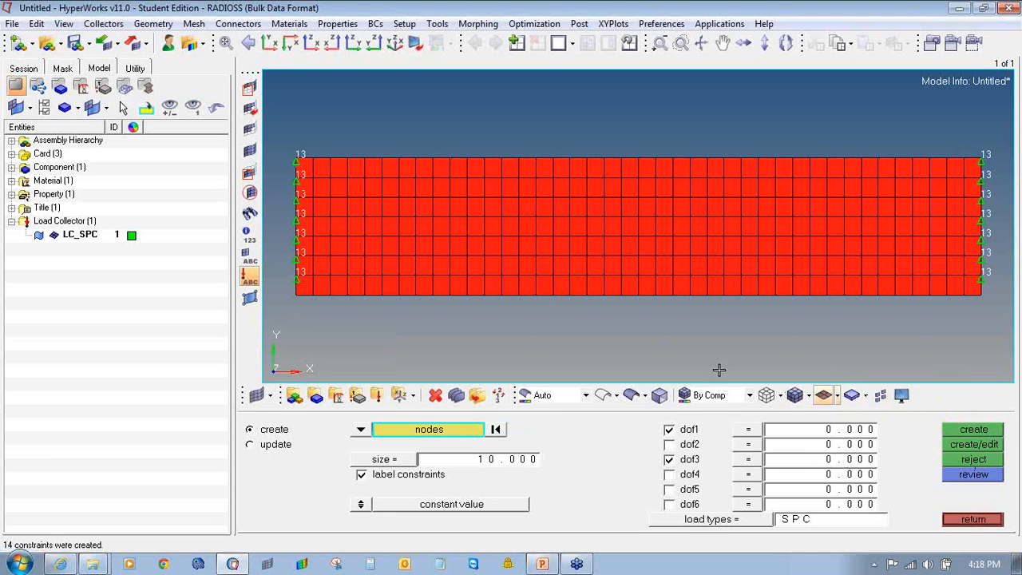
# Step: Constrain dof1, dof2 and dof3 at the plate's two lower corner nodes
pyautogui.click(295, 294)
pyautogui.click(981, 296)
pyautogui.click(670, 445)
pyautogui.click(988, 431)
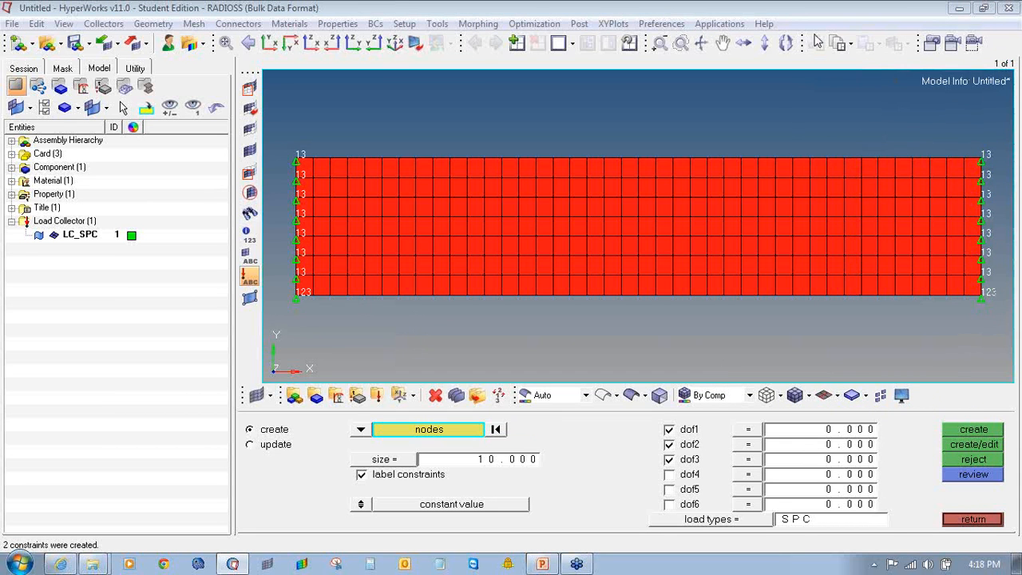
pyautogui.click(987, 521)
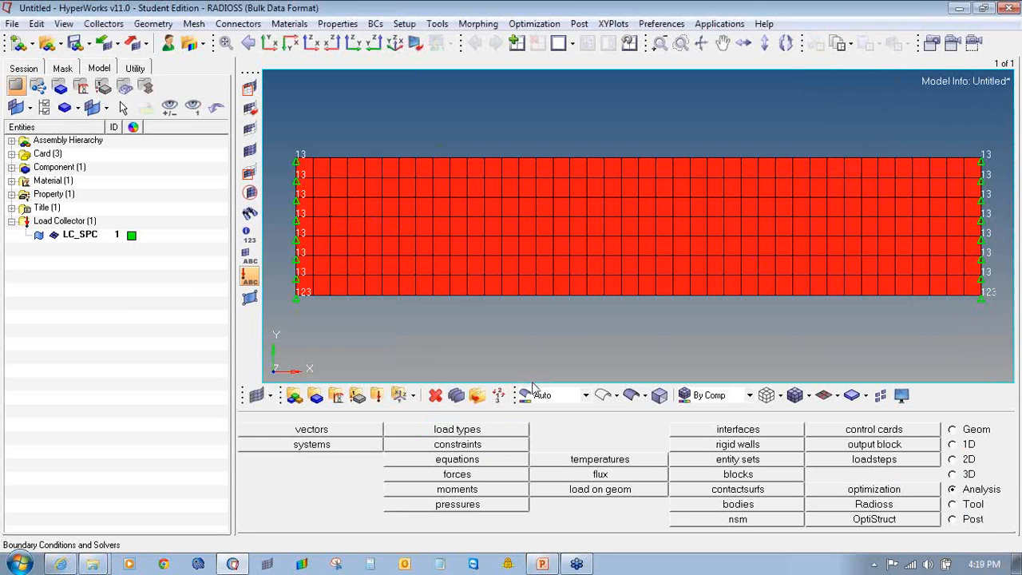
# Step: Create a blue load collector named LC_PLOAD with no card image
pyautogui.click(378, 395)
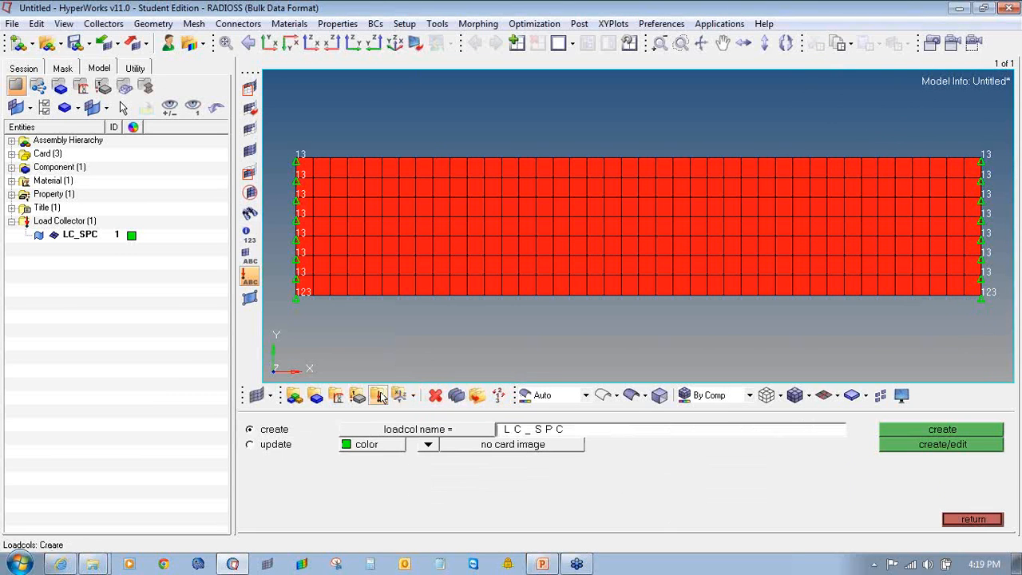
pyautogui.click(589, 437)
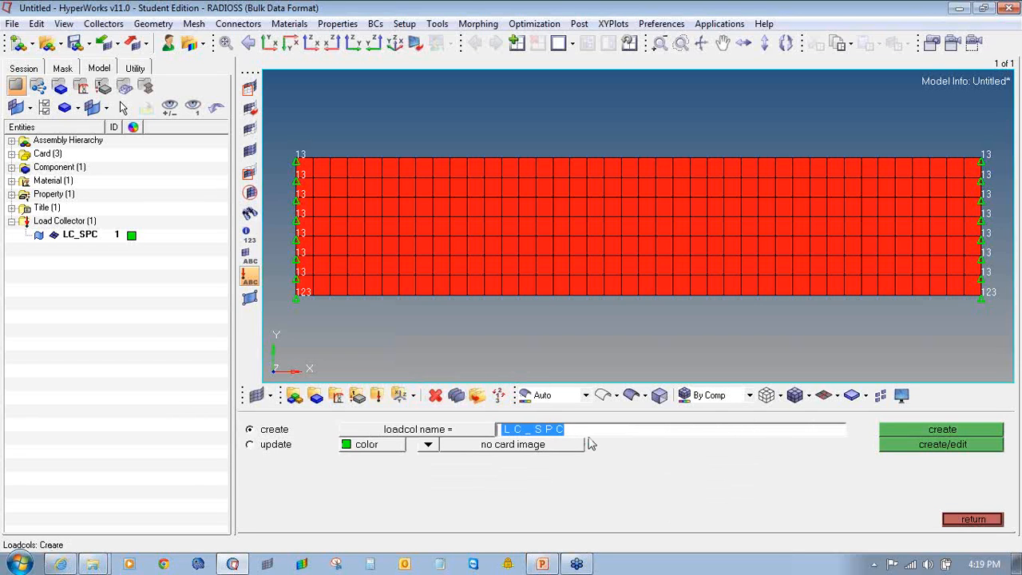
pyautogui.press('End')
pyautogui.press('BackSpace')
pyautogui.press('BackSpace')
pyautogui.press('BackSpace')
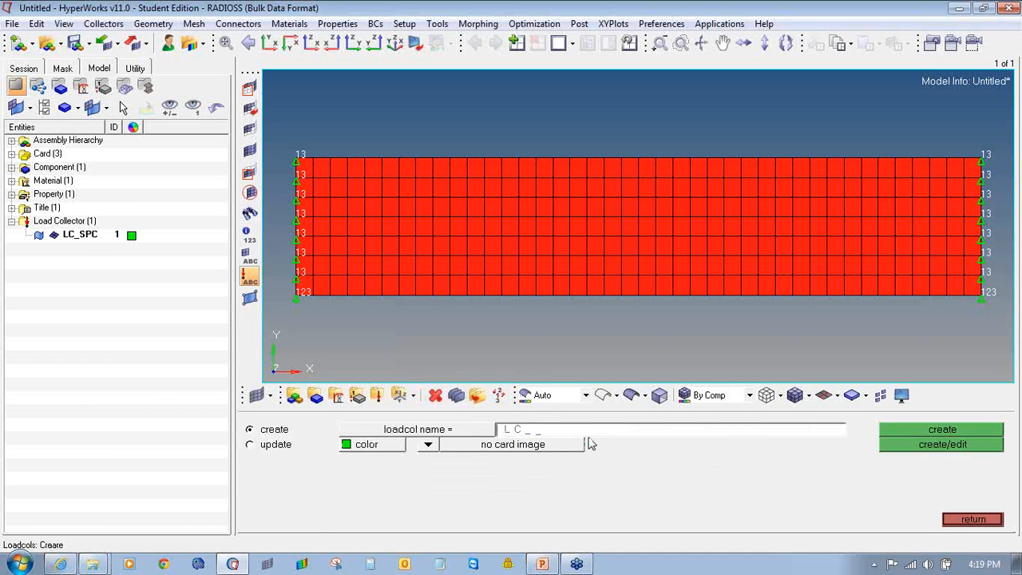
pyautogui.write('Plo')
pyautogui.press('BackSpace')
pyautogui.write('LOAD')
pyautogui.click(391, 445)
pyautogui.click(397, 437)
pyautogui.click(949, 431)
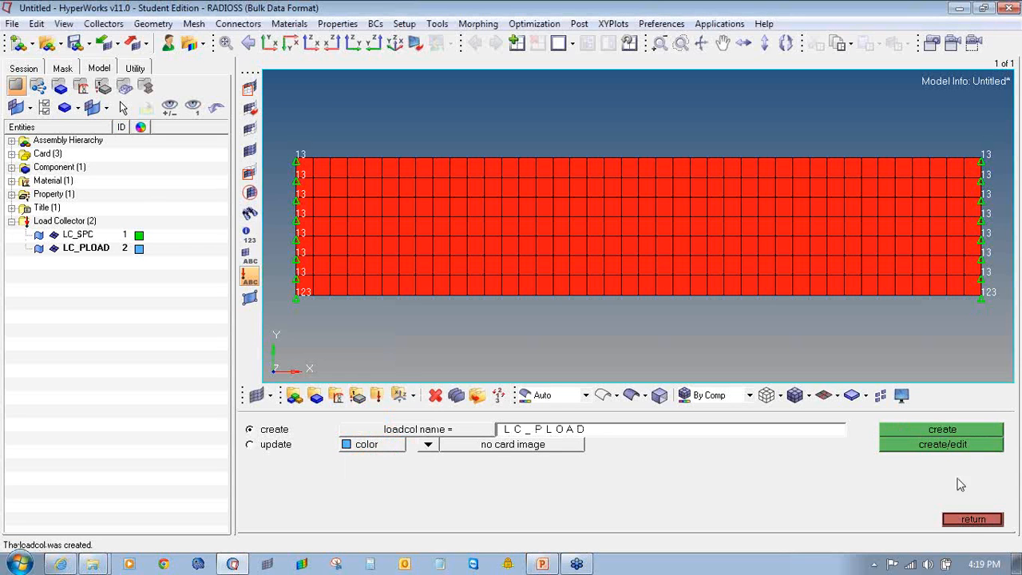
pyautogui.click(971, 520)
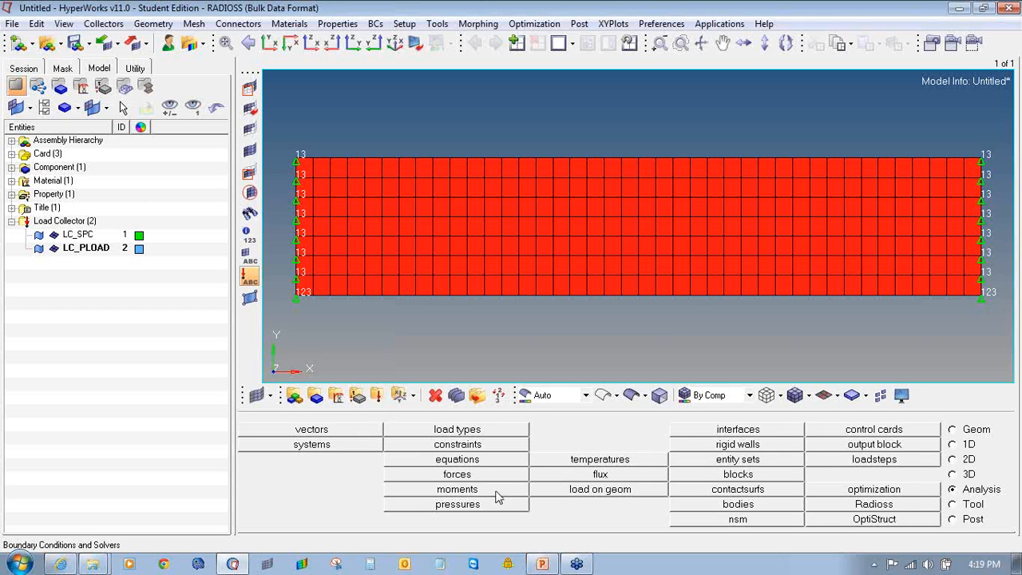
# Step: Begin a pressure load on all plate elements, using the constant vector load definition
pyautogui.click(483, 504)
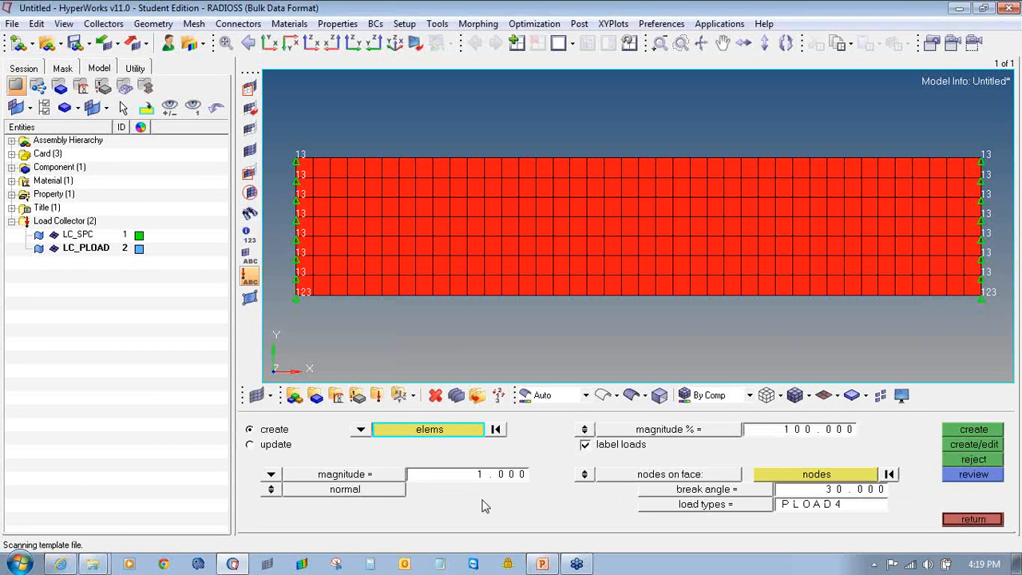
pyautogui.click(447, 434)
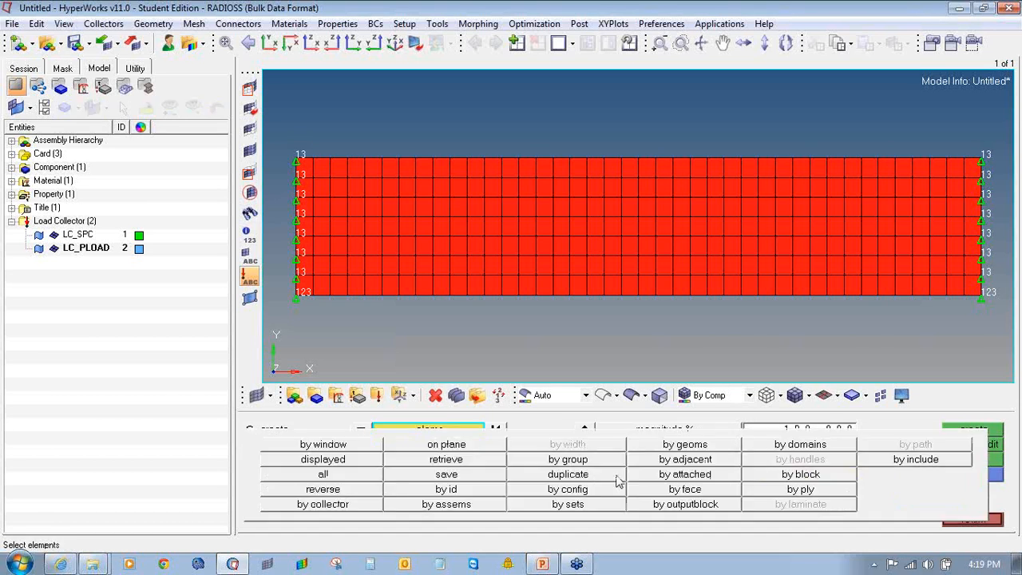
pyautogui.click(358, 479)
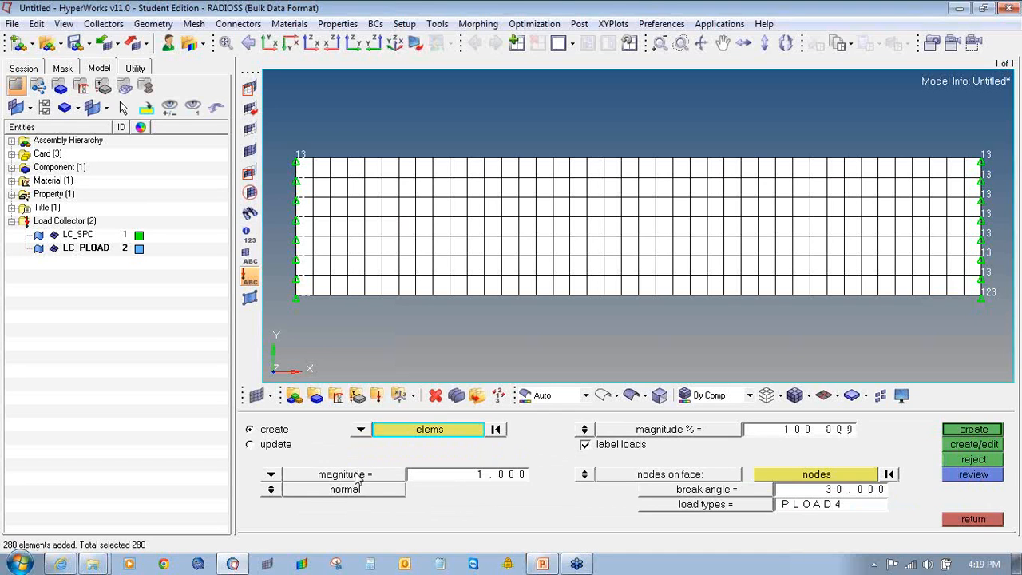
pyautogui.click(270, 492)
pyautogui.click(271, 475)
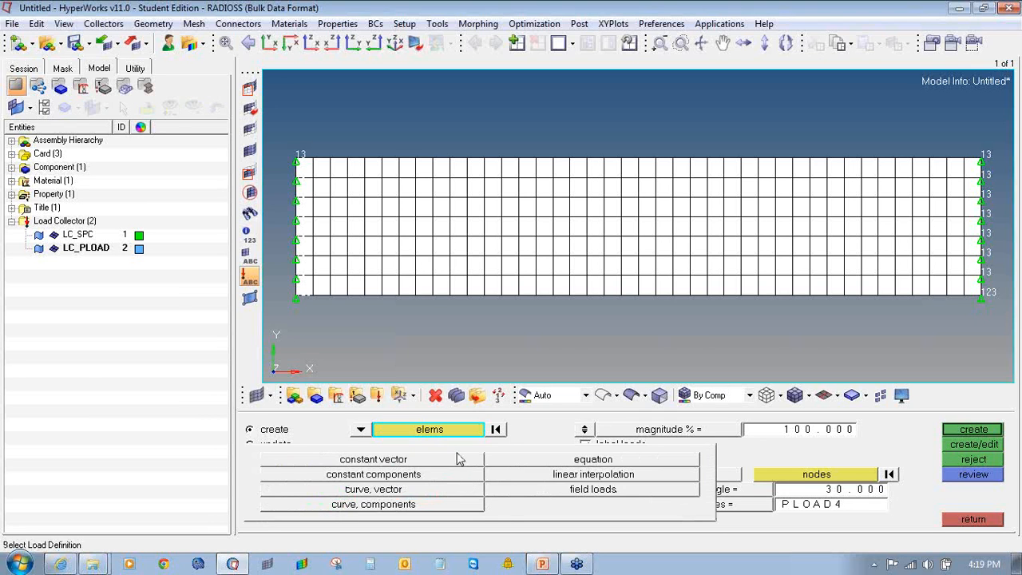
pyautogui.click(459, 459)
pyautogui.click(272, 475)
pyautogui.click(447, 461)
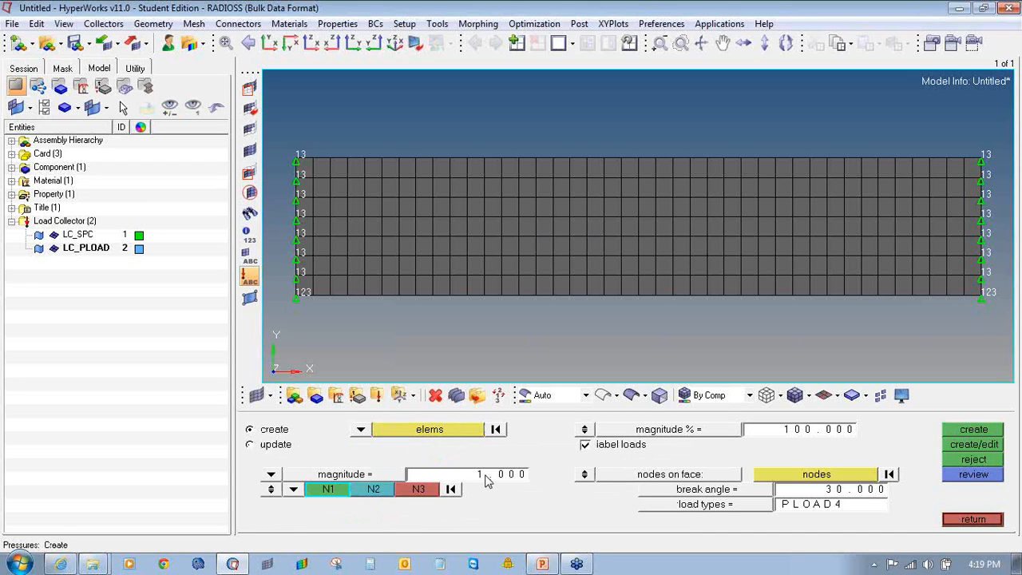
# Step: Create the pressures with magnitude -0.02, normal direction and load type PLOAD
pyautogui.click(487, 478)
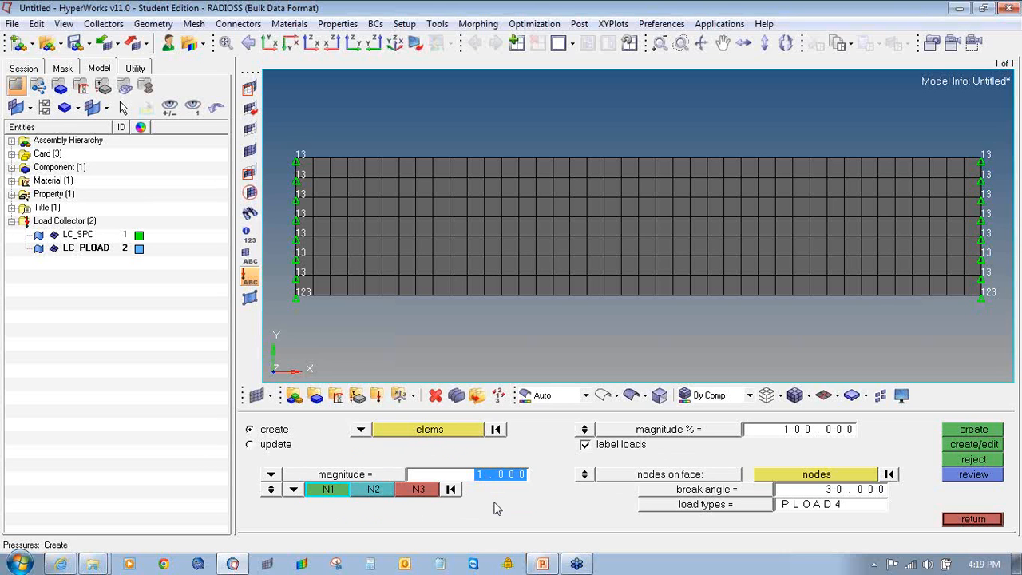
pyautogui.write('-0.02')
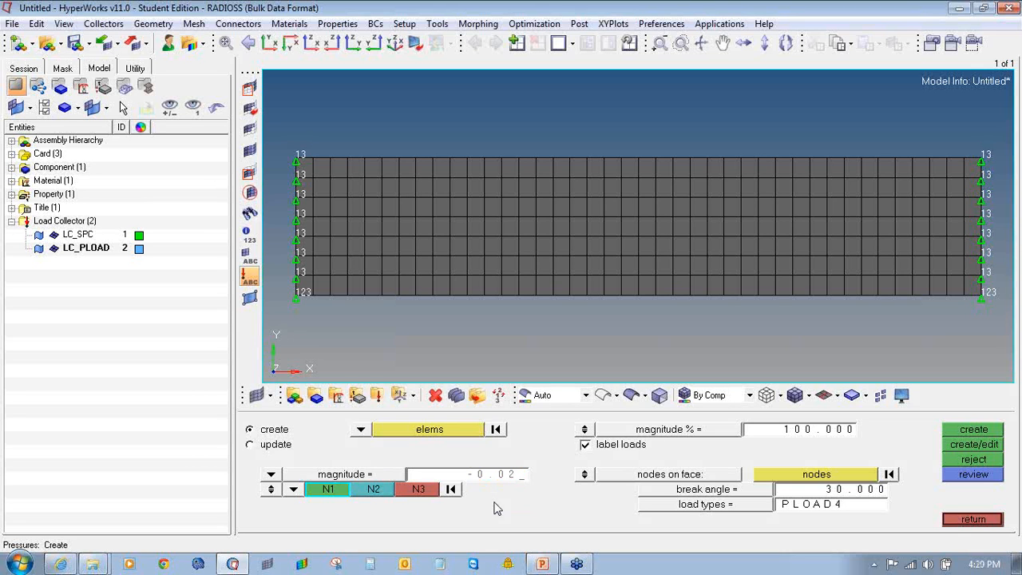
pyautogui.click(271, 493)
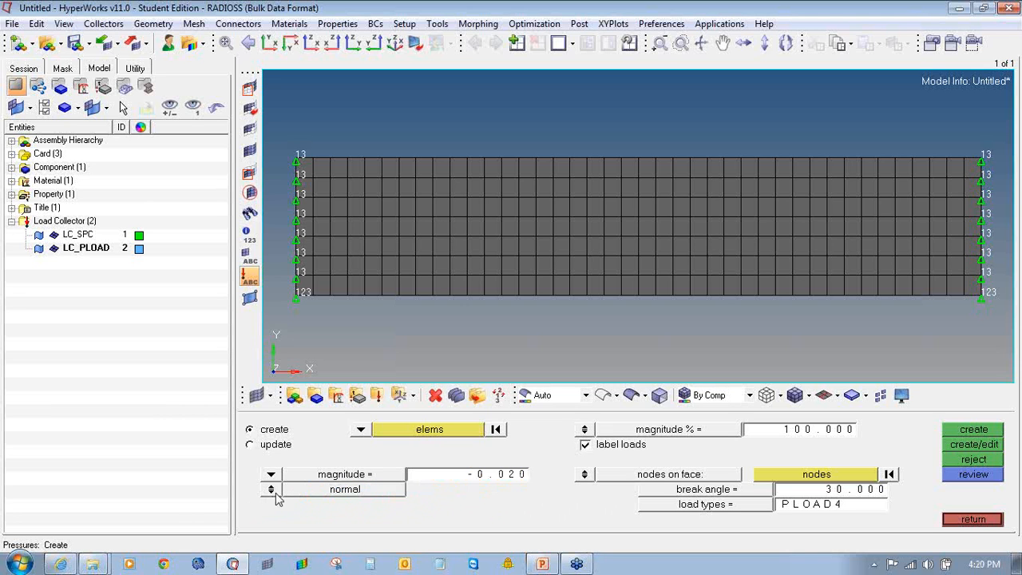
pyautogui.click(724, 515)
pyautogui.click(791, 487)
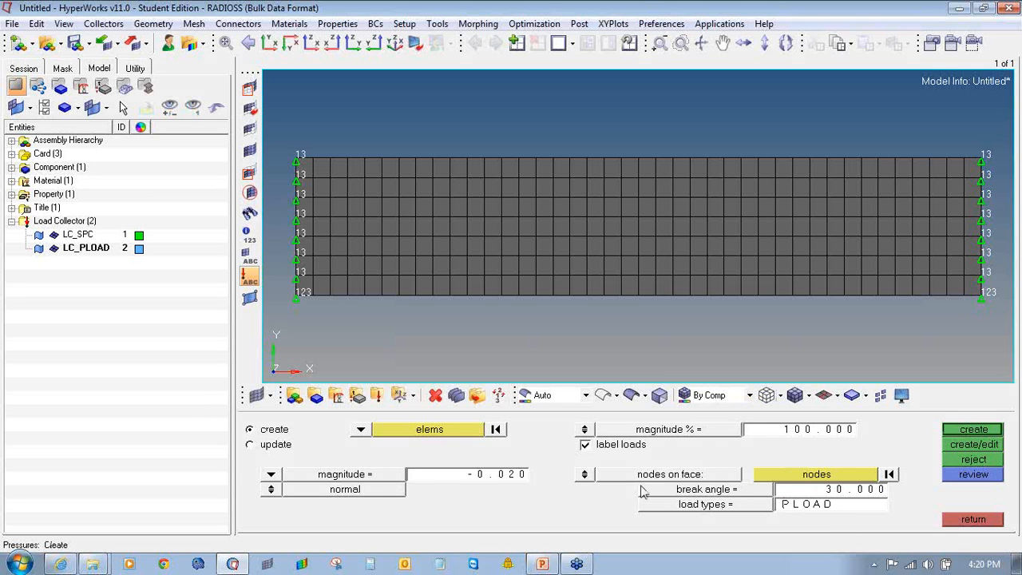
pyautogui.click(959, 433)
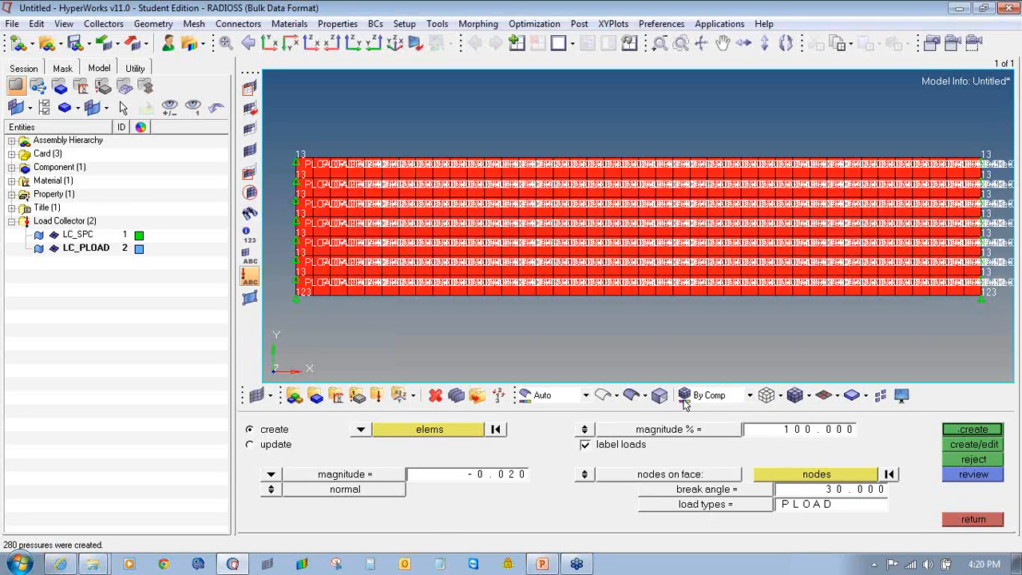
# Step: Turn off the load labels and set the pressure arrows' display magnitude to 10000 %
pyautogui.keyDown('ctrl'); pyautogui.moveTo(502, 249); pyautogui.dragTo(811, 177); pyautogui.keyUp('ctrl')
pyautogui.click(247, 279)
pyautogui.moveTo(558, 247)
pyautogui.keyDown('ctrl'); pyautogui.mouseDown()
pyautogui.moveTo(560, 231)
pyautogui.moveTo(559, 246)
pyautogui.mouseUp(); pyautogui.keyUp('ctrl')
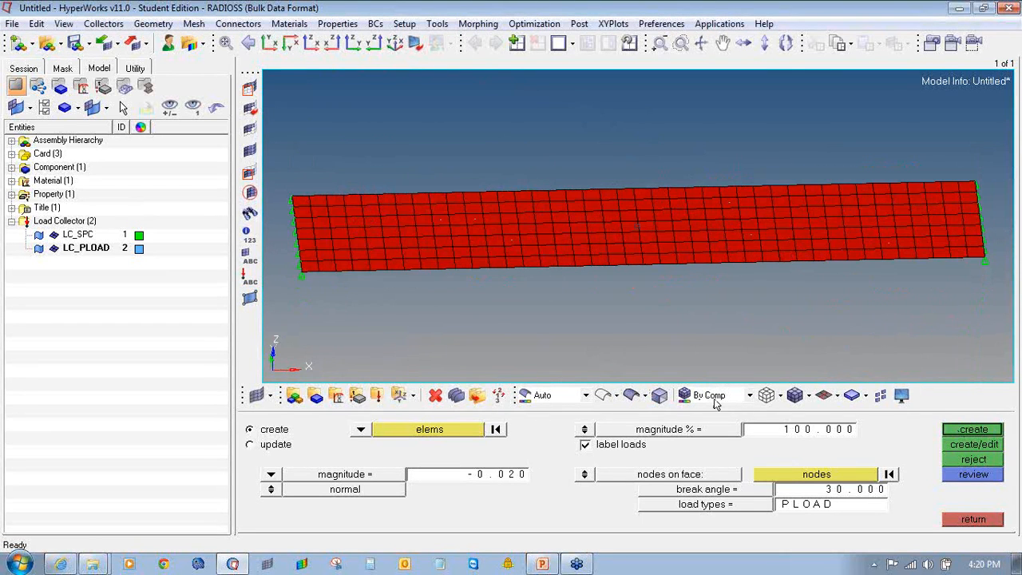
pyautogui.keyDown('ctrl'); pyautogui.moveTo(679, 190); pyautogui.dragTo(669, 242); pyautogui.keyUp('ctrl')
pyautogui.click(786, 432)
pyautogui.write('1')
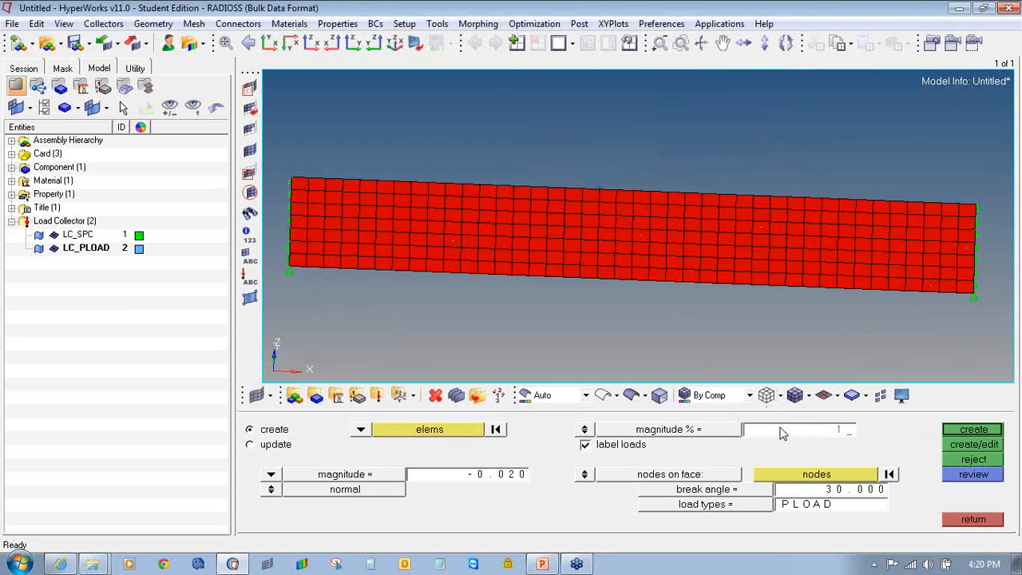
pyautogui.write('0000')
pyautogui.press('Return')
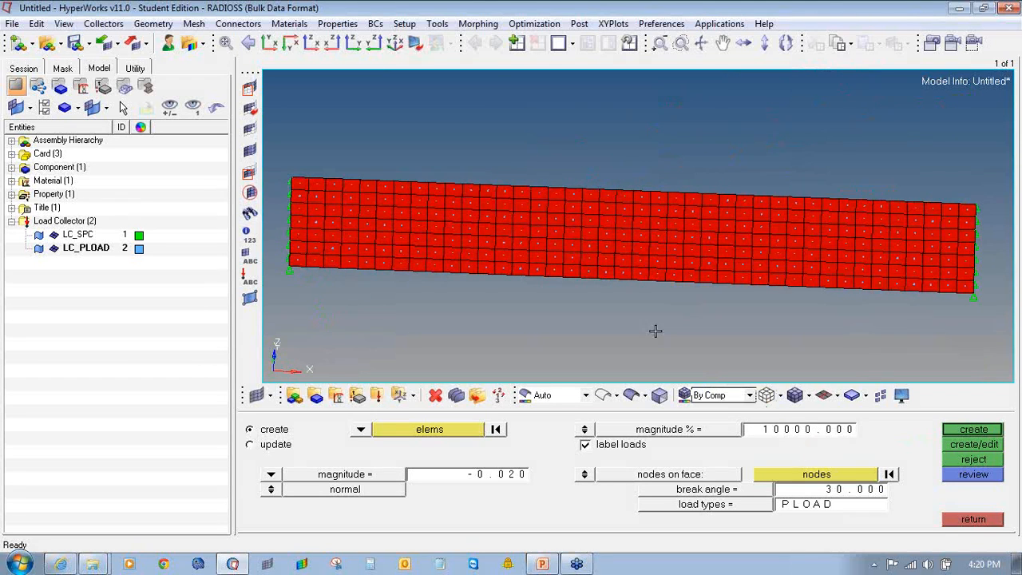
# Step: Switch the pressure arrow display from percentage to uniform size and enter a size of 100
pyautogui.keyDown('ctrl'); pyautogui.moveTo(610, 245); pyautogui.dragTo(635, 244); pyautogui.keyUp('ctrl')
pyautogui.scroll(5, 413, 303)
pyautogui.scroll(-6, 423, 316)
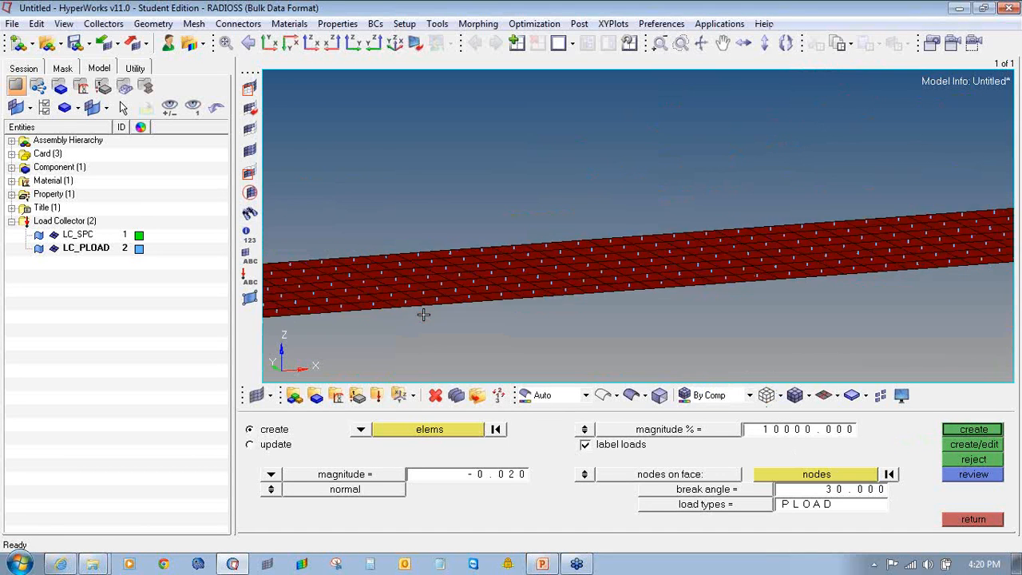
pyautogui.keyDown('ctrl'); pyautogui.moveTo(571, 304); pyautogui.dragTo(539, 319); pyautogui.keyUp('ctrl')
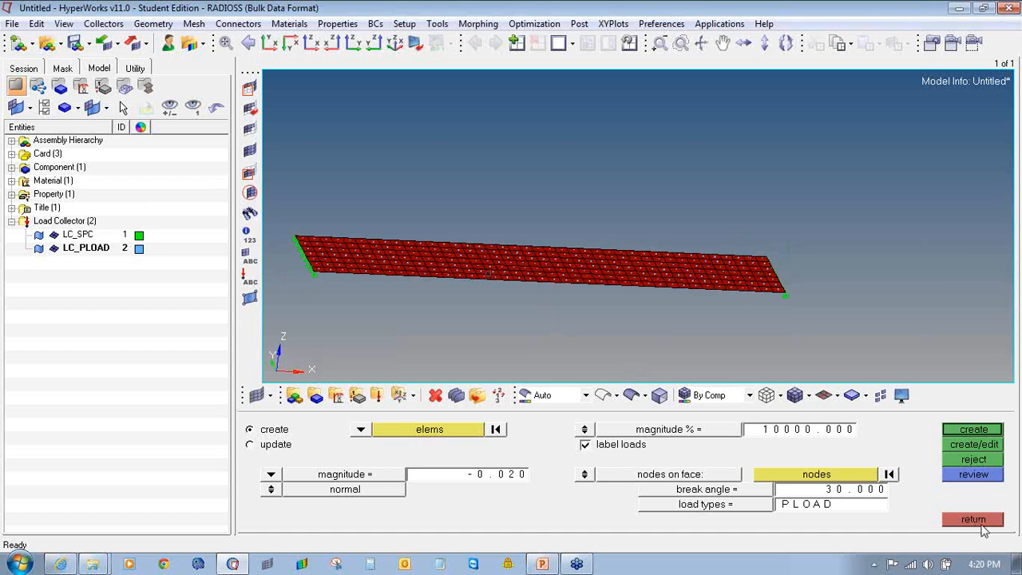
pyautogui.click(587, 430)
pyautogui.click(799, 432)
pyautogui.write('100')
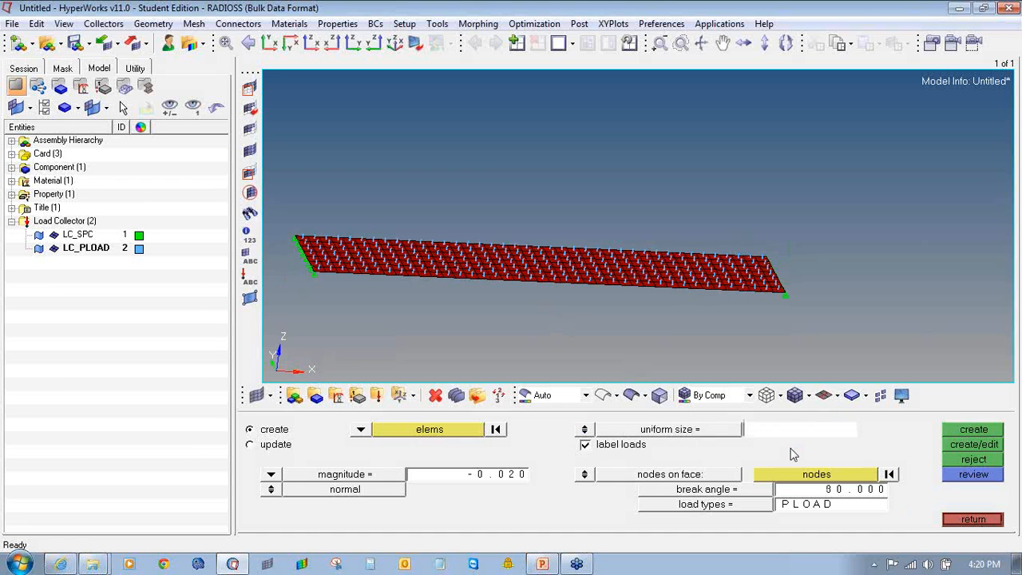
pyautogui.press('Return')
# Step: Set the pressure arrows' uniform display size to 10 and finish the pressure definition
pyautogui.keyDown('ctrl'); pyautogui.moveTo(367, 286); pyautogui.dragTo(456, 293); pyautogui.keyUp('ctrl')
pyautogui.keyDown('ctrl'); pyautogui.scroll(8, 305, 287); pyautogui.keyUp('ctrl')
pyautogui.keyDown('ctrl'); pyautogui.scroll(-5, 561, 201); pyautogui.keyUp('ctrl')
pyautogui.keyDown('ctrl'); pyautogui.scroll(-4, 560, 201); pyautogui.keyUp('ctrl')
pyautogui.keyDown('ctrl'); pyautogui.moveTo(686, 208); pyautogui.dragTo(598, 208); pyautogui.keyUp('ctrl')
pyautogui.doubleClick(803, 431)
pyautogui.write('10')
pyautogui.press('Return')
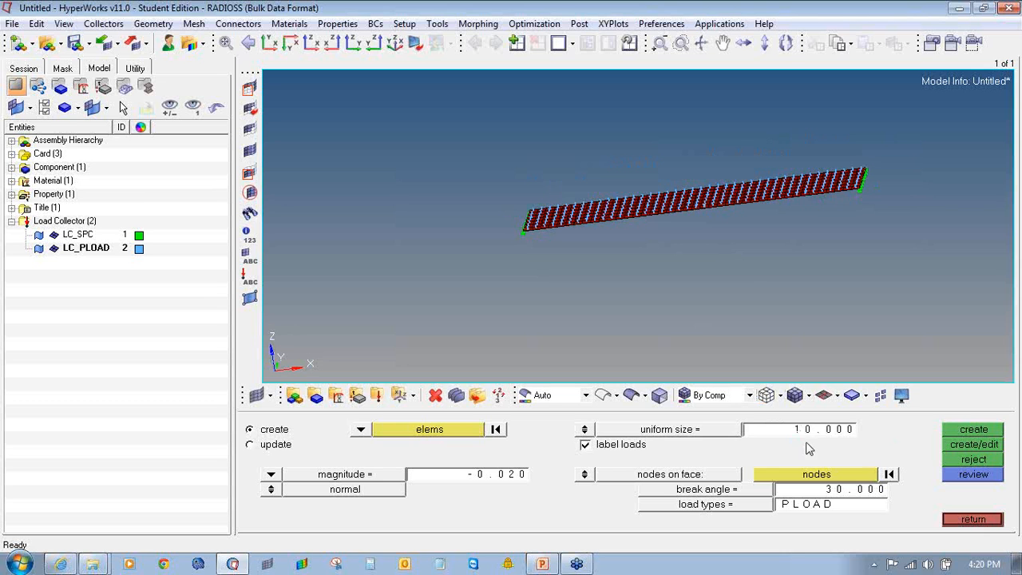
pyautogui.click(958, 519)
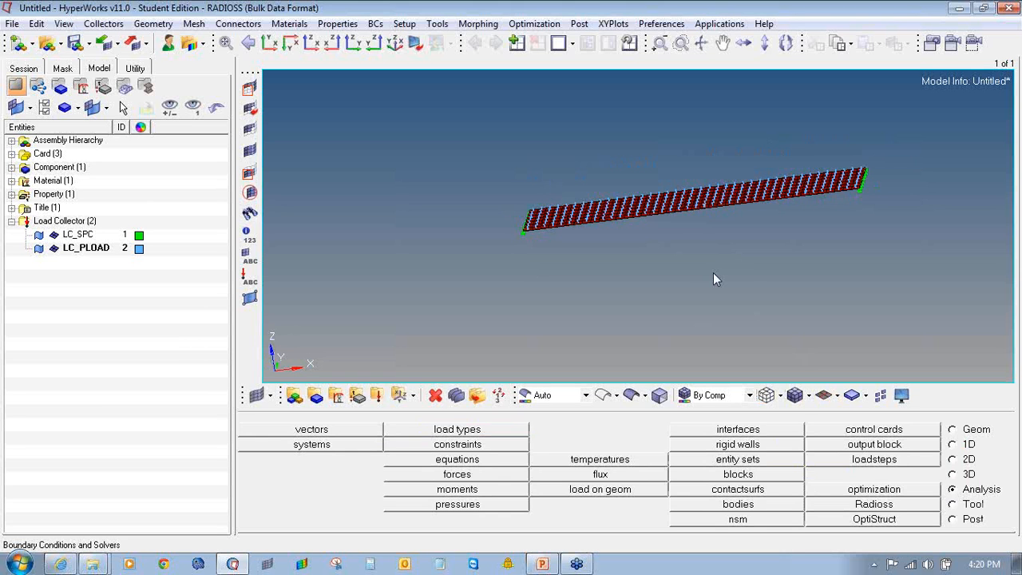
# Step: Create a load collector named TH_IMPLOAD with the TABLED1 card image and open its card for editing
pyautogui.click(357, 394)
pyautogui.click(377, 394)
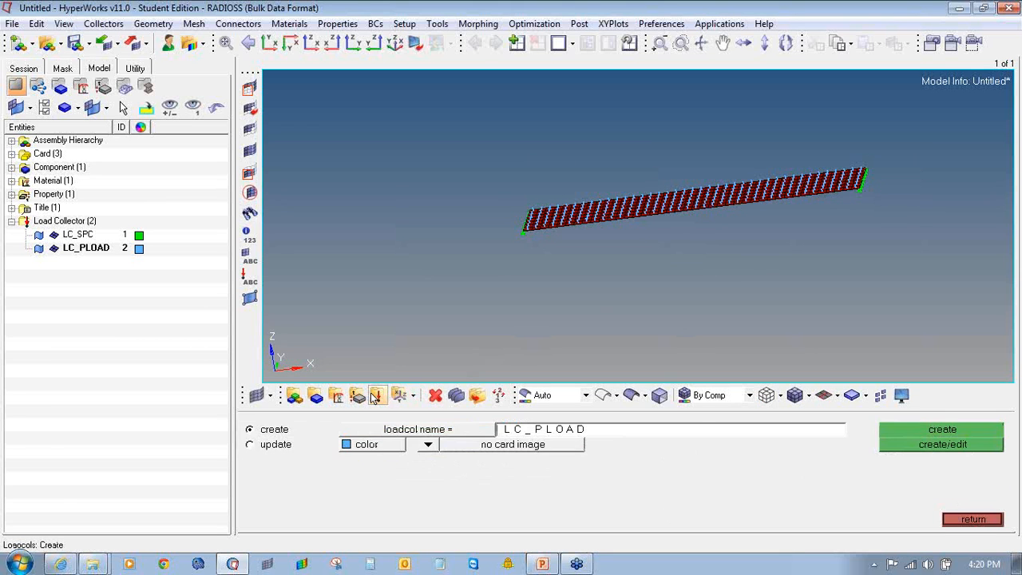
pyautogui.click(513, 432)
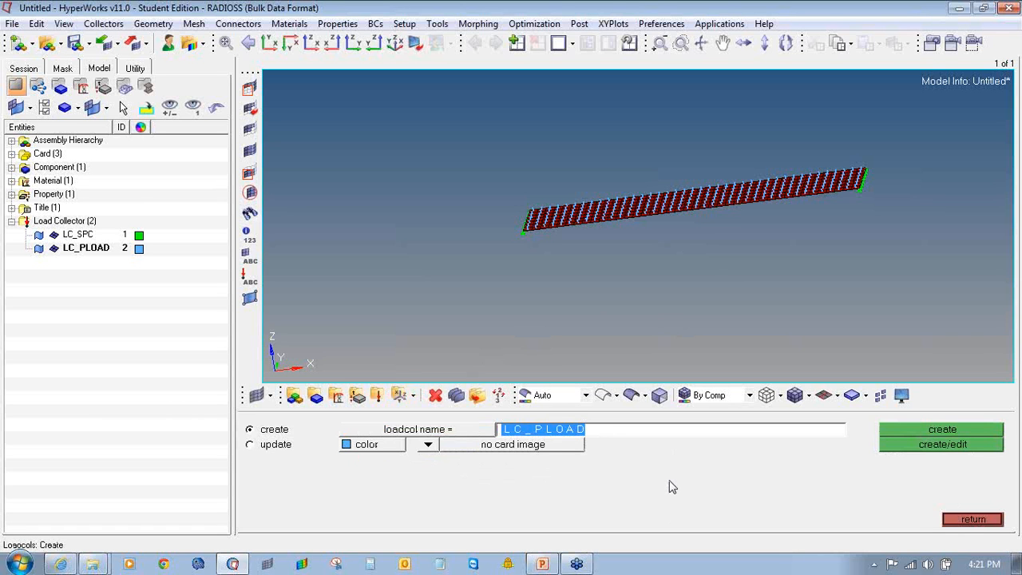
pyautogui.write('TH_')
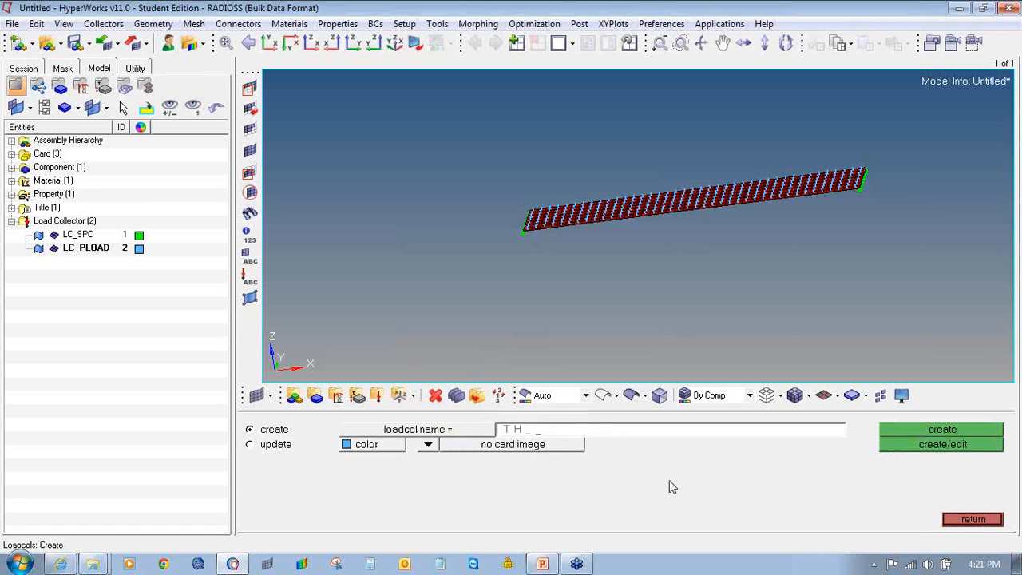
pyautogui.write('IMPLOAD')
pyautogui.click(429, 446)
pyautogui.click(426, 446)
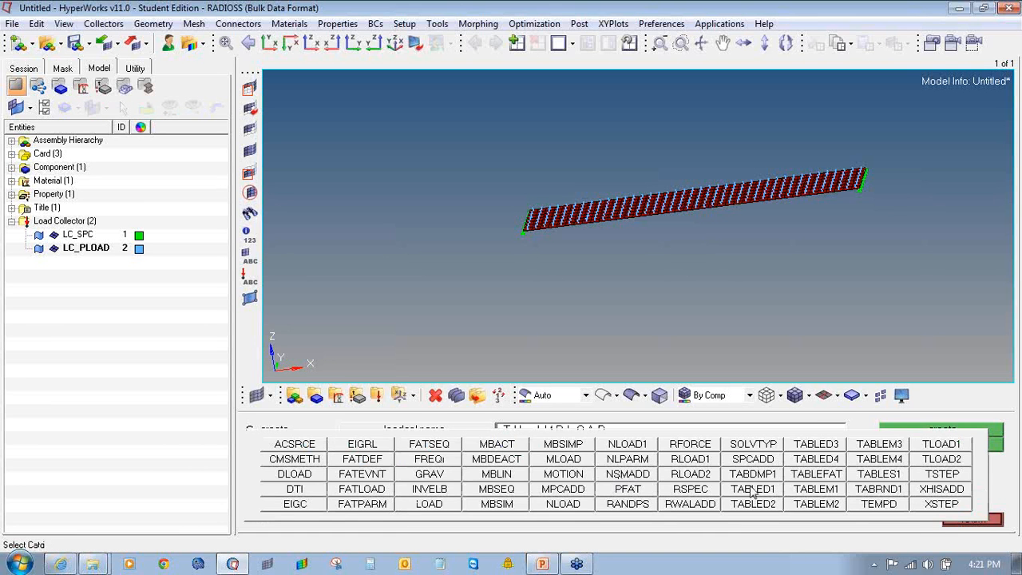
pyautogui.click(752, 489)
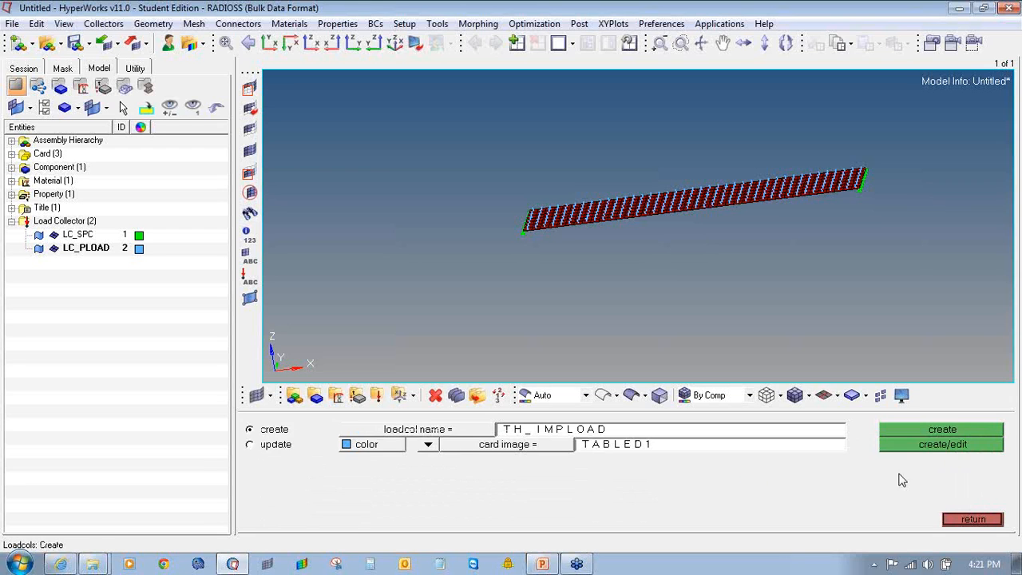
pyautogui.click(926, 444)
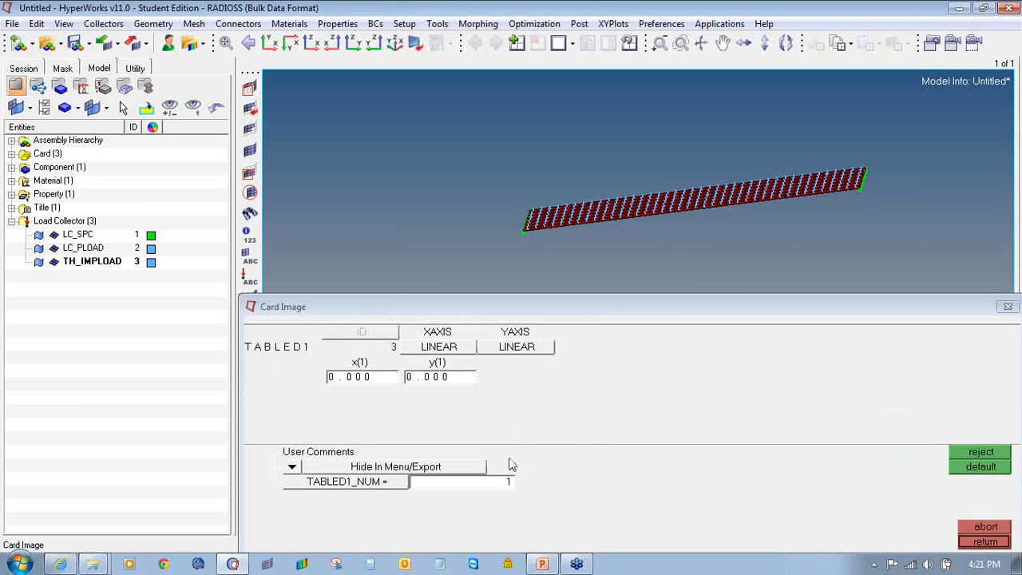
# Step: Give the TABLED1 table two points, with x(2) and y(2) both set to 1, and close the card
pyautogui.click(498, 483)
pyautogui.write('2')
pyautogui.press('Return')
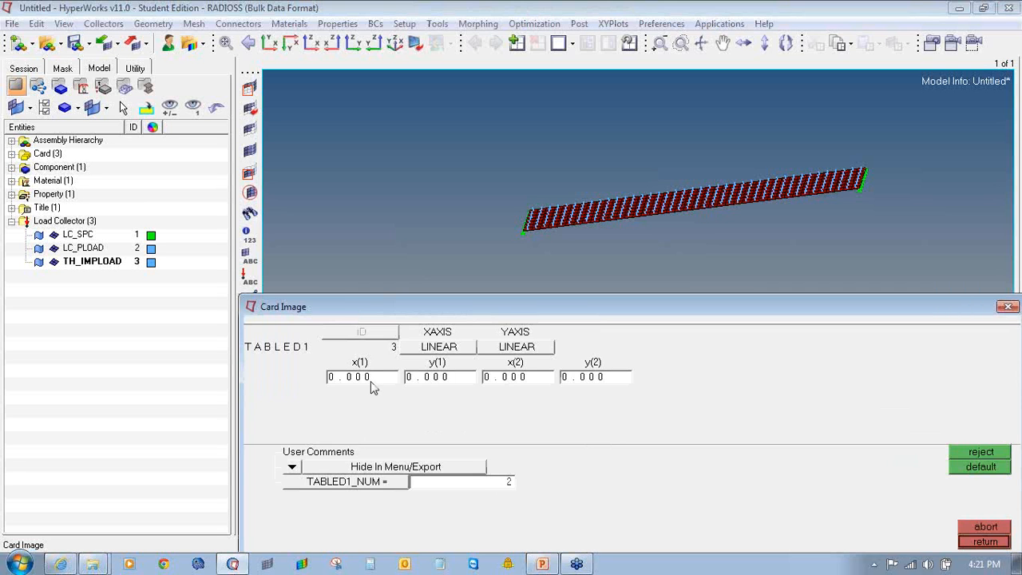
pyautogui.click(504, 384)
pyautogui.write('1')
pyautogui.click(609, 383)
pyautogui.write('1')
pyautogui.click(985, 542)
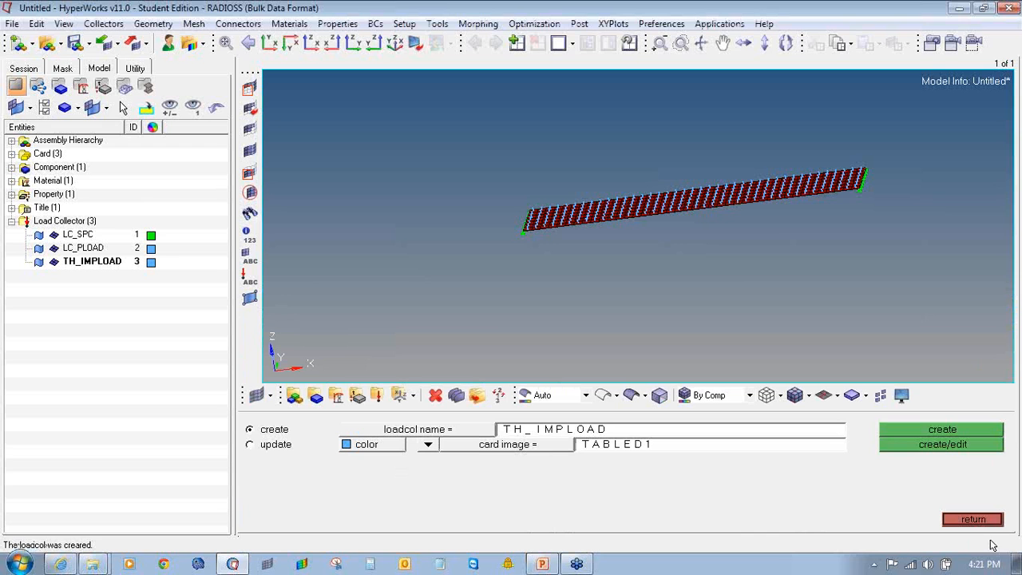
# Step: Create a load collector named LC_IMPLOAD with the NLOAD1 card image and open its card for editing
pyautogui.click(613, 432)
pyautogui.click(612, 432)
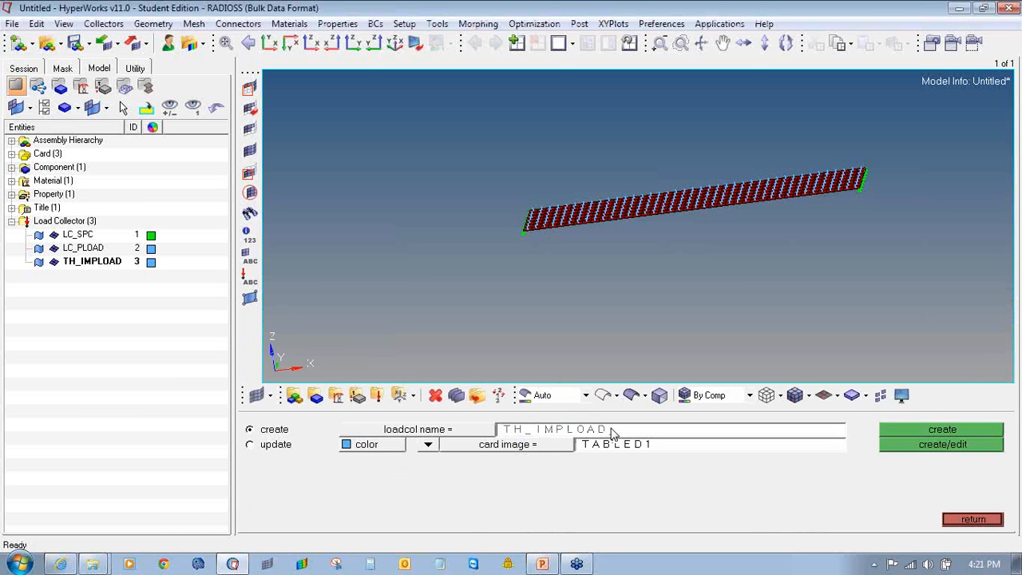
pyautogui.press('BackSpace')
pyautogui.press('BackSpace')
pyautogui.write('LC')
pyautogui.click(554, 452)
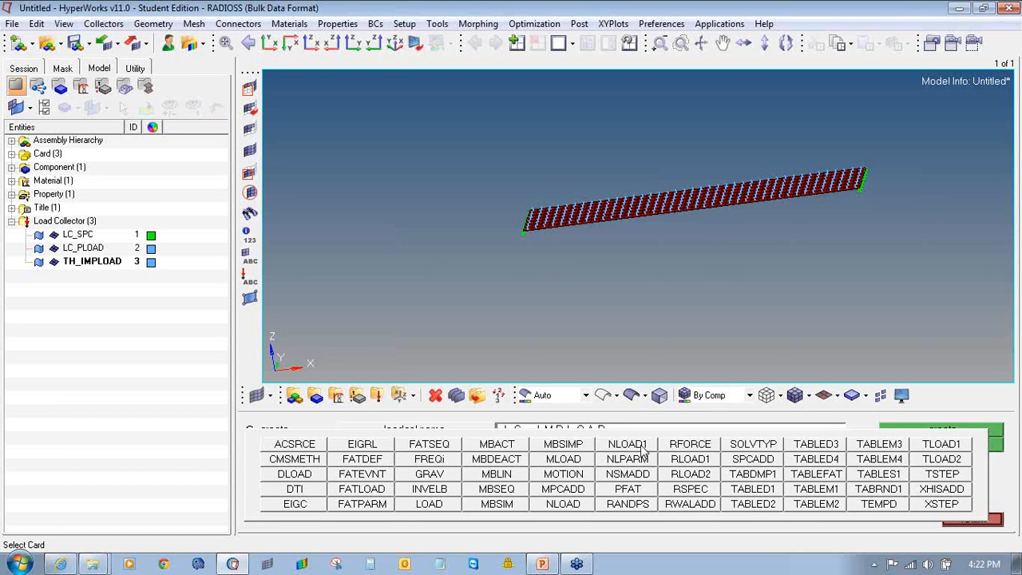
pyautogui.click(641, 449)
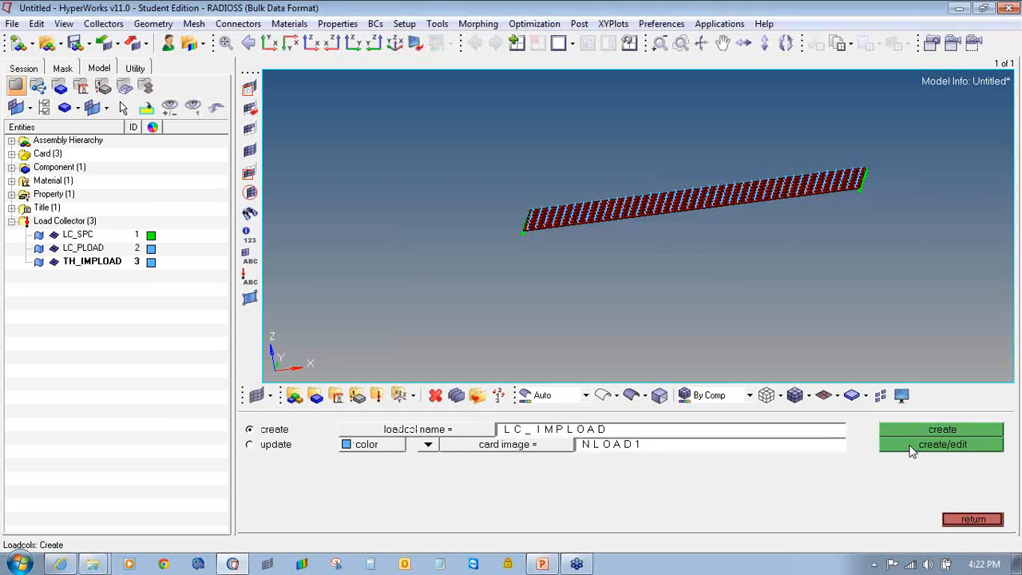
pyautogui.click(913, 451)
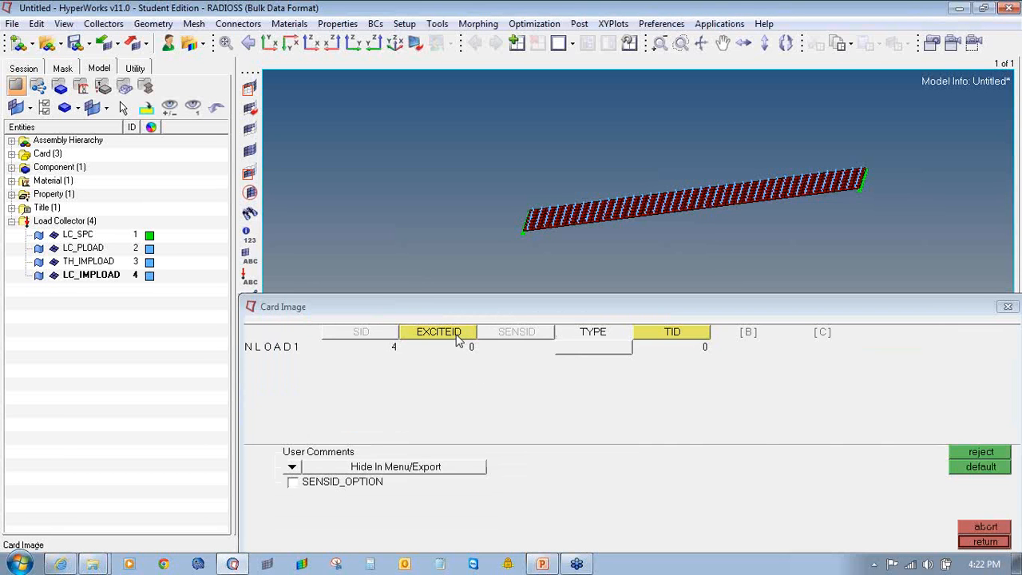
# Step: Assign LC_PLOAD as the EXCITEID of the NLOAD1 card and open the load collector selection for its TID
pyautogui.click(460, 340)
pyautogui.click(453, 333)
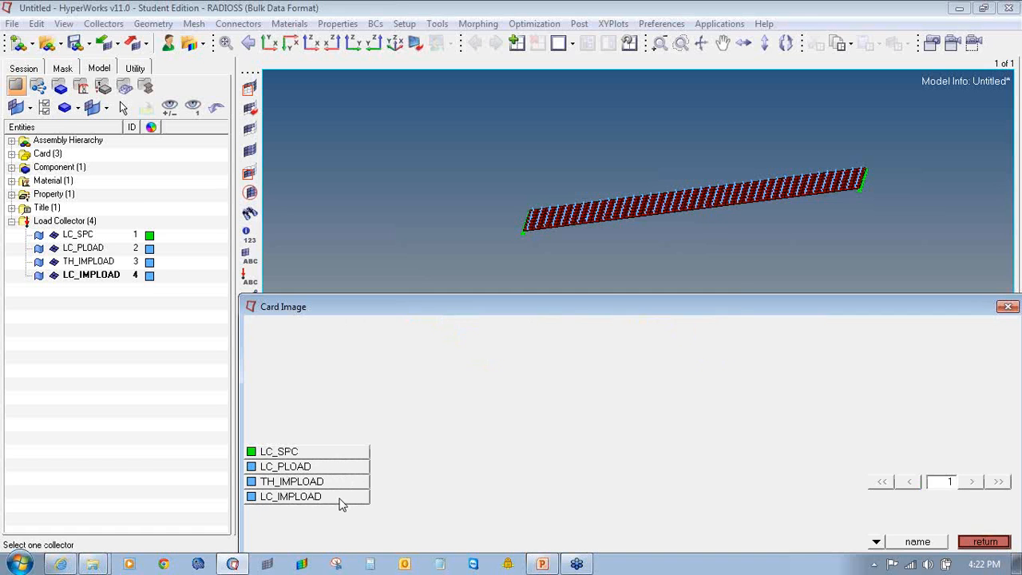
pyautogui.click(342, 470)
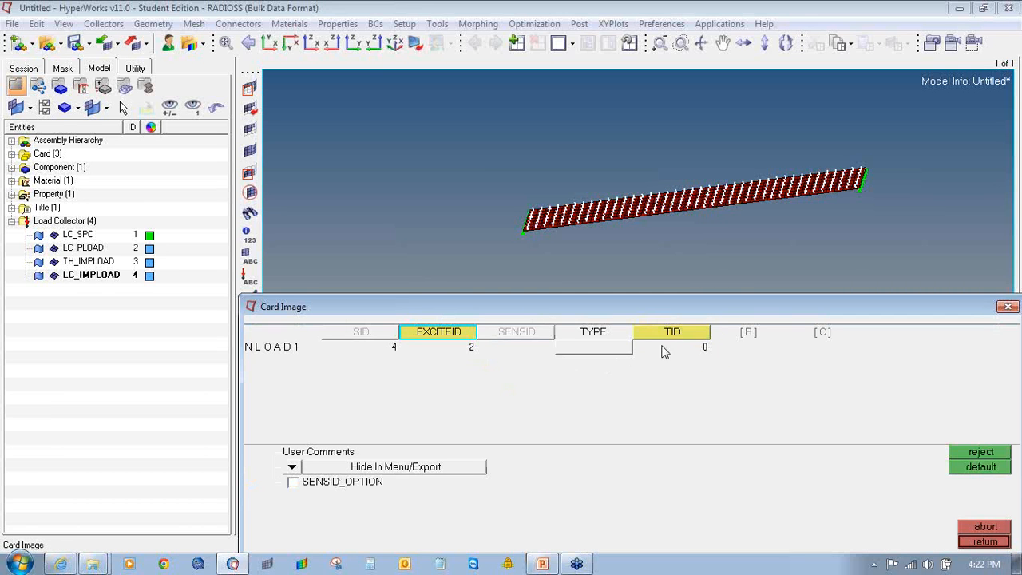
pyautogui.click(670, 333)
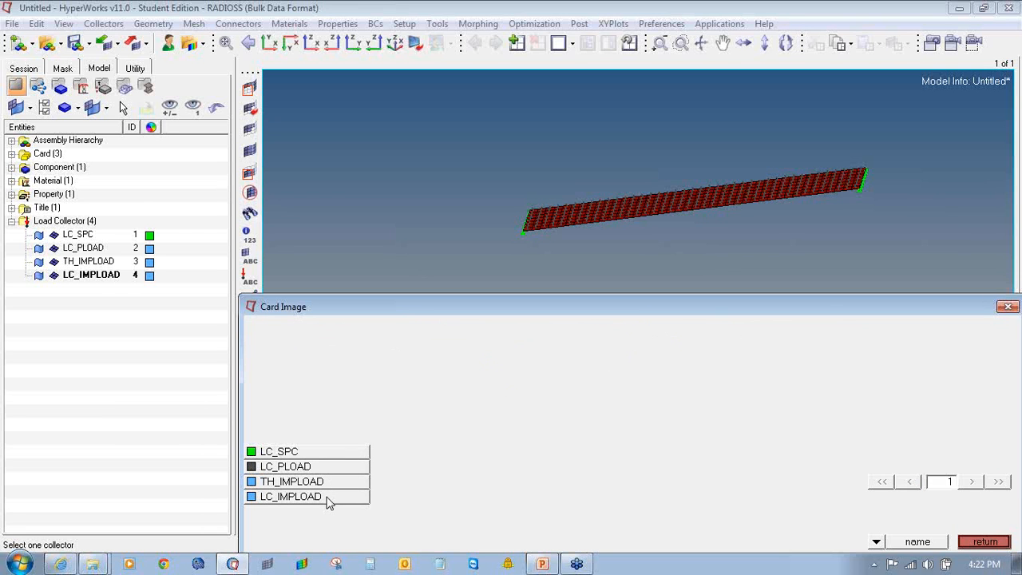
# Step: Assign TH_IMPLOAD as the TID of LC_IMPLOAD's NLOAD1 card and set its TYPE to LOAD
pyautogui.click(332, 483)
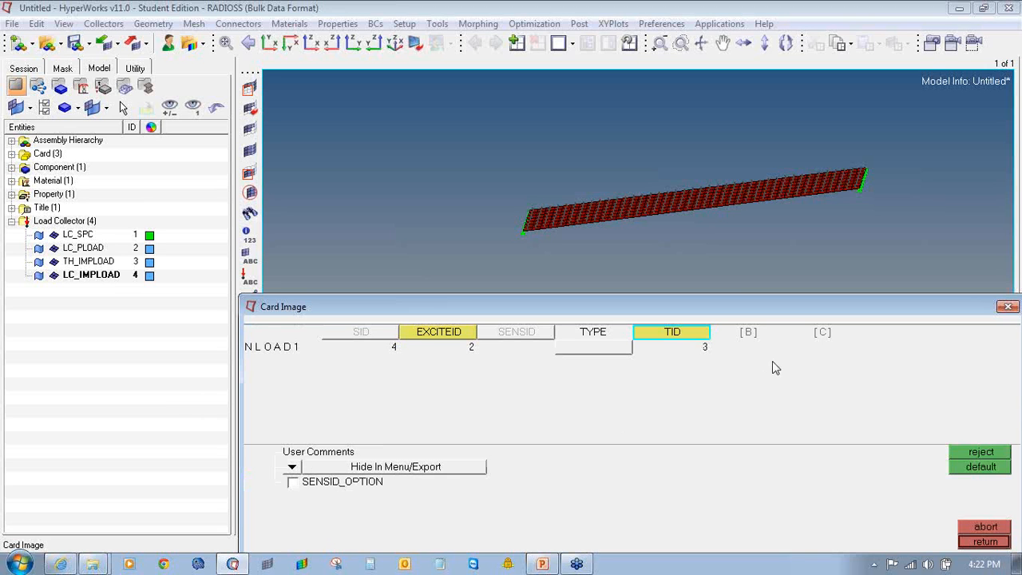
pyautogui.click(620, 348)
pyautogui.click(558, 373)
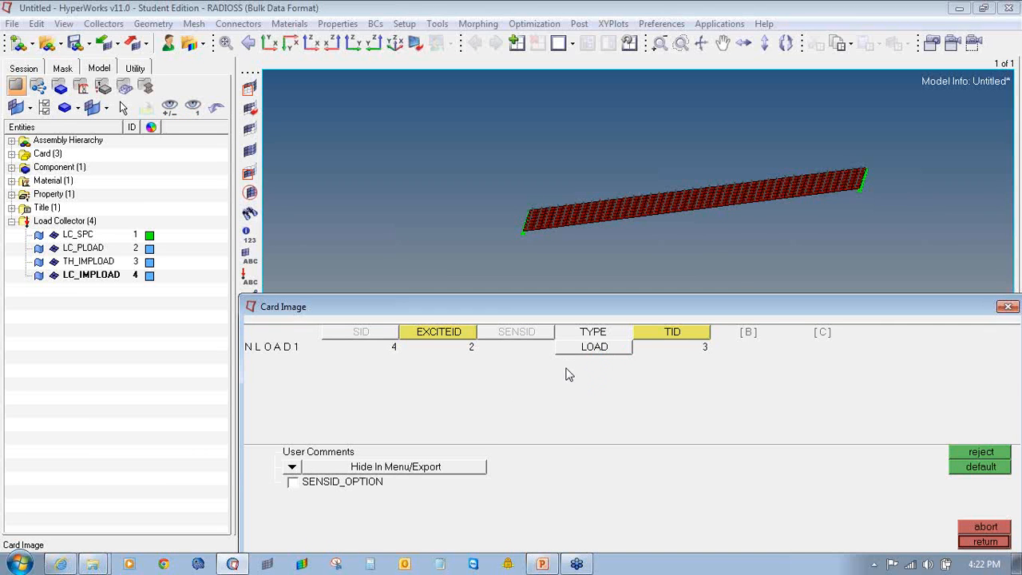
pyautogui.click(1002, 544)
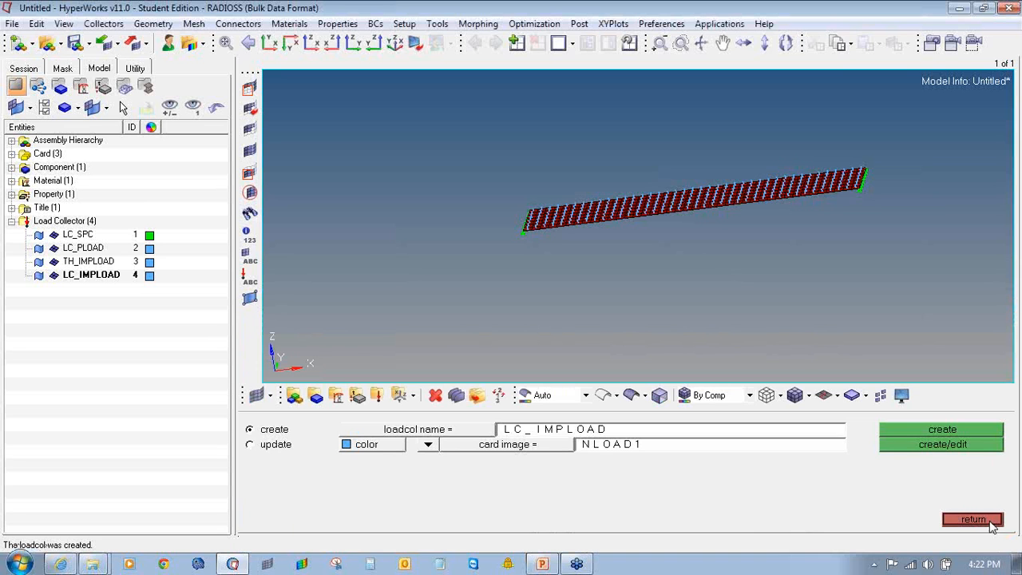
pyautogui.click(992, 520)
pyautogui.click(993, 523)
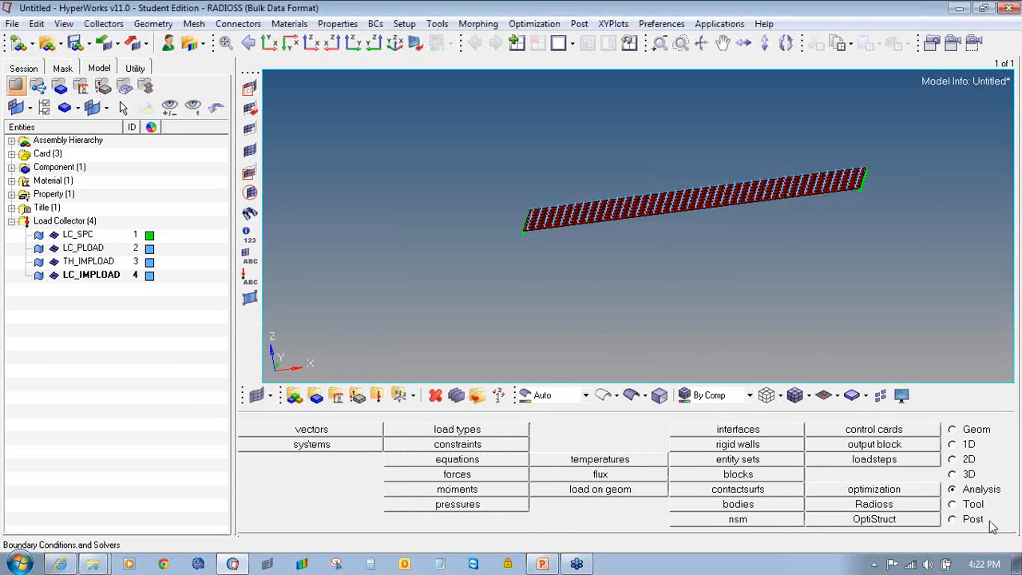
# Step: Create a load collector named LC_NLPARM with the NLPARM card image and open its card for editing
pyautogui.click(377, 394)
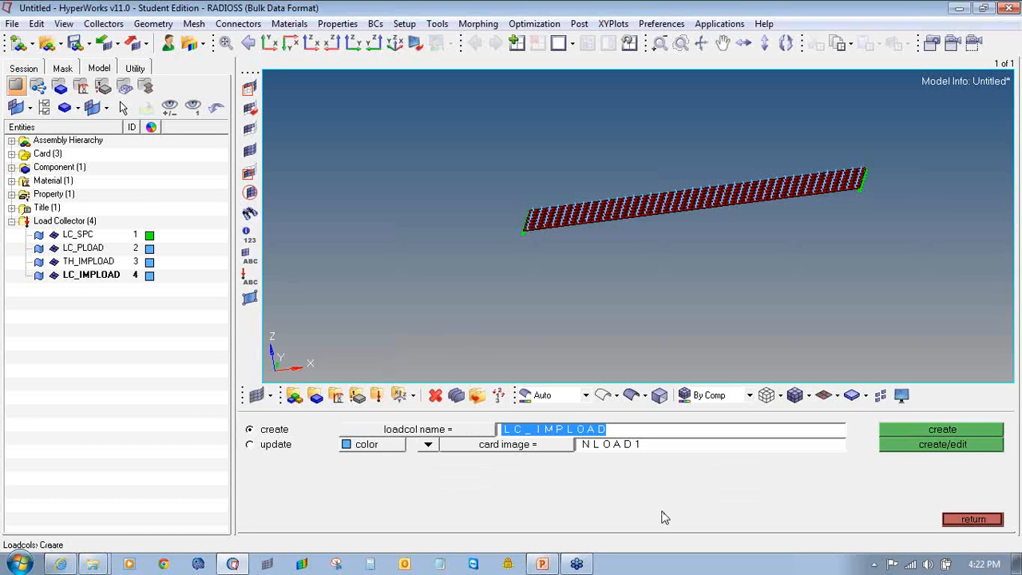
pyautogui.write('LC_')
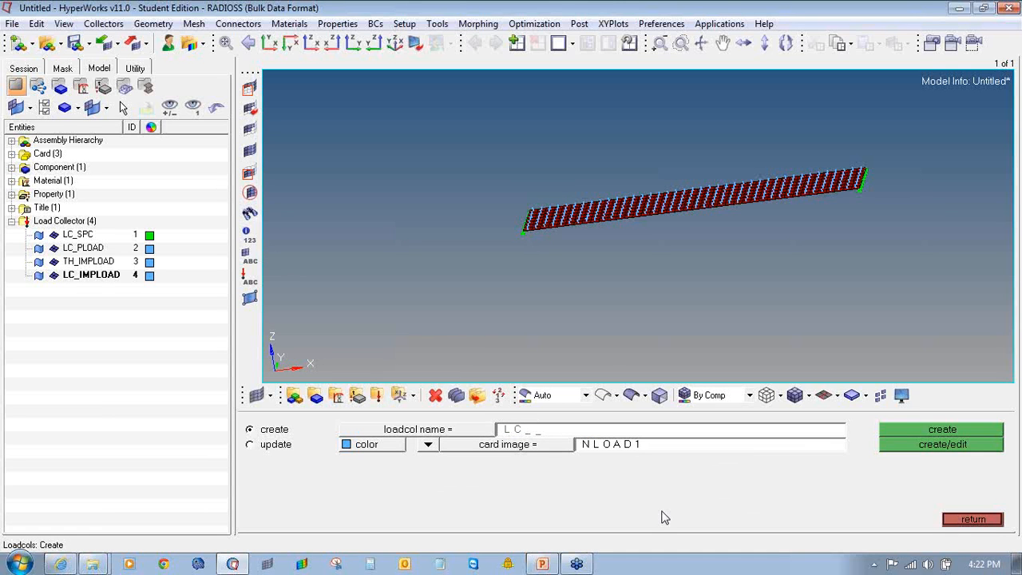
pyautogui.write('NLPA')
pyautogui.write('PM')
pyautogui.click(563, 446)
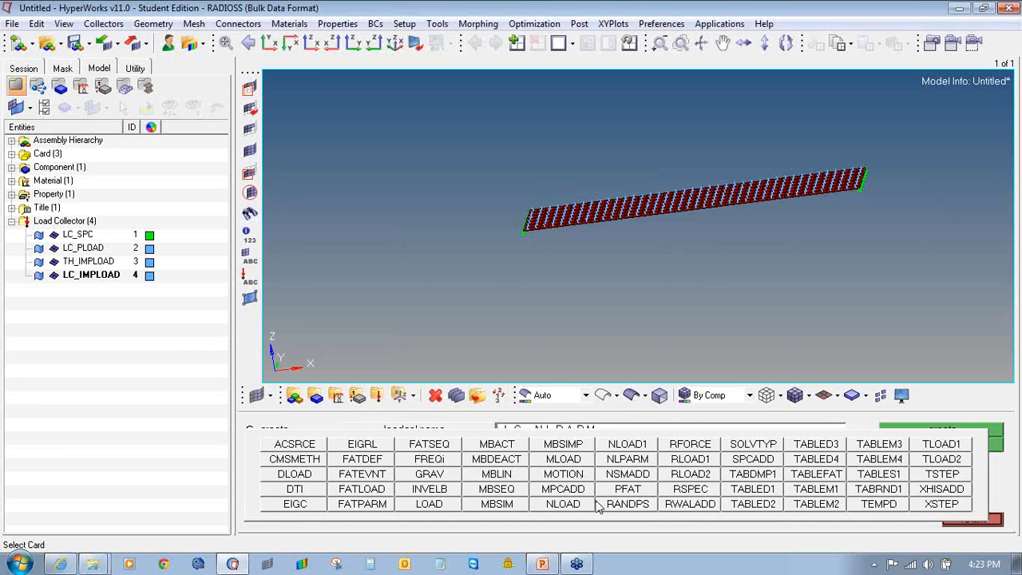
pyautogui.click(636, 460)
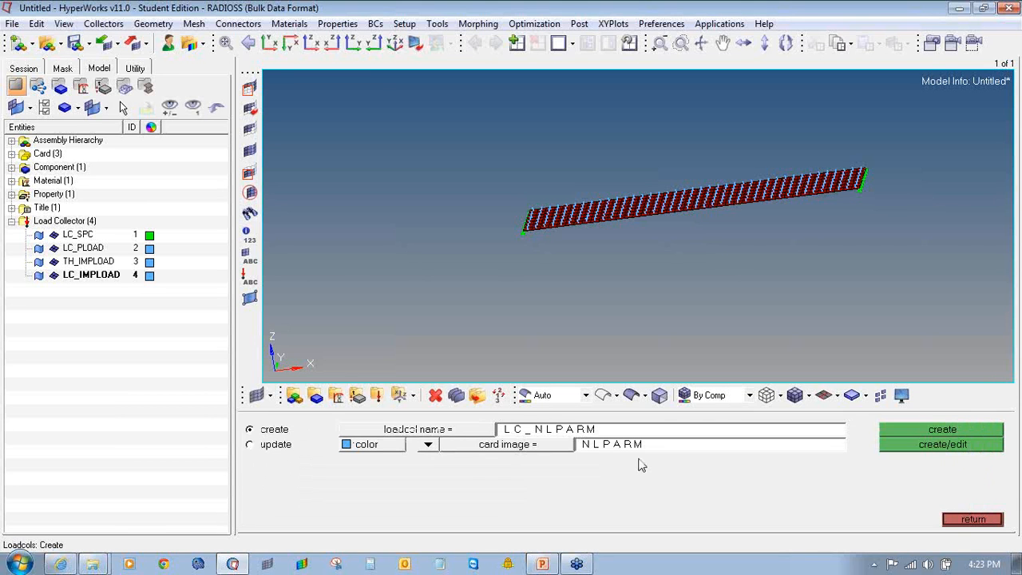
pyautogui.click(914, 445)
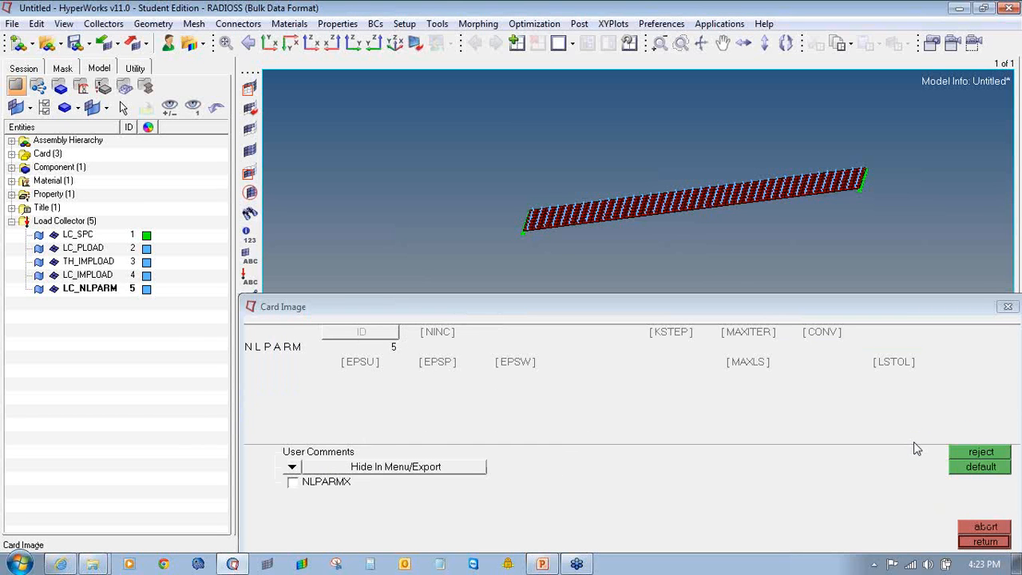
# Step: Set the NLPARM card's convergence criterion CONV to P and its tolerance EPSP to 0.010
pyautogui.click(822, 347)
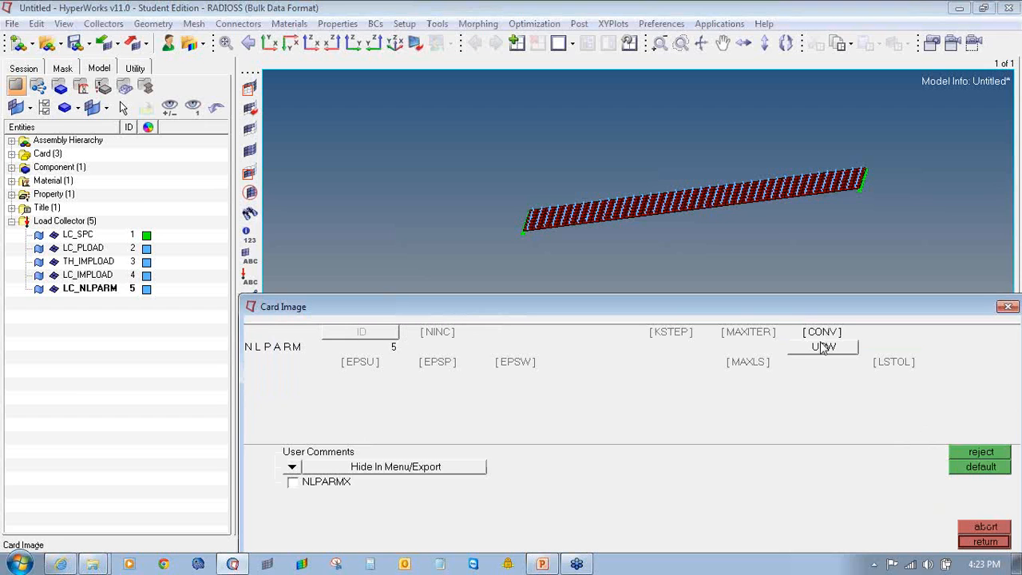
pyautogui.click(822, 347)
pyautogui.click(805, 371)
pyautogui.click(449, 367)
pyautogui.write('0.010')
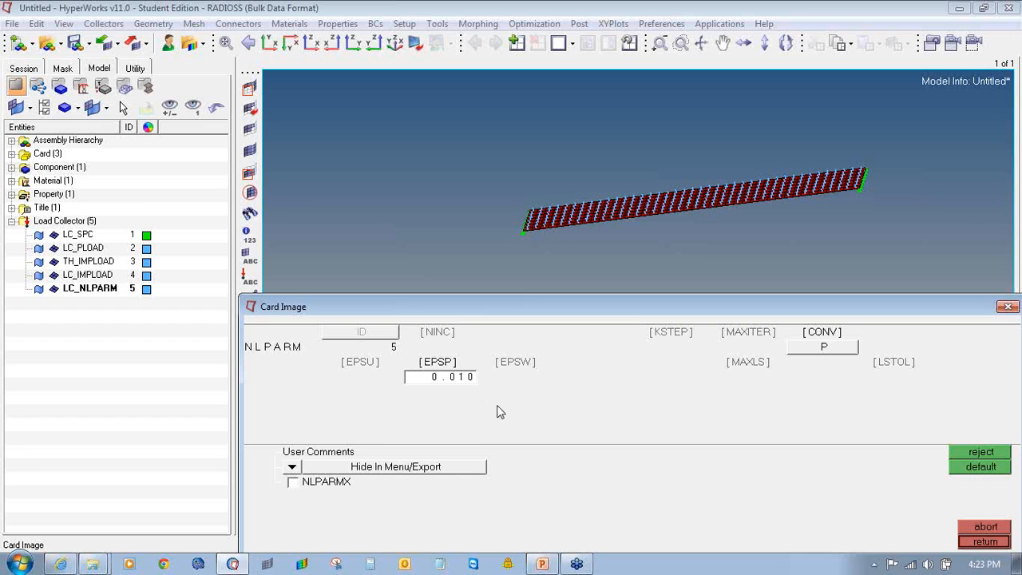
# Step: Enable the NLPARMX continuation and set TA0 to 0.000 and DTA to 0.1
pyautogui.click(293, 483)
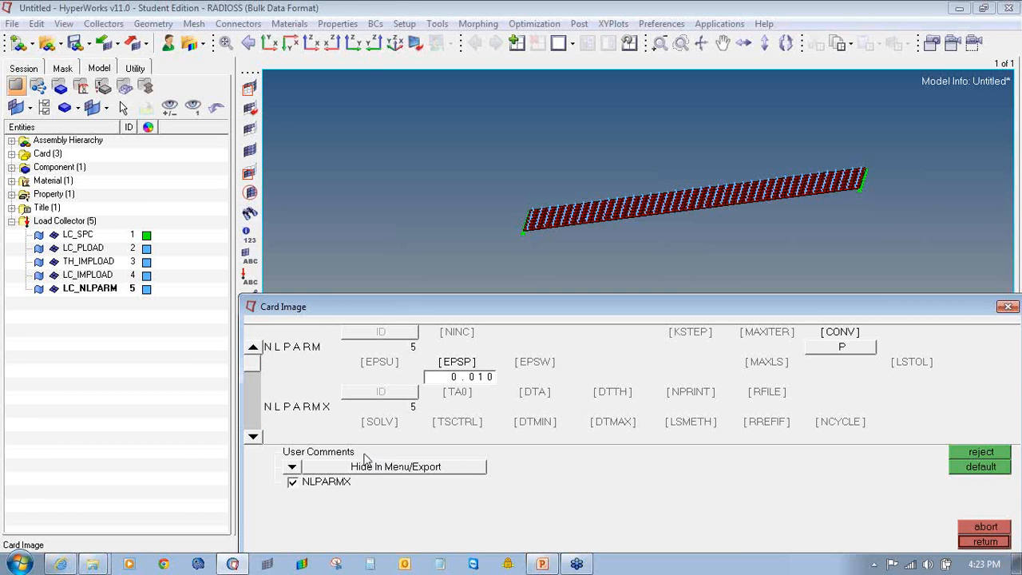
pyautogui.click(254, 438)
pyautogui.click(254, 438)
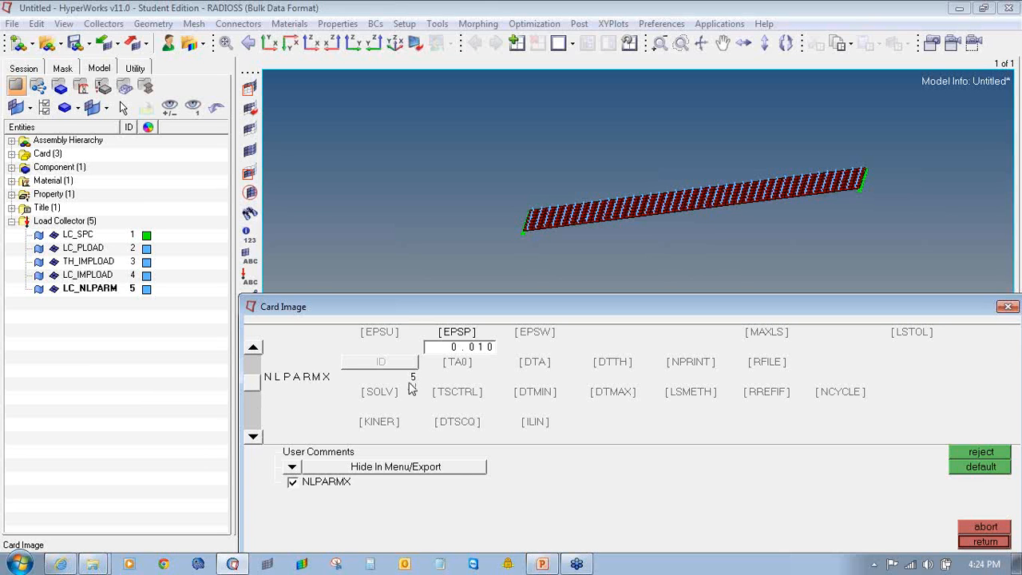
pyautogui.click(479, 368)
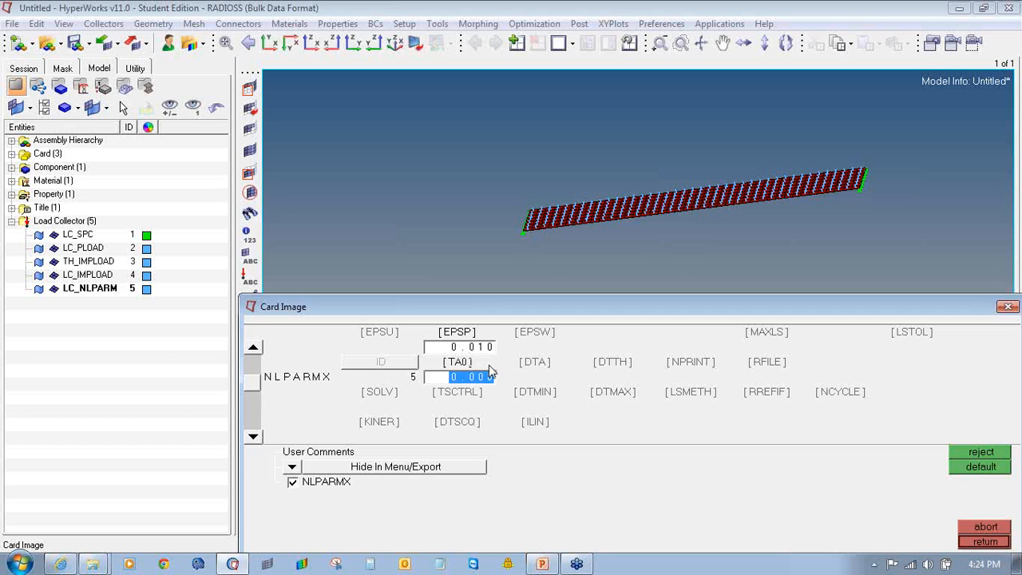
pyautogui.click(534, 363)
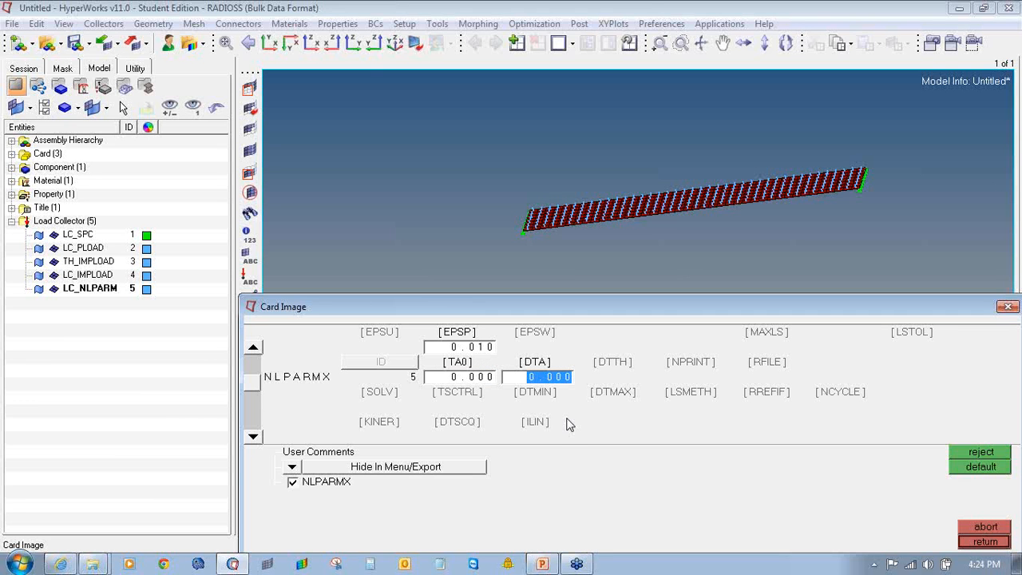
pyautogui.write('0.1')
pyautogui.press('Return')
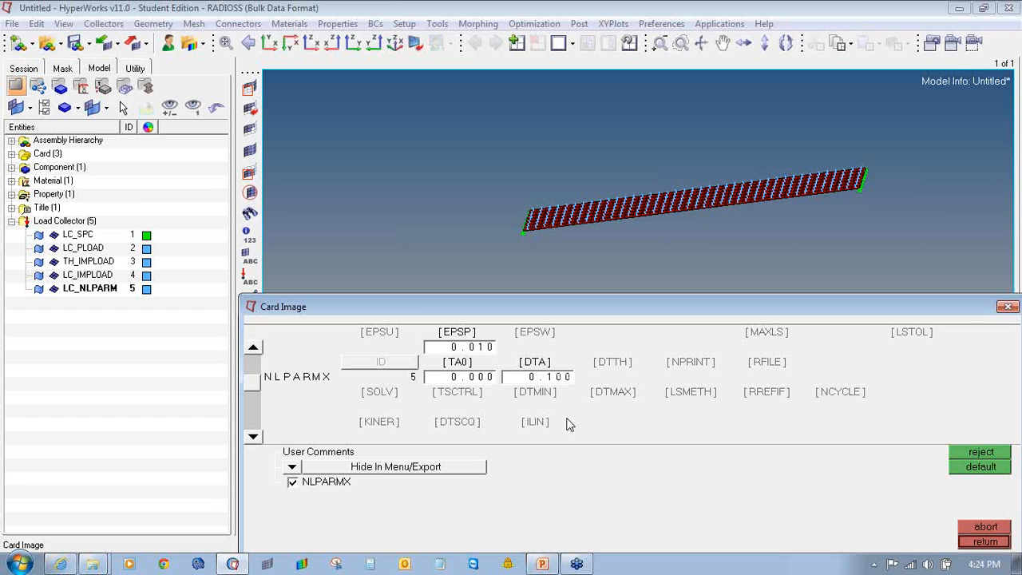
# Step: Activate NPRINT with -1, SOLV with NEWT and TSCTRL with ARC on the NLPARMX card
pyautogui.click(703, 368)
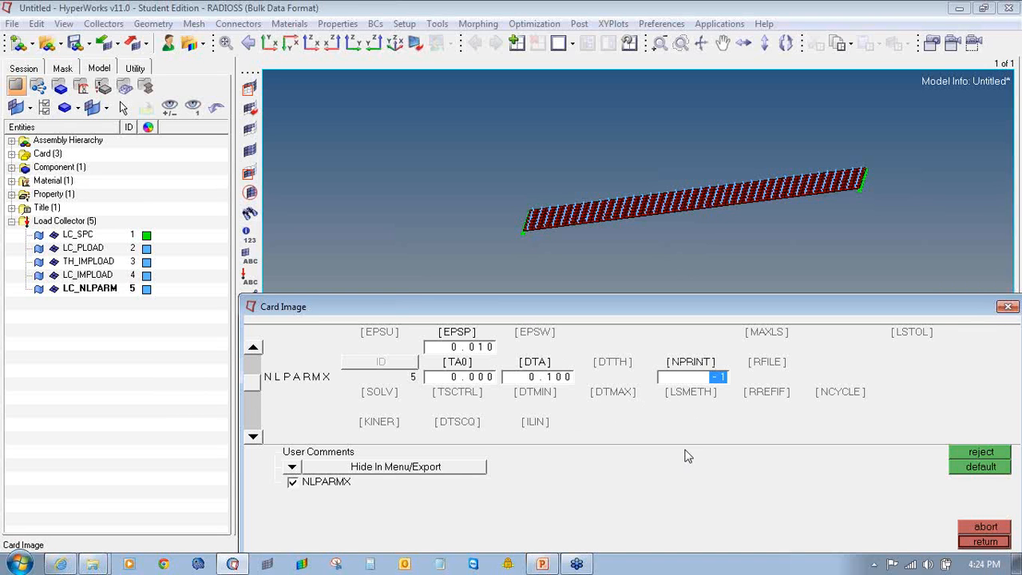
pyautogui.click(688, 456)
pyautogui.click(380, 393)
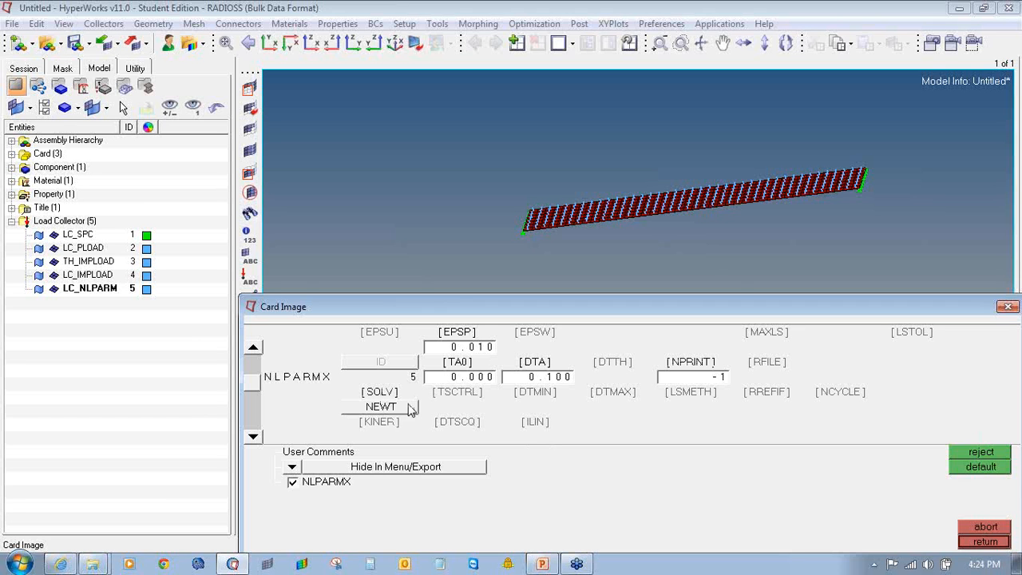
pyautogui.click(474, 405)
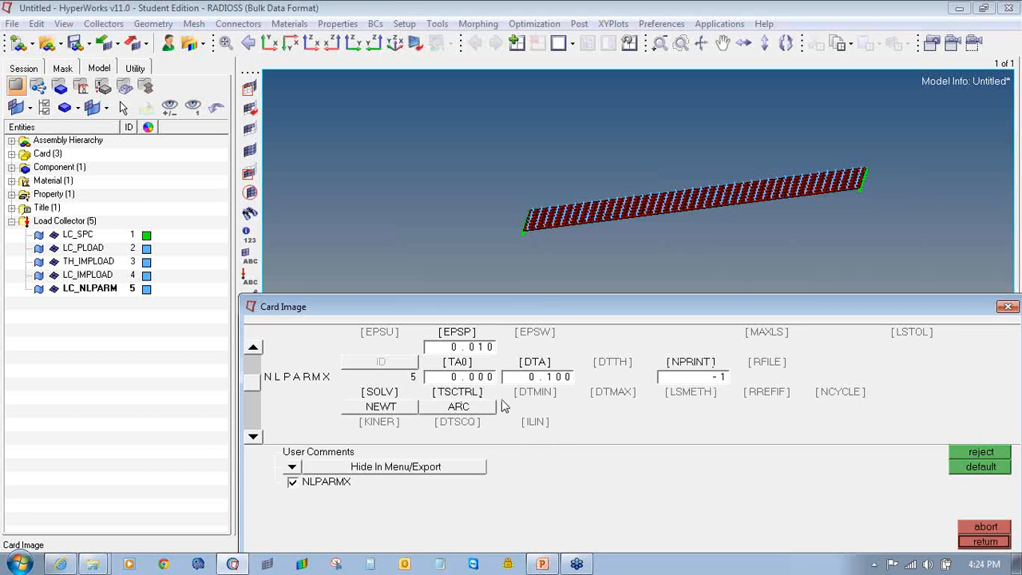
# Step: Set the NLPARMX time step limits DTMIN to 1.0e-05 and DTMAX to 0.5
pyautogui.click(538, 396)
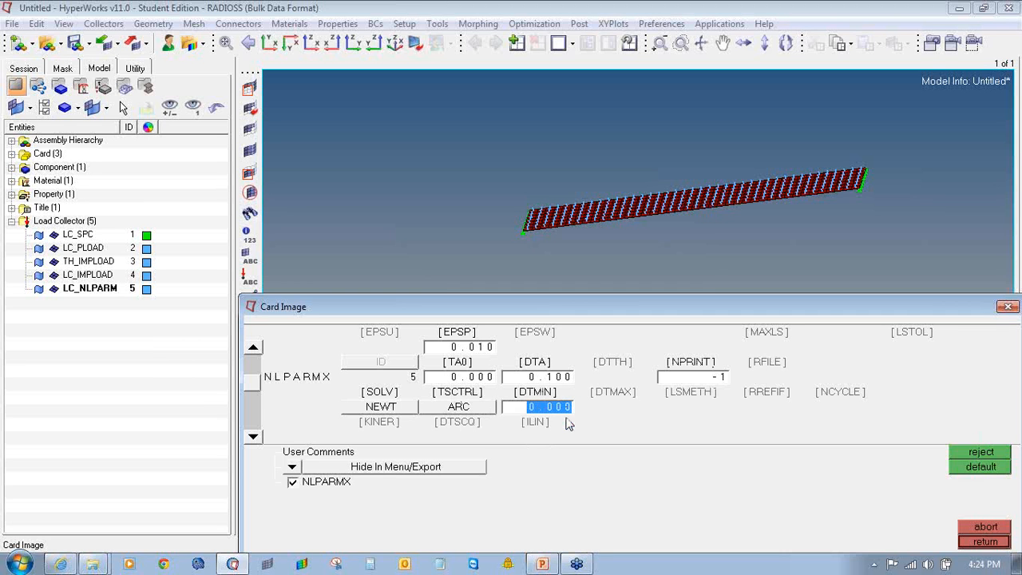
pyautogui.write('10')
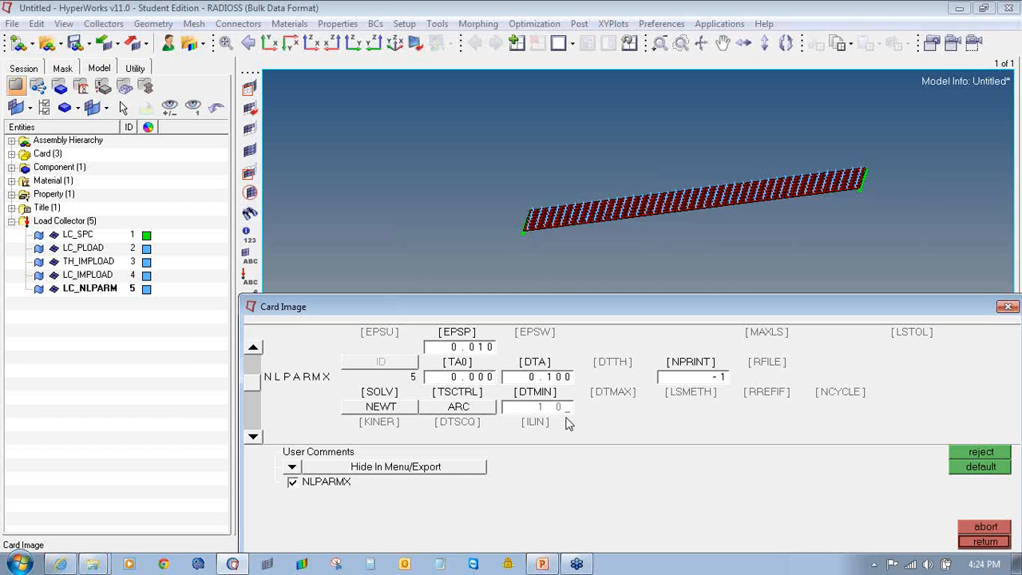
pyautogui.write('e-7')
pyautogui.press('Return')
pyautogui.click(618, 403)
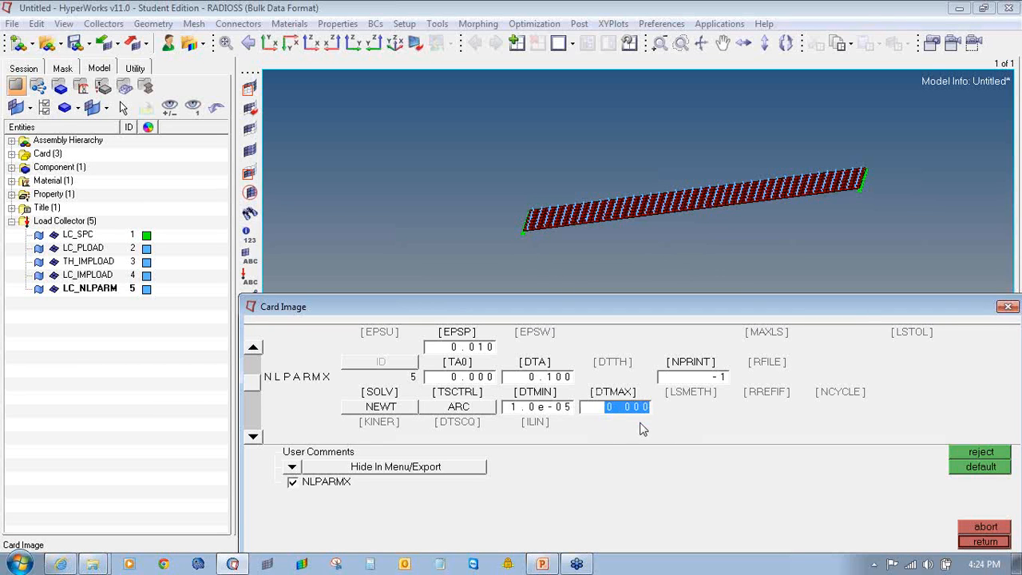
pyautogui.write('0.5')
pyautogui.press('Return')
# Step: Activate ITW at 6, DTSCI at 1.1, LDTN at 20 and DTSCD at 0.67 in NLPARMX, and finish the load collector
pyautogui.click(253, 437)
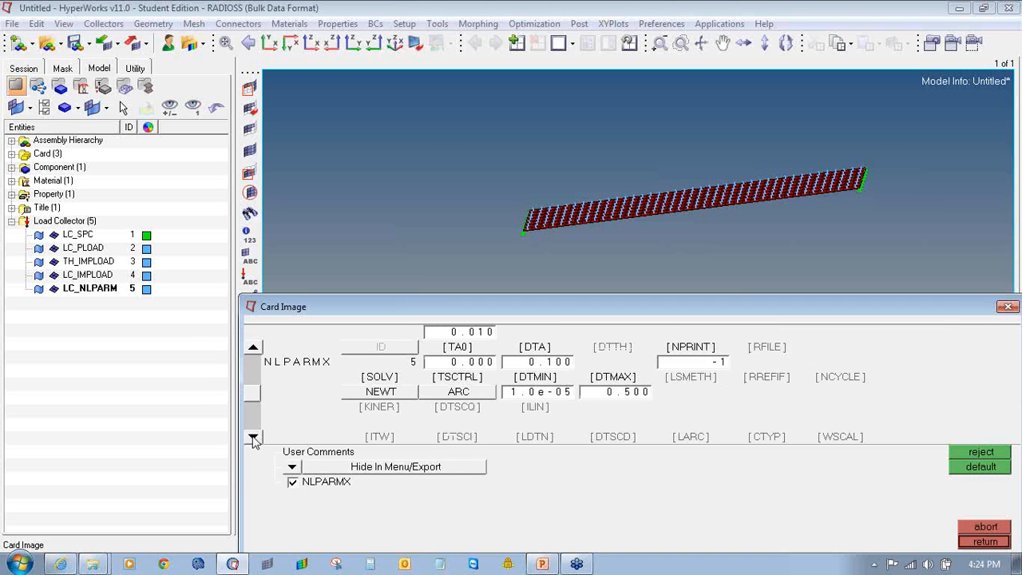
pyautogui.click(1015, 34)
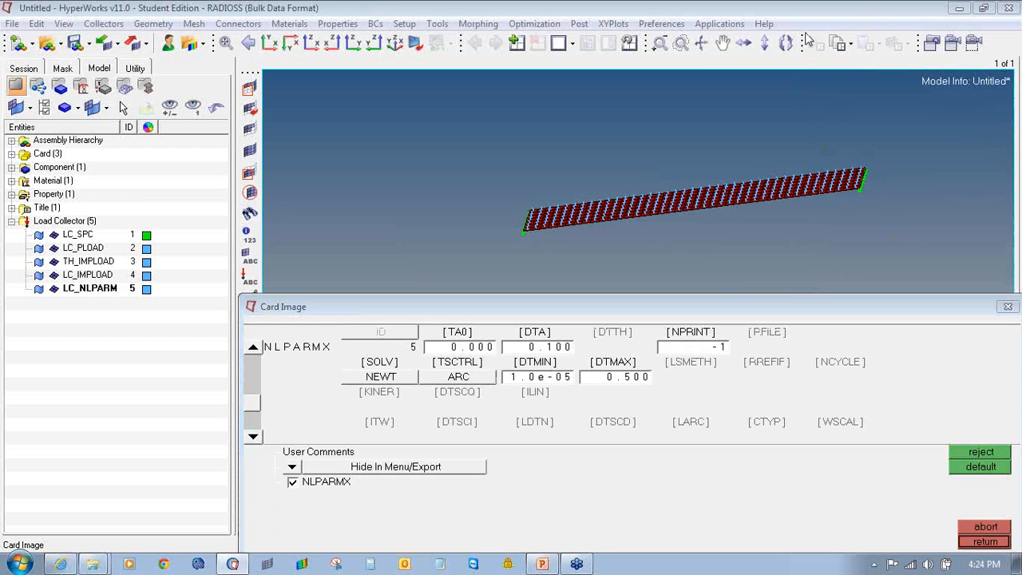
pyautogui.click(391, 425)
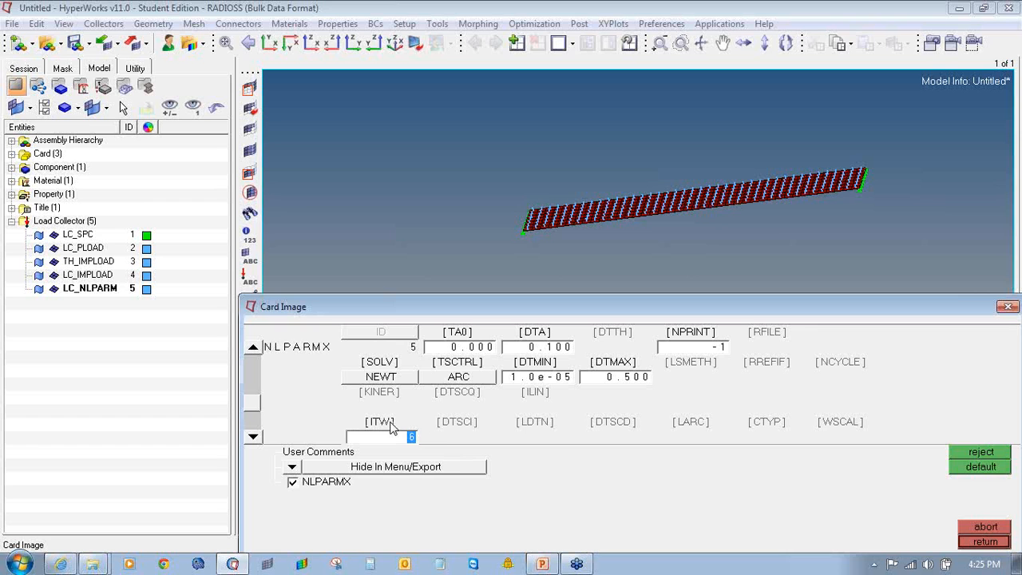
pyautogui.click(456, 436)
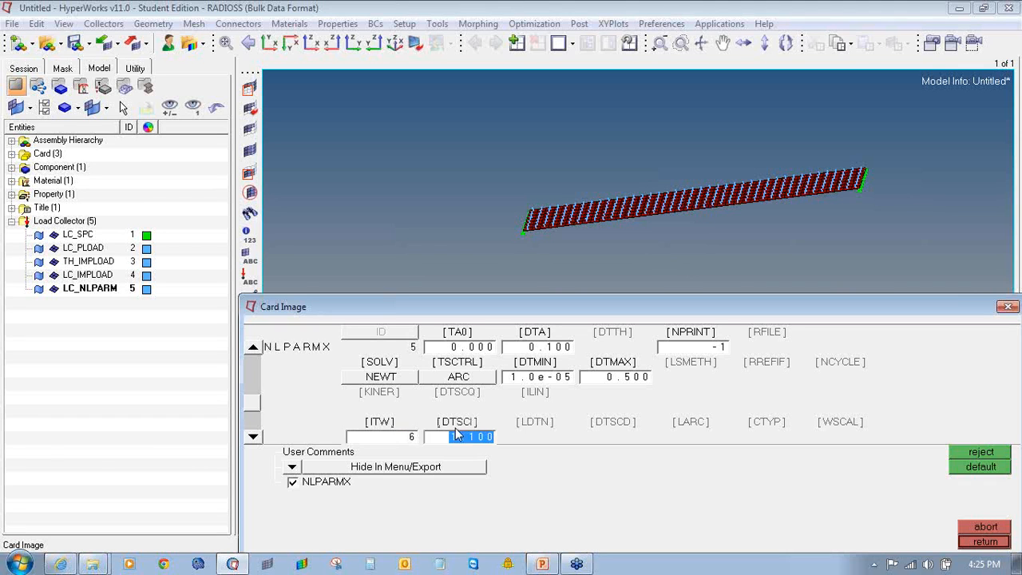
pyautogui.click(544, 426)
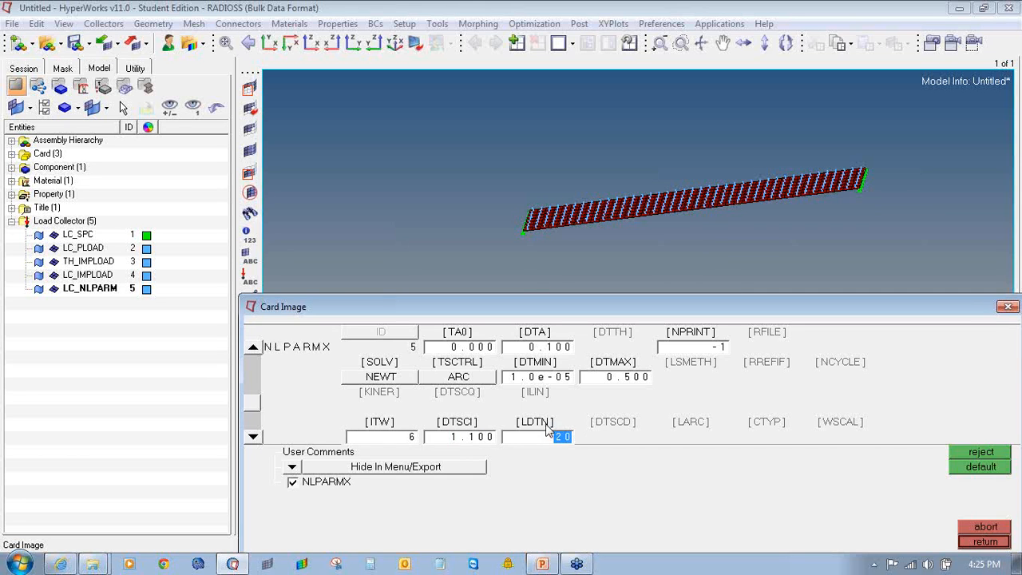
pyautogui.click(608, 435)
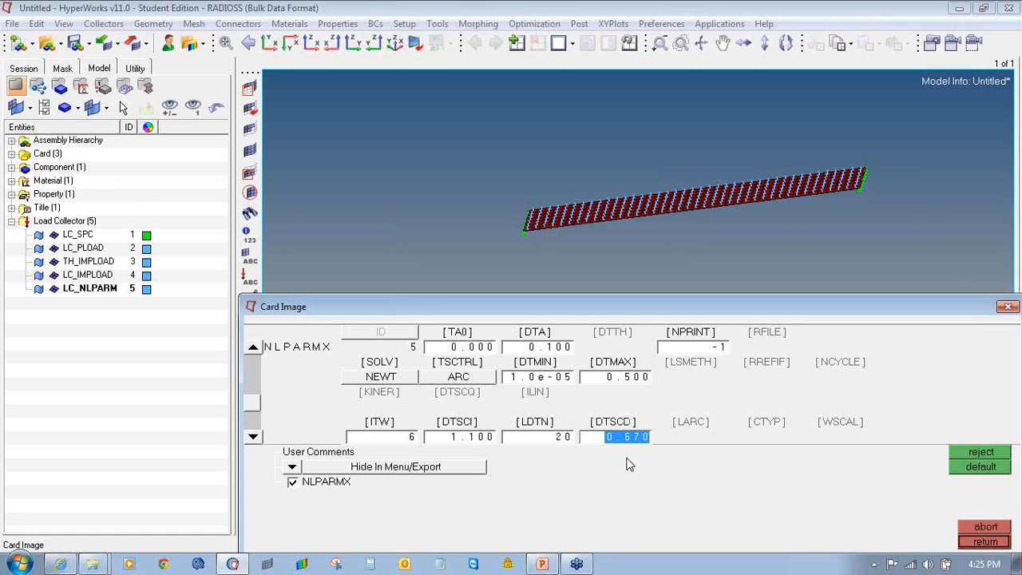
pyautogui.click(629, 464)
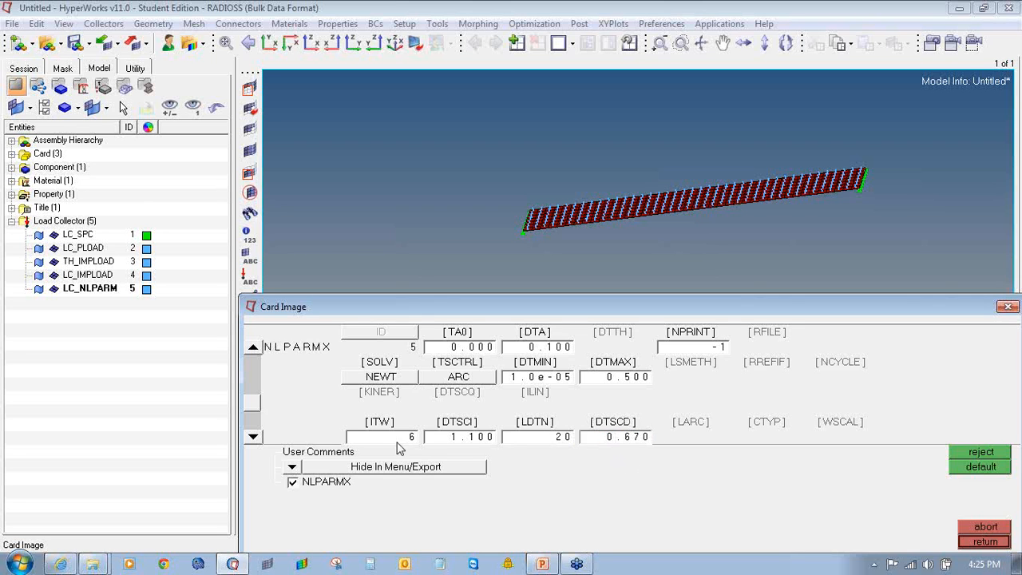
pyautogui.click(254, 436)
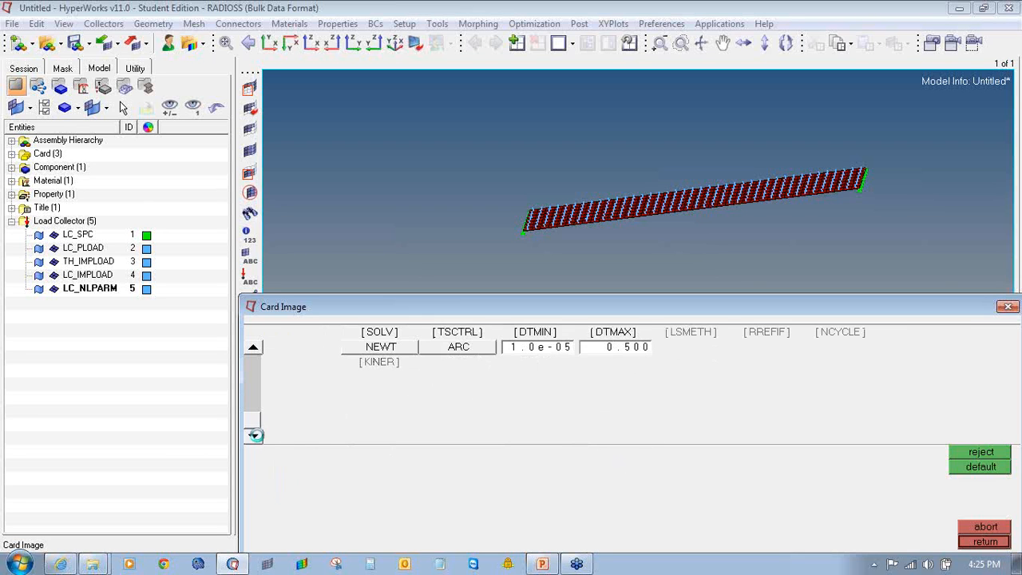
pyautogui.click(985, 542)
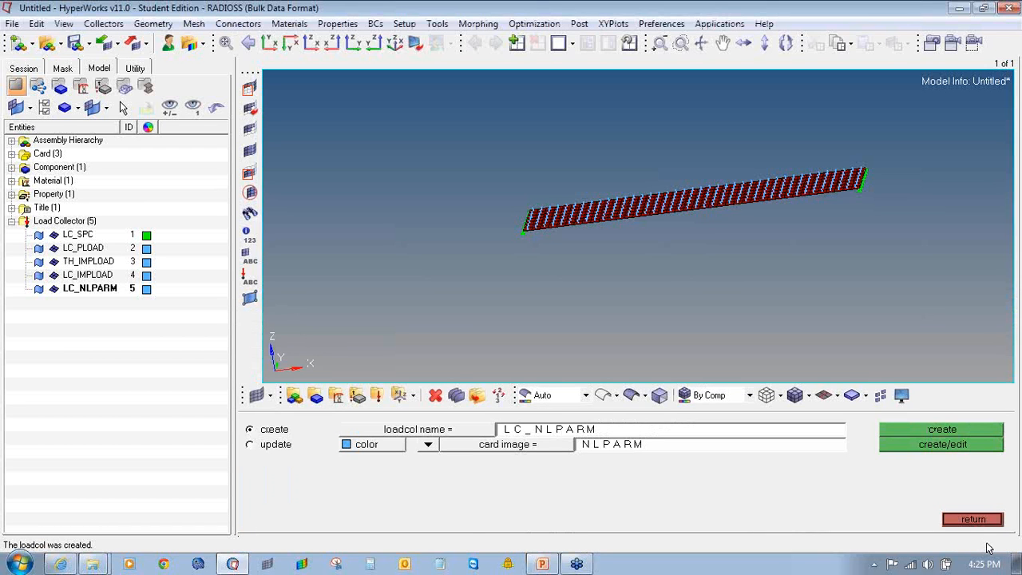
pyautogui.click(968, 519)
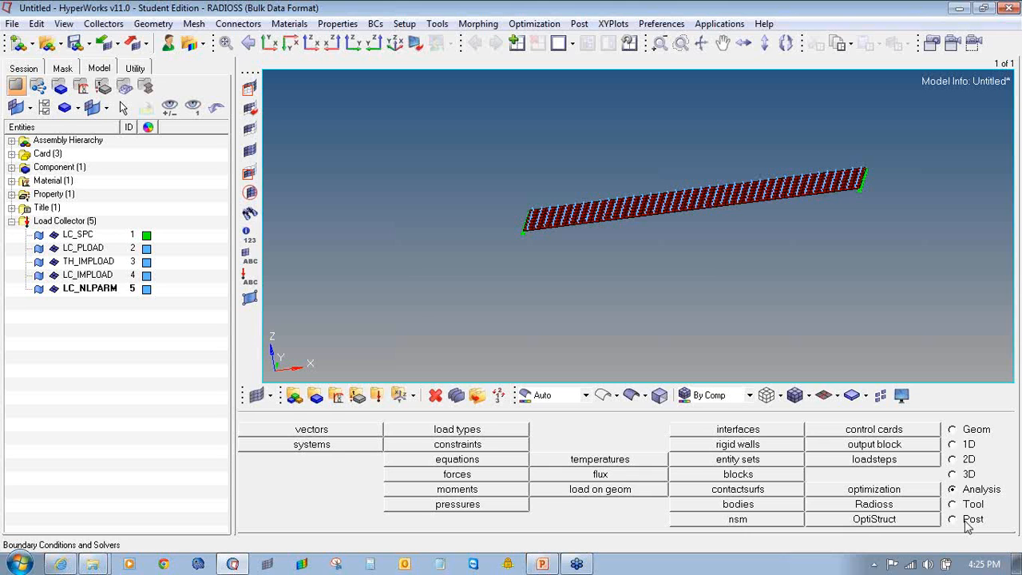
# Step: Open the GLOBAL_OUTPUT_REQUEST control card and enable the DISPLACEMENT and ELFORCE outputs
pyautogui.click(870, 432)
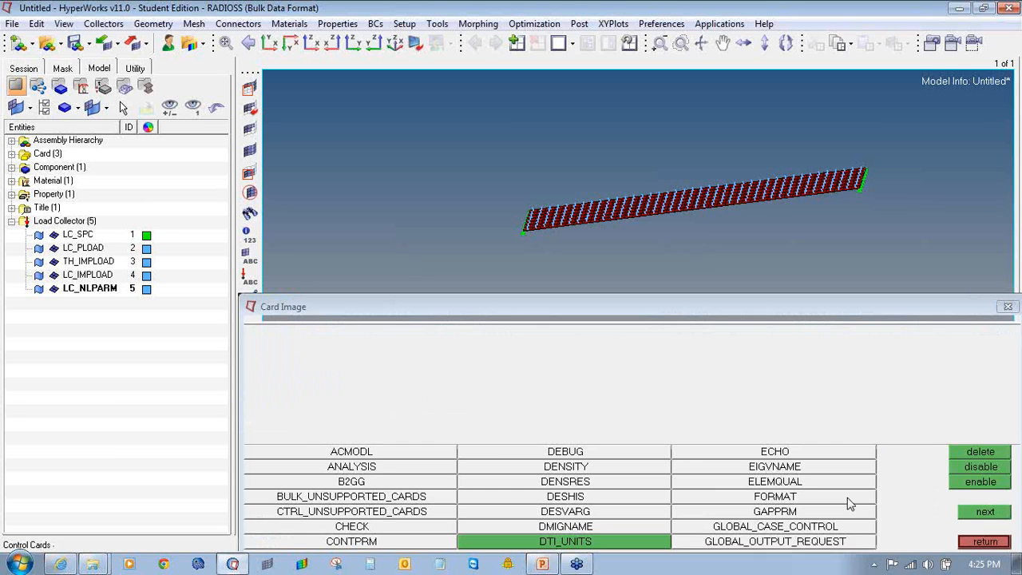
pyautogui.click(844, 543)
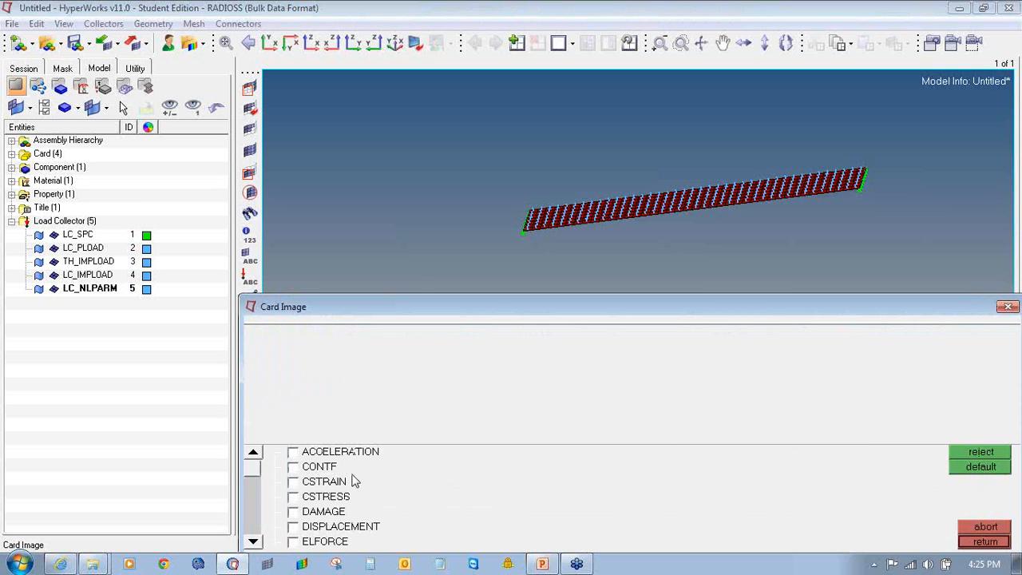
pyautogui.click(292, 526)
pyautogui.click(254, 542)
pyautogui.click(254, 542)
pyautogui.click(254, 542)
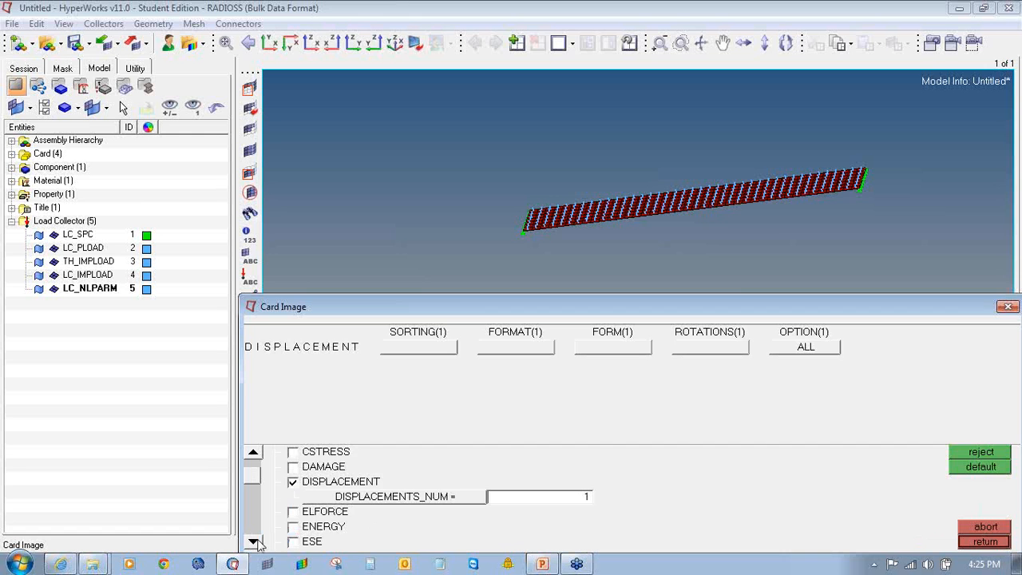
pyautogui.click(254, 543)
pyautogui.click(253, 543)
pyautogui.click(292, 482)
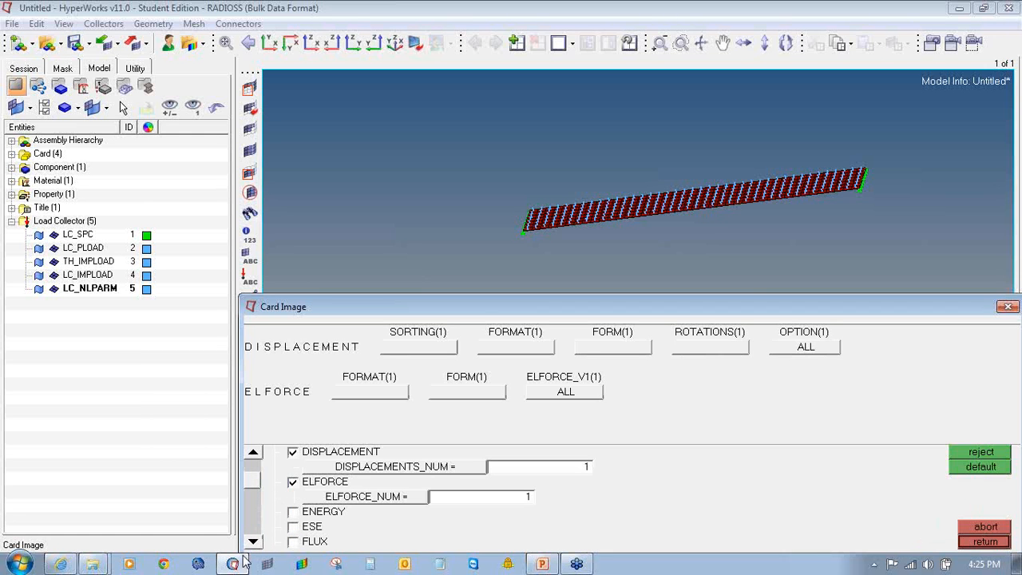
# Step: Enable the OLOAD output in the global output request
pyautogui.click(254, 543)
pyautogui.click(254, 543)
pyautogui.click(254, 543)
pyautogui.click(254, 543)
pyautogui.click(254, 543)
pyautogui.click(254, 543)
pyautogui.click(254, 543)
pyautogui.click(292, 511)
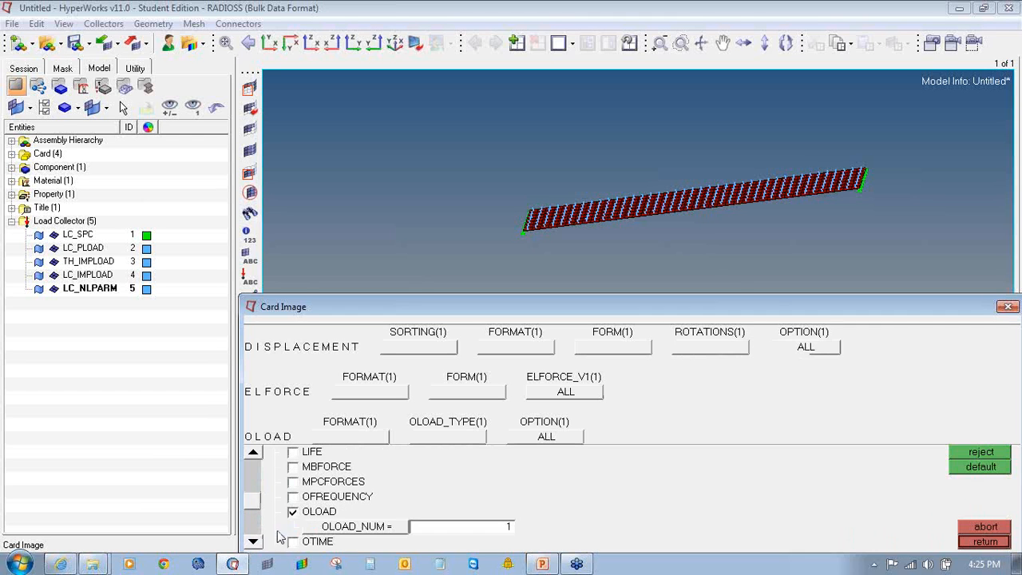
# Step: Enable the STRESS and STRAIN outputs in the global output request
pyautogui.click(254, 542)
pyautogui.click(258, 542)
pyautogui.click(258, 542)
pyautogui.click(258, 542)
pyautogui.click(292, 542)
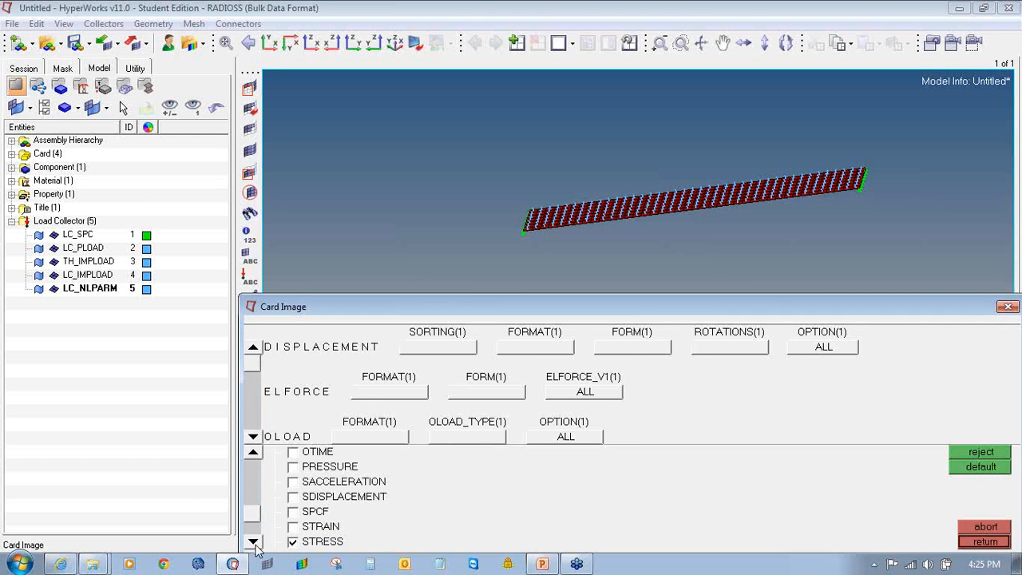
pyautogui.click(292, 526)
pyautogui.click(254, 542)
pyautogui.click(254, 542)
pyautogui.click(254, 543)
pyautogui.click(254, 543)
pyautogui.click(254, 542)
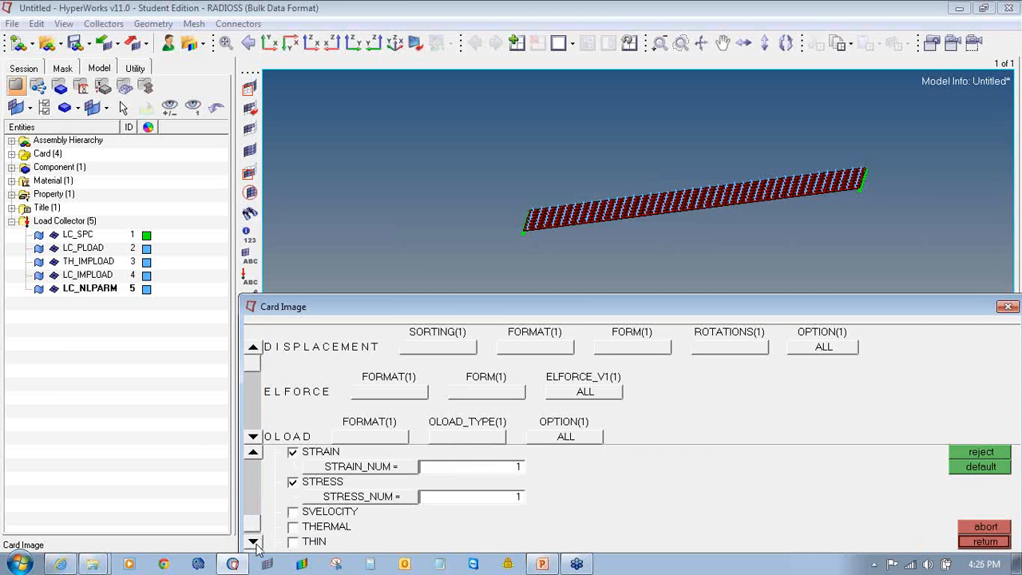
# Step: Set the output option to YES for both DISPLACEMENT and OLOAD
pyautogui.click(831, 352)
pyautogui.click(789, 363)
pyautogui.click(253, 436)
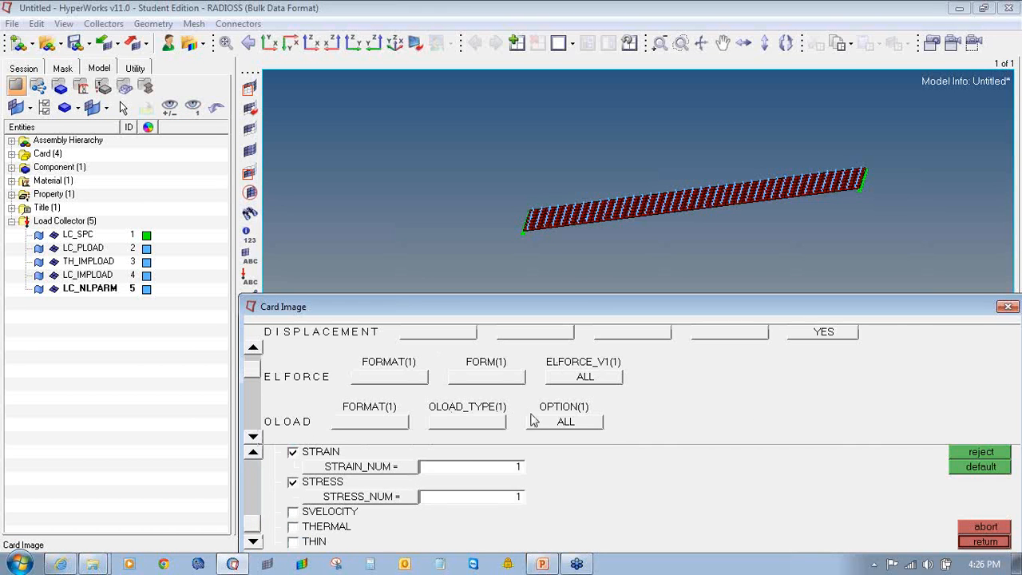
pyautogui.click(564, 424)
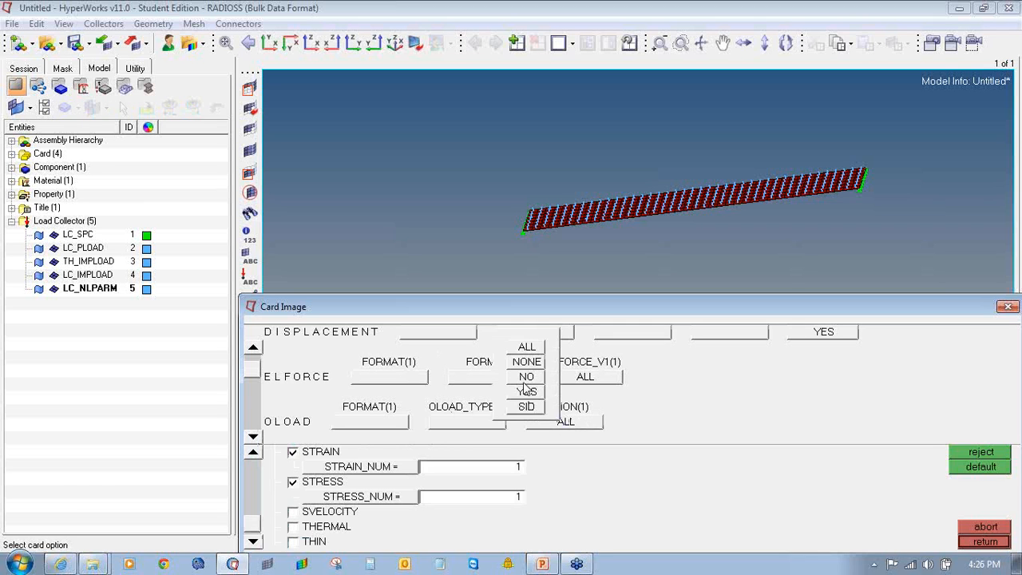
pyautogui.click(527, 391)
# Step: Set the STRAIN and STRESS output options to YES and finish the control cards
pyautogui.click(253, 439)
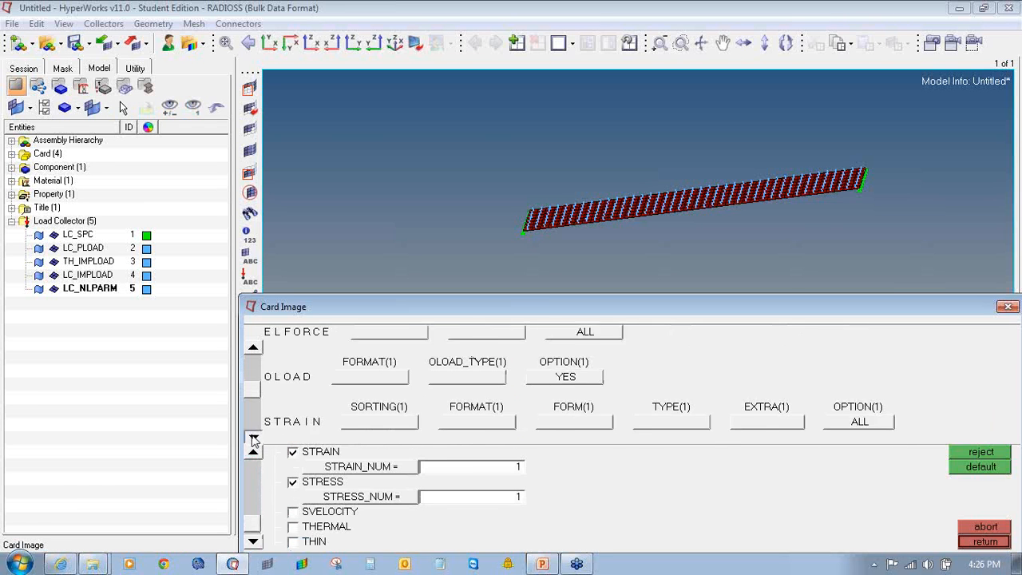
pyautogui.click(252, 439)
pyautogui.click(883, 411)
pyautogui.click(823, 354)
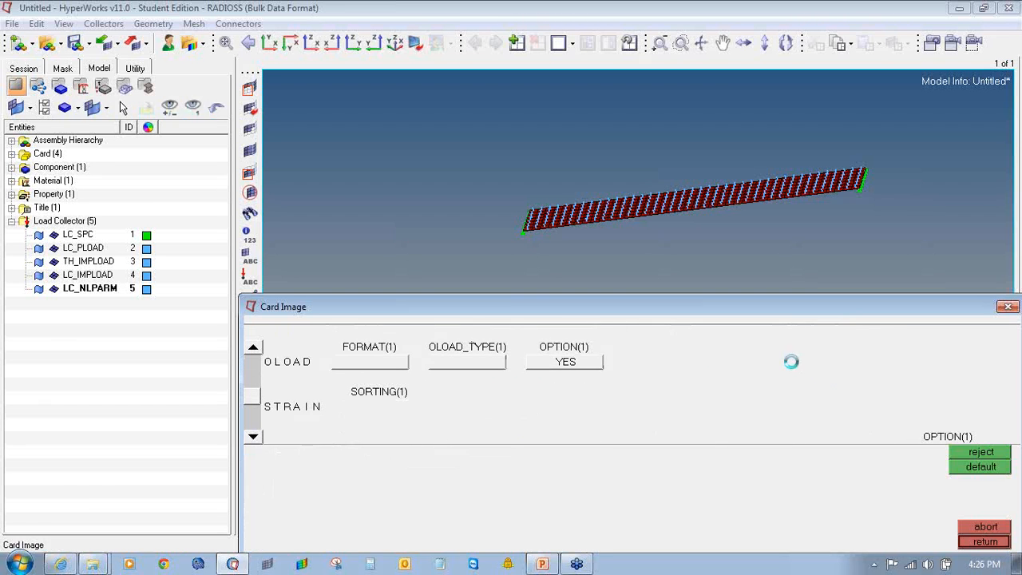
pyautogui.click(253, 436)
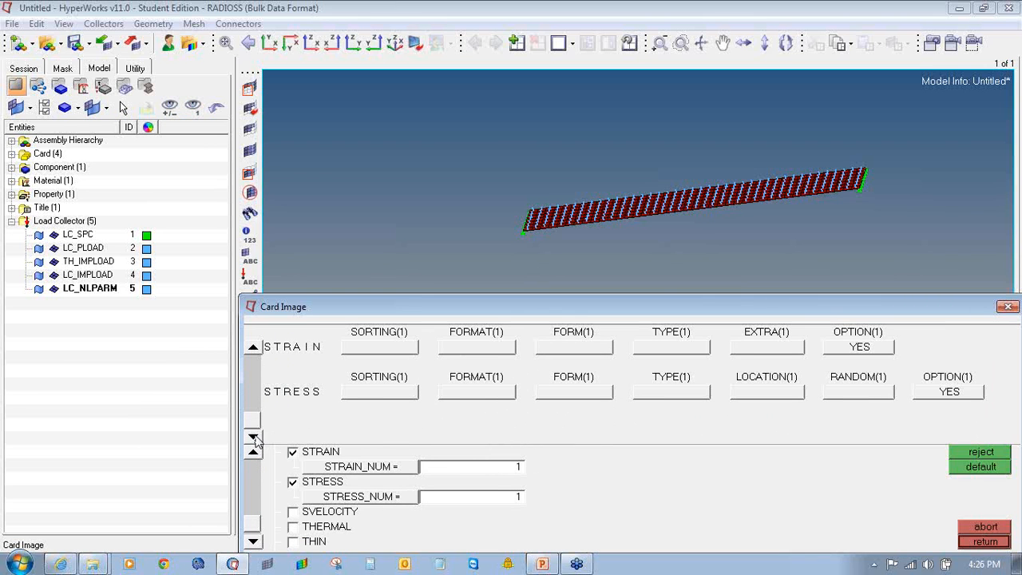
pyautogui.click(979, 543)
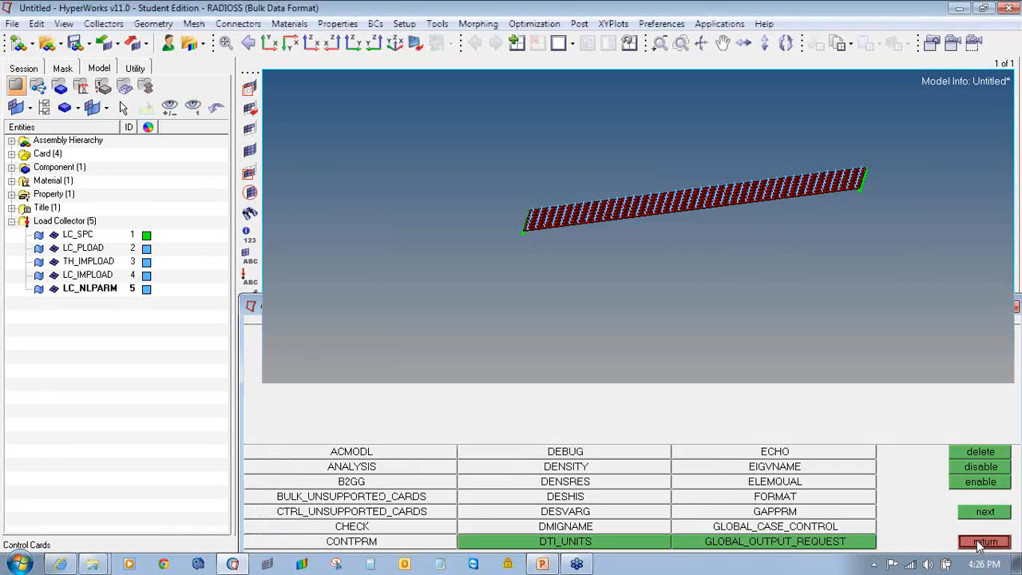
pyautogui.click(979, 542)
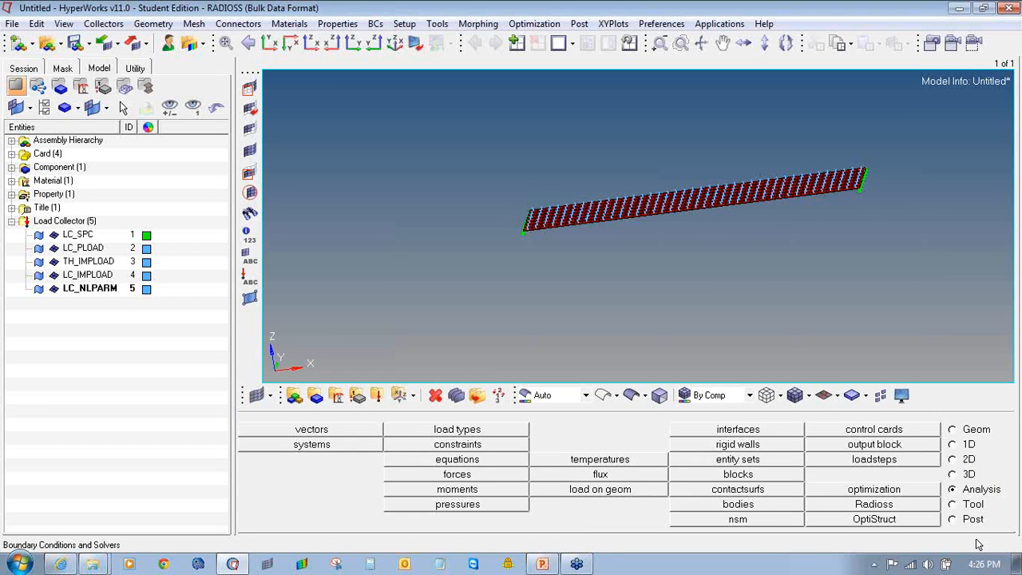
# Step: Start a new load step named sub_nlgoem_implicit with the type geometric non-linear
pyautogui.click(847, 462)
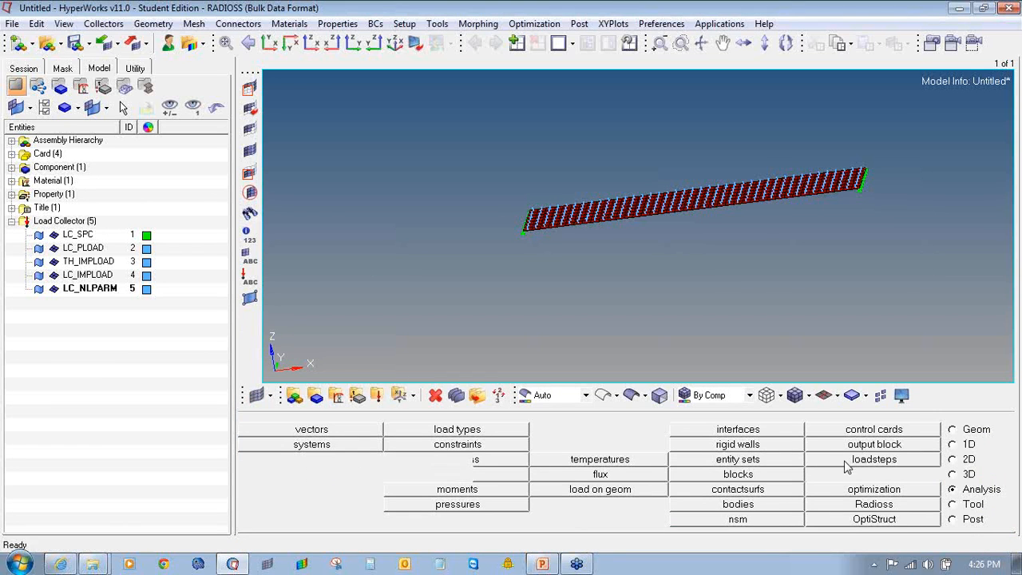
pyautogui.click(952, 520)
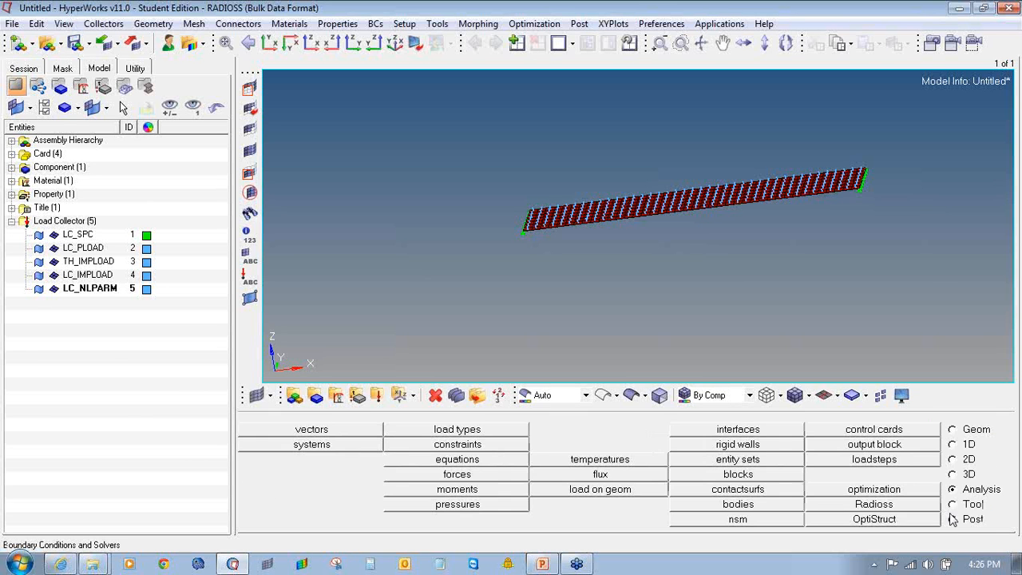
pyautogui.click(901, 461)
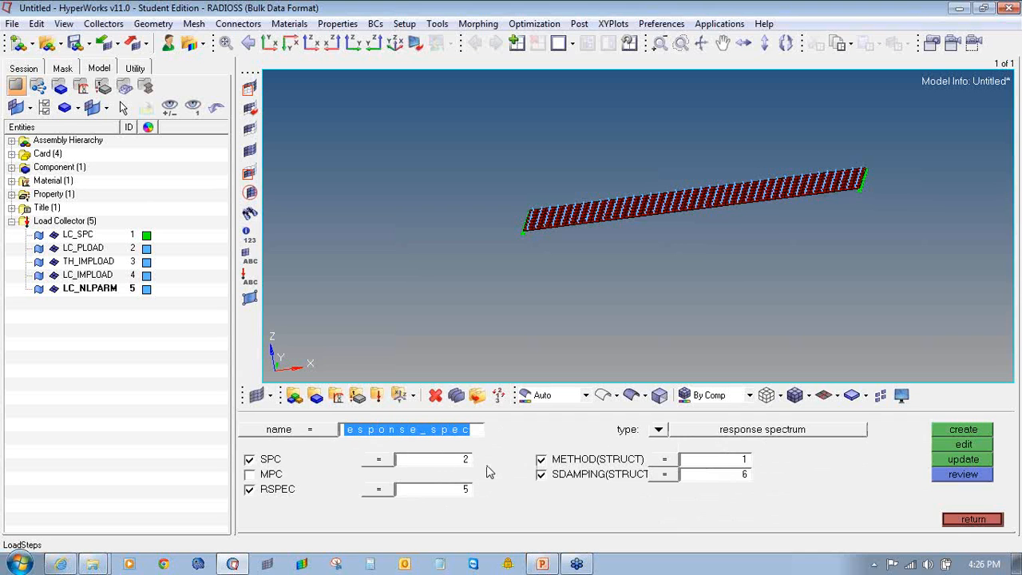
pyautogui.write('sub_')
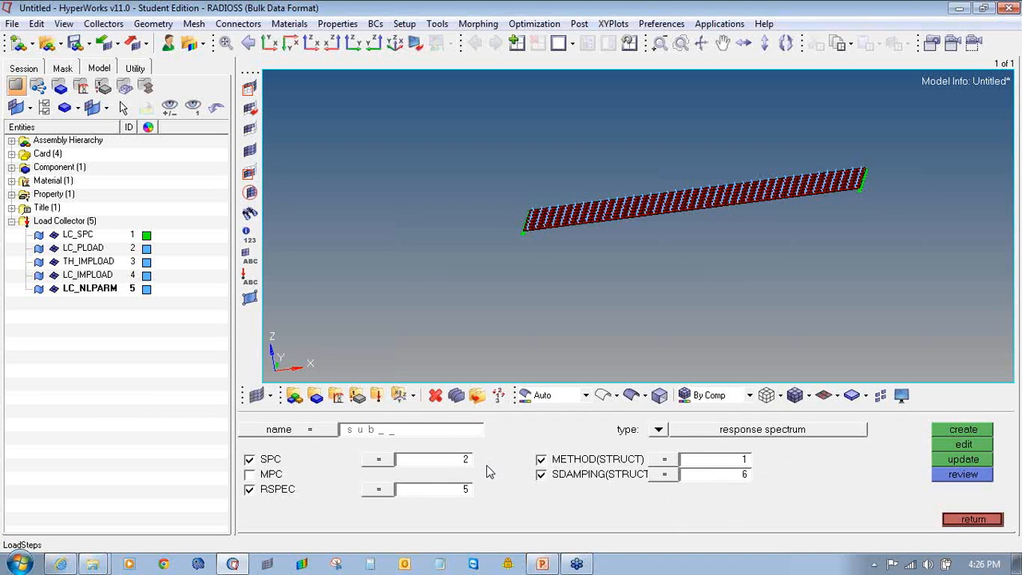
pyautogui.write('nlgoe')
pyautogui.write('m')
pyautogui.write('_imploic')
pyautogui.press('BackSpace')
pyautogui.write('icit')
pyautogui.click(659, 430)
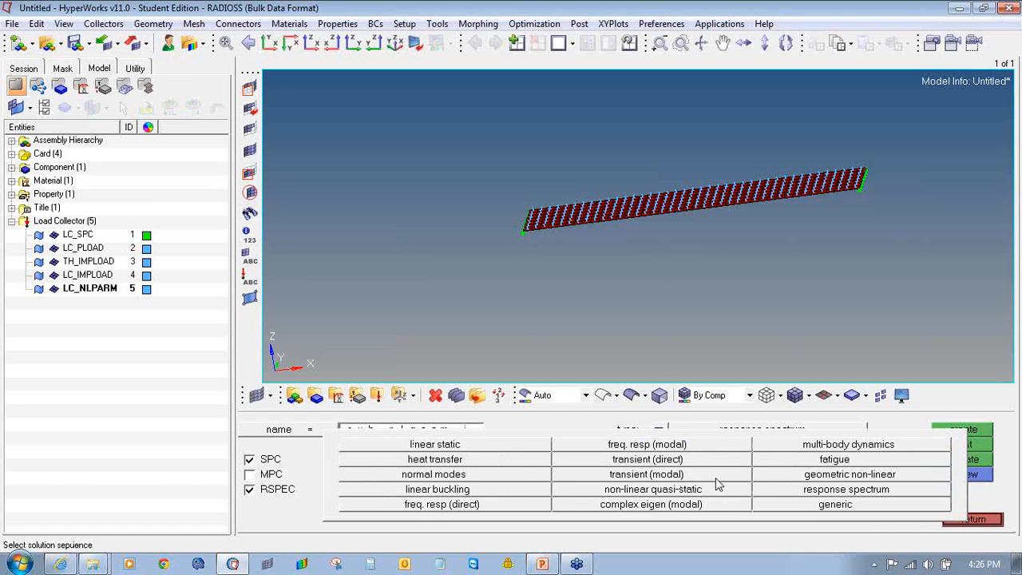
pyautogui.click(781, 477)
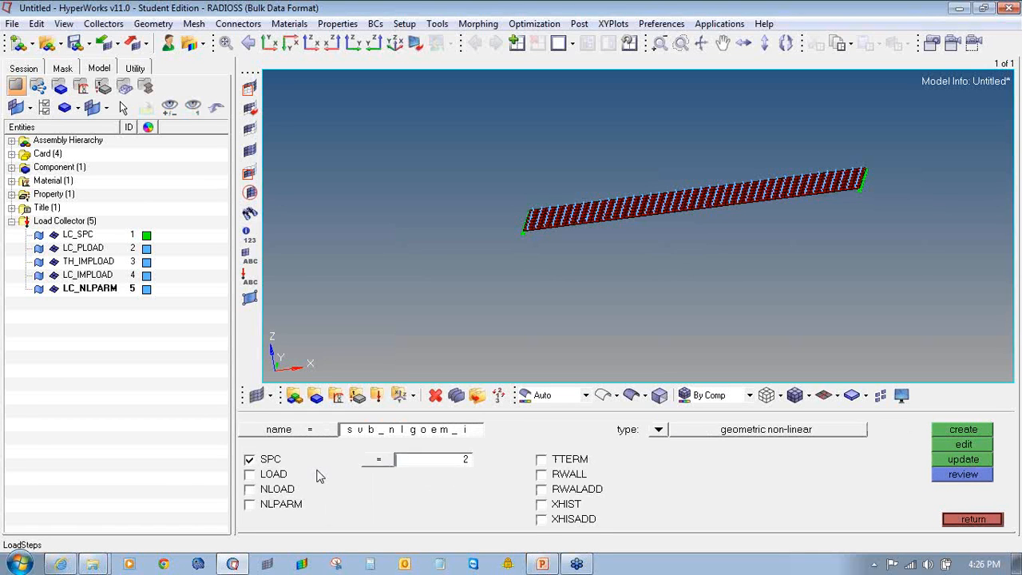
# Step: Assign LC_PLOAD as SPC, TH_IMPLOAD as NLOAD and LC_NLPARM as NLPARM in the load step
pyautogui.click(378, 460)
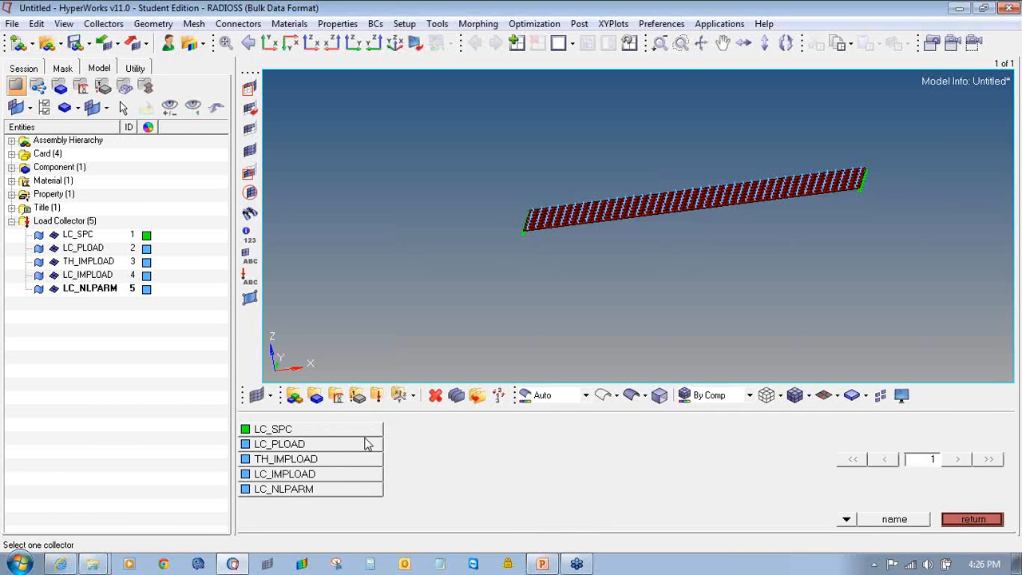
pyautogui.click(367, 444)
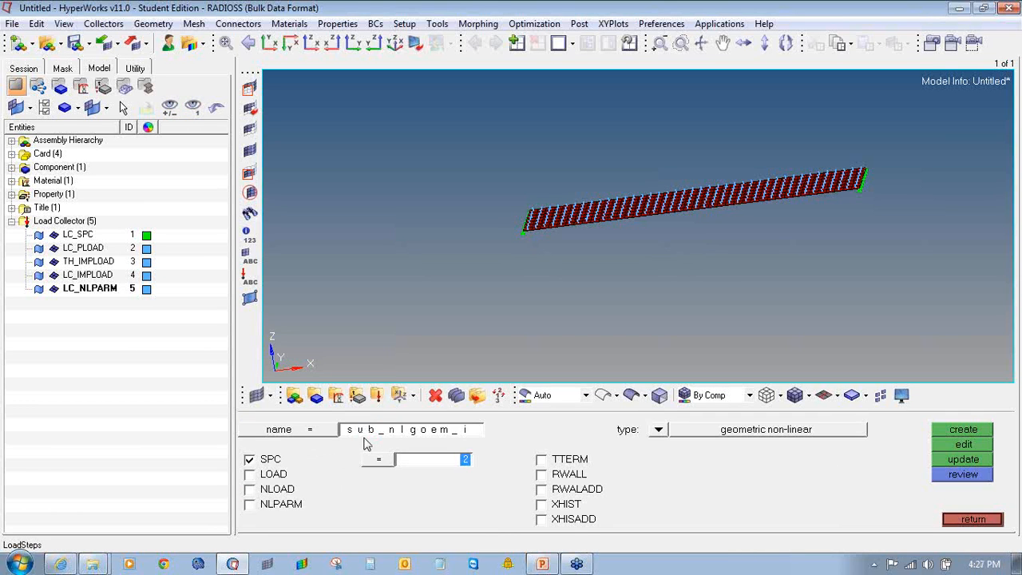
pyautogui.click(284, 489)
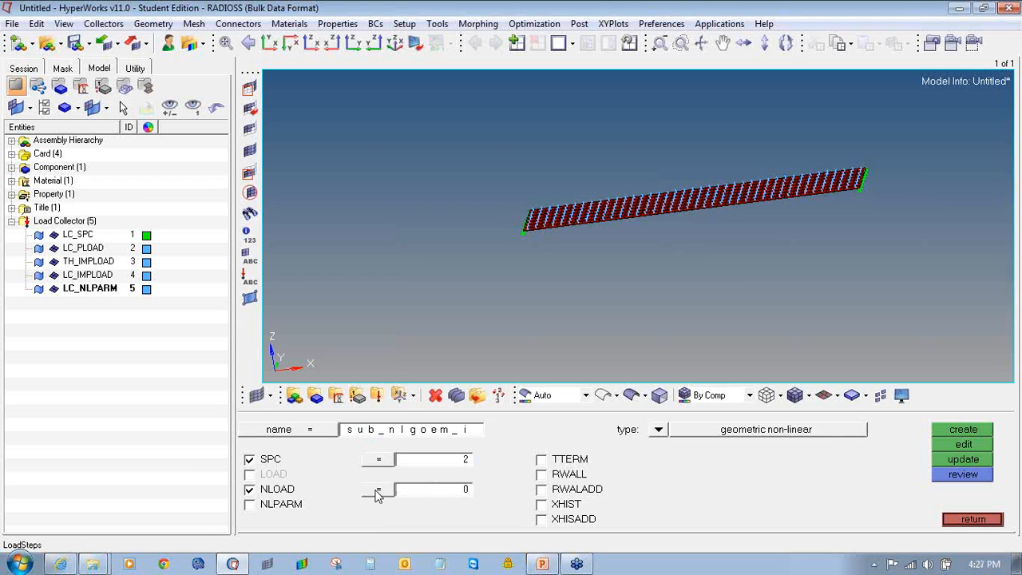
pyautogui.click(377, 490)
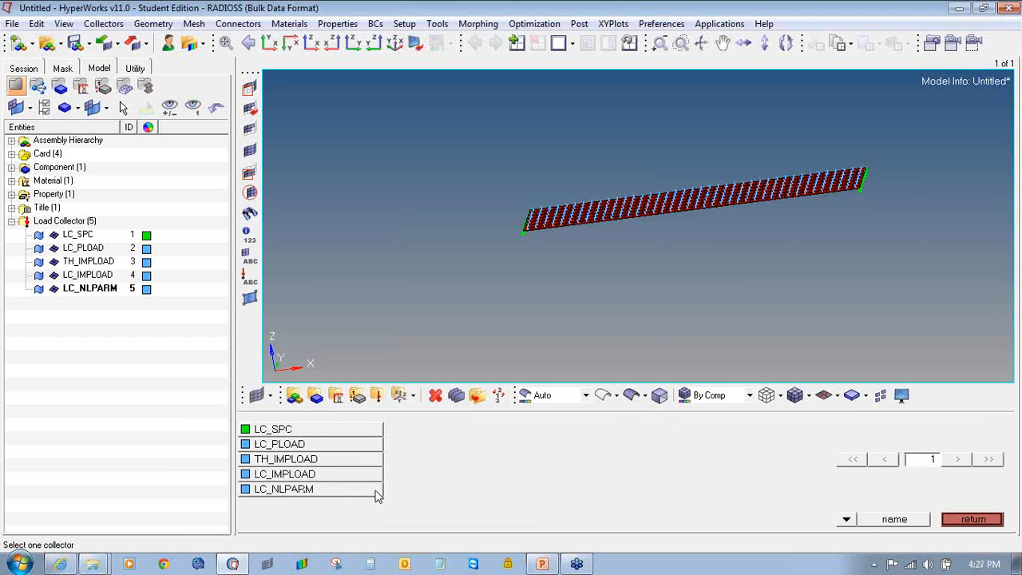
pyautogui.click(336, 462)
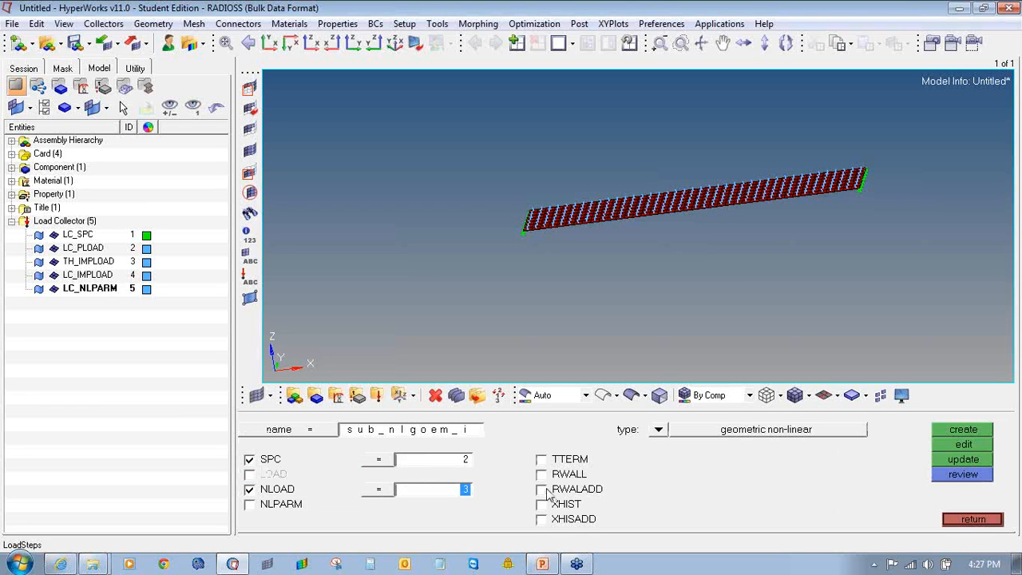
pyautogui.click(285, 506)
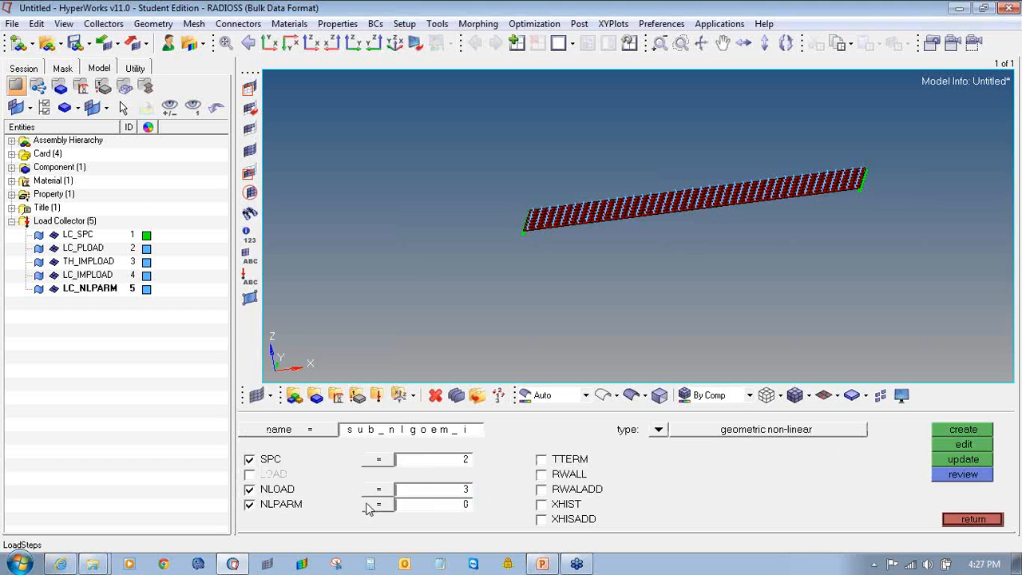
pyautogui.click(375, 506)
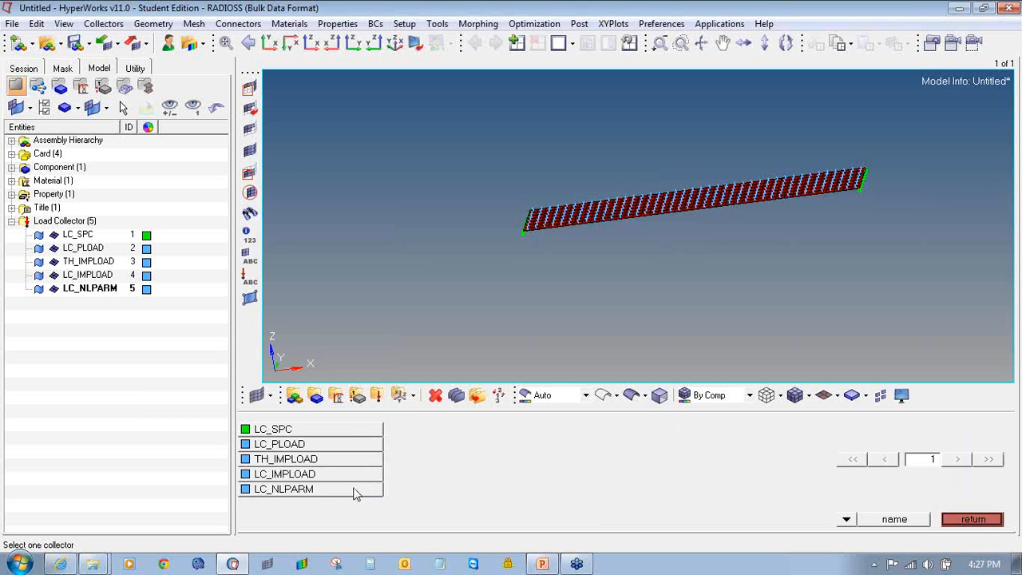
pyautogui.click(355, 489)
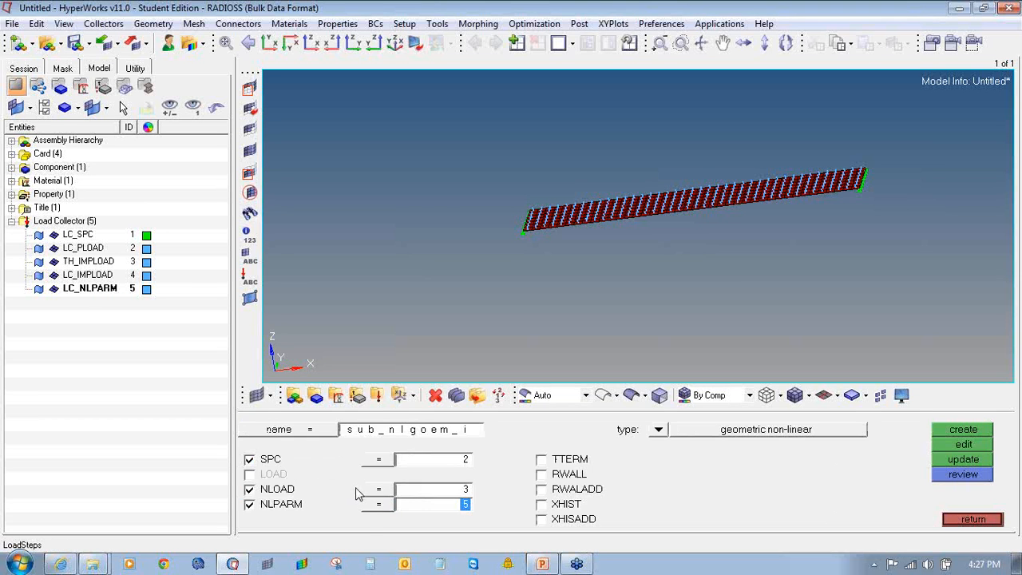
# Step: Activate the termination time TTERM for the load step and set it to 1.000
pyautogui.click(548, 461)
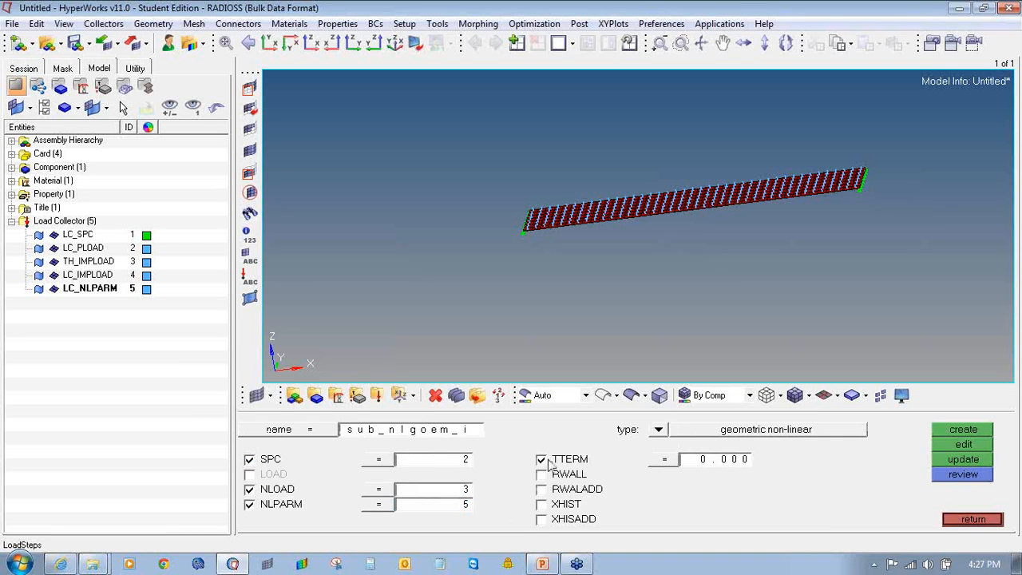
pyautogui.click(663, 464)
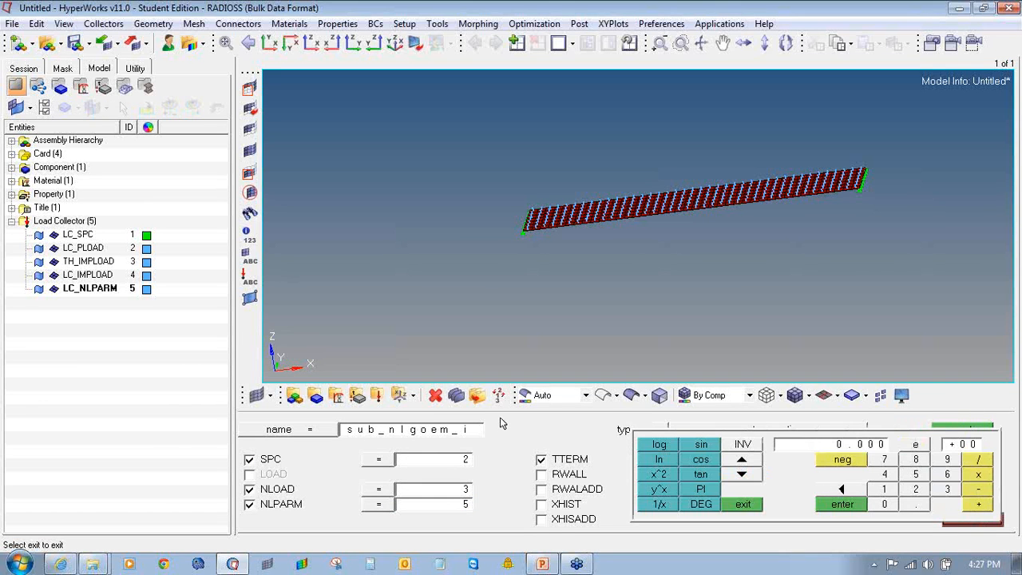
pyautogui.click(744, 506)
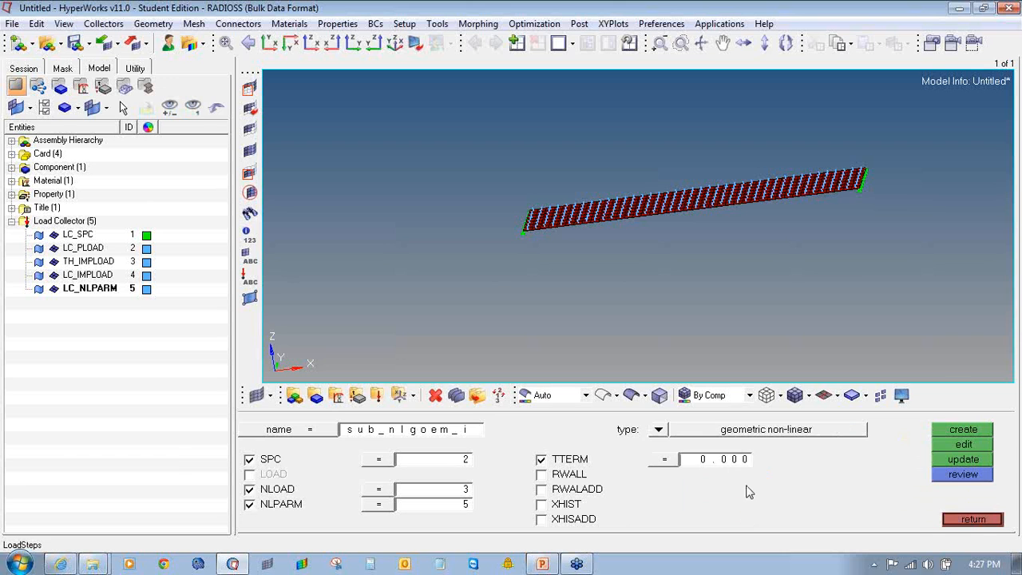
pyautogui.click(729, 465)
pyautogui.write('1.000')
# Step: Change the load step's NLOAD reference to LC_IMPLOAD, create the load step and leave its definition
pyautogui.click(375, 490)
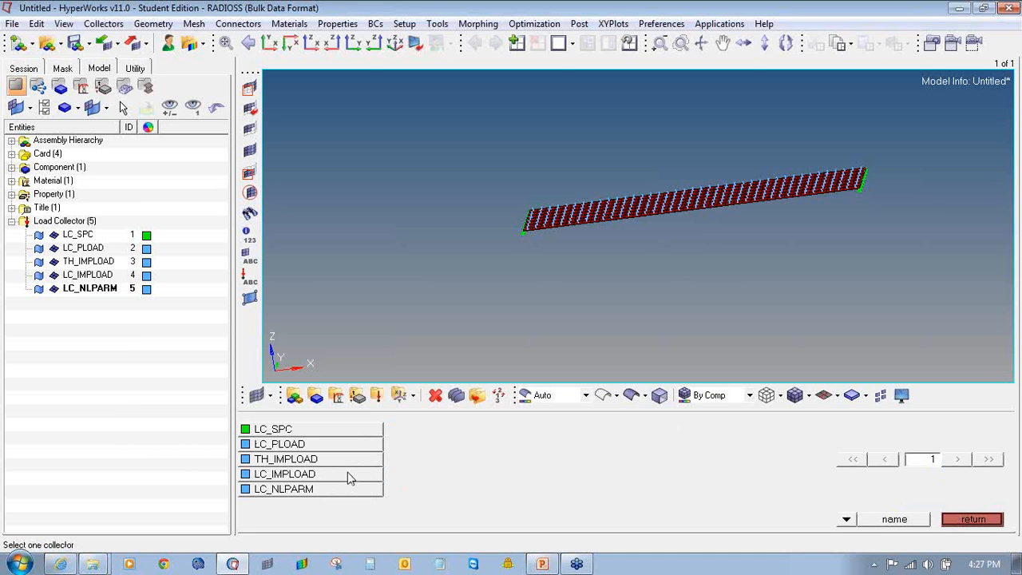
pyautogui.click(347, 474)
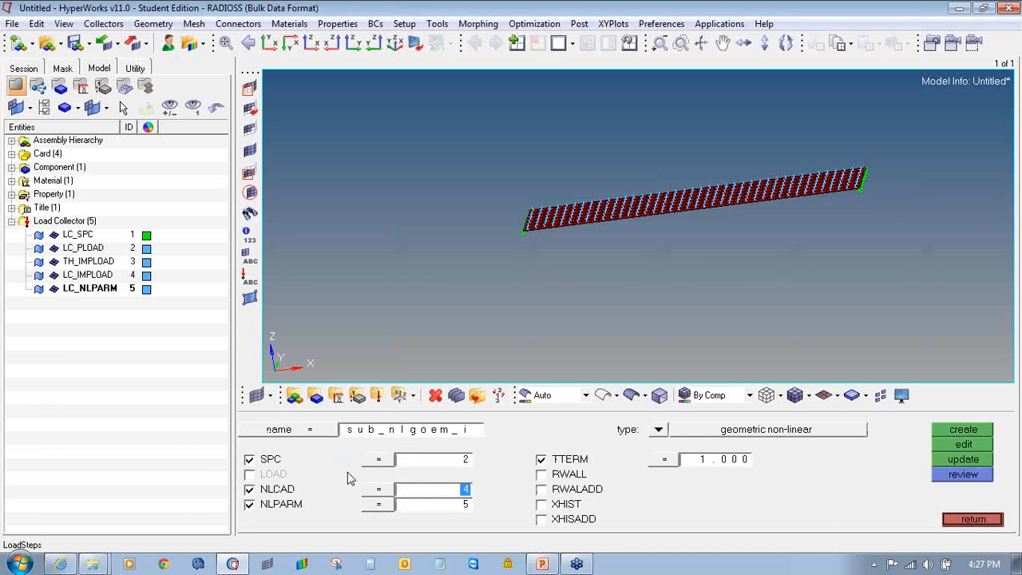
pyautogui.click(936, 434)
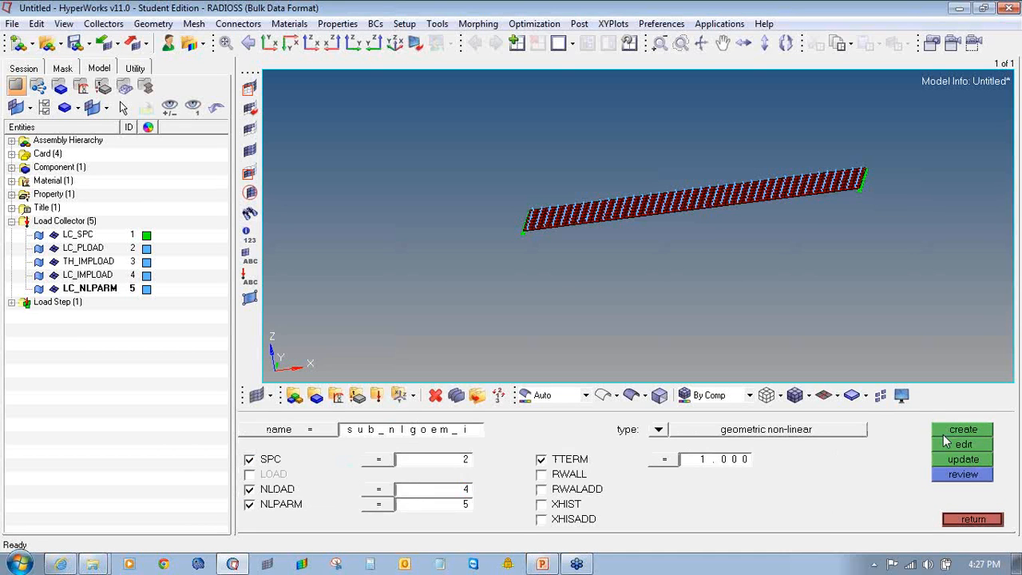
pyautogui.click(960, 521)
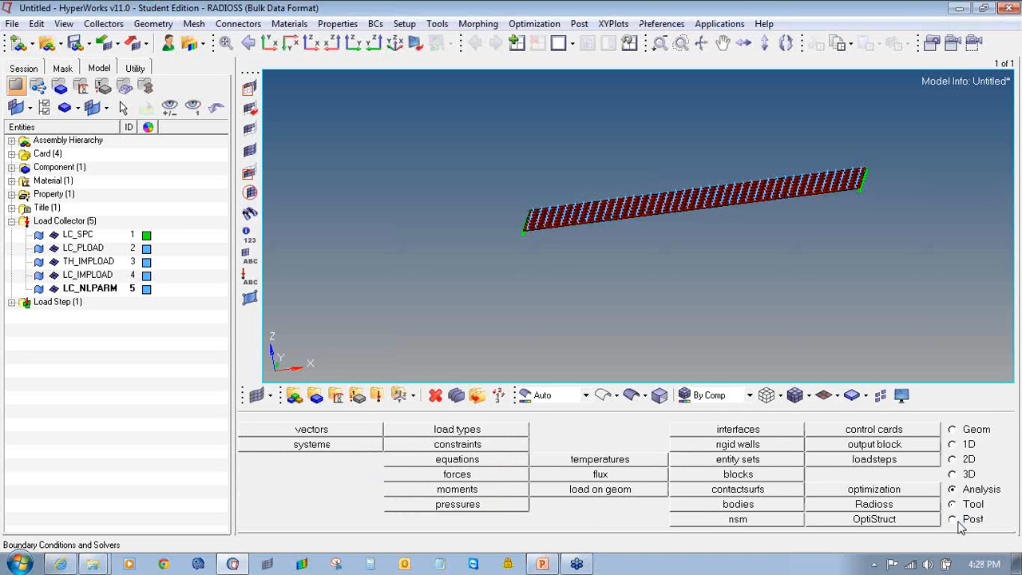
# Step: Save the model as non_linear in a new folder named practise inside the Tutorial 4 folder
pyautogui.click(13, 23)
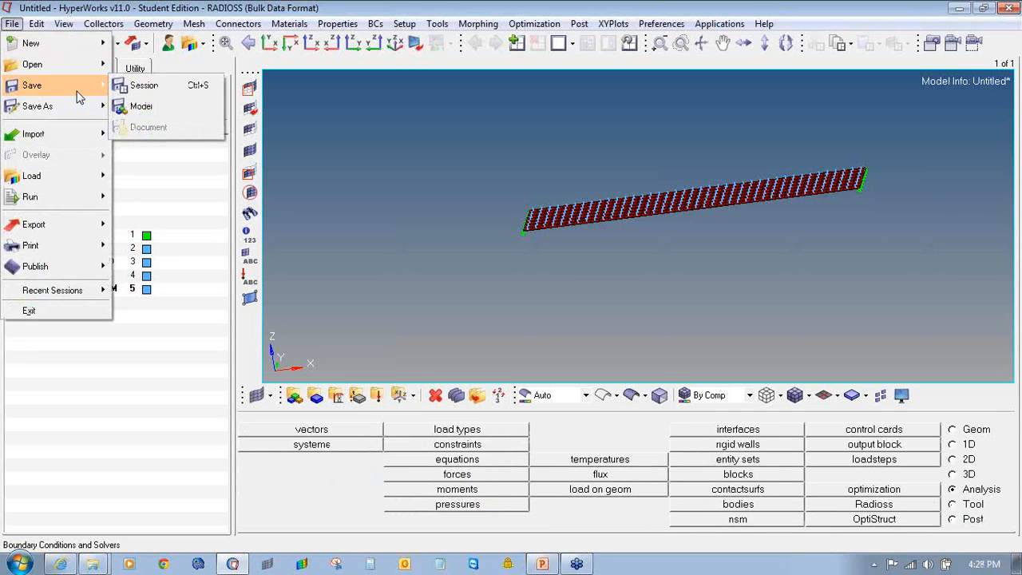
pyautogui.moveTo(74, 102)
pyautogui.click(154, 150)
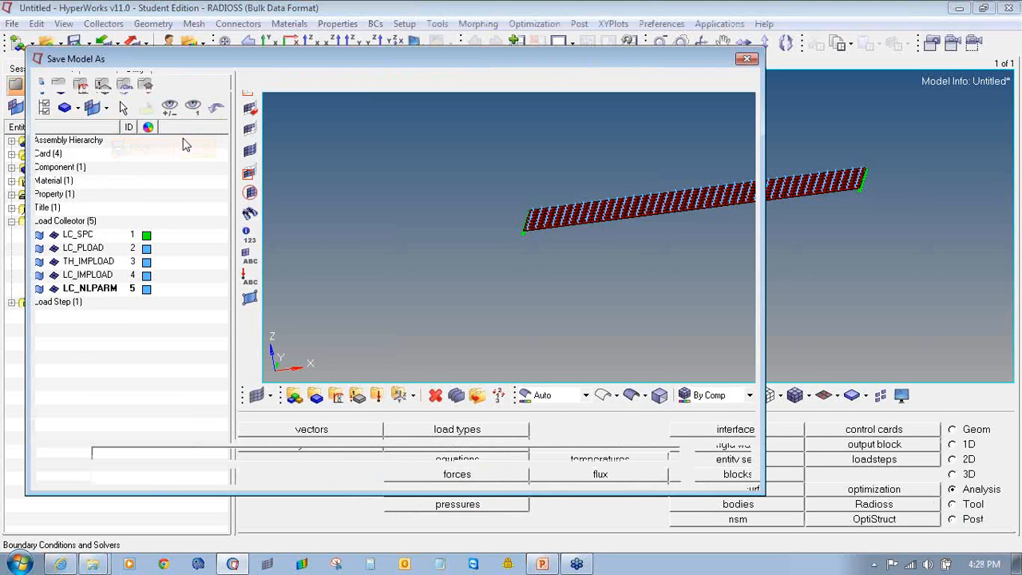
pyautogui.click(281, 80)
pyautogui.write('practise')
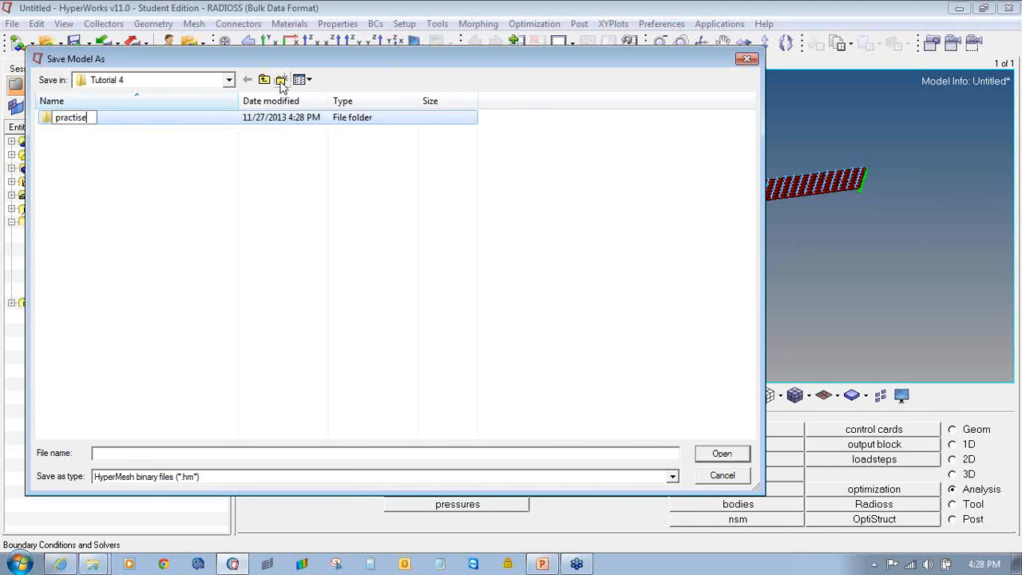
pyautogui.press('Return')
pyautogui.press('Return')
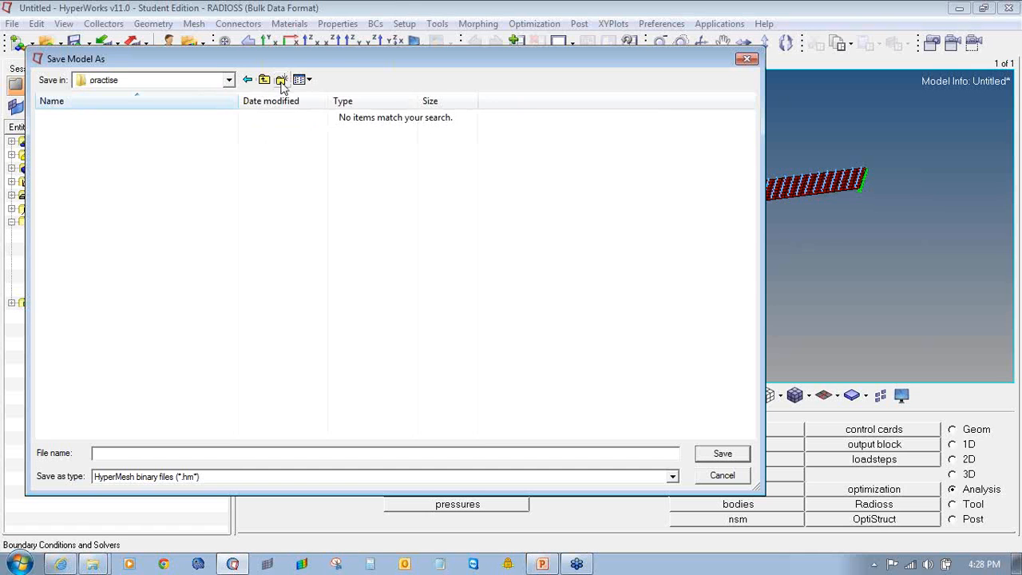
pyautogui.write('non_linear')
pyautogui.press('Return')
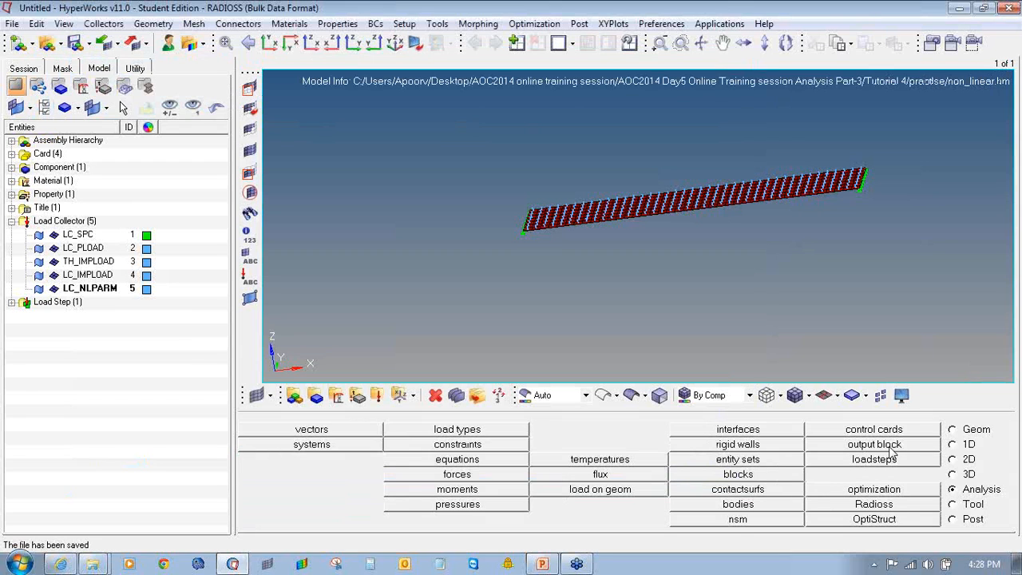
# Step: Try to run the RADIOSS analysis of non_linear.fem, close the solver window and leave the solver setup
pyautogui.click(898, 504)
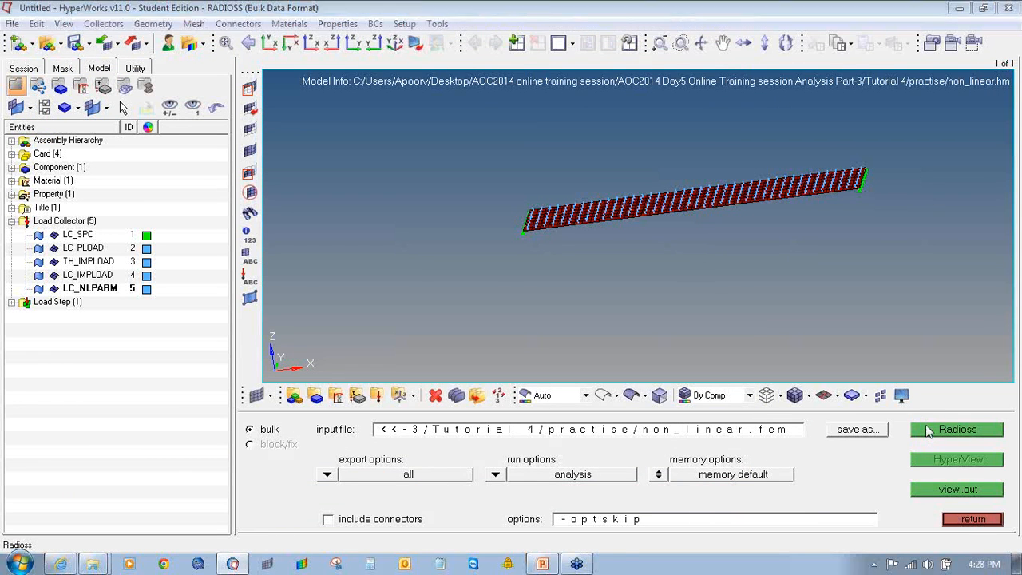
pyautogui.click(928, 431)
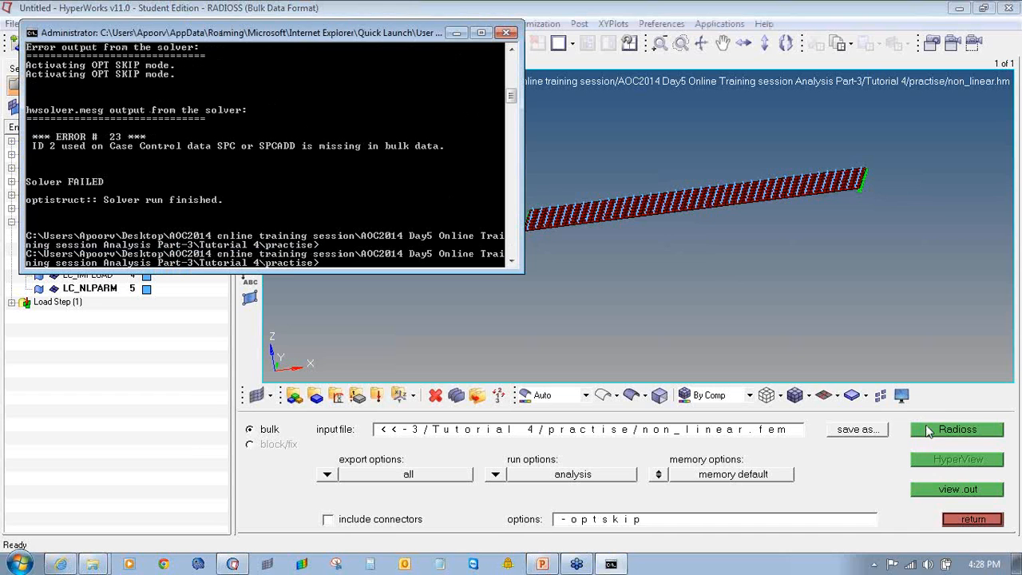
pyautogui.click(506, 32)
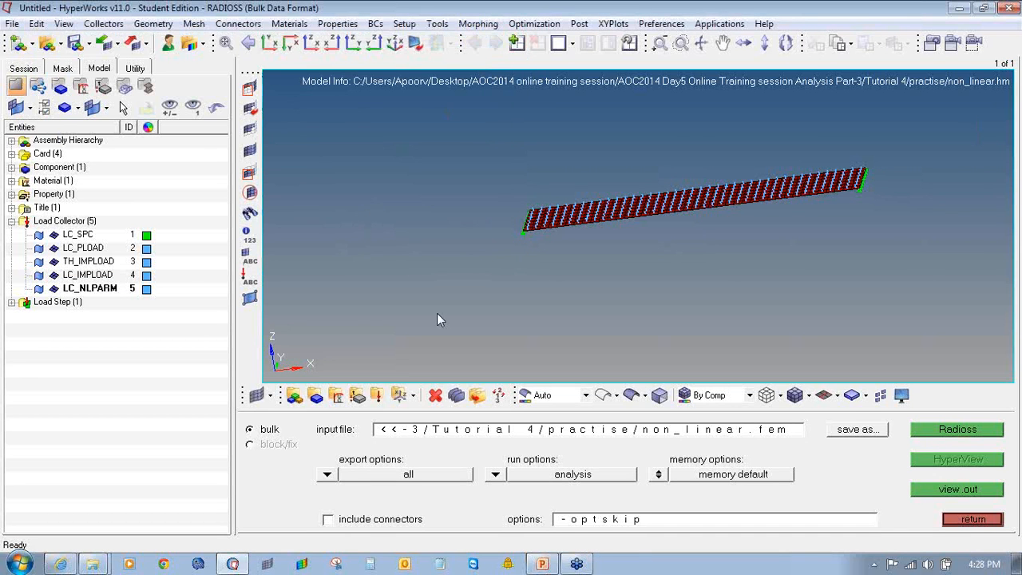
pyautogui.click(961, 521)
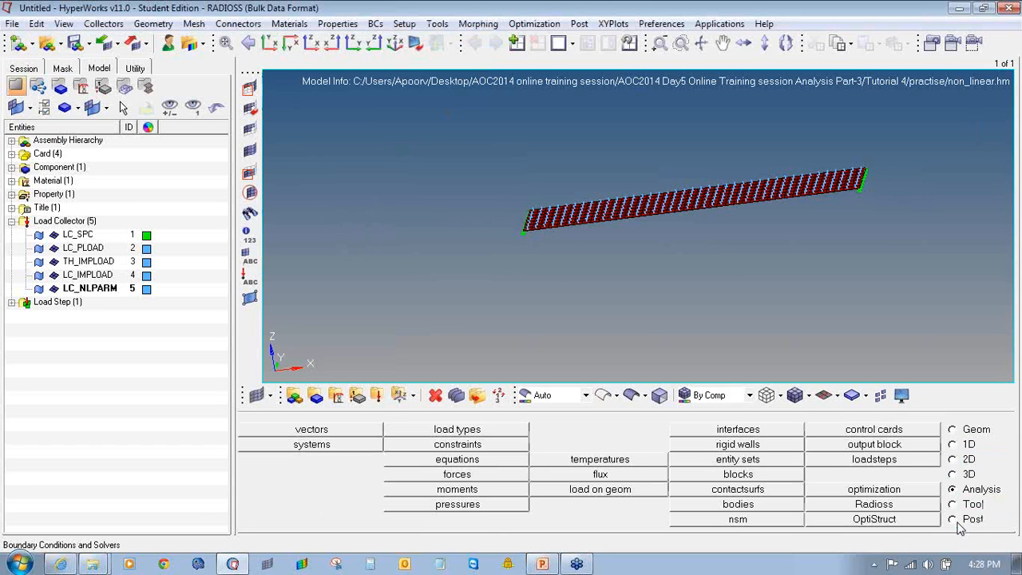
# Step: Change the load step's SPC reference to LC_SPC and update the load step
pyautogui.click(879, 462)
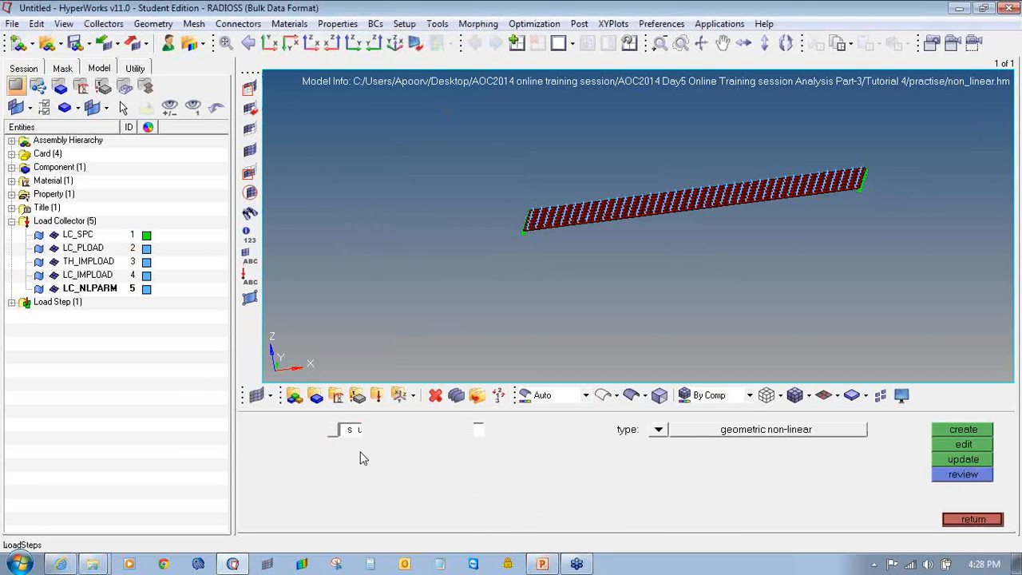
pyautogui.click(378, 464)
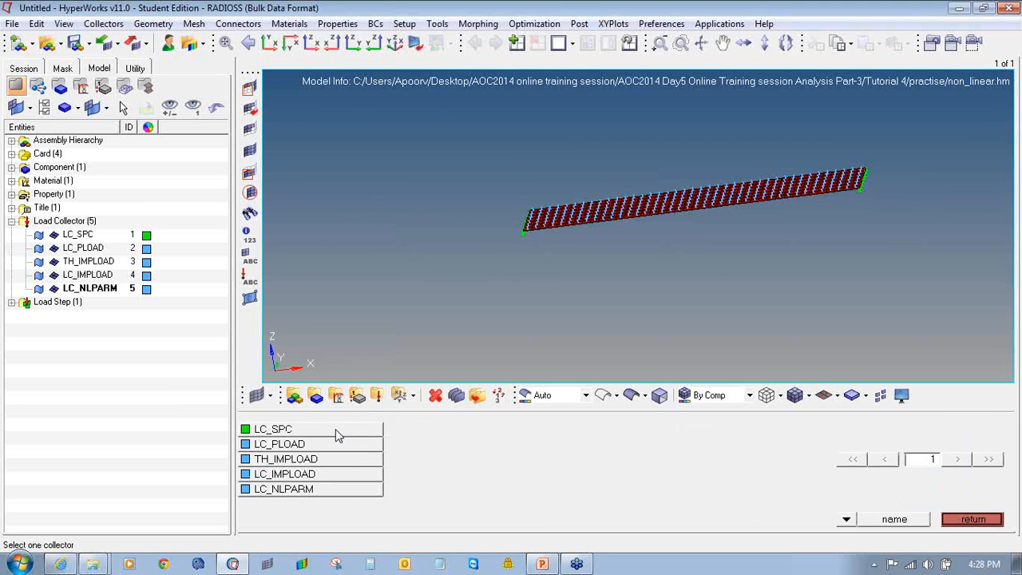
pyautogui.click(335, 429)
pyautogui.click(951, 460)
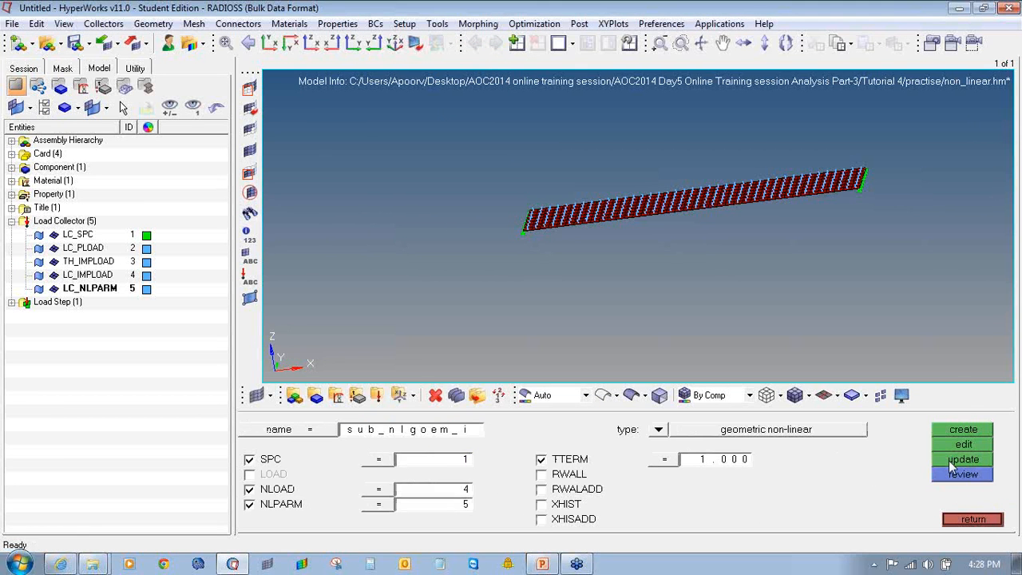
pyautogui.click(58, 44)
pyautogui.click(747, 59)
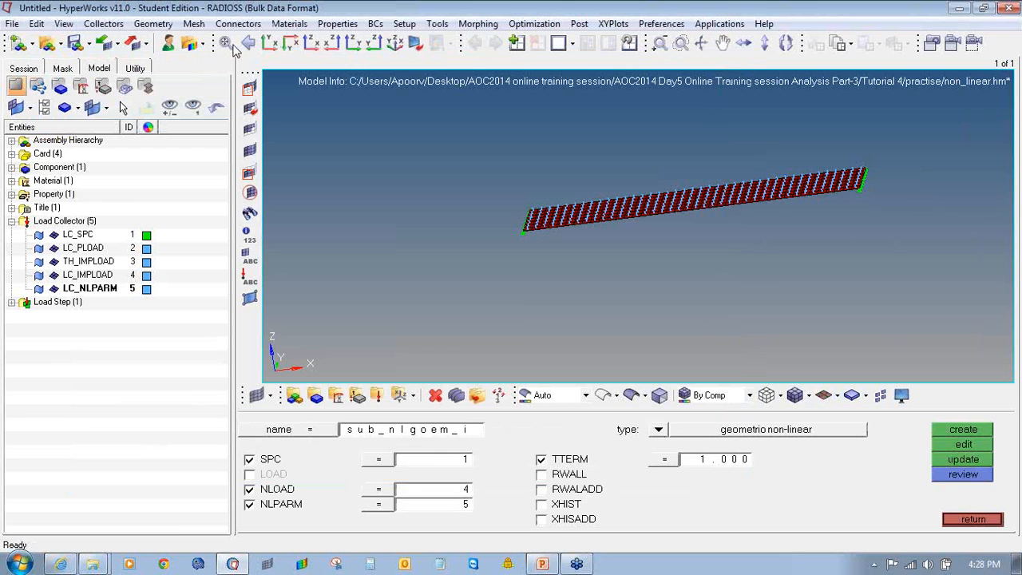
# Step: Save the model and rerun the RADIOSS analysis of non_linear.fem, closing the solver window when it finishes
pyautogui.click(74, 43)
pyautogui.click(924, 508)
pyautogui.click(950, 431)
pyautogui.click(612, 487)
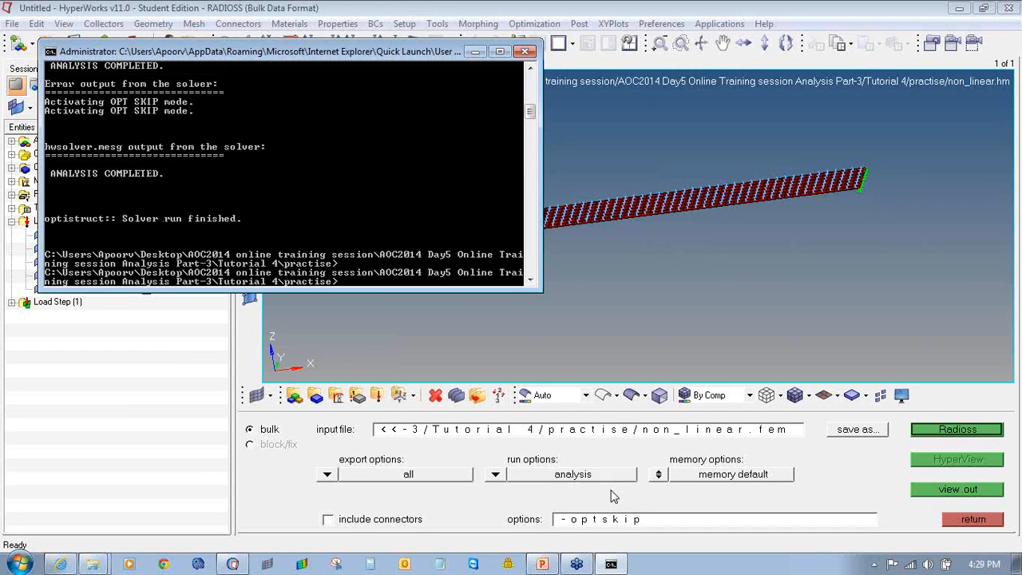
pyautogui.click(525, 51)
# Step: Split the page into two windows and load non_linear.h3d from the Tutorial 4 practise folder as model and results in the HyperView window
pyautogui.click(571, 44)
pyautogui.click(624, 69)
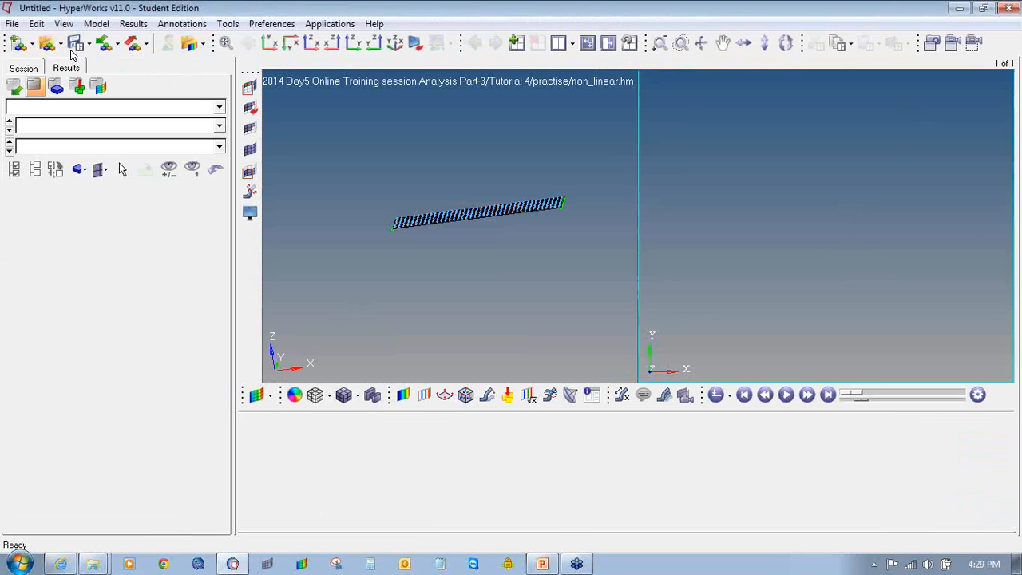
pyautogui.click(334, 445)
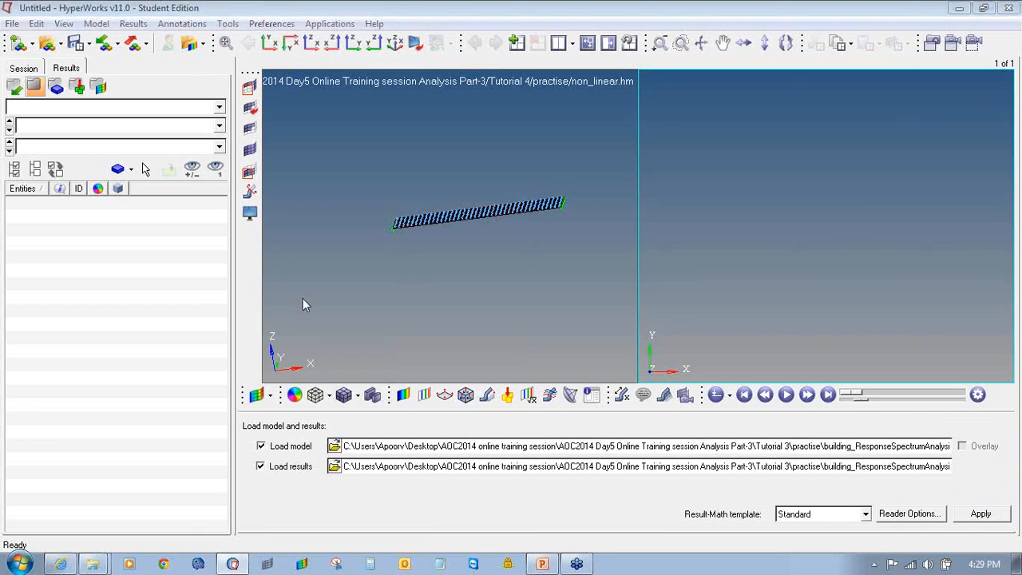
pyautogui.click(264, 80)
pyautogui.click(265, 79)
pyautogui.doubleClick(156, 158)
pyautogui.doubleClick(153, 126)
pyautogui.doubleClick(152, 120)
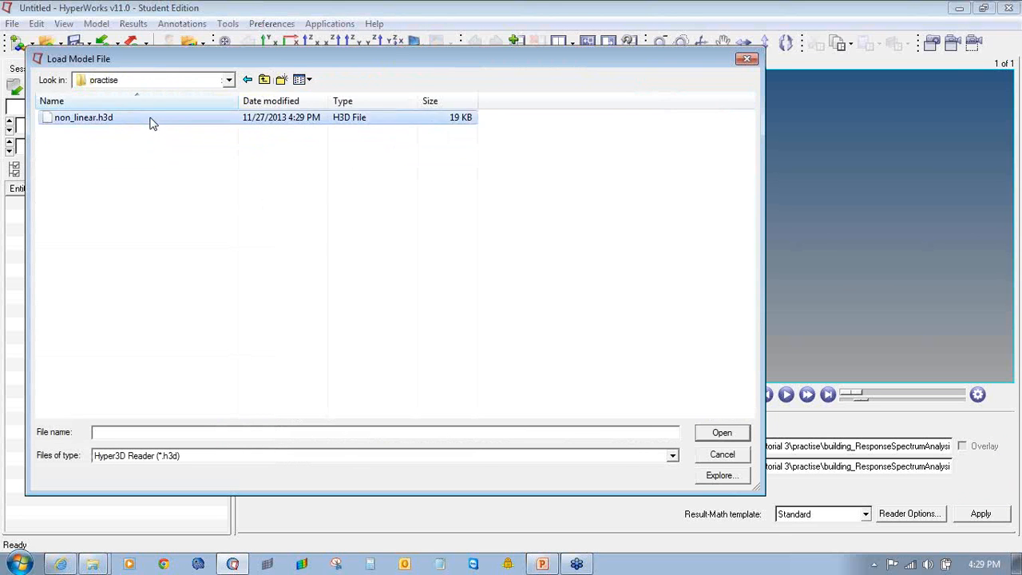
pyautogui.click(997, 518)
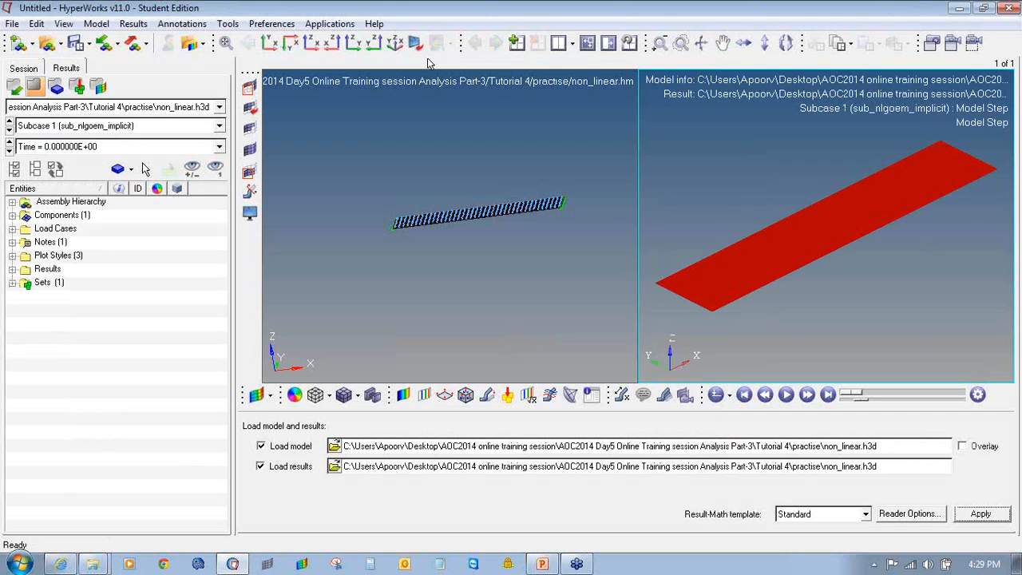
# Step: Expand the results window, contour the plate's displacement magnitude and animate it over the time steps
pyautogui.click(587, 44)
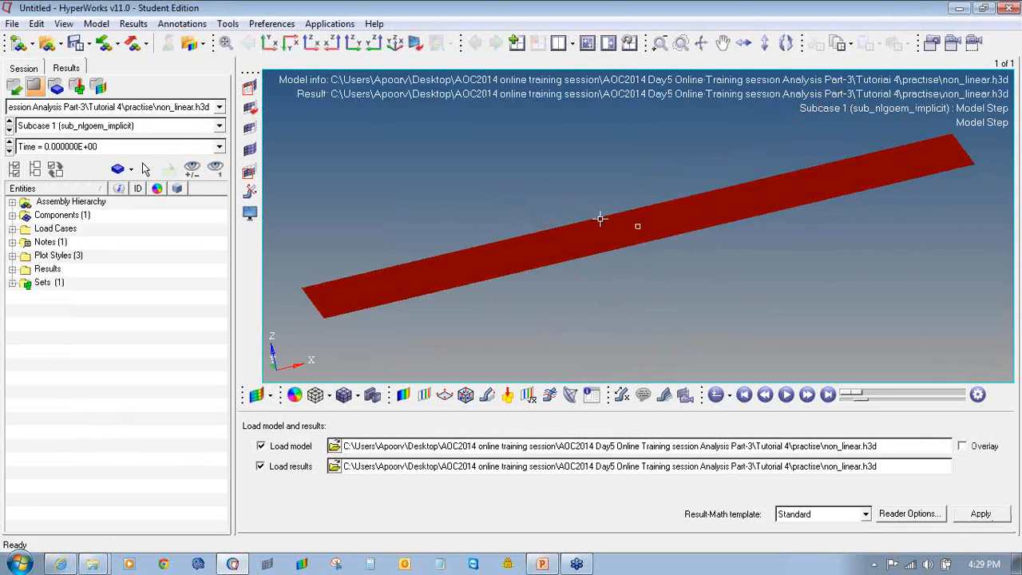
pyautogui.click(404, 395)
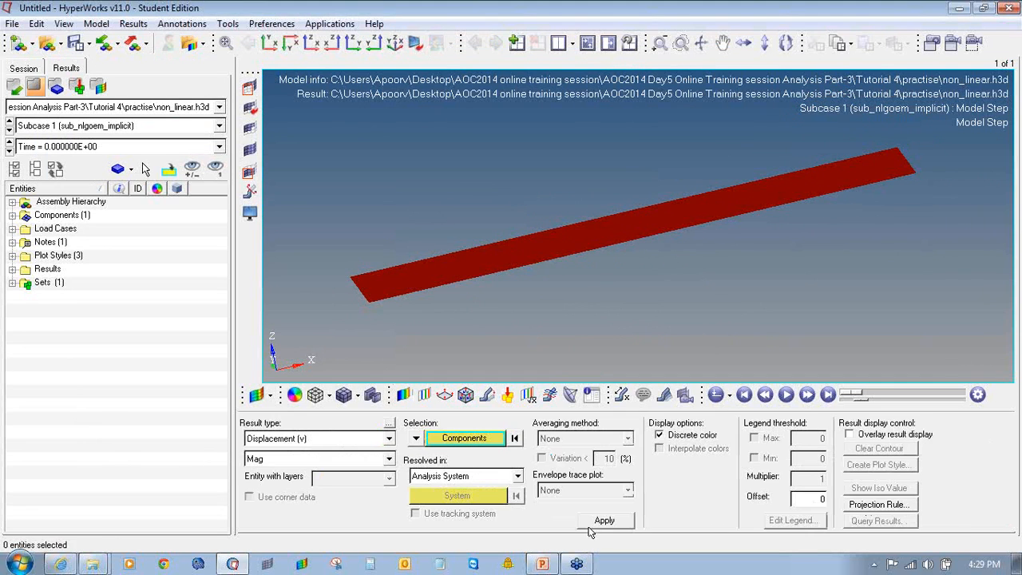
pyautogui.click(604, 520)
pyautogui.click(306, 440)
pyautogui.click(9, 151)
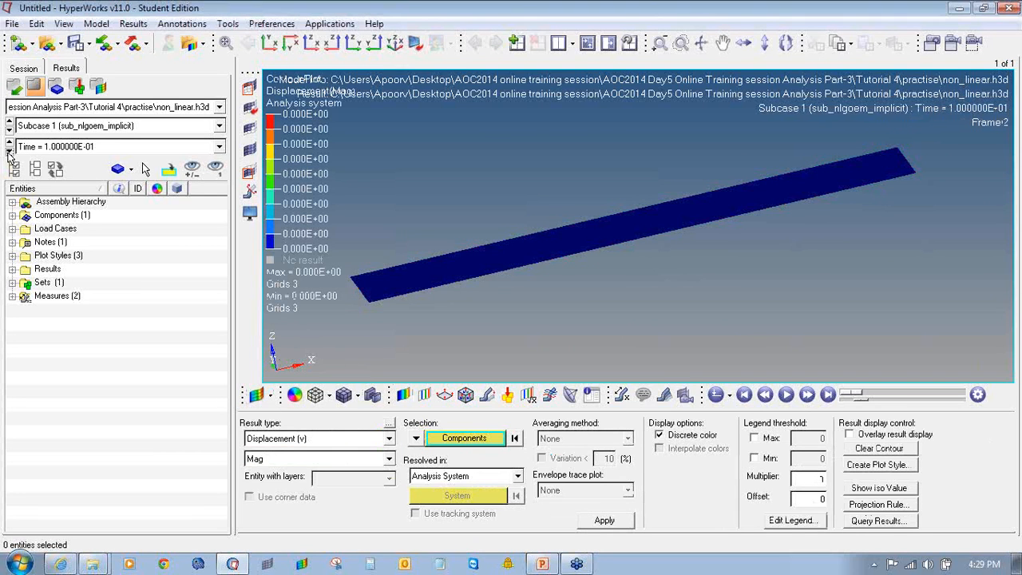
pyautogui.click(785, 399)
# Step: Contour the von Mises element strains (2D & 3D) on the plate with simple averaging
pyautogui.click(355, 445)
pyautogui.click(320, 460)
pyautogui.click(591, 439)
pyautogui.click(565, 465)
pyautogui.click(604, 520)
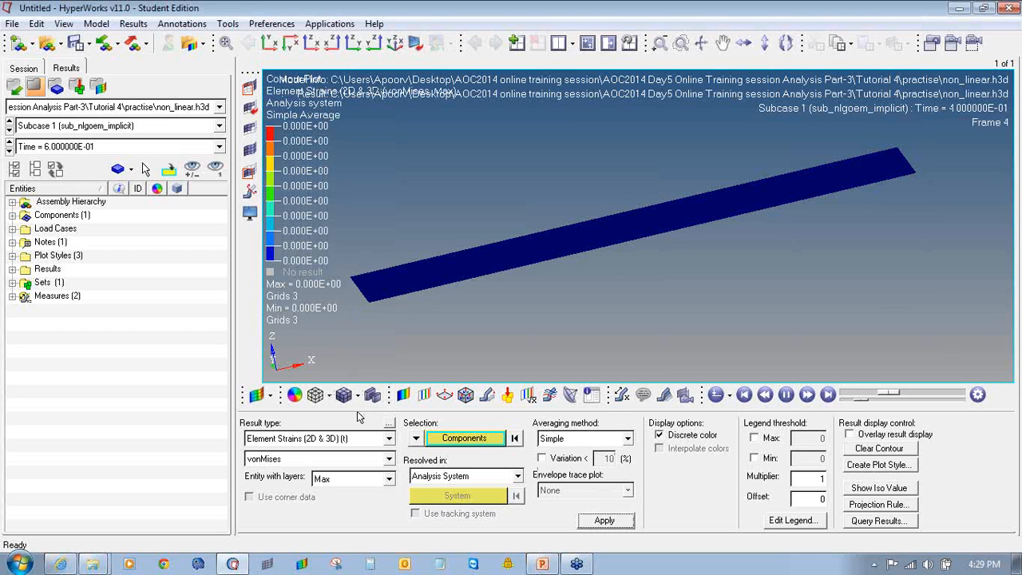
# Step: Contour the von Mises element stresses (2D & 3D) on the plate
pyautogui.click(355, 438)
pyautogui.click(320, 474)
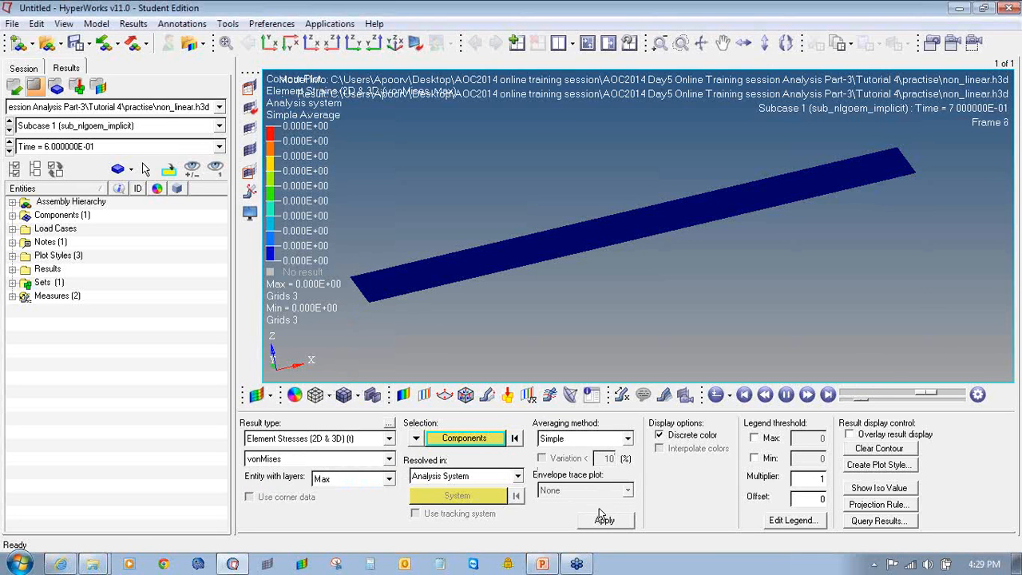
pyautogui.click(605, 520)
# Step: Contour the plastic strains on the plate, restore the two-window page and activate the model window
pyautogui.click(348, 438)
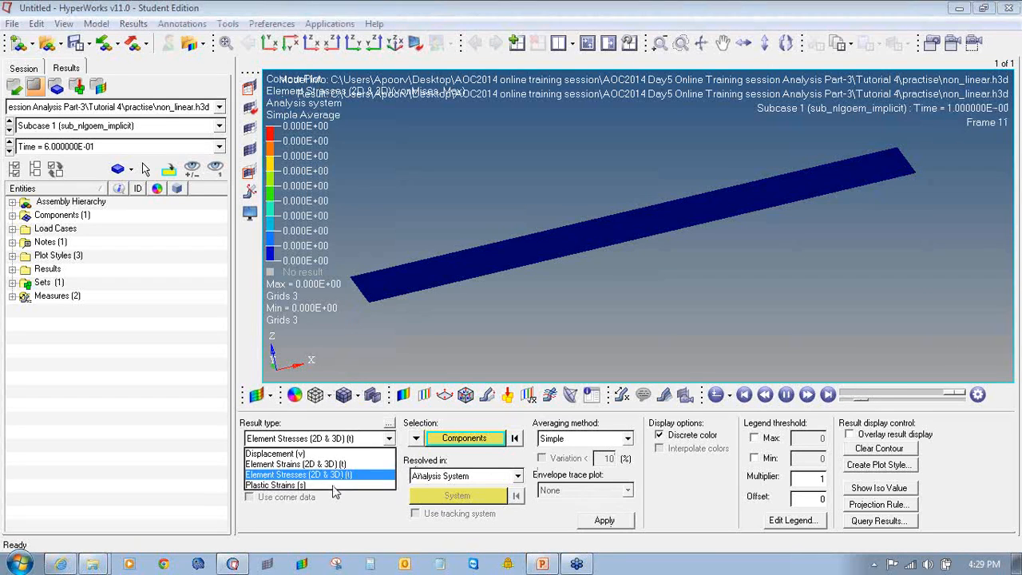
pyautogui.click(319, 485)
pyautogui.click(604, 520)
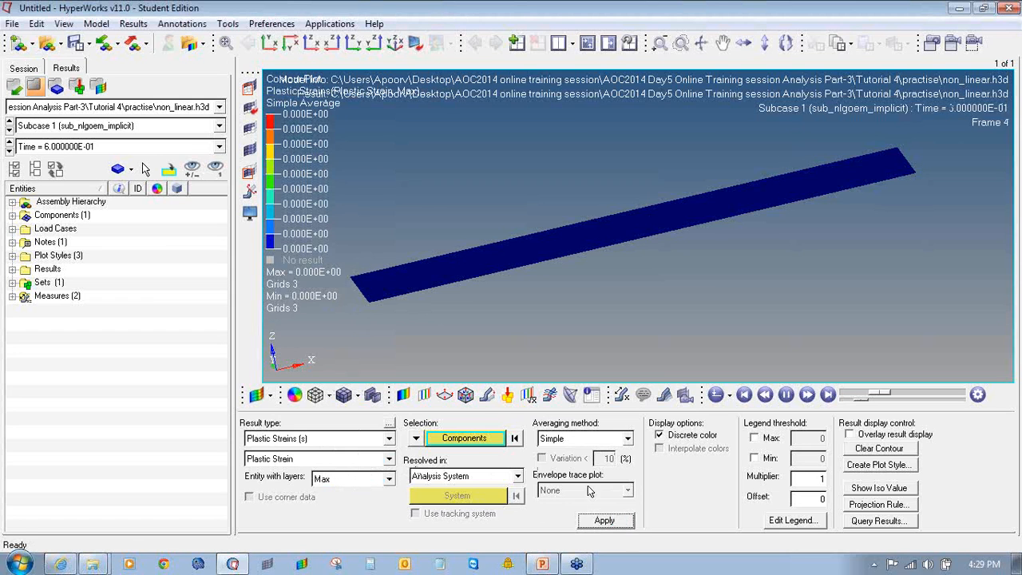
pyautogui.click(589, 46)
pyautogui.click(593, 117)
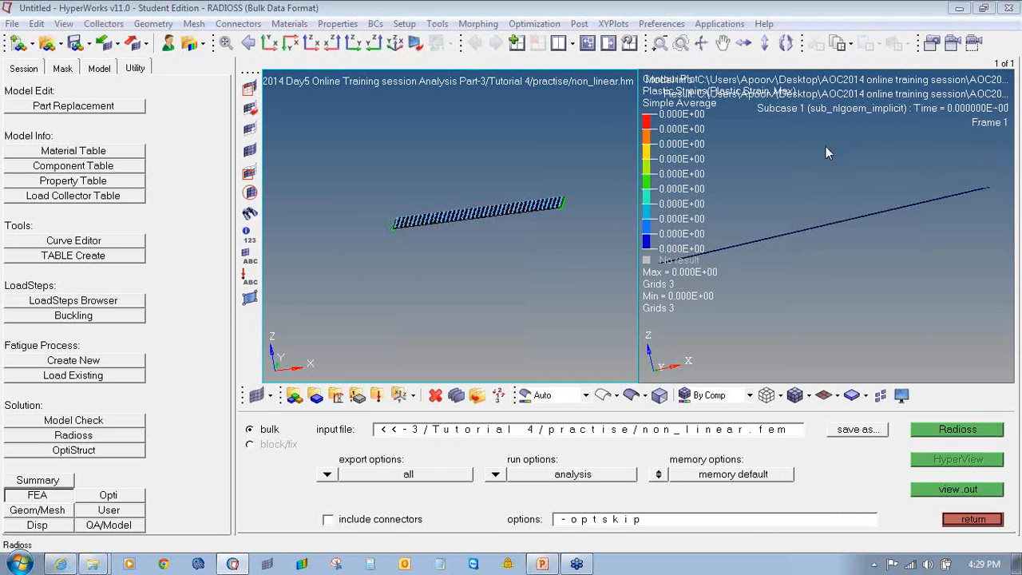
# Step: Switch to PowerPoint and present the RD-1080 coupled linear heat transfer/structure analysis slide, revealing its description
pyautogui.click(542, 564)
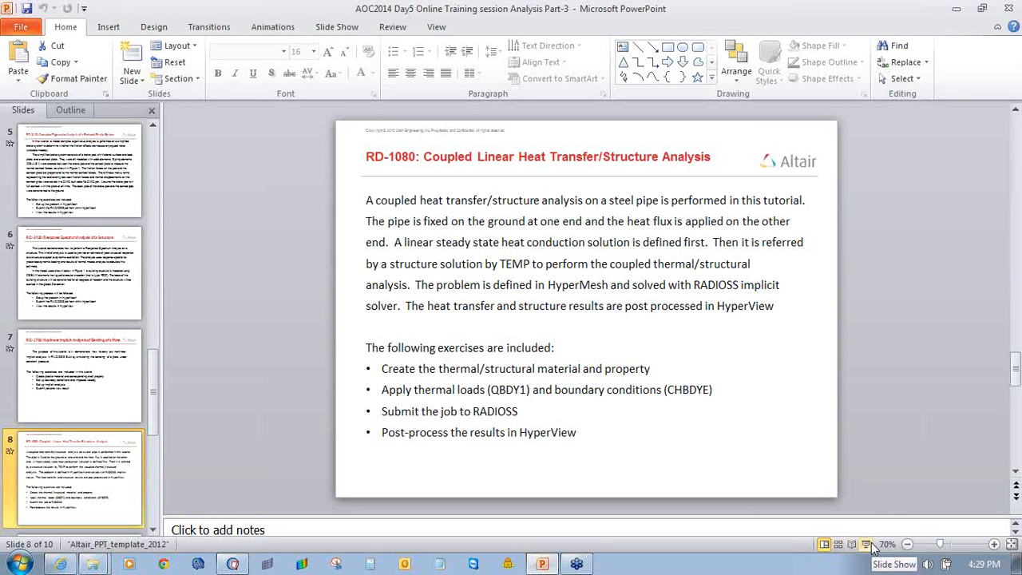
pyautogui.click(866, 544)
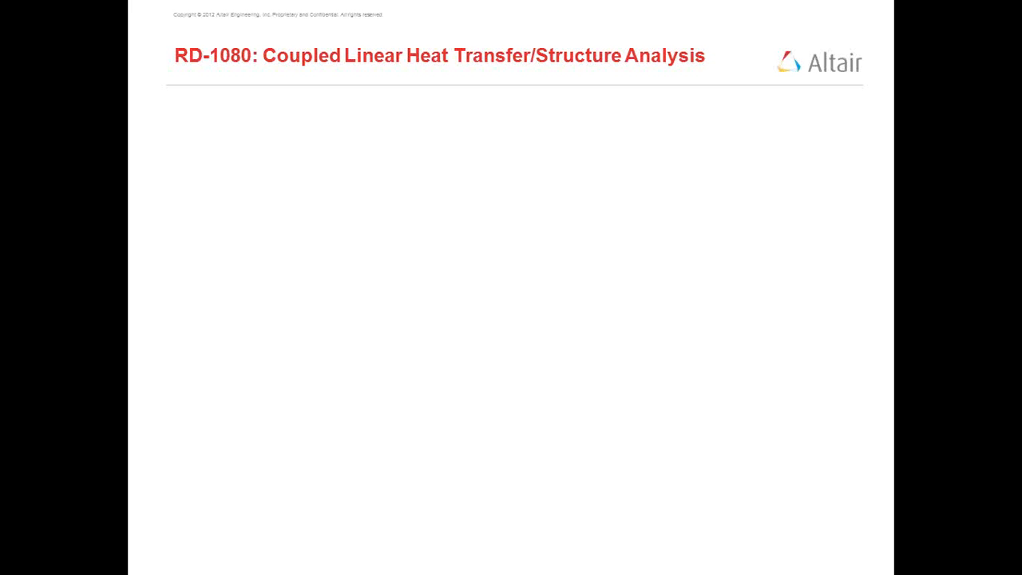
pyautogui.click(732, 258)
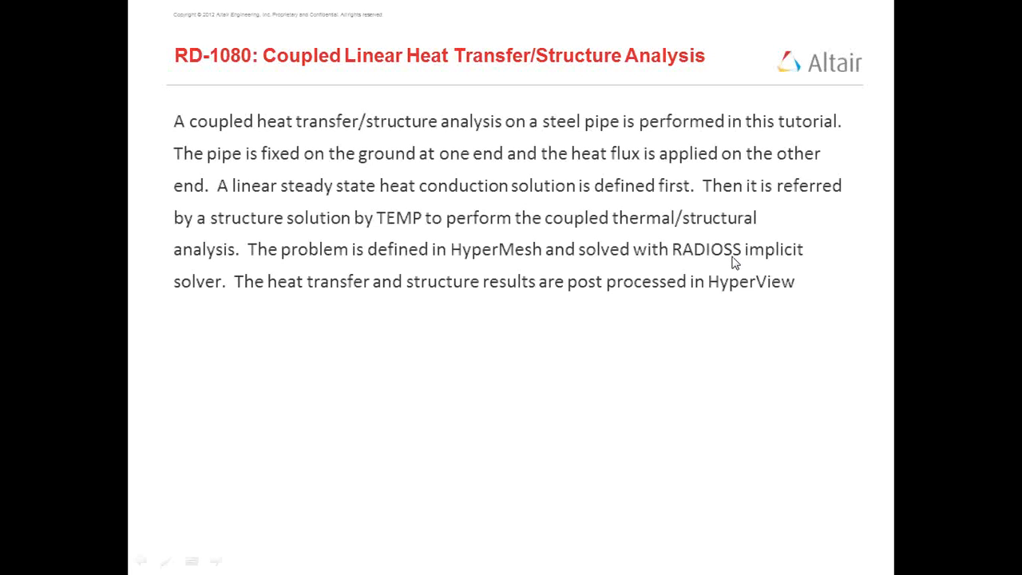
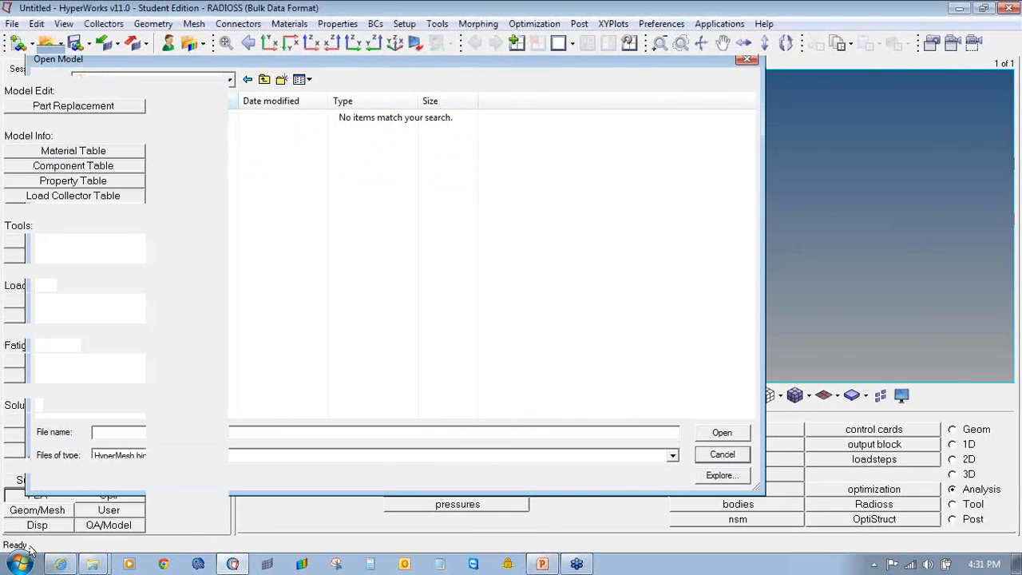
# Step: Look into the Tutorial 5 folder in Windows Explorer for the input file and return to HyperWorks
pyautogui.moveTo(92, 564)
pyautogui.click(124, 535)
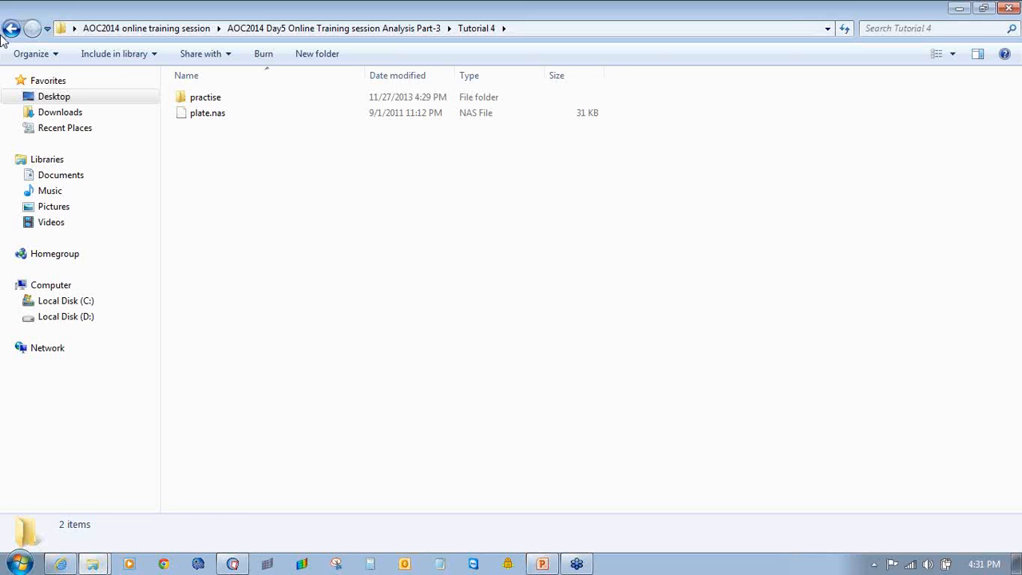
pyautogui.click(12, 28)
pyautogui.doubleClick(235, 162)
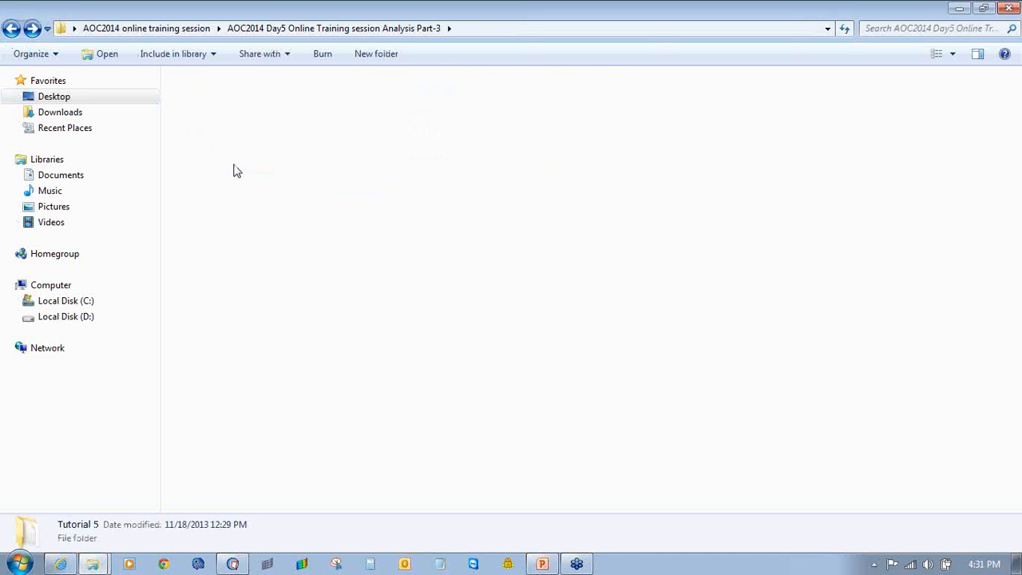
pyautogui.click(234, 564)
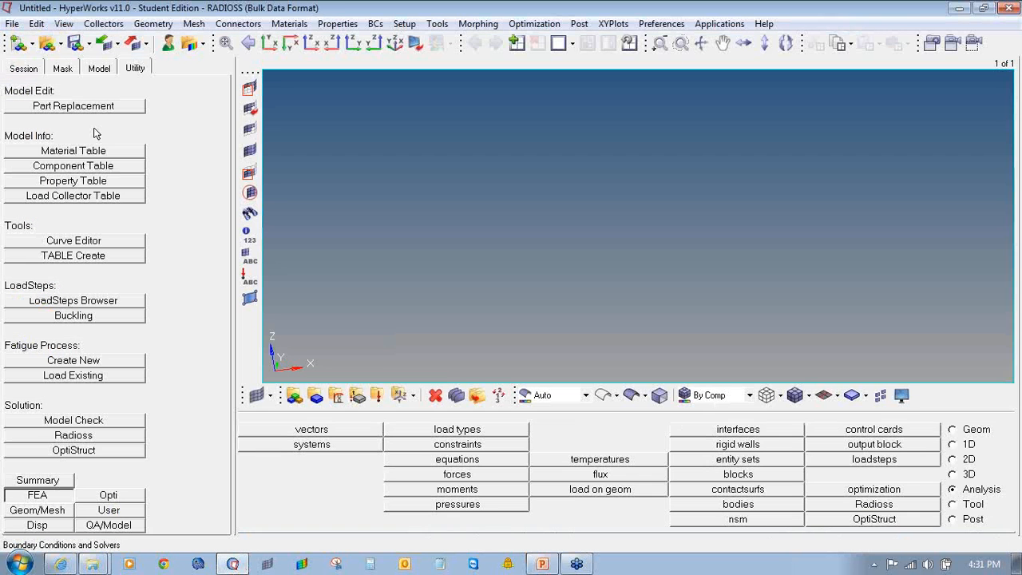
# Step: Import the RADIOSS (Bulk Data) file pipe.fem from the Tutorial 5 folder
pyautogui.click(116, 48)
pyautogui.click(149, 108)
pyautogui.click(215, 156)
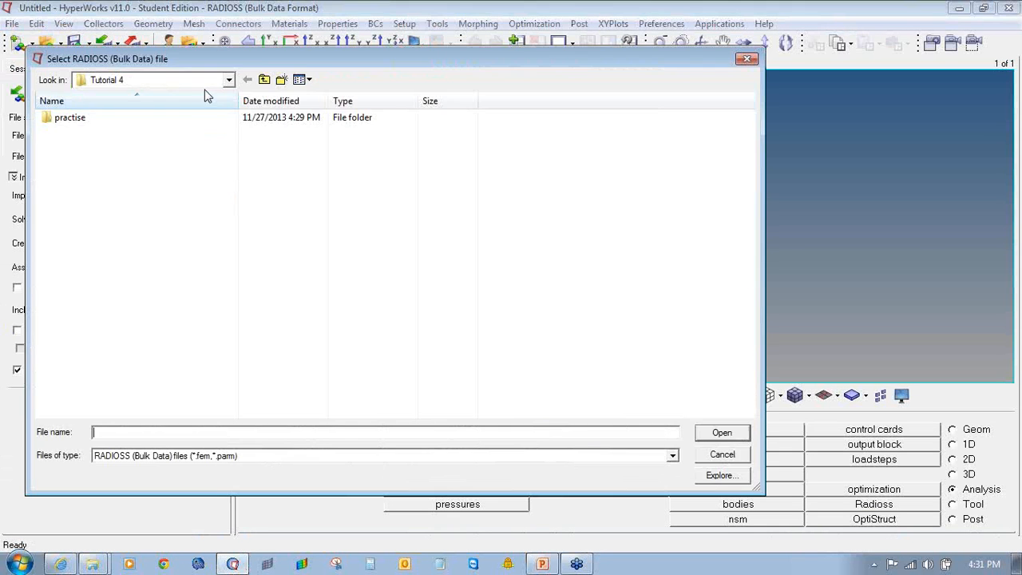
pyautogui.click(265, 79)
pyautogui.doubleClick(155, 176)
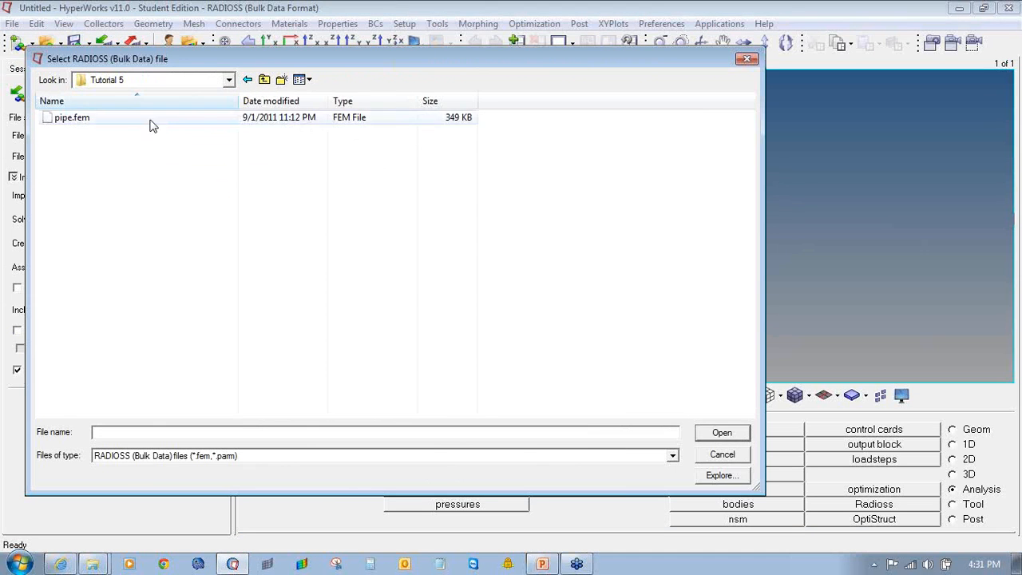
pyautogui.doubleClick(151, 120)
pyautogui.click(129, 404)
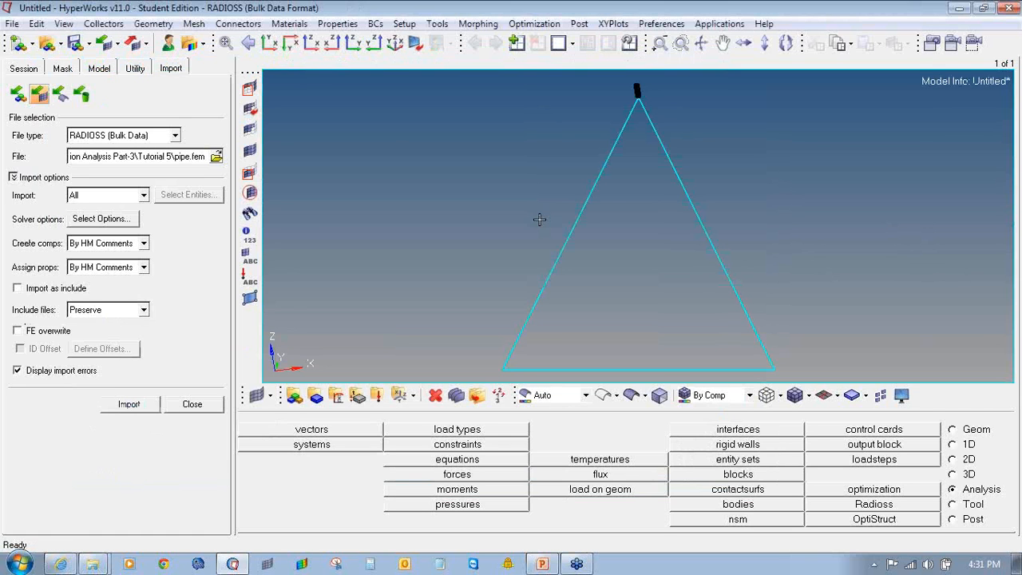
# Step: Adjust the display size of the pipe's constraint symbols, trying 1 and 0.01 before settling on 0.1
pyautogui.click(501, 447)
pyautogui.click(459, 462)
pyautogui.write('1')
pyautogui.press('Return')
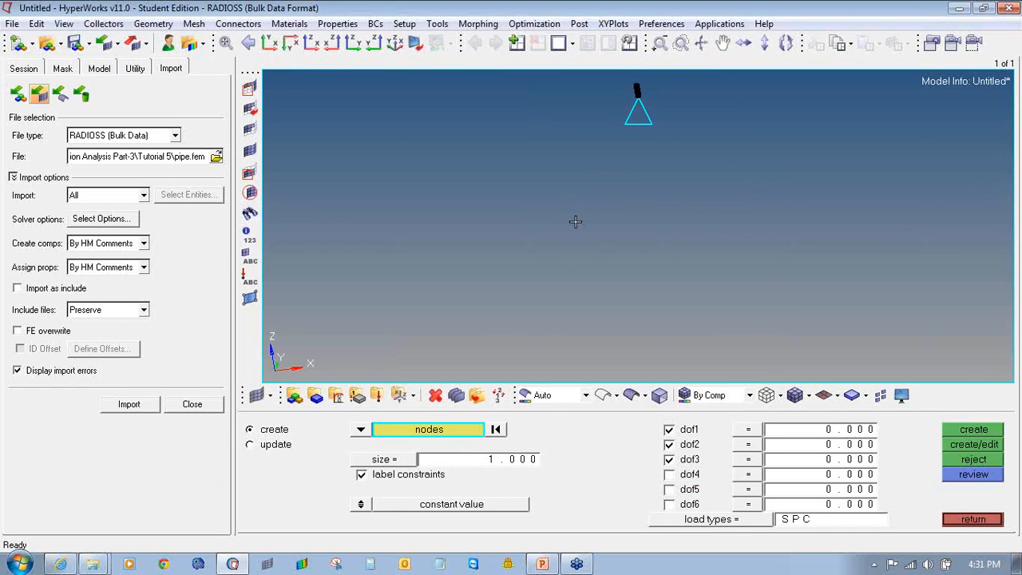
pyautogui.press('f')
pyautogui.keyDown('ctrl'); pyautogui.moveTo(506, 178); pyautogui.dragTo(515, 456); pyautogui.keyUp('ctrl')
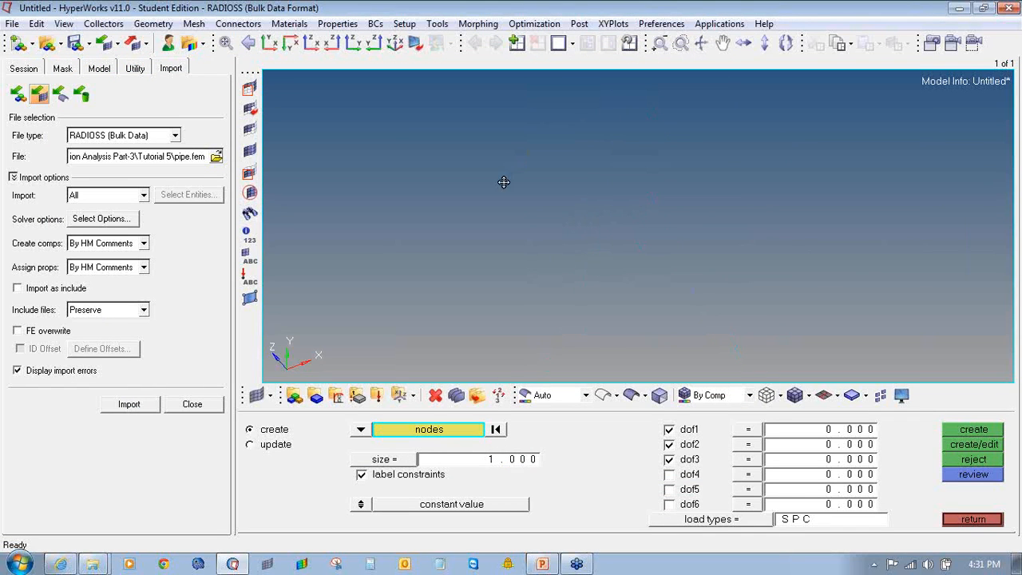
pyautogui.click(515, 462)
pyautogui.write('0.01')
pyautogui.press('Return')
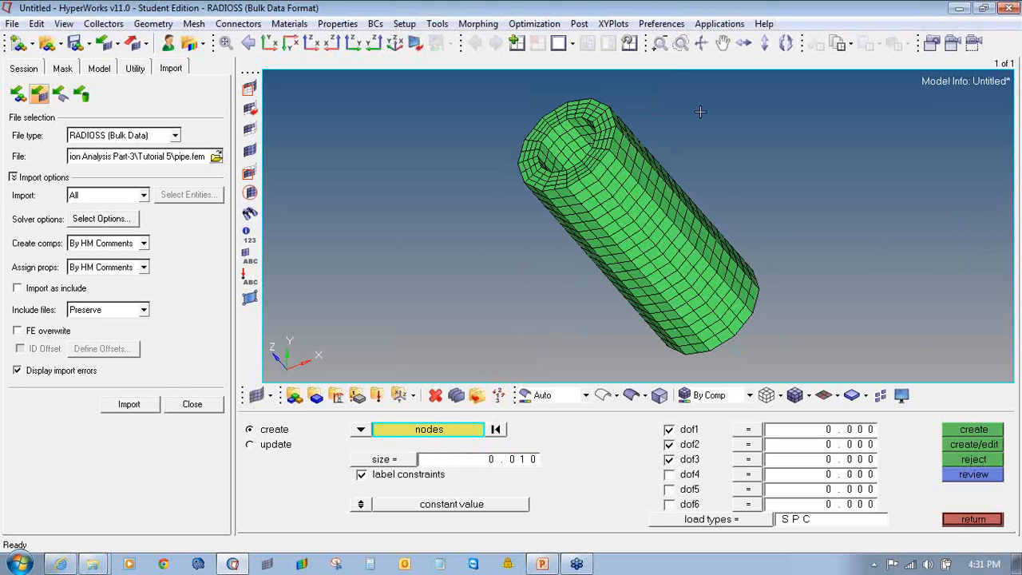
pyautogui.keyDown('ctrl'); pyautogui.moveTo(620, 148); pyautogui.dragTo(410, 171); pyautogui.keyUp('ctrl')
pyautogui.keyDown('ctrl'); pyautogui.moveTo(780, 197); pyautogui.dragTo(692, 202); pyautogui.keyUp('ctrl')
pyautogui.click(519, 462)
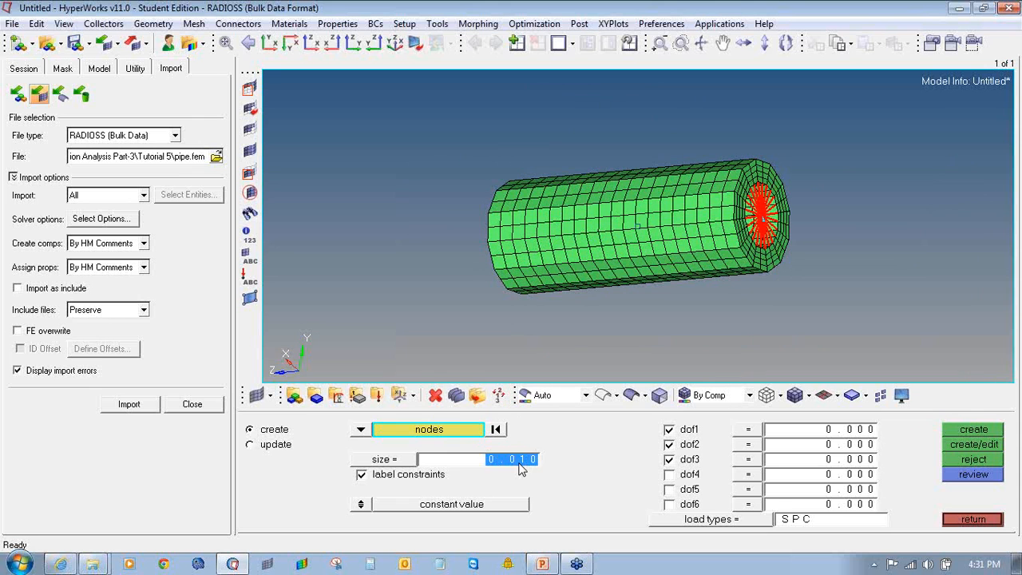
pyautogui.write('0.1')
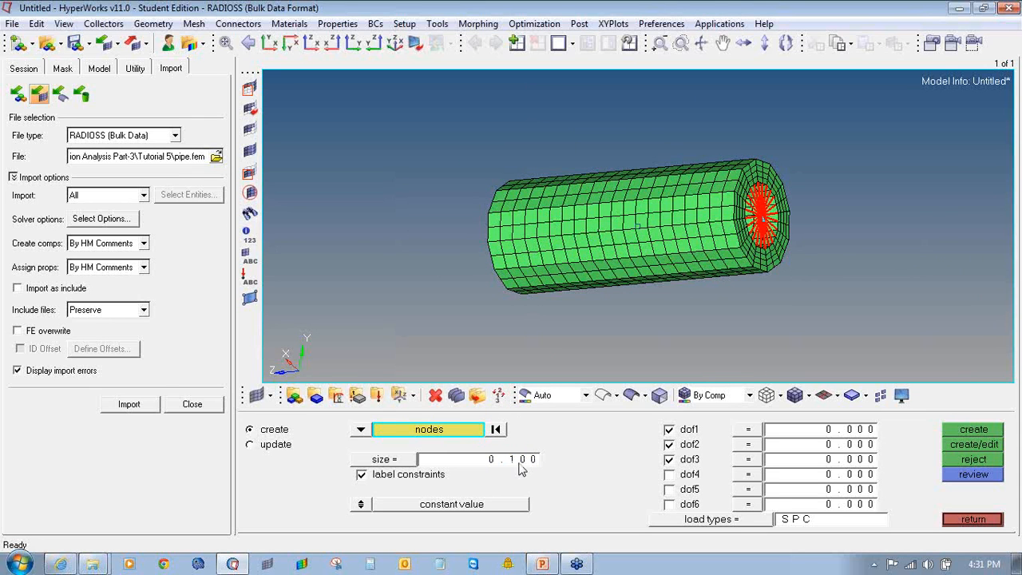
# Step: Turn on the load labels and inspect the constraint at the end of the pipe from several angles
pyautogui.keyDown('ctrl'); pyautogui.moveTo(688, 191); pyautogui.dragTo(640, 198); pyautogui.keyUp('ctrl')
pyautogui.click(252, 278)
pyautogui.moveTo(803, 238)
pyautogui.keyDown('ctrl'); pyautogui.mouseDown()
pyautogui.moveTo(861, 234)
pyautogui.moveTo(815, 232)
pyautogui.mouseUp(); pyautogui.keyUp('ctrl')
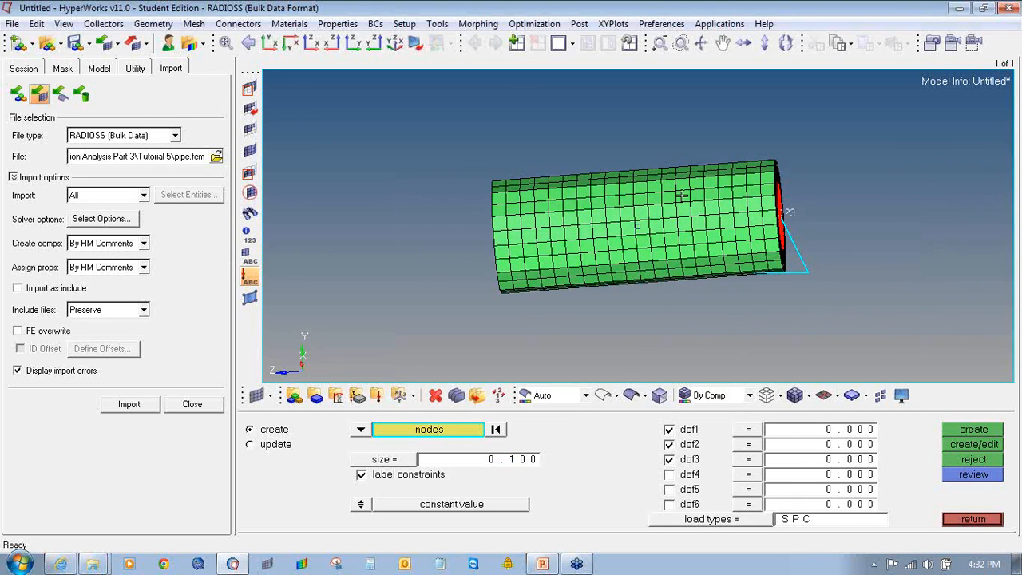
pyautogui.keyDown('ctrl'); pyautogui.moveTo(703, 231); pyautogui.dragTo(726, 230); pyautogui.keyUp('ctrl')
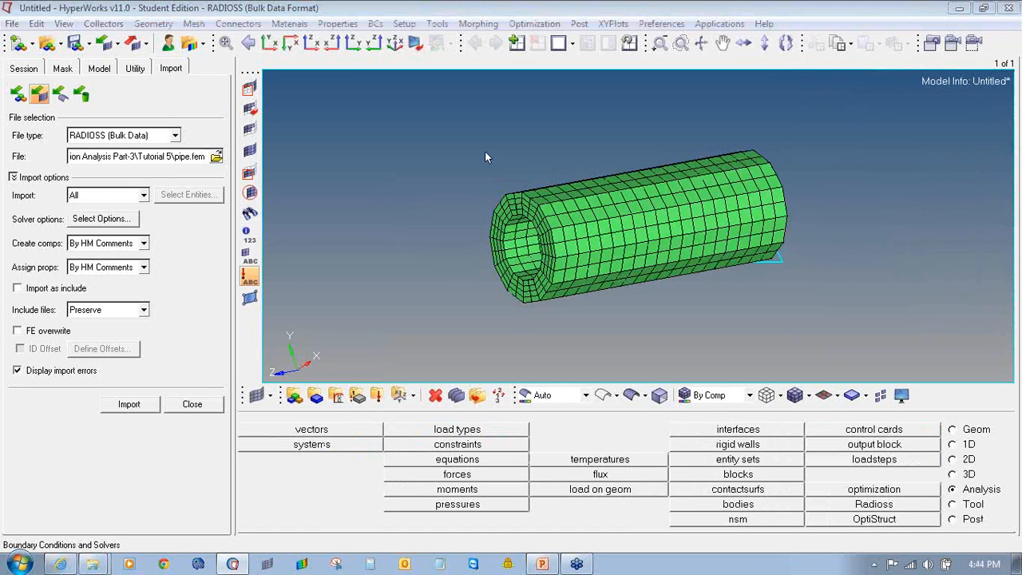
# Step: Show the model browser and create an ISOTROPIC material named steel with the MAT1 card image, opening its card for editing
pyautogui.click(192, 404)
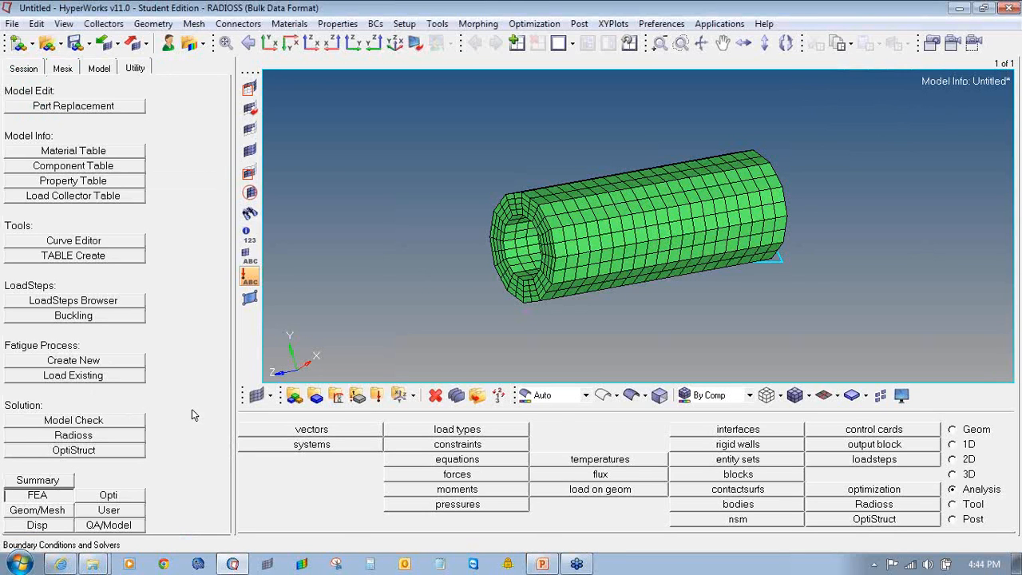
pyautogui.click(99, 69)
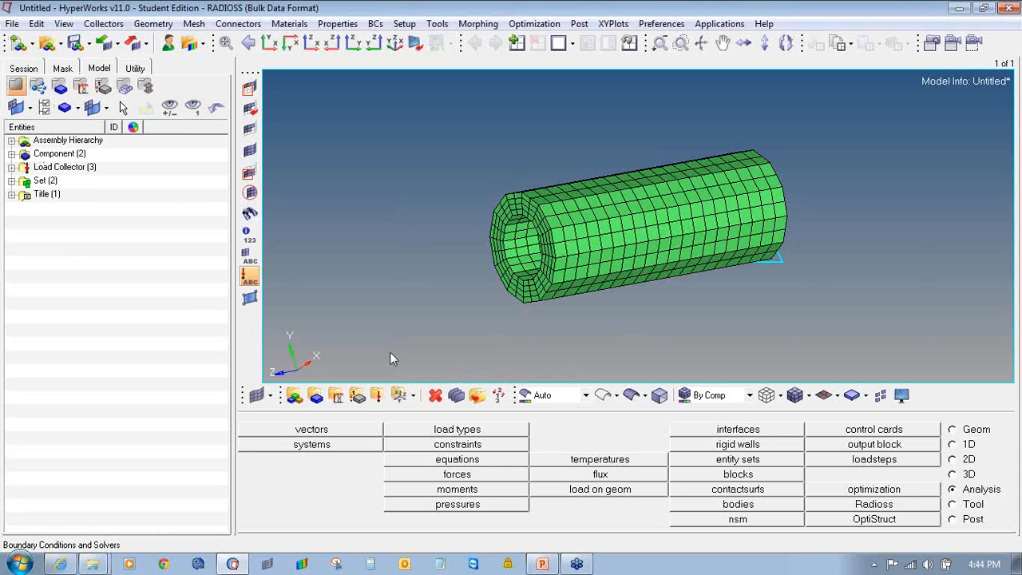
pyautogui.click(335, 395)
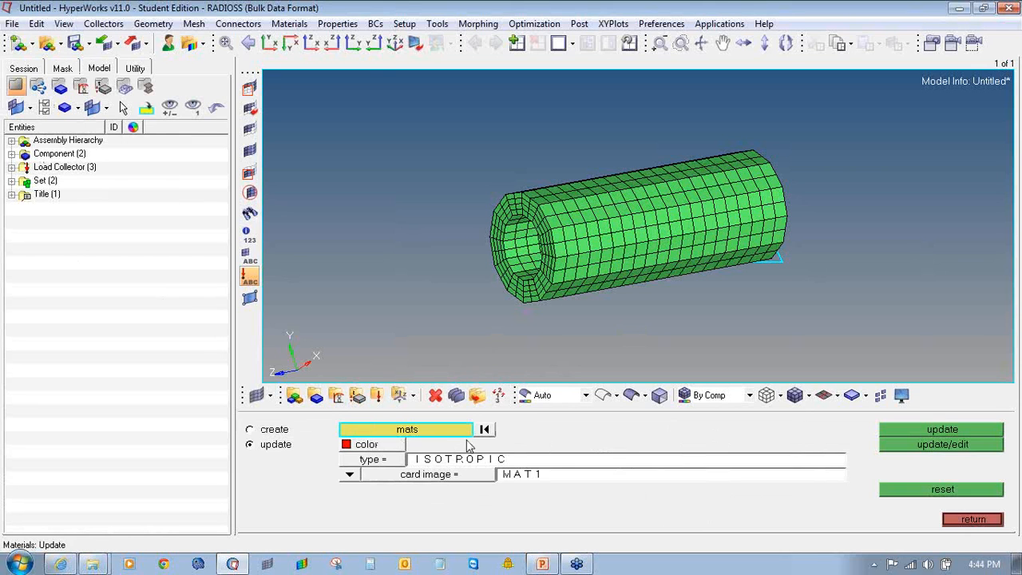
pyautogui.click(264, 431)
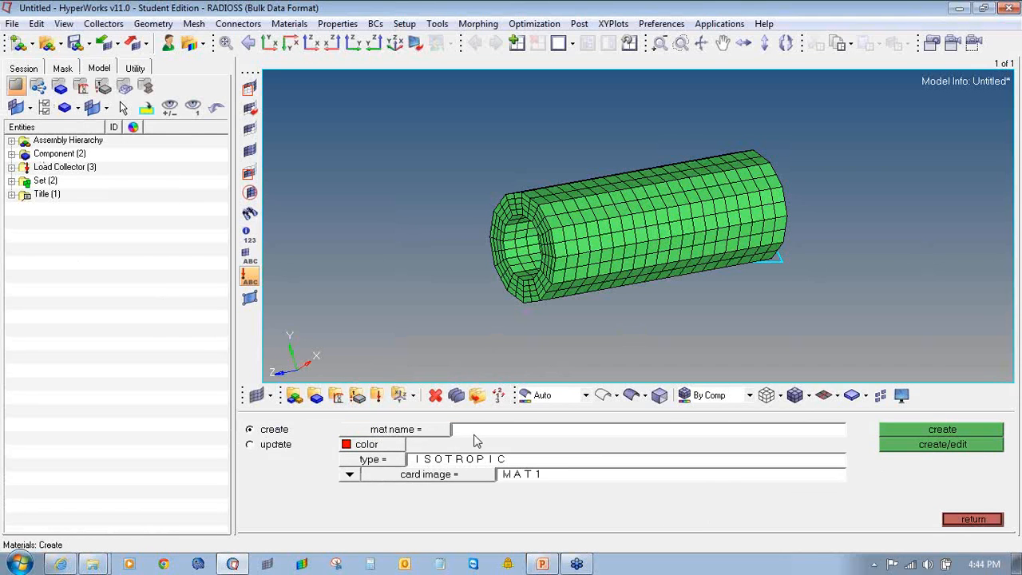
pyautogui.write('steel')
pyautogui.click(361, 462)
pyautogui.click(420, 487)
pyautogui.click(426, 474)
pyautogui.click(488, 473)
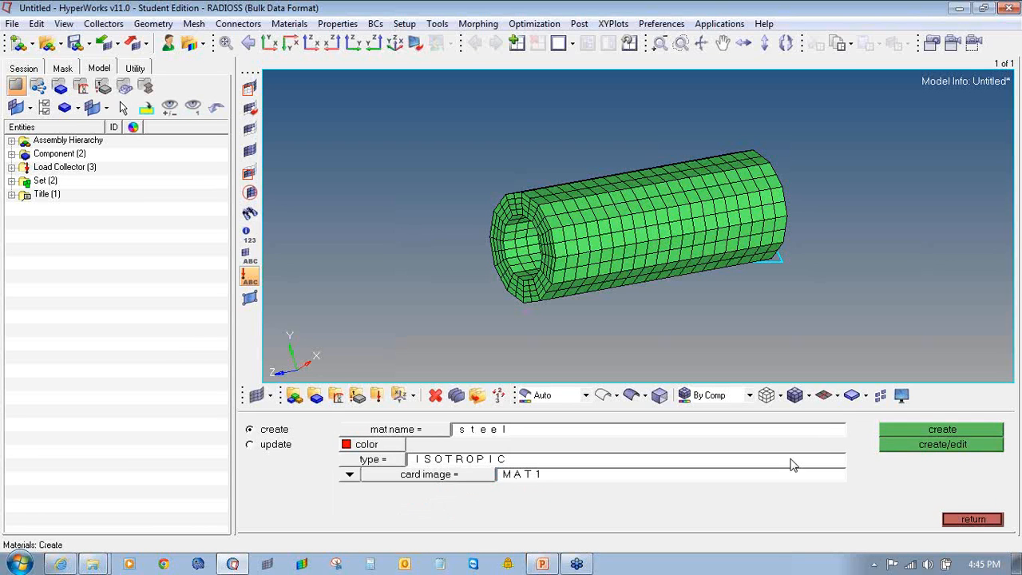
pyautogui.click(908, 448)
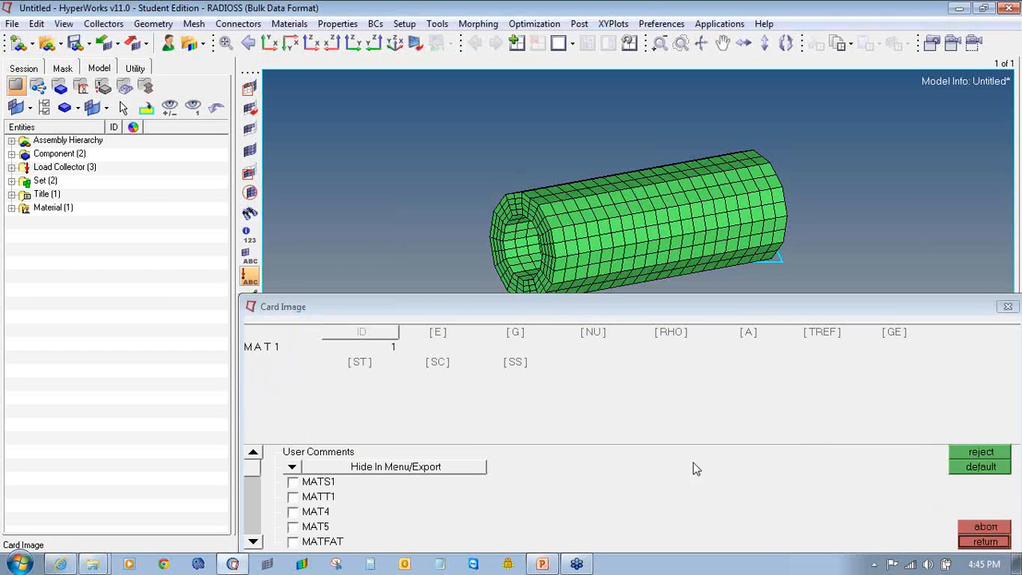
# Step: Add the MAT4 card to the steel material and set E to 2.1e10 and NU to 0.3
pyautogui.click(302, 514)
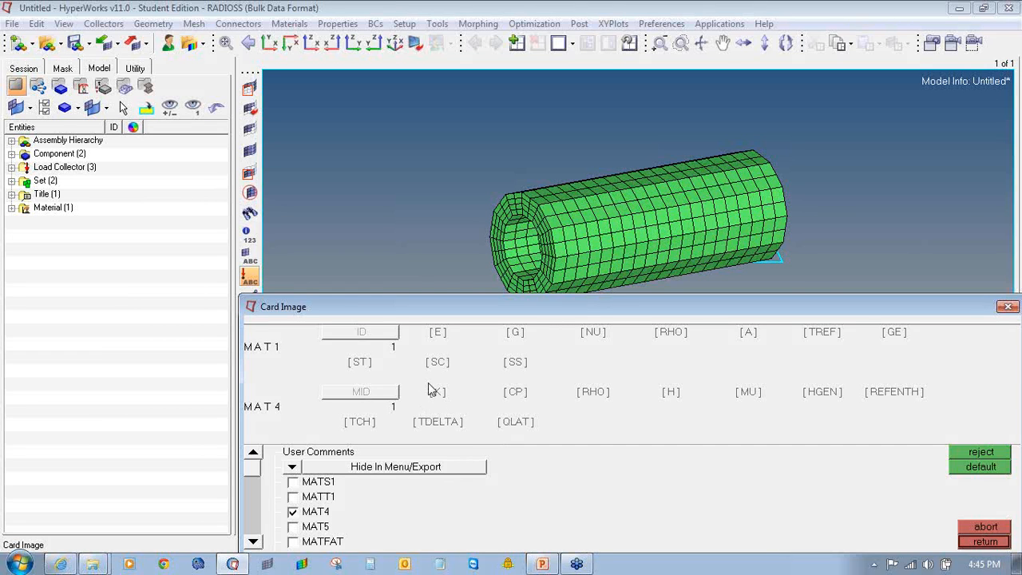
pyautogui.click(437, 331)
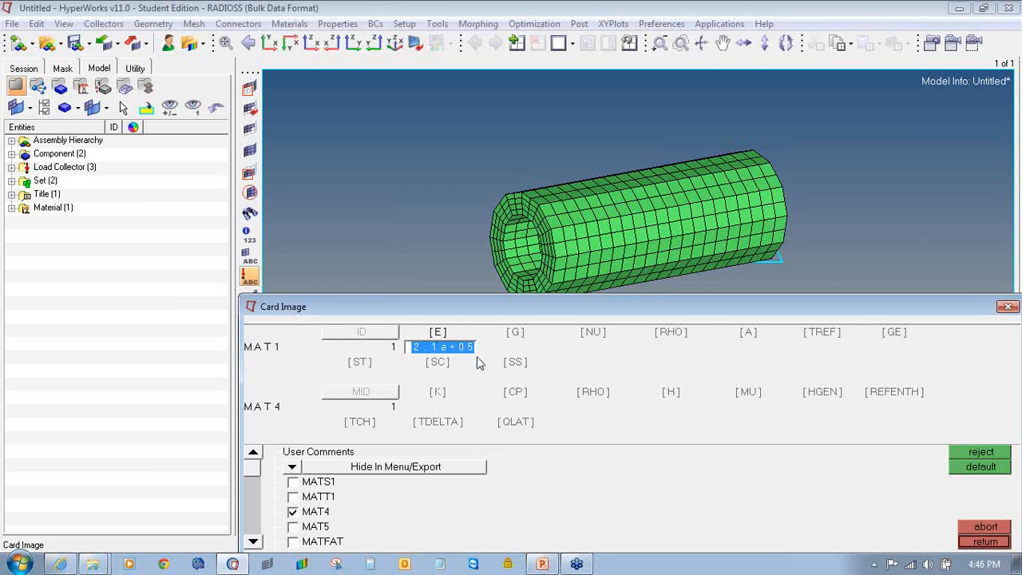
pyautogui.write('2.1')
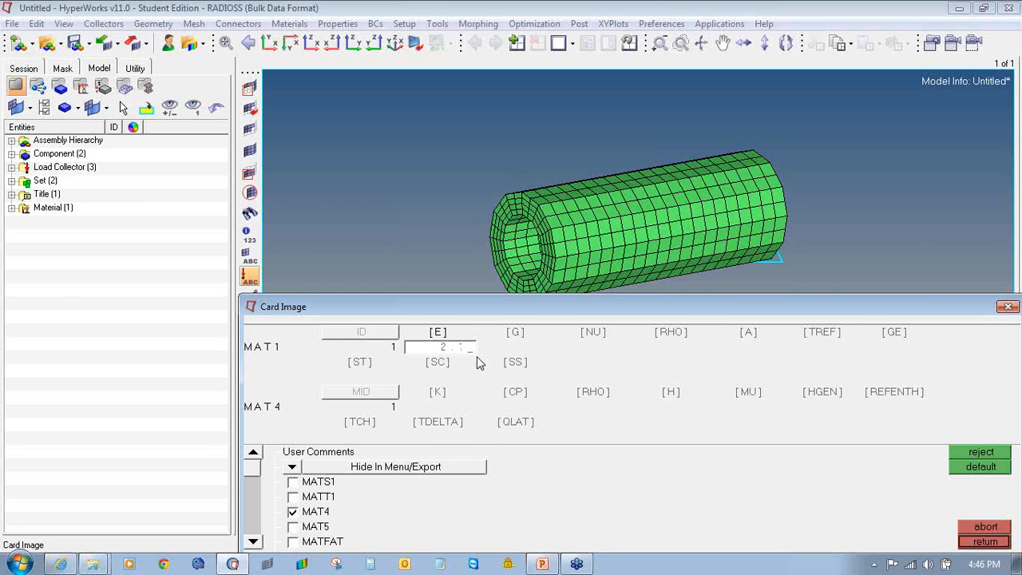
pyautogui.write('e10')
pyautogui.press('Return')
pyautogui.click(590, 338)
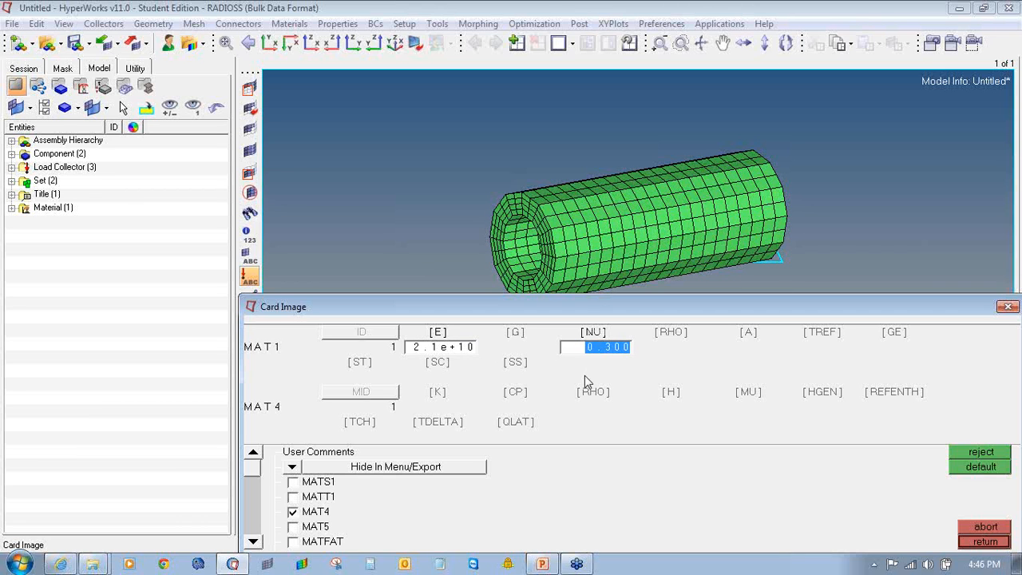
# Step: Set the steel material's density RHO to 7.9e3 and its thermal expansion coefficient A to 1.0e-05
pyautogui.click(659, 343)
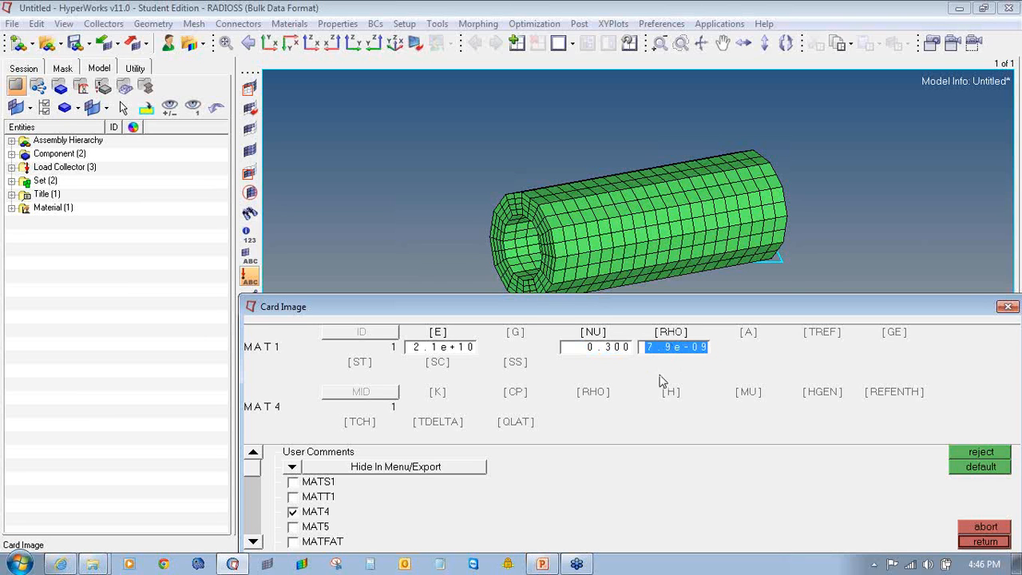
pyautogui.write('7')
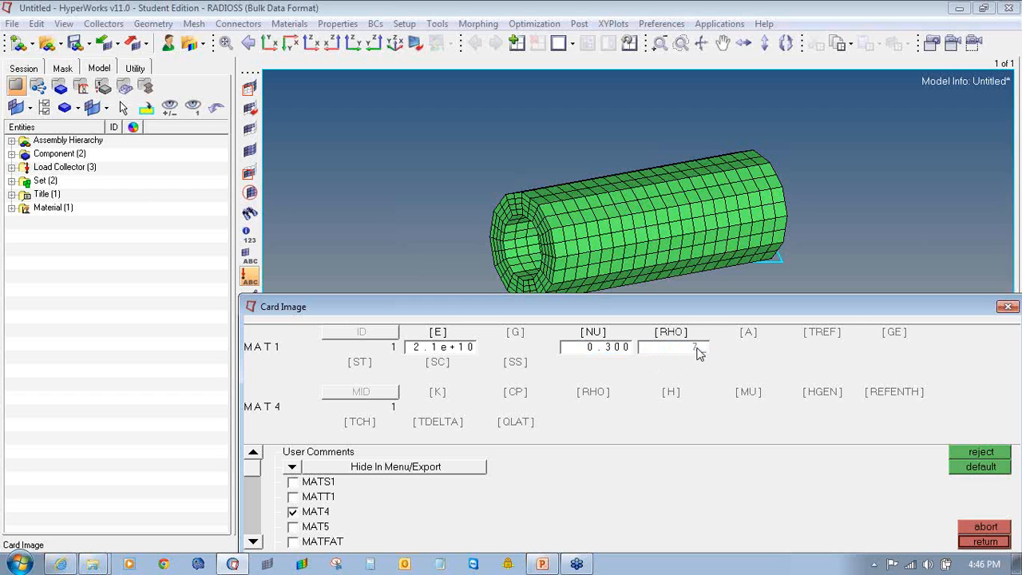
pyautogui.write('.9e3')
pyautogui.press('Return')
pyautogui.click(755, 333)
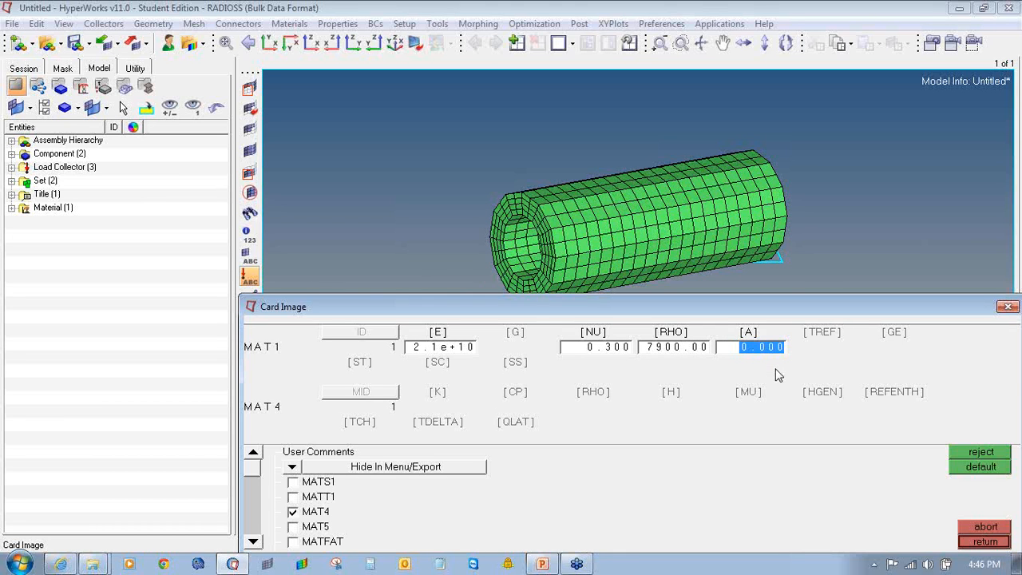
pyautogui.write('1.0')
pyautogui.write('e')
pyautogui.write('-')
pyautogui.write('05')
pyautogui.press('Return')
# Step: Set the thermal conductivity K on the MAT4 card to 73 and finish the steel material
pyautogui.click(435, 405)
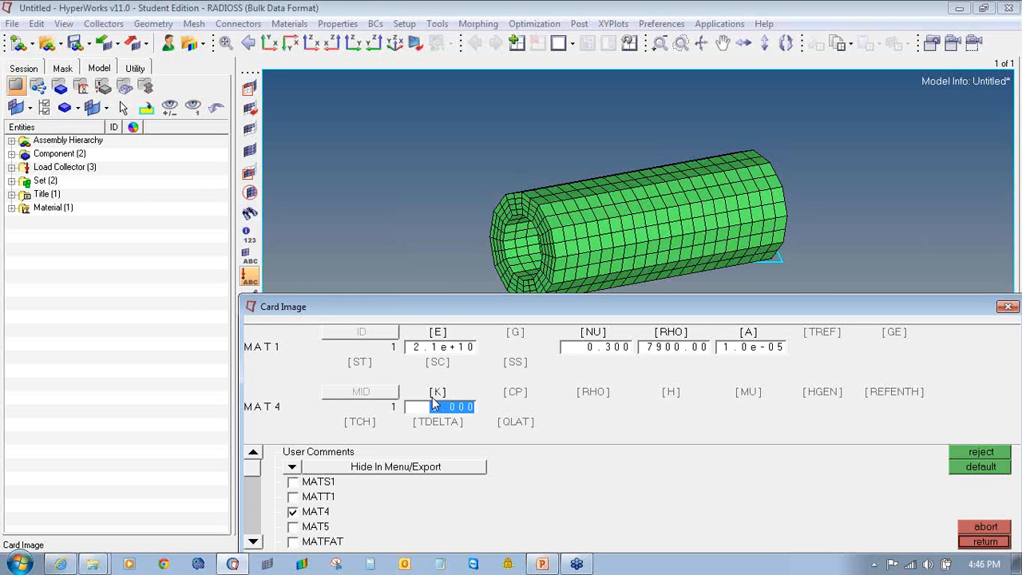
pyautogui.write('73')
pyautogui.press('Return')
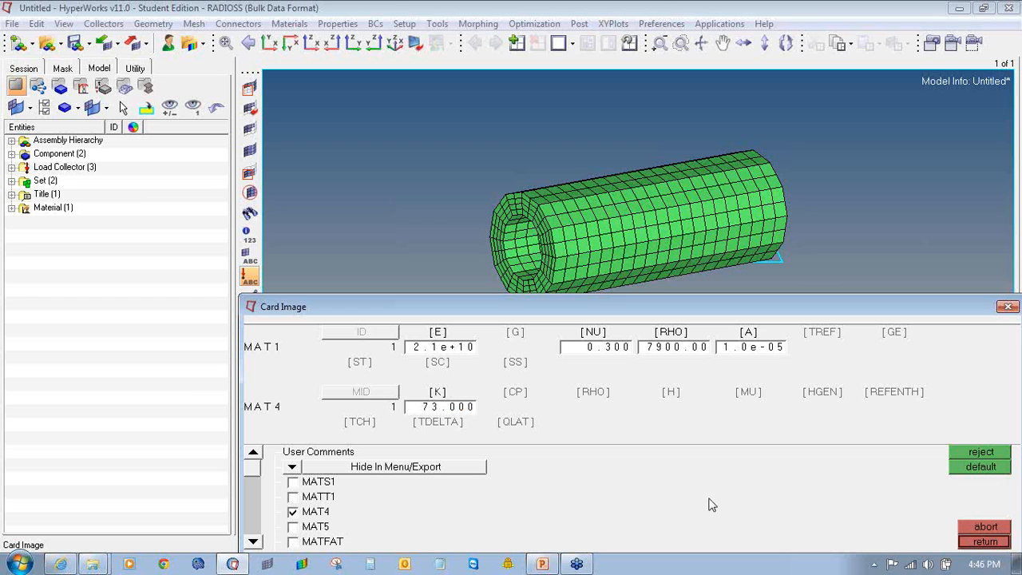
pyautogui.click(968, 544)
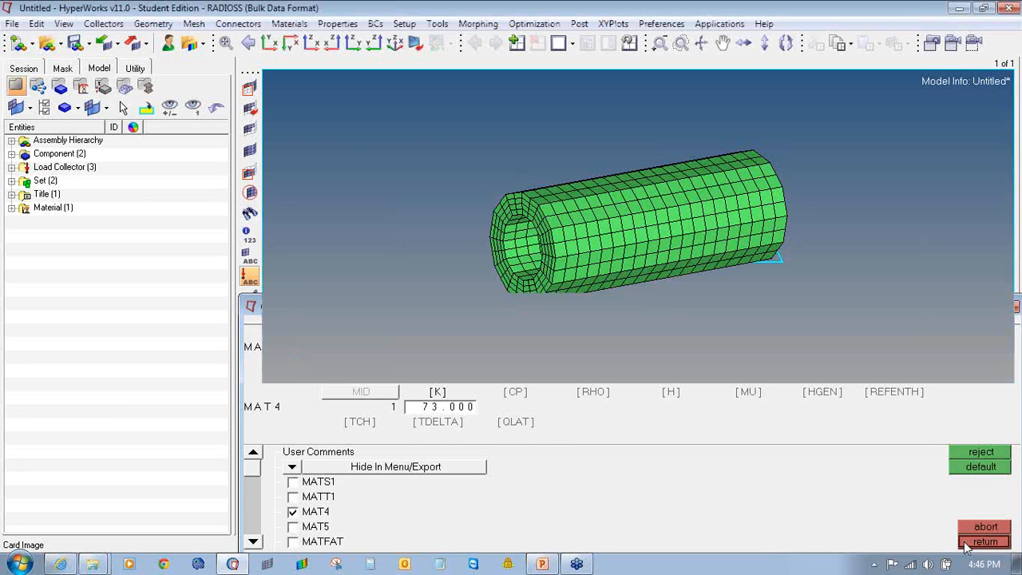
pyautogui.click(971, 527)
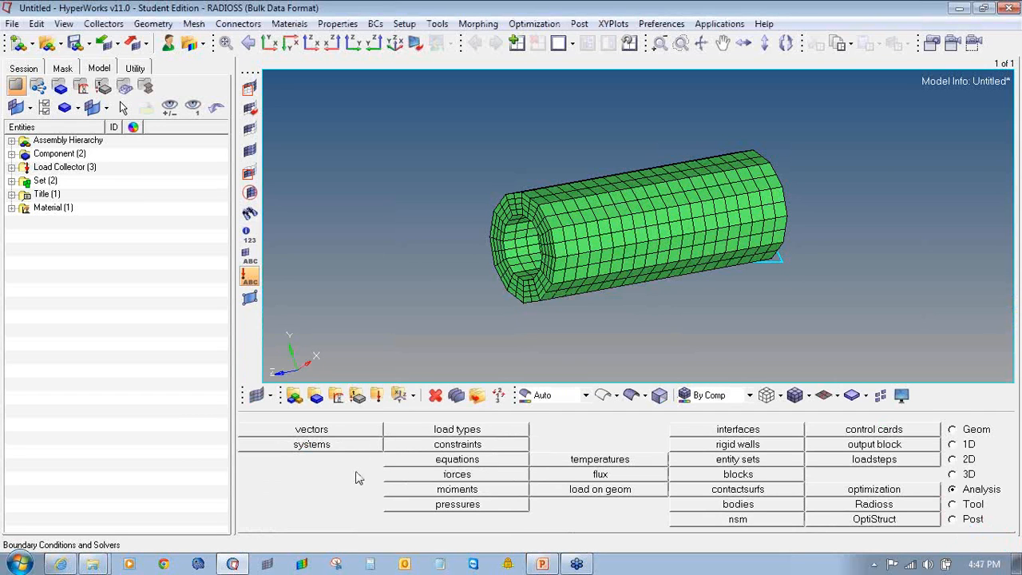
# Step: Start a new property named solid and set its type to 3D
pyautogui.click(357, 396)
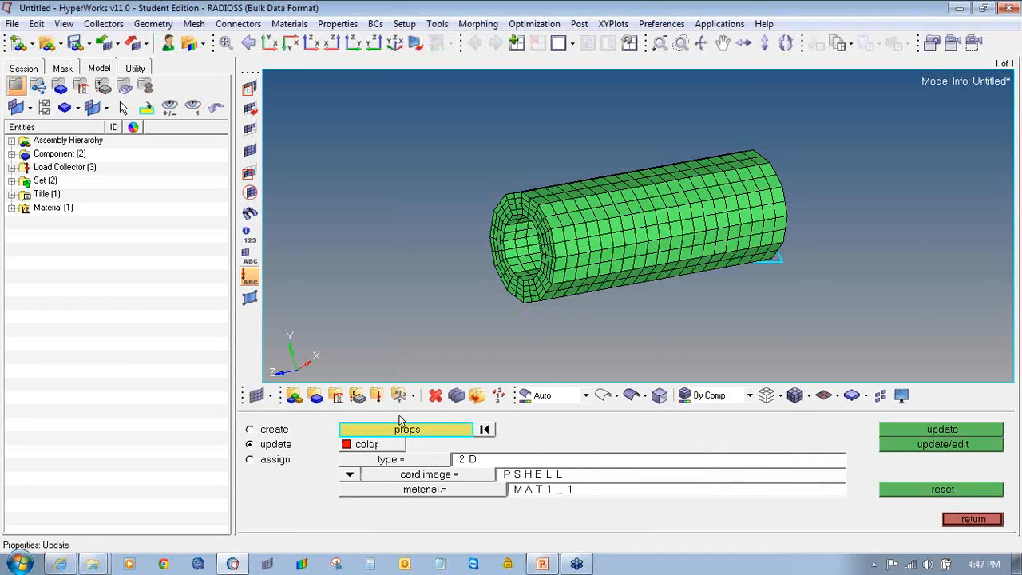
pyautogui.click(276, 432)
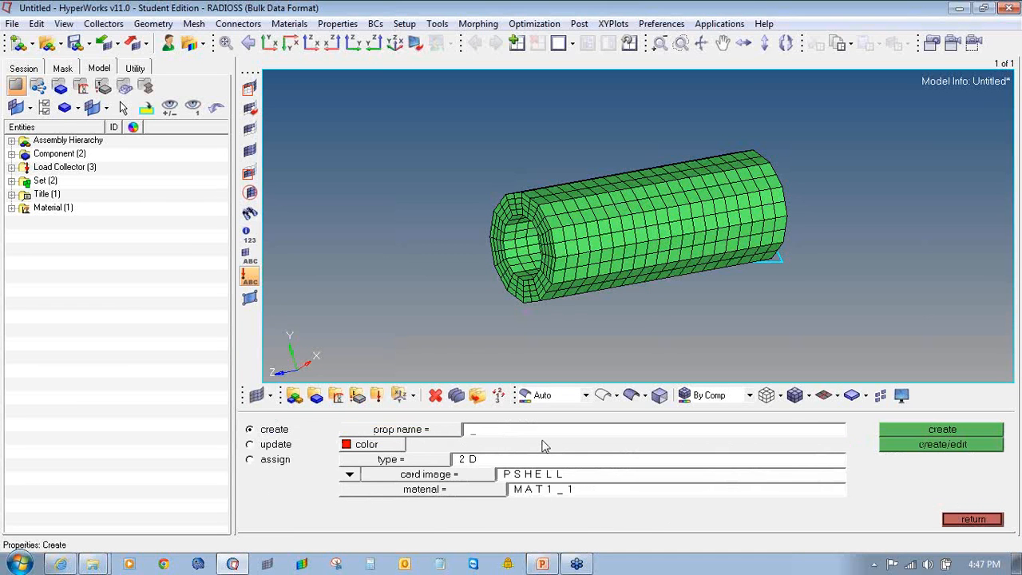
pyautogui.write('solid')
pyautogui.click(382, 449)
pyautogui.click(396, 464)
pyautogui.click(397, 465)
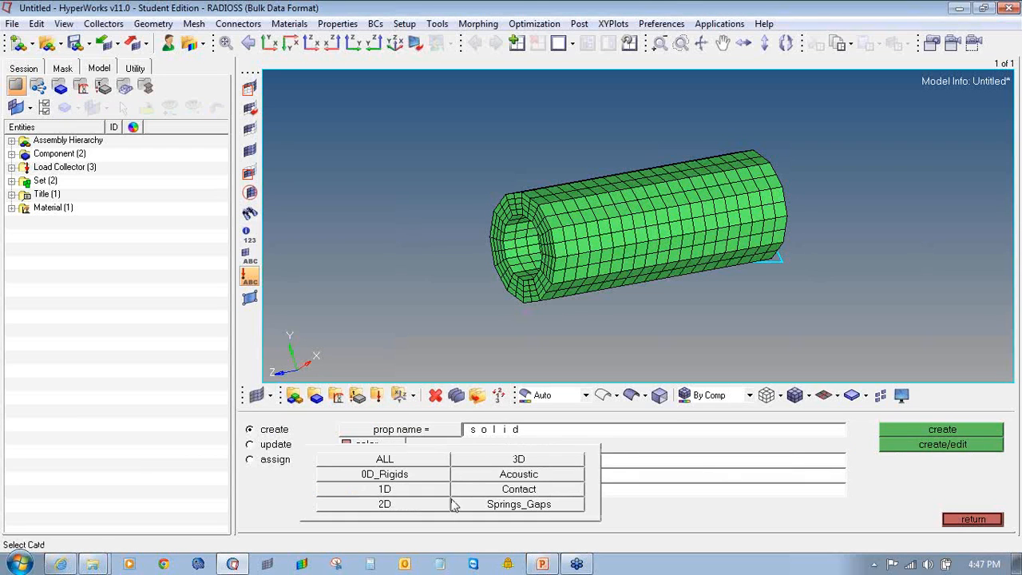
pyautogui.click(491, 462)
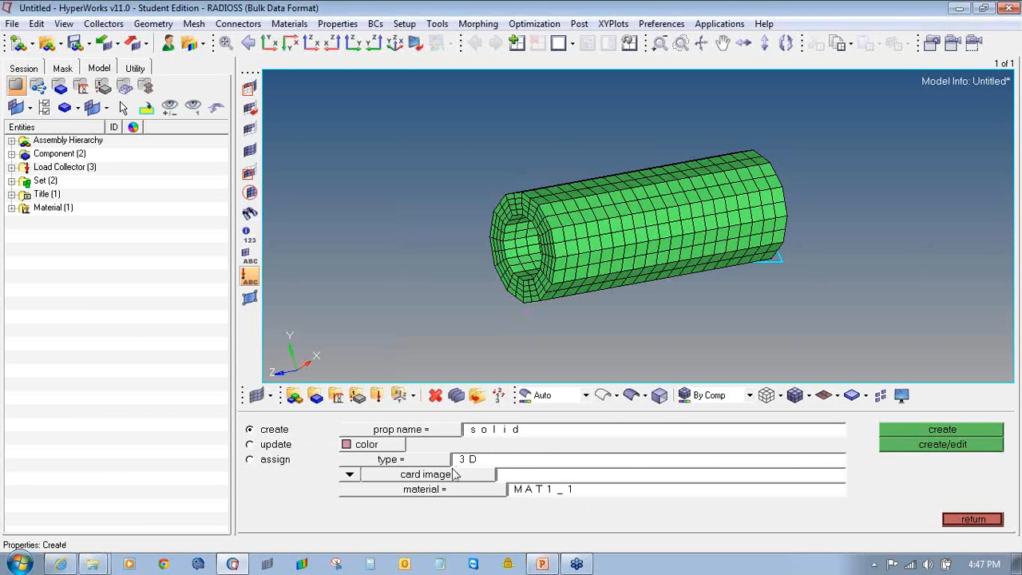
# Step: Give the solid property the PSOLID card image and the steel material, and create it
pyautogui.click(447, 477)
pyautogui.click(489, 474)
pyautogui.click(495, 495)
pyautogui.click(324, 440)
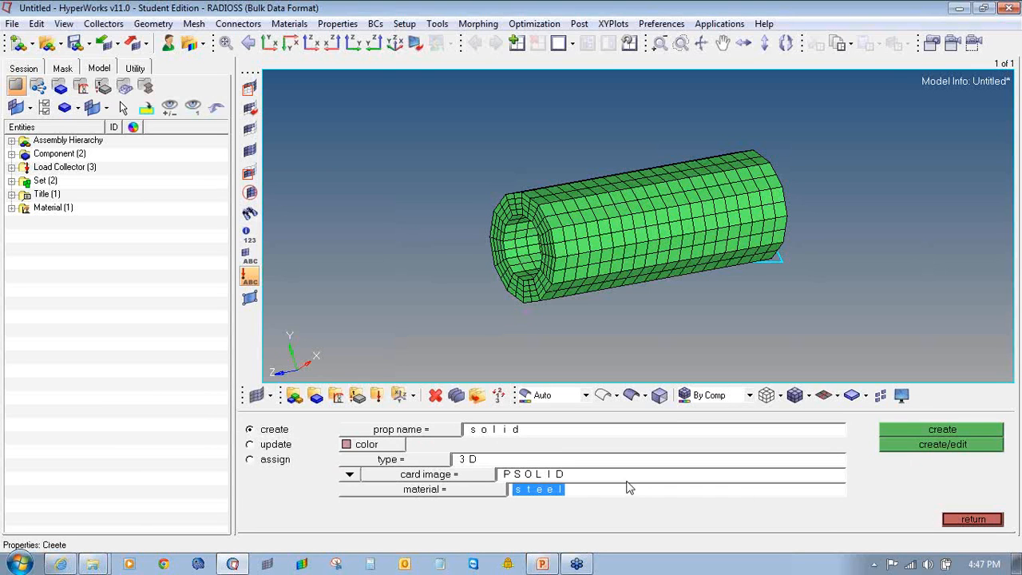
pyautogui.click(909, 429)
pyautogui.click(963, 521)
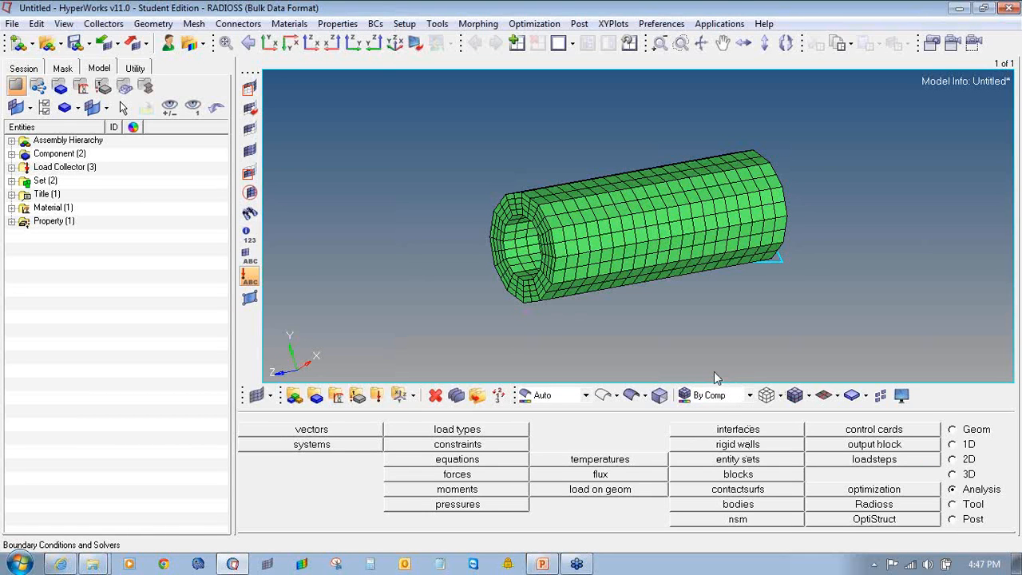
# Step: Update the pipe component with the solid property
pyautogui.click(316, 395)
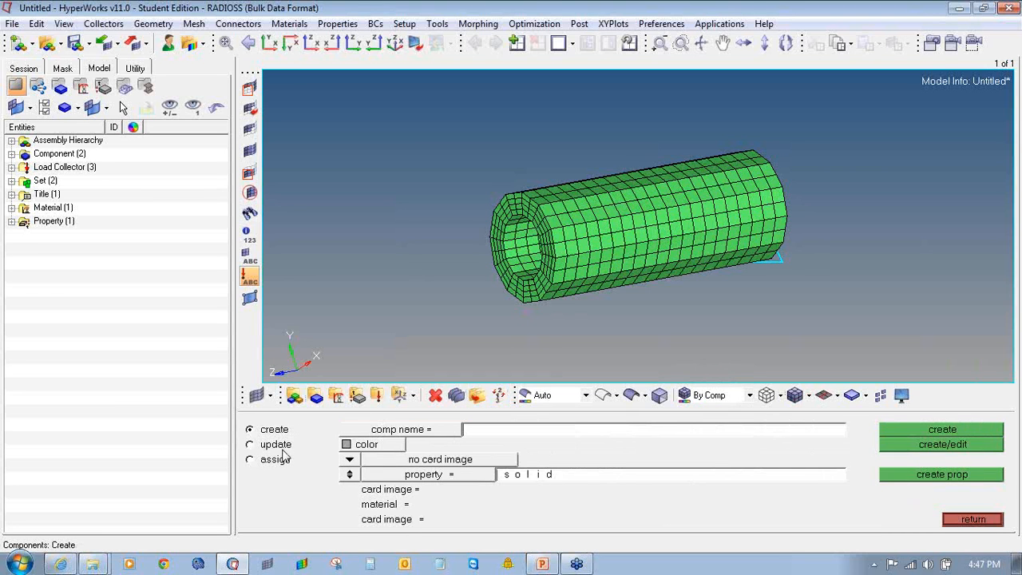
pyautogui.click(275, 444)
pyautogui.click(388, 436)
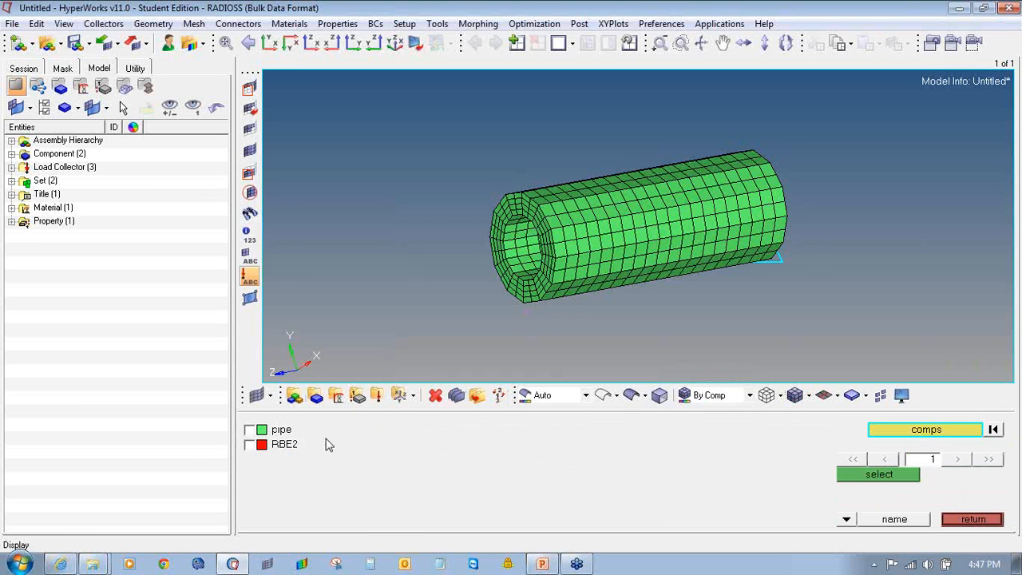
pyautogui.click(275, 432)
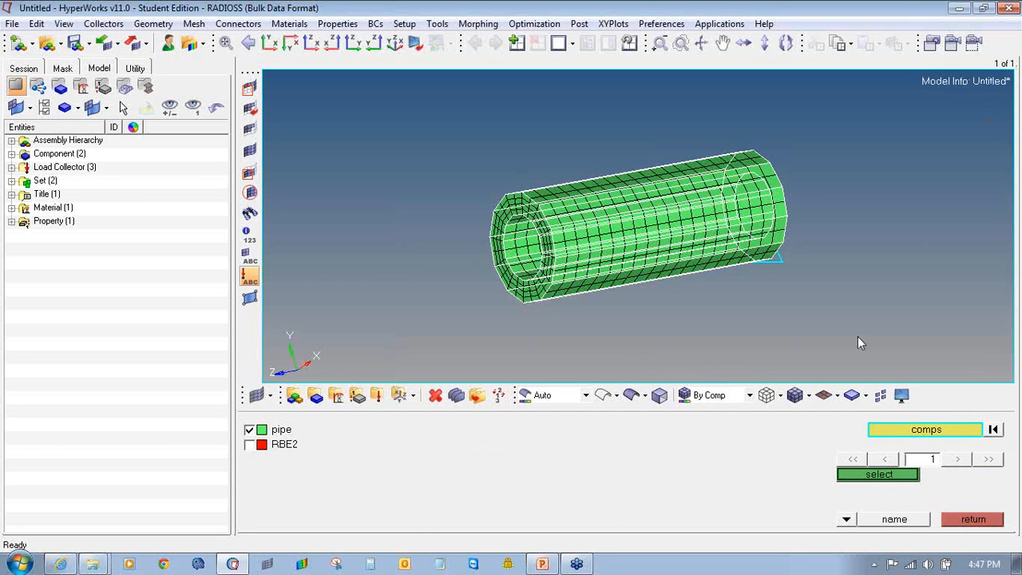
pyautogui.click(850, 473)
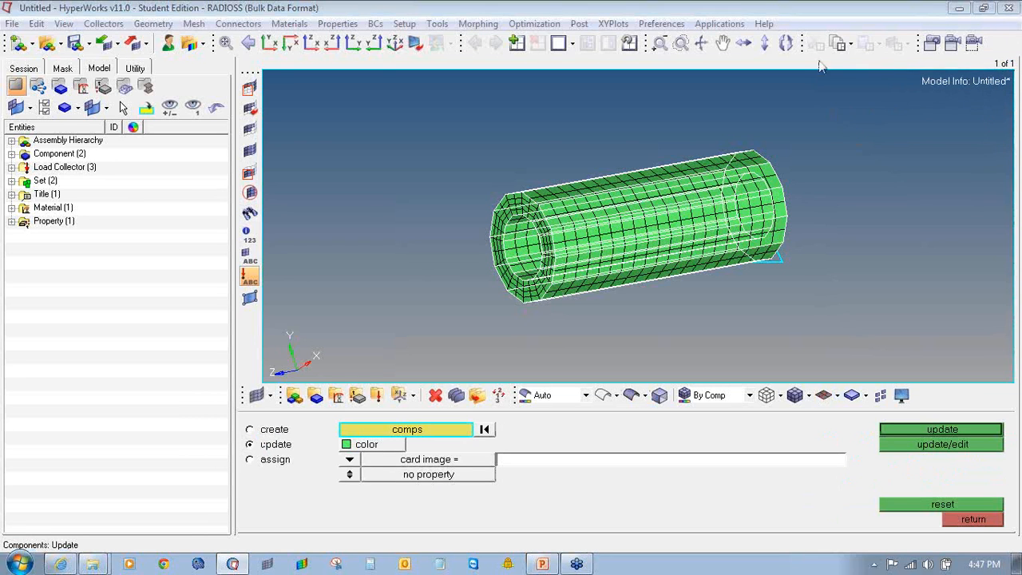
pyautogui.click(350, 475)
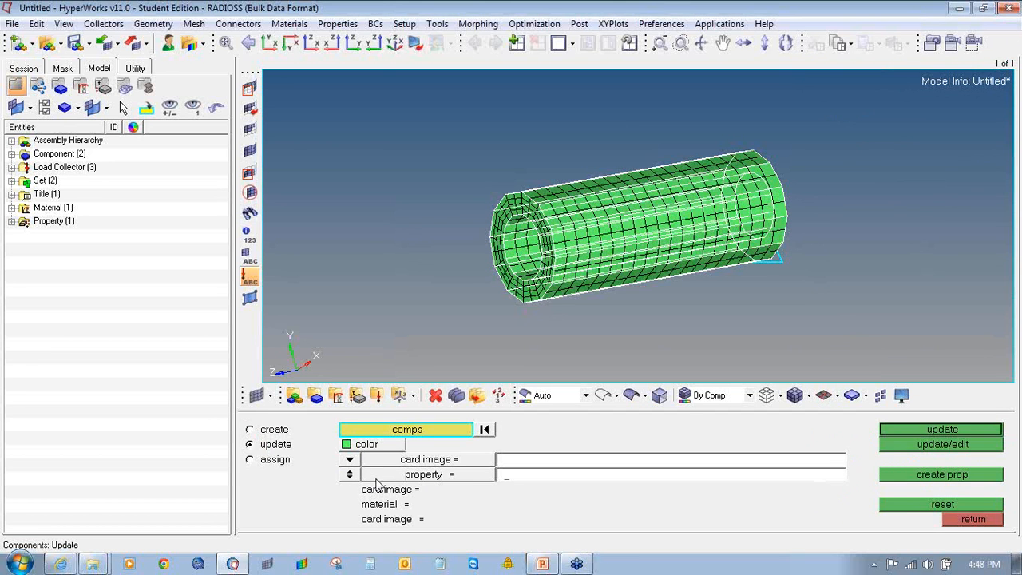
pyautogui.click(380, 478)
pyautogui.click(311, 428)
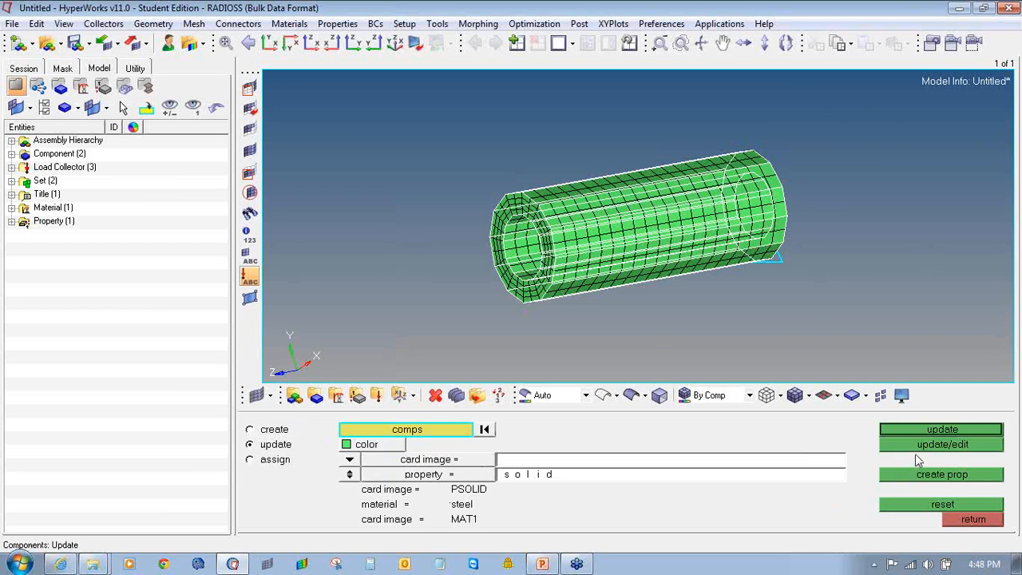
pyautogui.click(914, 431)
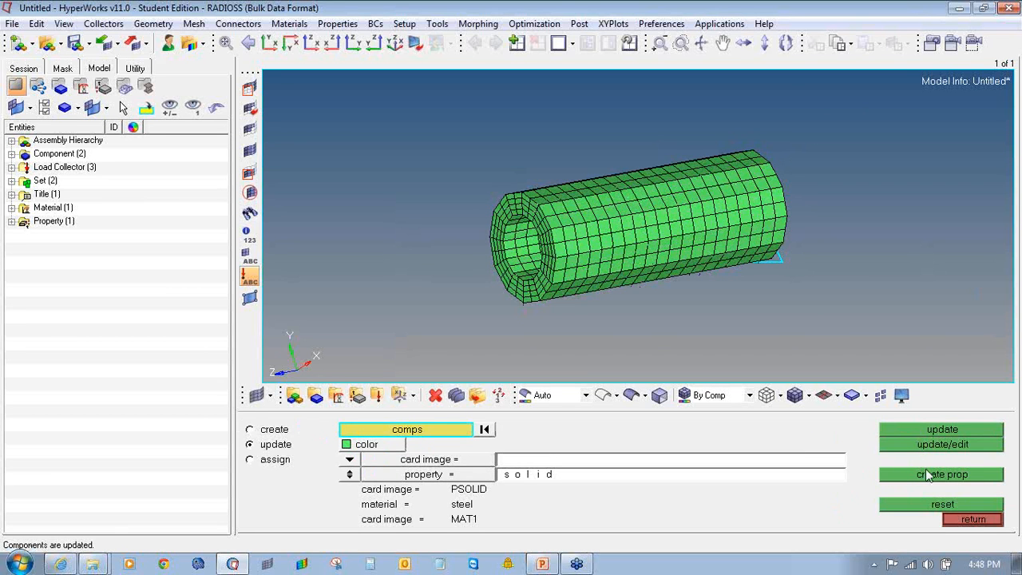
pyautogui.click(982, 521)
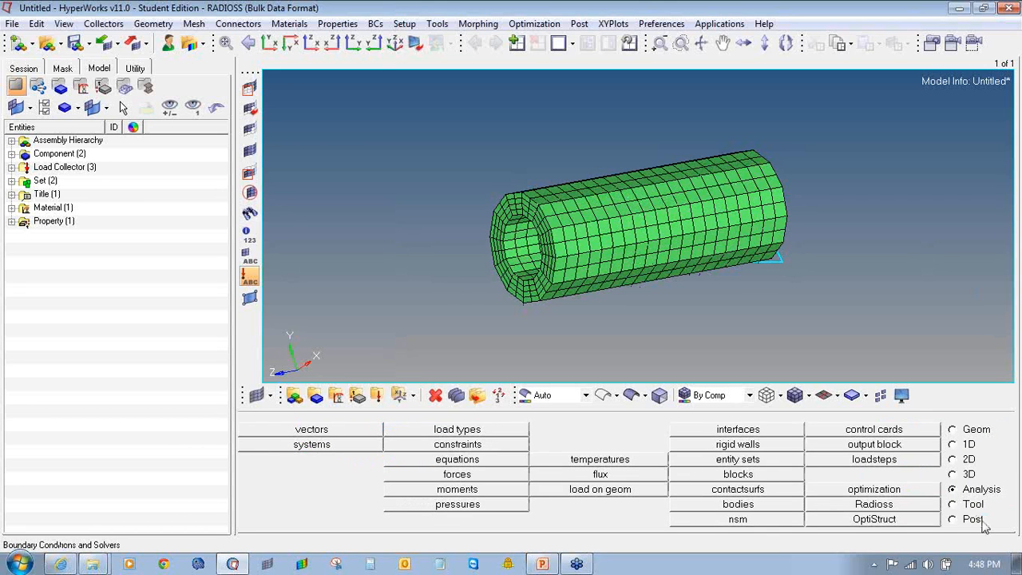
# Step: Check the pipe's assignments by colouring the model by property and by material, and return the colouring to by component
pyautogui.click(719, 396)
pyautogui.click(716, 421)
pyautogui.click(722, 397)
pyautogui.click(707, 430)
pyautogui.click(721, 395)
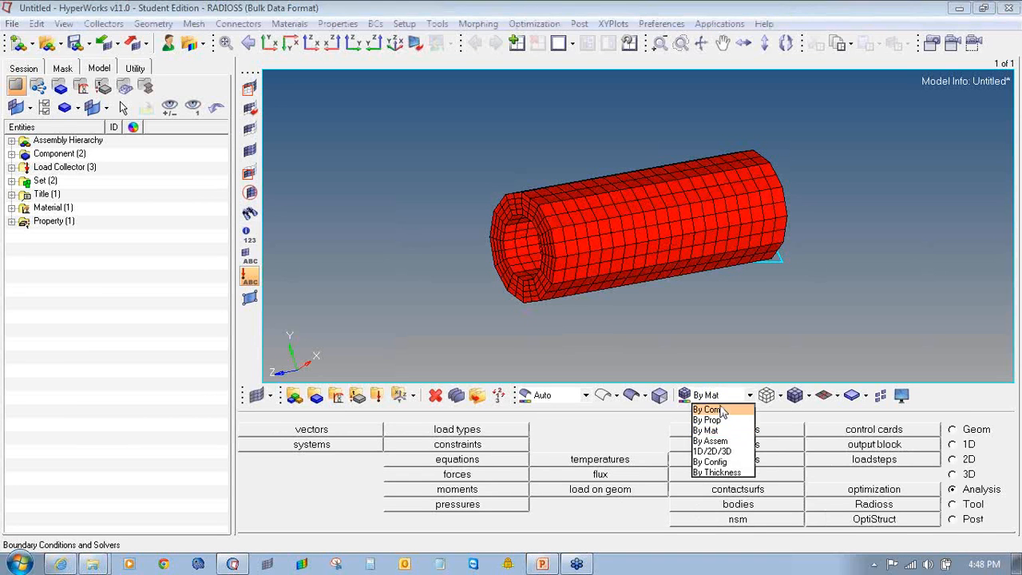
pyautogui.click(722, 411)
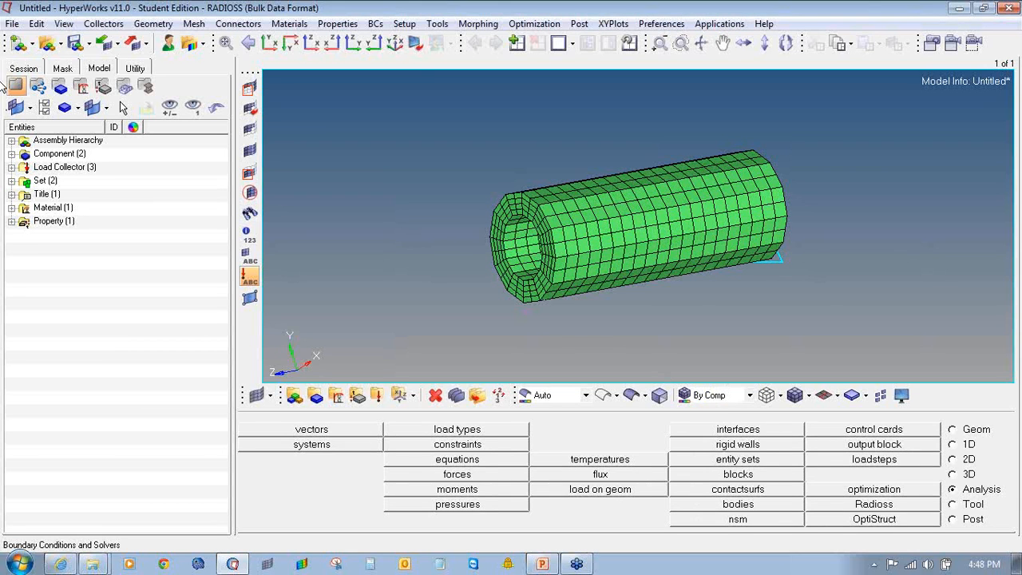
# Step: Make spc_heat the current load collector
pyautogui.click(11, 168)
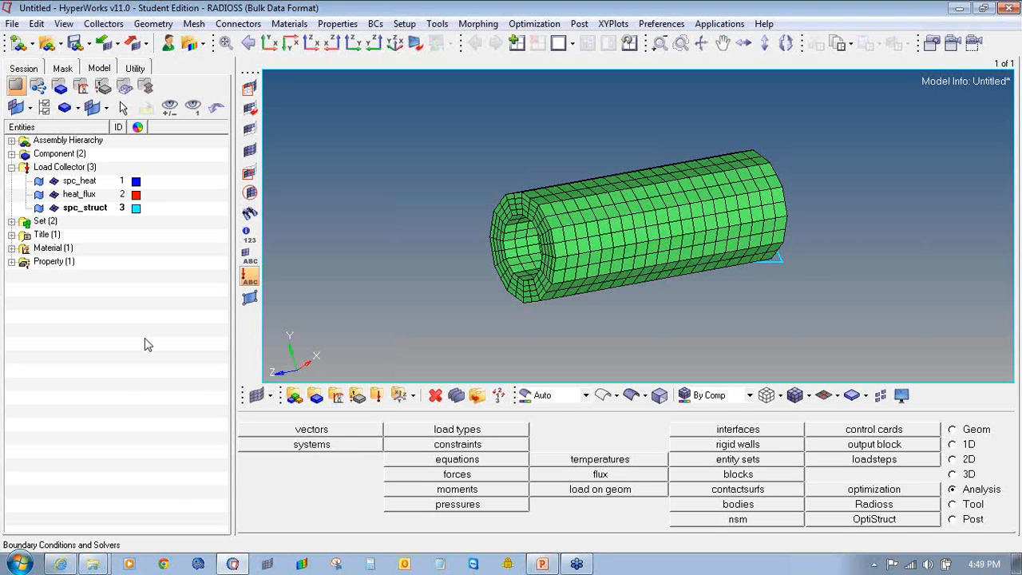
pyautogui.rightClick(84, 184)
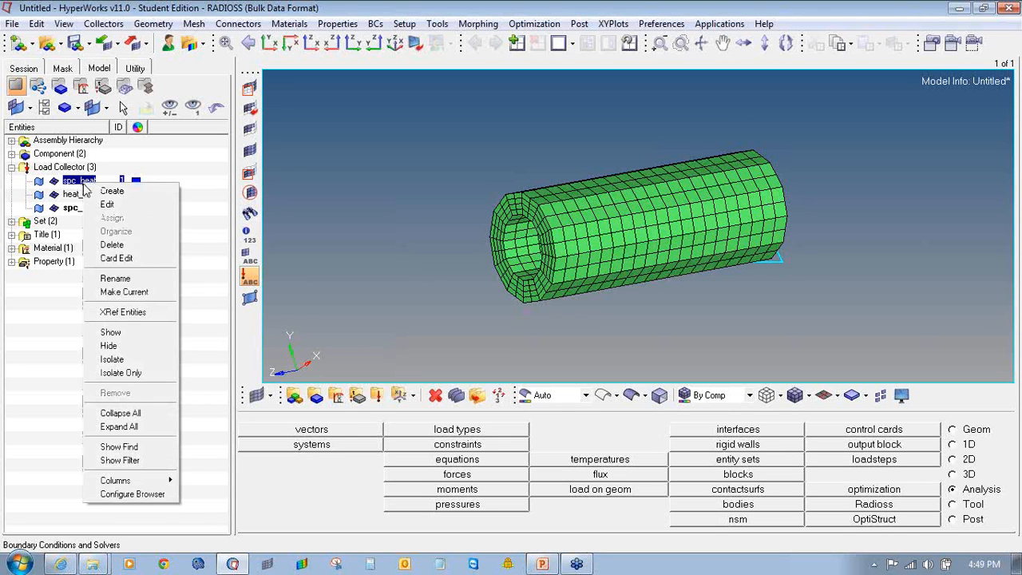
pyautogui.click(159, 291)
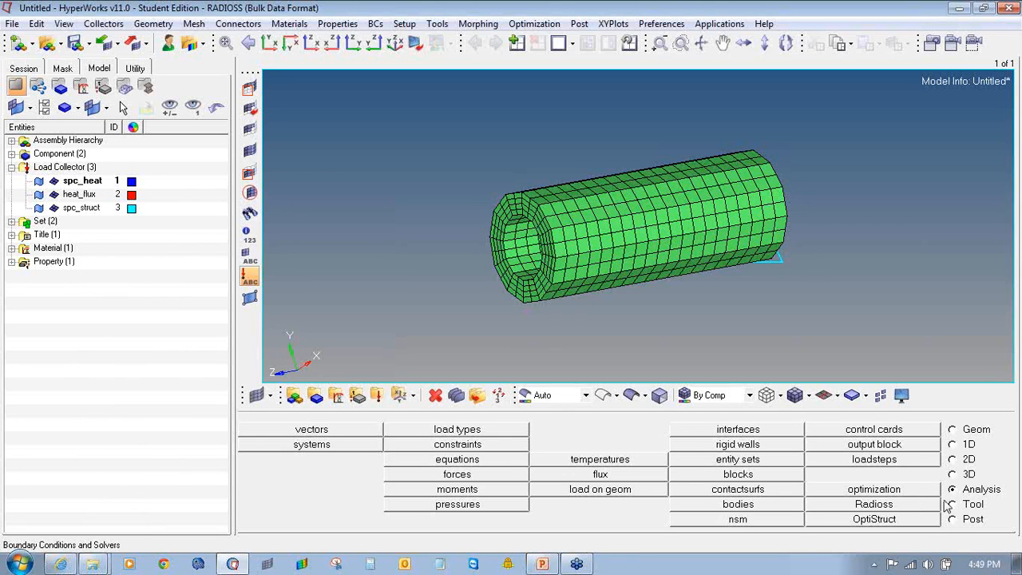
# Step: Start creating constraints and select the nodes of the heat set at the pipe's fixed end
pyautogui.click(505, 445)
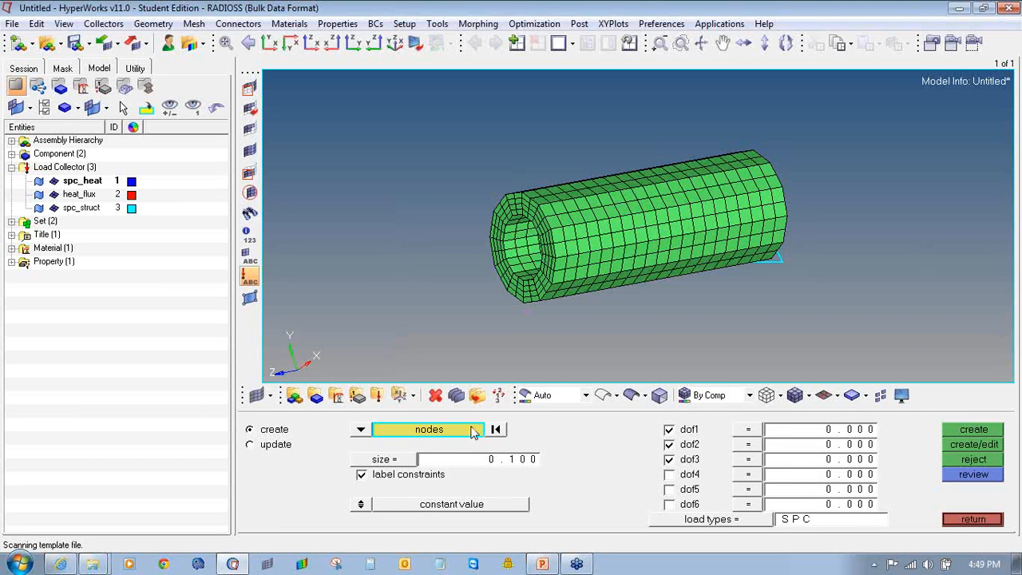
pyautogui.click(477, 431)
pyautogui.click(555, 504)
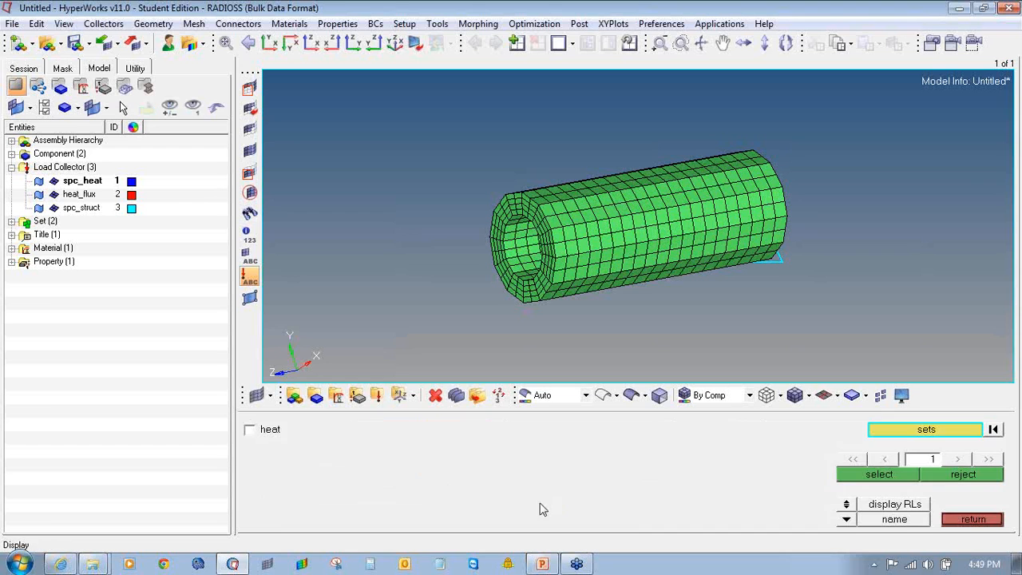
pyautogui.click(249, 429)
pyautogui.click(848, 478)
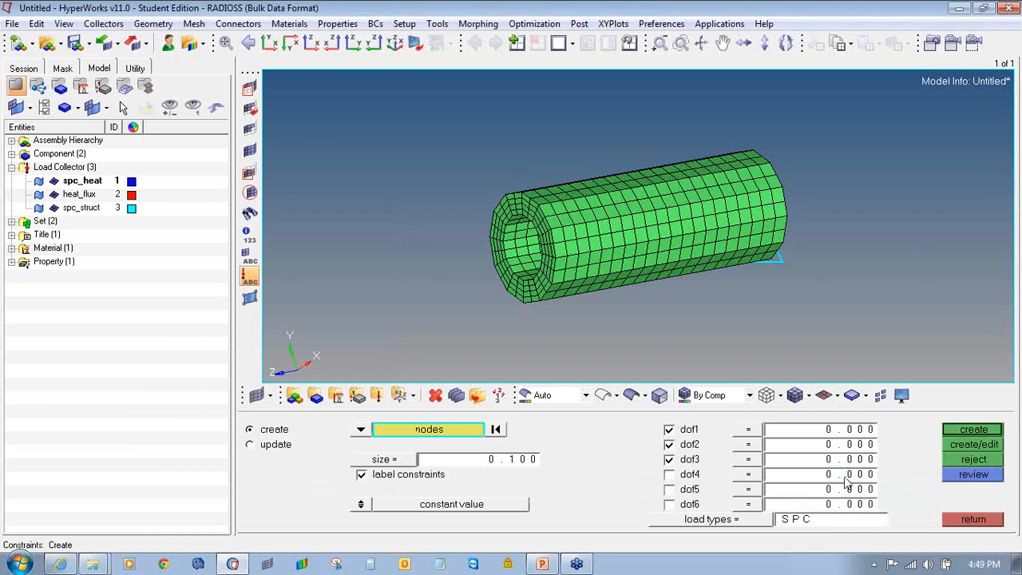
pyautogui.keyDown('ctrl'); pyautogui.moveTo(665, 231); pyautogui.dragTo(817, 212); pyautogui.keyUp('ctrl')
pyautogui.keyDown('ctrl'); pyautogui.moveTo(707, 240); pyautogui.dragTo(520, 249); pyautogui.keyUp('ctrl')
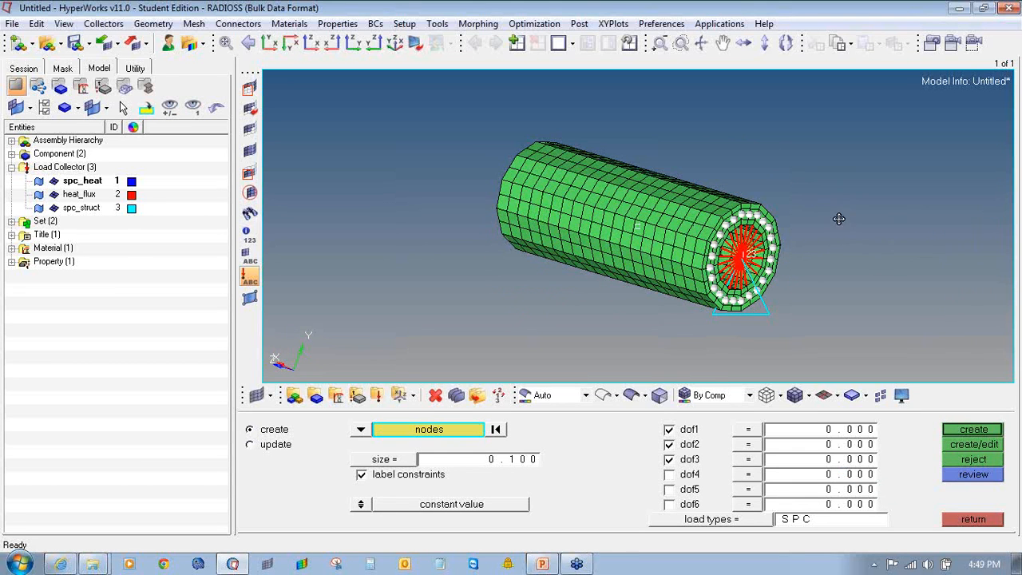
pyautogui.keyDown('ctrl'); pyautogui.moveTo(837, 219); pyautogui.dragTo(805, 216); pyautogui.keyUp('ctrl')
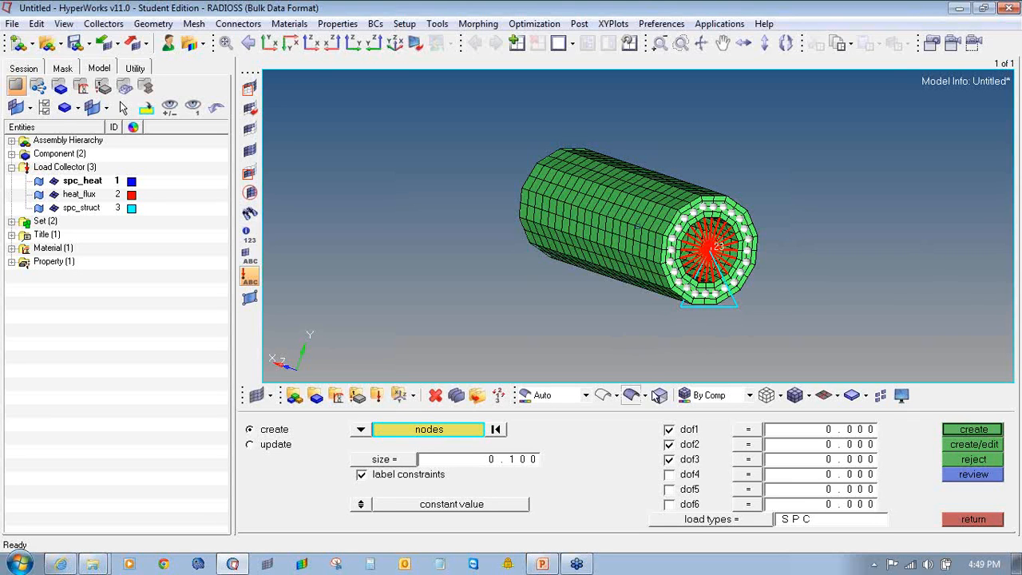
# Step: Clear dof1, dof2 and dof3 and create the SPC constraints on the selected nodes
pyautogui.click(669, 429)
pyautogui.click(670, 444)
pyautogui.click(670, 461)
pyautogui.click(962, 431)
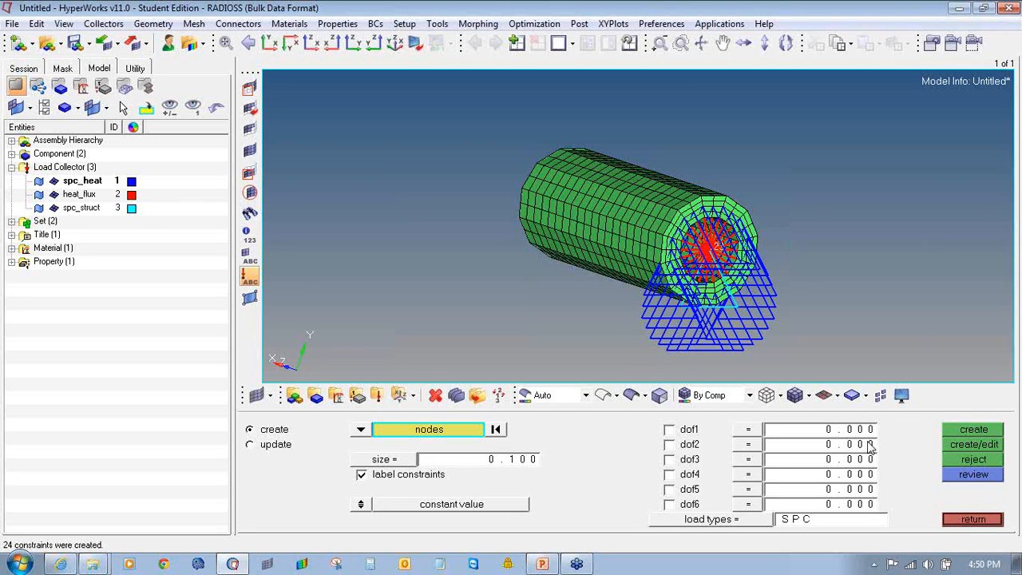
pyautogui.click(974, 520)
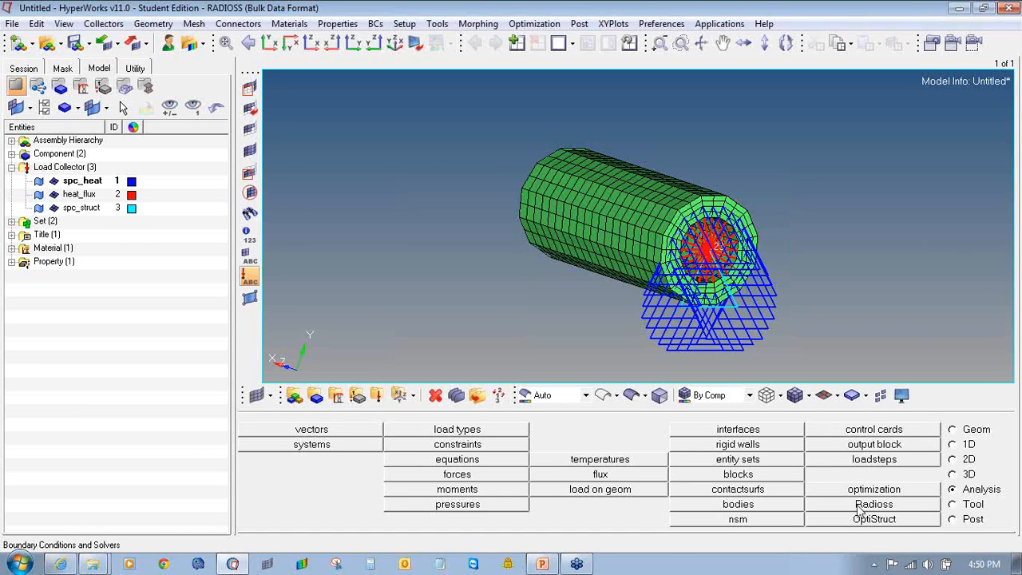
# Step: Start a new interface and name it heat_surf
pyautogui.click(783, 431)
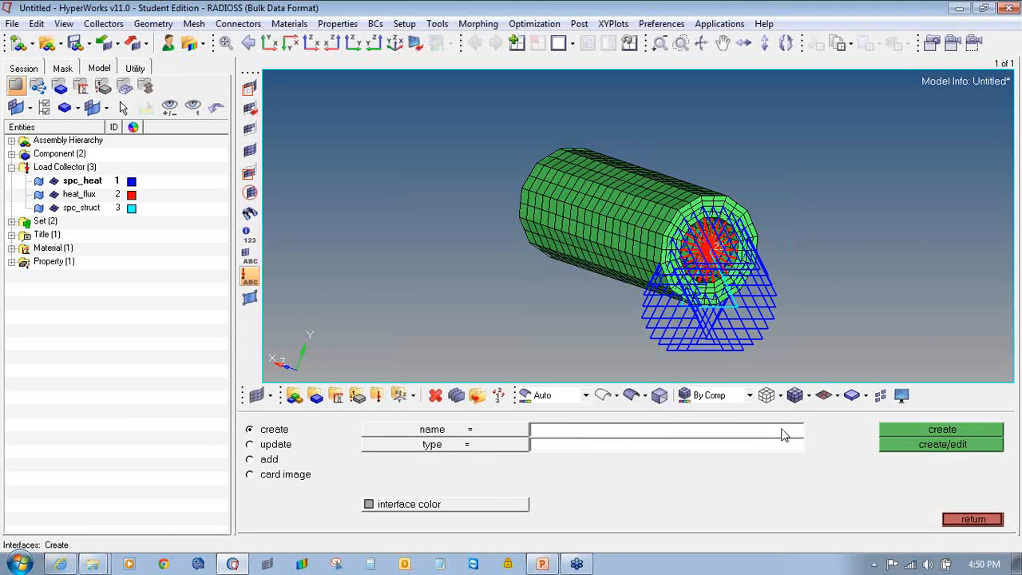
pyautogui.write('heat_flux')
pyautogui.click(762, 431)
pyautogui.press('Right')
pyautogui.write('_')
pyautogui.press('BackSpace')
pyautogui.press('BackSpace')
pyautogui.press('BackSpace')
pyautogui.press('BackSpace')
pyautogui.write('surf')
# Step: Set the heat_surf interface type to CONDUCTION, colour it red and create it
pyautogui.click(519, 445)
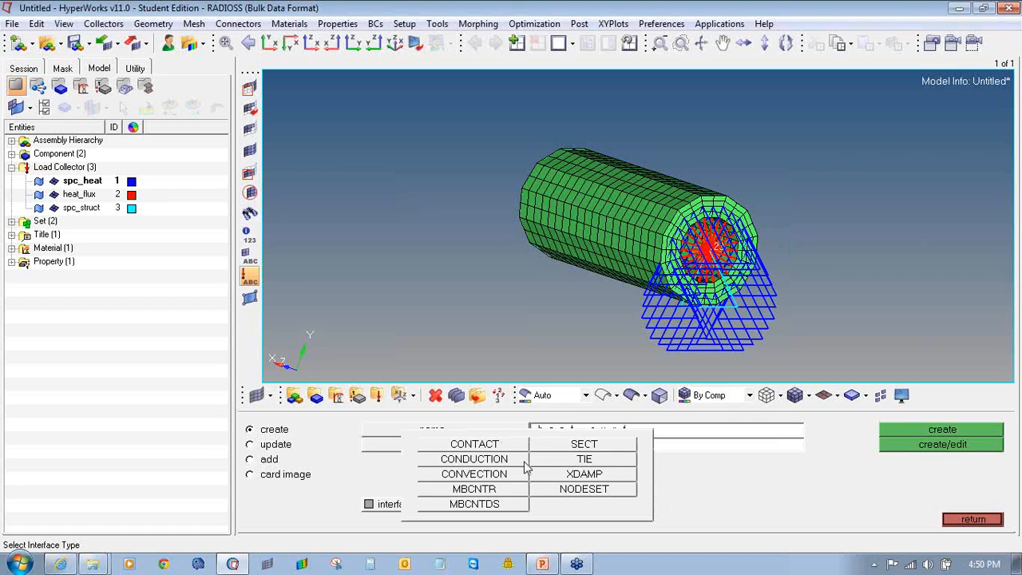
pyautogui.click(523, 461)
pyautogui.click(479, 508)
pyautogui.click(464, 498)
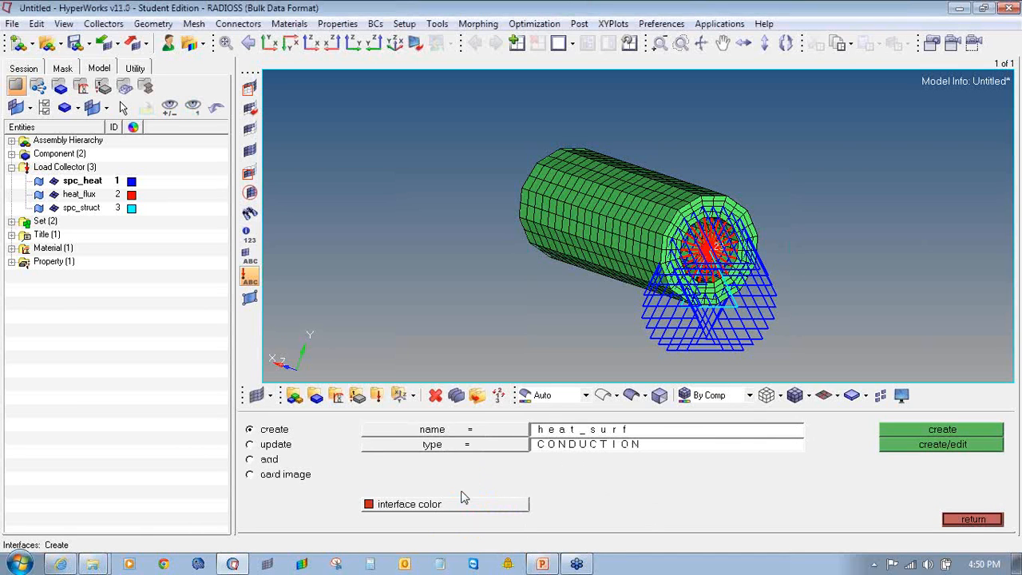
pyautogui.click(899, 432)
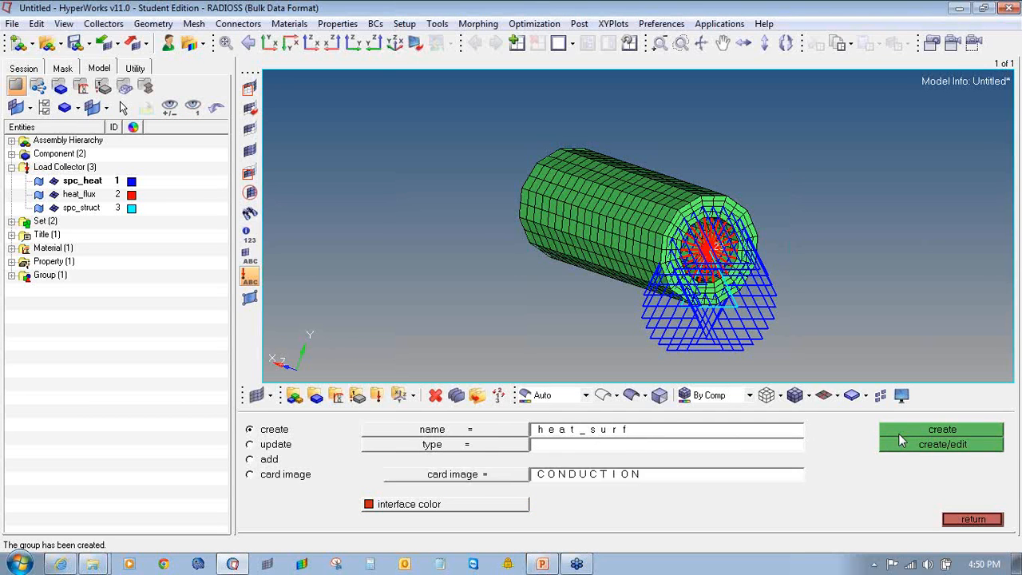
# Step: Start adding slave entities to the heat_surf interface and set the slave type to face
pyautogui.click(276, 463)
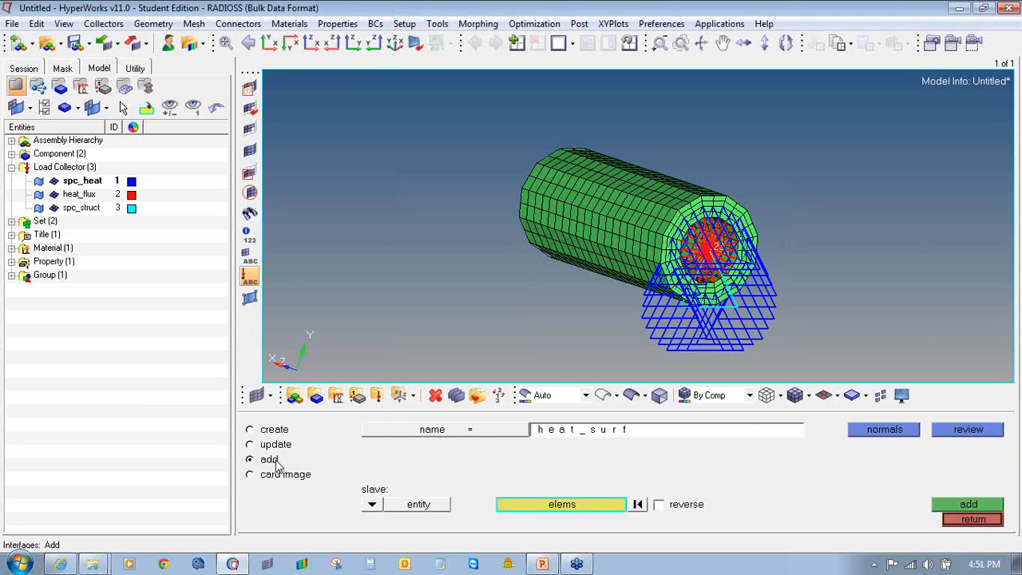
pyautogui.click(432, 429)
pyautogui.click(363, 429)
pyautogui.keyDown('ctrl'); pyautogui.moveTo(476, 248); pyautogui.dragTo(823, 215); pyautogui.keyUp('ctrl')
pyautogui.keyDown('ctrl'); pyautogui.moveTo(471, 326); pyautogui.dragTo(531, 331); pyautogui.keyUp('ctrl')
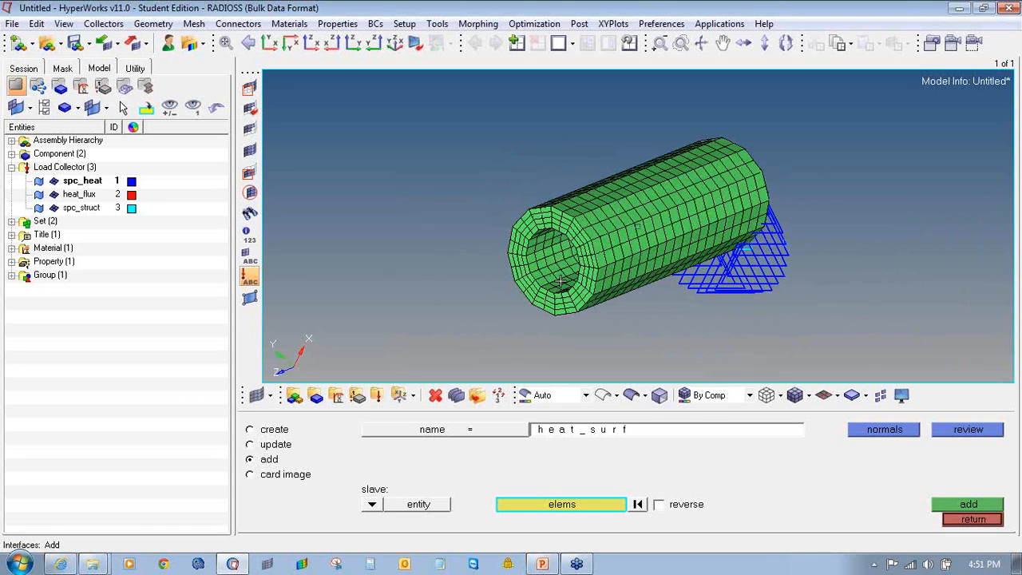
pyautogui.click(380, 504)
pyautogui.click(362, 504)
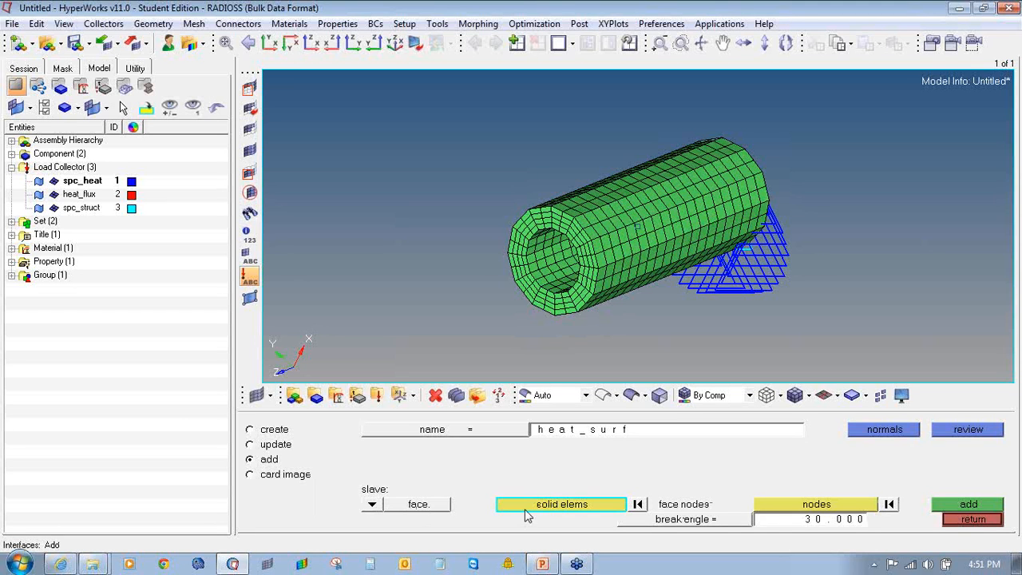
# Step: Select the solid elements for heat_surf from the solid_elems set
pyautogui.click(581, 508)
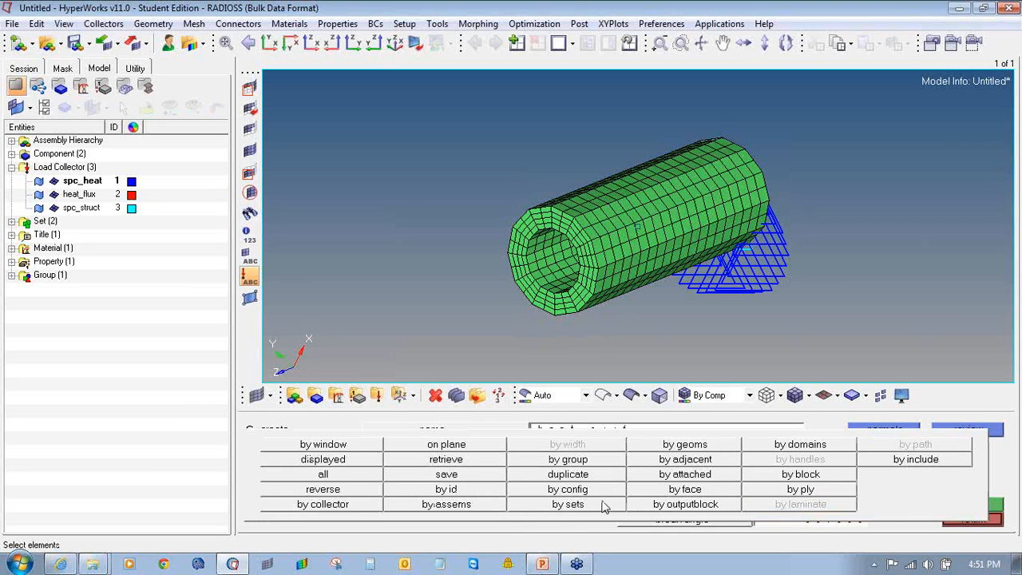
pyautogui.click(604, 507)
pyautogui.click(287, 431)
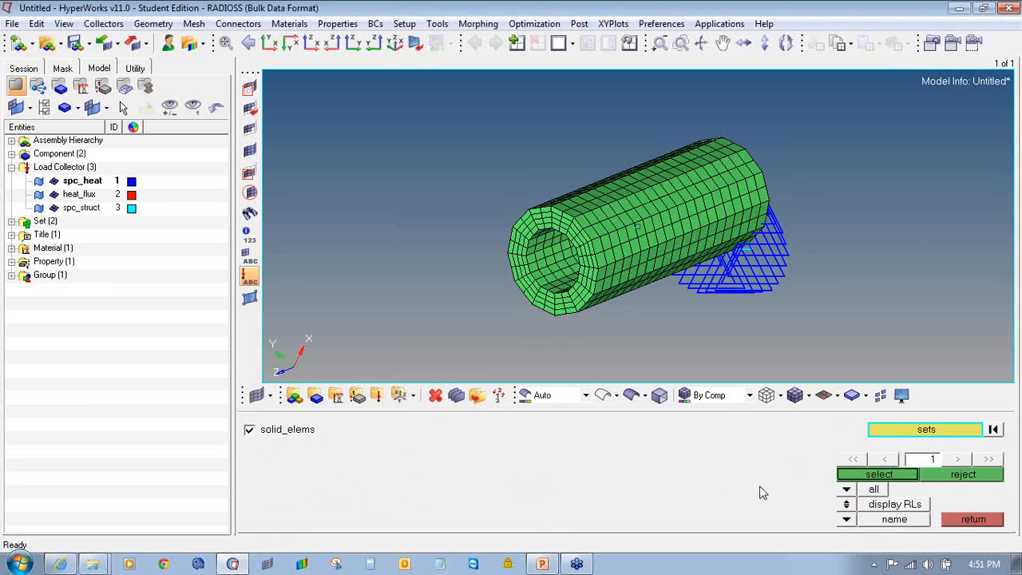
pyautogui.click(859, 484)
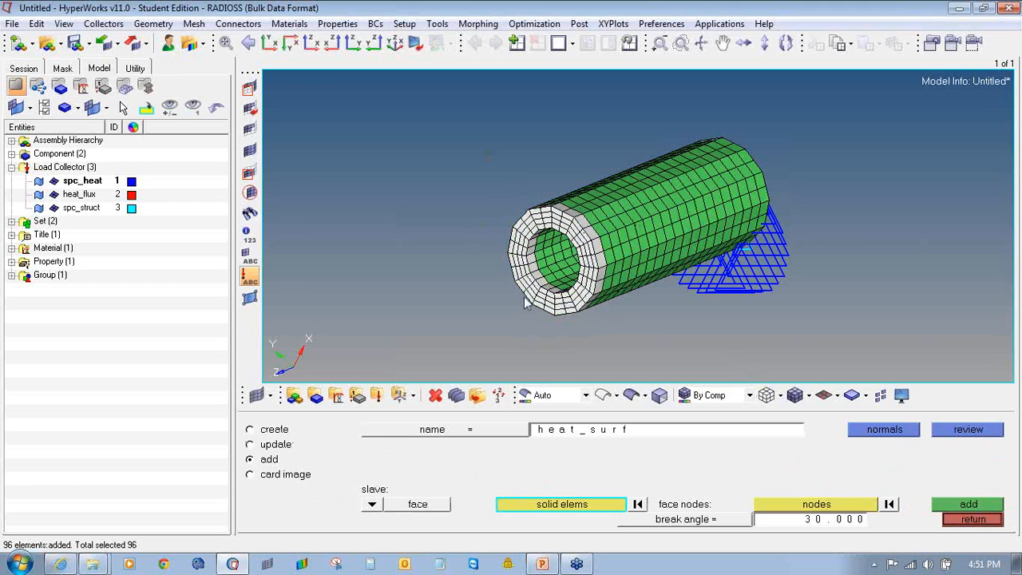
# Step: Pick four face nodes on the pipe's open annular end and add the faces to the heat_surf interface
pyautogui.click(809, 498)
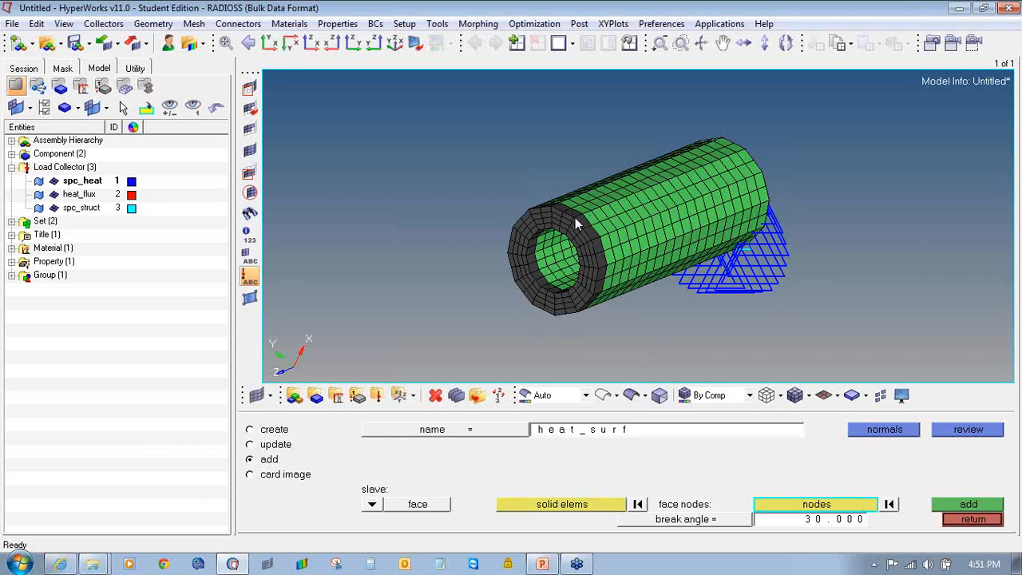
pyautogui.keyDown('ctrl'); pyautogui.scroll(6, 576, 223); pyautogui.keyUp('ctrl')
pyautogui.keyDown('ctrl'); pyautogui.moveTo(420, 250); pyautogui.dragTo(503, 212, button='right'); pyautogui.keyUp('ctrl')
pyautogui.click(489, 205)
pyautogui.click(477, 226)
pyautogui.click(518, 276)
pyautogui.click(535, 264)
pyautogui.keyDown('ctrl'); pyautogui.scroll(-6, 520, 213); pyautogui.keyUp('ctrl')
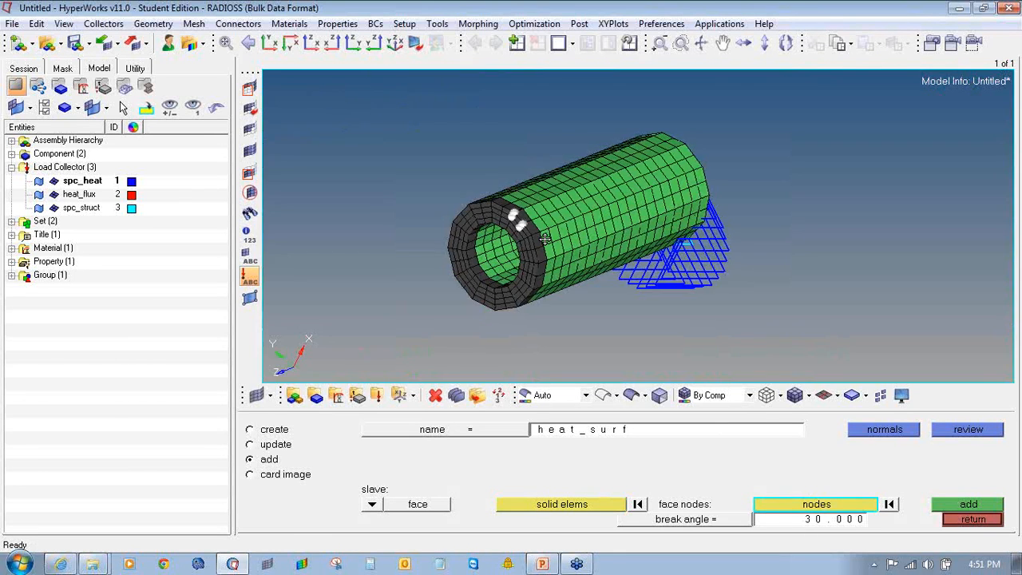
pyautogui.keyDown('ctrl'); pyautogui.moveTo(545, 239); pyautogui.dragTo(585, 244, button='right'); pyautogui.keyUp('ctrl')
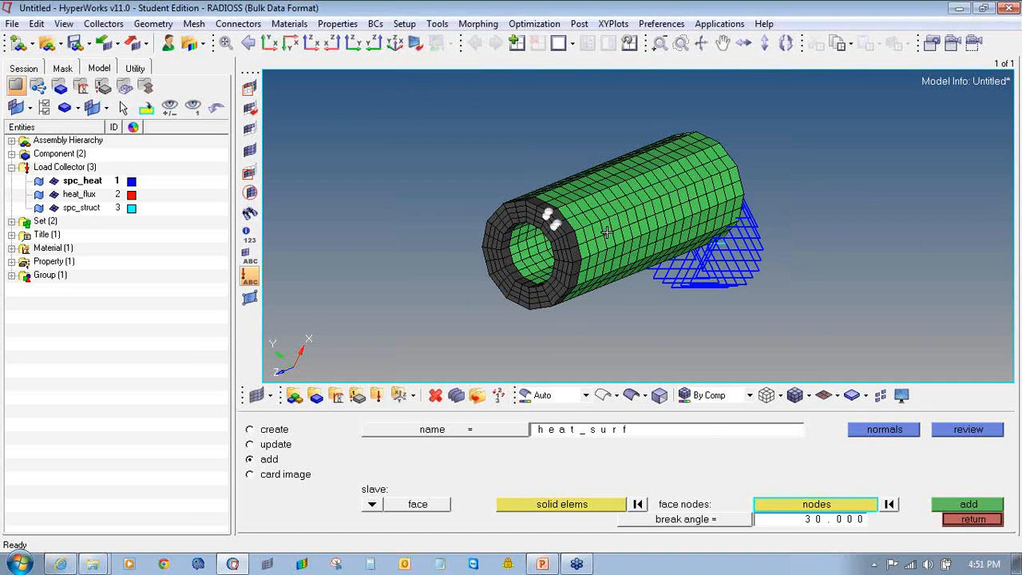
pyautogui.click(968, 504)
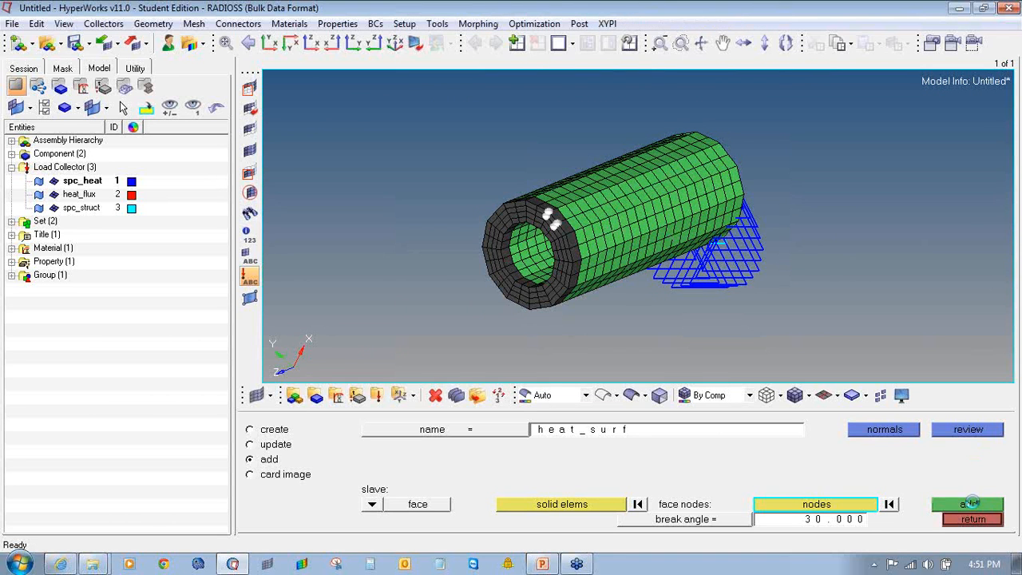
pyautogui.keyDown('ctrl'); pyautogui.moveTo(627, 254); pyautogui.dragTo(599, 219); pyautogui.keyUp('ctrl')
pyautogui.keyDown('ctrl'); pyautogui.scroll(4, 529, 172); pyautogui.keyUp('ctrl')
pyautogui.keyDown('ctrl'); pyautogui.moveTo(529, 173); pyautogui.dragTo(519, 203); pyautogui.keyUp('ctrl')
pyautogui.keyDown('ctrl'); pyautogui.scroll(-2, 508, 222); pyautogui.keyUp('ctrl')
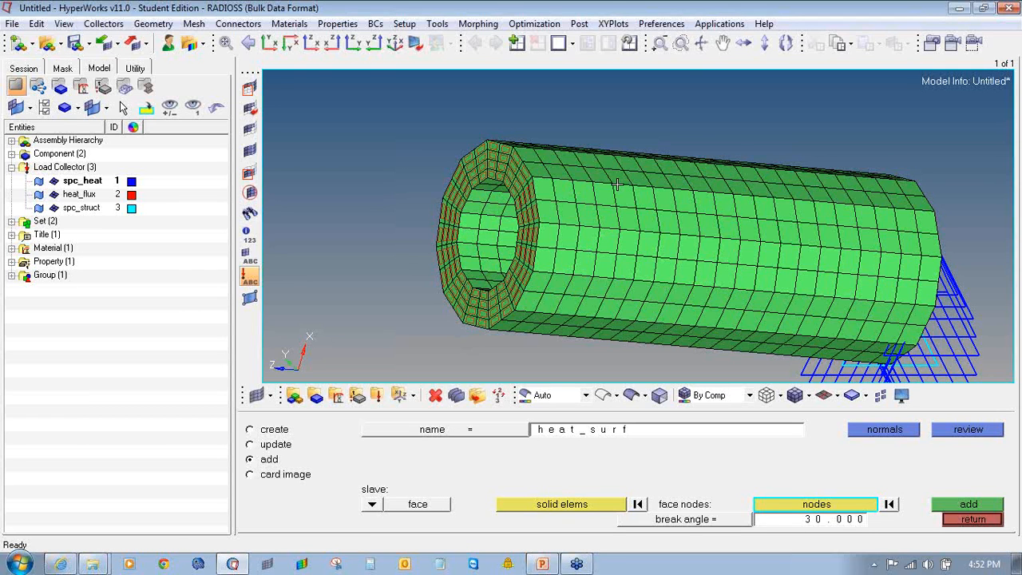
# Step: Make the heat_flux load collector current and leave the heat_surf interface definition
pyautogui.rightClick(88, 195)
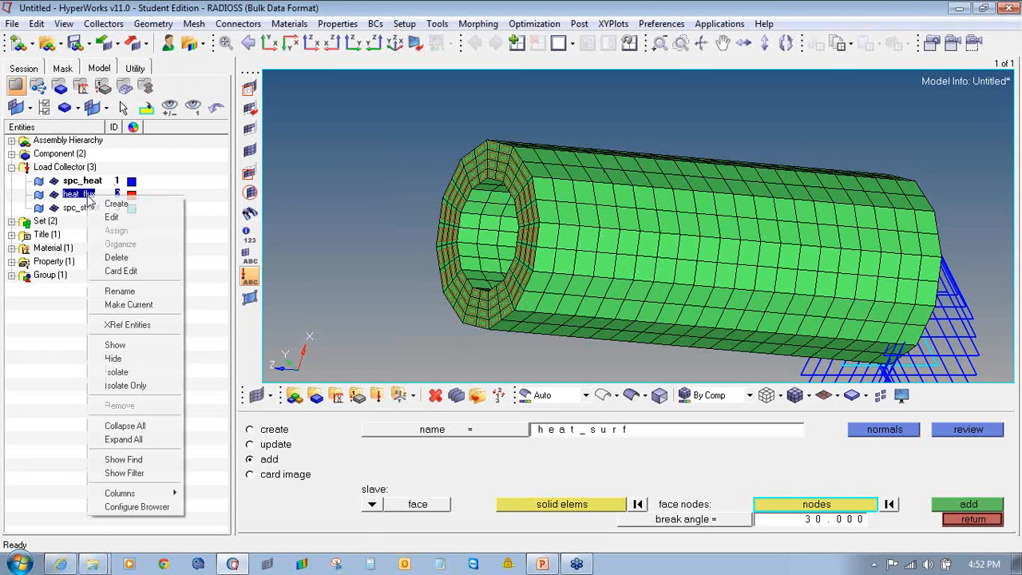
pyautogui.click(146, 242)
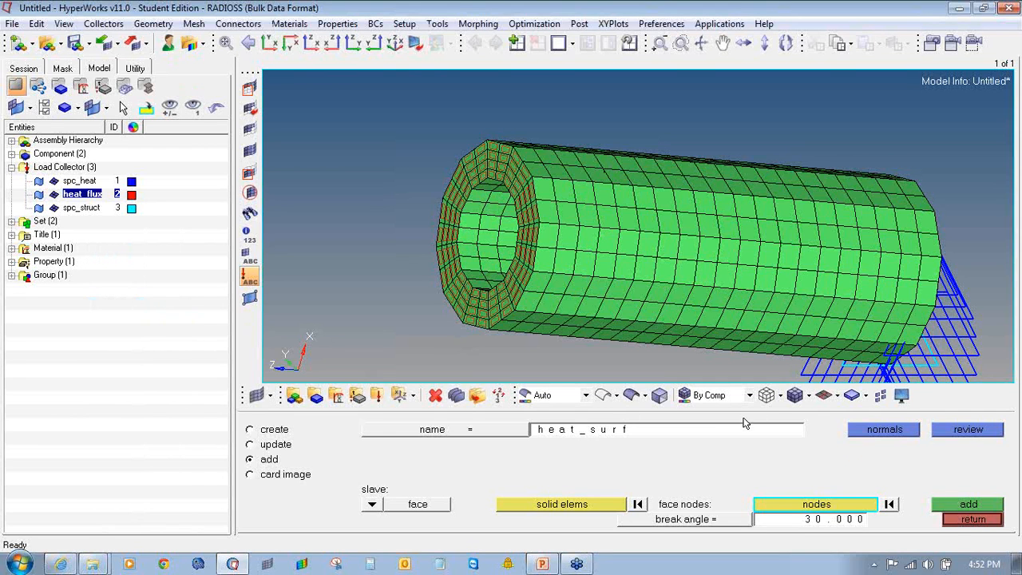
pyautogui.click(972, 519)
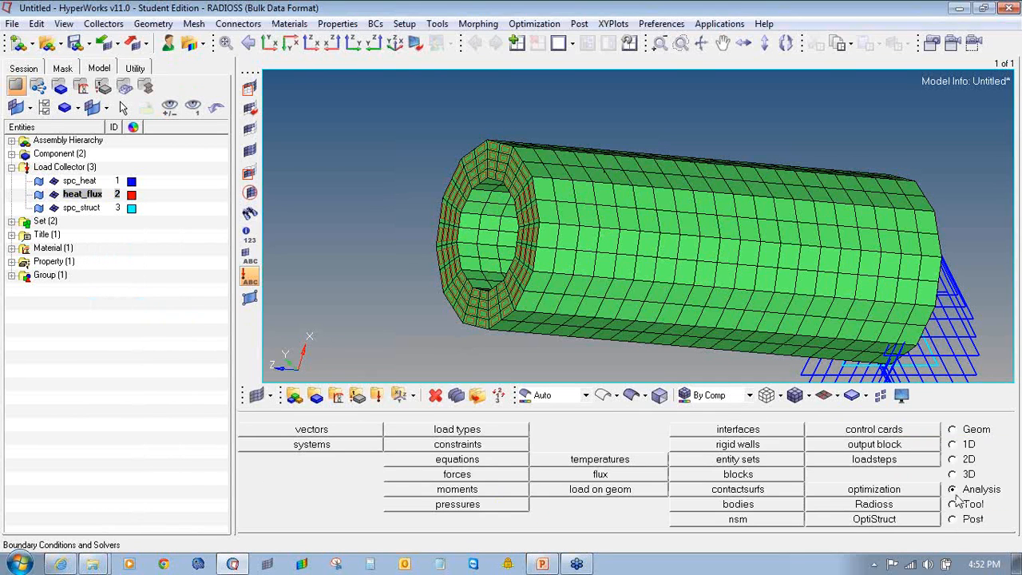
# Step: Start a flux load and select its elements by the heat_surf group
pyautogui.click(613, 478)
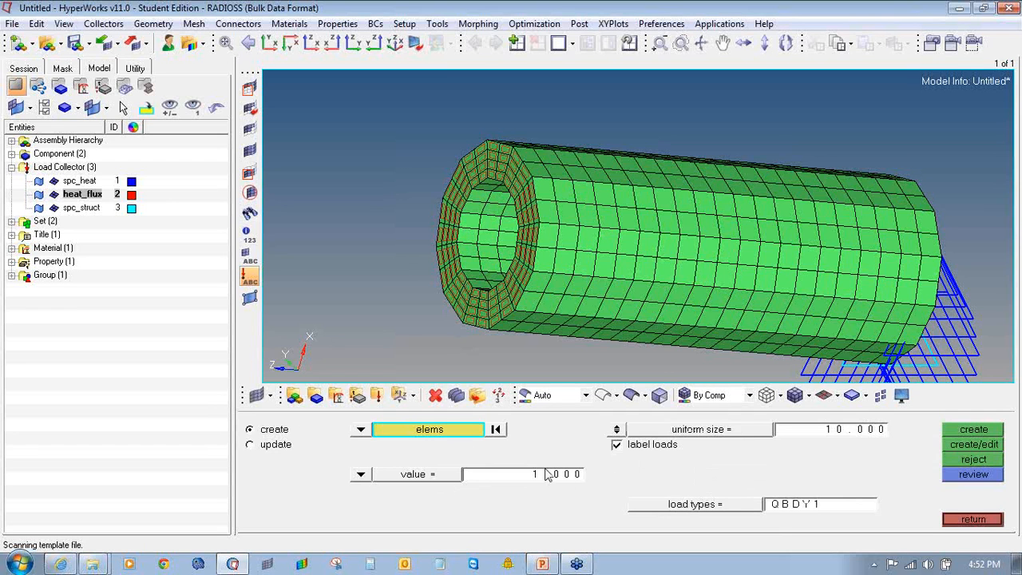
pyautogui.click(460, 431)
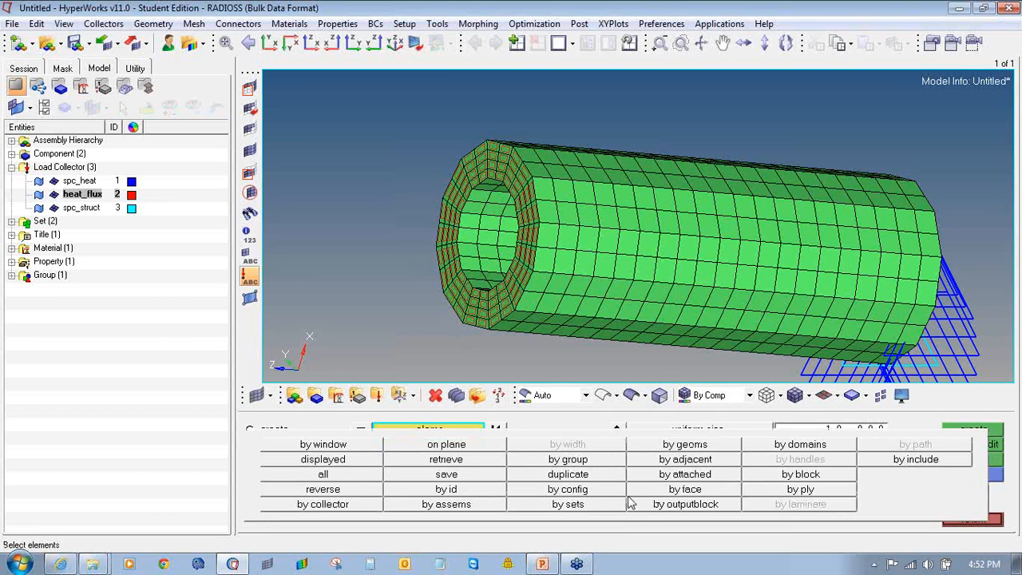
pyautogui.click(599, 463)
pyautogui.click(297, 432)
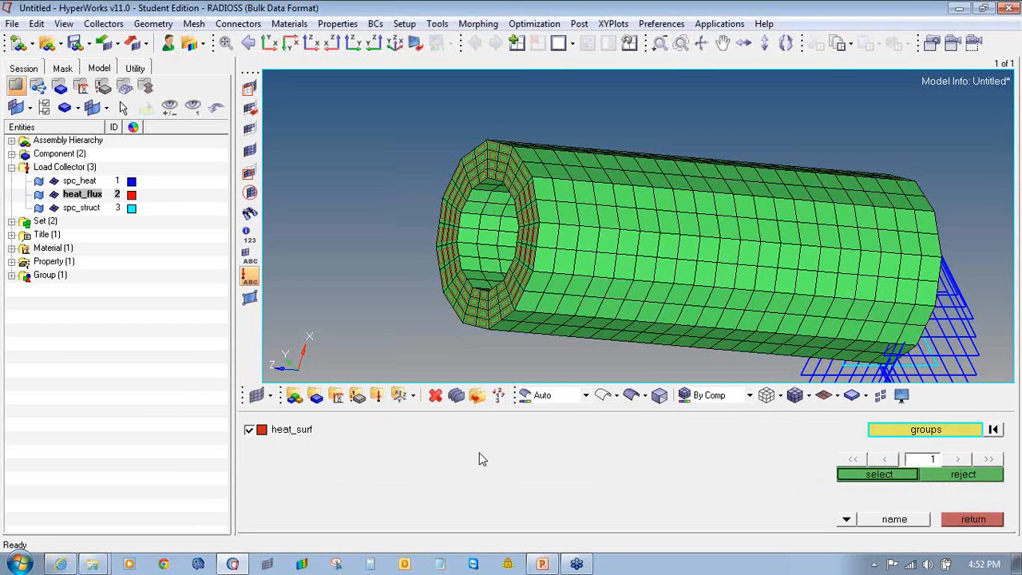
pyautogui.click(855, 477)
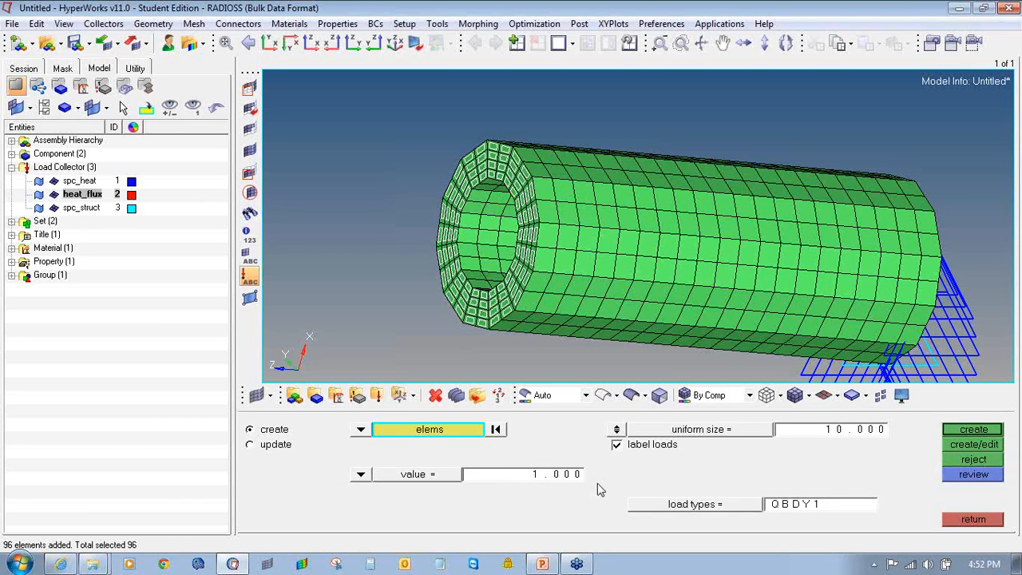
# Step: Create the flux loads on the selected elements with load type QBDY1 and a value of 1.0
pyautogui.click(726, 504)
pyautogui.click(764, 475)
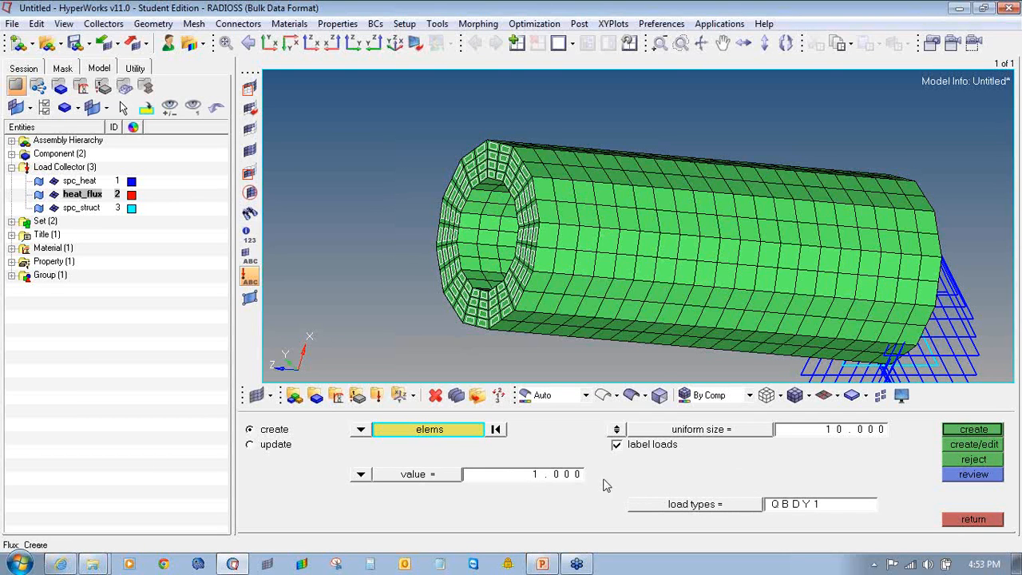
pyautogui.click(963, 431)
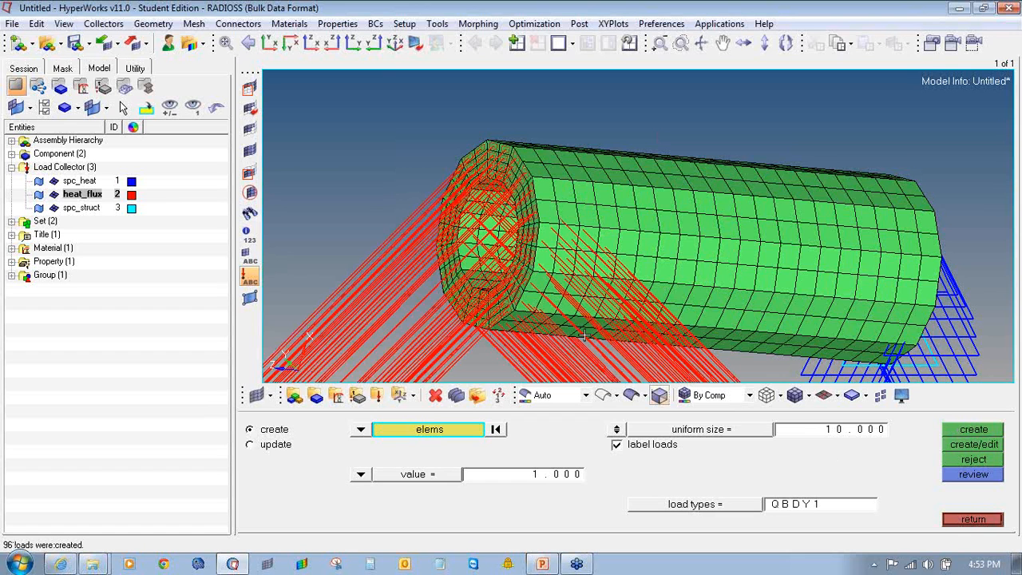
# Step: Set the uniform display size of the flux loads to 0.100 and finish the flux definition
pyautogui.keyDown('ctrl'); pyautogui.moveTo(514, 288); pyautogui.dragTo(564, 240, button='right'); pyautogui.keyUp('ctrl')
pyautogui.scroll(10, 564, 239)
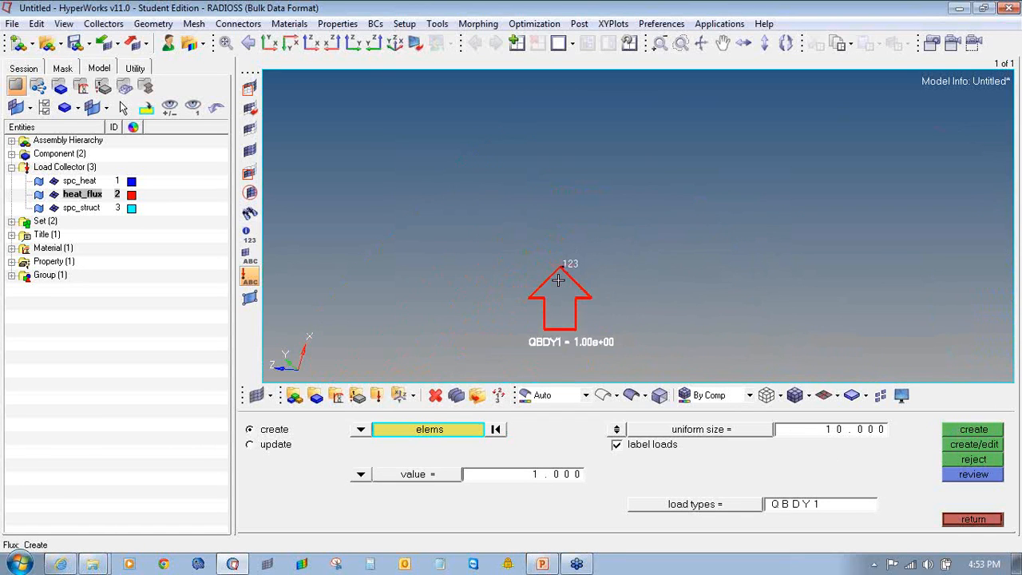
pyautogui.scroll(-5, 559, 280)
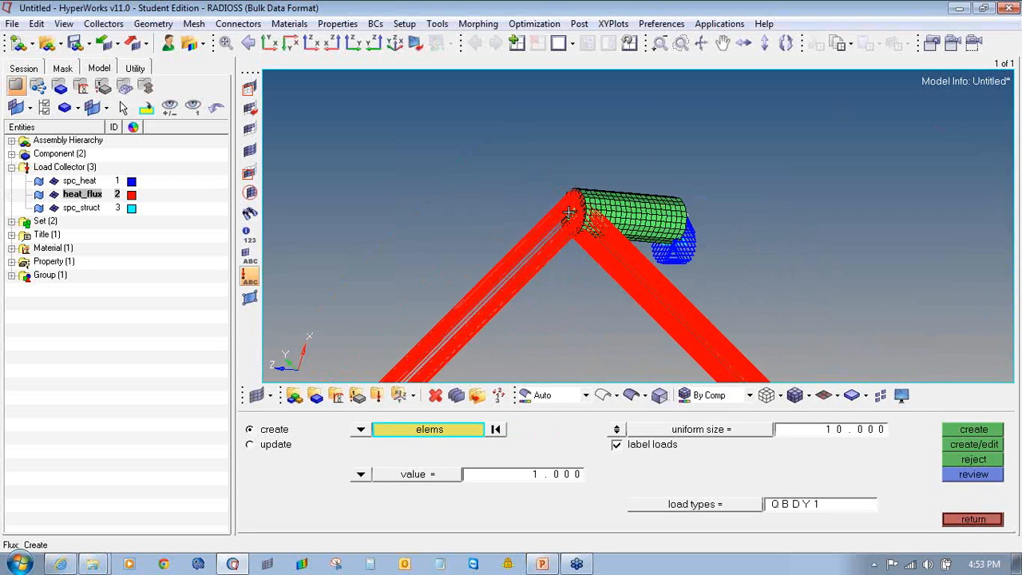
pyautogui.scroll(3, 568, 212)
pyautogui.scroll(-3, 568, 213)
pyautogui.click(840, 436)
pyautogui.write('0.100')
pyautogui.press('Return')
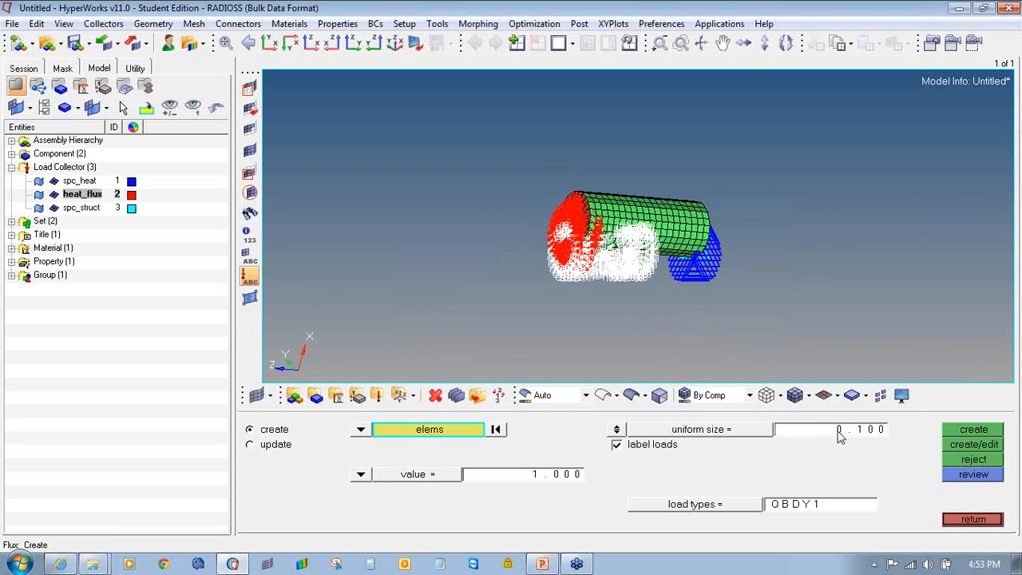
pyautogui.scroll(4, 611, 239)
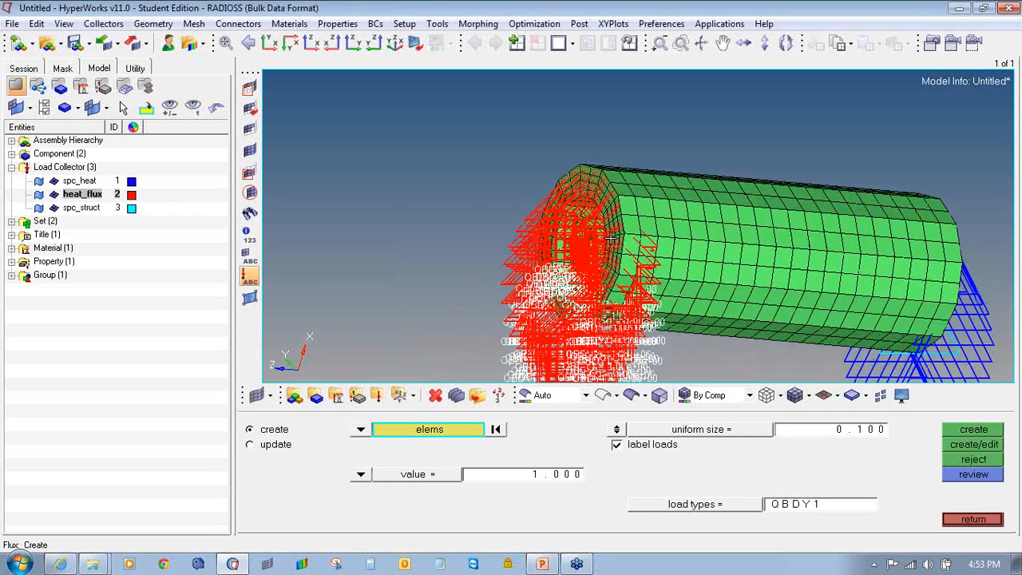
pyautogui.scroll(4, 611, 239)
pyautogui.scroll(-3, 611, 240)
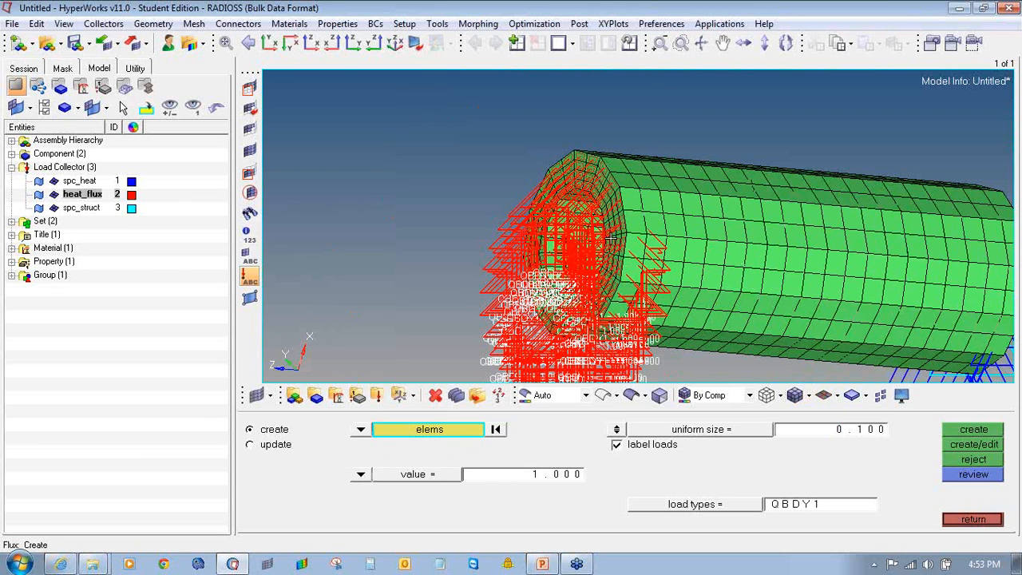
pyautogui.click(964, 520)
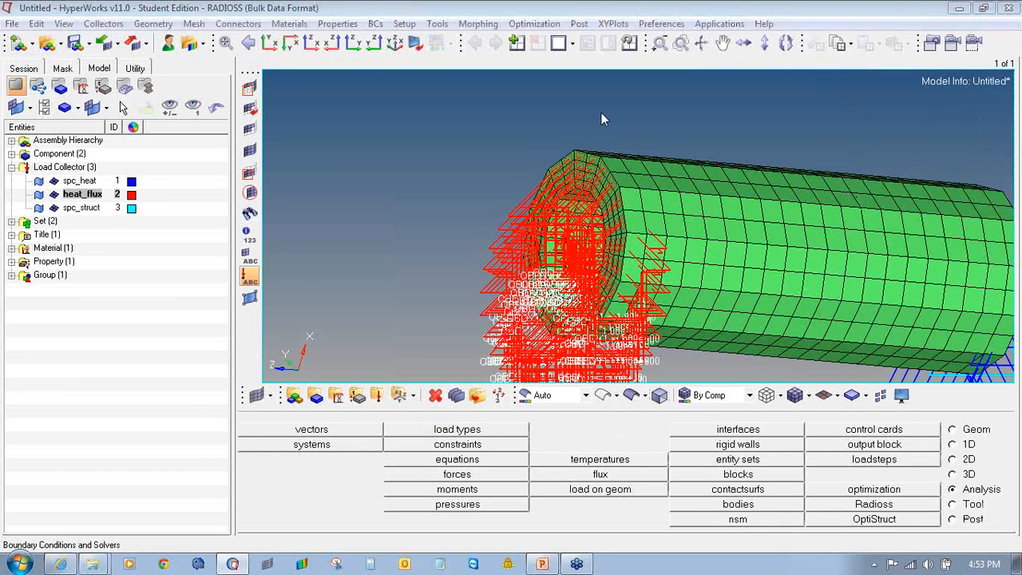
# Step: Define a load step named heat_transfer and set its type to heat transfer
pyautogui.keyDown('ctrl'); pyautogui.scroll(-3, 601, 112); pyautogui.keyUp('ctrl')
pyautogui.keyDown('ctrl'); pyautogui.moveTo(563, 151); pyautogui.dragTo(509, 163); pyautogui.keyUp('ctrl')
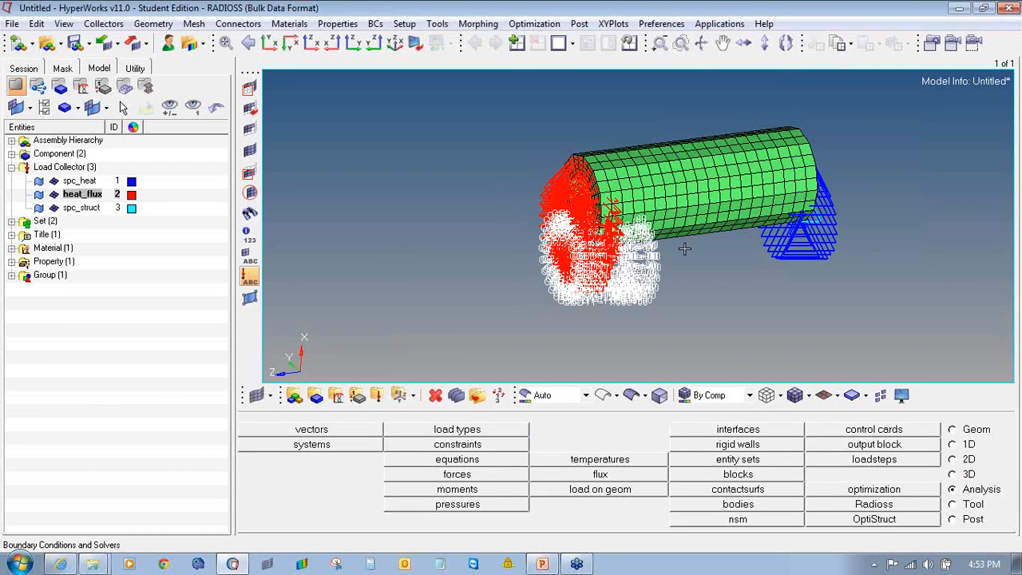
pyautogui.click(852, 460)
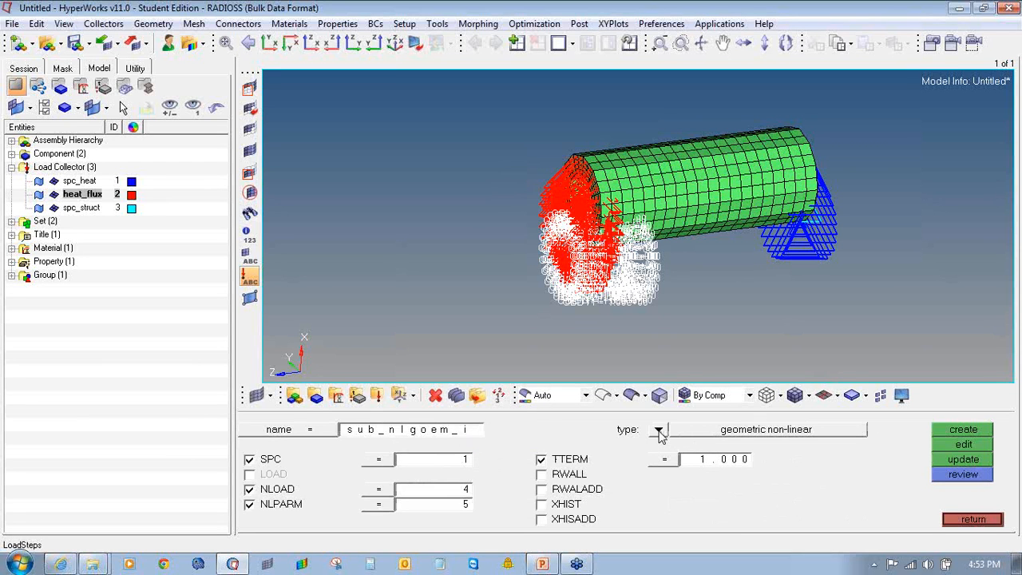
pyautogui.click(461, 431)
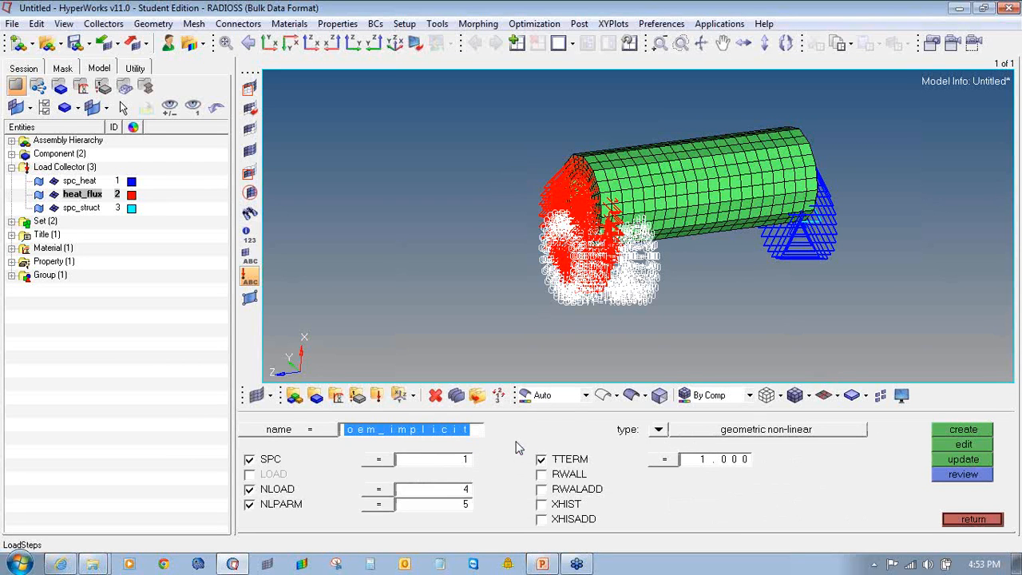
pyautogui.write('heat_transf')
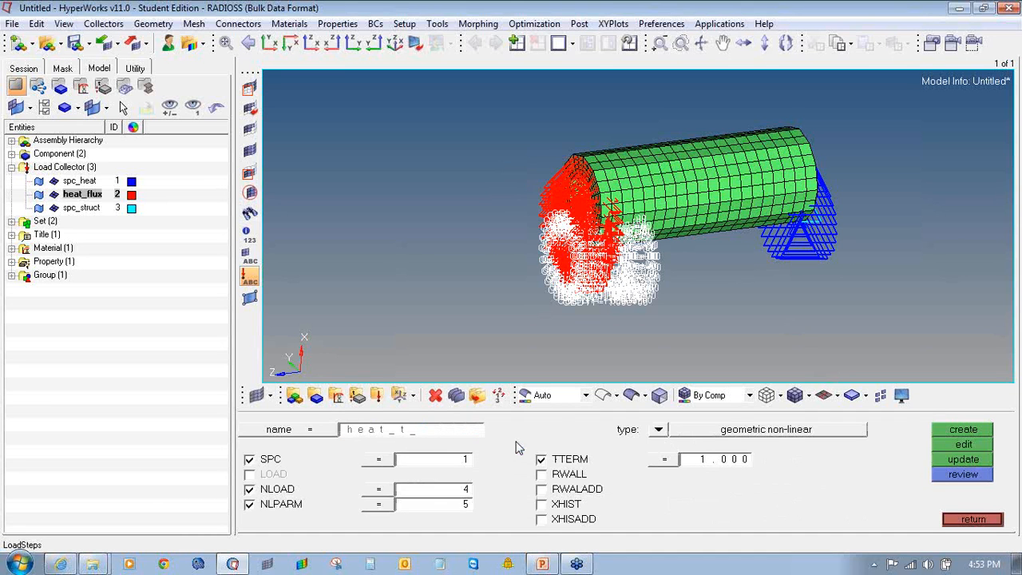
pyautogui.write('e')
pyautogui.click(658, 432)
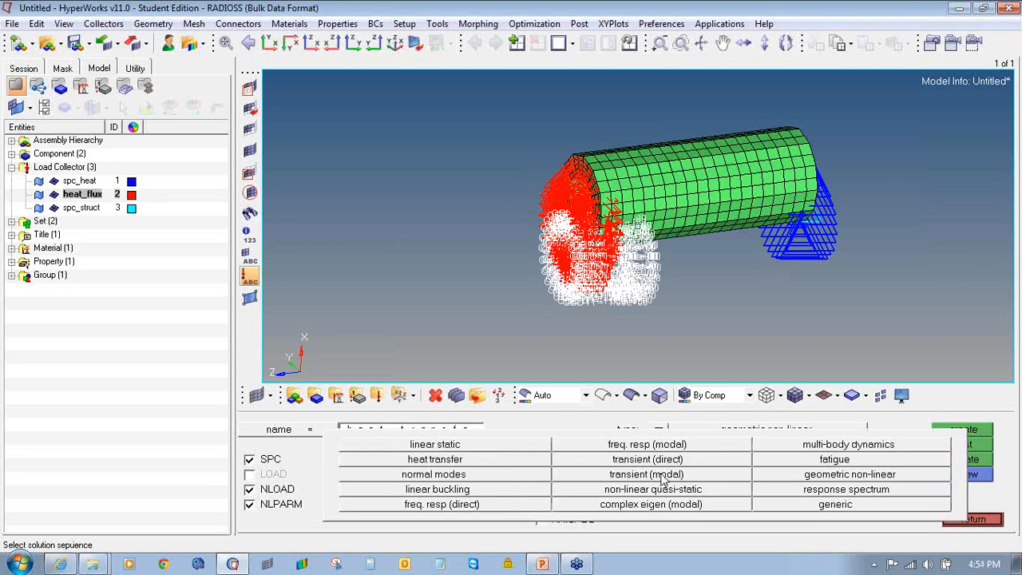
pyautogui.click(519, 464)
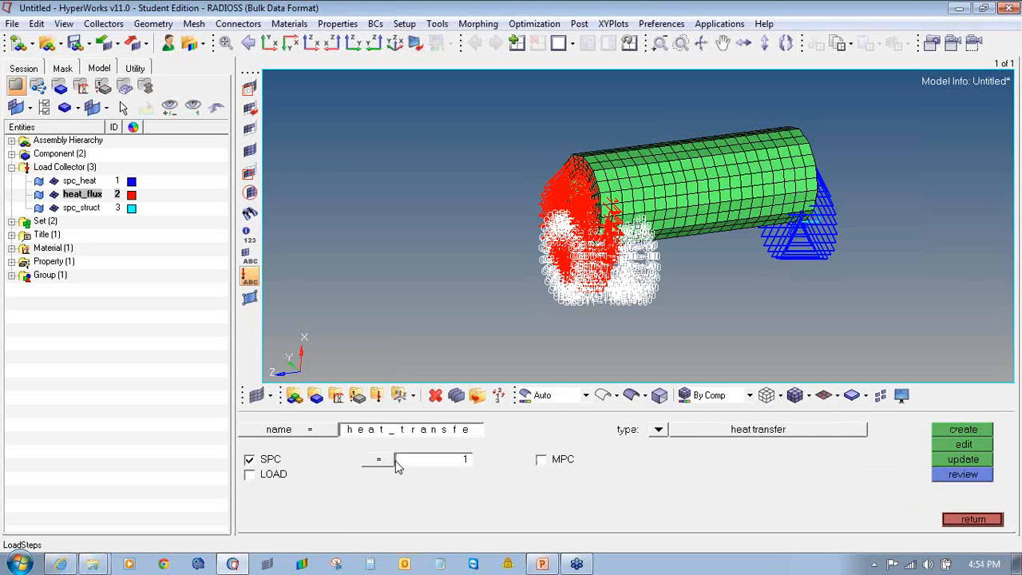
# Step: Assign spc_heat as the SPC and heat_flux as the LOAD, and create the heat_transfer load step
pyautogui.click(392, 463)
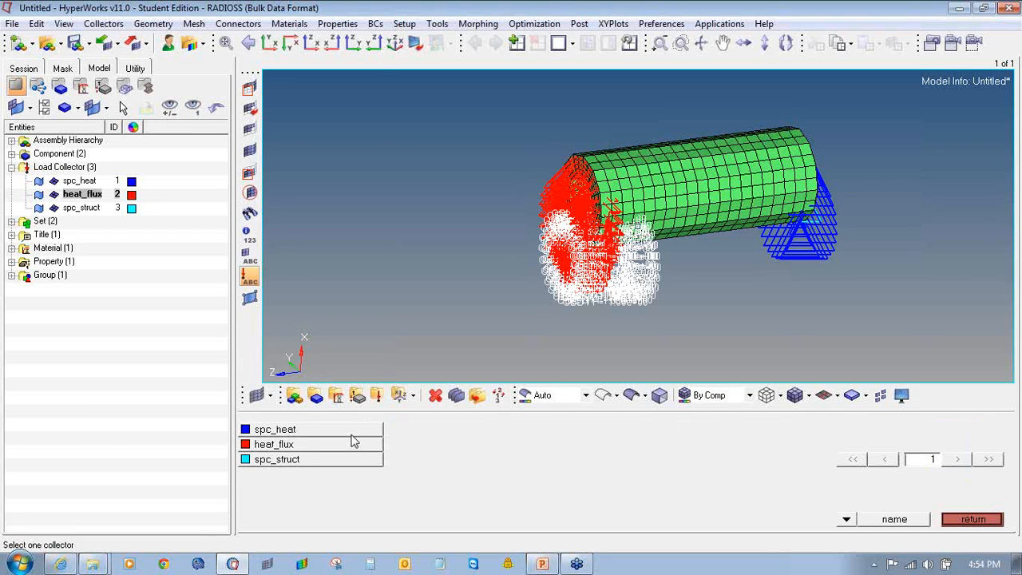
pyautogui.click(351, 438)
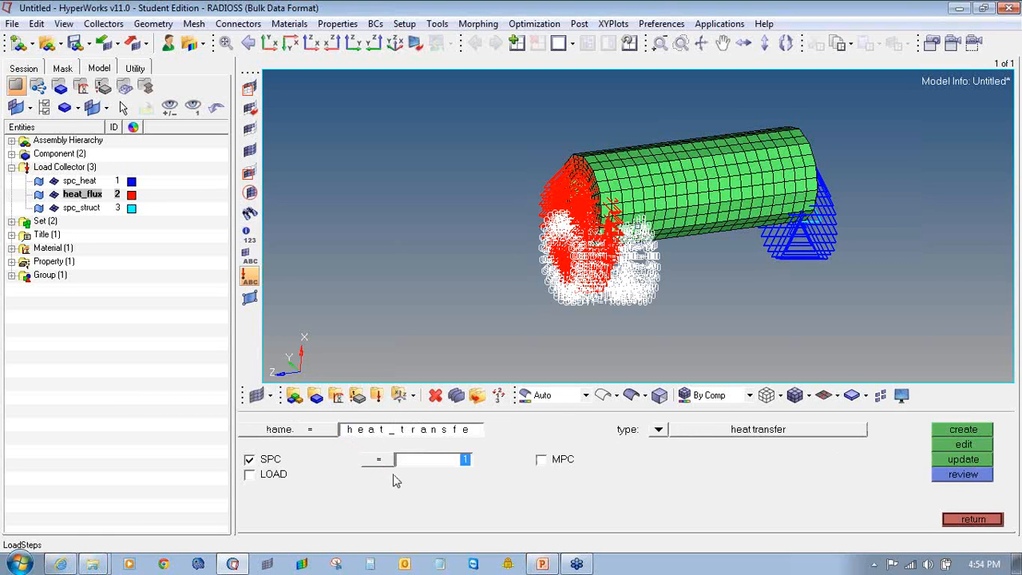
pyautogui.click(262, 477)
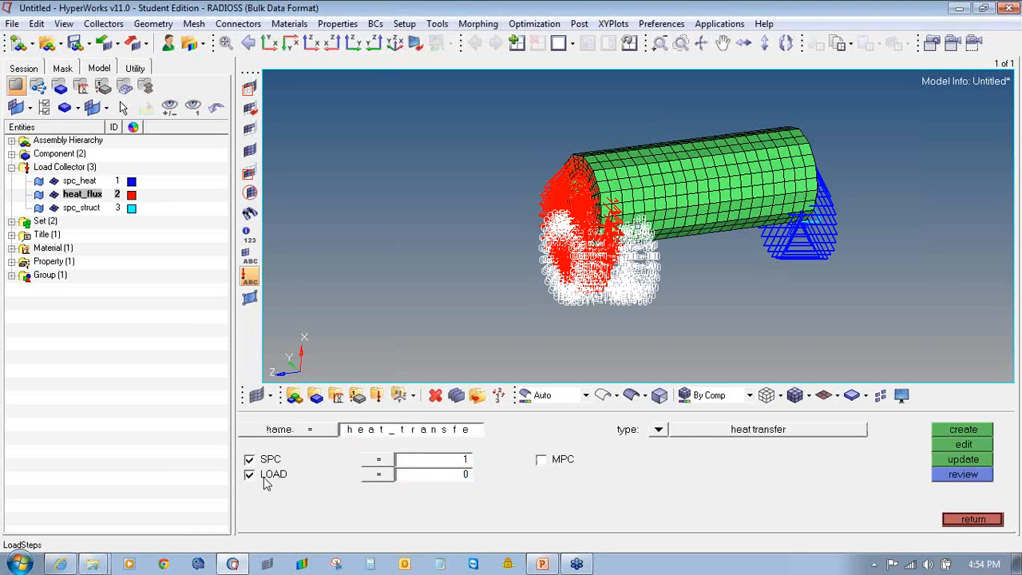
pyautogui.click(363, 478)
pyautogui.click(347, 445)
pyautogui.click(950, 432)
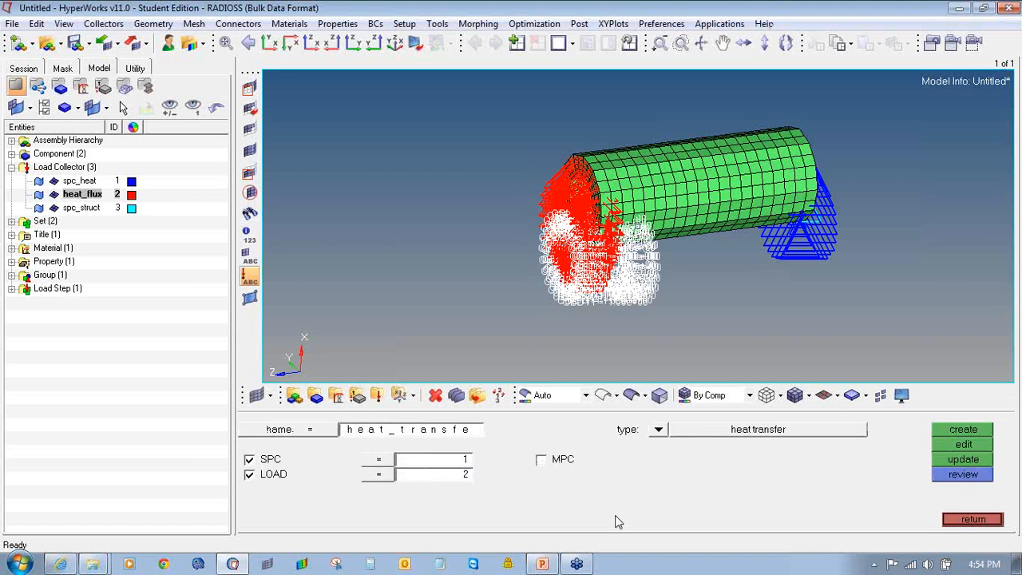
pyautogui.click(381, 474)
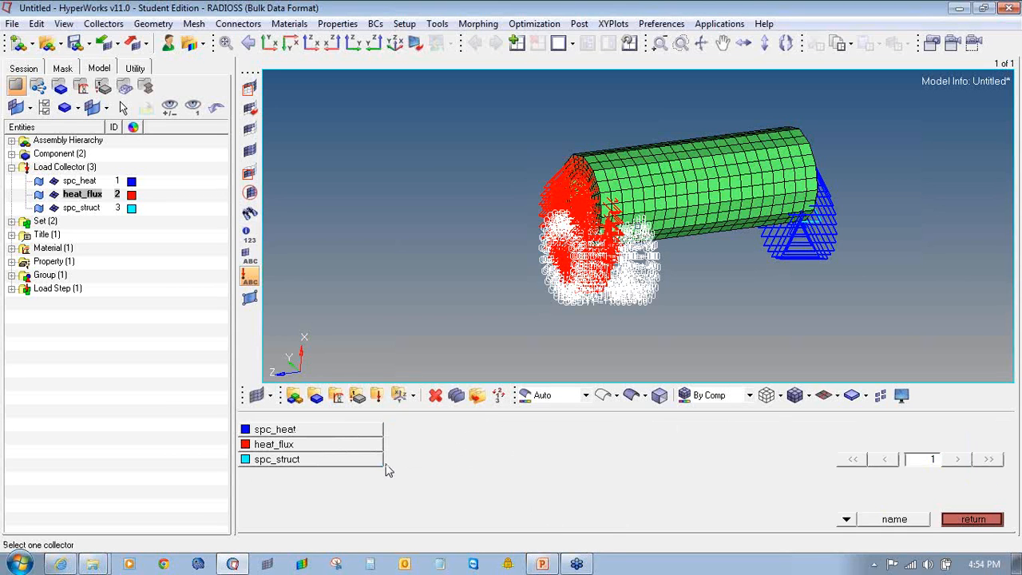
pyautogui.click(990, 521)
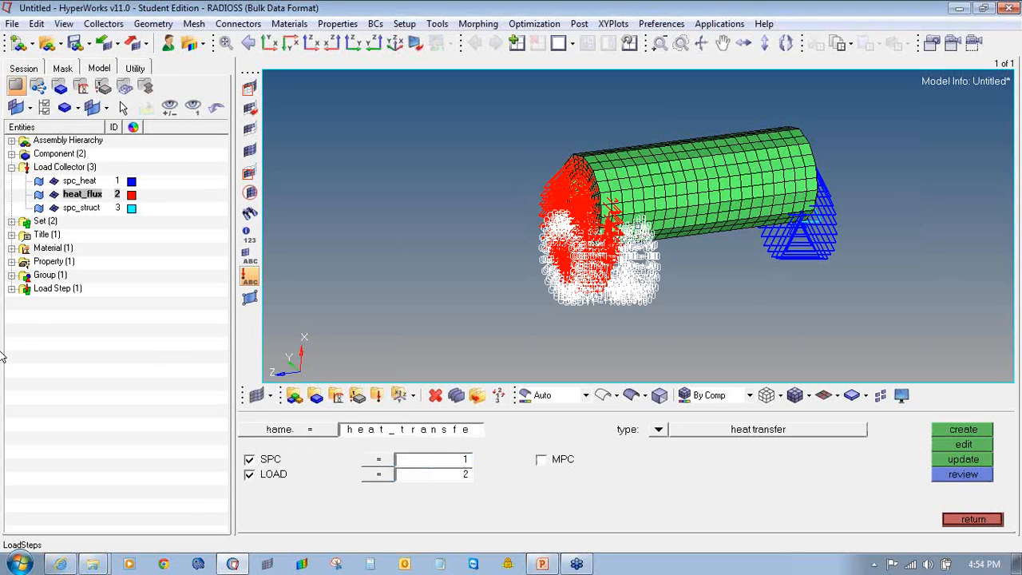
pyautogui.click(11, 288)
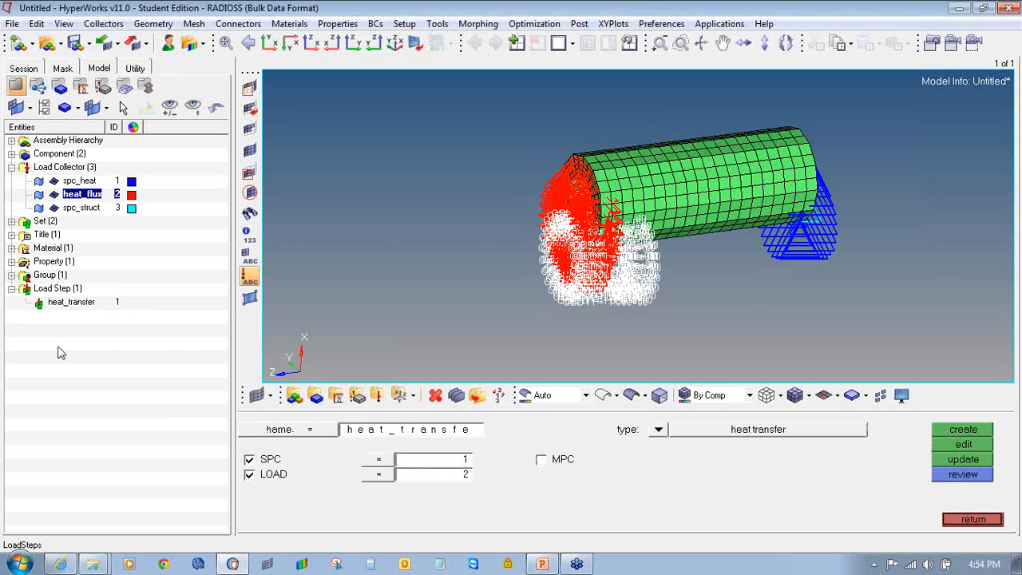
# Step: Edit the heat_transfer load step's card and enable OUTPUT with the FLUX request
pyautogui.click(963, 445)
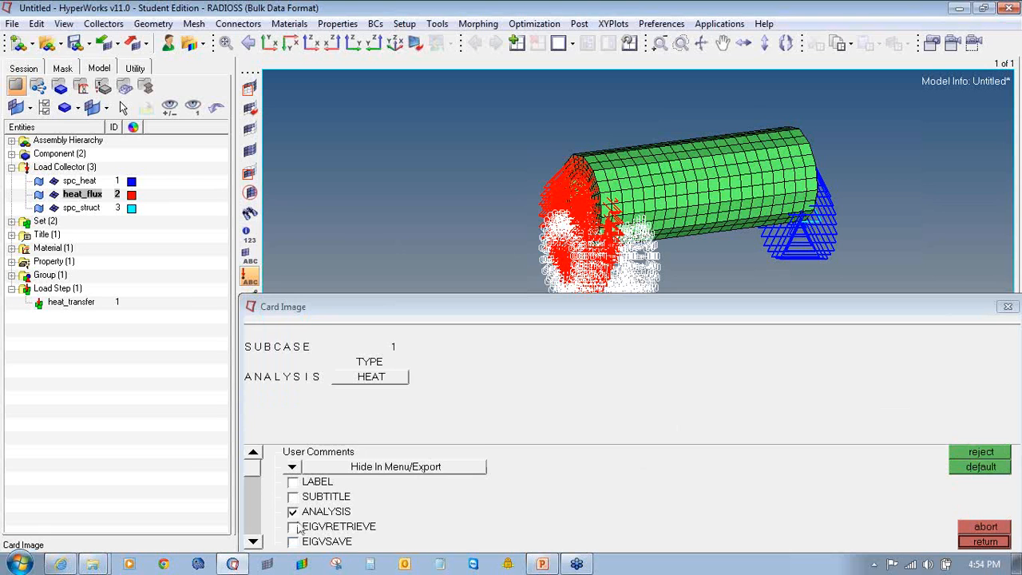
pyautogui.click(253, 541)
pyautogui.click(253, 541)
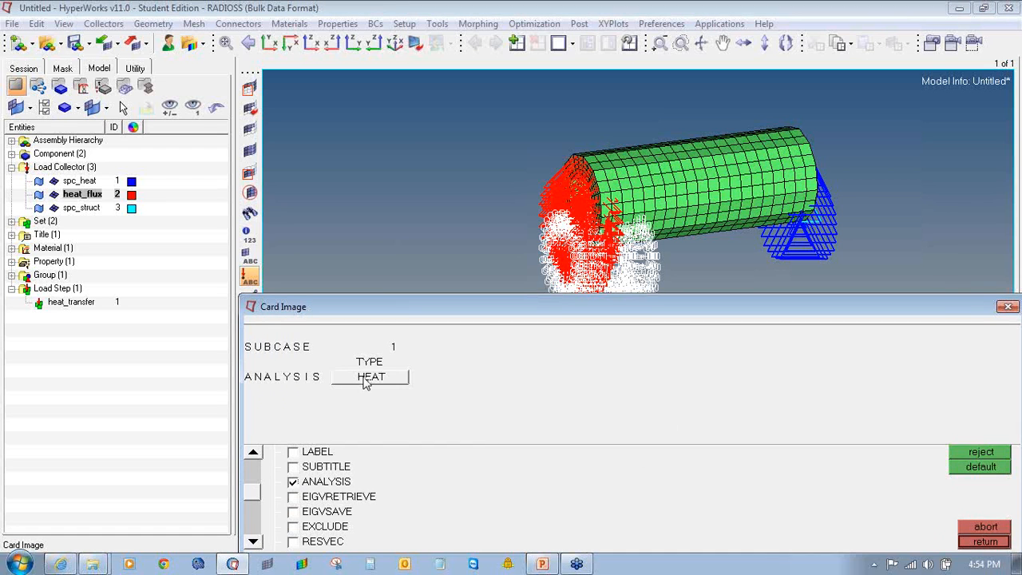
pyautogui.click(253, 542)
pyautogui.click(253, 541)
pyautogui.click(293, 527)
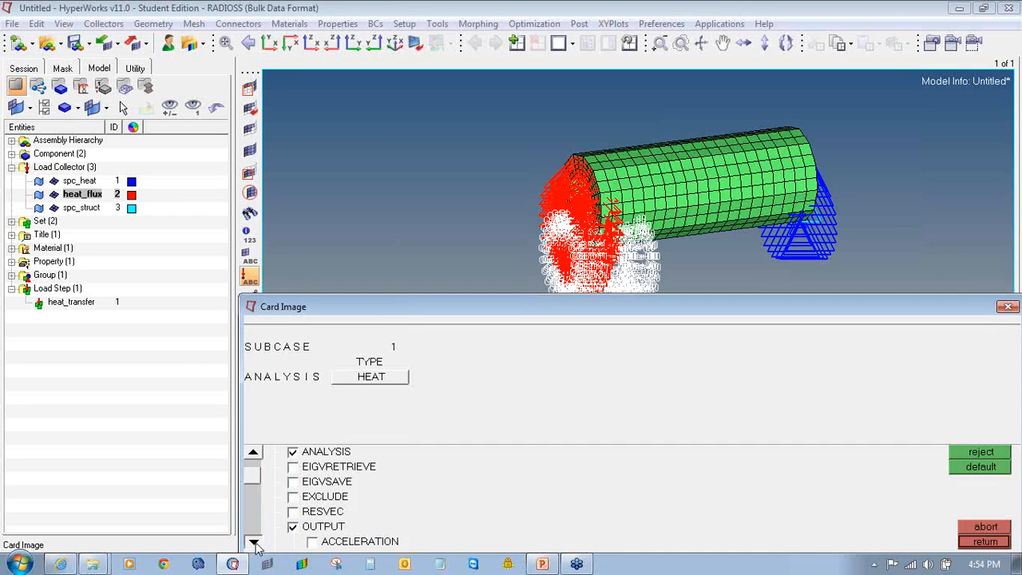
pyautogui.scroll(-9, 253, 542)
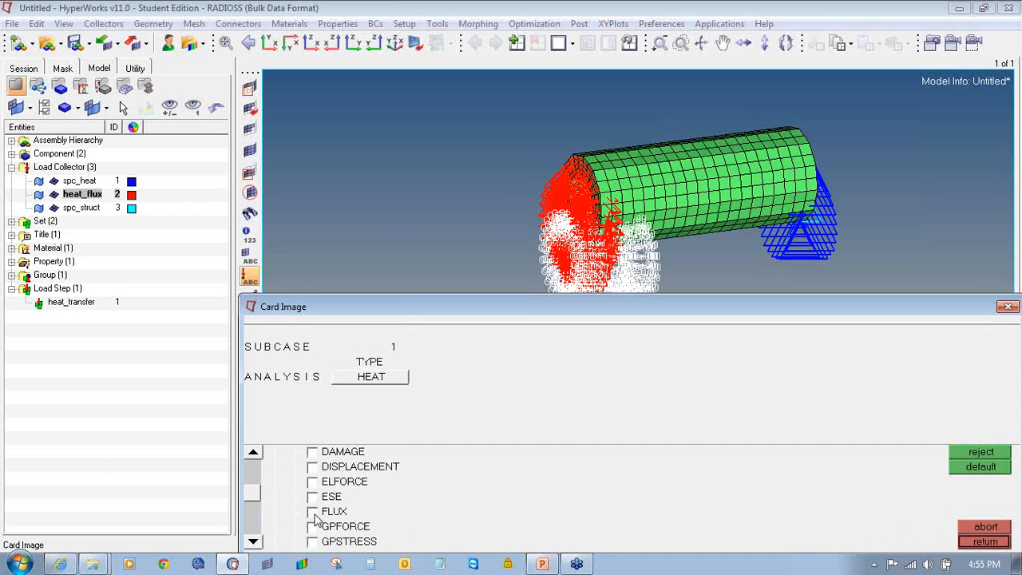
pyautogui.click(312, 512)
# Step: Enable the THERMAL output request for the heat_transfer load step
pyautogui.click(253, 542)
pyautogui.scroll(-10, 254, 541)
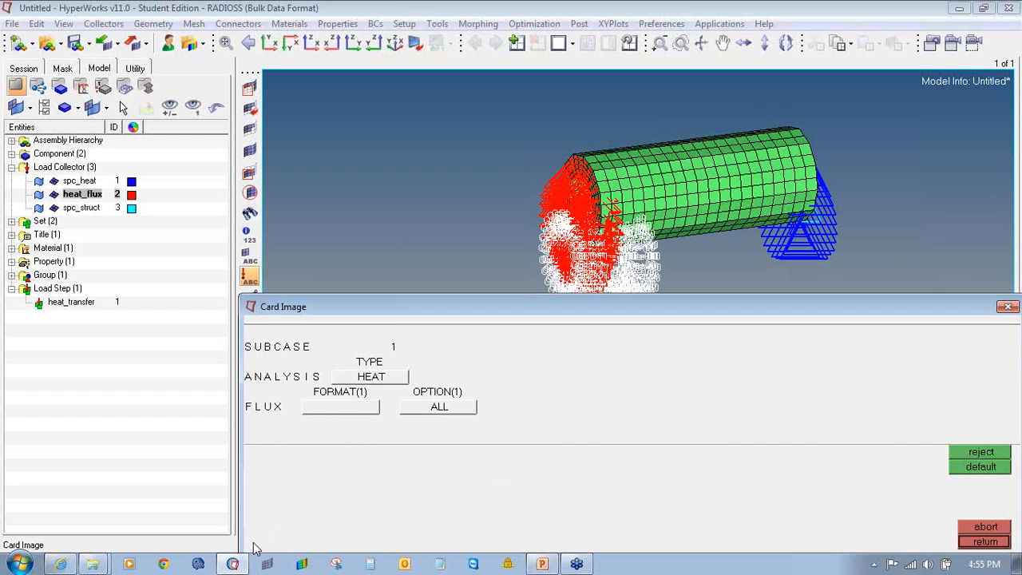
pyautogui.scroll(-7, 254, 542)
pyautogui.click(320, 515)
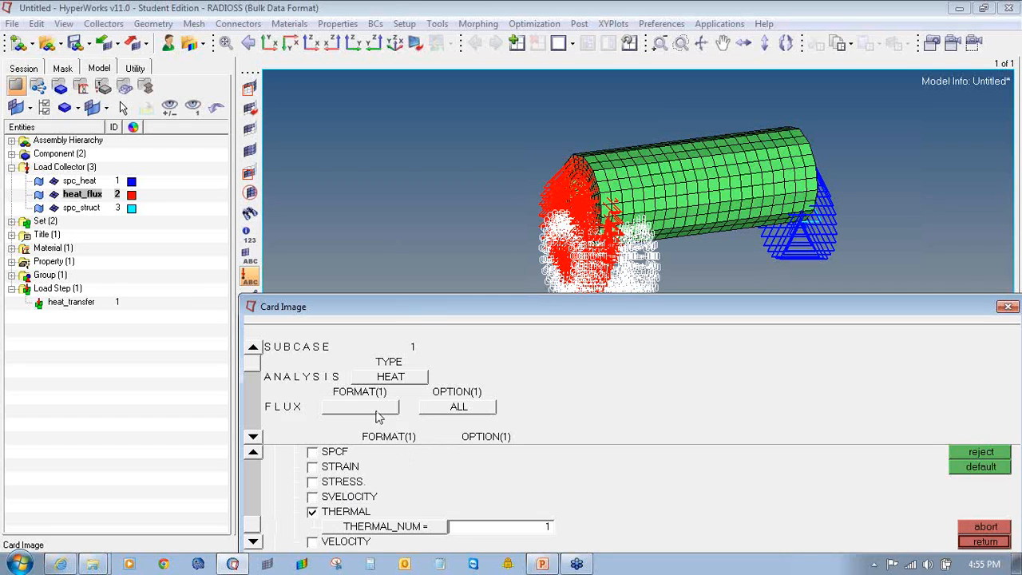
# Step: Set the output format of both the FLUX and THERMAL requests to H3D
pyautogui.click(379, 415)
pyautogui.click(322, 360)
pyautogui.click(254, 436)
pyautogui.click(365, 407)
pyautogui.click(355, 362)
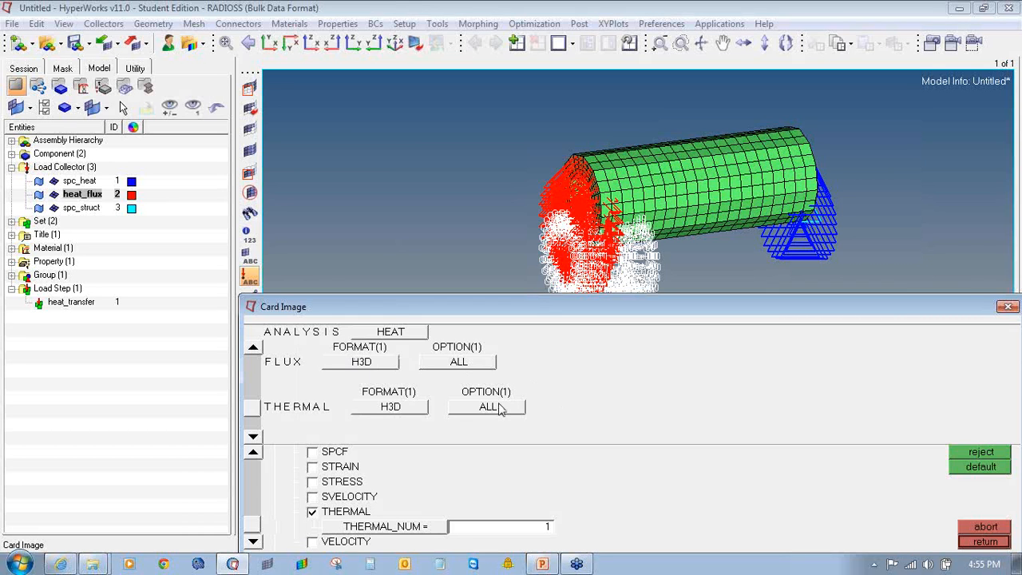
# Step: Close the heat_transfer load step and open the CTRL_UNSUPPORTED_CARDS control card, entering SUBCASE 2 as its first line
pyautogui.click(985, 542)
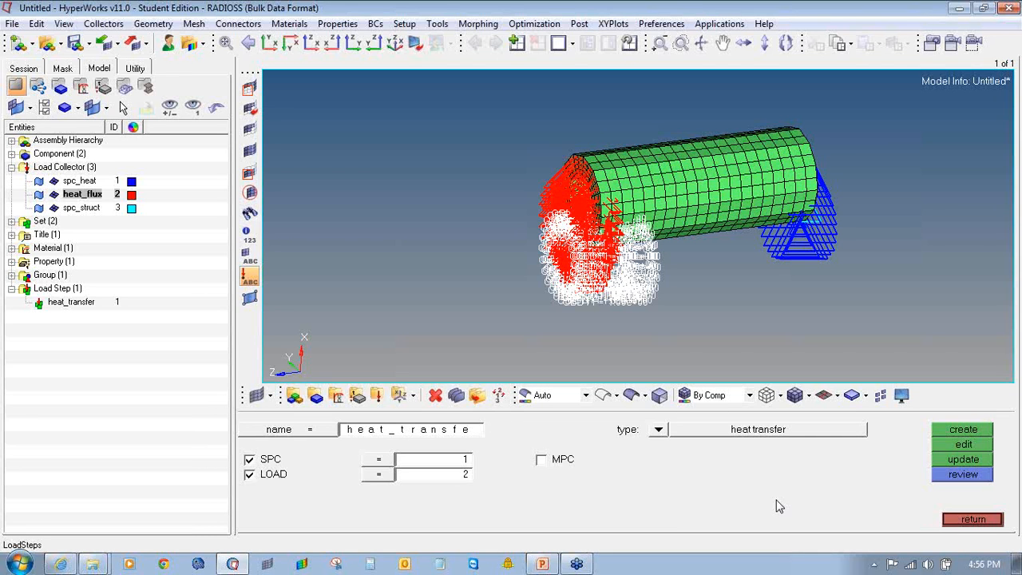
pyautogui.click(959, 521)
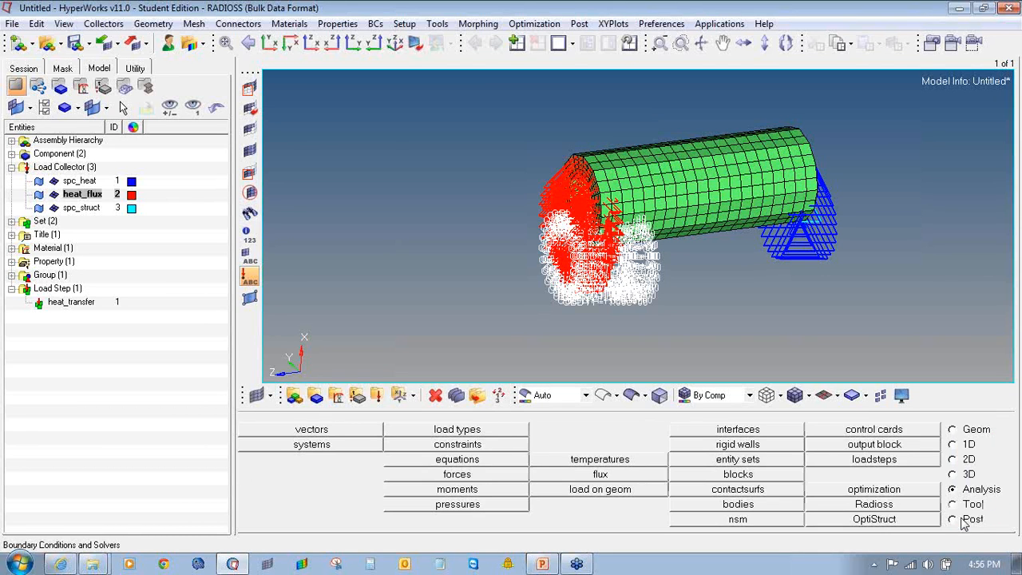
pyautogui.click(873, 428)
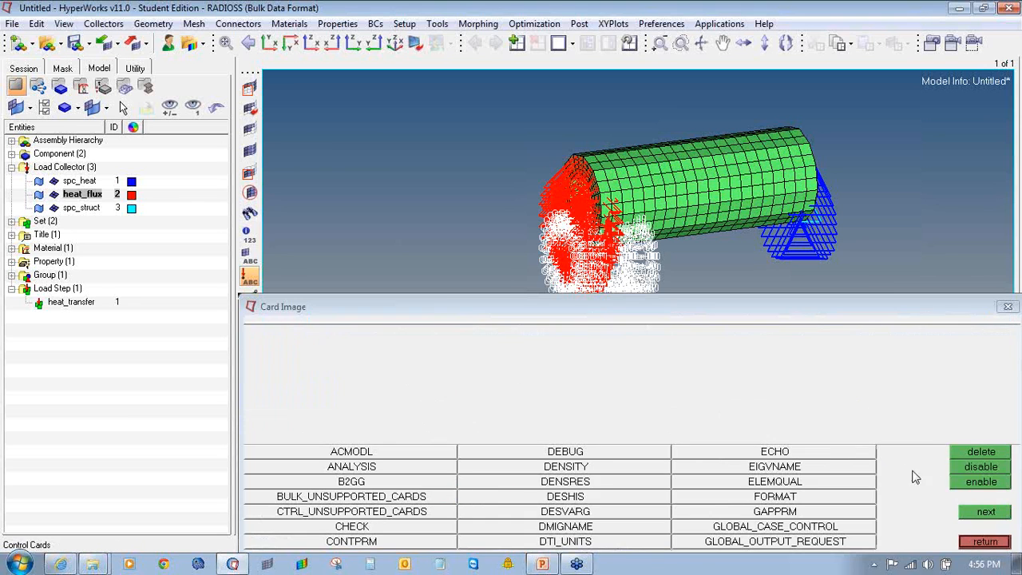
pyautogui.click(984, 542)
pyautogui.click(879, 430)
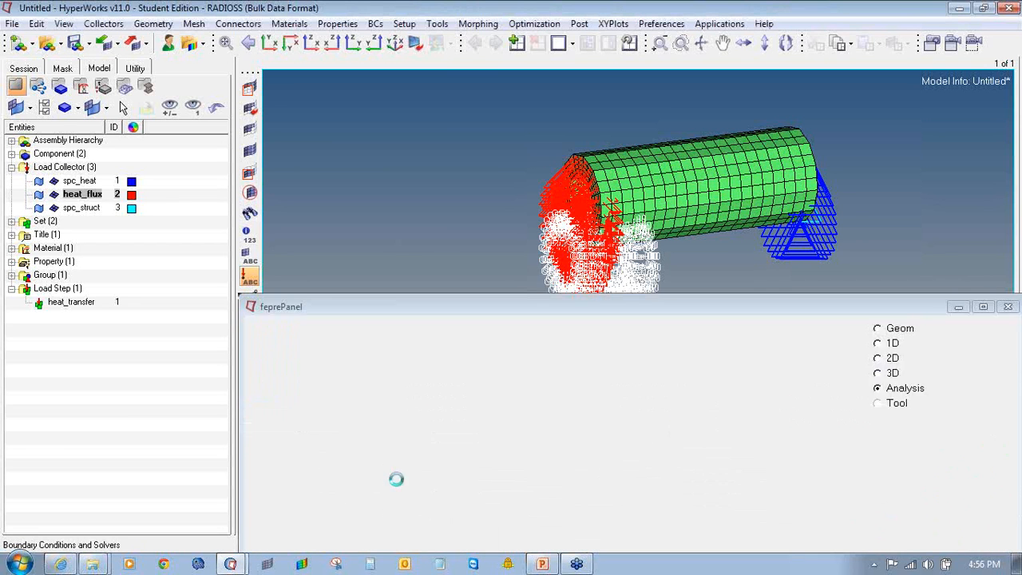
pyautogui.click(363, 513)
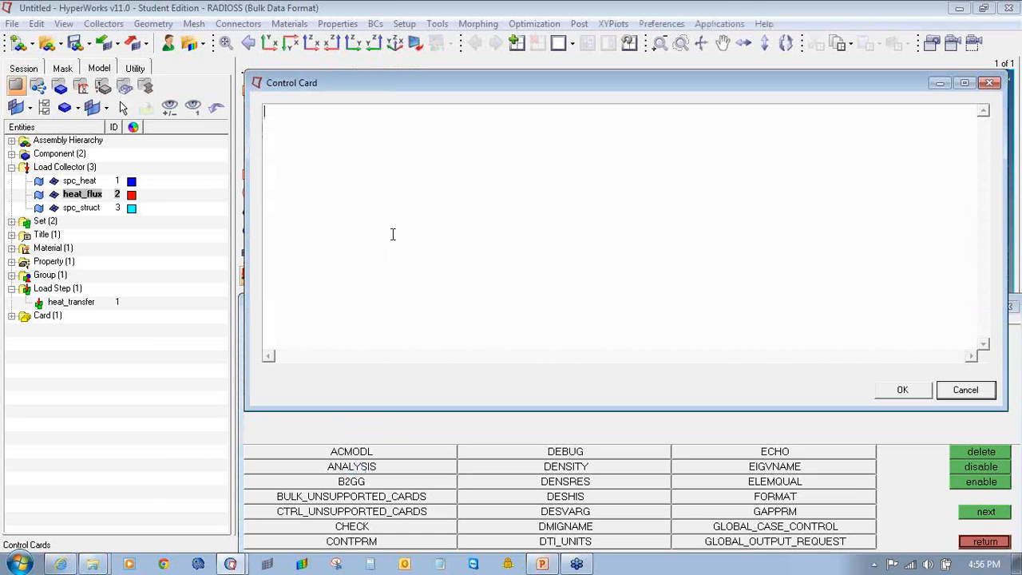
pyautogui.write('subcae')
pyautogui.press('BackSpace')
pyautogui.write('se')
pyautogui.press('BackSpace')
pyautogui.press('BackSpace')
pyautogui.press('BackSpace')
pyautogui.press('BackSpace')
pyautogui.press('BackSpace')
pyautogui.press('BackSpace')
pyautogui.press('BackSpace')
pyautogui.write('SUBCASE        2')
pyautogui.press('Return')
# Step: Add the lines SPC = 3 and TEMP = 1 under SUBCASE 2 and accept the control card
pyautogui.write('spc')
pyautogui.press('BackSpace')
pyautogui.press('BackSpace')
pyautogui.press('BackSpace')
pyautogui.write('SPC')
pyautogui.write(' = ')
pyautogui.write('3 ')
pyautogui.write('TEMP')
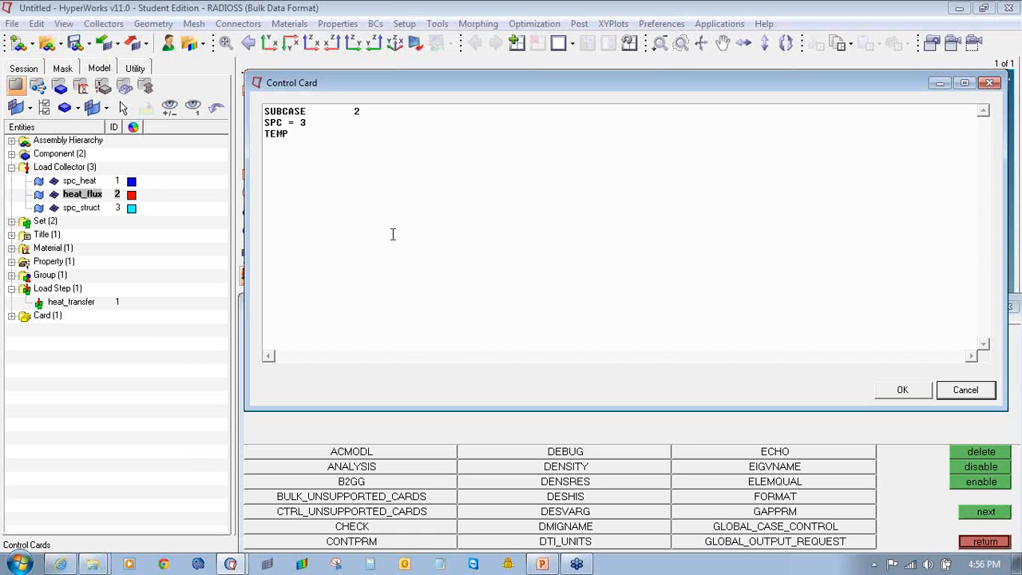
pyautogui.write(' = 1')
pyautogui.click(895, 391)
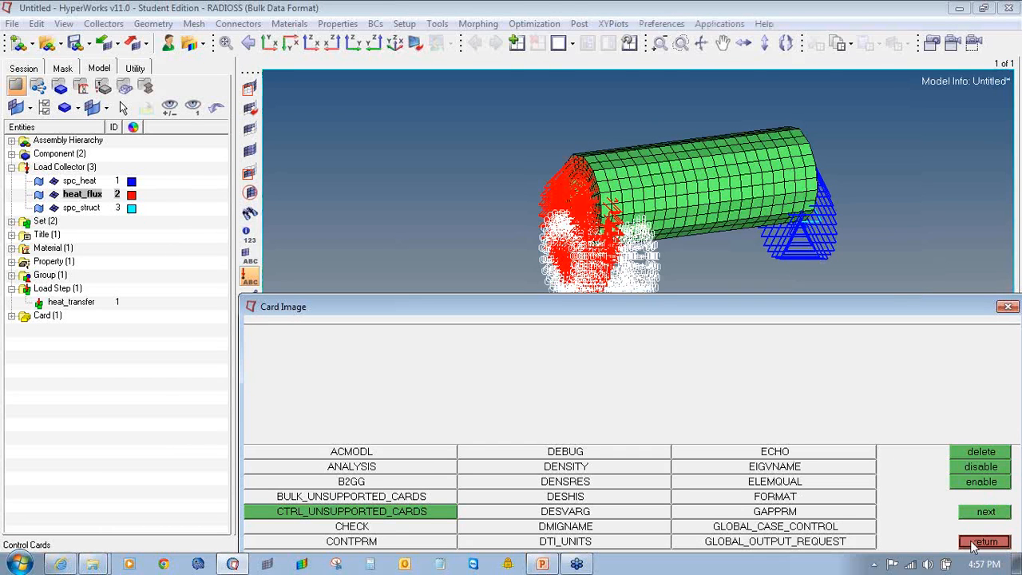
pyautogui.click(975, 544)
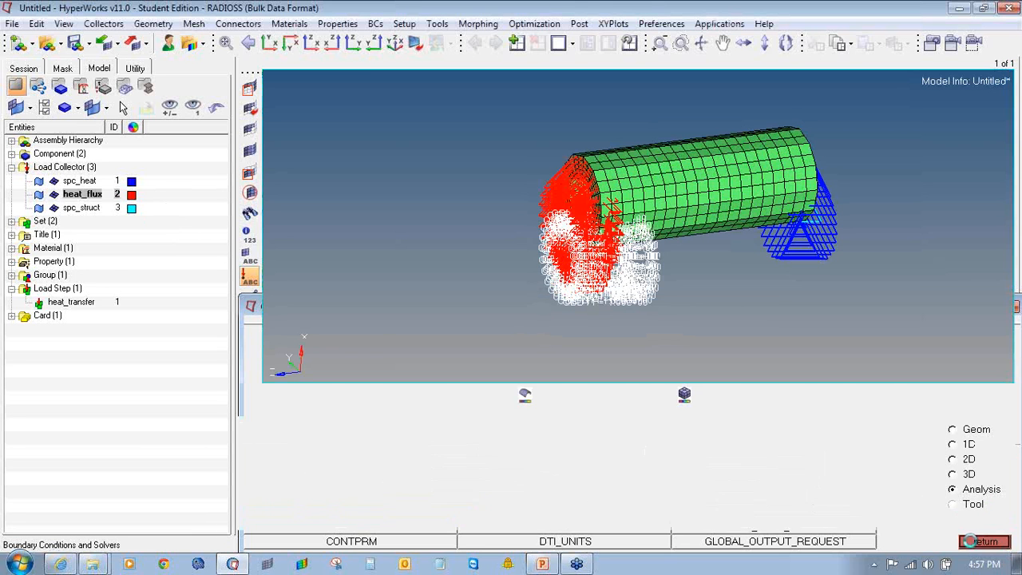
# Step: Save the model as heat in a new PRACTISE folder inside the Tutorial 5 folder
pyautogui.click(8, 24)
pyautogui.moveTo(48, 105)
pyautogui.click(163, 150)
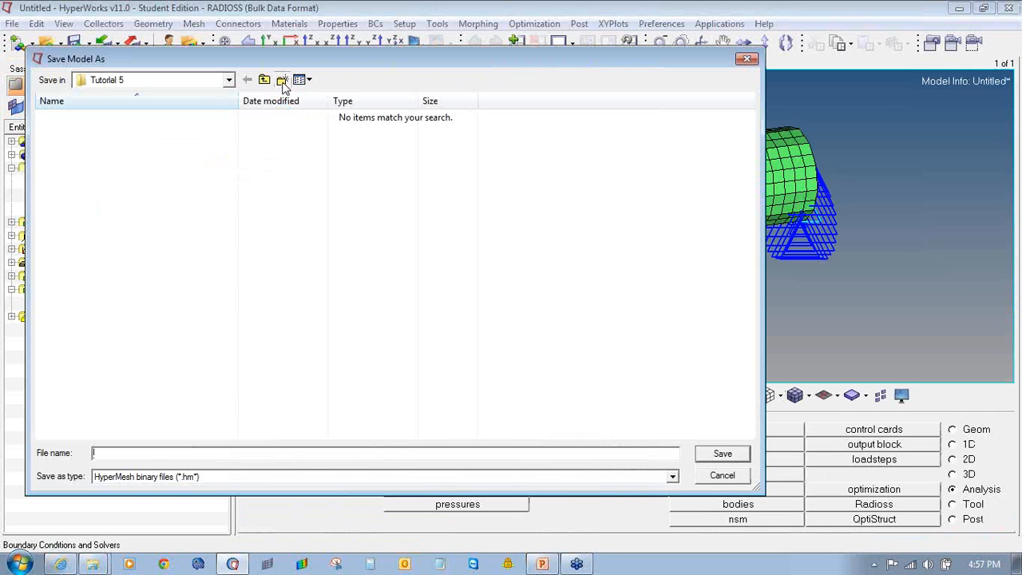
pyautogui.click(282, 81)
pyautogui.write('PRA')
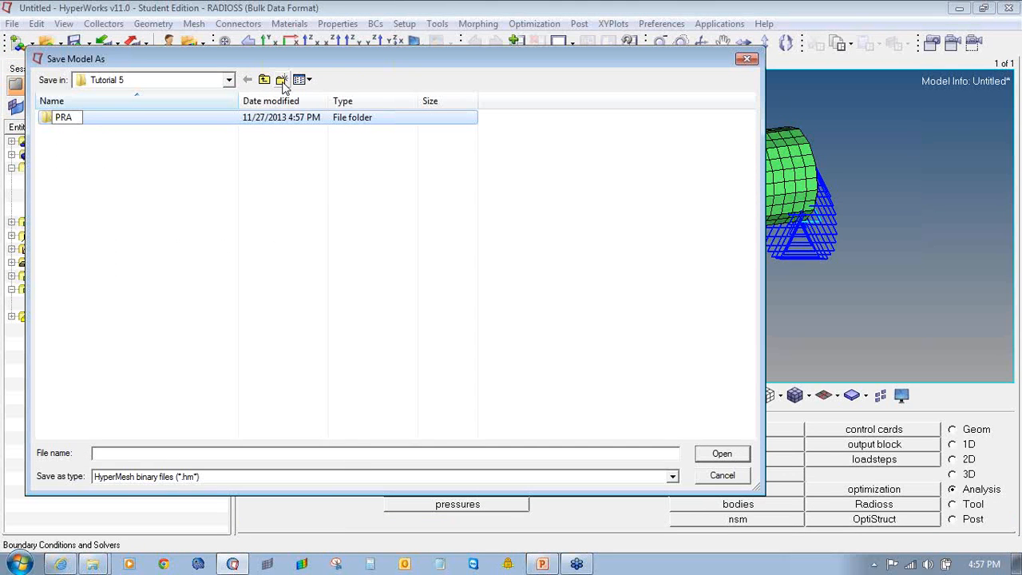
pyautogui.write('CTISE')
pyautogui.press('Return')
pyautogui.press('Return')
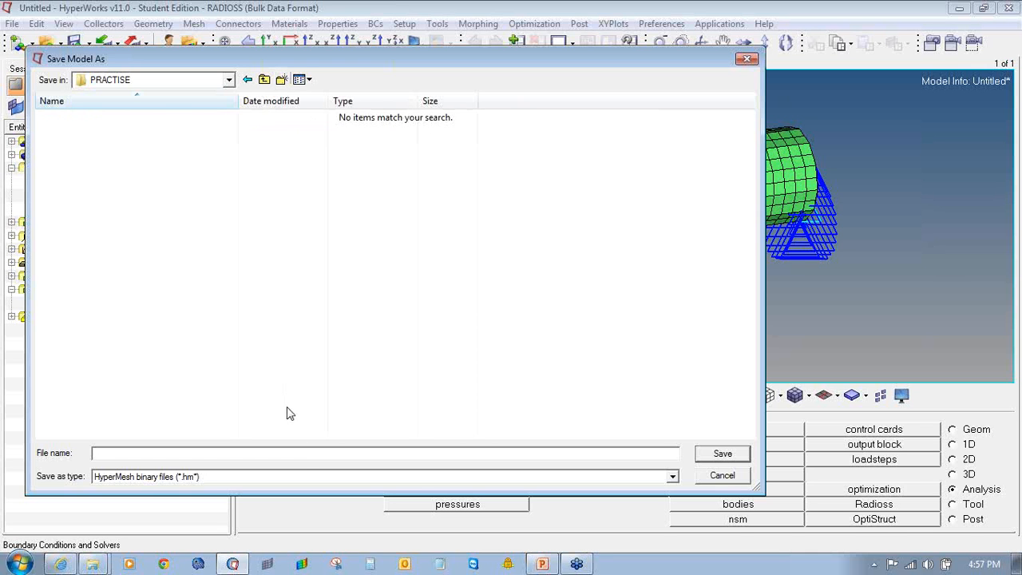
pyautogui.write('heat')
pyautogui.press('Return')
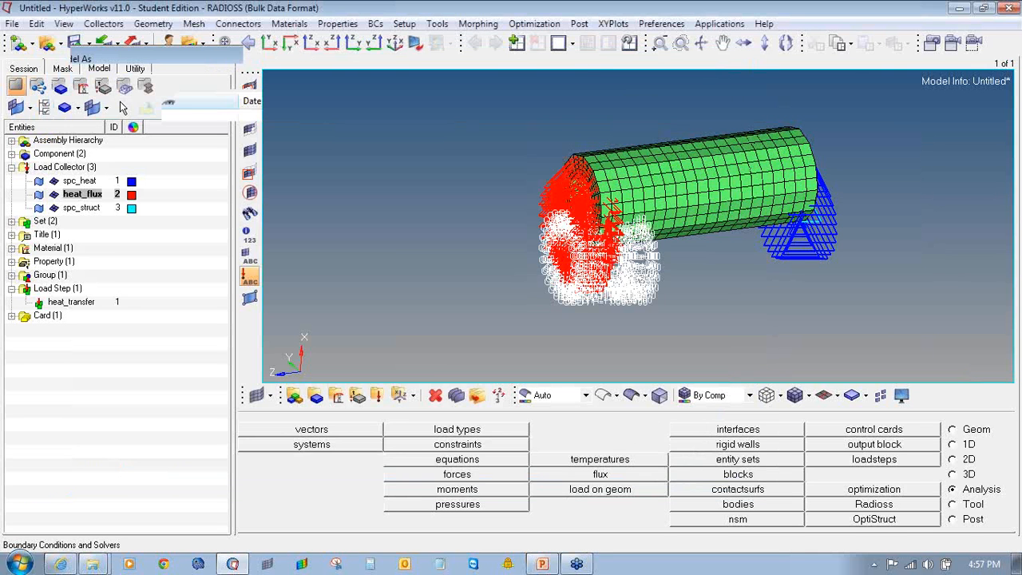
# Step: Run the Radioss analysis on heat.fem and split the page into two windows with HyperView in the second
pyautogui.click(864, 505)
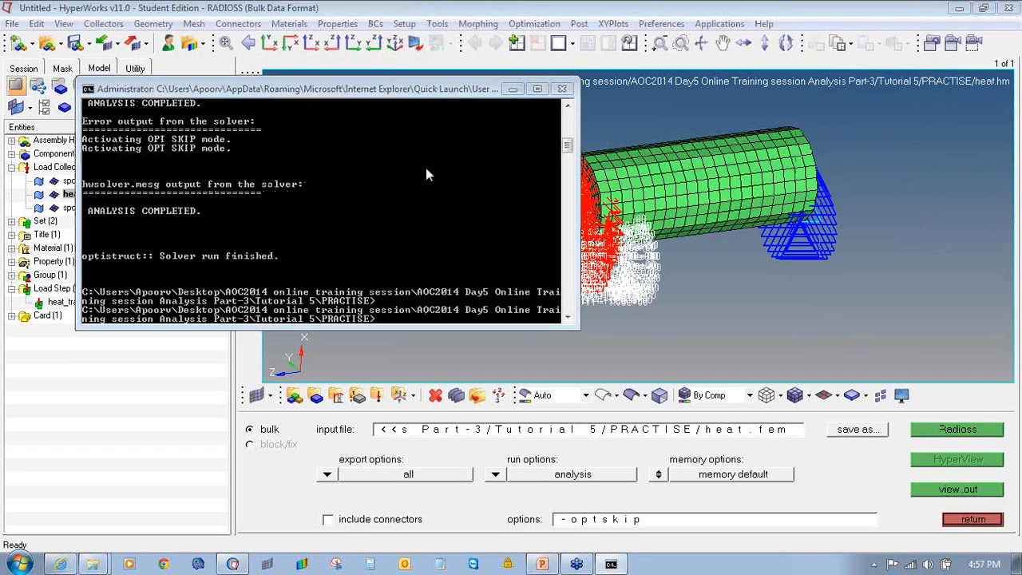
pyautogui.click(562, 89)
pyautogui.click(573, 46)
pyautogui.click(626, 66)
pyautogui.click(806, 159)
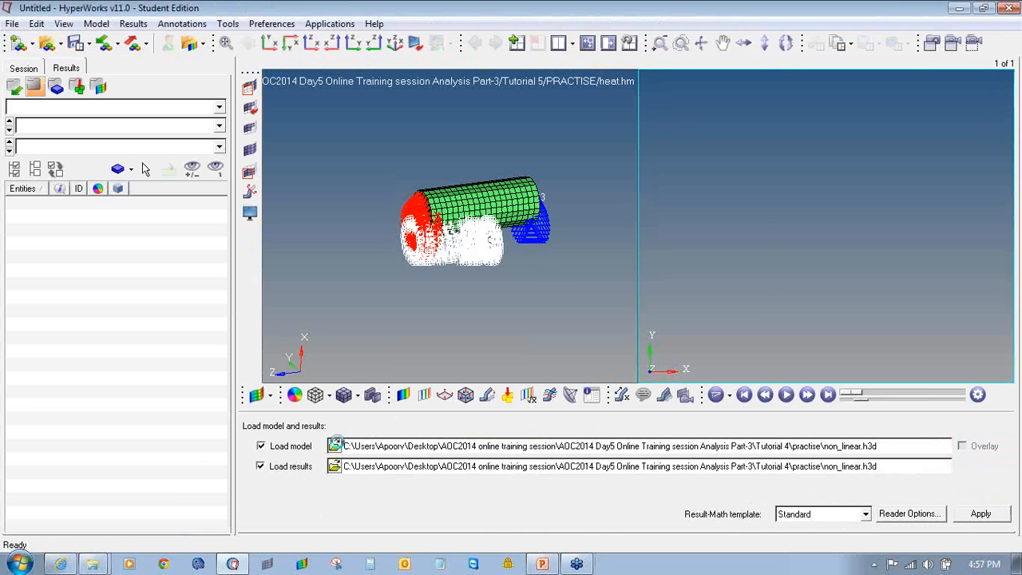
# Step: Load the model and results from heat.h3d in the Tutorial 5\PRACTISE folder
pyautogui.click(334, 446)
pyautogui.click(263, 80)
pyautogui.click(264, 80)
pyautogui.click(132, 175)
pyautogui.doubleClick(133, 175)
pyautogui.doubleClick(125, 118)
pyautogui.doubleClick(125, 118)
pyautogui.click(991, 516)
pyautogui.keyDown('ctrl'); pyautogui.moveTo(853, 223); pyautogui.dragTo(832, 244, button='right'); pyautogui.keyUp('ctrl')
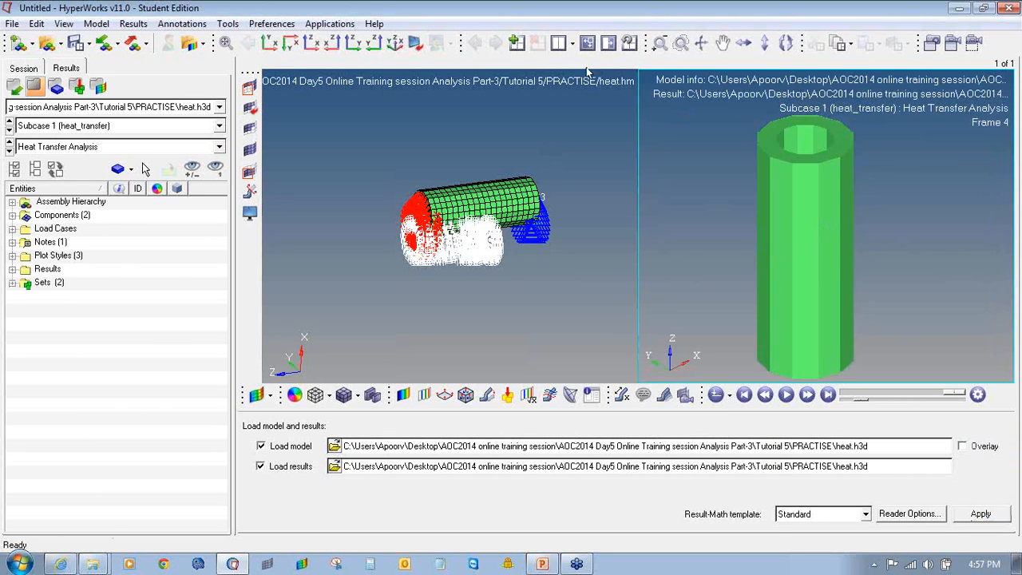
# Step: Expand the results window and contour the Element Fluxes magnitude on the pipe with Simple averaging
pyautogui.click(588, 44)
pyautogui.keyDown('ctrl'); pyautogui.moveTo(562, 183); pyautogui.dragTo(535, 181, button='right'); pyautogui.keyUp('ctrl')
pyautogui.keyDown('ctrl'); pyautogui.moveTo(594, 155); pyautogui.dragTo(581, 202); pyautogui.keyUp('ctrl')
pyautogui.click(403, 394)
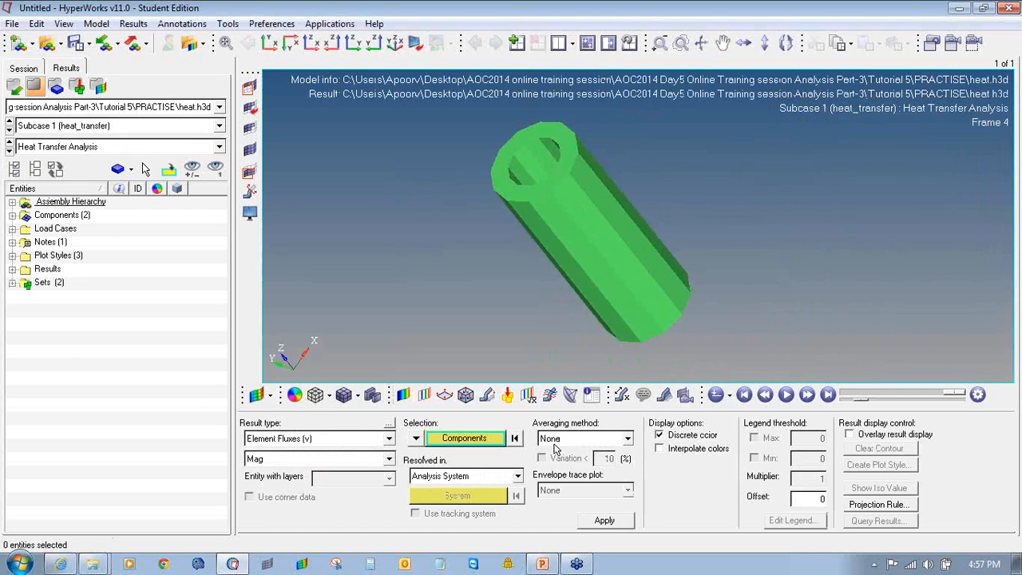
pyautogui.click(584, 439)
pyautogui.click(559, 462)
pyautogui.click(595, 521)
pyautogui.moveTo(600, 175)
pyautogui.keyDown('ctrl'); pyautogui.mouseDown()
pyautogui.moveTo(532, 191)
pyautogui.moveTo(644, 297)
pyautogui.moveTo(589, 192)
pyautogui.moveTo(519, 168)
pyautogui.moveTo(455, 187)
pyautogui.mouseUp(); pyautogui.keyUp('ctrl')
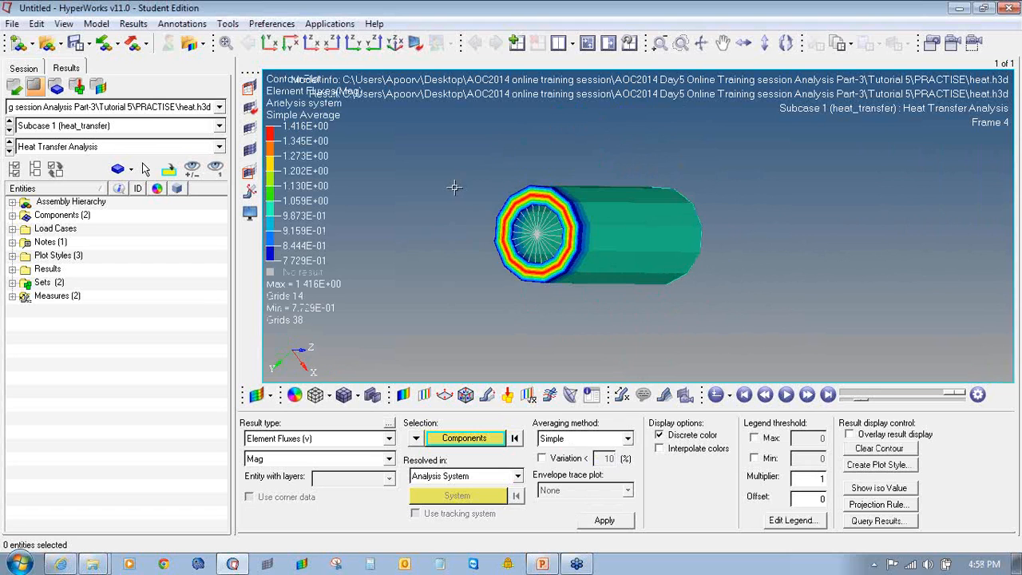
# Step: Contour the Element Temperature Gradients magnitude for the heat_transfer subcase and select Grid Temperatures as the next result type
pyautogui.click(297, 440)
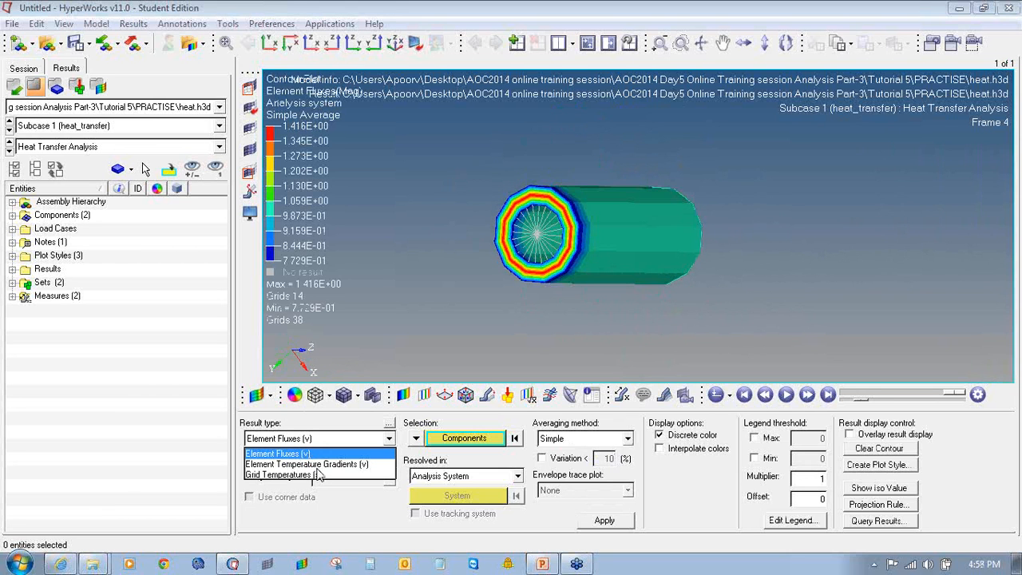
pyautogui.click(8, 132)
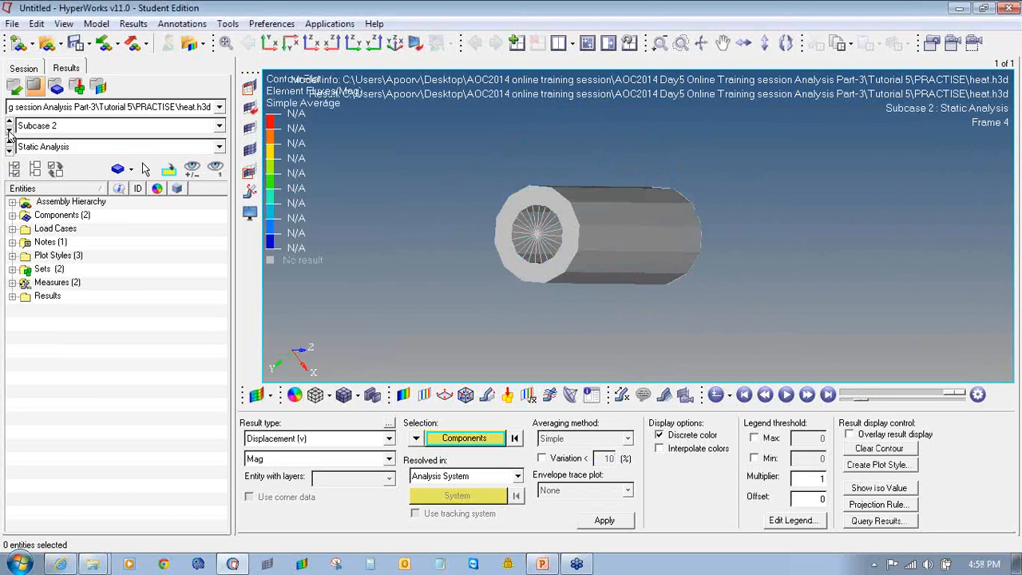
pyautogui.click(9, 131)
pyautogui.click(8, 132)
pyautogui.click(9, 131)
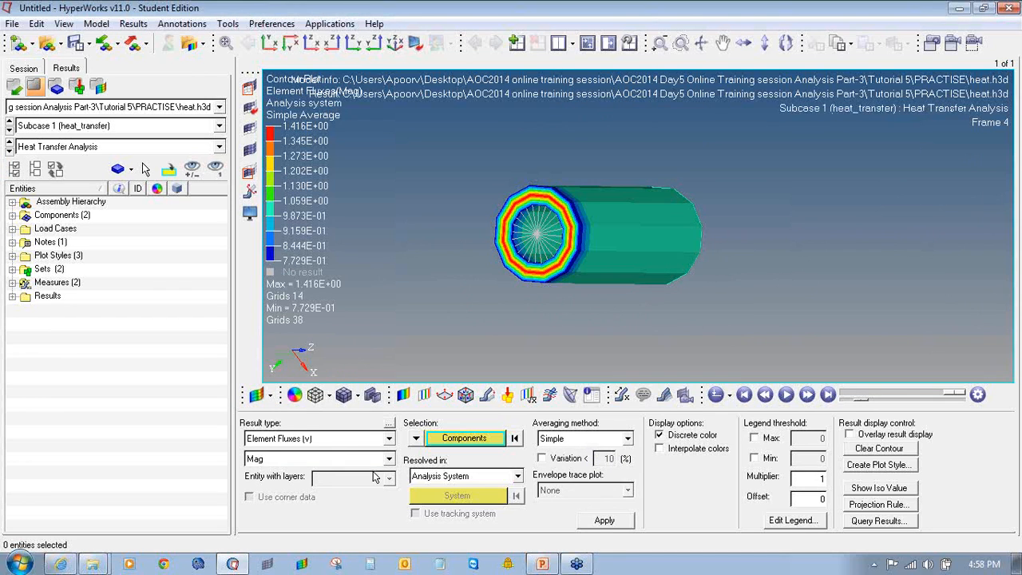
pyautogui.click(346, 446)
pyautogui.click(334, 465)
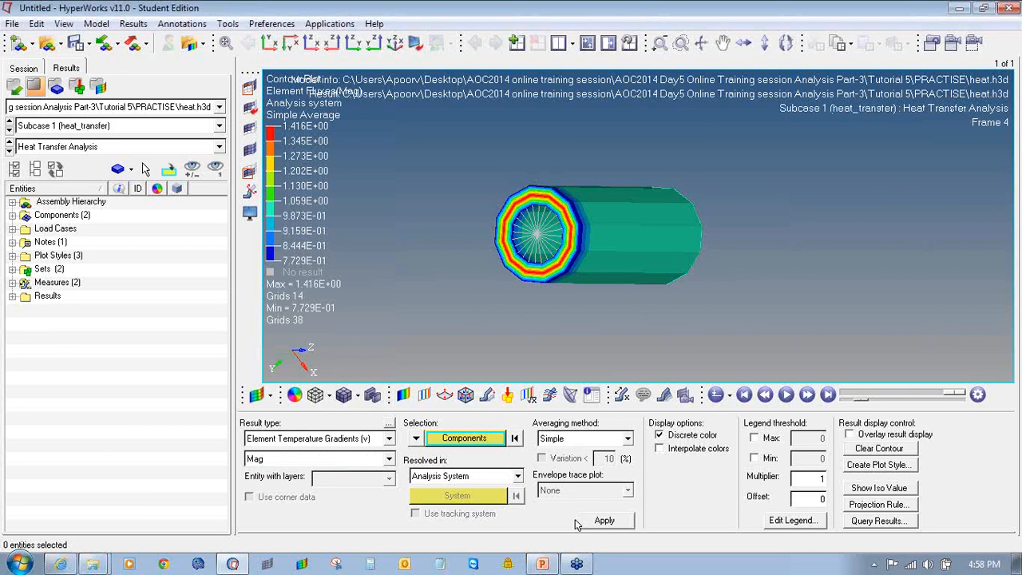
pyautogui.click(605, 520)
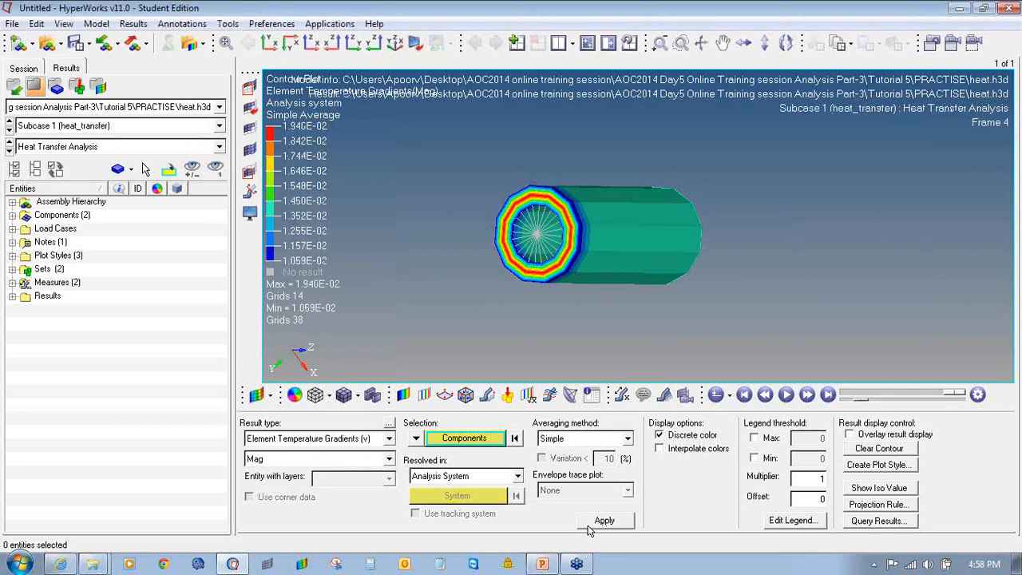
pyautogui.click(356, 447)
pyautogui.click(334, 478)
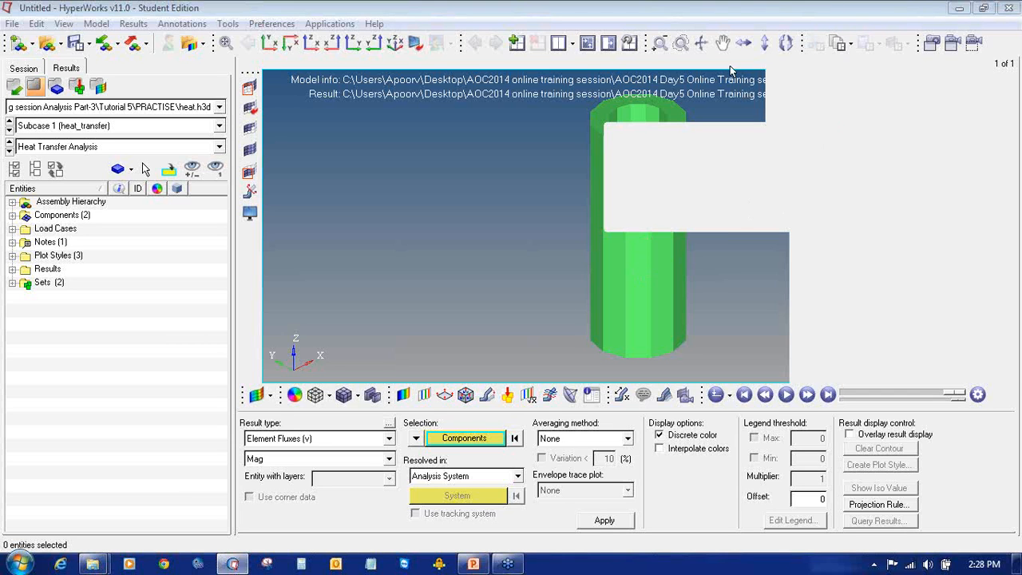
# Step: Contour the Element Temperature Gradients on the upright pipe and set the averaging method to Simple
pyautogui.click(589, 521)
pyautogui.click(389, 439)
pyautogui.click(351, 472)
pyautogui.click(600, 521)
pyautogui.click(557, 442)
pyautogui.click(561, 470)
pyautogui.click(601, 521)
# Step: Contour the Grid Temperatures on the pipe for the heat_transfer subcase
pyautogui.click(370, 441)
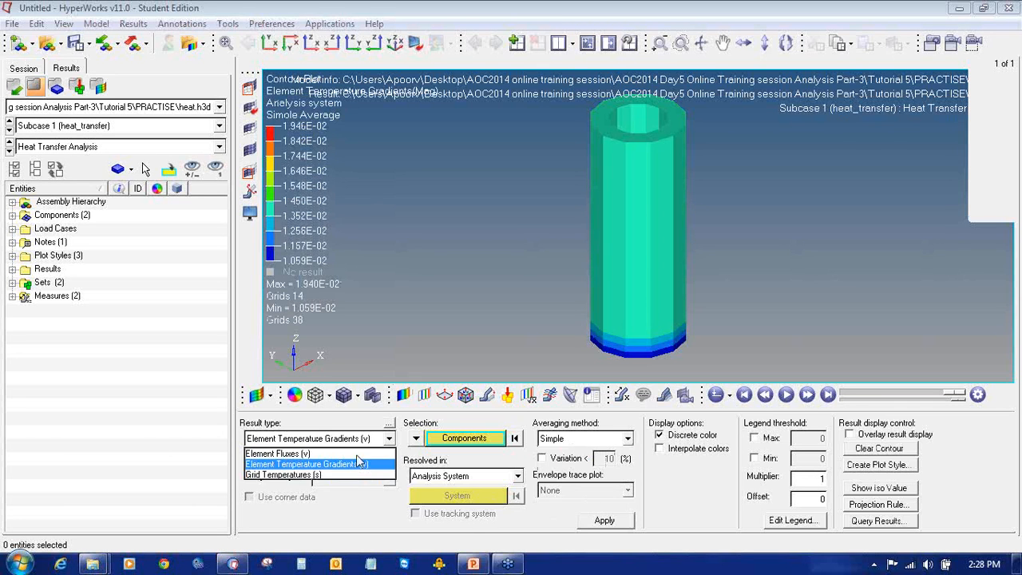
pyautogui.click(349, 475)
pyautogui.click(604, 521)
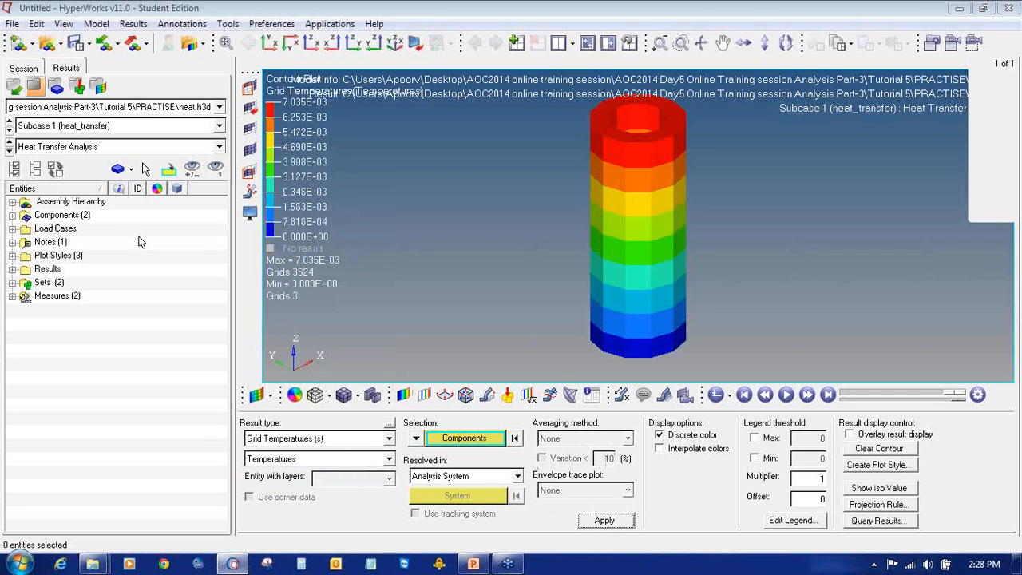
# Step: Switch to the static analysis of Subcase 2 and contour the displacement magnitude
pyautogui.click(45, 128)
pyautogui.click(48, 151)
pyautogui.click(330, 441)
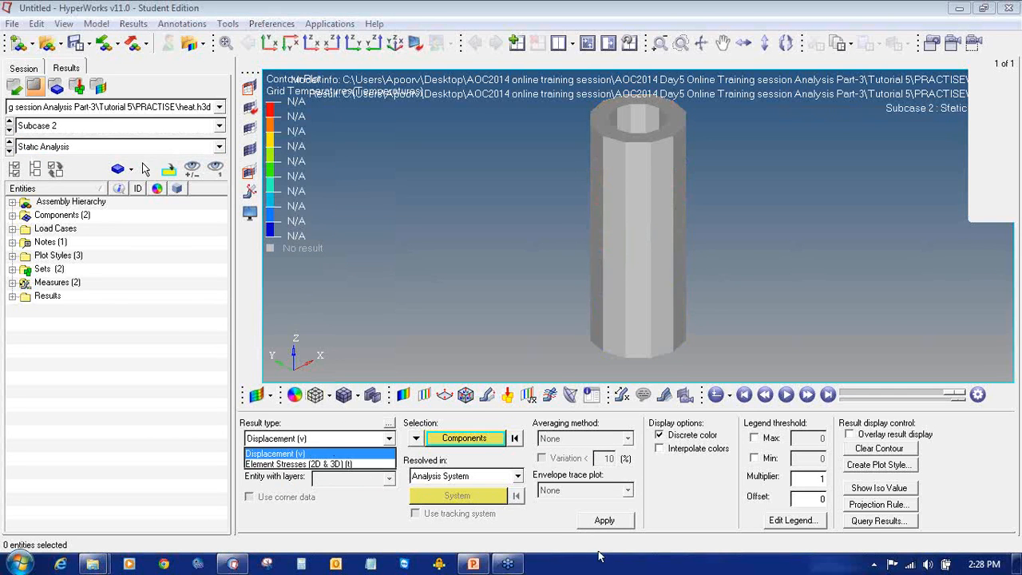
pyautogui.click(604, 520)
# Step: Contour the von Mises Element Stresses (2D & 3D) of Subcase 2 with Simple averaging
pyautogui.click(304, 438)
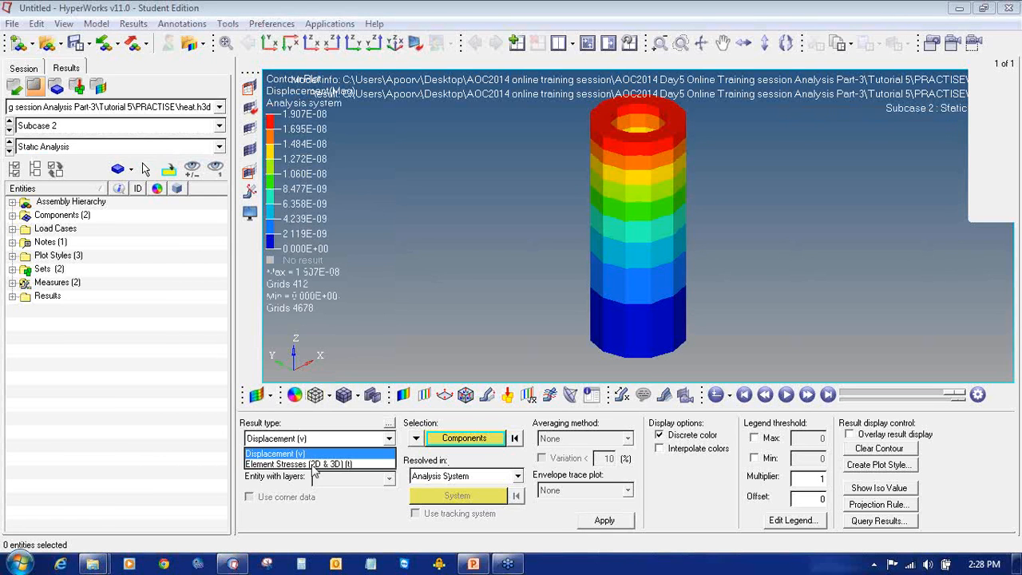
pyautogui.click(303, 464)
pyautogui.click(587, 439)
pyautogui.click(576, 463)
pyautogui.click(601, 520)
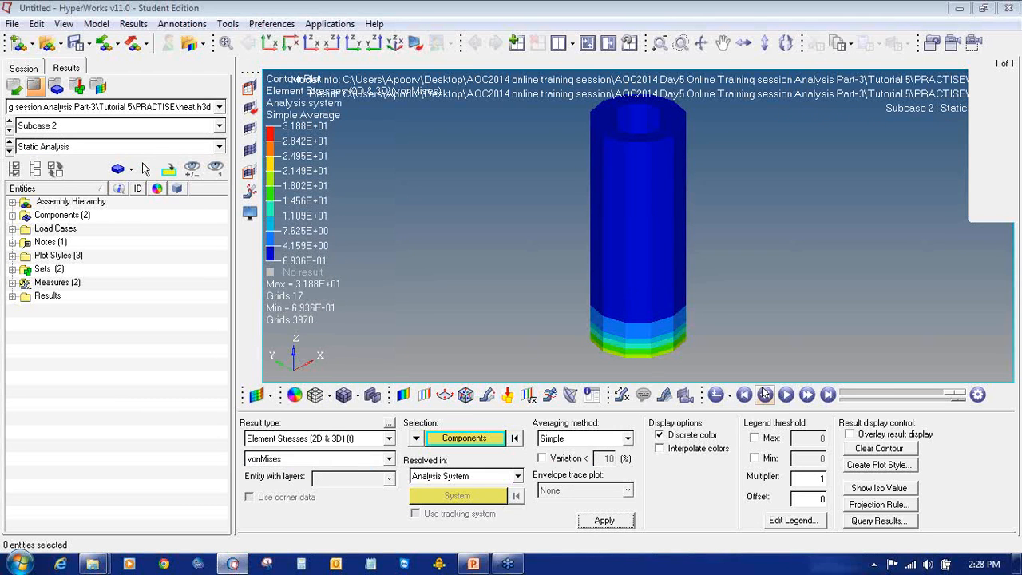
# Step: Start the animation and change the contour back to displacement magnitude for Subcase 2
pyautogui.click(786, 395)
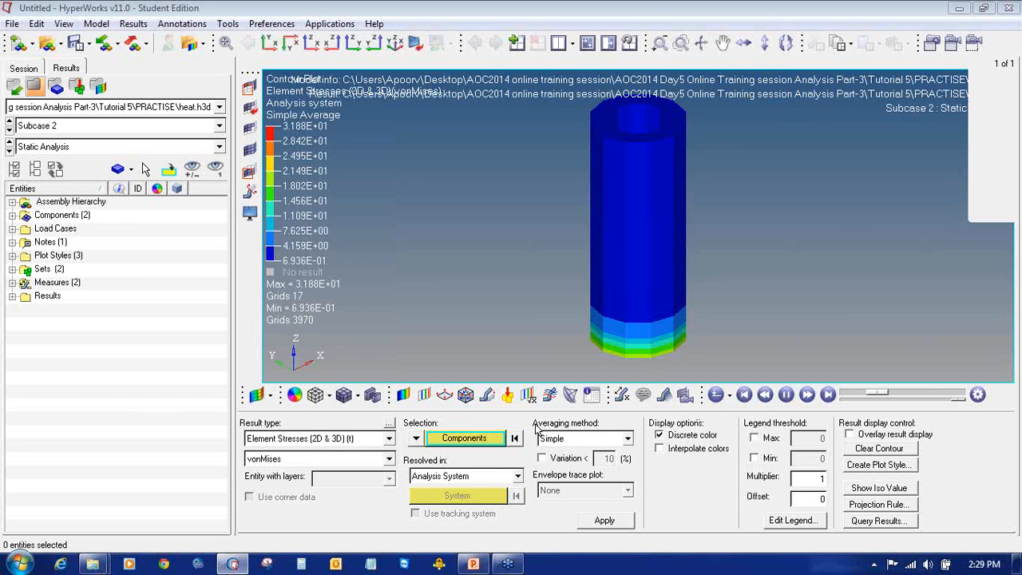
pyautogui.click(371, 438)
pyautogui.click(320, 454)
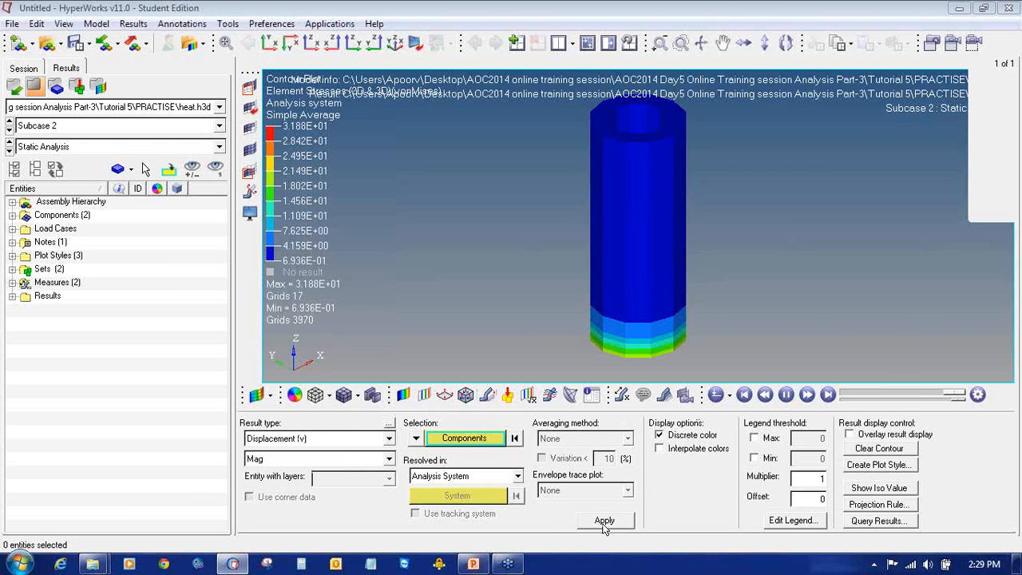
pyautogui.click(605, 520)
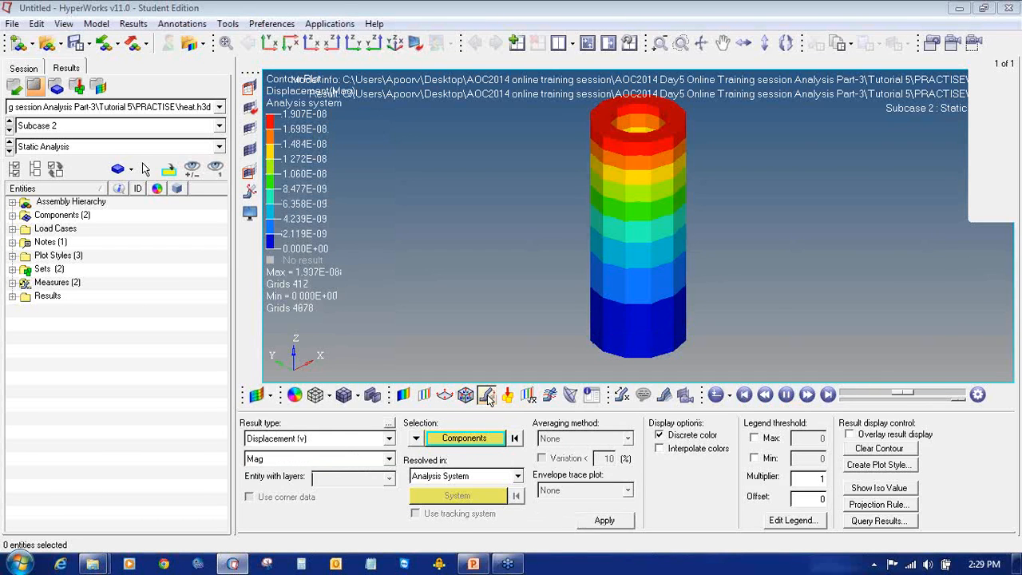
# Step: Set the uniform scale factor of the deformed displacement shape to 999999
pyautogui.click(445, 395)
pyautogui.write('9')
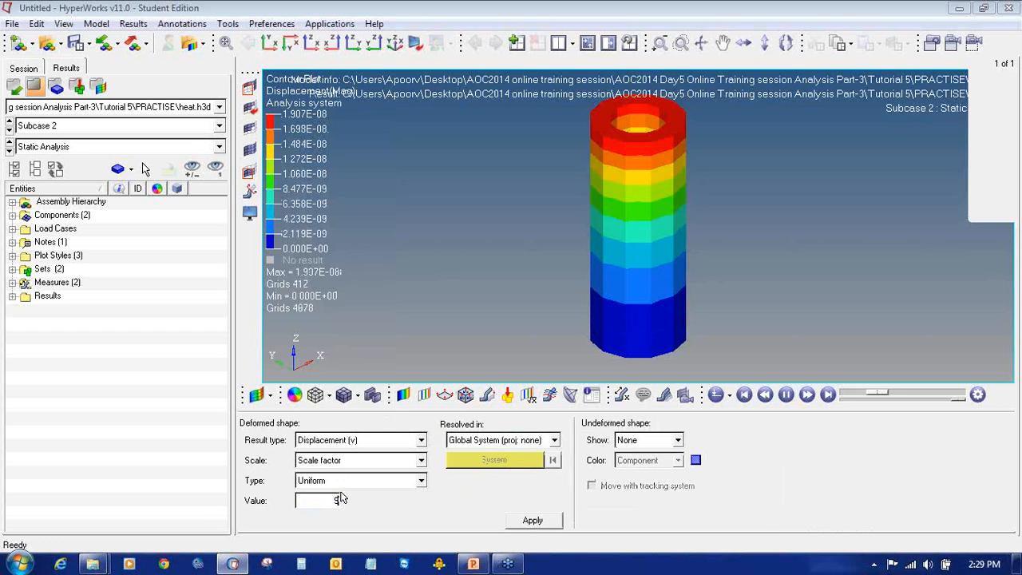
pyautogui.write('999999')
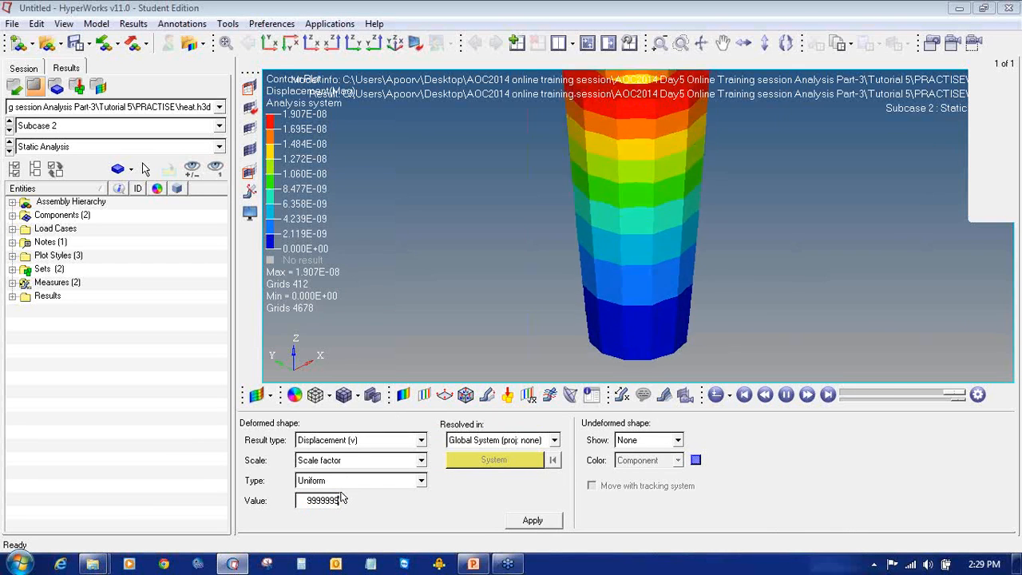
pyautogui.press('BackSpace')
pyautogui.press('BackSpace')
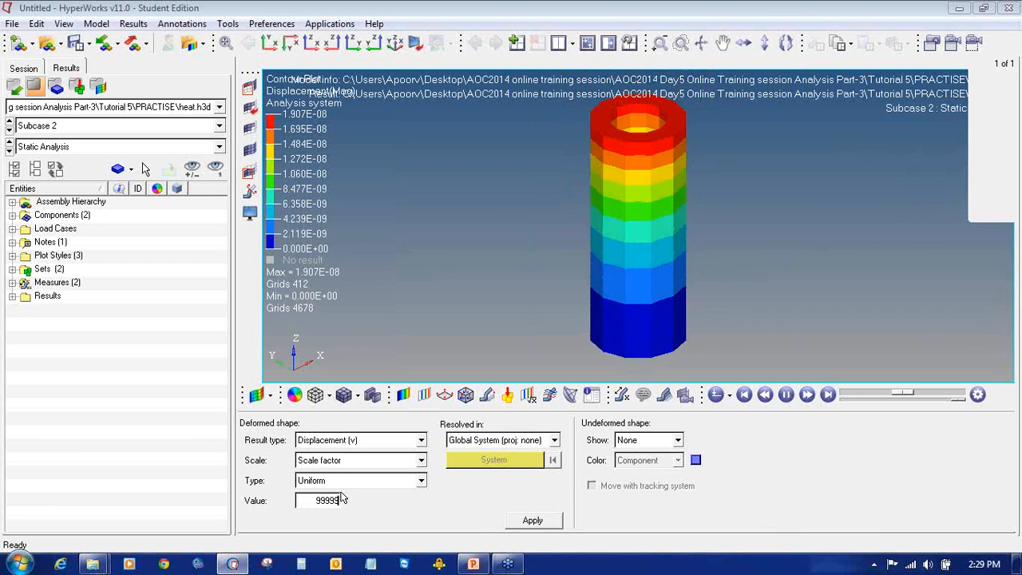
pyautogui.write('9')
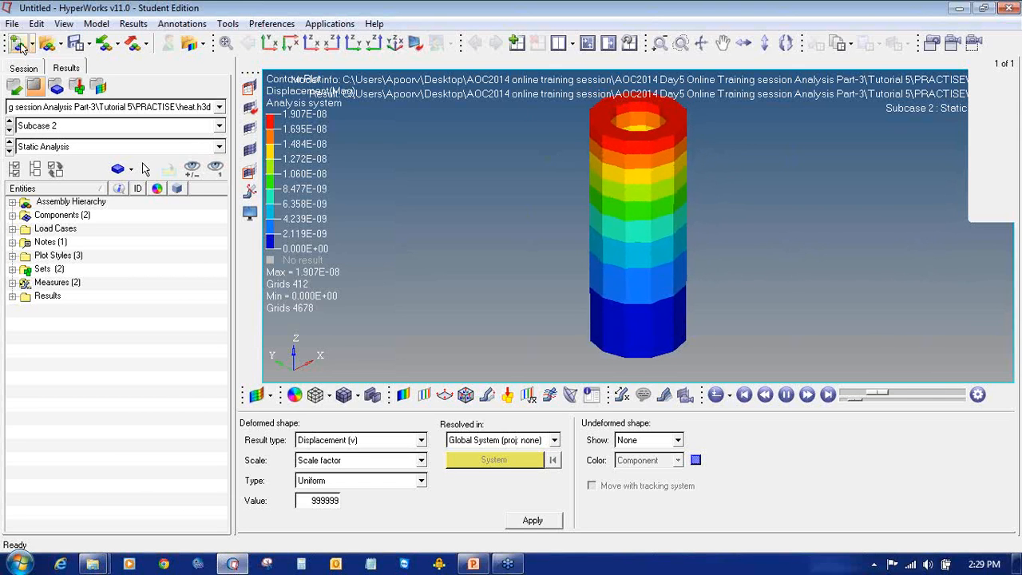
# Step: Clear the pipe's results session and switch from the two-window layout to the single-window layout
pyautogui.hotkey('ctrl', 'n')
pyautogui.click(551, 335)
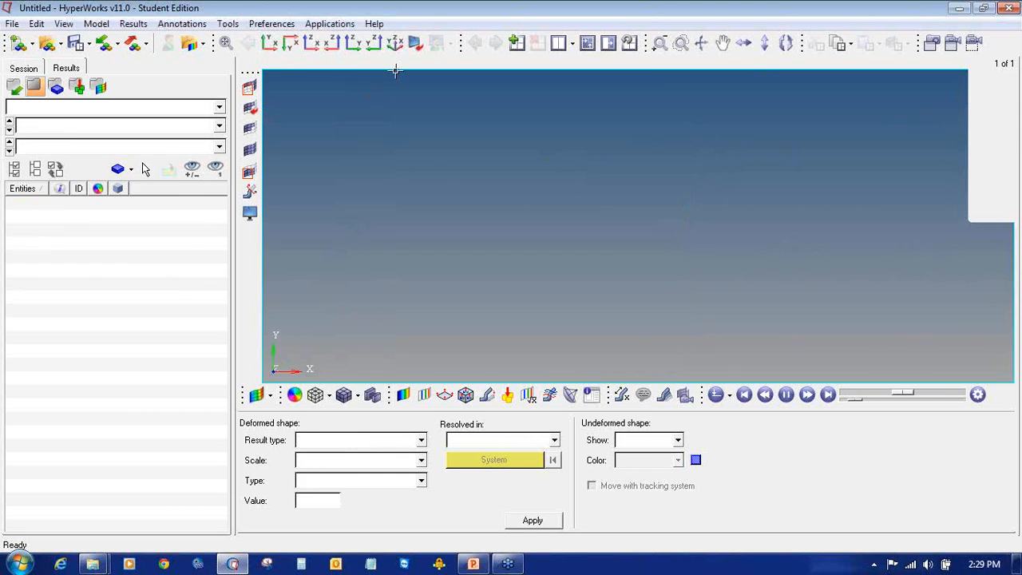
pyautogui.click(572, 44)
pyautogui.click(575, 64)
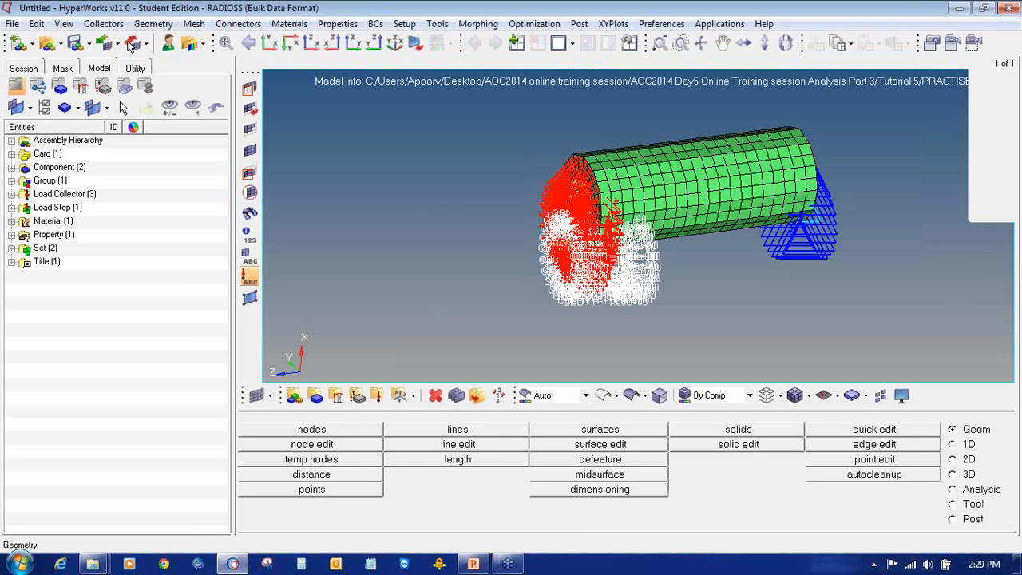
# Step: Start a new model, discarding the current pipe model
pyautogui.click(14, 30)
pyautogui.moveTo(48, 40)
pyautogui.click(220, 41)
pyautogui.click(537, 332)
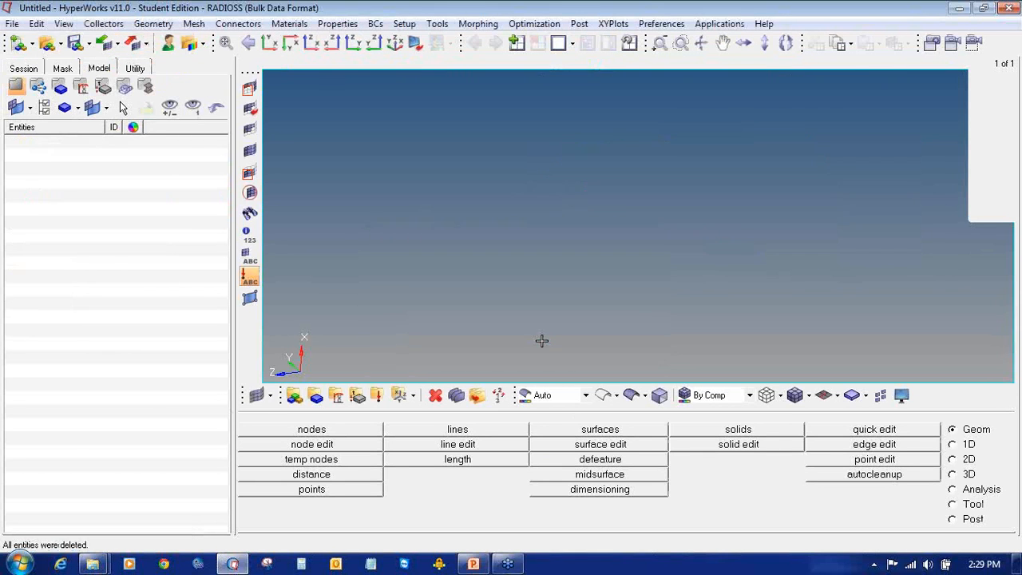
# Step: Switch to PowerPoint and read the slide "RD-1110: Setting up a Modal Analysis" in slide show view
pyautogui.click(473, 565)
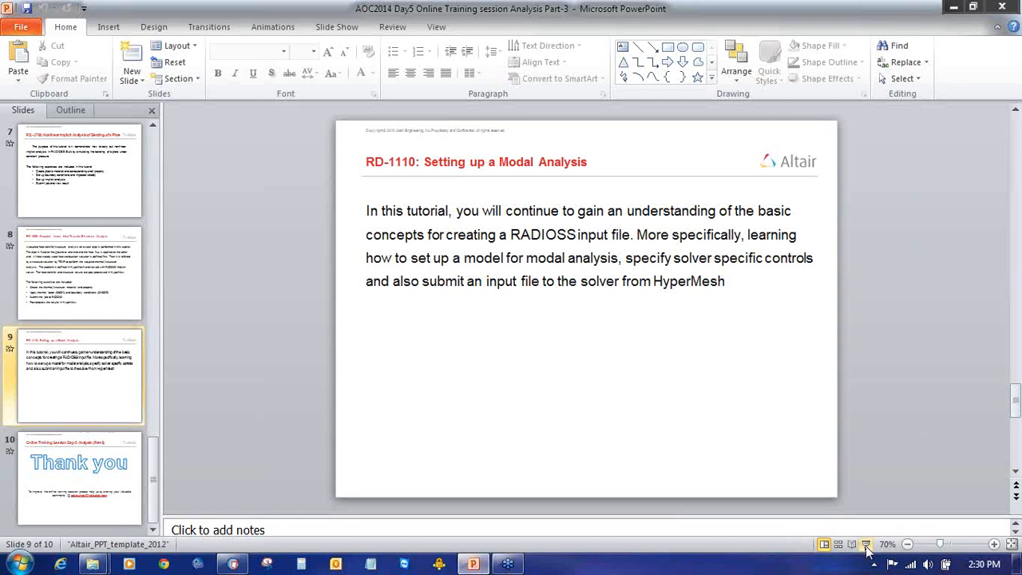
pyautogui.click(867, 551)
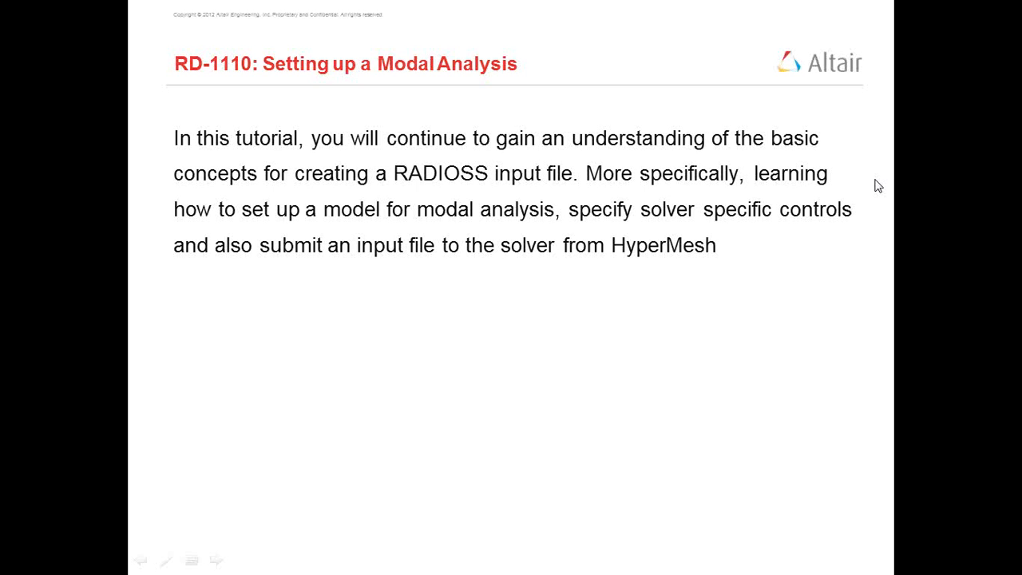
pyautogui.press('Escape')
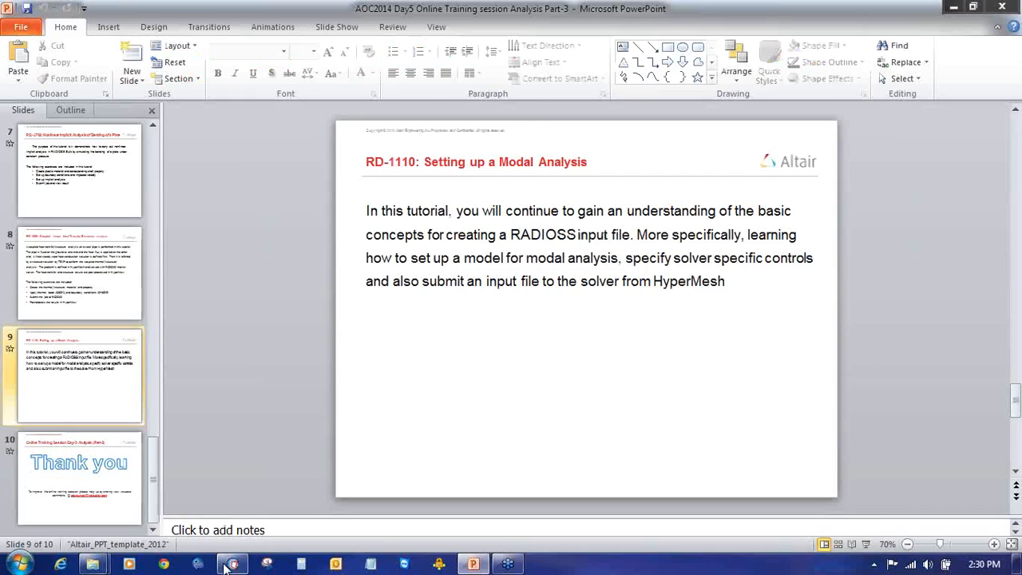
# Step: Switch back to HyperWorks and open the channel bracket model from the Tutorial 6 folder
pyautogui.click(232, 563)
pyautogui.click(45, 42)
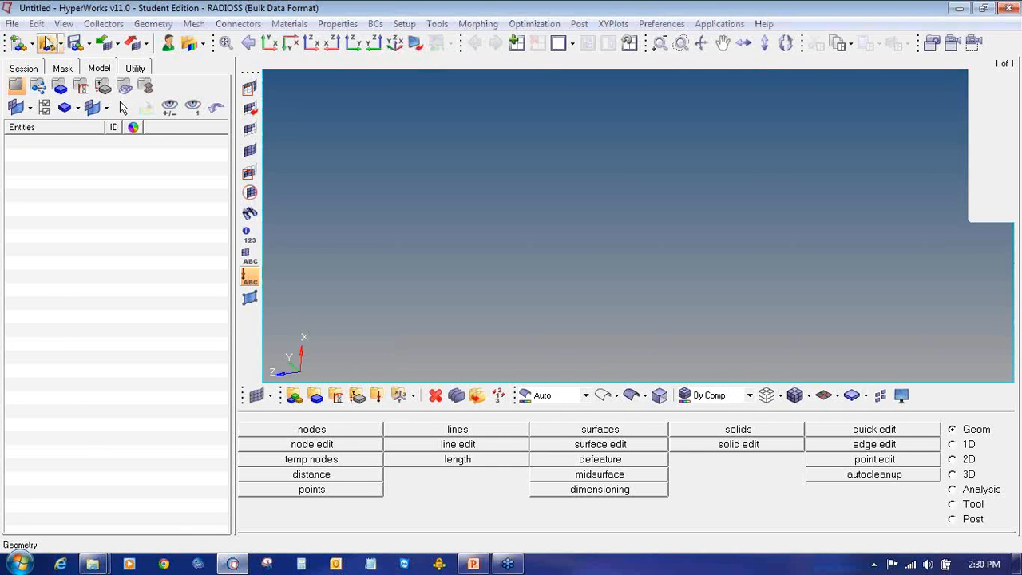
pyautogui.click(262, 81)
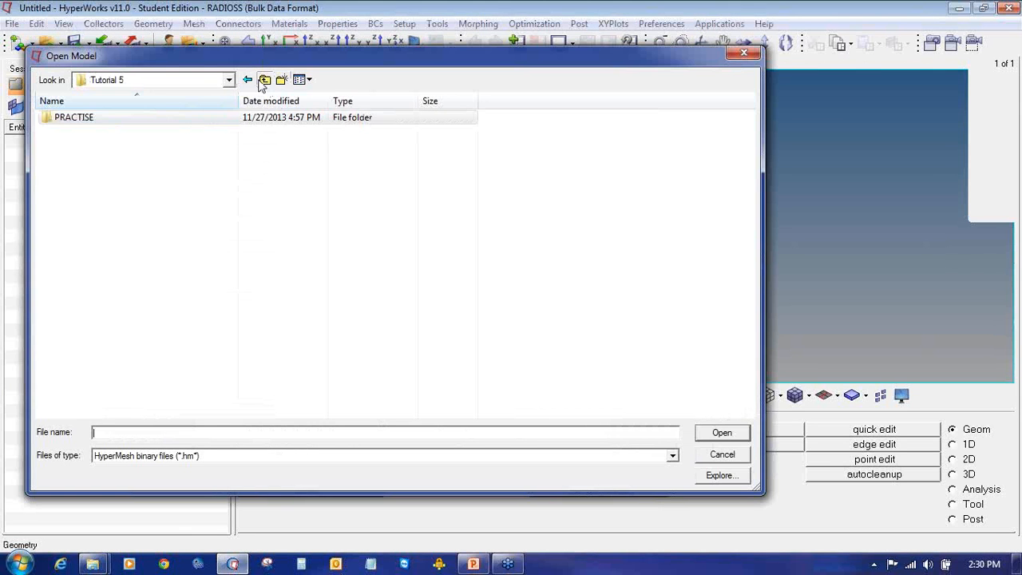
pyautogui.click(262, 81)
pyautogui.doubleClick(132, 189)
pyautogui.doubleClick(128, 119)
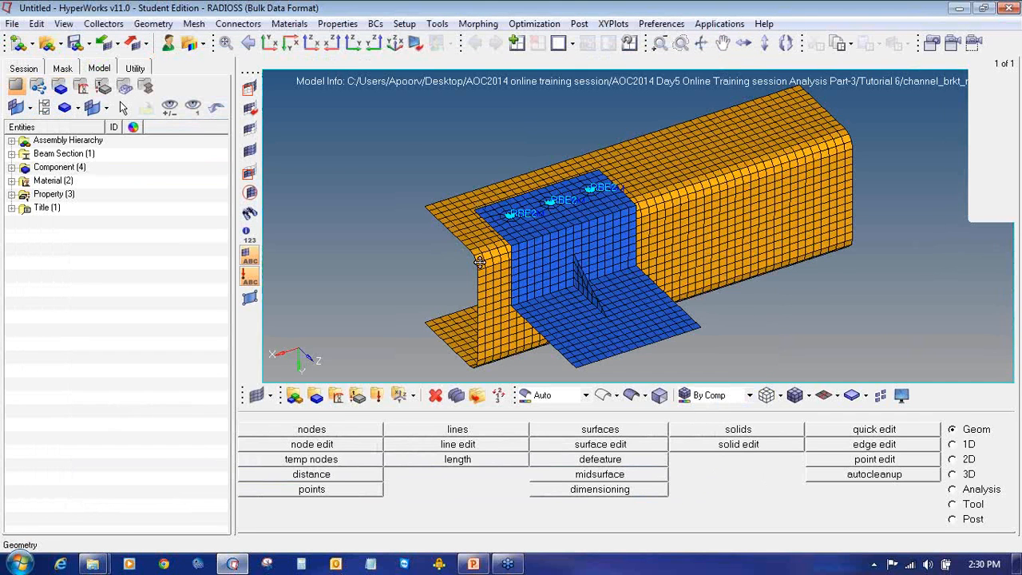
pyautogui.keyDown('ctrl'); pyautogui.moveTo(479, 262); pyautogui.dragTo(486, 228); pyautogui.keyUp('ctrl')
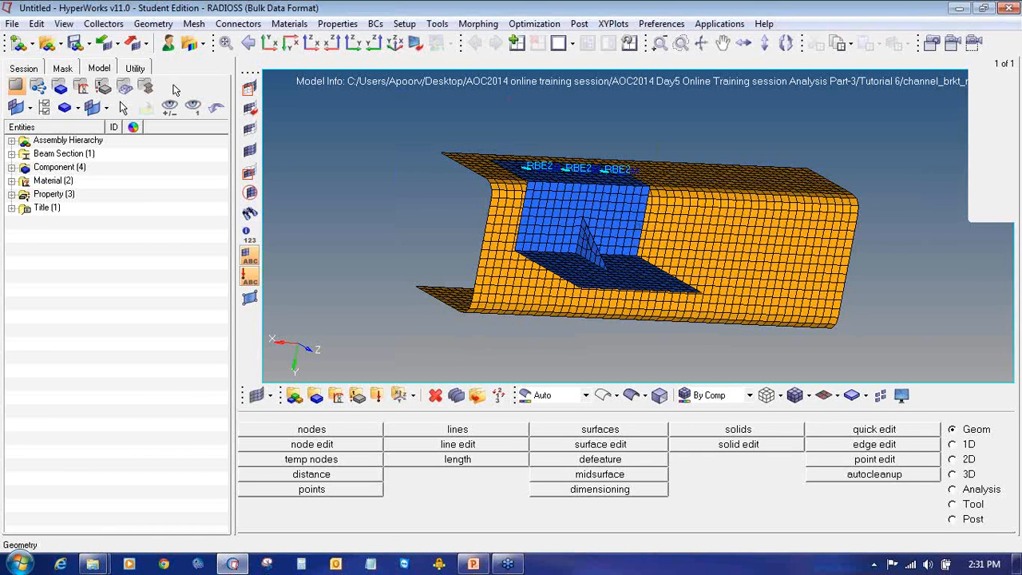
# Step: Review the MAT1 card values of the aluminum and steel materials
pyautogui.click(12, 181)
pyautogui.rightClick(61, 208)
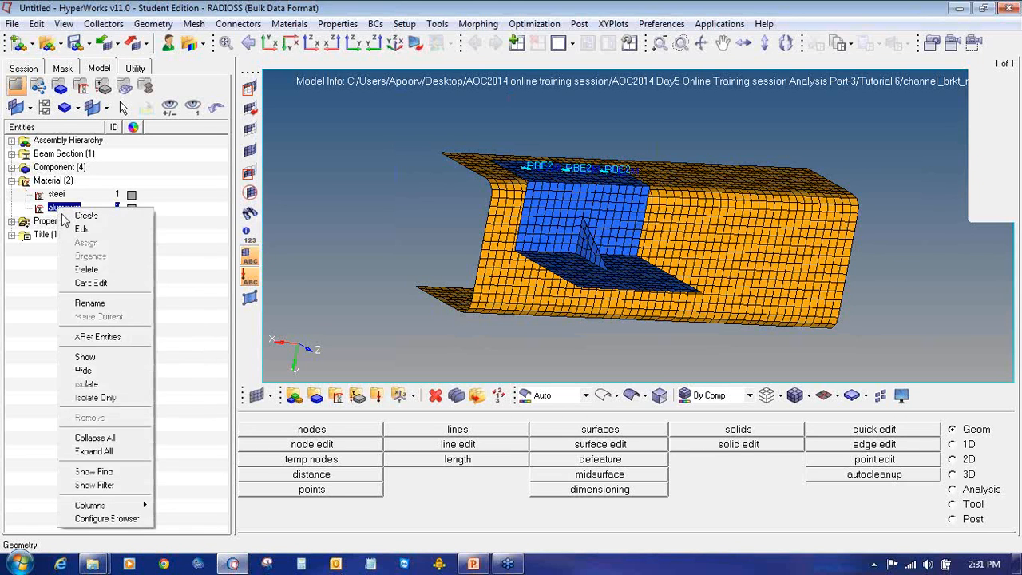
pyautogui.click(92, 283)
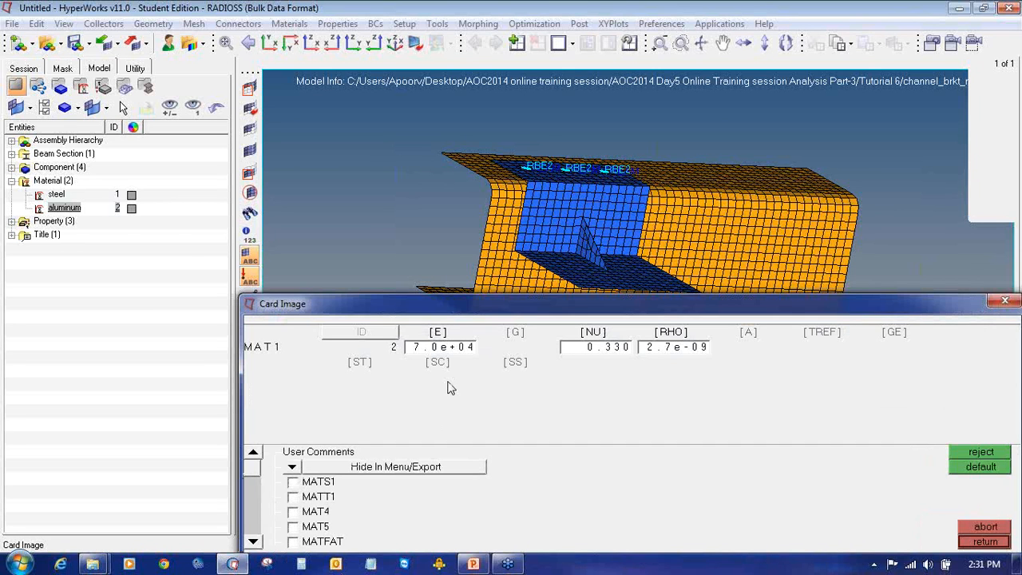
pyautogui.click(983, 542)
pyautogui.rightClick(54, 194)
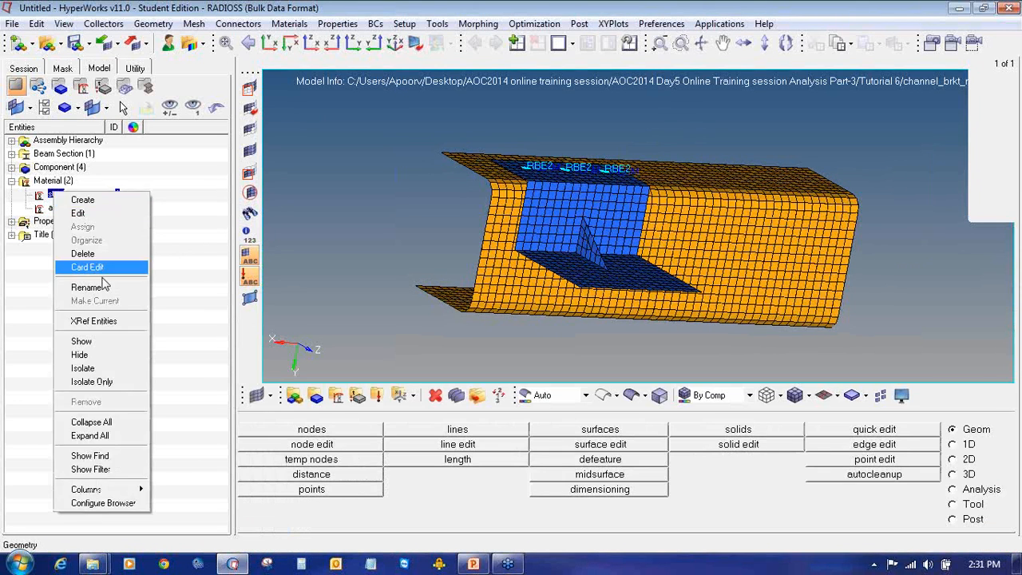
pyautogui.click(1, 311)
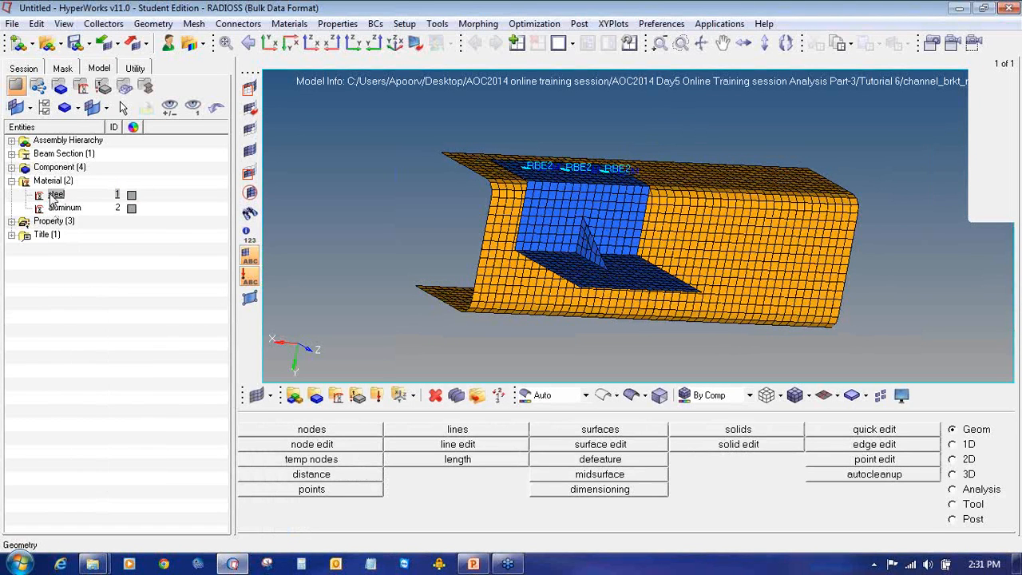
pyautogui.rightClick(52, 194)
pyautogui.click(124, 264)
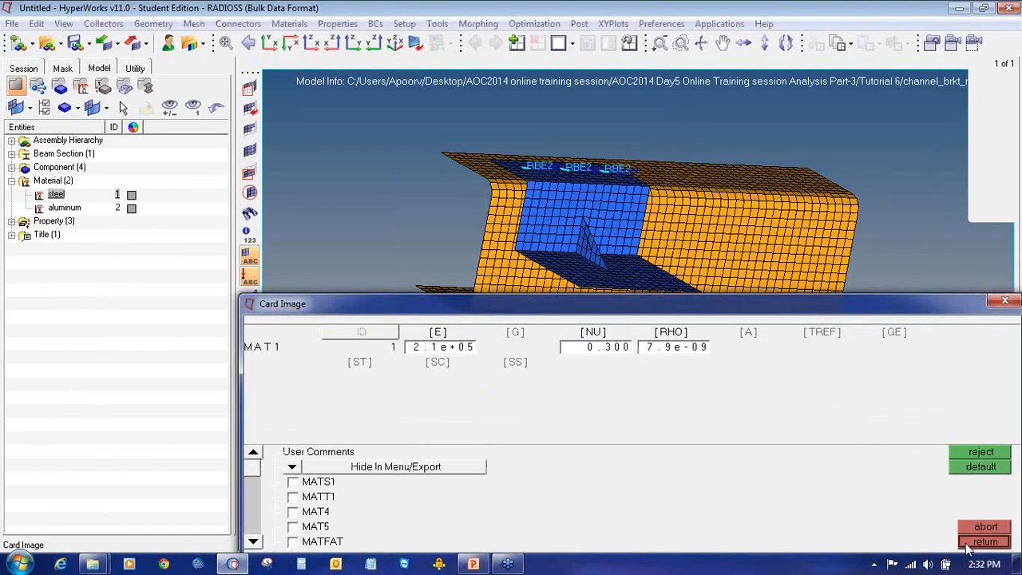
pyautogui.click(969, 543)
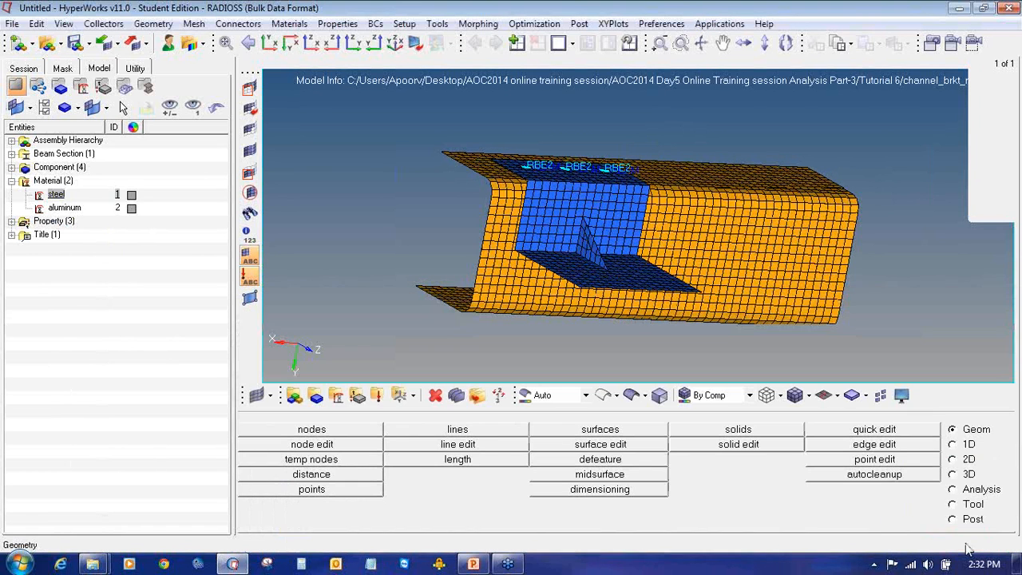
# Step: Create a load collector named modal with the EIGRL card image and set ND to 10
pyautogui.click(377, 396)
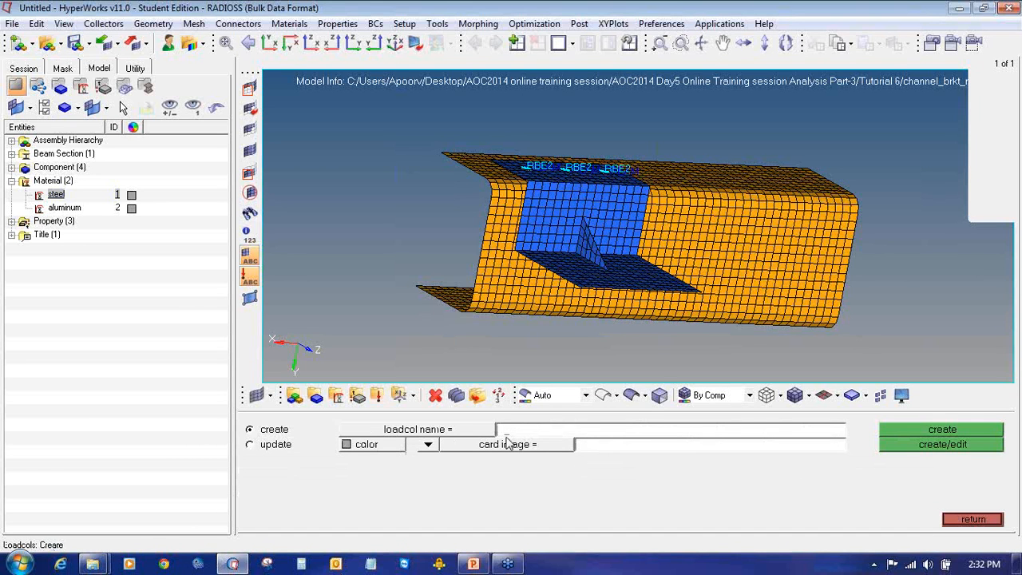
pyautogui.write('modal')
pyautogui.click(513, 451)
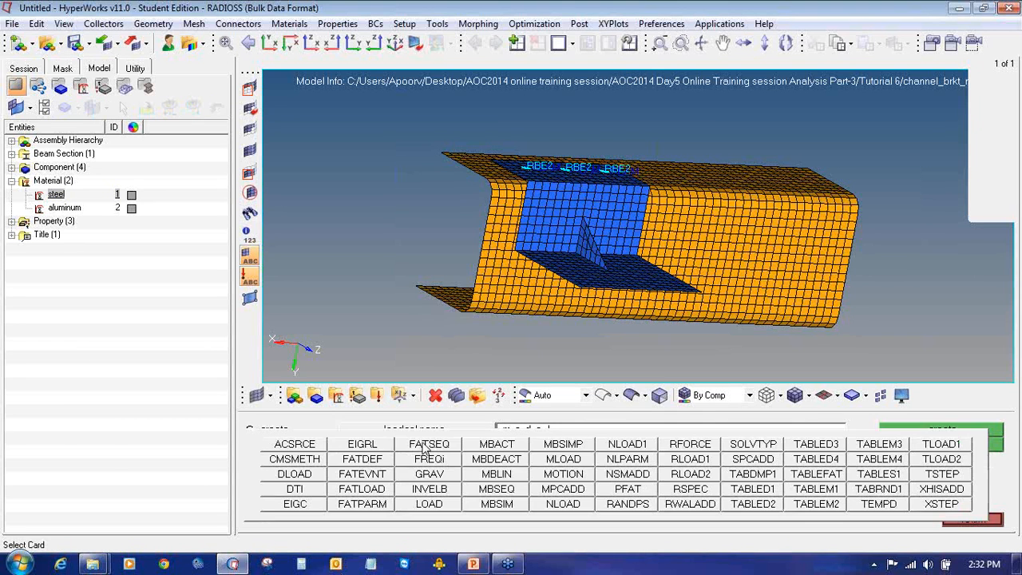
pyautogui.click(383, 452)
pyautogui.click(898, 444)
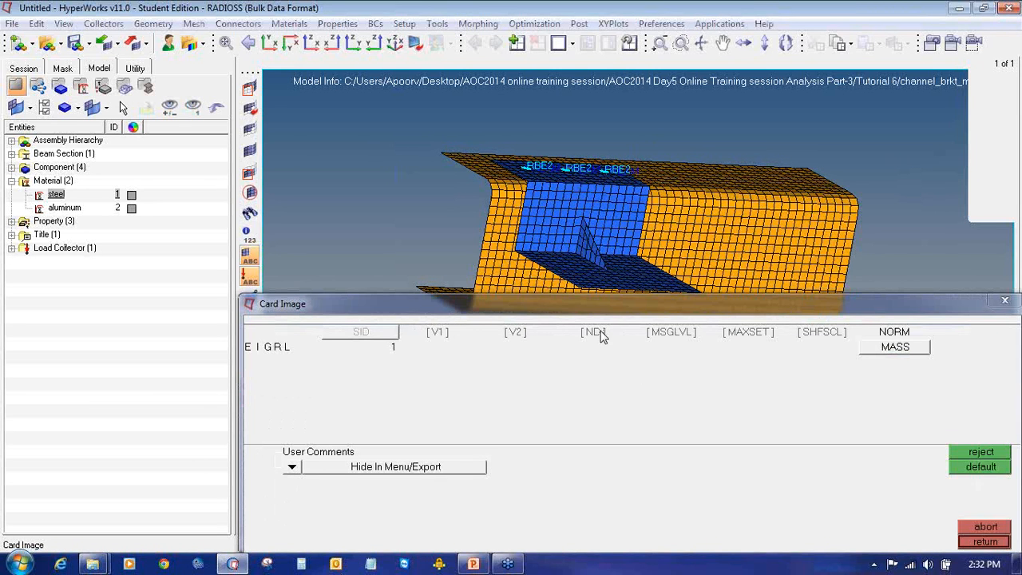
pyautogui.click(600, 332)
pyautogui.write('0')
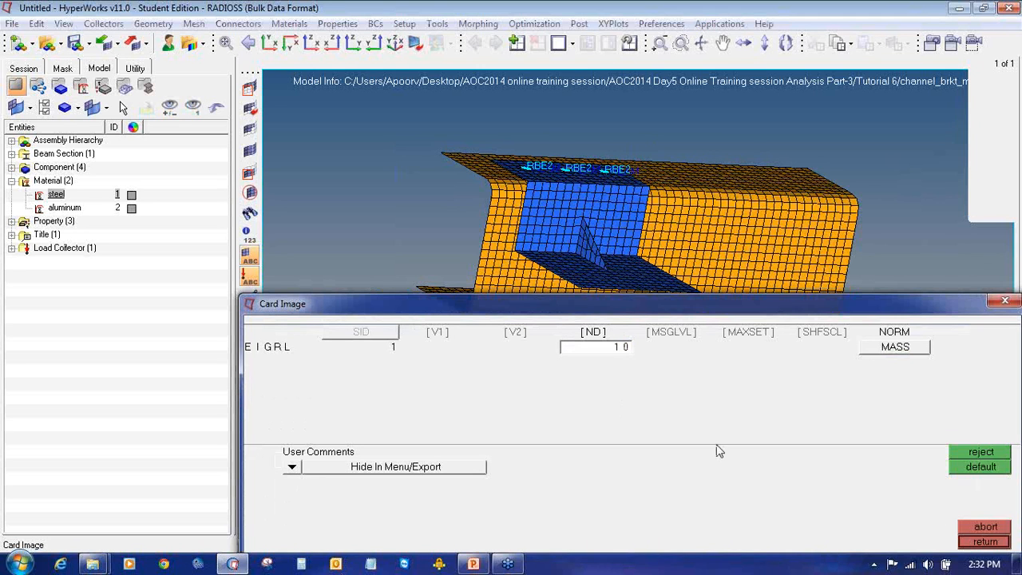
pyautogui.click(968, 542)
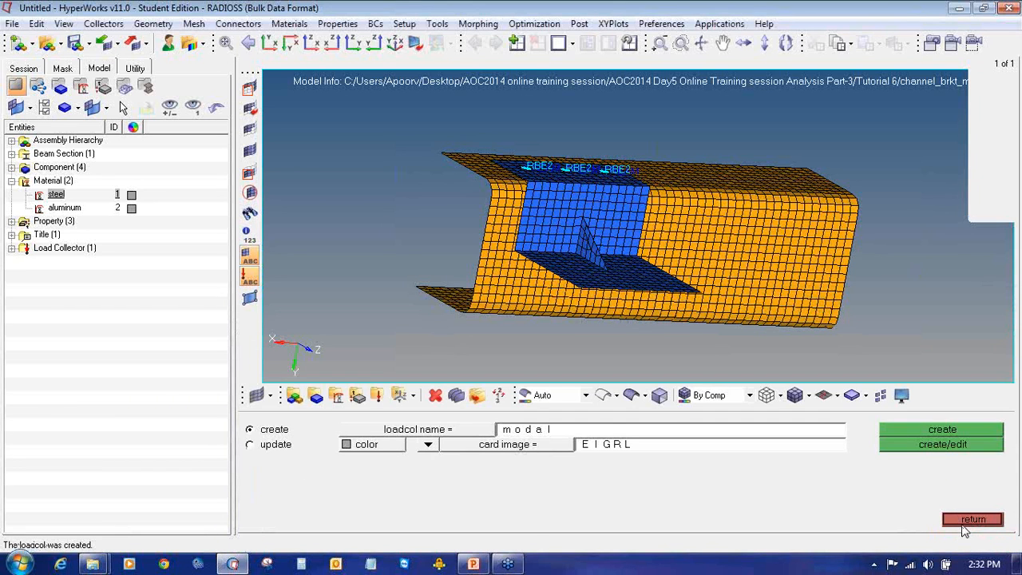
# Step: Create a red load collector named SPC with no card image
pyautogui.click(604, 432)
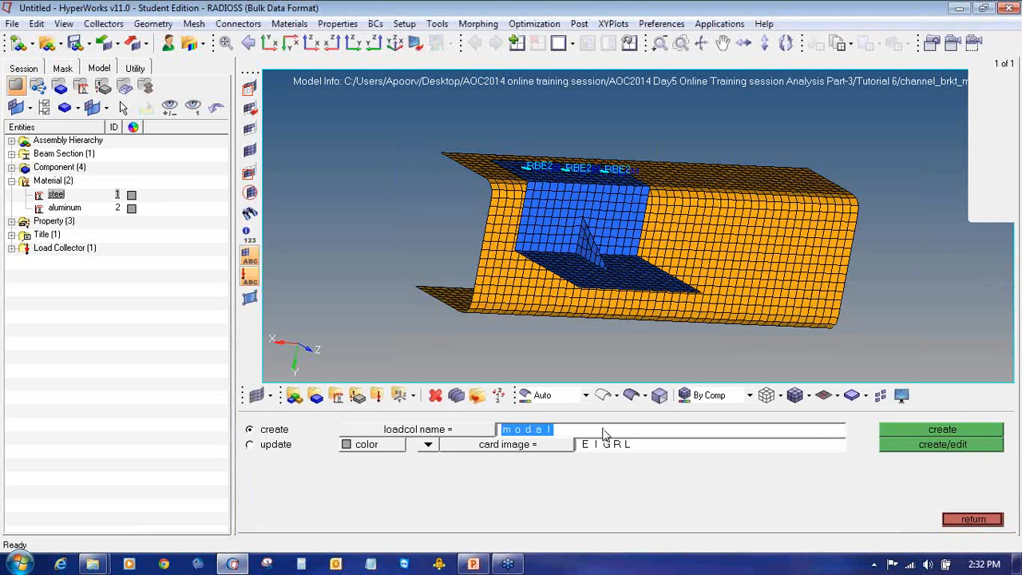
pyautogui.write('ccn')
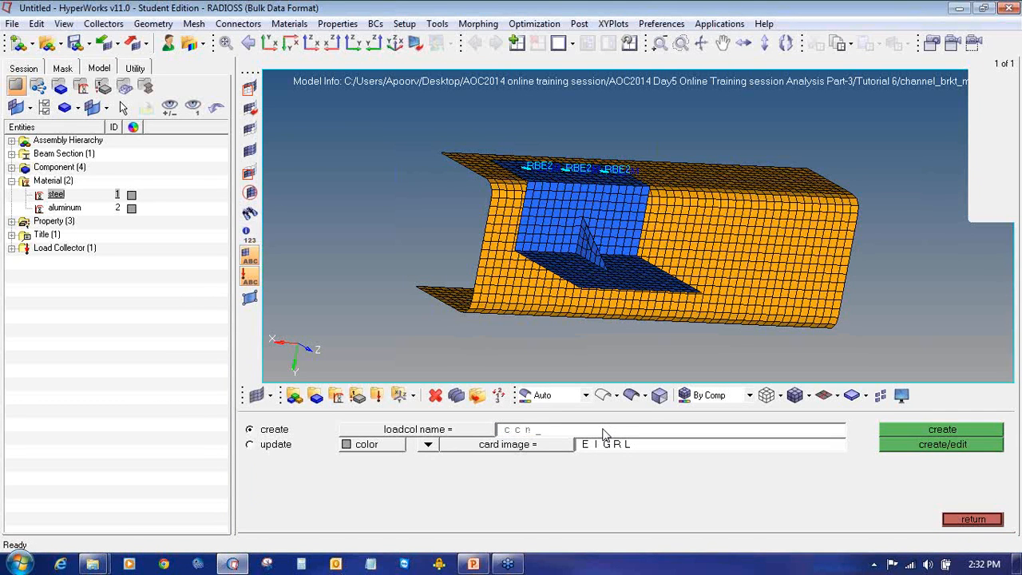
pyautogui.press('BackSpace')
pyautogui.press('BackSpace')
pyautogui.press('BackSpace')
pyautogui.write('SPC')
pyautogui.click(397, 445)
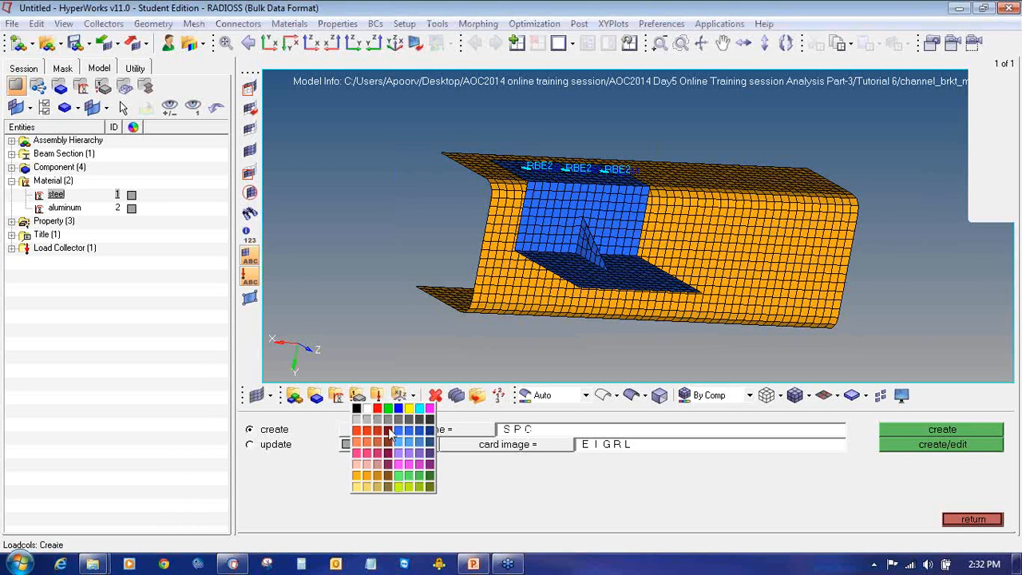
pyautogui.click(387, 419)
pyautogui.click(429, 444)
pyautogui.click(424, 460)
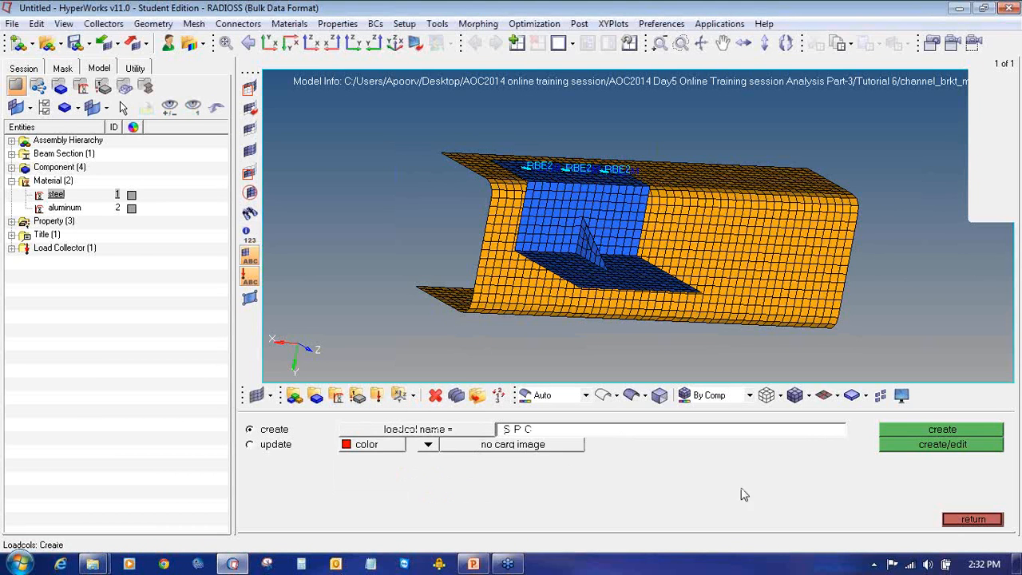
pyautogui.click(898, 434)
pyautogui.click(953, 518)
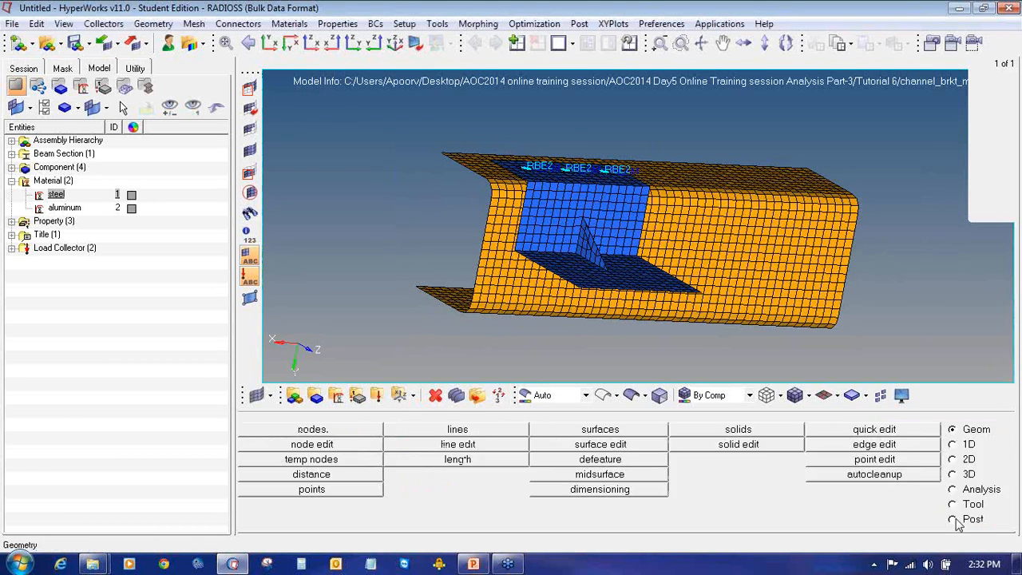
# Step: Create SPC constraints on dof1 to dof6 with value 0.000 on the edge lines of the channel's side wall
pyautogui.click(953, 489)
pyautogui.click(431, 446)
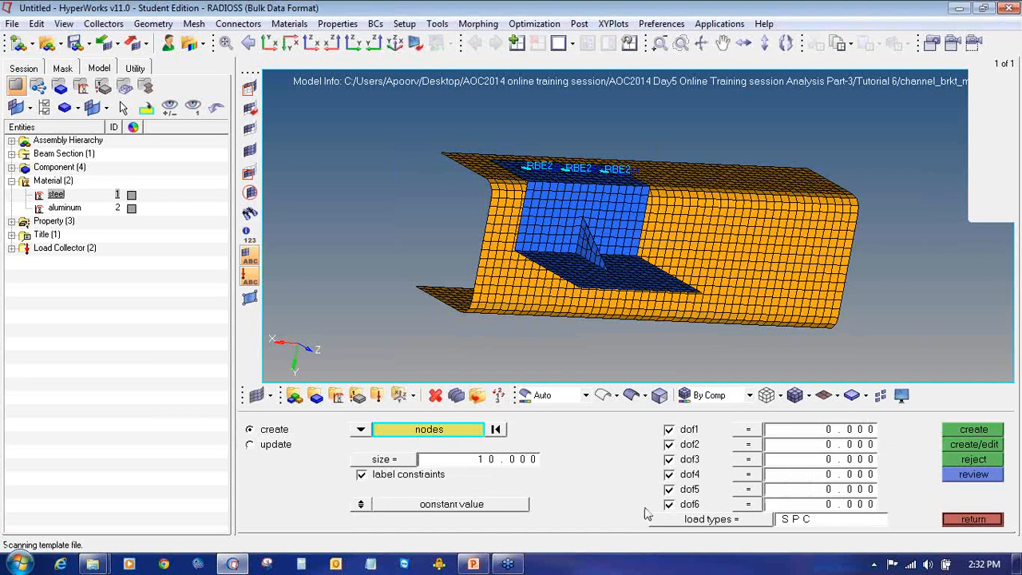
pyautogui.click(393, 46)
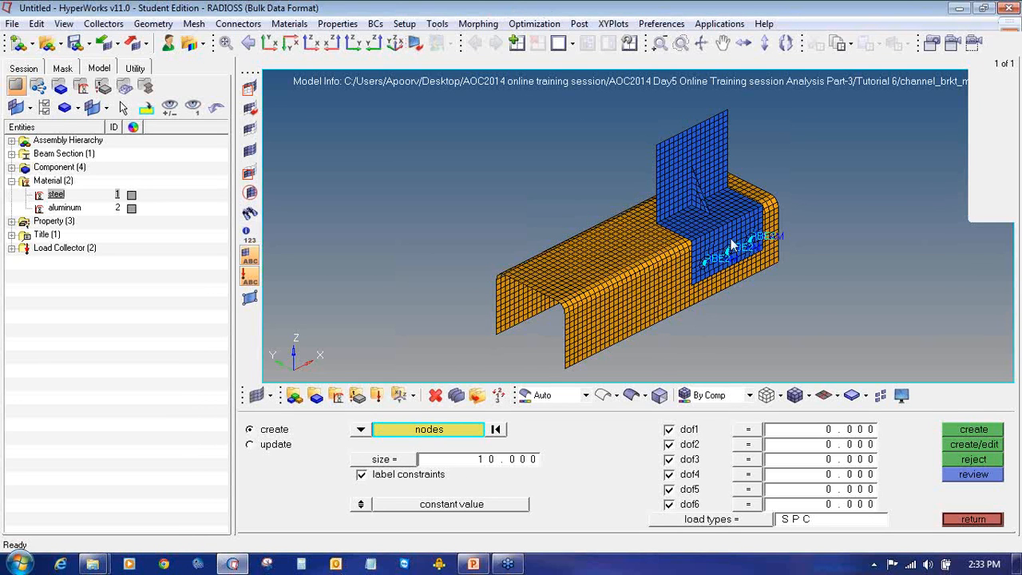
pyautogui.keyDown('ctrl'); pyautogui.moveTo(684, 249); pyautogui.dragTo(536, 276); pyautogui.keyUp('ctrl')
pyautogui.keyDown('ctrl'); pyautogui.moveTo(613, 280); pyautogui.dragTo(559, 263); pyautogui.keyUp('ctrl')
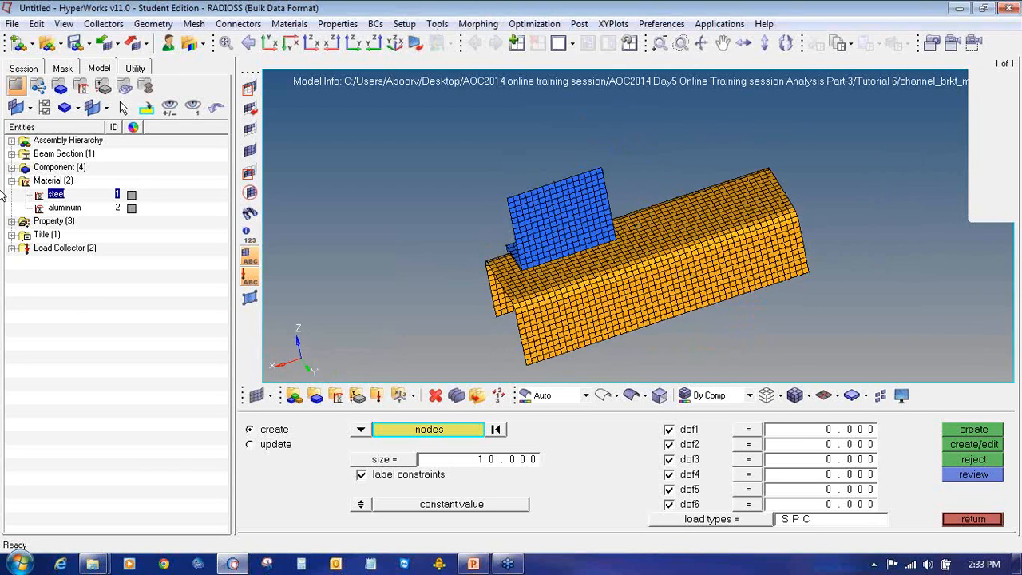
pyautogui.click(12, 167)
pyautogui.click(38, 181)
pyautogui.click(38, 194)
pyautogui.keyDown('ctrl'); pyautogui.moveTo(585, 247); pyautogui.dragTo(607, 248); pyautogui.keyUp('ctrl')
pyautogui.keyDown('ctrl'); pyautogui.moveTo(610, 269); pyautogui.dragTo(509, 176, button='right'); pyautogui.keyUp('ctrl')
pyautogui.keyDown('ctrl'); pyautogui.scroll(3, 548, 218); pyautogui.keyUp('ctrl')
pyautogui.keyDown('ctrl'); pyautogui.scroll(3, 548, 218); pyautogui.keyUp('ctrl')
pyautogui.keyDown('ctrl'); pyautogui.scroll(-2, 549, 218); pyautogui.keyUp('ctrl')
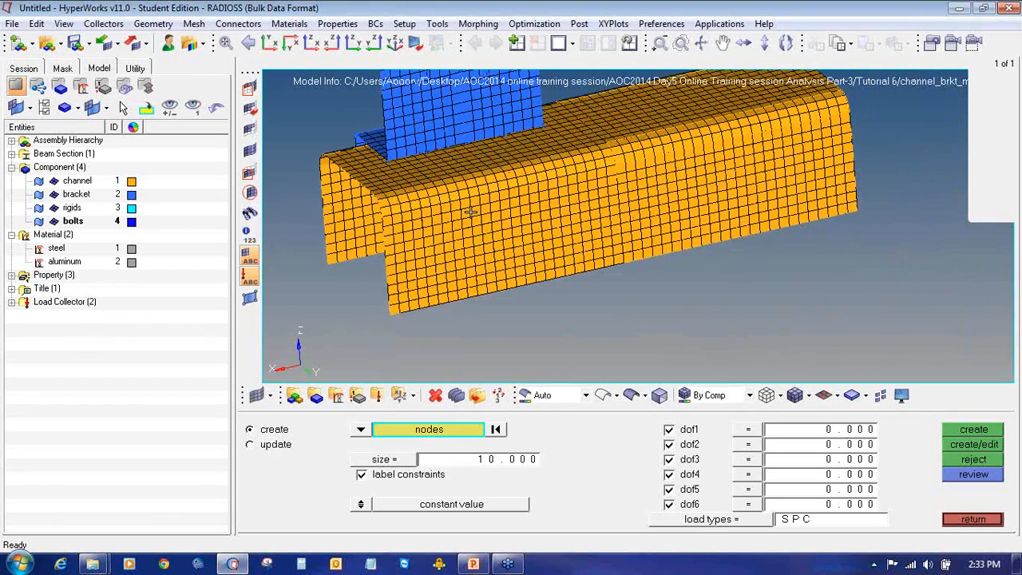
pyautogui.click(361, 430)
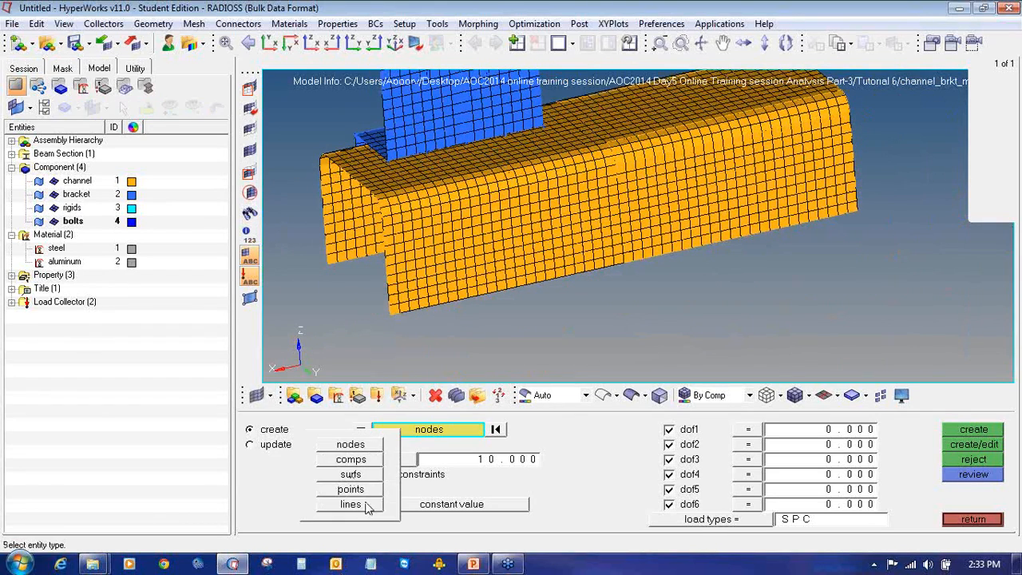
pyautogui.click(369, 504)
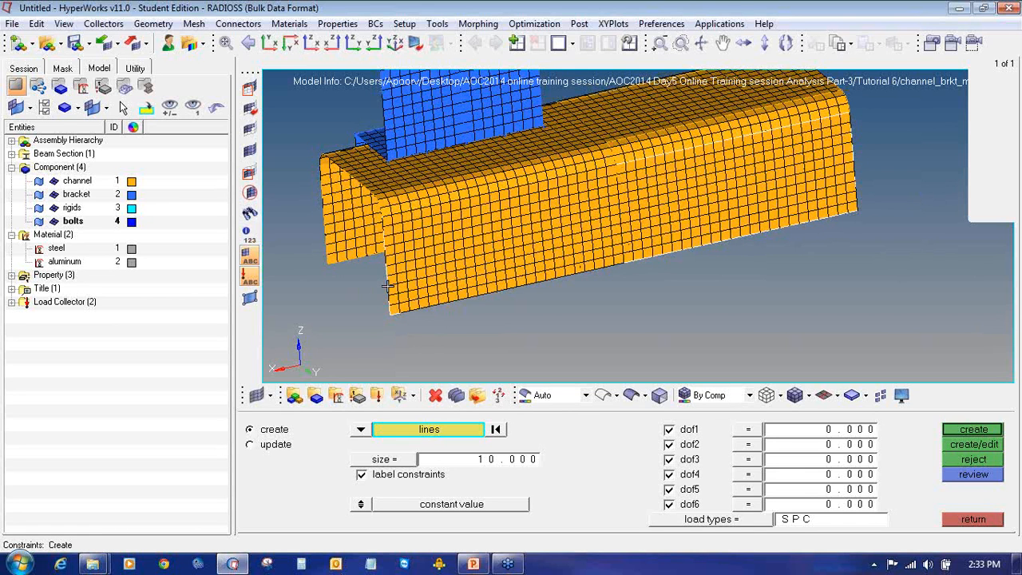
pyautogui.keyDown('ctrl'); pyautogui.moveTo(548, 228); pyautogui.dragTo(572, 238); pyautogui.keyUp('ctrl')
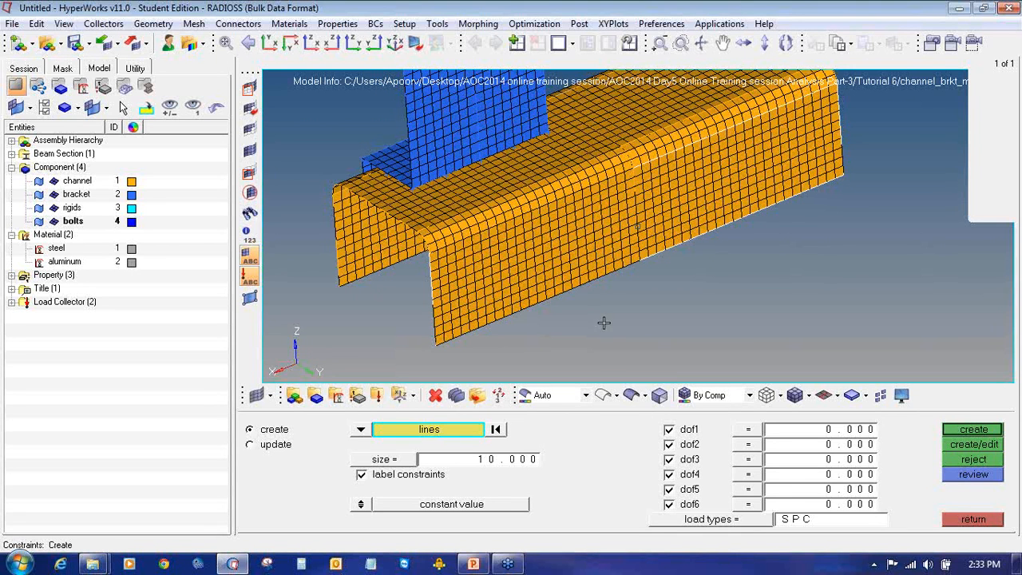
pyautogui.click(968, 436)
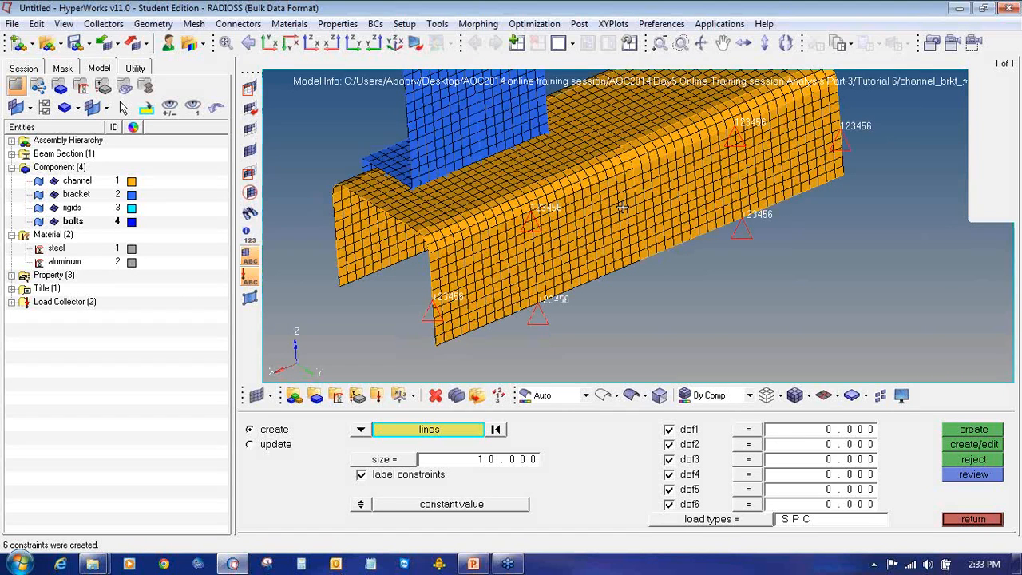
pyautogui.click(973, 520)
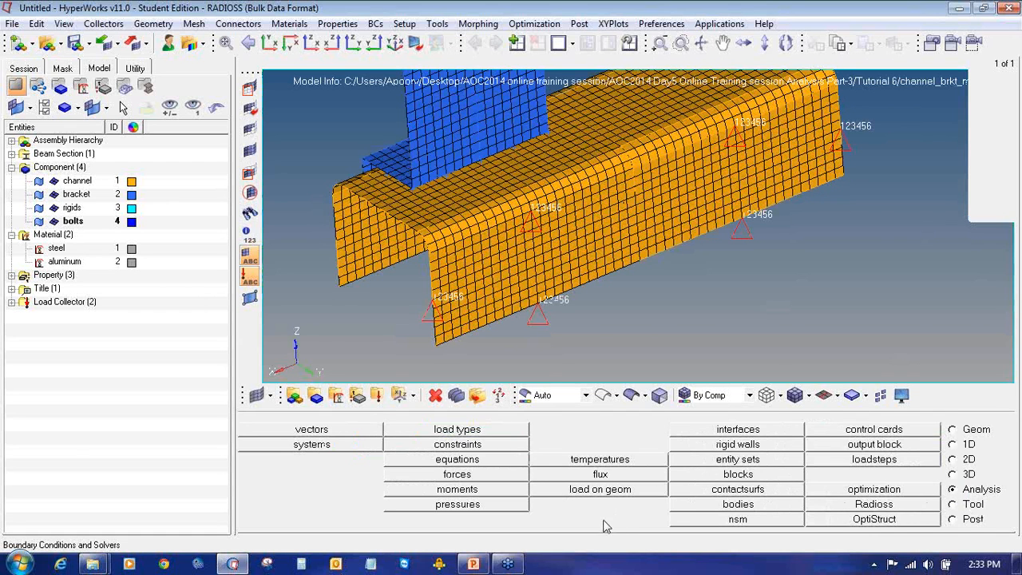
# Step: Map the constraints of the SPC load collector from the geometry lines onto the mesh nodes
pyautogui.click(600, 490)
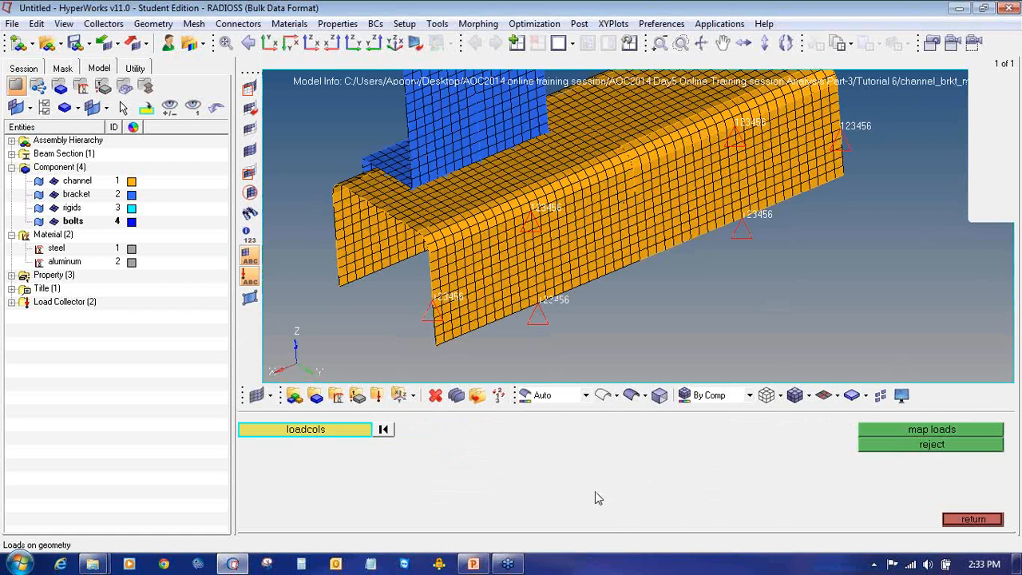
pyautogui.click(332, 435)
pyautogui.click(278, 444)
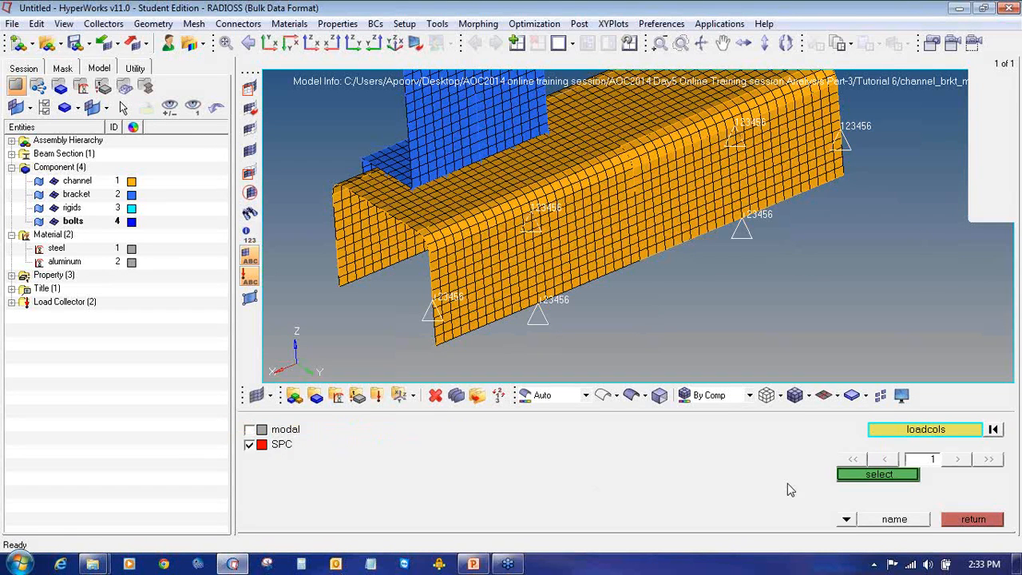
pyautogui.click(849, 478)
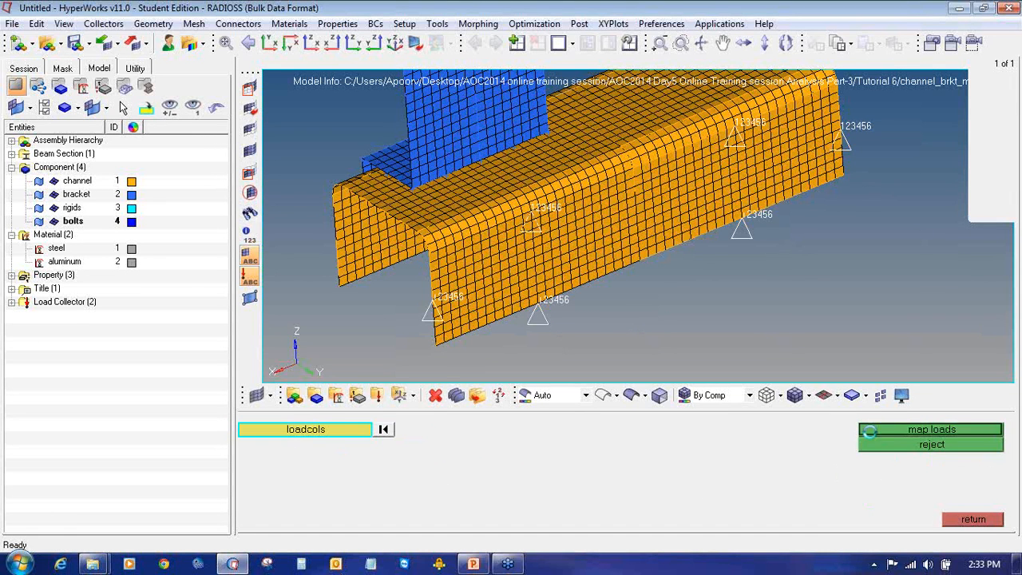
pyautogui.click(873, 438)
pyautogui.click(974, 519)
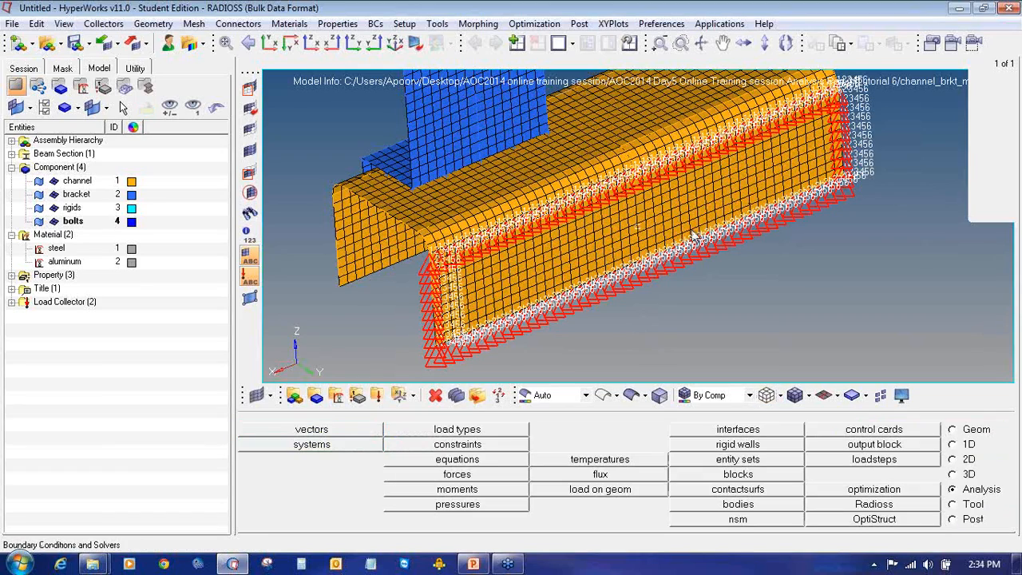
# Step: Inspect the mapped SPC constraints around the edges of the channel's side wall from several angles
pyautogui.keyDown('ctrl'); pyautogui.moveTo(700, 217); pyautogui.dragTo(705, 150); pyautogui.keyUp('ctrl')
pyautogui.keyDown('ctrl'); pyautogui.scroll(8, 409, 182); pyautogui.keyUp('ctrl')
pyautogui.keyDown('ctrl'); pyautogui.scroll(-12, 540, 210); pyautogui.keyUp('ctrl')
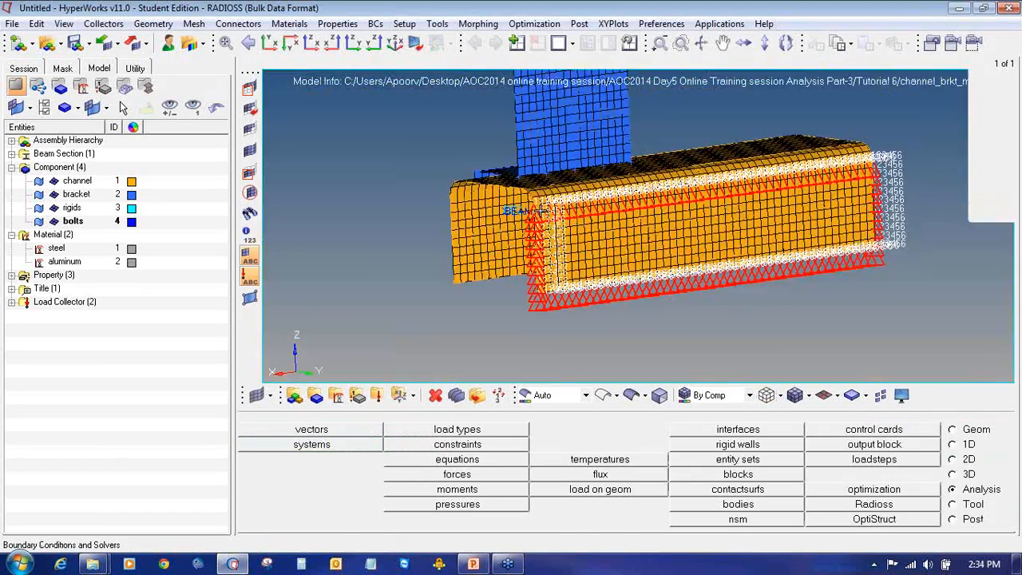
pyautogui.keyDown('ctrl'); pyautogui.moveTo(555, 230); pyautogui.dragTo(455, 266); pyautogui.keyUp('ctrl')
pyautogui.keyDown('ctrl'); pyautogui.scroll(4, 573, 235); pyautogui.keyUp('ctrl')
pyautogui.keyDown('ctrl'); pyautogui.scroll(4, 573, 235); pyautogui.keyUp('ctrl')
pyautogui.keyDown('ctrl'); pyautogui.scroll(-5, 546, 276); pyautogui.keyUp('ctrl')
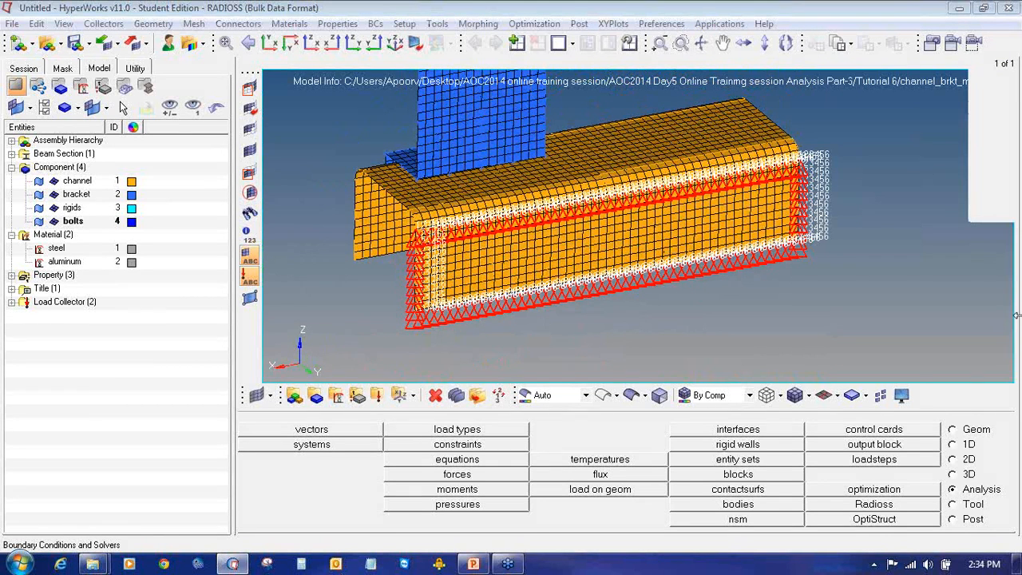
# Step: Start a load step named normal_modes and set its type to normal modes
pyautogui.click(888, 460)
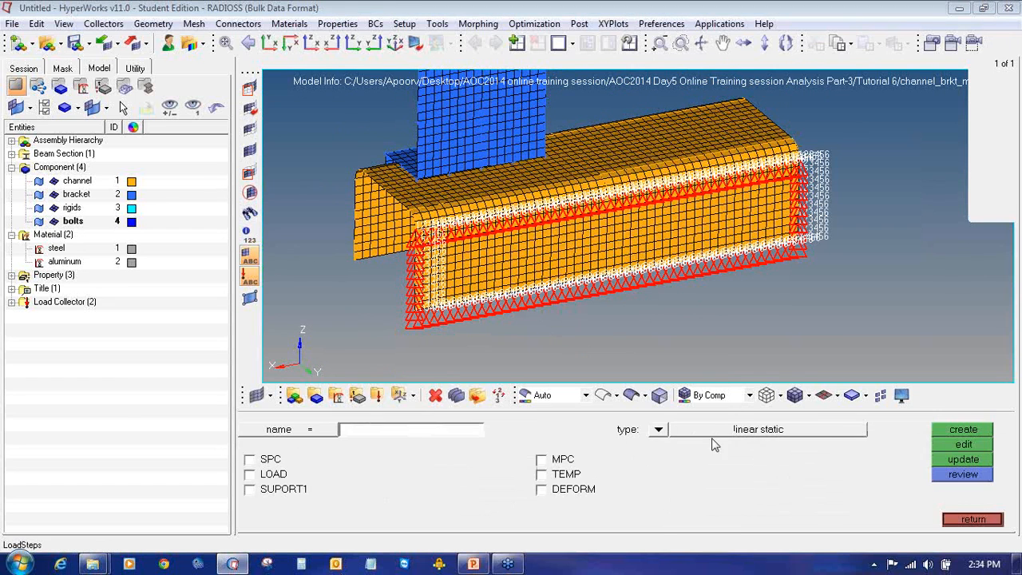
pyautogui.click(463, 431)
pyautogui.write('normal_modes')
pyautogui.click(658, 429)
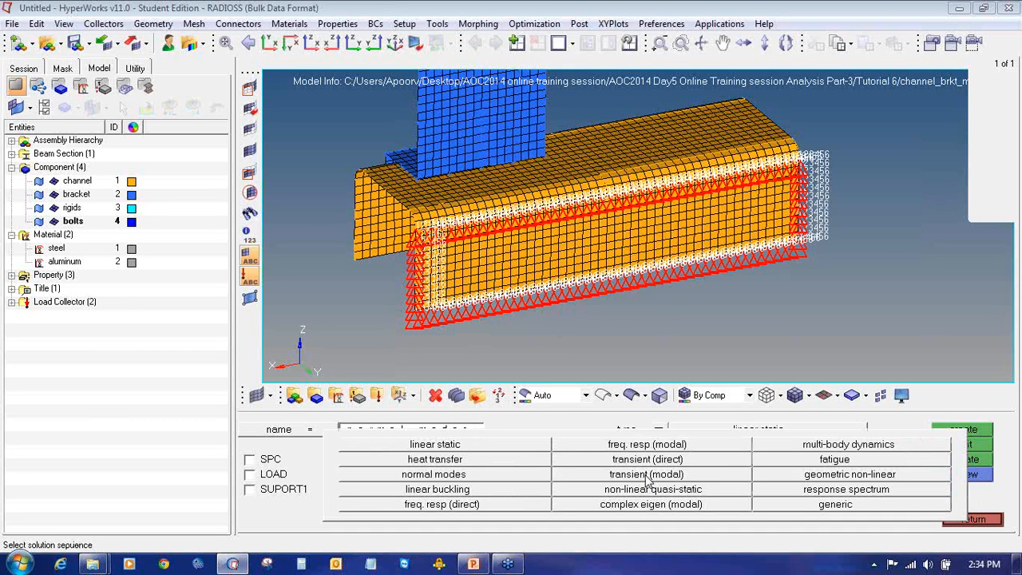
pyautogui.click(490, 478)
# Step: Assign the SPC load collector as SPC and the modal load collector as METHOD(STRUCT), and create the load step
pyautogui.click(269, 459)
pyautogui.click(567, 465)
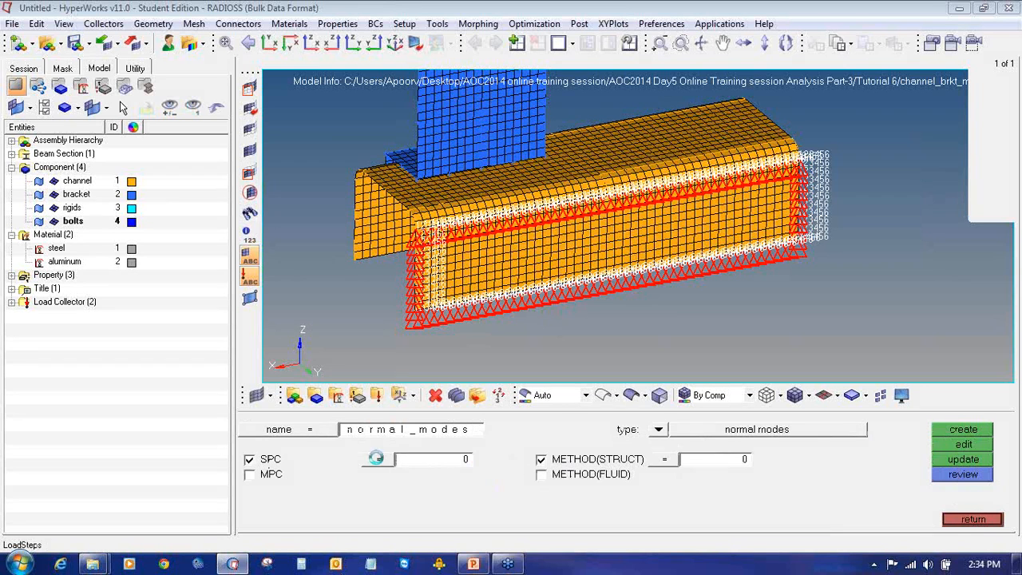
pyautogui.click(378, 461)
pyautogui.click(307, 454)
pyautogui.click(664, 460)
pyautogui.click(319, 438)
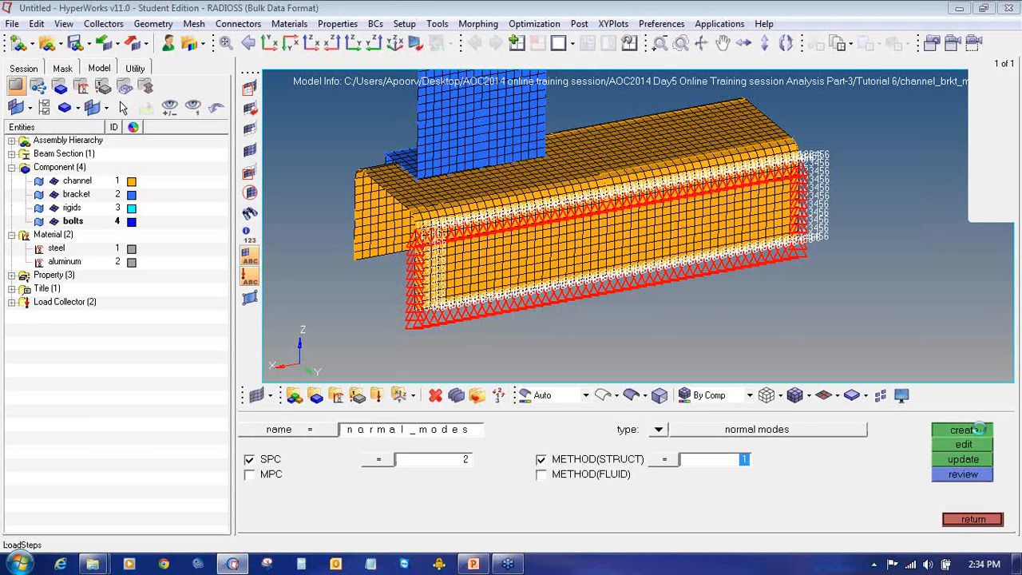
pyautogui.click(964, 431)
pyautogui.click(974, 519)
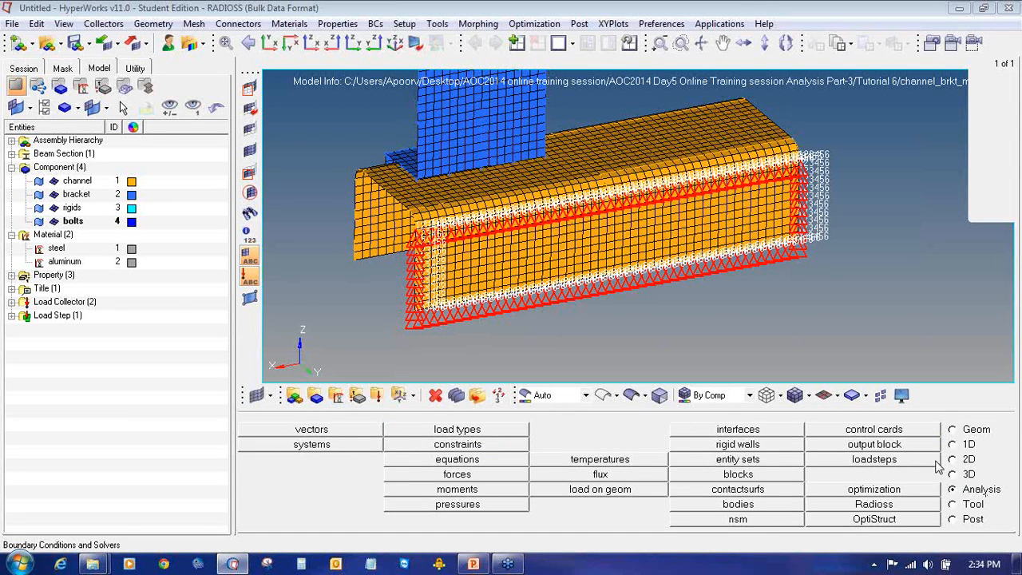
# Step: Add an OUTPUT control card with two outputs, using the keywords H3D and HM
pyautogui.click(873, 429)
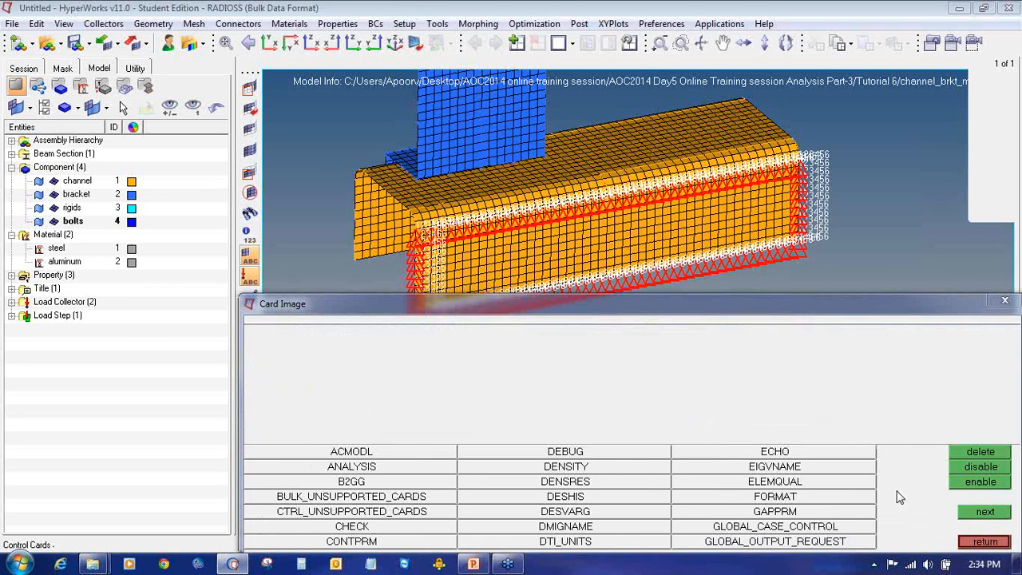
pyautogui.click(962, 516)
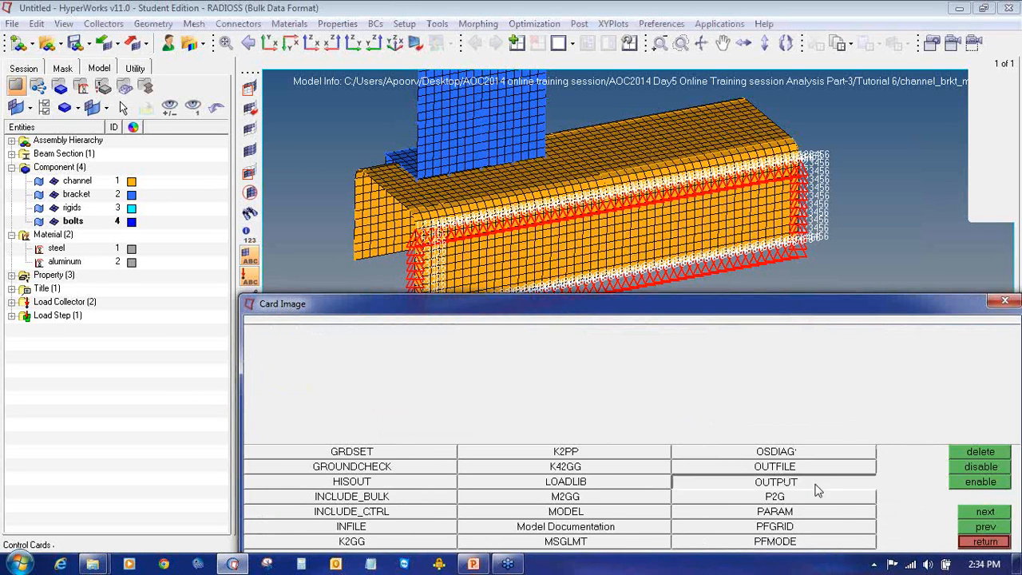
pyautogui.click(818, 487)
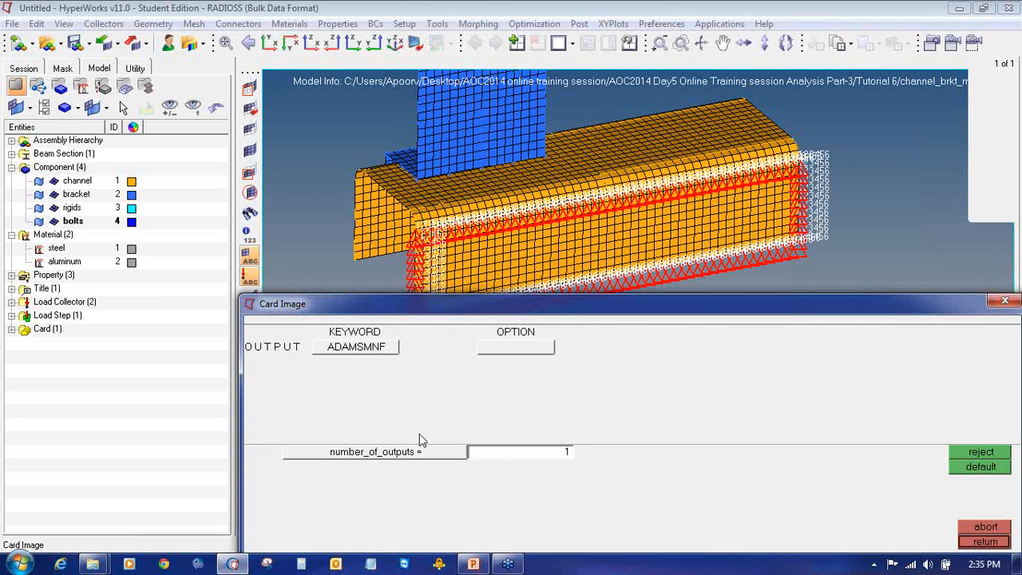
pyautogui.click(365, 350)
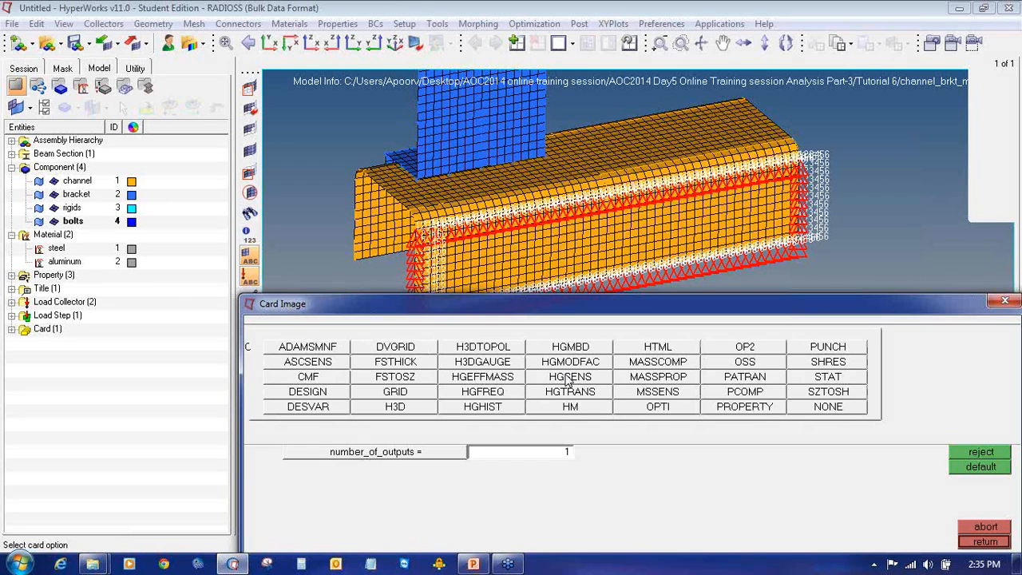
pyautogui.click(395, 407)
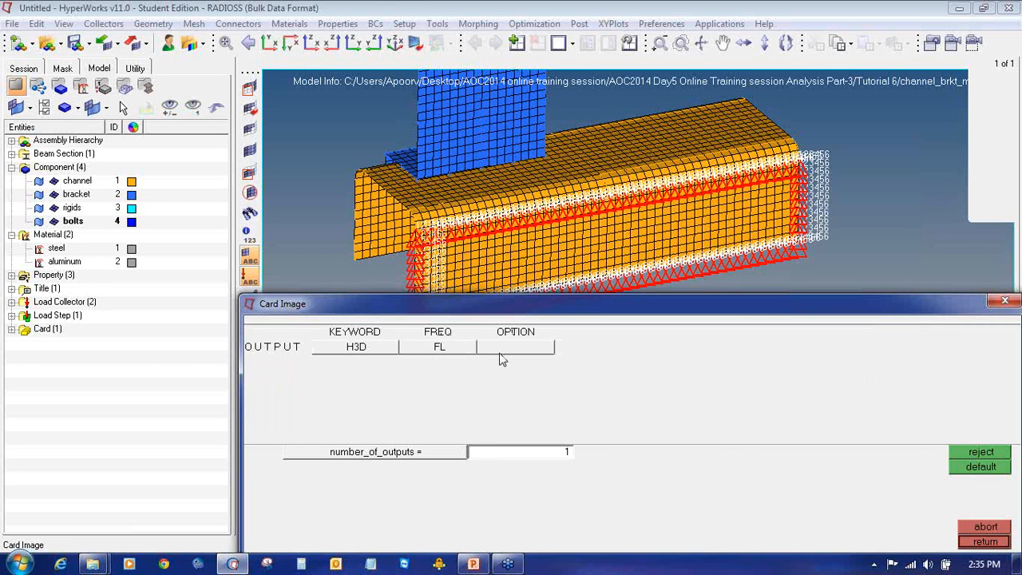
pyautogui.write('2')
pyautogui.press('Return')
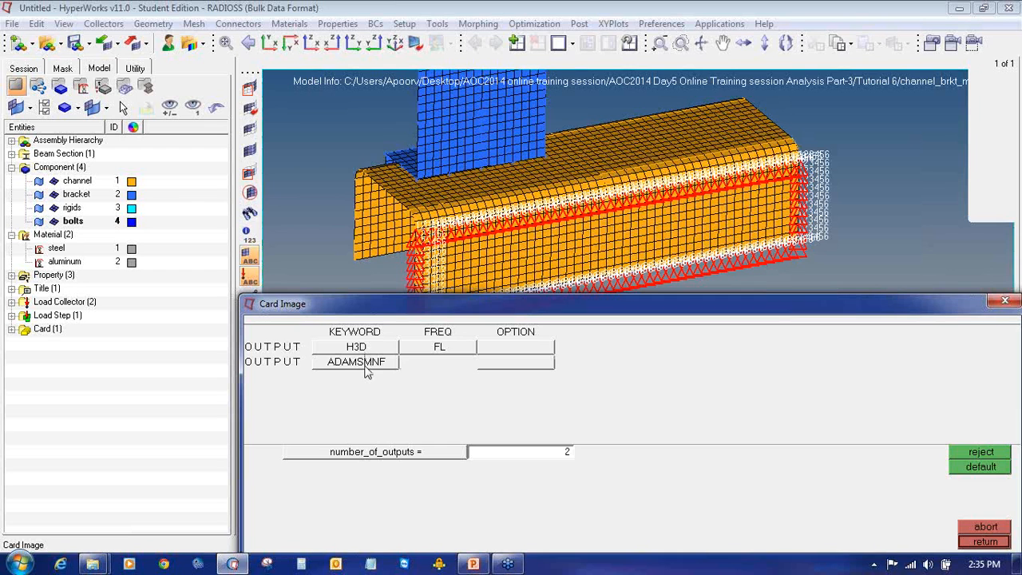
pyautogui.click(366, 372)
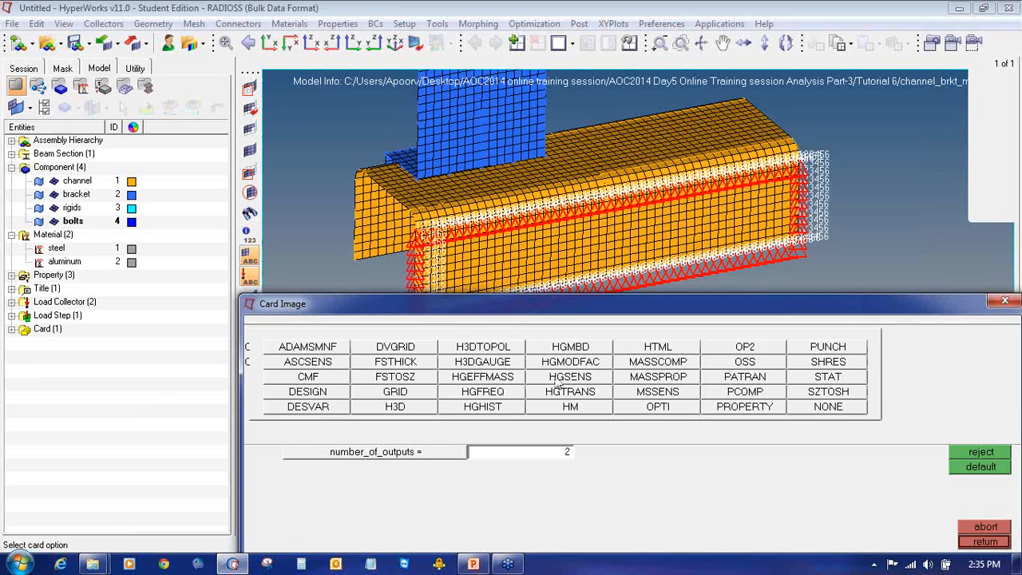
pyautogui.click(581, 409)
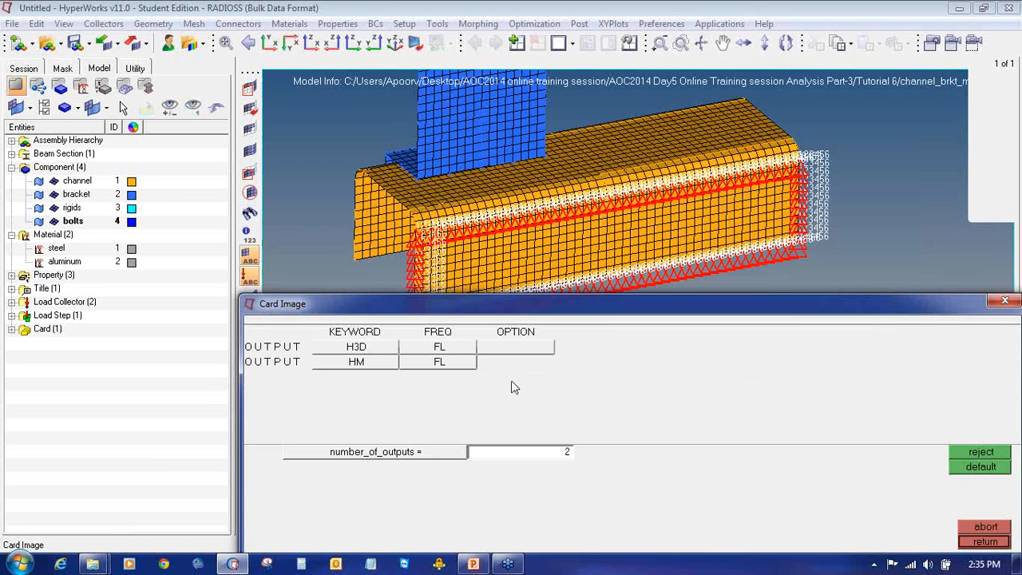
# Step: Set the frequency of both the H3D and HM outputs to ALL and close the control cards
pyautogui.click(463, 349)
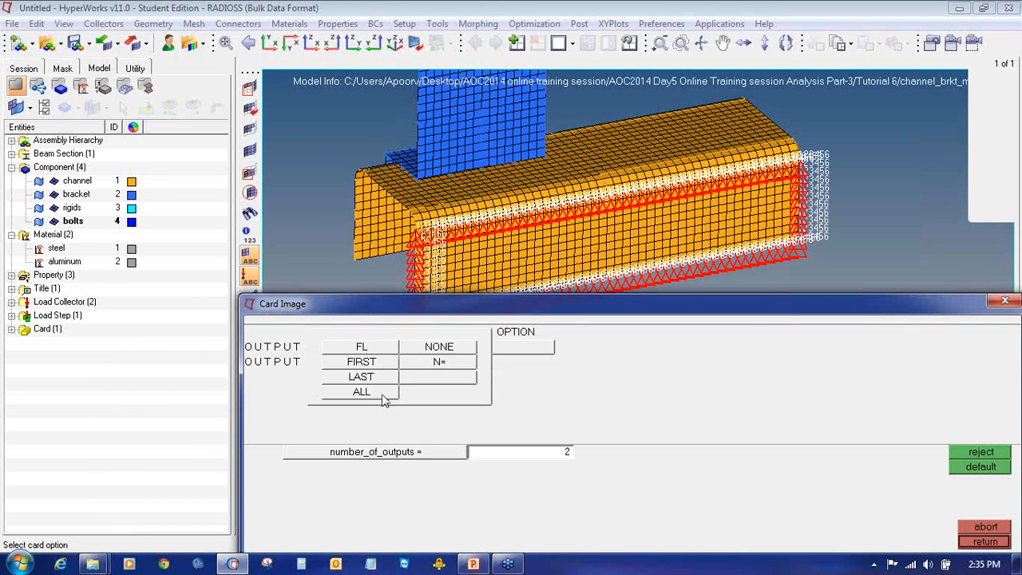
pyautogui.click(383, 393)
pyautogui.click(431, 364)
pyautogui.click(375, 407)
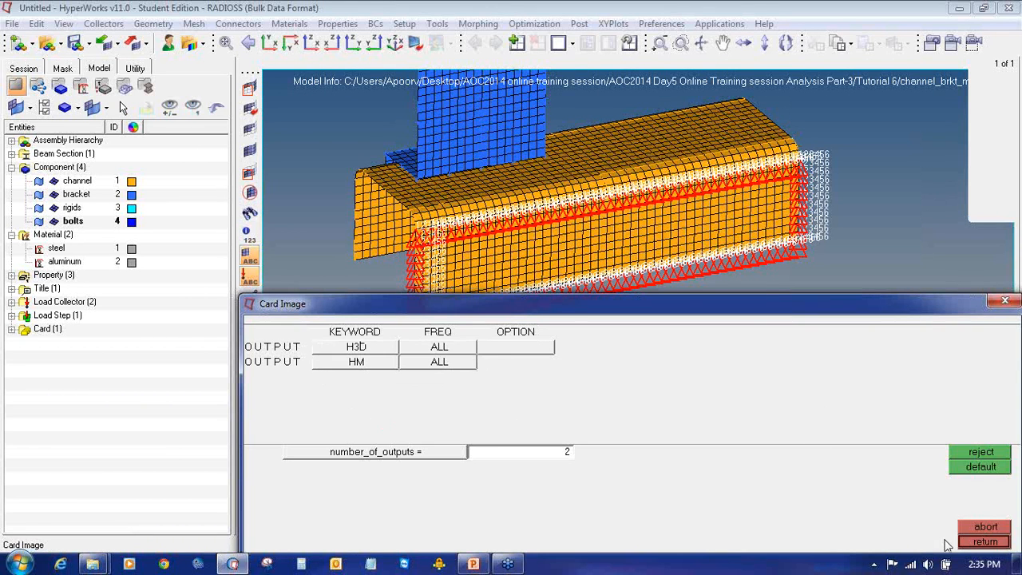
pyautogui.click(966, 543)
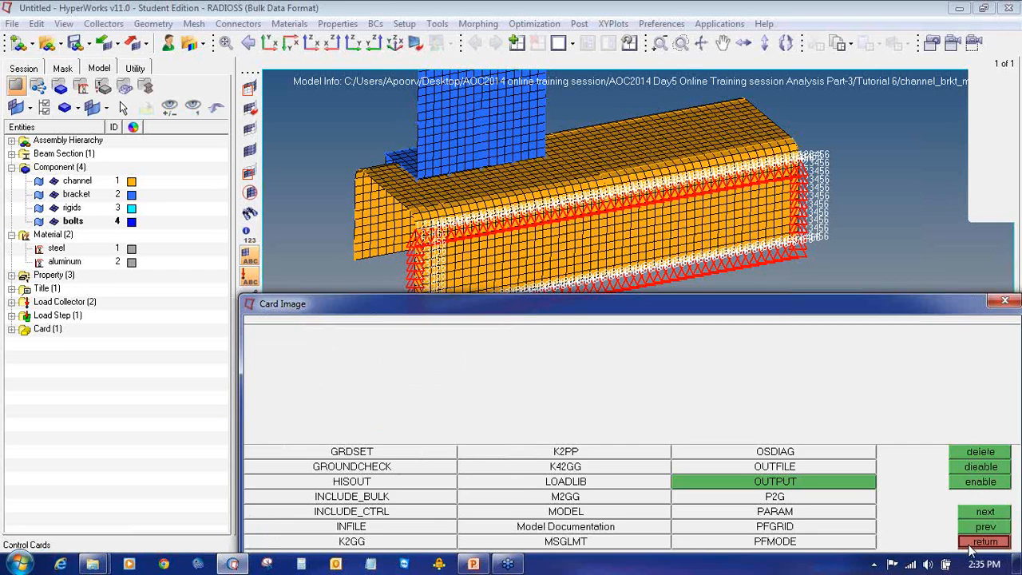
pyautogui.click(967, 544)
# Step: Save the model as channel_brkt_modal.hm in a new folder named practise inside Tutorial 6
pyautogui.click(12, 23)
pyautogui.moveTo(76, 103)
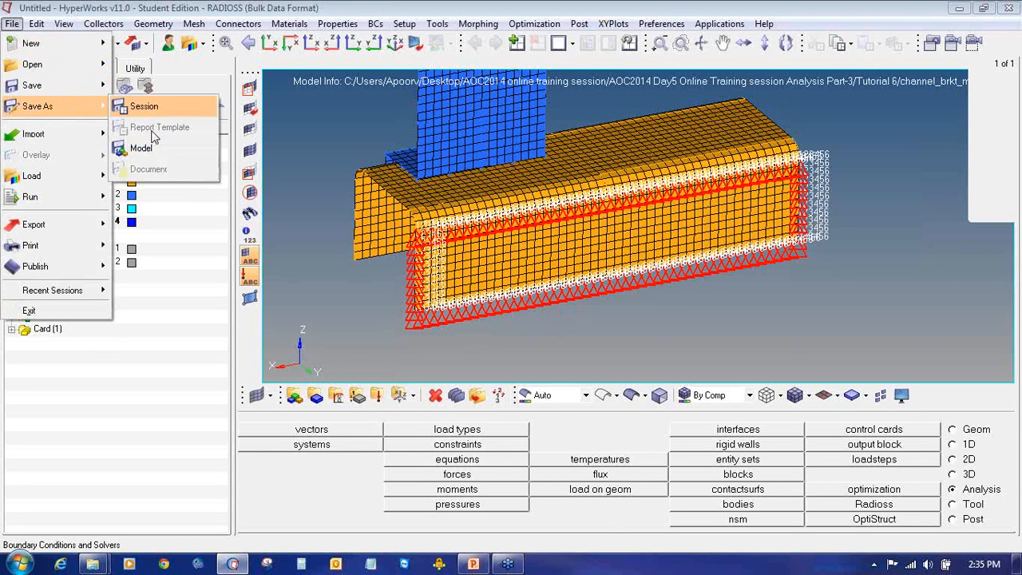
pyautogui.click(171, 151)
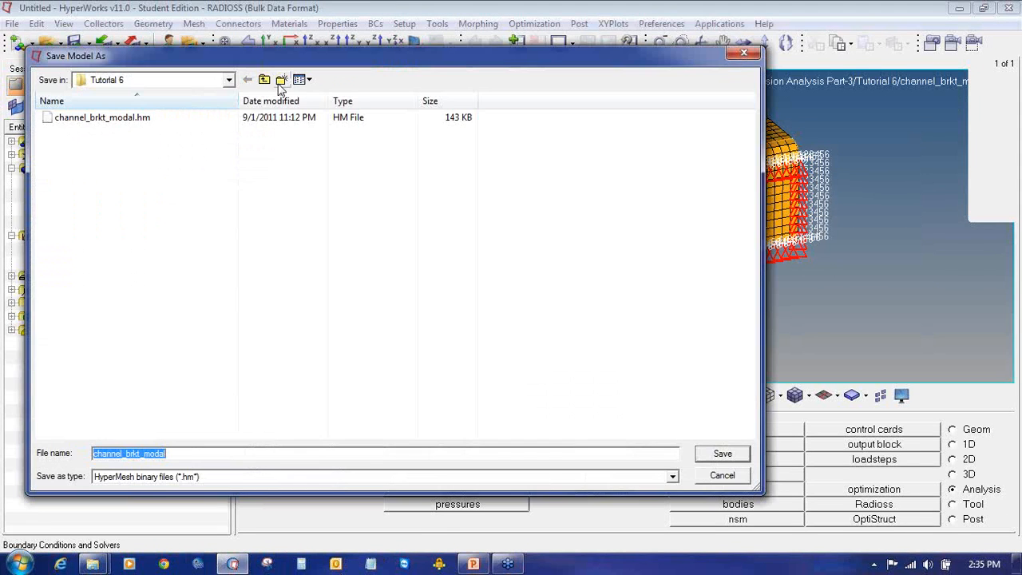
pyautogui.click(281, 80)
pyautogui.write('practise')
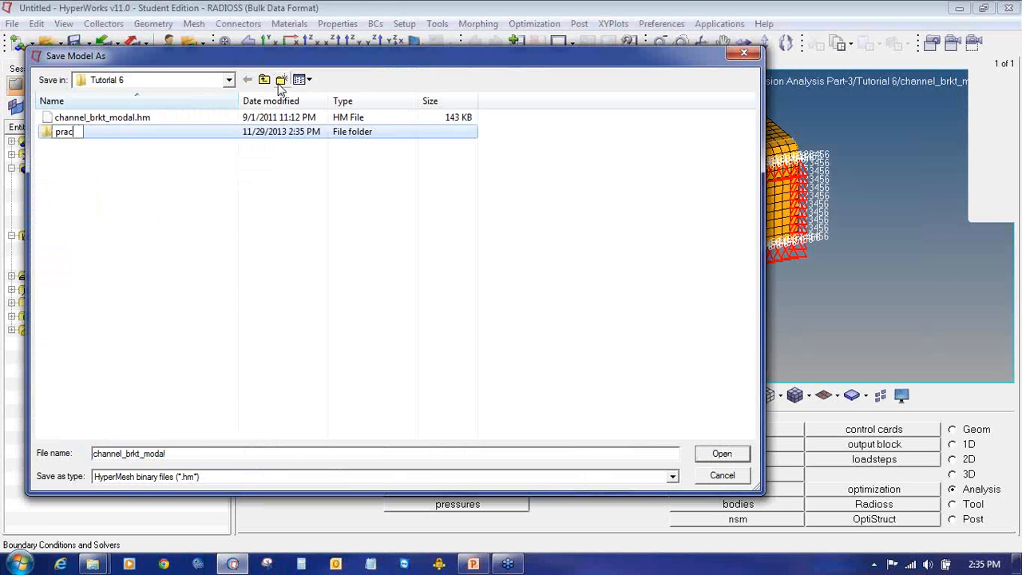
pyautogui.press('Return')
pyautogui.press('Return')
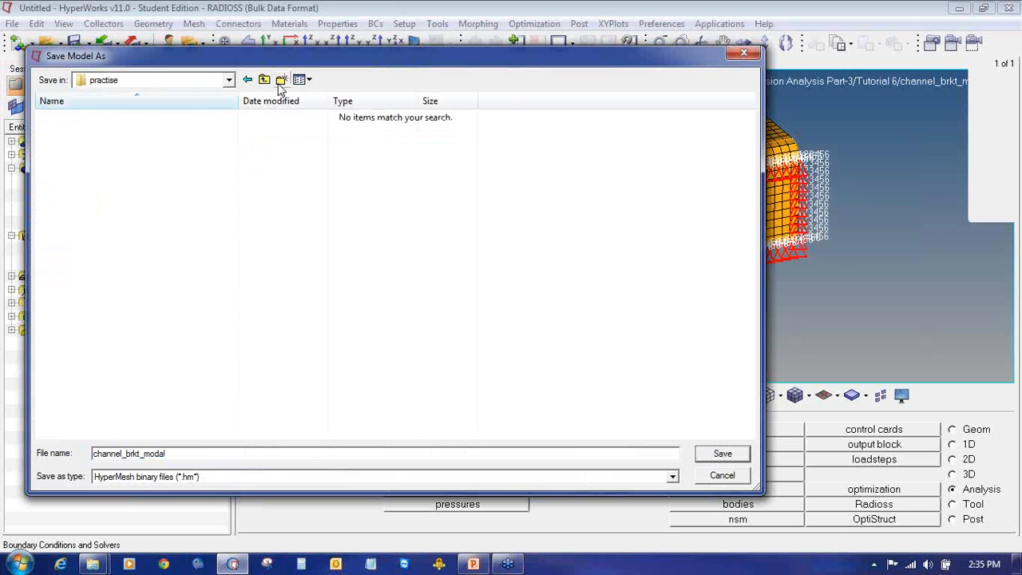
pyautogui.click(731, 455)
# Step: Run the Radioss analysis of channel_brkt_modal.fem with export options set to all, and close the solver window when it finishes
pyautogui.click(916, 509)
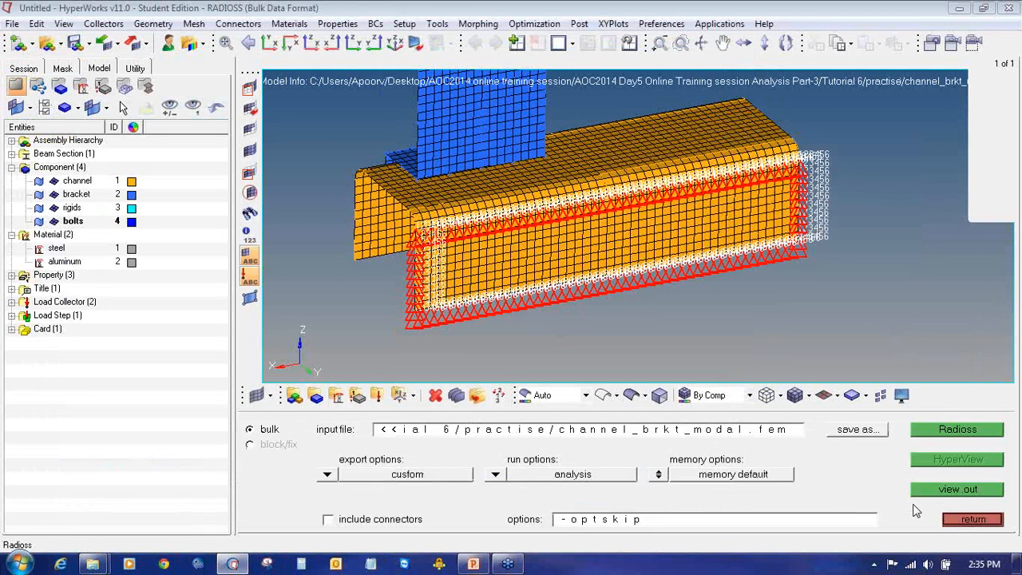
pyautogui.click(339, 480)
pyautogui.click(340, 477)
pyautogui.click(931, 431)
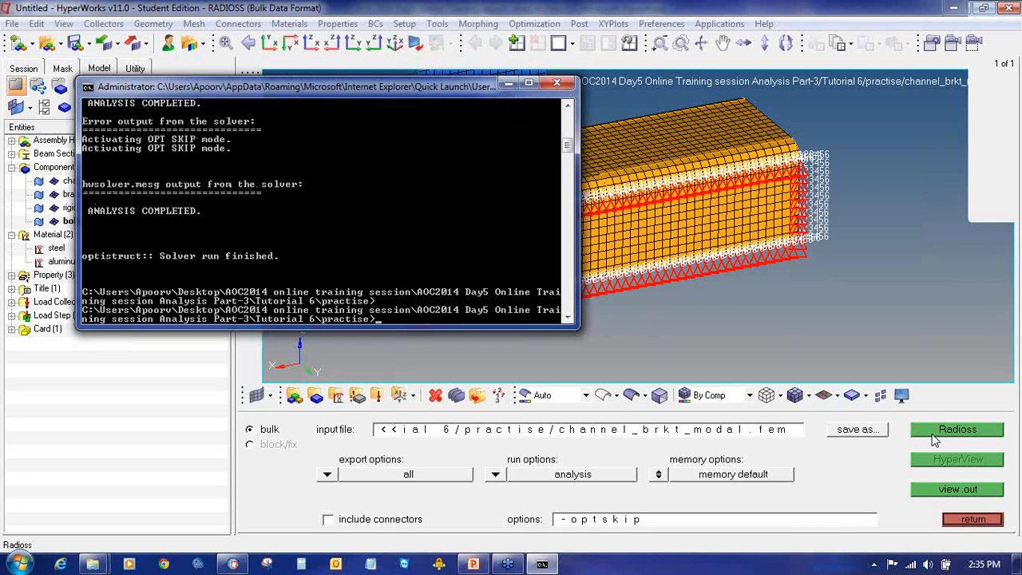
pyautogui.click(557, 82)
# Step: Split the page into two windows and load channel_brkt_modal.h3d from Tutorial 6's practise folder as model and results in HyperView
pyautogui.click(571, 43)
pyautogui.click(627, 84)
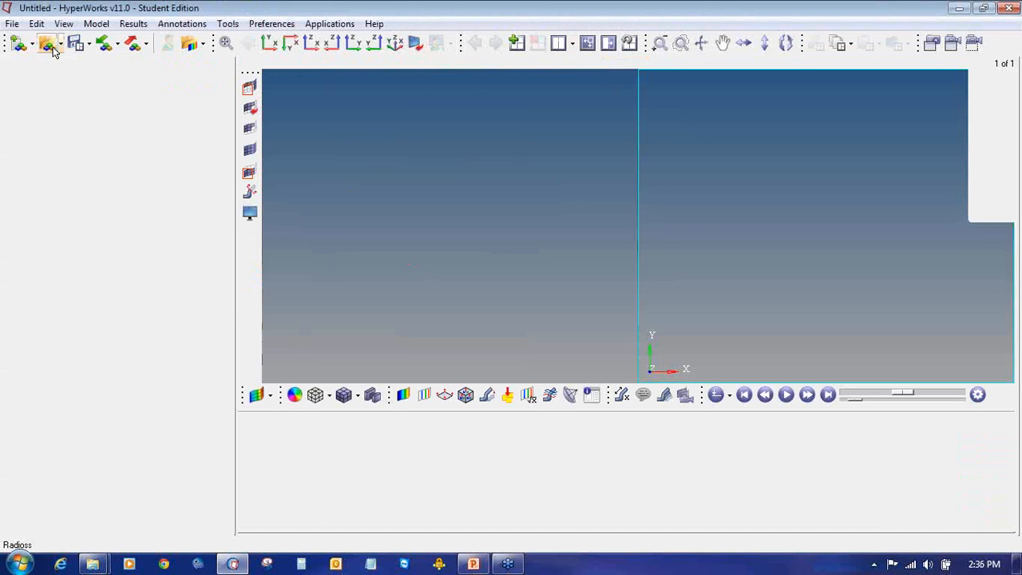
pyautogui.click(334, 446)
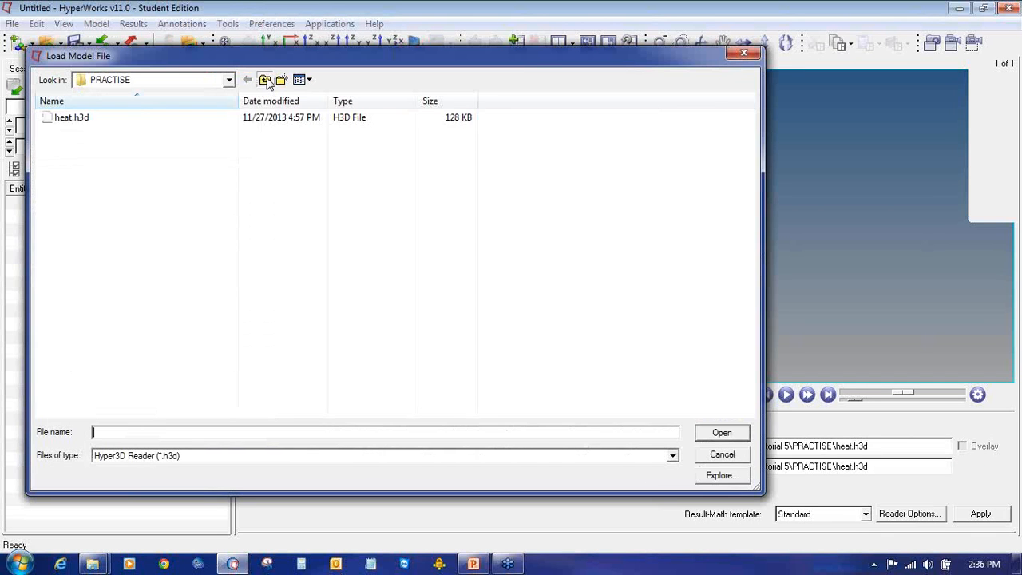
pyautogui.click(268, 82)
pyautogui.click(267, 82)
pyautogui.doubleClick(160, 192)
pyautogui.doubleClick(145, 122)
pyautogui.click(143, 121)
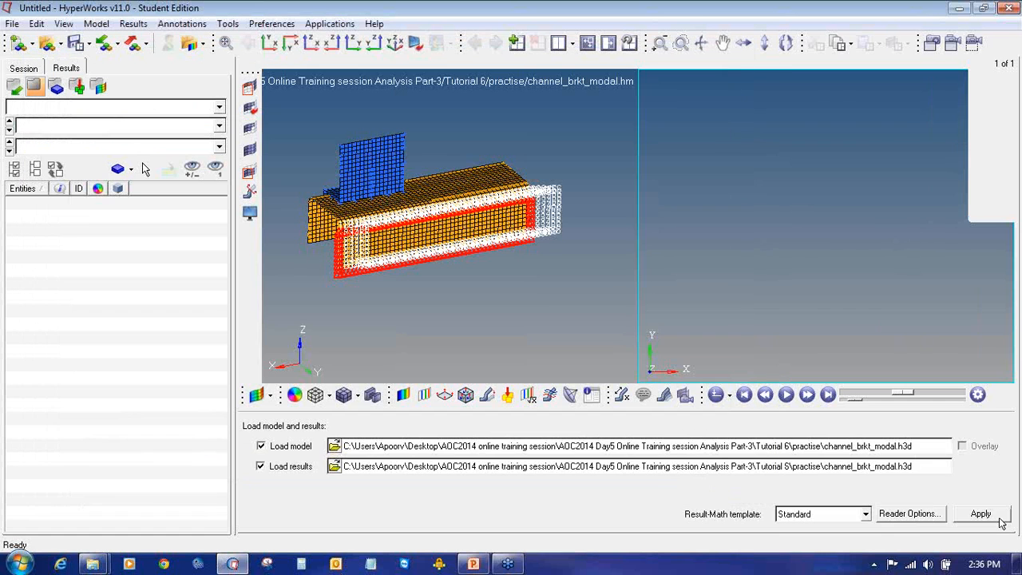
pyautogui.click(1001, 521)
# Step: Expand the results window to fill the page and view the deformed bracket and channel from another angle
pyautogui.keyDown('ctrl'); pyautogui.moveTo(832, 337); pyautogui.dragTo(905, 251); pyautogui.keyUp('ctrl')
pyautogui.keyDown('ctrl'); pyautogui.scroll(-5, 905, 251); pyautogui.keyUp('ctrl')
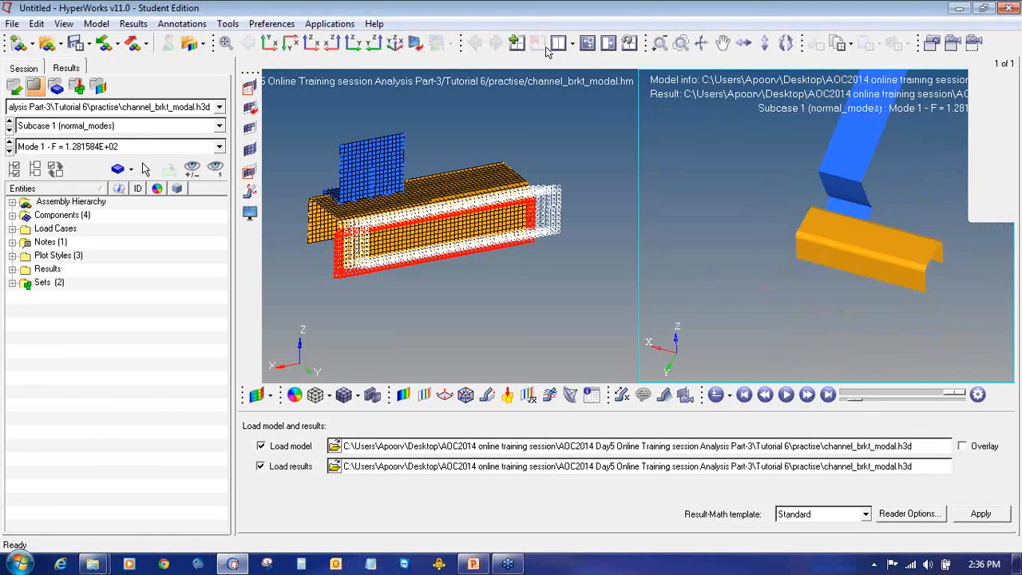
pyautogui.click(587, 42)
pyautogui.scroll(-3, 611, 254)
pyautogui.moveTo(644, 281)
pyautogui.keyDown('ctrl'); pyautogui.mouseDown()
pyautogui.moveTo(771, 264)
pyautogui.moveTo(664, 264)
pyautogui.mouseUp(); pyautogui.keyUp('ctrl')
pyautogui.scroll(3, 664, 264)
pyautogui.keyDown('ctrl'); pyautogui.moveTo(704, 292); pyautogui.dragTo(719, 274); pyautogui.keyUp('ctrl')
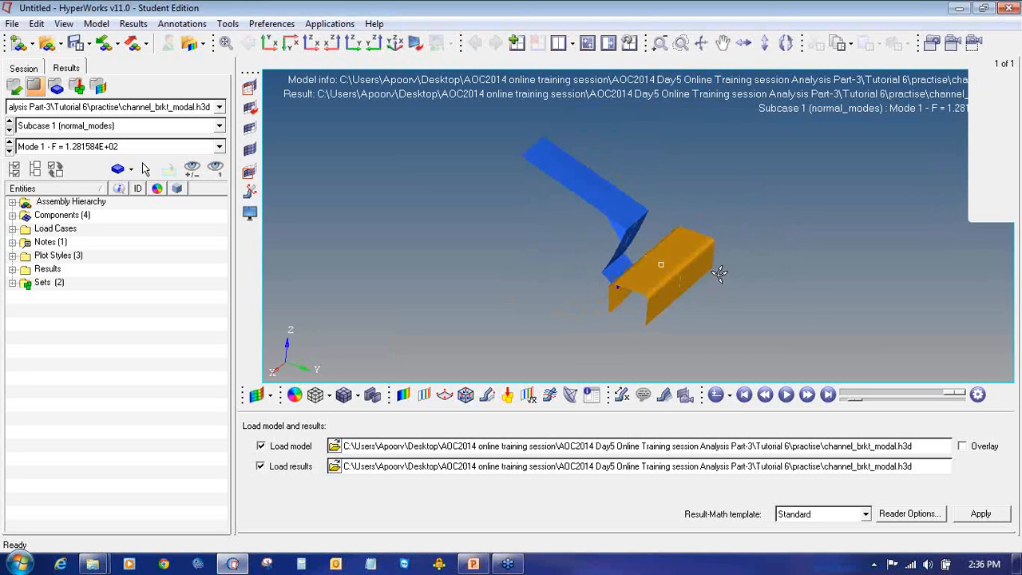
# Step: Set the deformed shape's uniform scale factor to 0.01 and start the animation in modal mode
pyautogui.click(487, 394)
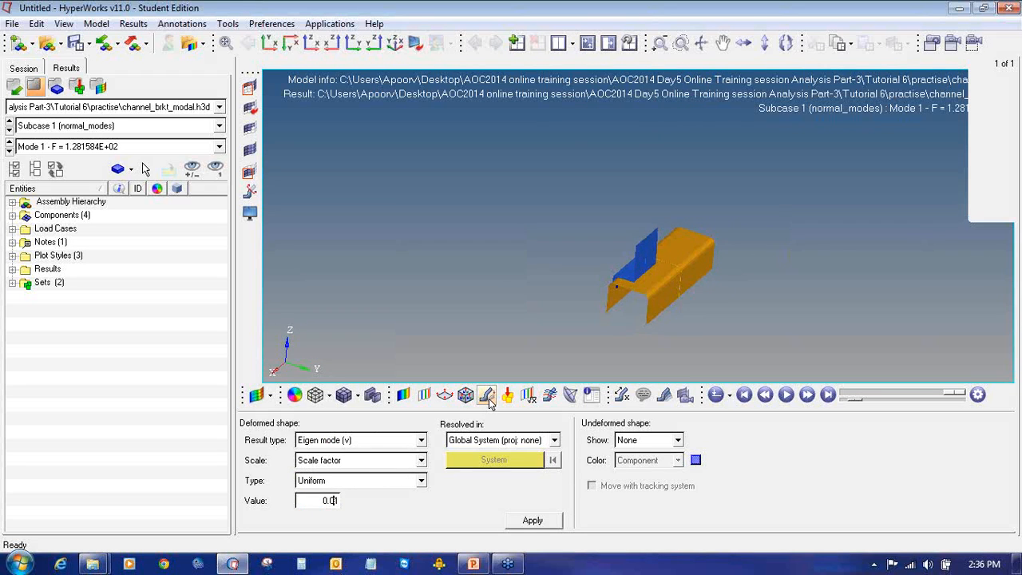
pyautogui.click(718, 395)
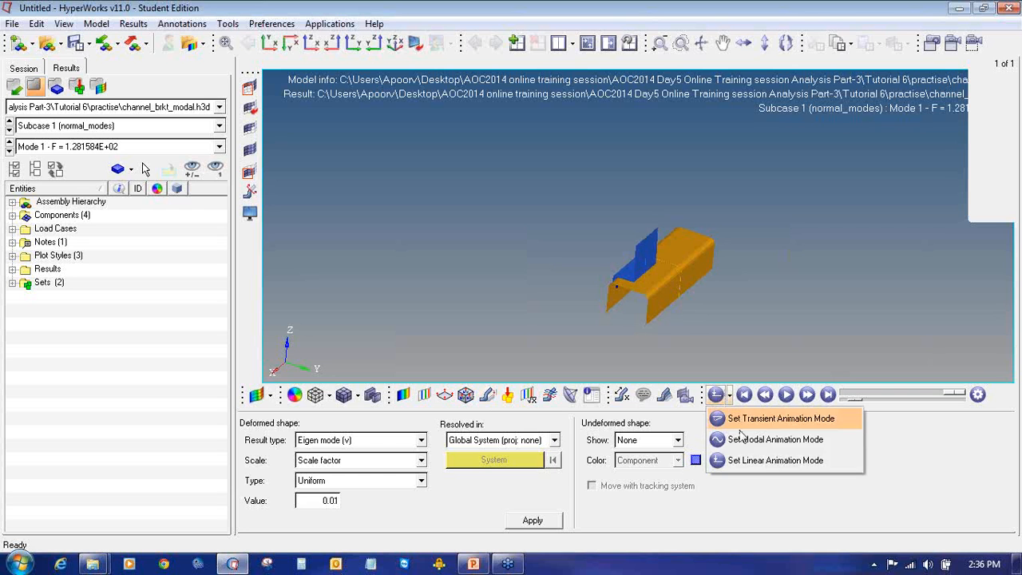
pyautogui.click(788, 452)
pyautogui.click(786, 395)
pyautogui.keyDown('ctrl'); pyautogui.moveTo(640, 257); pyautogui.dragTo(626, 251); pyautogui.keyUp('ctrl')
pyautogui.keyDown('ctrl'); pyautogui.scroll(3, 626, 252); pyautogui.keyUp('ctrl')
pyautogui.keyDown('ctrl'); pyautogui.moveTo(610, 253); pyautogui.dragTo(600, 230, button='right'); pyautogui.keyUp('ctrl')
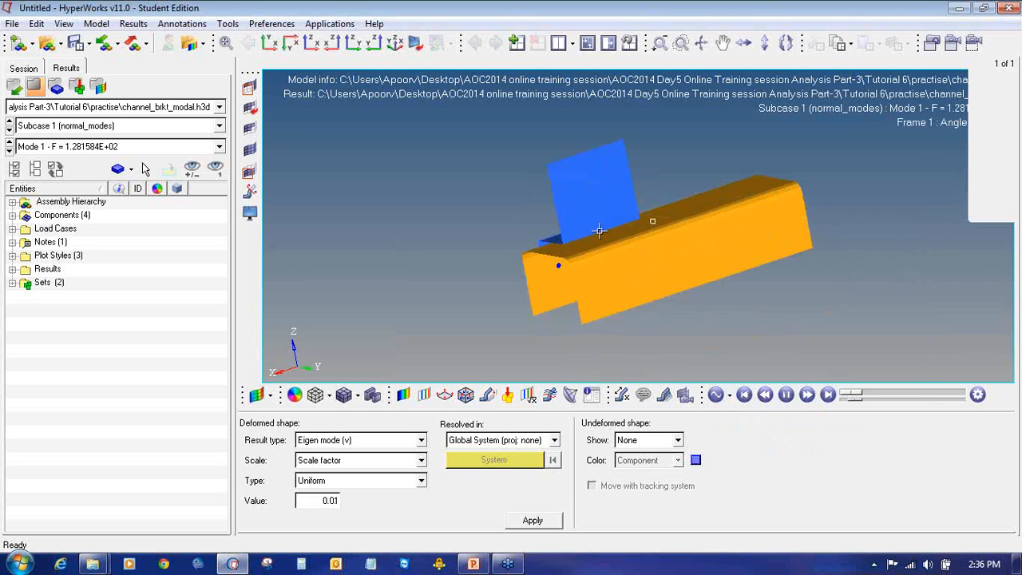
# Step: Reduce the deformed shape's uniform scale factor to 0.001 and apply it to the animated model
pyautogui.click(333, 500)
pyautogui.write('0')
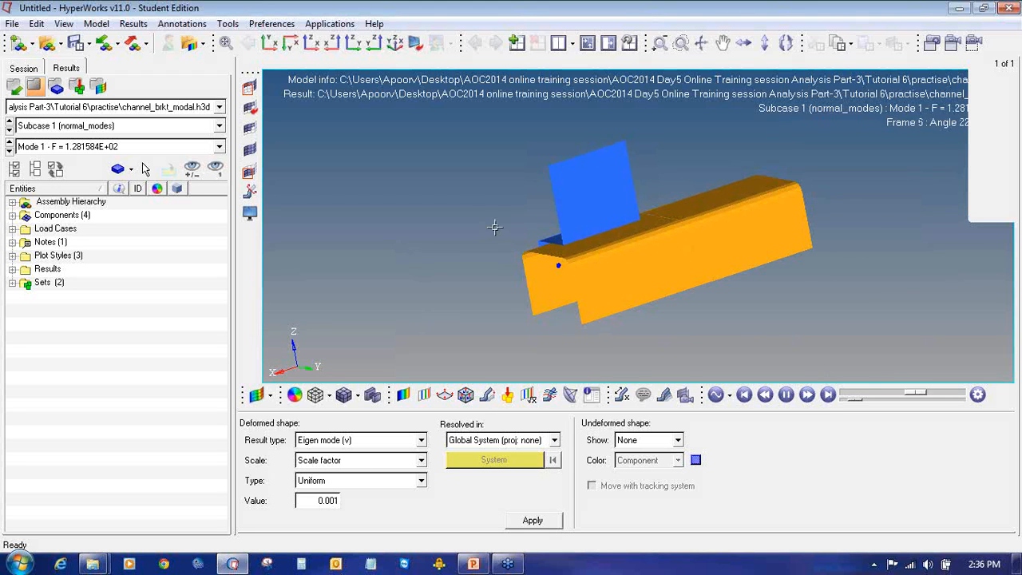
pyautogui.click(523, 523)
pyautogui.keyDown('ctrl'); pyautogui.moveTo(643, 239); pyautogui.dragTo(687, 239); pyautogui.keyUp('ctrl')
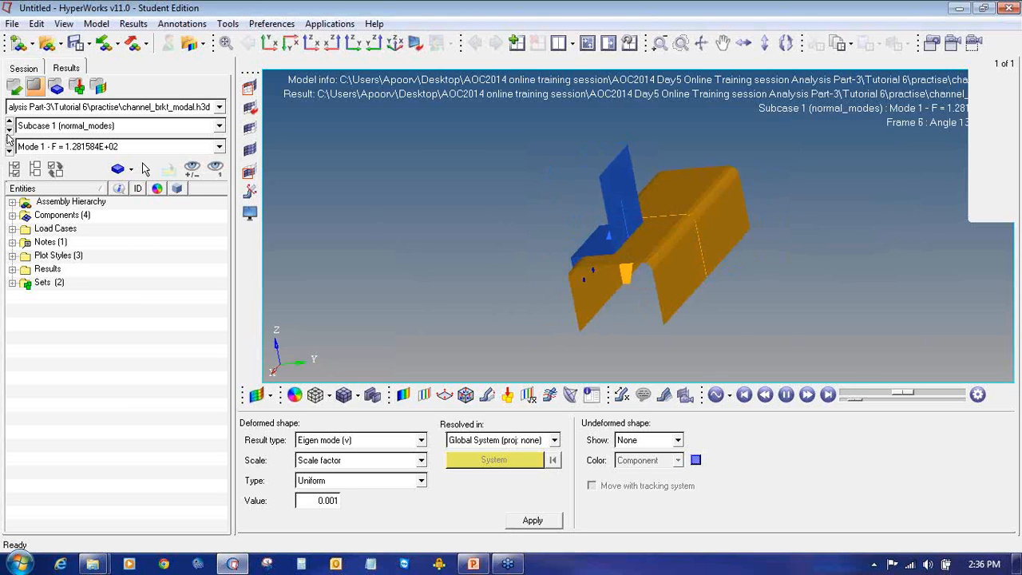
# Step: Advance to mode 3 and apply a contour of Eigen Mode magnitude to the model
pyautogui.click(9, 150)
pyautogui.click(9, 150)
pyautogui.click(404, 395)
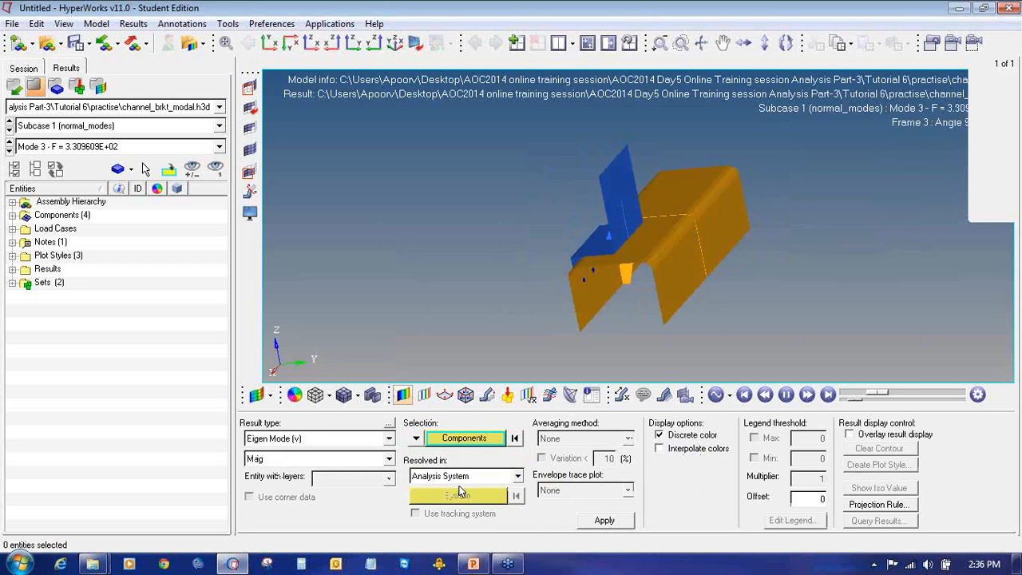
pyautogui.click(605, 520)
pyautogui.keyDown('ctrl'); pyautogui.moveTo(688, 200); pyautogui.dragTo(575, 264); pyautogui.keyUp('ctrl')
pyautogui.click(615, 521)
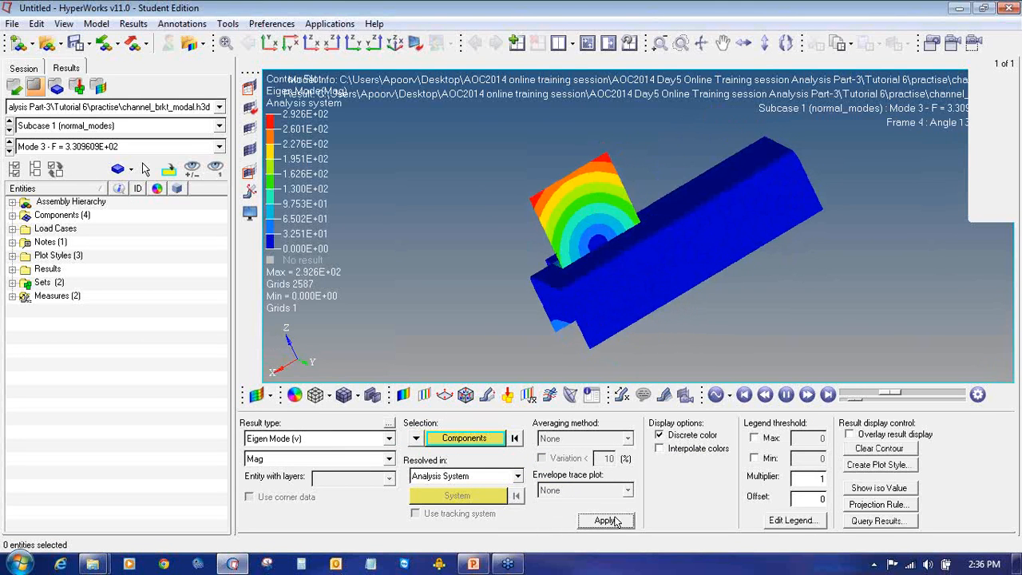
# Step: Cycle through the contoured modes from mode 3 past the end of the list and round to mode 4
pyautogui.click(9, 148)
pyautogui.click(9, 149)
pyautogui.click(9, 148)
pyautogui.click(9, 149)
pyautogui.click(9, 149)
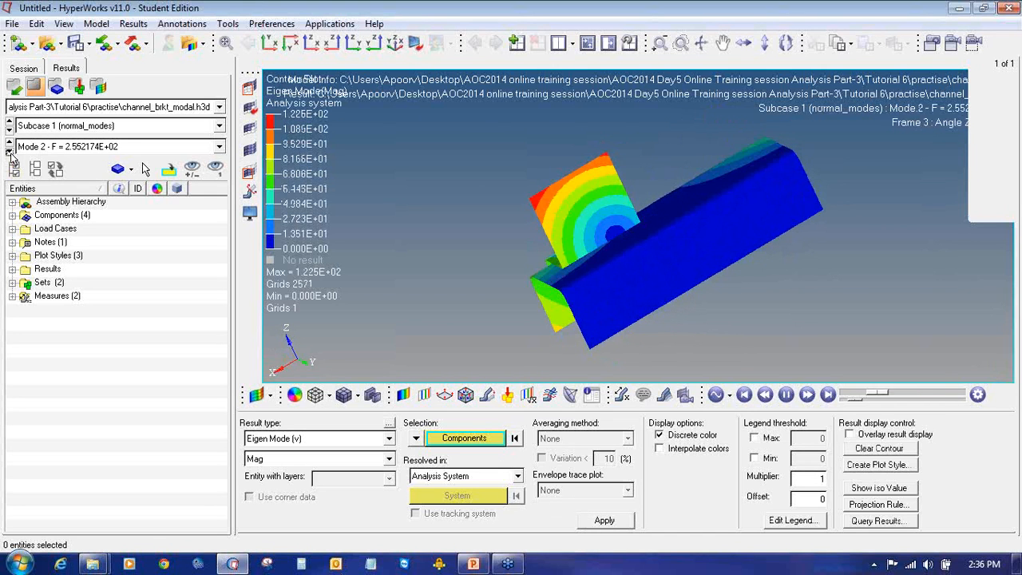
pyautogui.click(9, 149)
pyautogui.click(9, 149)
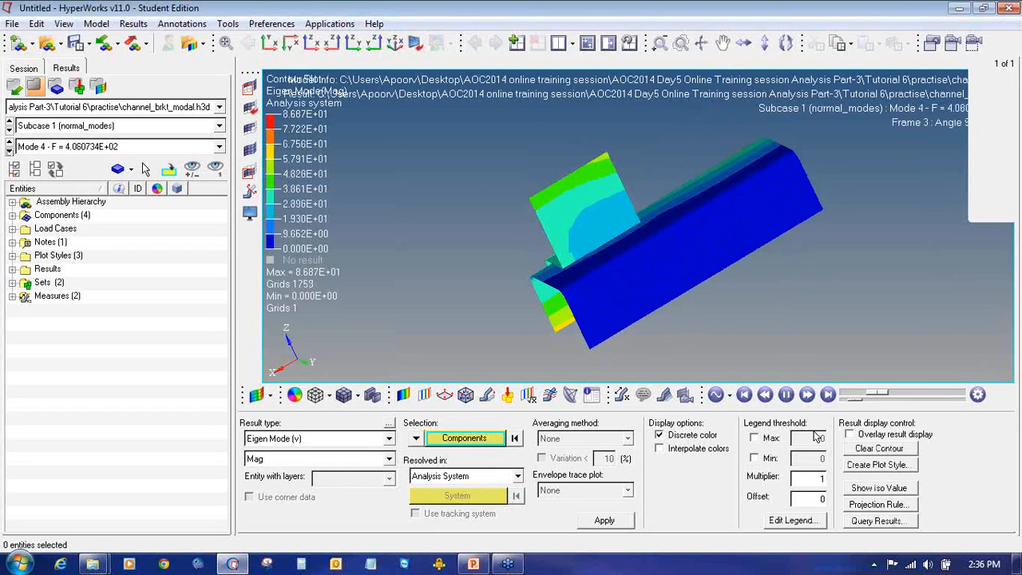
# Step: Set the deformed shape's scale factor to 0.1 and step through the animated modes from 5 to 9
pyautogui.click(486, 394)
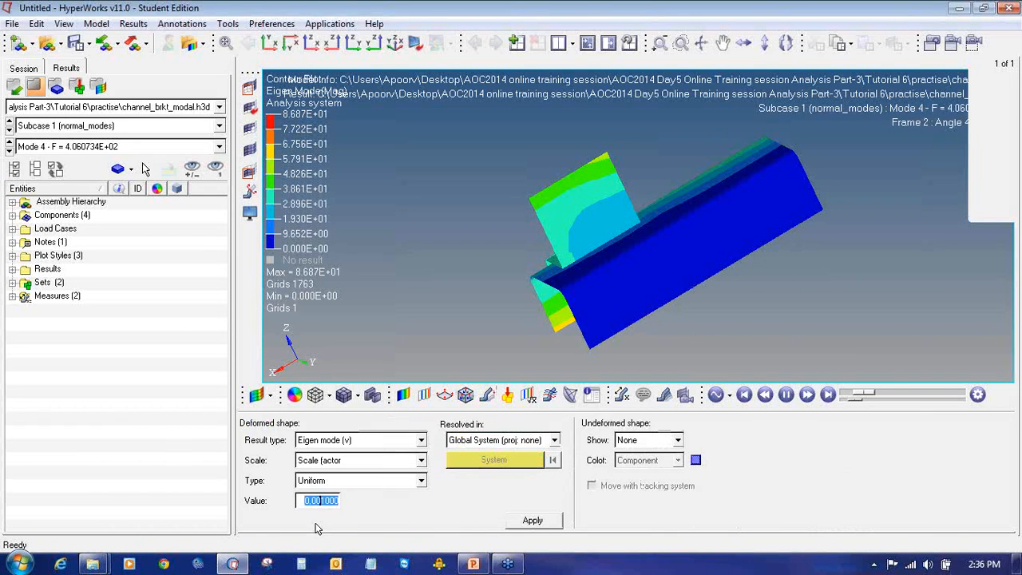
pyautogui.write('0.1')
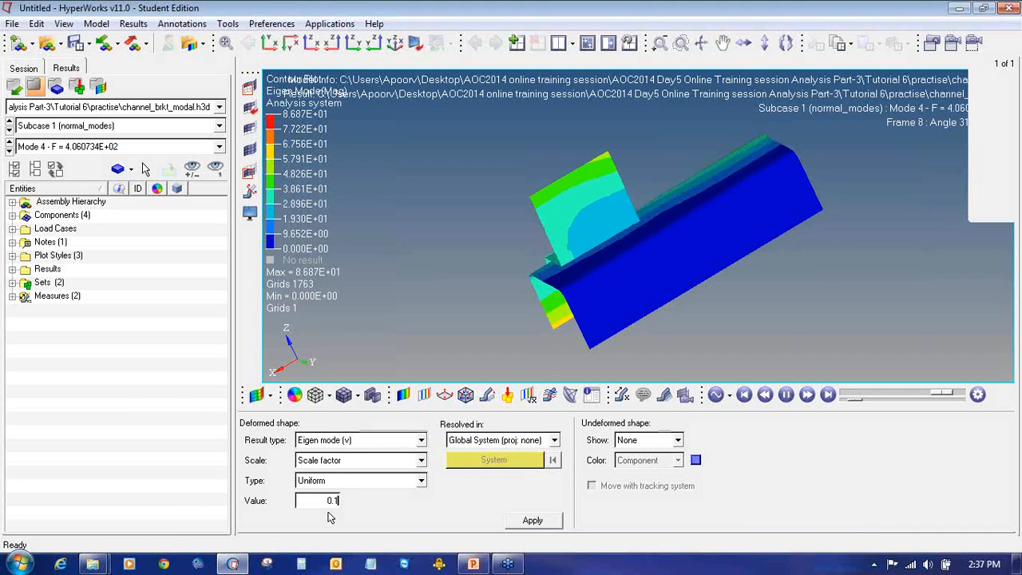
pyautogui.click(9, 150)
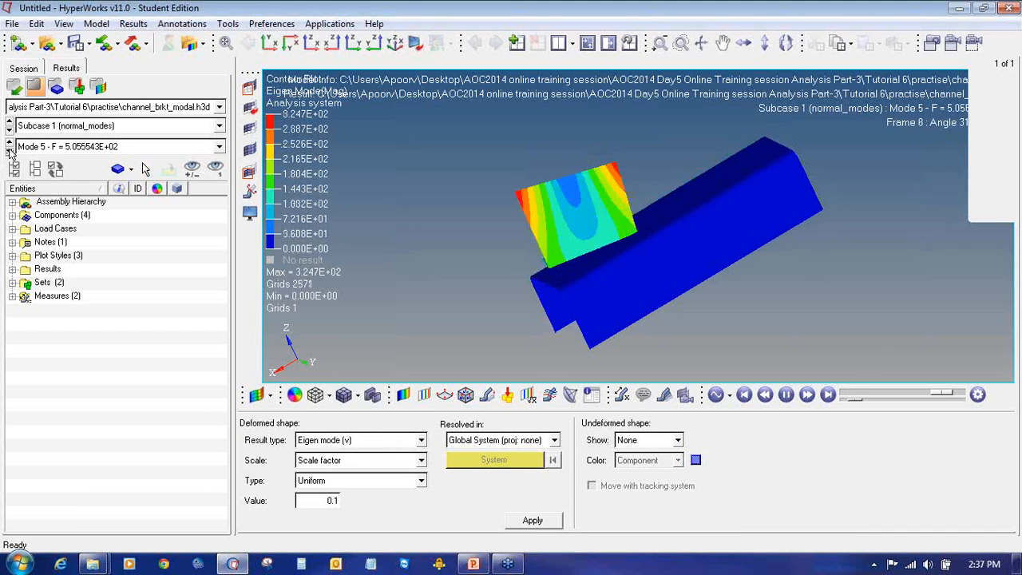
pyautogui.click(9, 151)
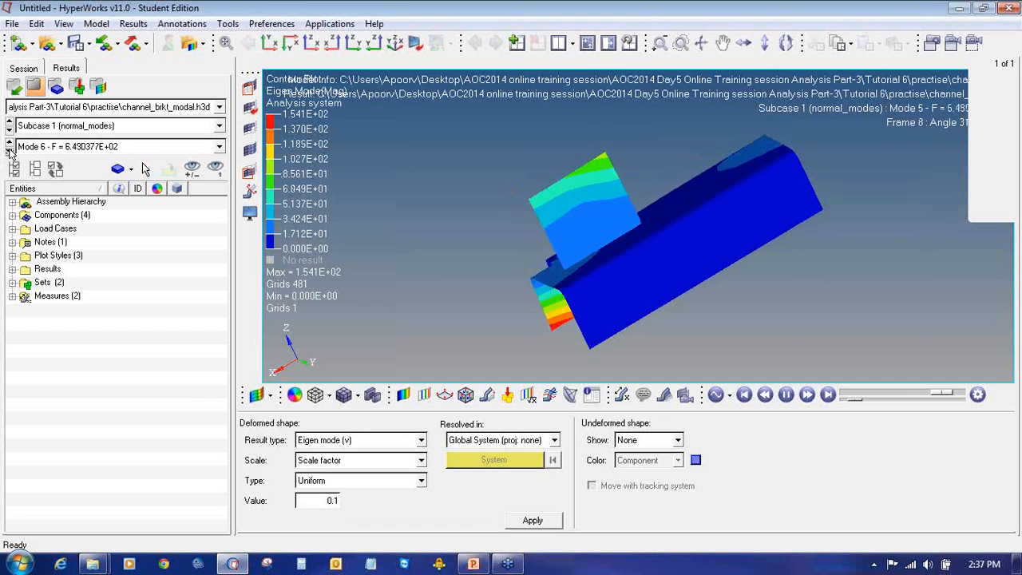
pyautogui.click(9, 150)
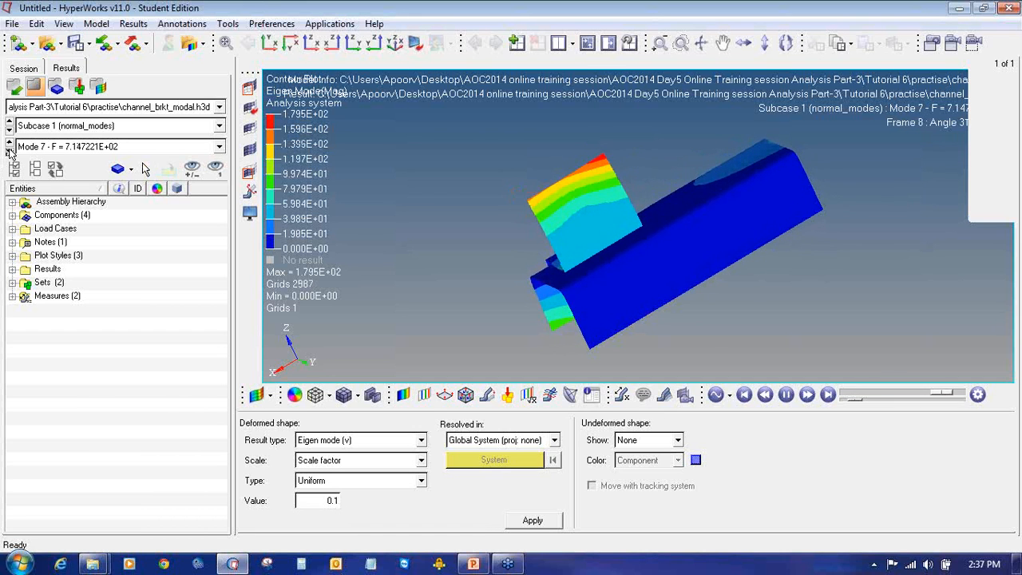
pyautogui.click(9, 150)
pyautogui.click(9, 150)
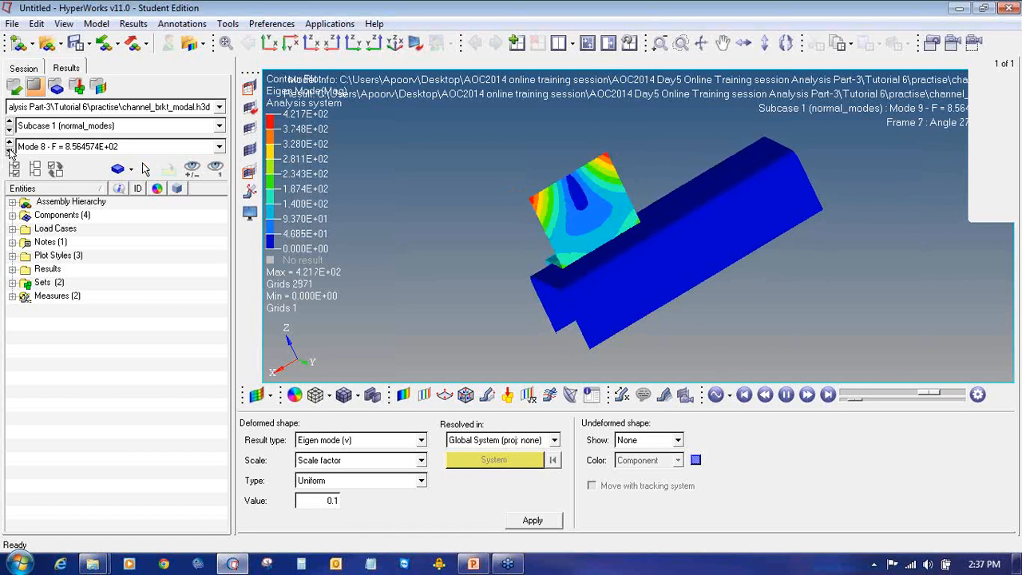
# Step: Examine the animated mode shapes from the channel's end, cycling on from mode 9 to mode 1 and past mode 4
pyautogui.keyDown('ctrl'); pyautogui.moveTo(573, 226); pyautogui.dragTo(733, 201); pyautogui.keyUp('ctrl')
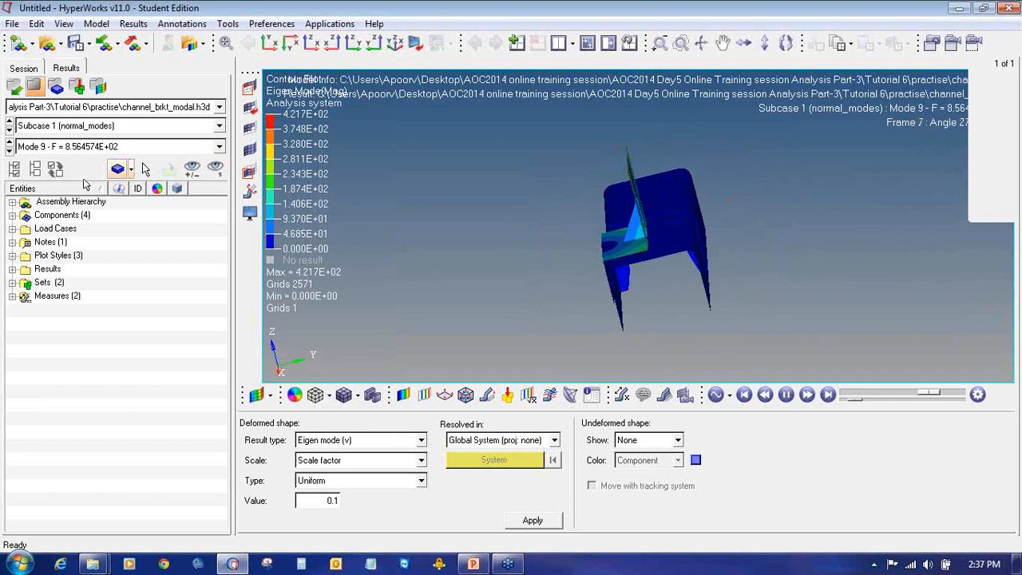
pyautogui.click(9, 151)
pyautogui.click(9, 151)
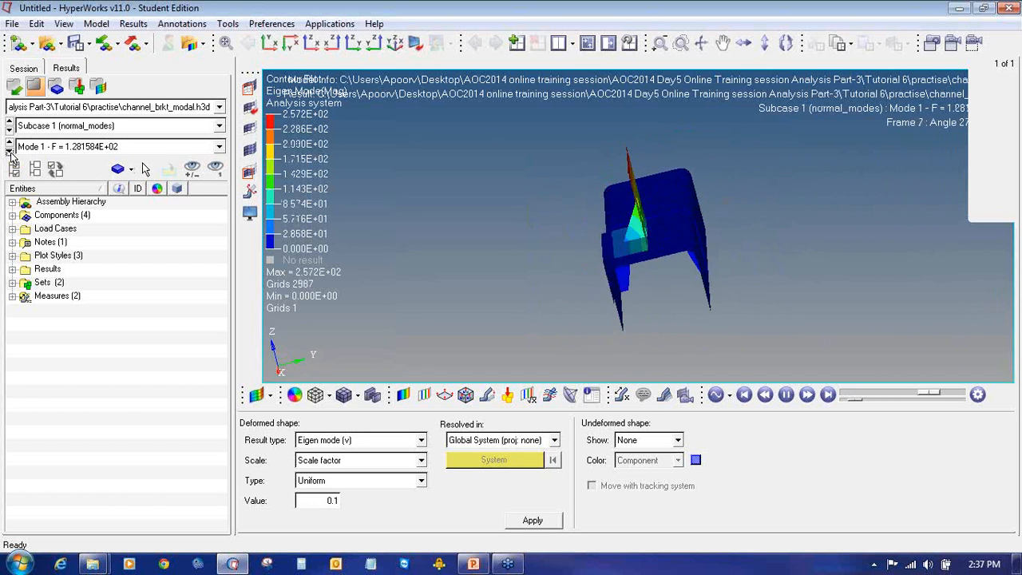
pyautogui.click(9, 151)
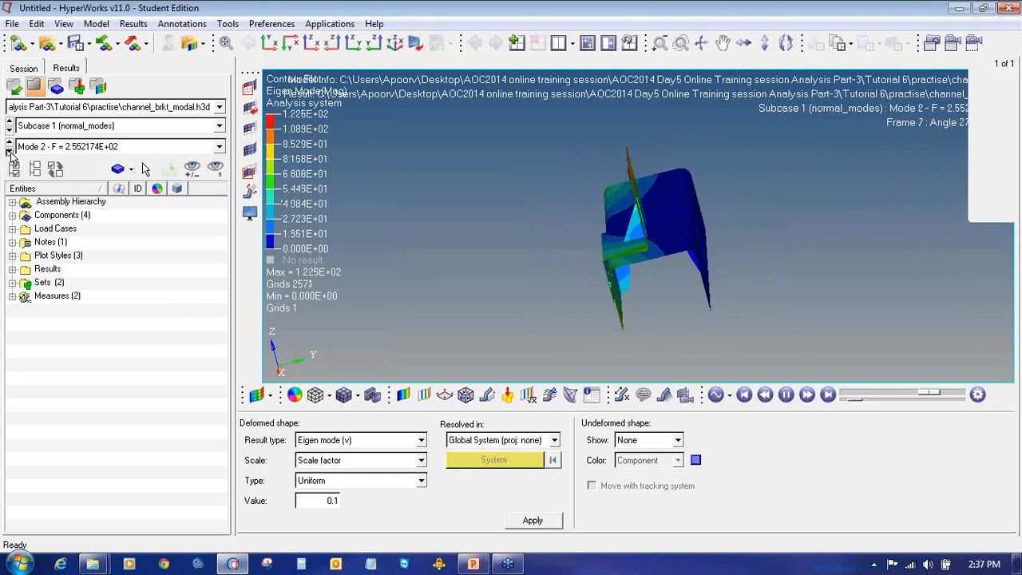
pyautogui.click(9, 151)
pyautogui.click(9, 151)
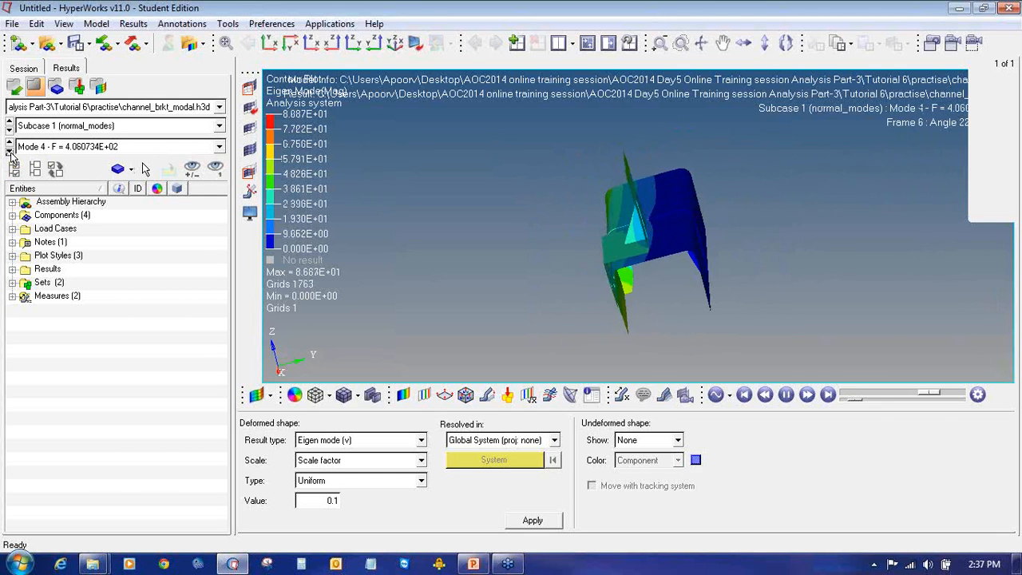
pyautogui.click(9, 151)
pyautogui.click(8, 150)
# Step: Switch to the training presentation in PowerPoint
pyautogui.click(473, 564)
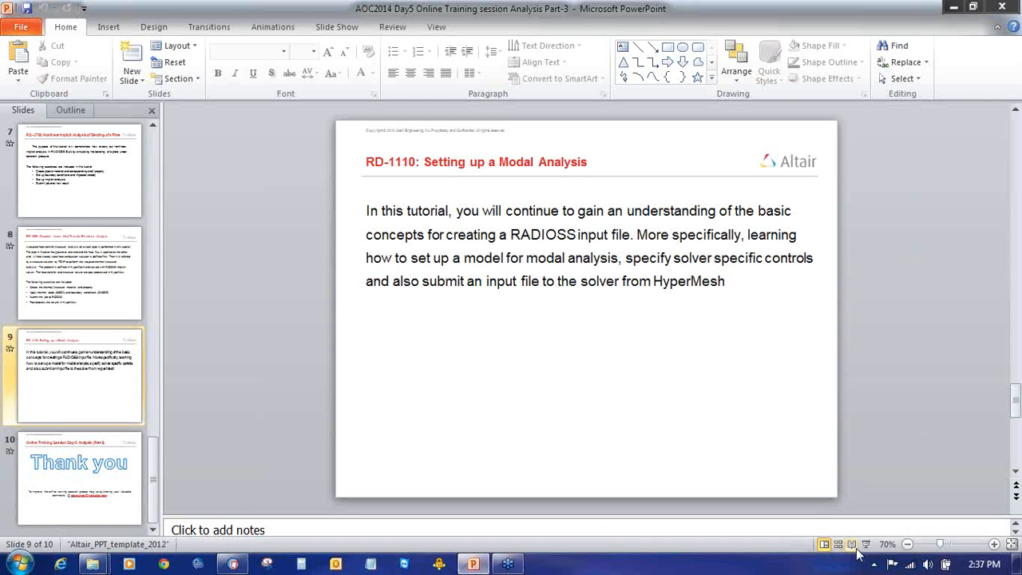